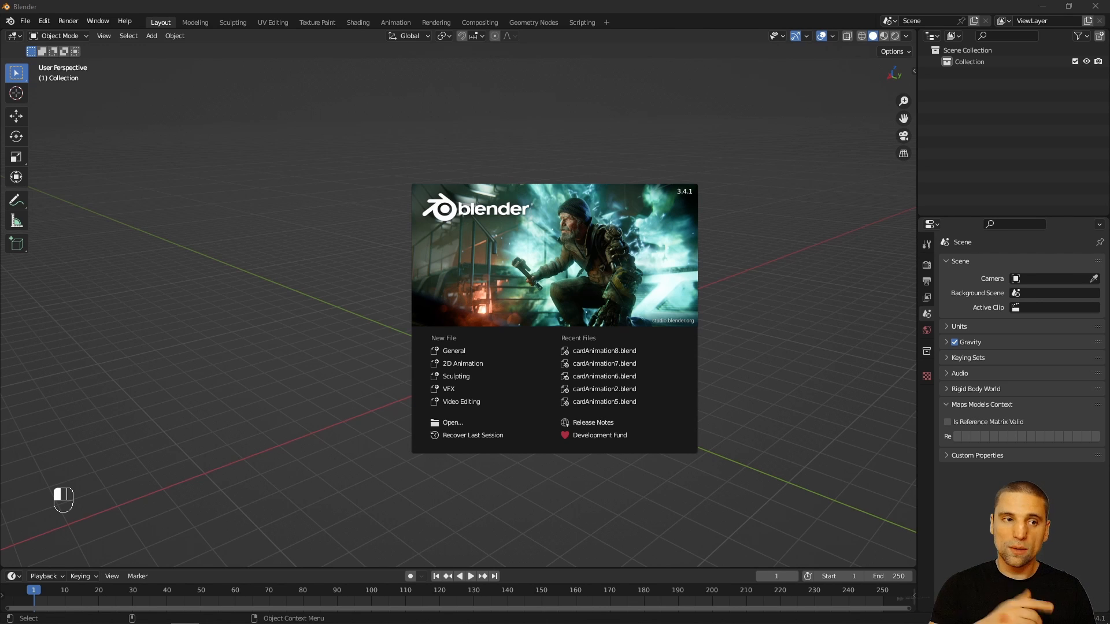
# Step: Dismiss the splash screen and clear the scene by selecting and deleting all objects
pyautogui.click(390, 305)
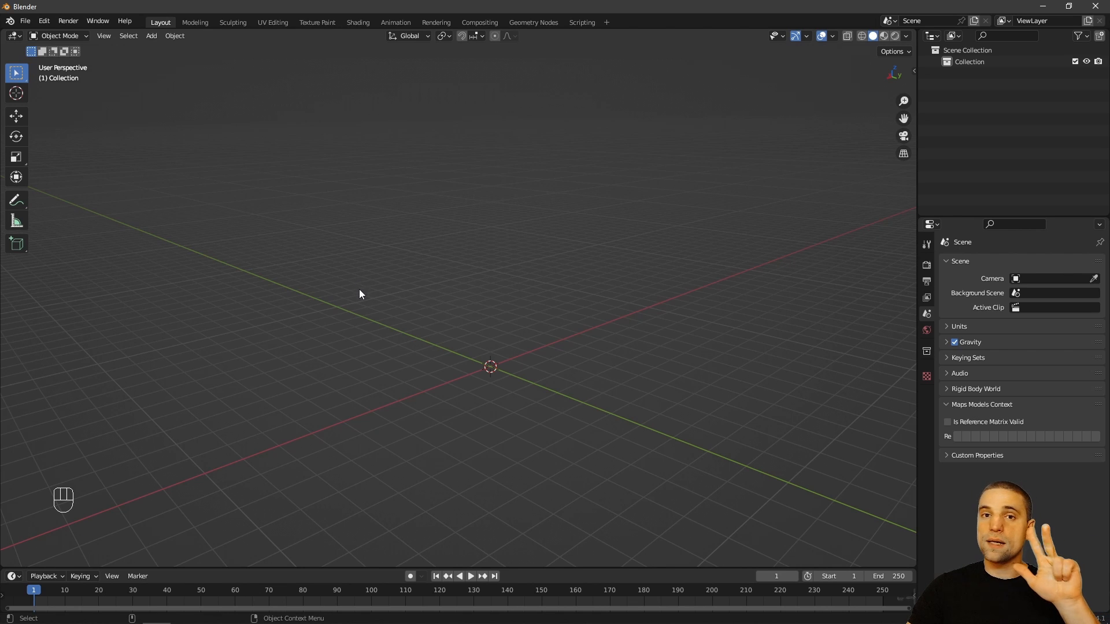
pyautogui.click(437, 277)
pyautogui.press('a')
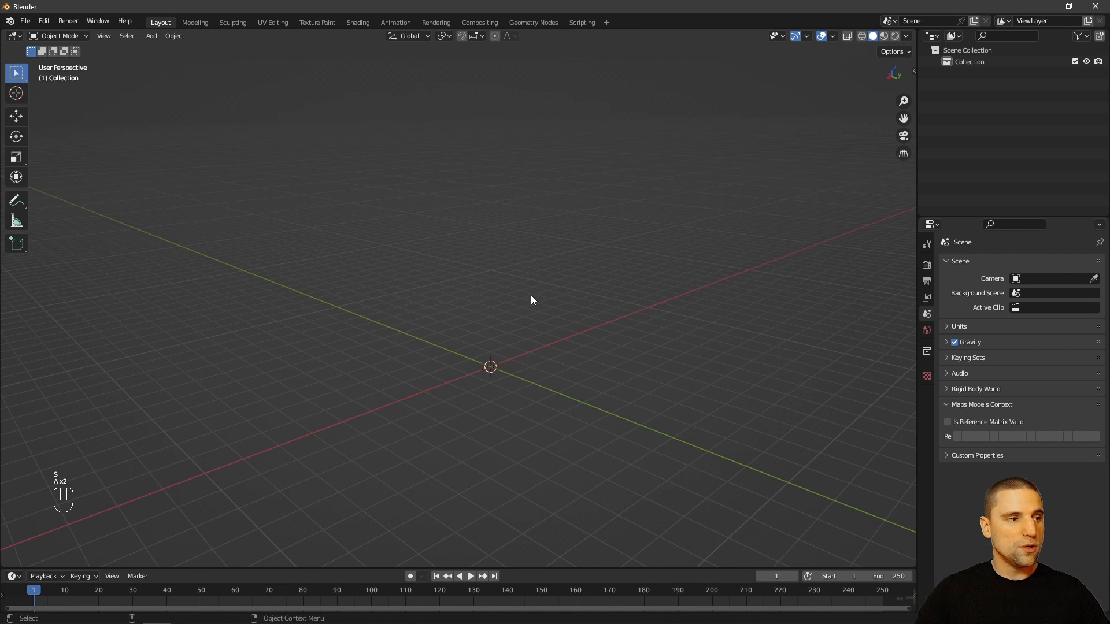
pyautogui.keyDown('alt'); pyautogui.moveTo(539, 249); pyautogui.dragTo(499, 276); pyautogui.keyUp('alt')
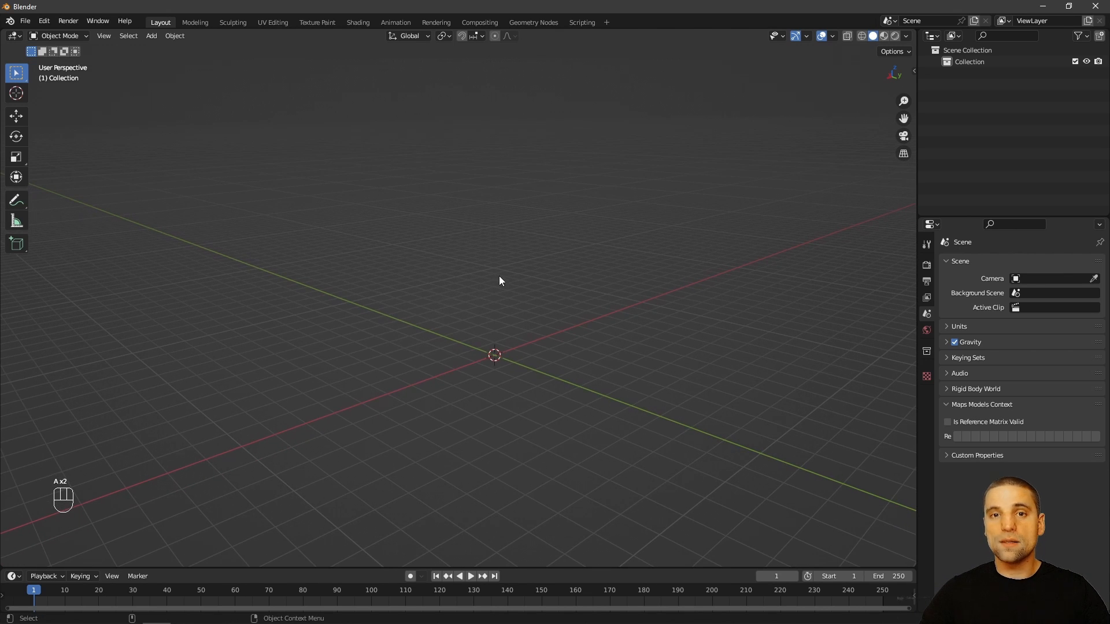
pyautogui.press('x')
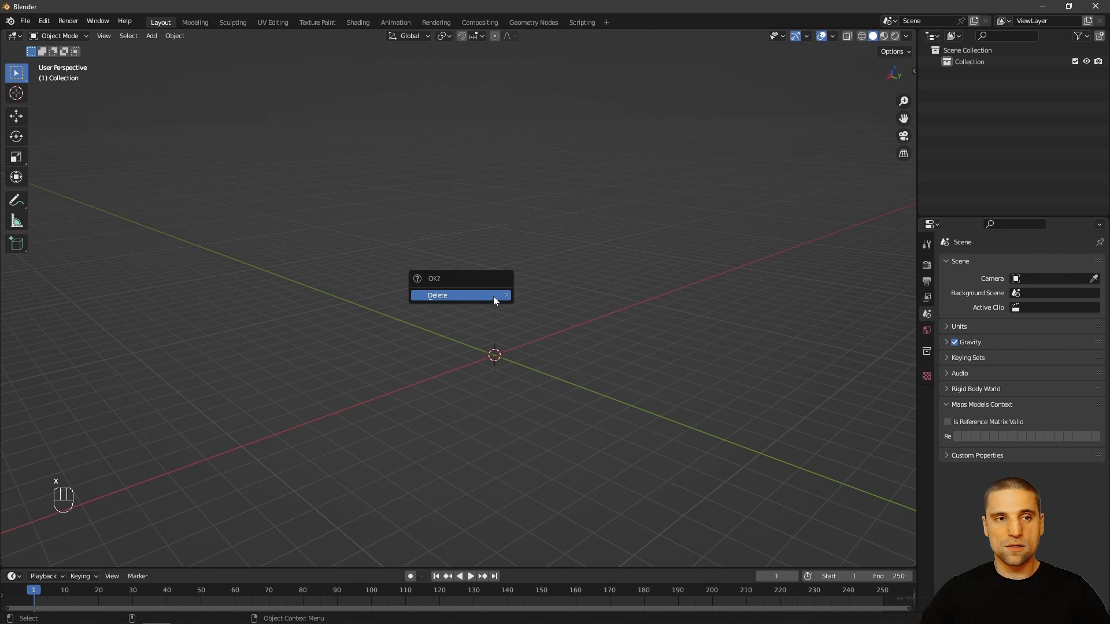
pyautogui.click(493, 296)
pyautogui.keyDown('alt'); pyautogui.moveTo(543, 348); pyautogui.dragTo(572, 347); pyautogui.keyUp('alt')
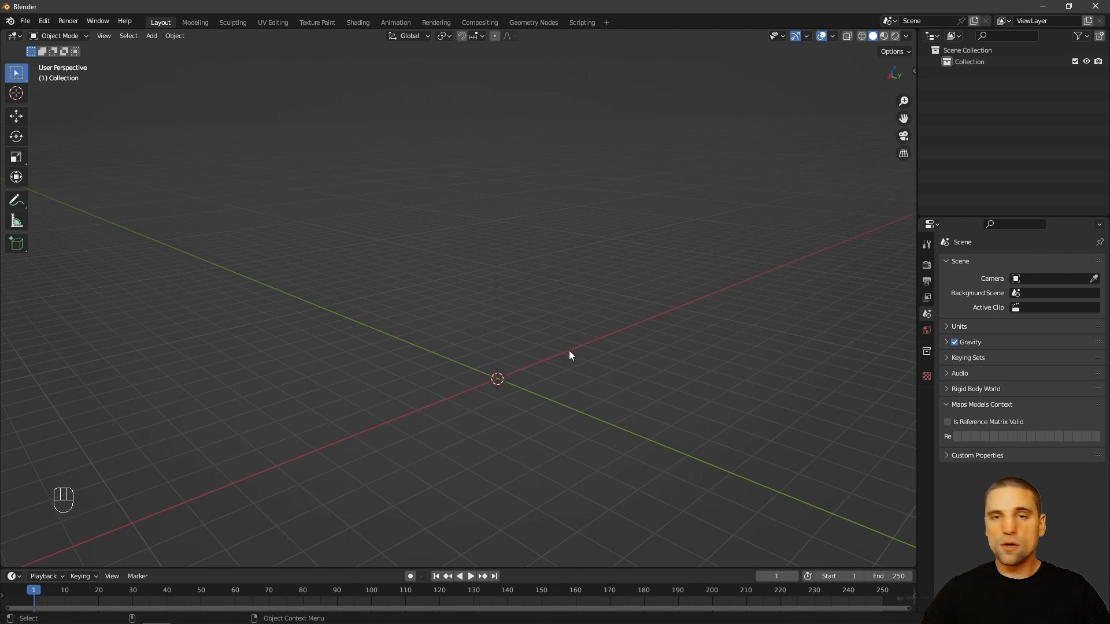
# Step: Add a cube mesh at the scene origin
pyautogui.hotkey('shift', 'a')
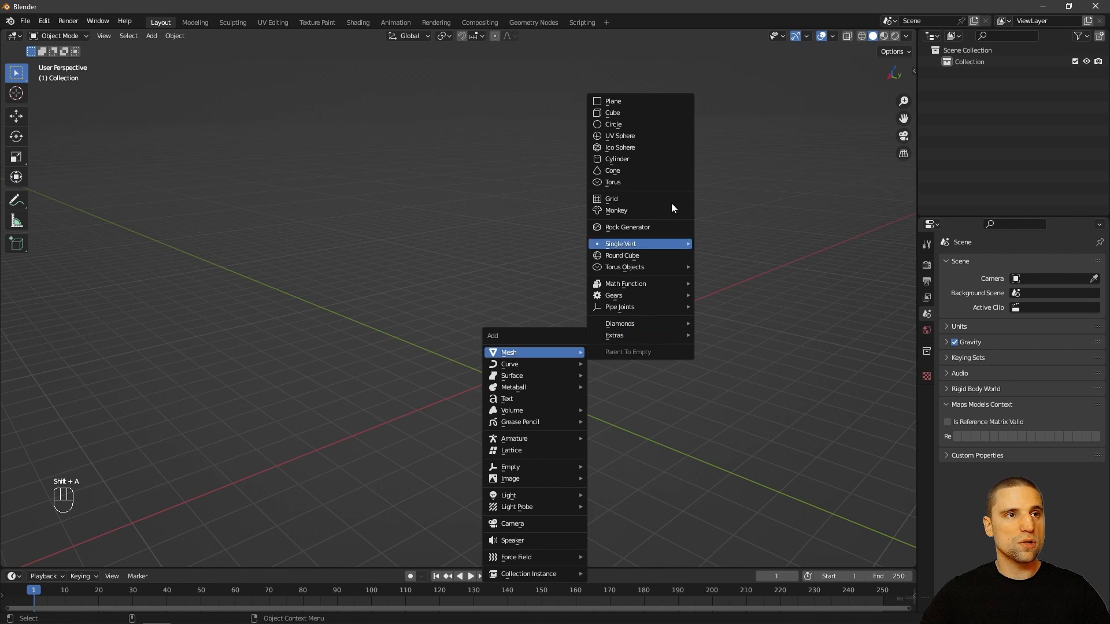
pyautogui.click(639, 112)
pyautogui.keyDown('alt'); pyautogui.moveTo(628, 165); pyautogui.dragTo(532, 316); pyautogui.keyUp('alt')
pyautogui.scroll(8, 532, 317)
pyautogui.scroll(-2, 651, 320)
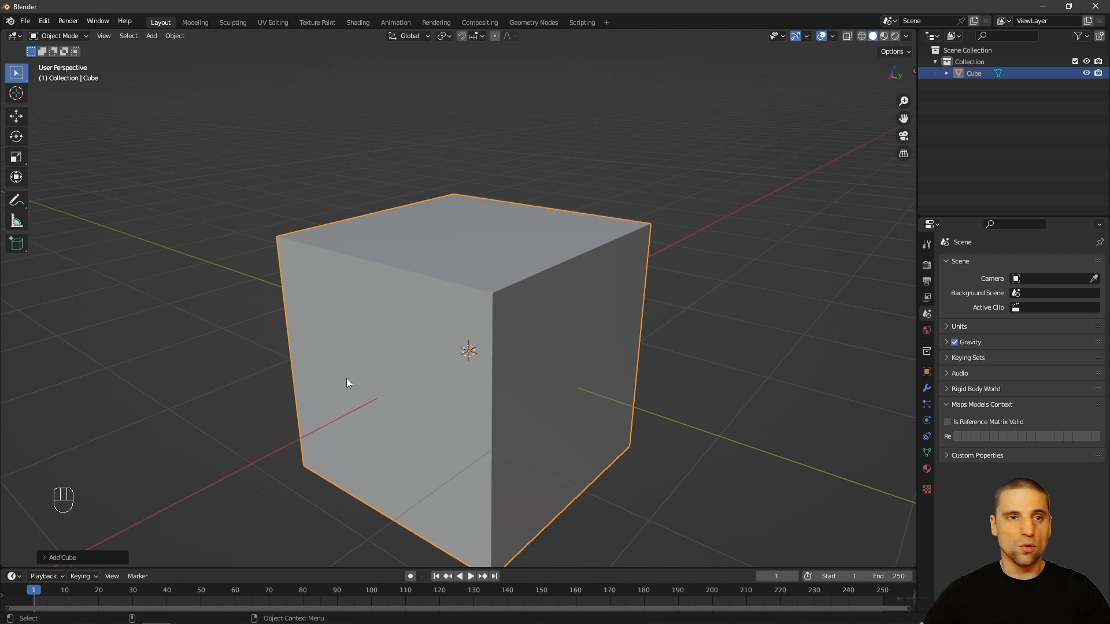
pyautogui.scroll(-2, 601, 306)
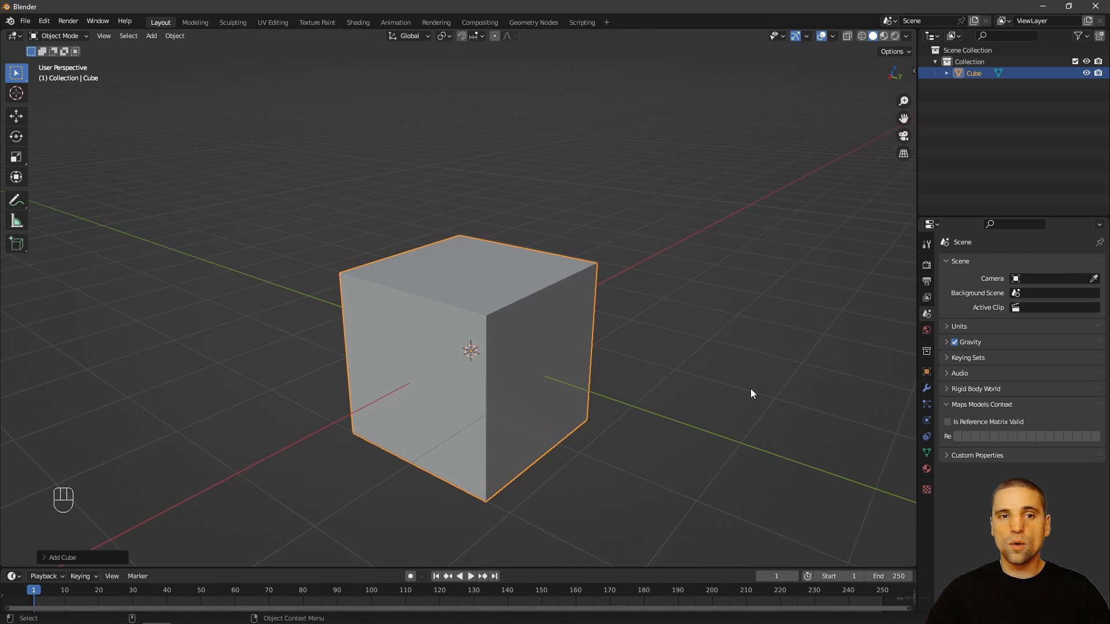
# Step: Add a Bevel modifier to the cube and raise its segments to 5
pyautogui.click(926, 395)
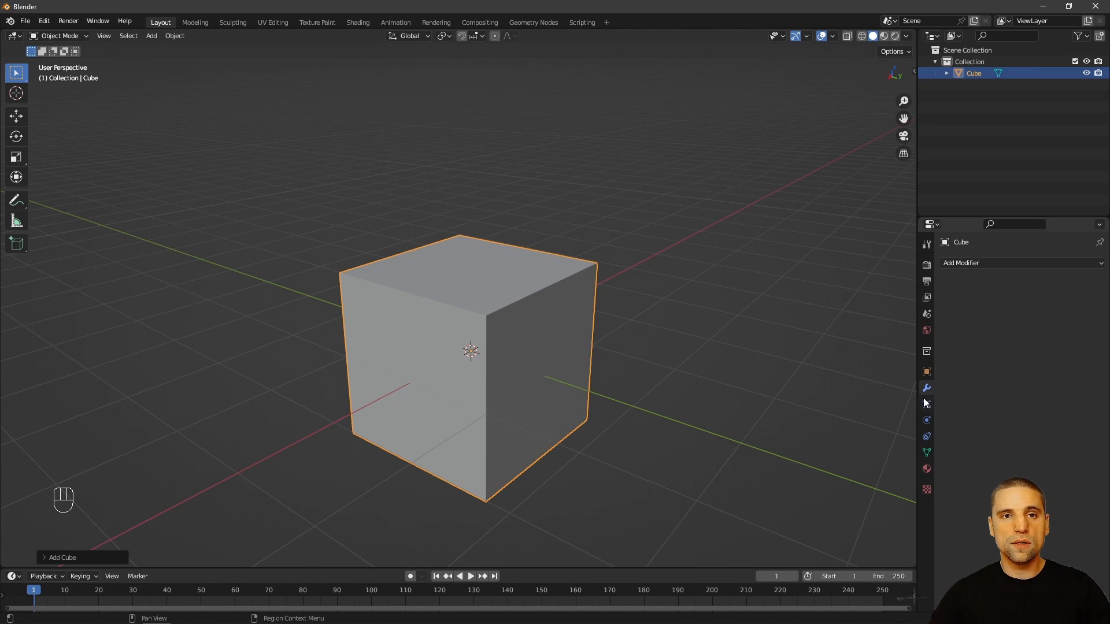
pyautogui.click(987, 263)
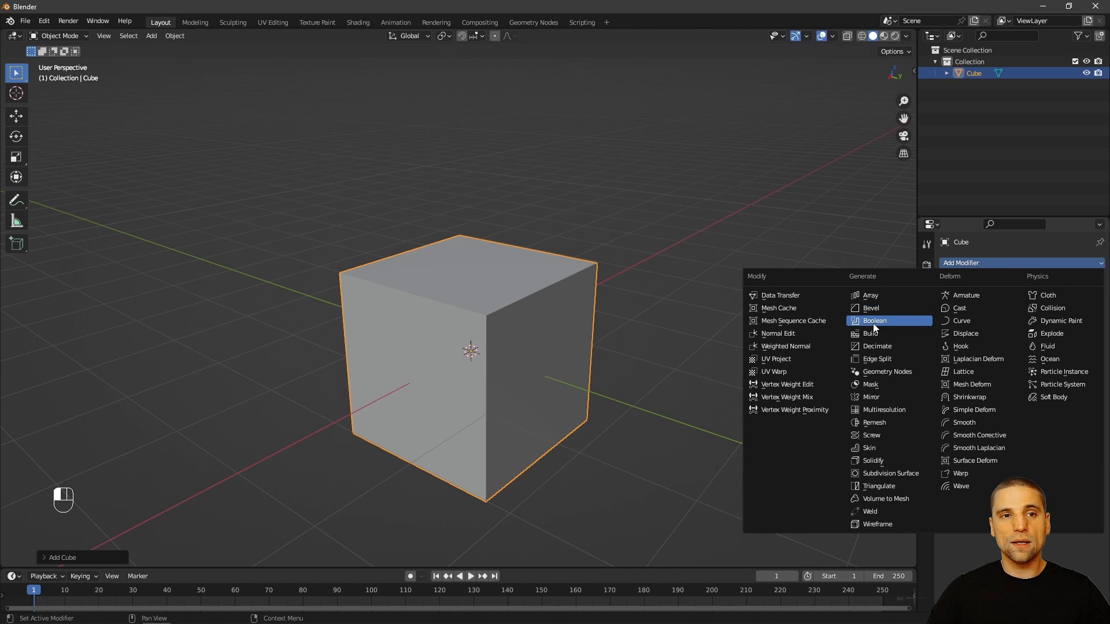
pyautogui.click(879, 308)
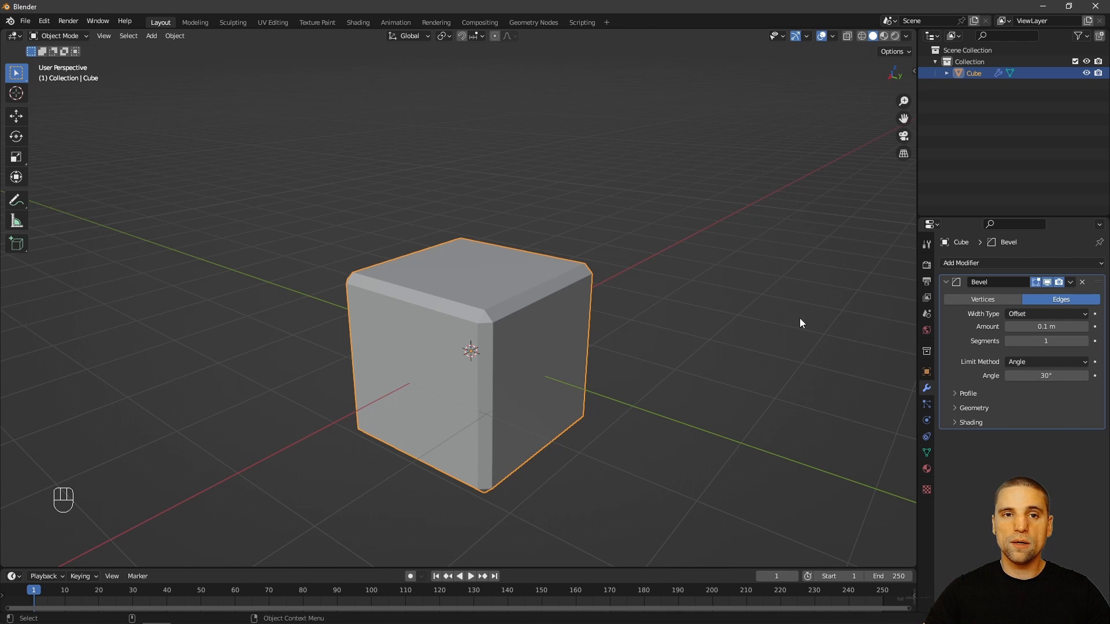
pyautogui.click(1084, 341)
pyautogui.click(1085, 341)
pyautogui.click(1085, 341)
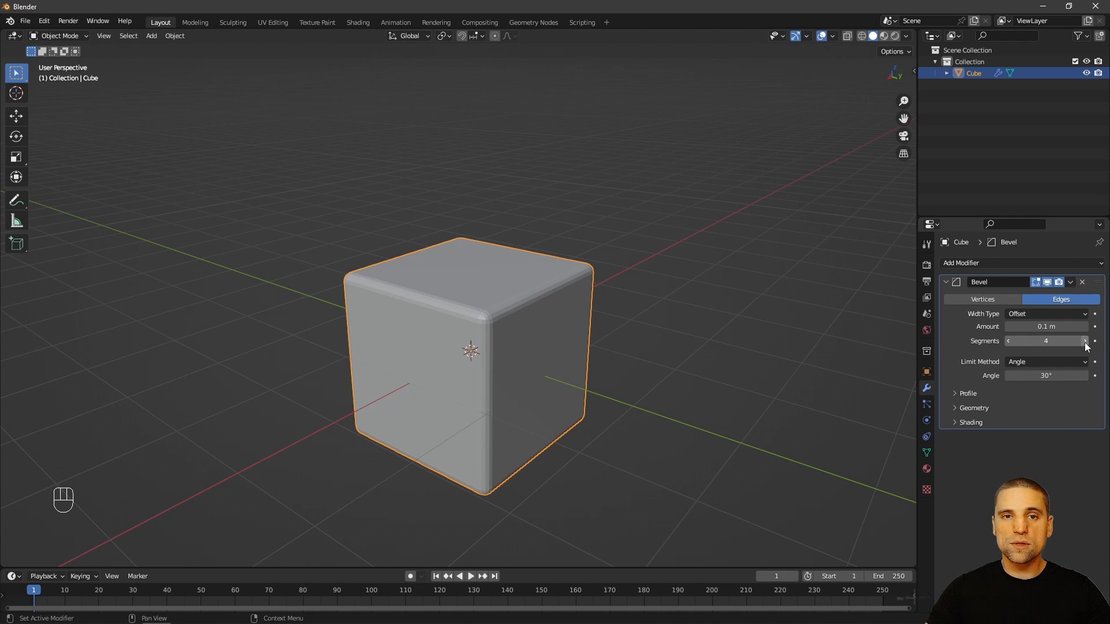
pyautogui.click(1085, 342)
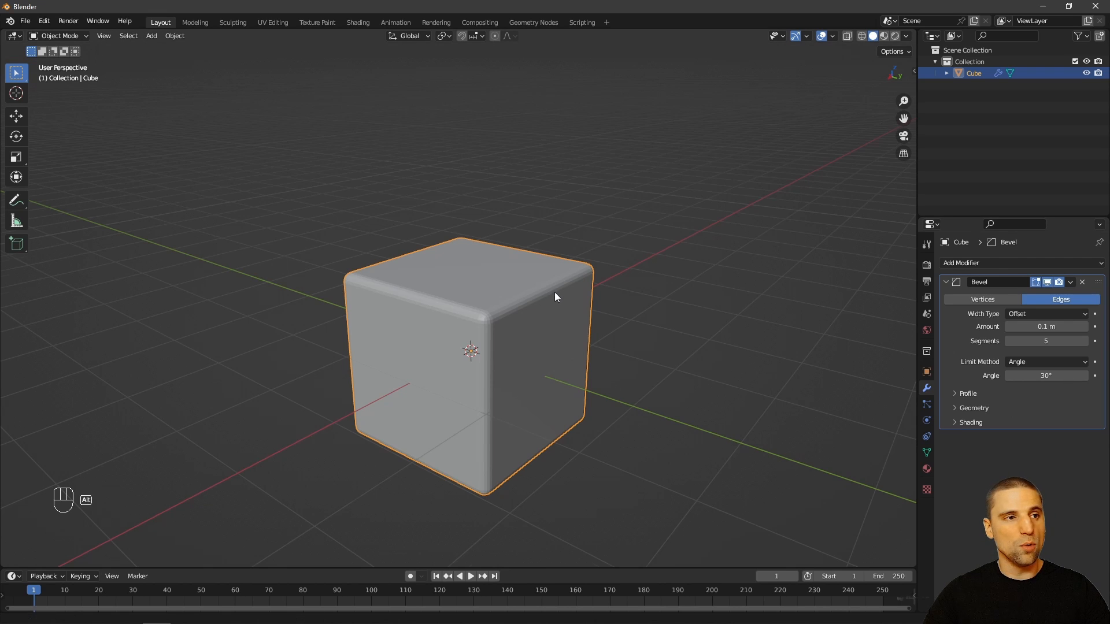
# Step: Deselect the cube and add a cylinder mesh at the same origin
pyautogui.scroll(2, 555, 301)
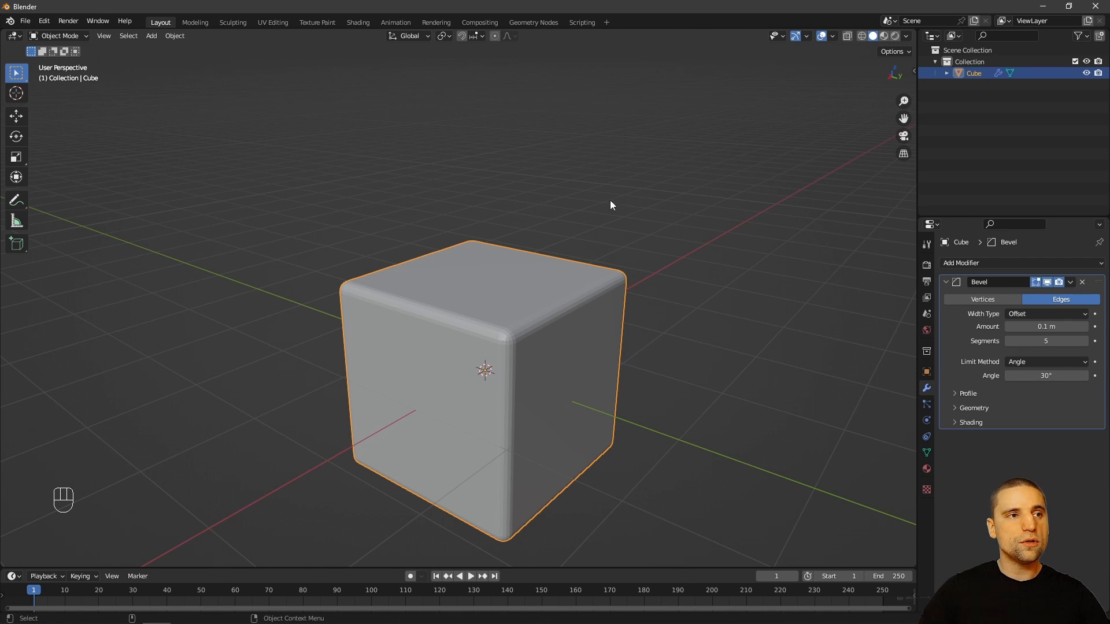
pyautogui.click(652, 244)
pyautogui.moveTo(643, 255)
pyautogui.keyDown('alt'); pyautogui.mouseDown()
pyautogui.moveTo(646, 268)
pyautogui.moveTo(627, 262)
pyautogui.mouseUp(); pyautogui.keyUp('alt')
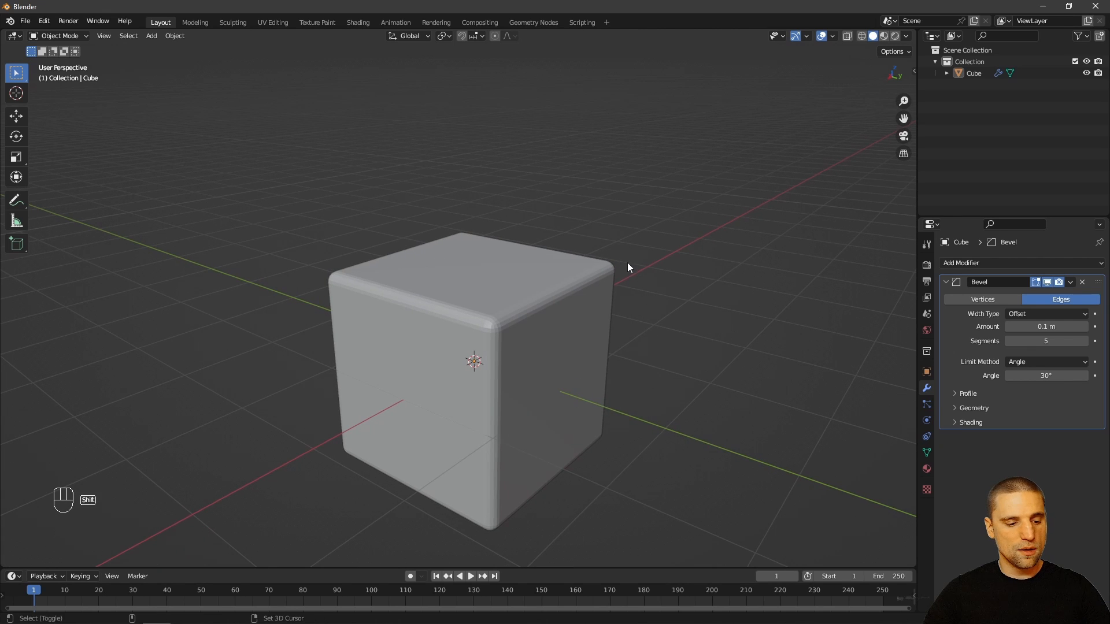
pyautogui.hotkey('shift', 'a')
pyautogui.moveTo(625, 267)
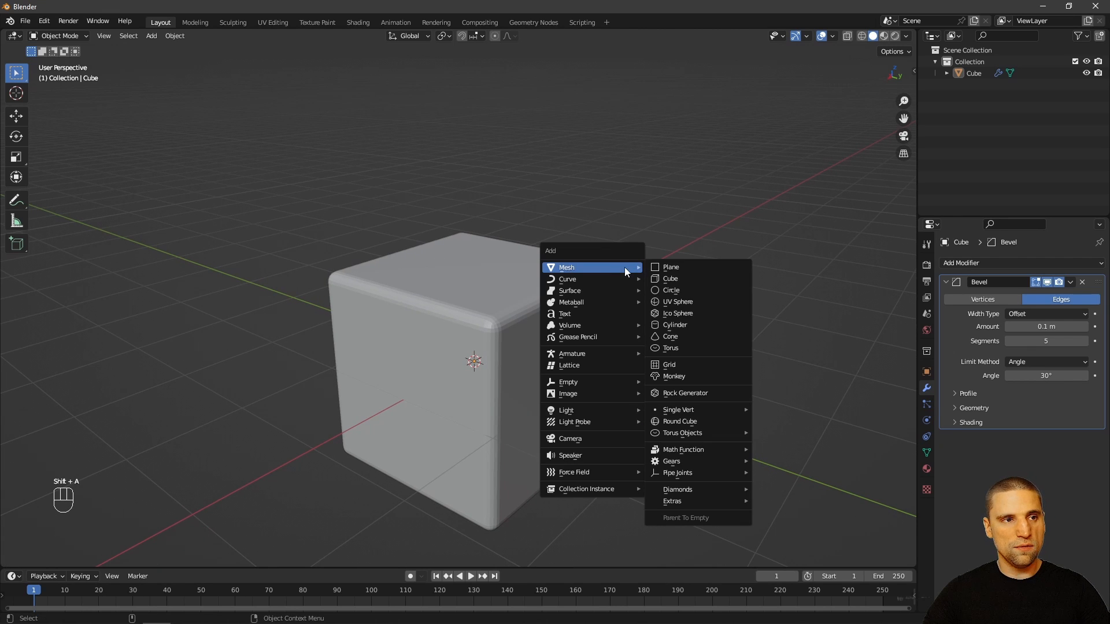
pyautogui.click(692, 326)
# Step: Scale the cylinder down uniformly in top view so its circle sits well inside the cube's outline
pyautogui.scroll(-2, 775, 313)
pyautogui.press('KP_7')
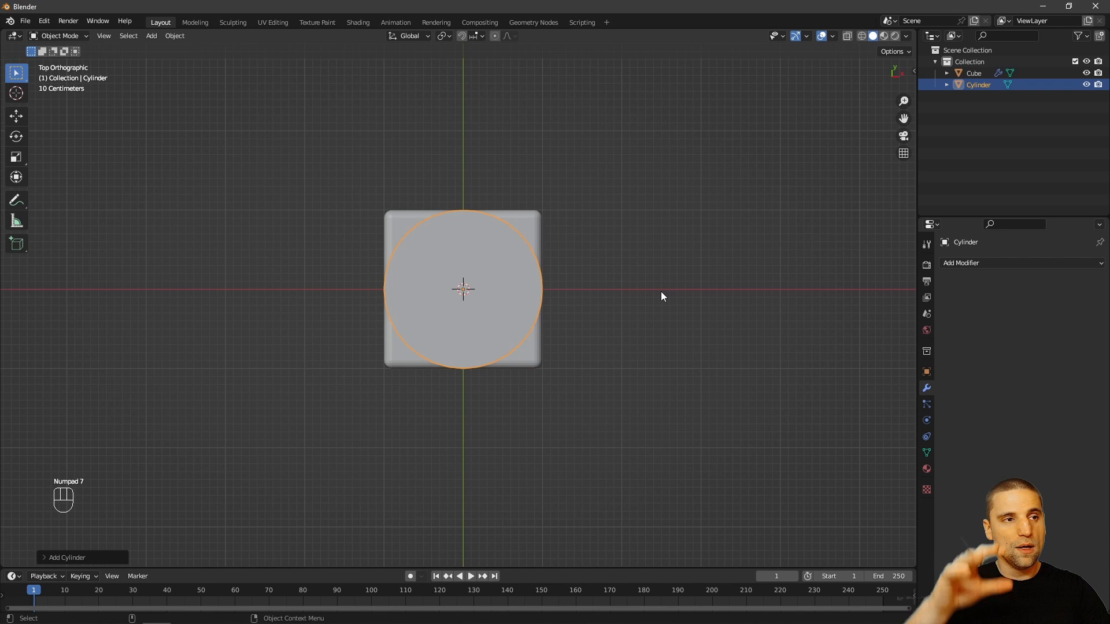
pyautogui.keyDown('alt'); pyautogui.moveTo(402, 199); pyautogui.dragTo(441, 261); pyautogui.keyUp('alt')
pyautogui.scroll(4, 525, 303)
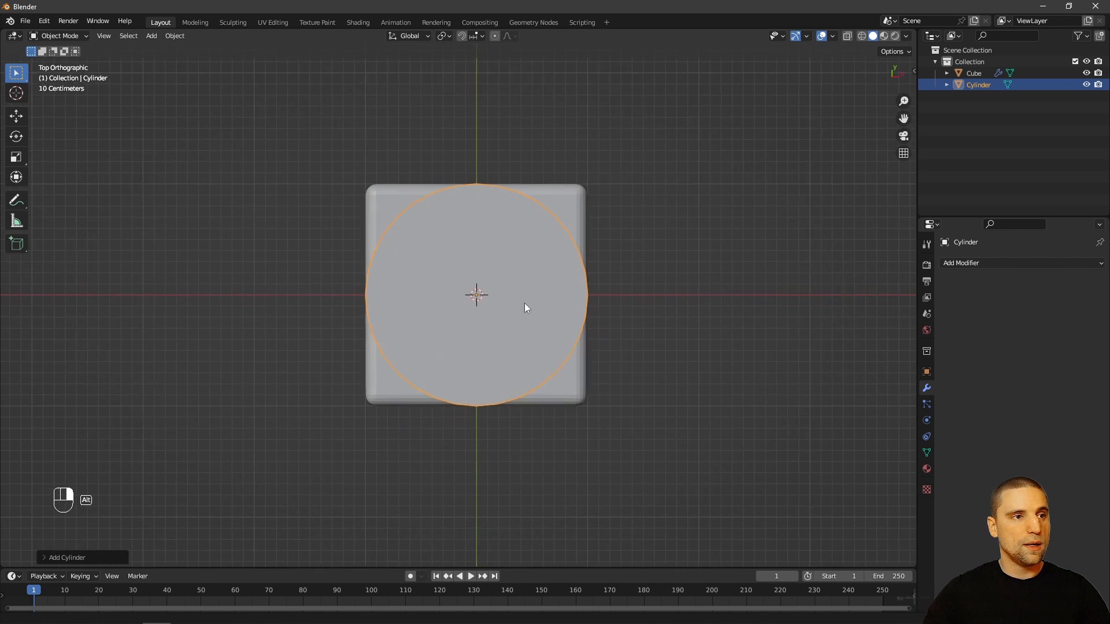
pyautogui.press('s')
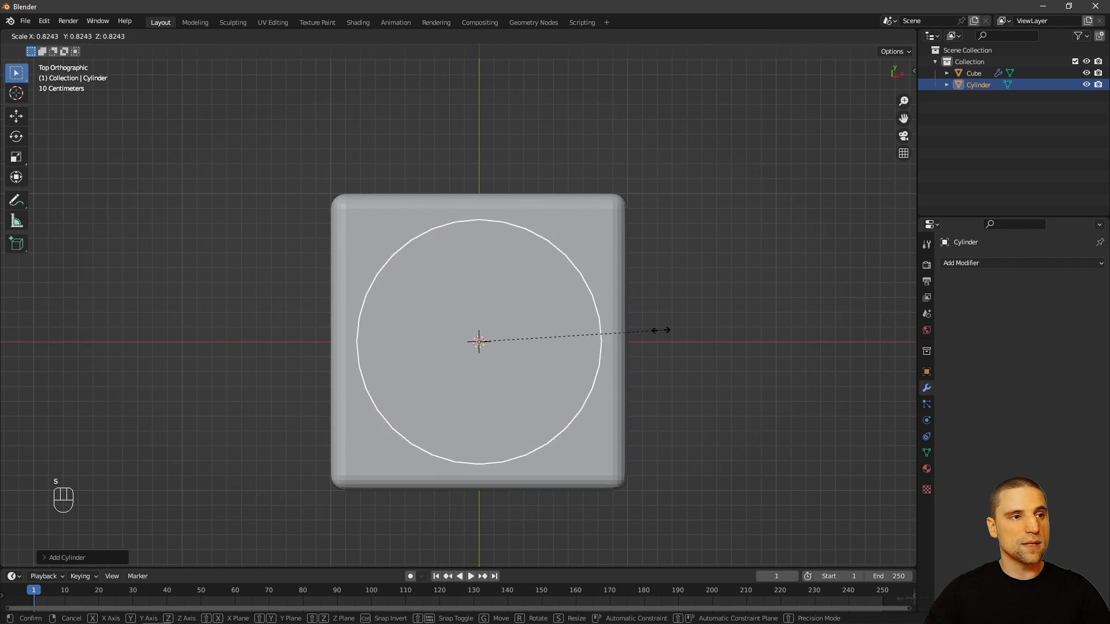
pyautogui.click(645, 340)
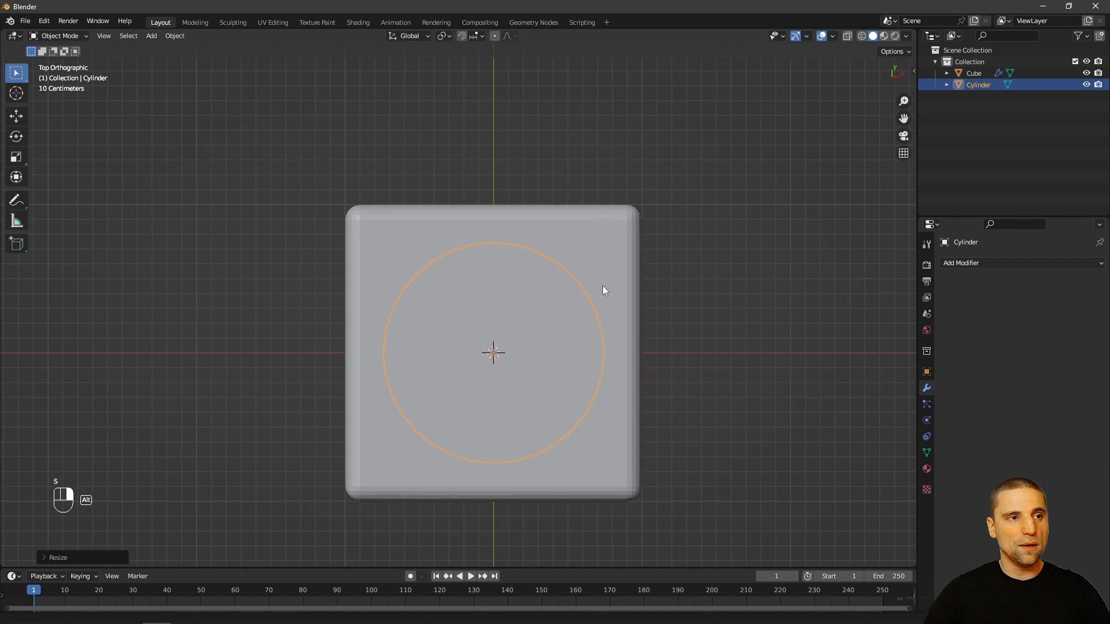
pyautogui.scroll(3, 595, 301)
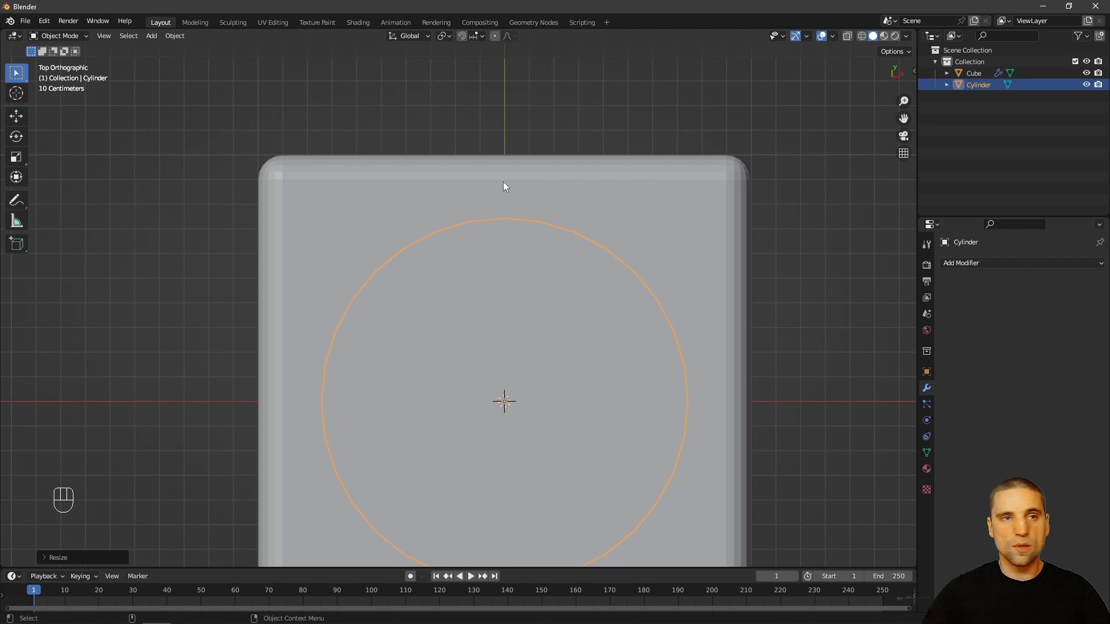
pyautogui.keyDown('shift'); pyautogui.moveTo(666, 324); pyautogui.dragTo(664, 254, button='middle'); pyautogui.keyUp('shift')
pyautogui.press('s')
pyautogui.click(697, 277)
# Step: Move the cylinder straight up along the Z axis until it sits above the cube's top face
pyautogui.keyDown('alt'); pyautogui.moveTo(697, 276); pyautogui.dragTo(573, 305); pyautogui.keyUp('alt')
pyautogui.press('space')
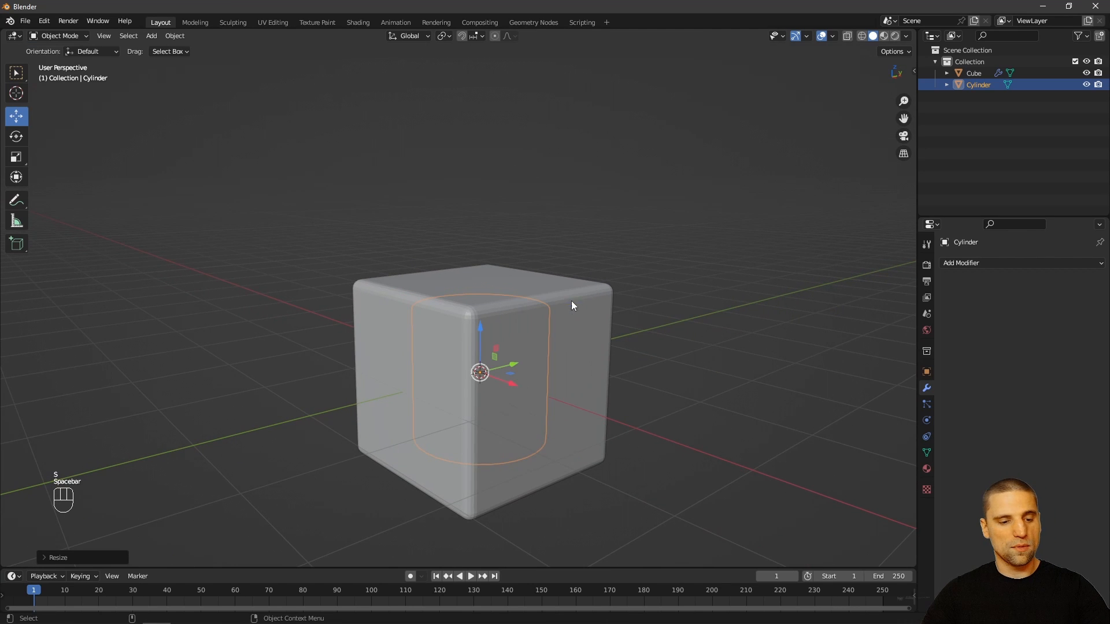
pyautogui.moveTo(485, 326); pyautogui.dragTo(482, 143)
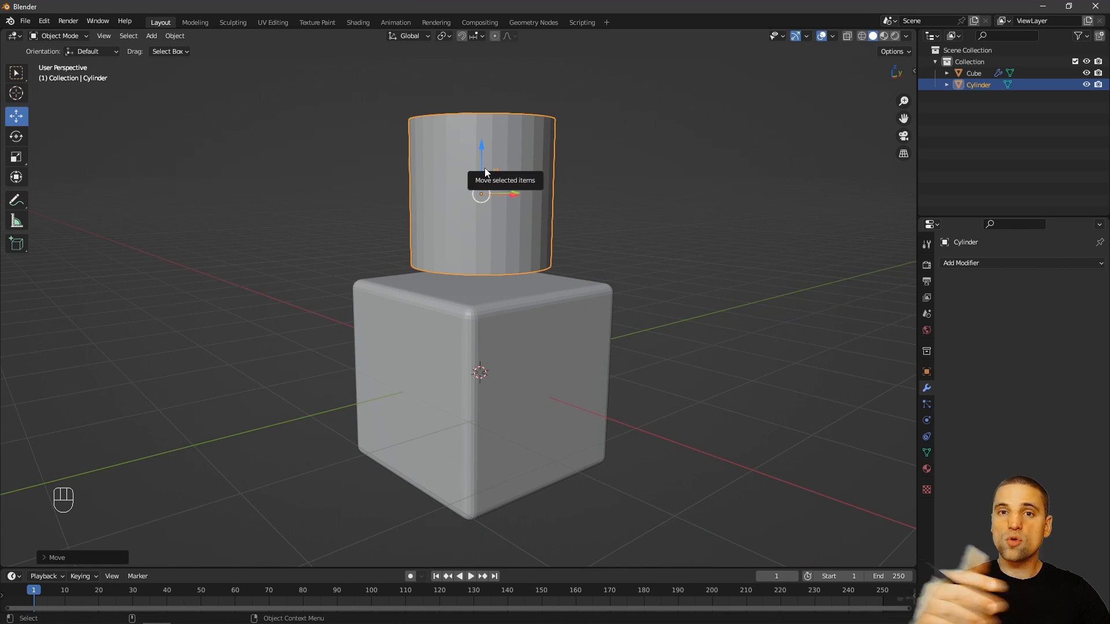
pyautogui.keyDown('alt'); pyautogui.moveTo(543, 325); pyautogui.dragTo(500, 321); pyautogui.keyUp('alt')
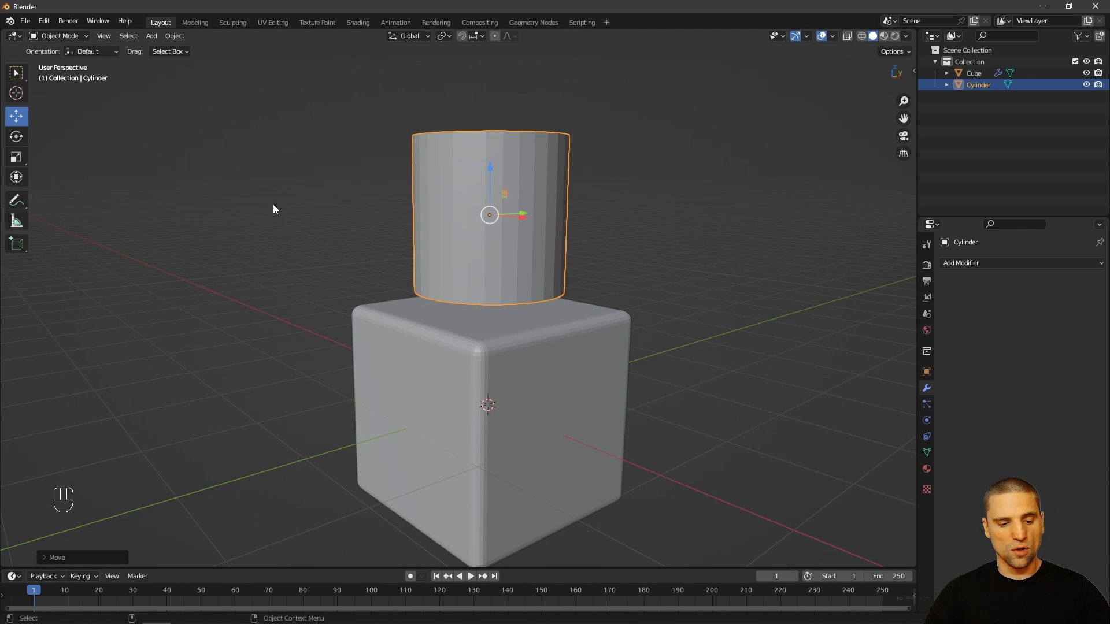
# Step: Try the Rotate and Scale tools on the cylinder, return to Select Box, and open the quick tool list
pyautogui.press('t')
pyautogui.press('t')
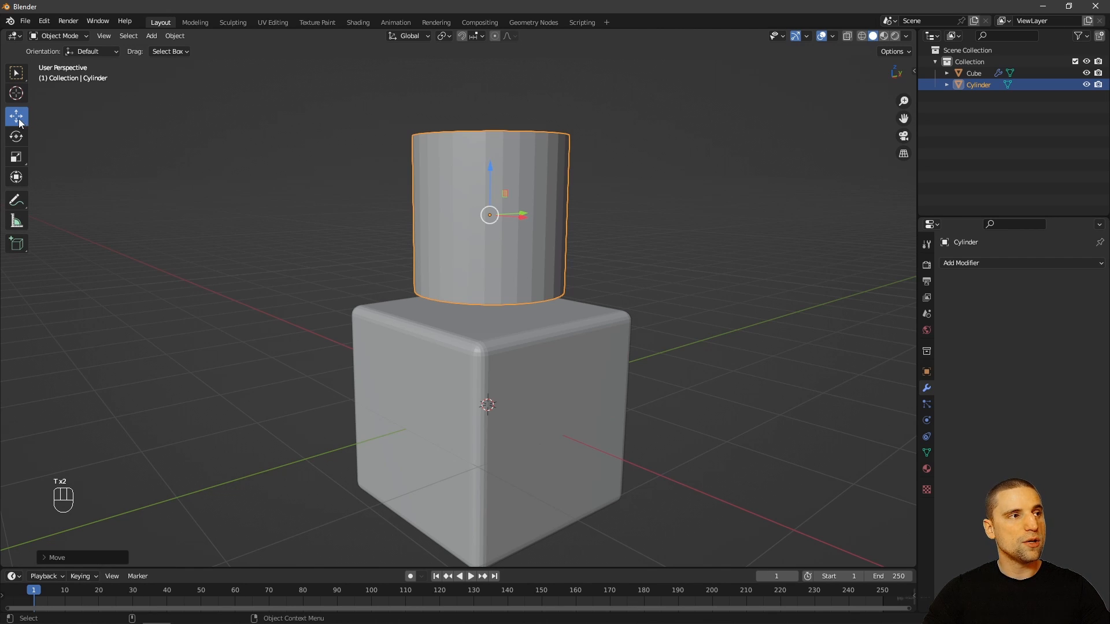
pyautogui.click(16, 137)
pyautogui.click(17, 157)
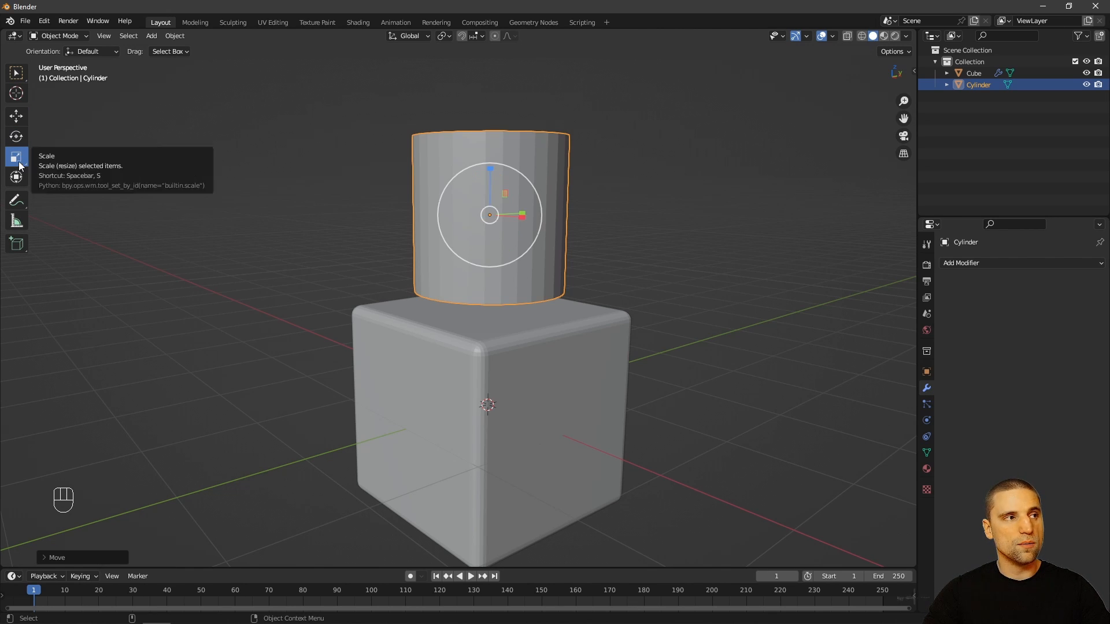
pyautogui.click(15, 79)
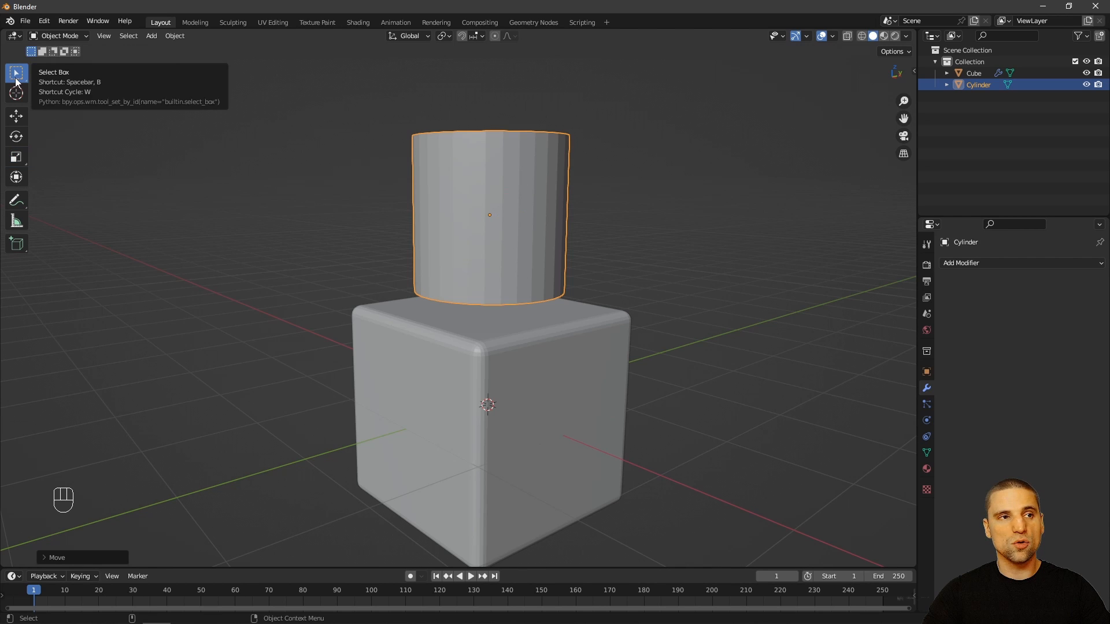
pyautogui.moveTo(344, 278); pyautogui.dragTo(372, 274, button='middle')
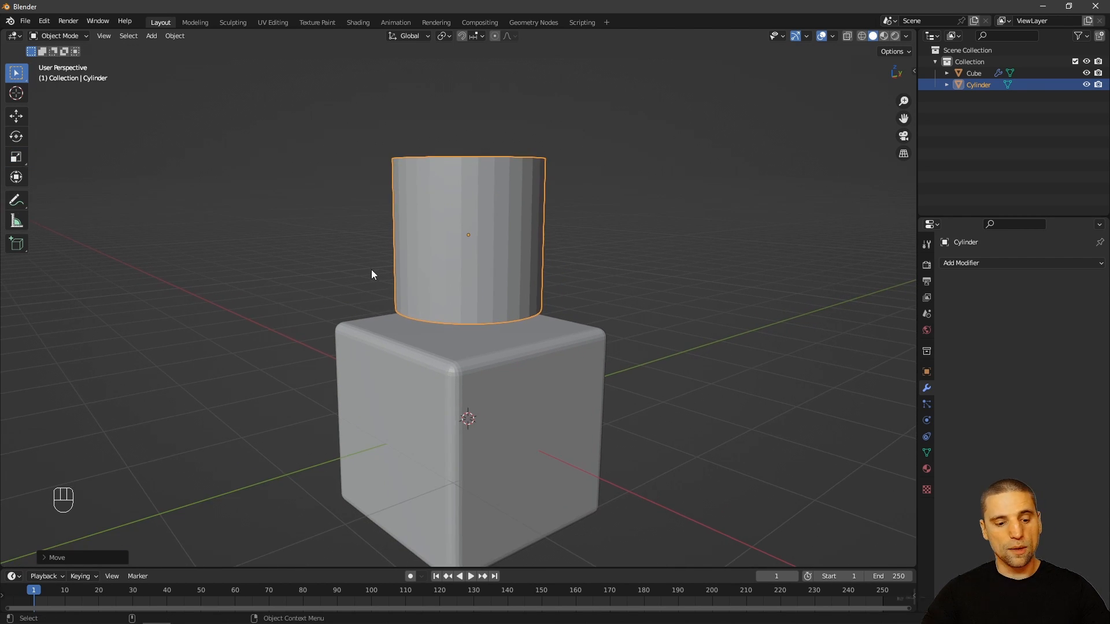
pyautogui.press('space')
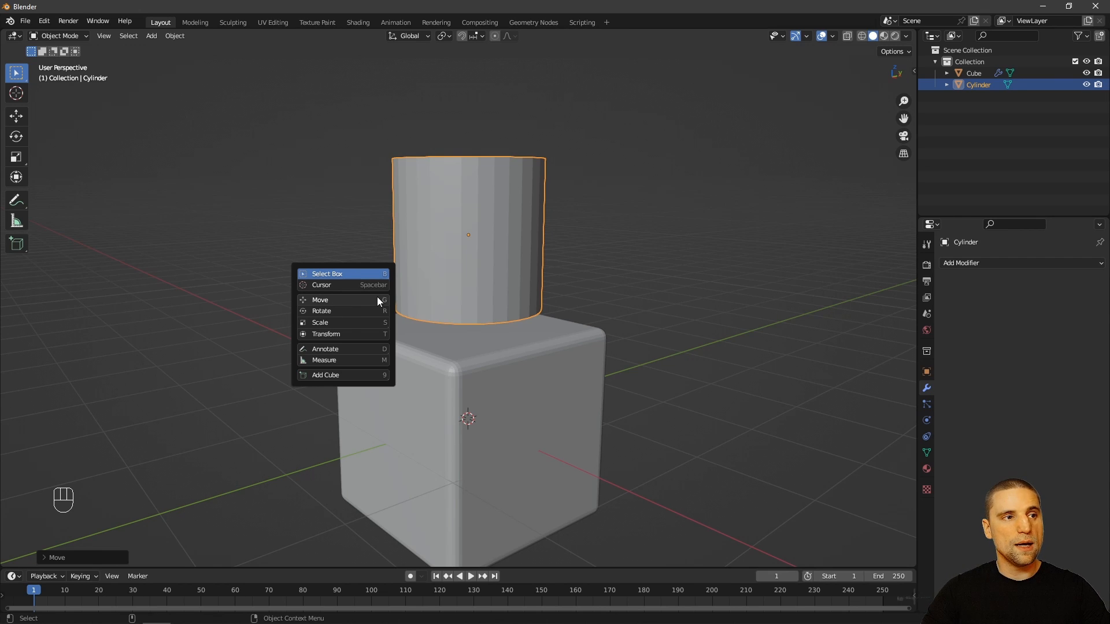
pyautogui.moveTo(563, 294); pyautogui.dragTo(648, 295, button='middle')
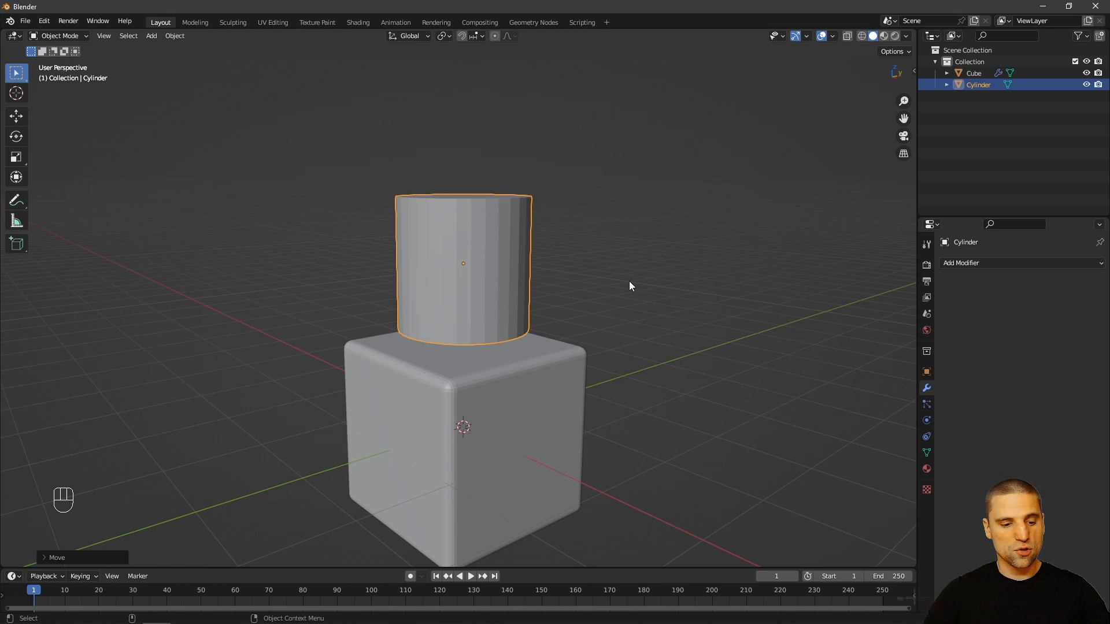
# Step: Try to move the cylinder sideways off the cube in the negative X direction with the Move tool
pyautogui.press('space')
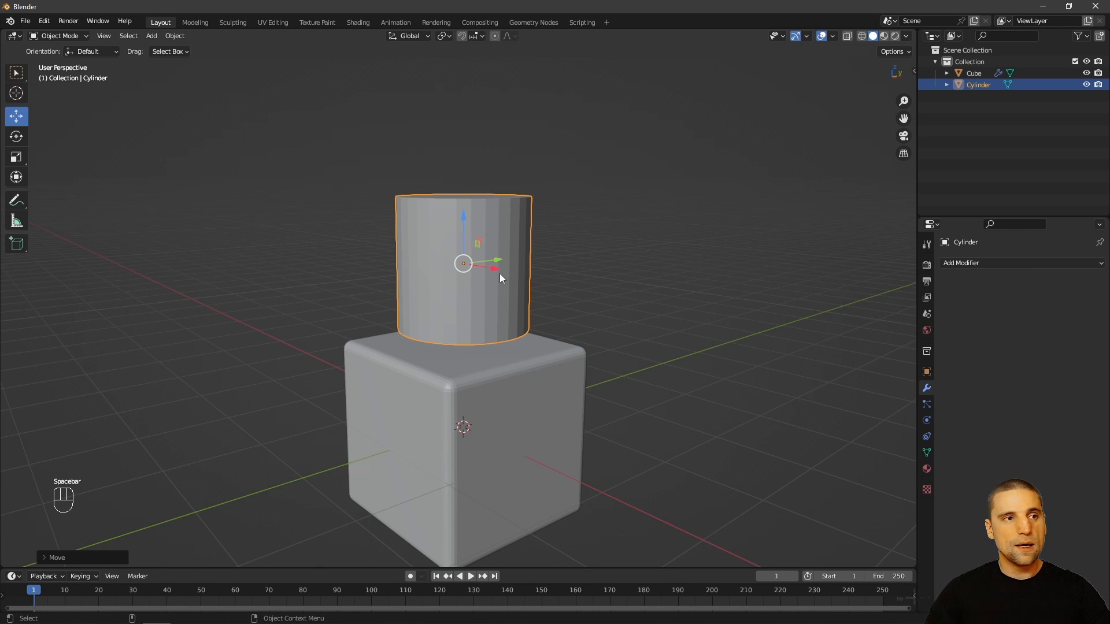
pyautogui.moveTo(500, 279); pyautogui.dragTo(506, 258, button='middle')
pyautogui.moveTo(495, 272); pyautogui.dragTo(281, 311)
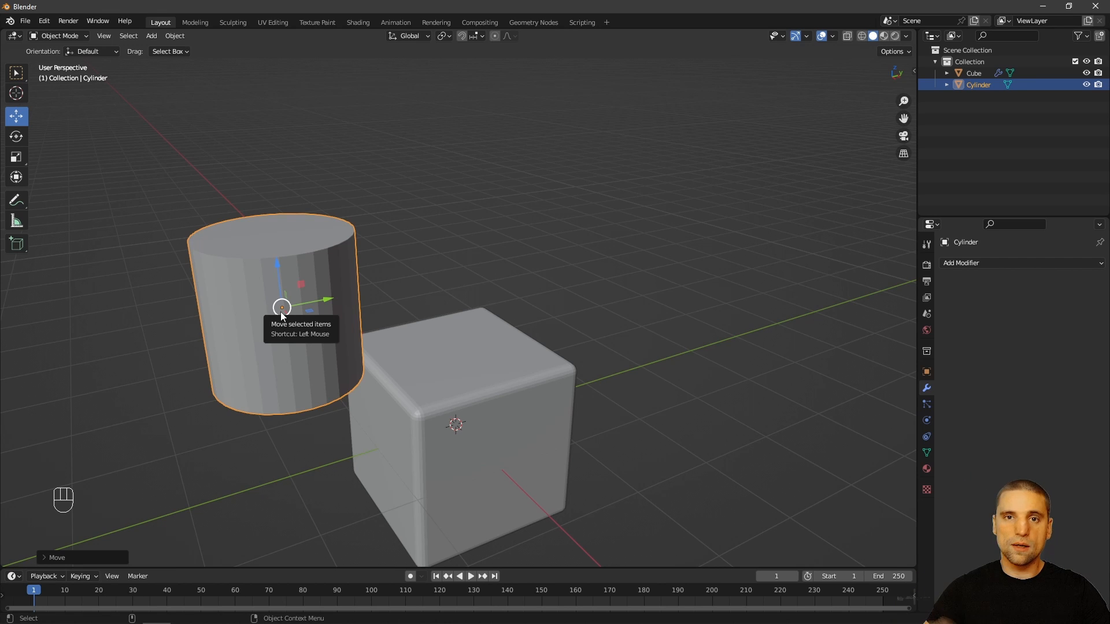
pyautogui.keyDown('alt'); pyautogui.moveTo(457, 286); pyautogui.dragTo(561, 249); pyautogui.keyUp('alt')
# Step: Raise the cylinder slightly higher along the Z axis, switch back to Select Box and keep the cylinder selected
pyautogui.keyDown('alt'); pyautogui.moveTo(619, 386); pyautogui.dragTo(612, 329, button='right'); pyautogui.keyUp('alt')
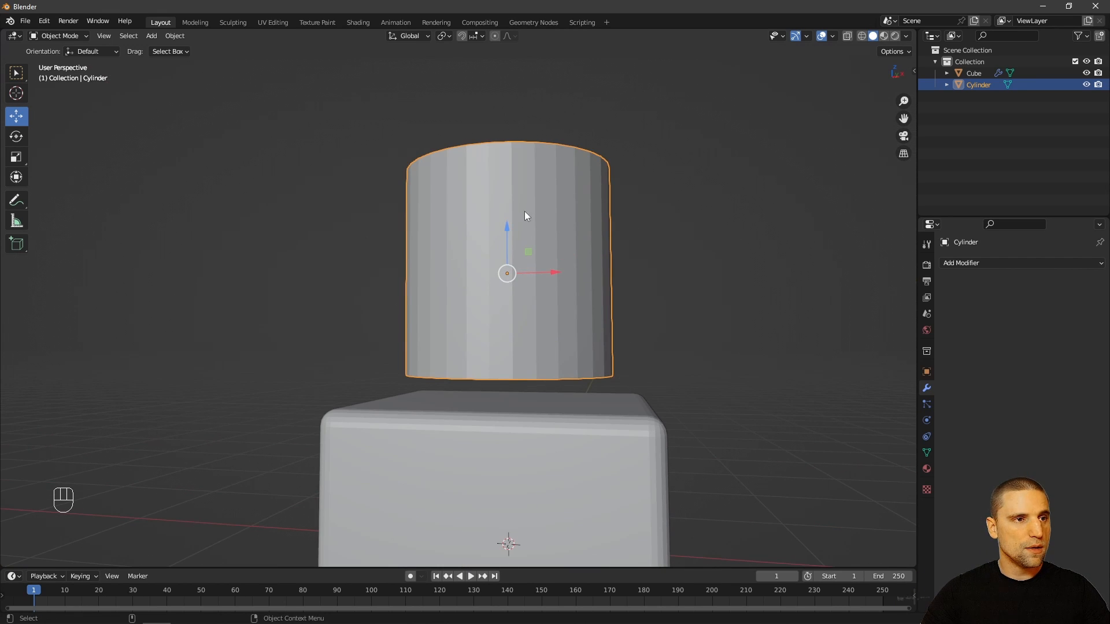
pyautogui.moveTo(508, 222); pyautogui.dragTo(507, 188)
pyautogui.keyDown('alt'); pyautogui.moveTo(594, 261); pyautogui.dragTo(565, 337); pyautogui.keyUp('alt')
pyautogui.press('w')
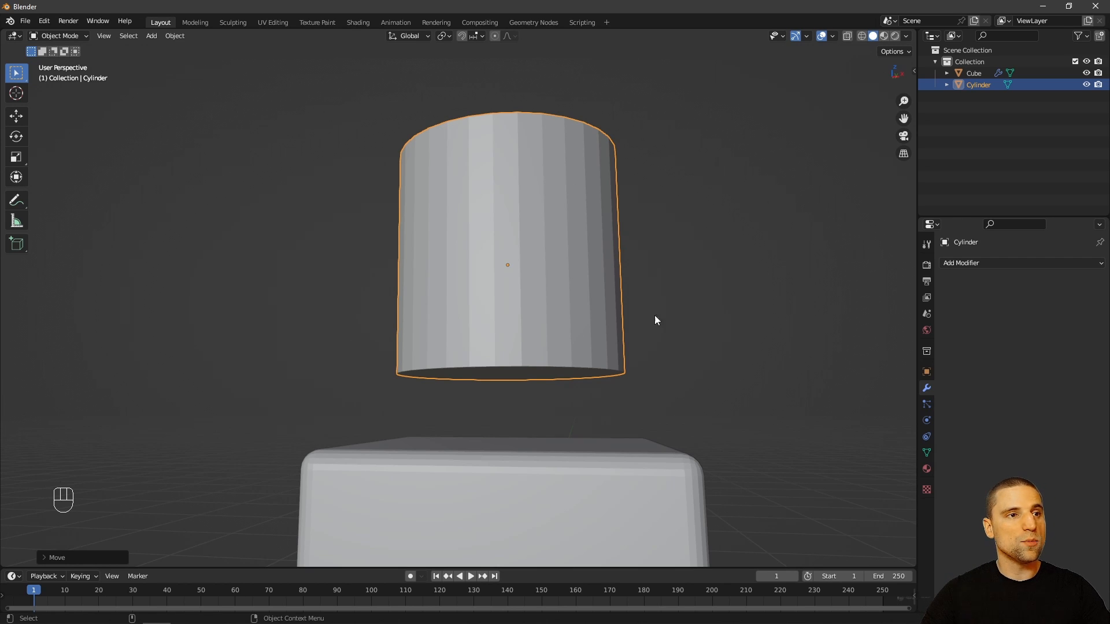
pyautogui.click(639, 307)
pyautogui.click(604, 362)
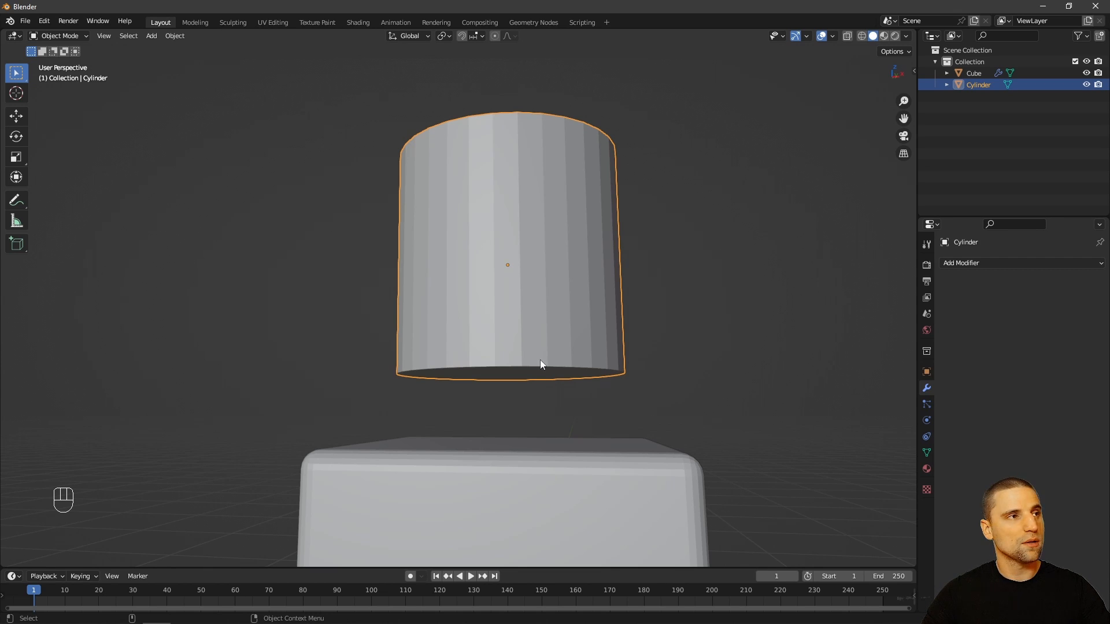
# Step: Enter Edit Mode on the cylinder and select a vertical side edge reaching its bottom rim
pyautogui.click(51, 37)
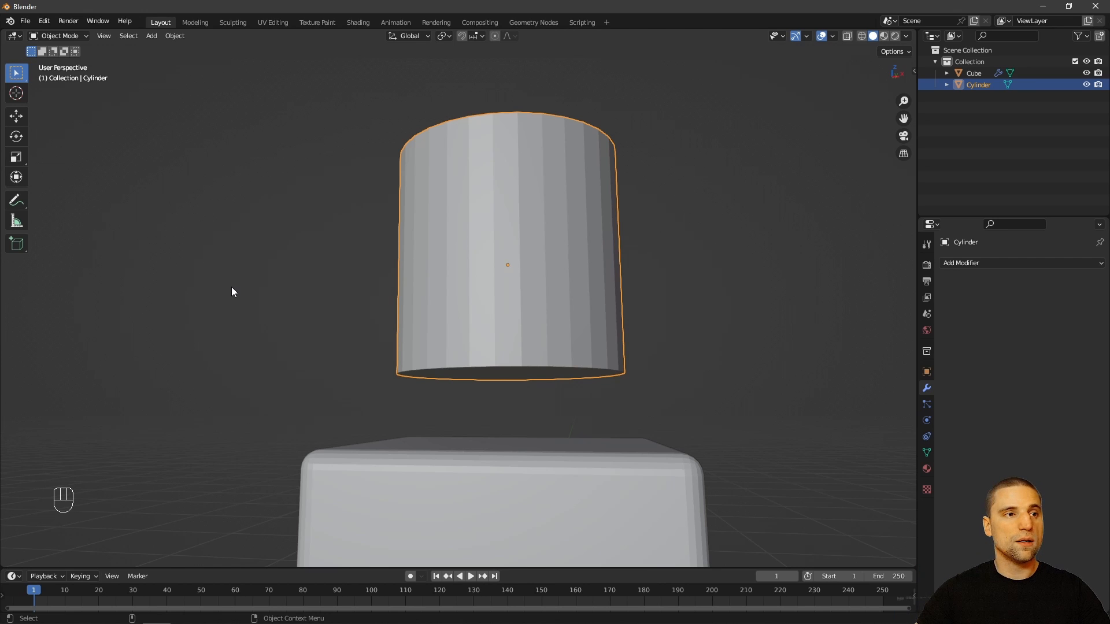
pyautogui.keyDown('alt'); pyautogui.moveTo(656, 268); pyautogui.dragTo(637, 271); pyautogui.keyUp('alt')
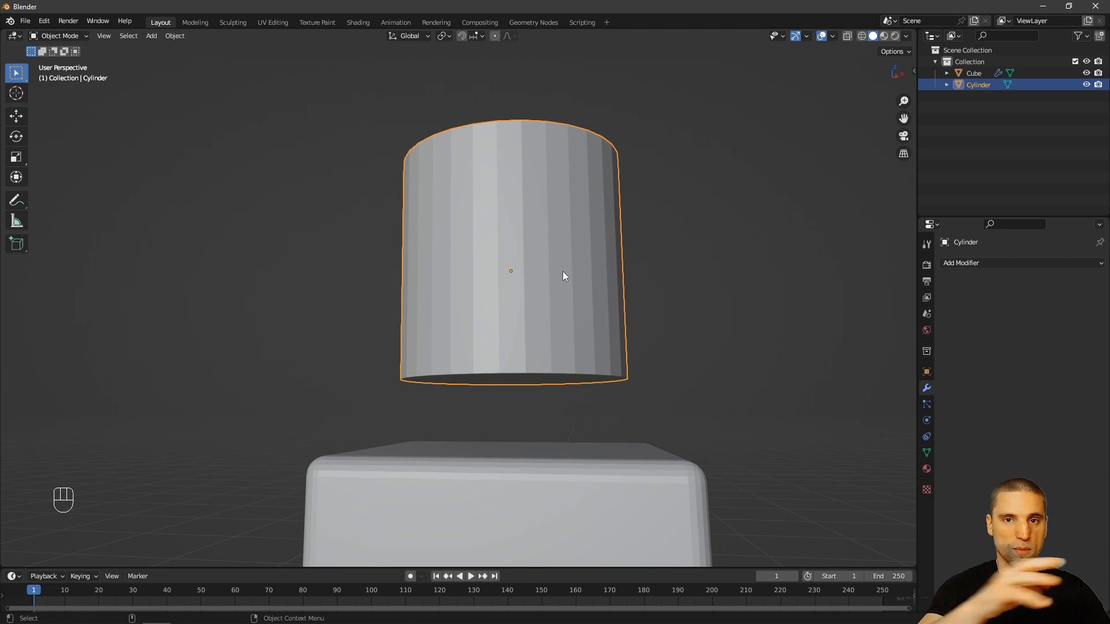
pyautogui.keyDown('alt'); pyautogui.moveTo(564, 276); pyautogui.dragTo(632, 360); pyautogui.keyUp('alt')
pyautogui.press('Tab')
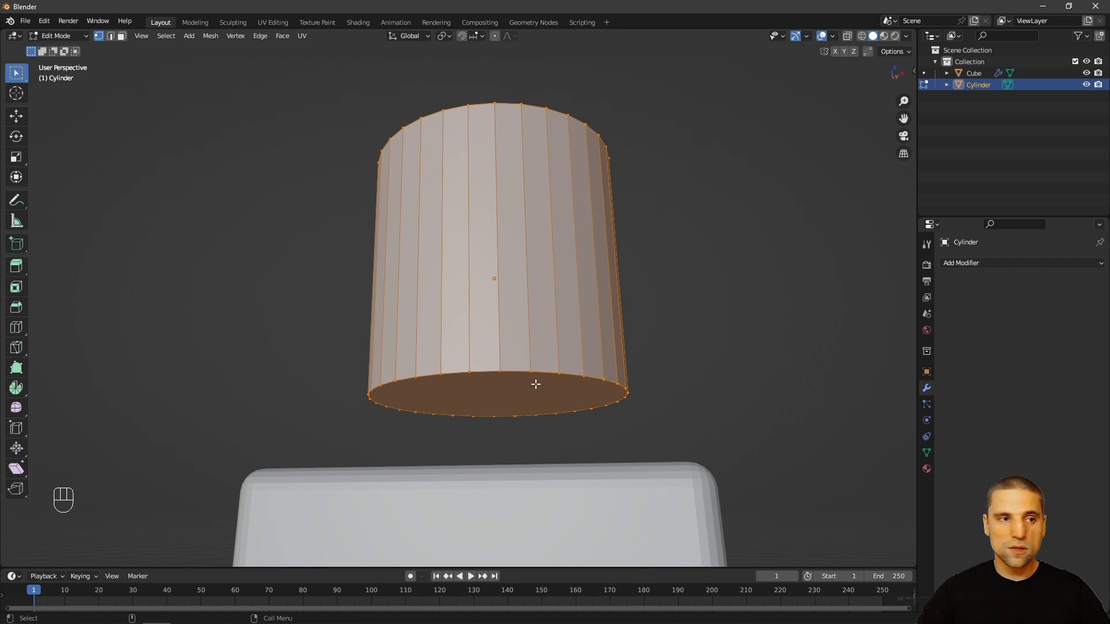
pyautogui.keyDown('alt'); pyautogui.click(464, 373); pyautogui.keyUp('alt')
pyautogui.keyDown('alt'); pyautogui.moveTo(543, 376); pyautogui.dragTo(539, 368); pyautogui.keyUp('alt')
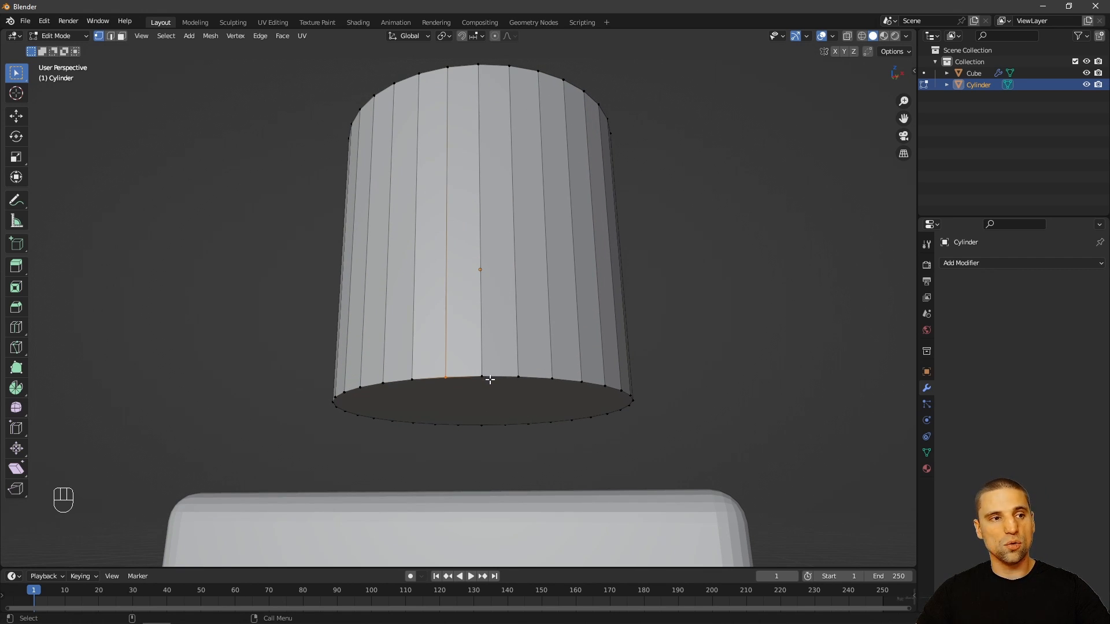
# Step: Cycle through the vertex, edge and face selection modes on the cylinder, ending in vertex selection
pyautogui.press('2')
pyautogui.press('1')
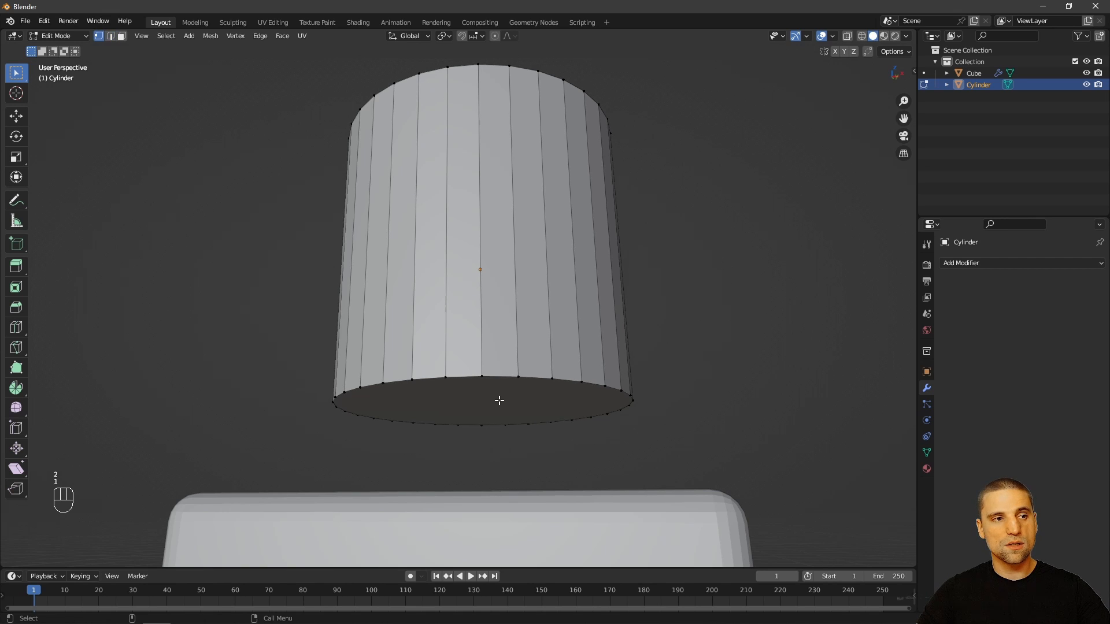
pyautogui.press('2')
pyautogui.press('3')
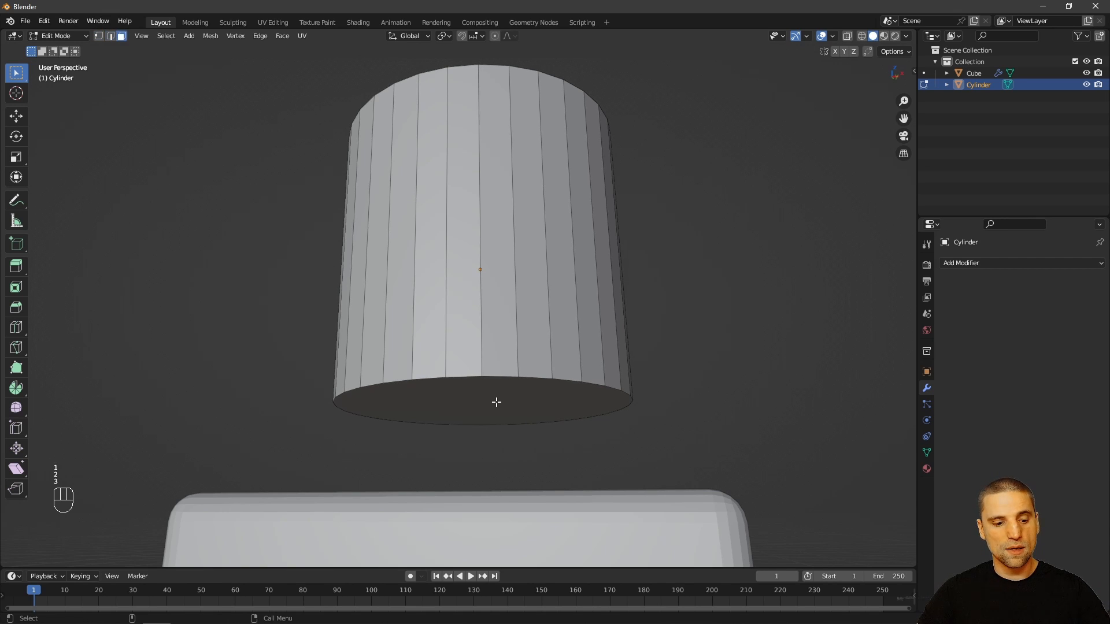
pyautogui.press('2')
pyautogui.press('1')
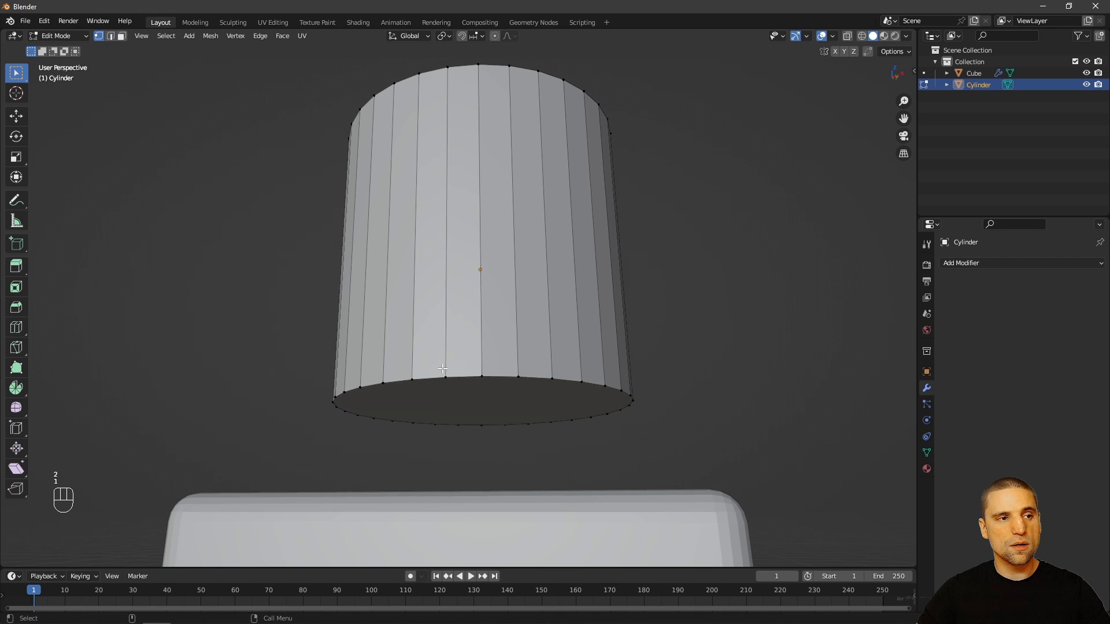
# Step: Try selecting two neighbouring vertices on the cylinder's bottom rim, and a single side face in face selection mode
pyautogui.moveTo(437, 367); pyautogui.dragTo(487, 397)
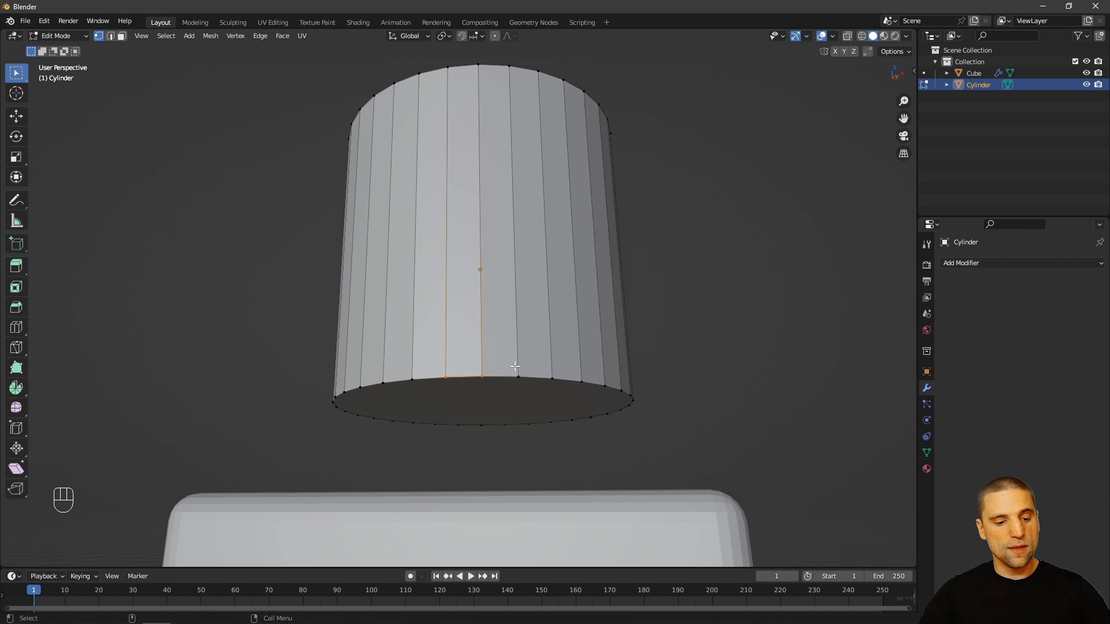
pyautogui.press('3')
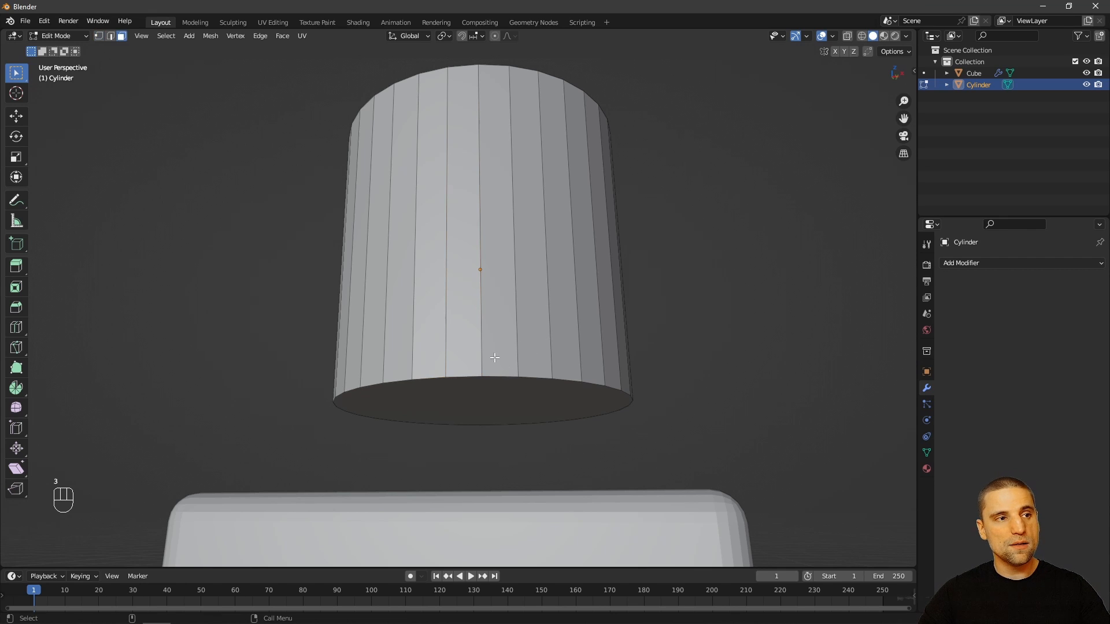
pyautogui.click(466, 182)
pyautogui.moveTo(467, 182); pyautogui.dragTo(500, 86, button='middle')
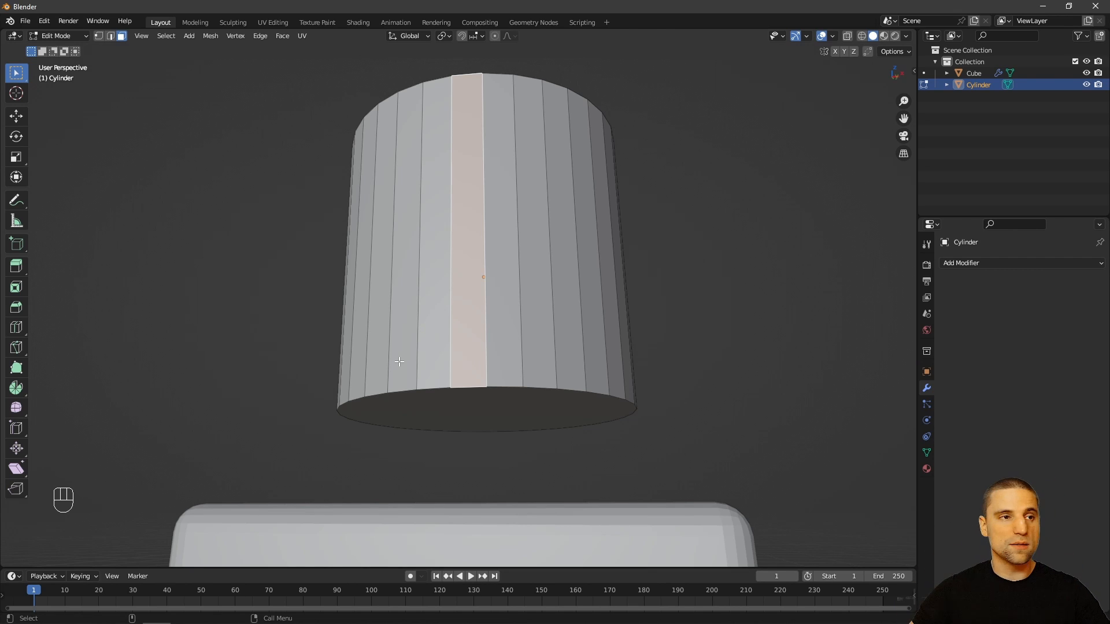
pyautogui.moveTo(582, 312); pyautogui.dragTo(520, 351, button='middle')
# Step: Bevel all edges of the cylinder's bottom rim by about 0.07 m with one segment, and return to Object Mode
pyautogui.press('2')
pyautogui.moveTo(250, 291); pyautogui.dragTo(706, 457)
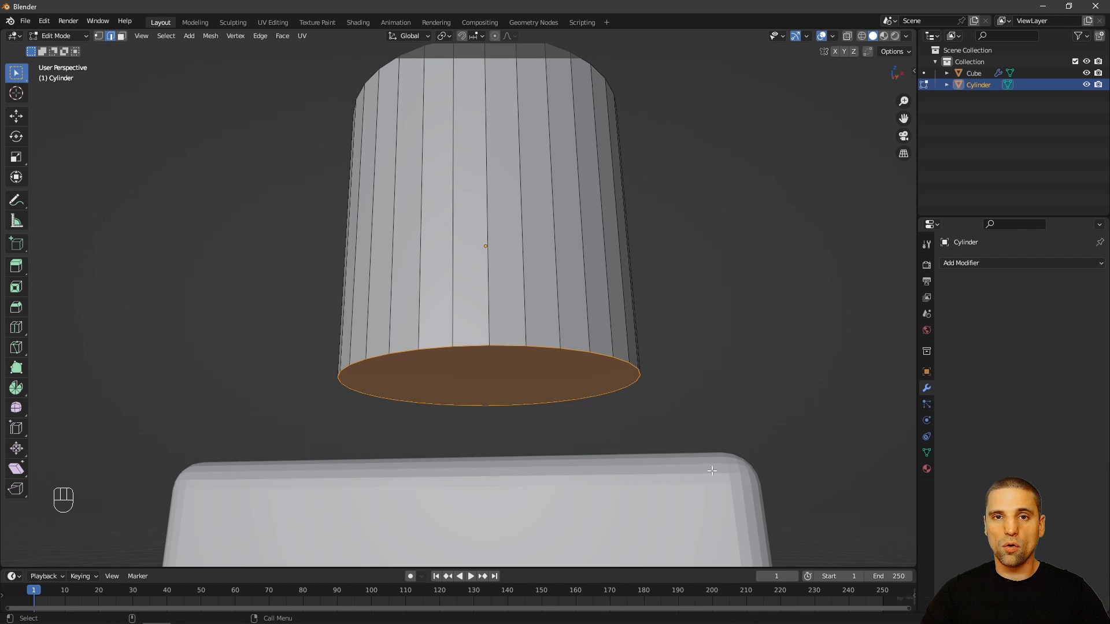
pyautogui.scroll(2, 666, 367)
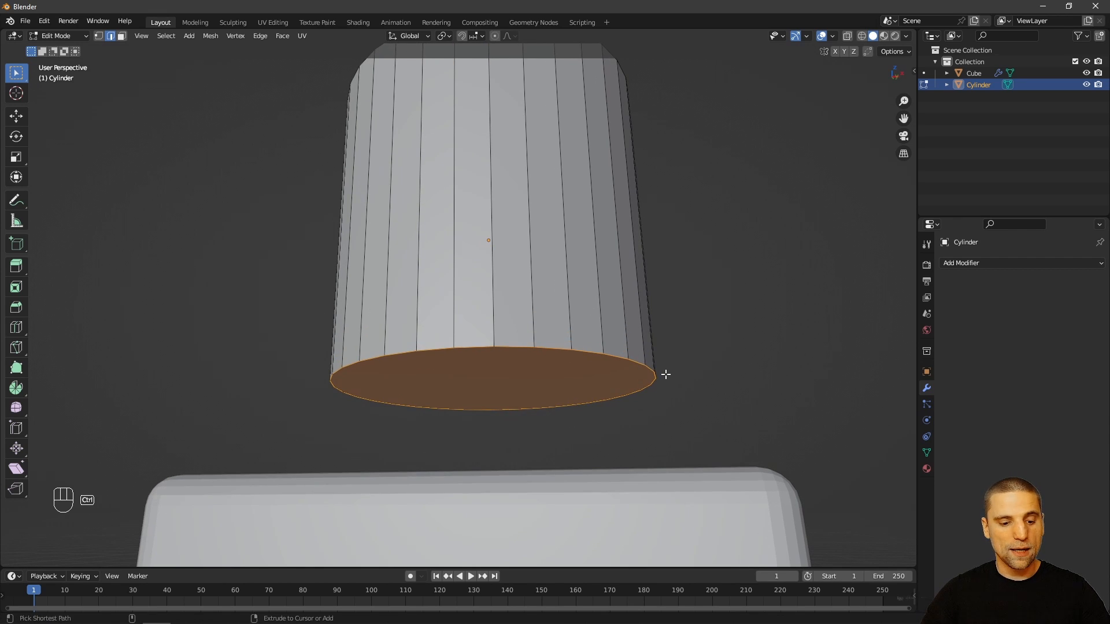
pyautogui.hotkey('ctrl', 'b')
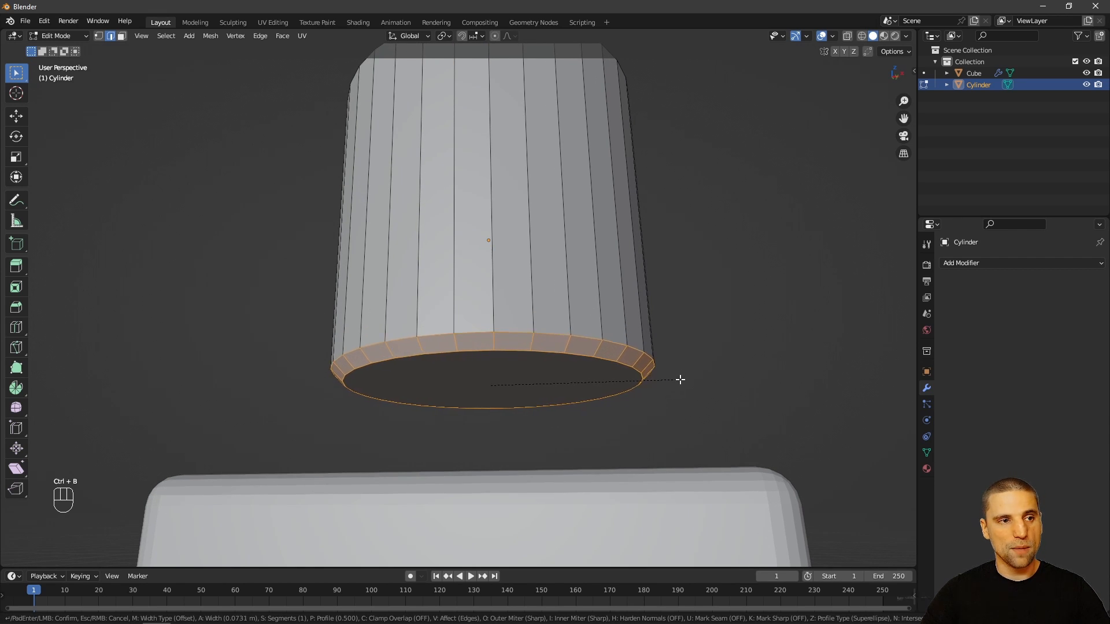
pyautogui.click(680, 381)
pyautogui.keyDown('alt'); pyautogui.moveTo(699, 408); pyautogui.dragTo(696, 332); pyautogui.keyUp('alt')
pyautogui.press('Tab')
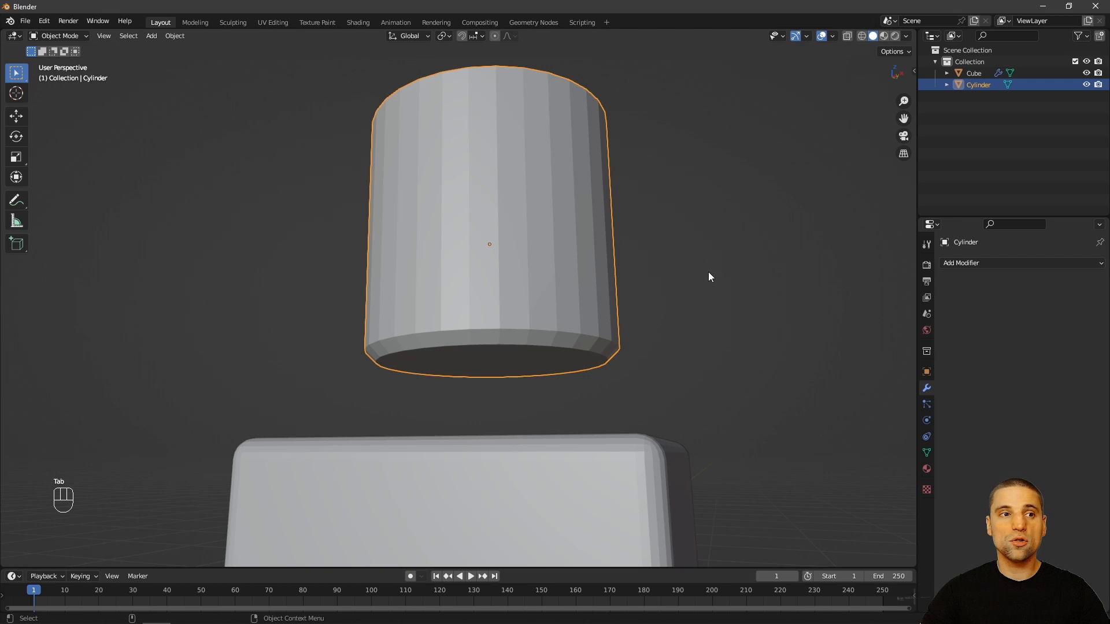
# Step: Lower the cylinder along the Z axis until its bevelled bottom sinks slightly into the cube's top face
pyautogui.press('space')
pyautogui.moveTo(491, 203); pyautogui.dragTo(483, 267)
pyautogui.scroll(2, 536, 263)
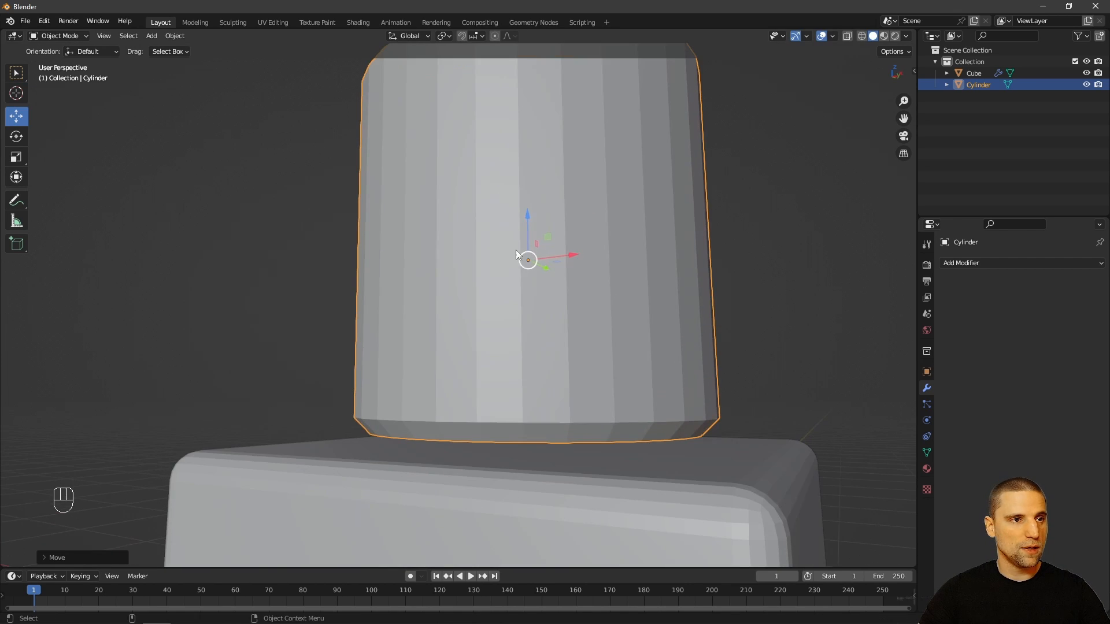
pyautogui.moveTo(526, 207); pyautogui.dragTo(528, 238)
pyautogui.keyDown('alt'); pyautogui.moveTo(501, 374); pyautogui.dragTo(451, 370); pyautogui.keyUp('alt')
pyautogui.keyDown('alt'); pyautogui.moveTo(451, 370); pyautogui.dragTo(448, 306, button='middle'); pyautogui.keyUp('alt')
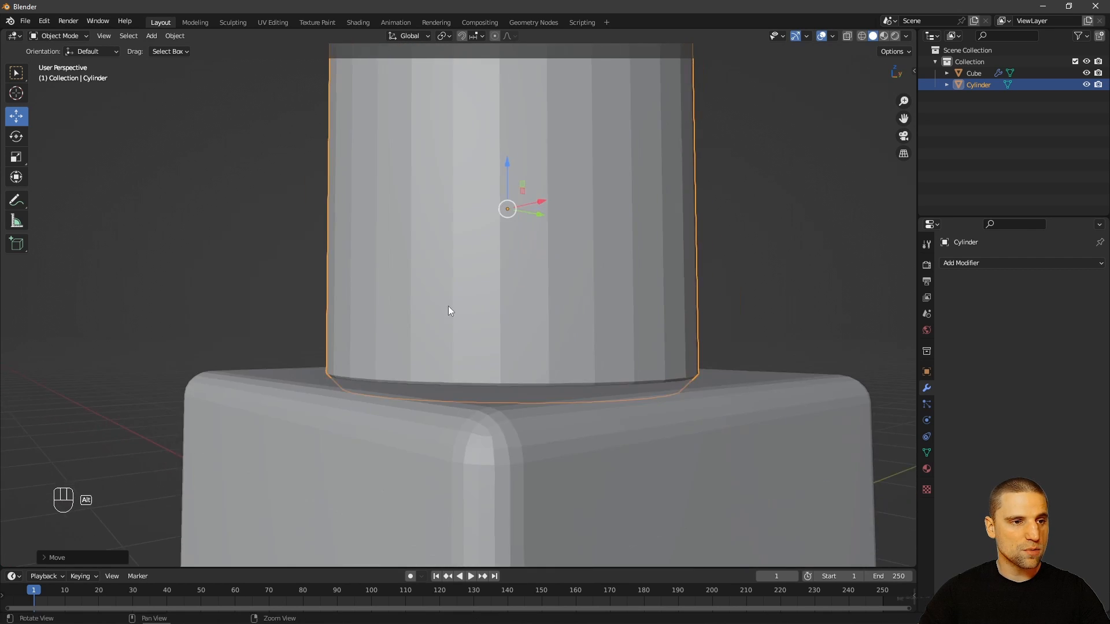
pyautogui.keyDown('alt'); pyautogui.moveTo(449, 306); pyautogui.dragTo(308, 495, button='right'); pyautogui.keyUp('alt')
pyautogui.keyDown('alt'); pyautogui.moveTo(307, 495); pyautogui.dragTo(368, 348, button='middle'); pyautogui.keyUp('alt')
pyautogui.keyDown('alt'); pyautogui.moveTo(368, 351); pyautogui.dragTo(566, 331); pyautogui.keyUp('alt')
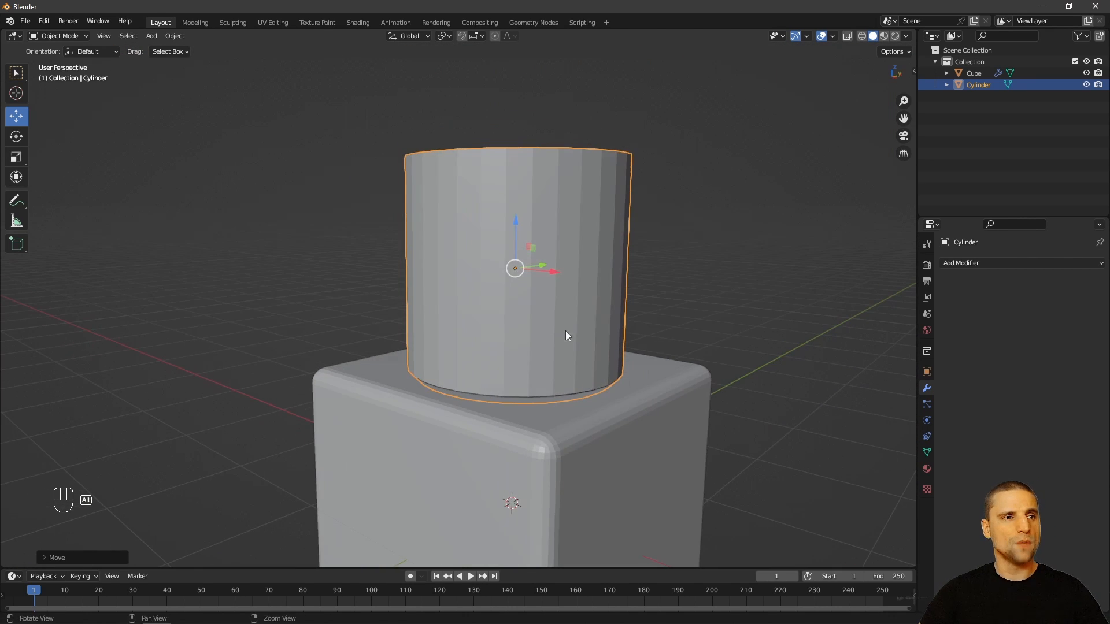
# Step: Add a Boolean modifier to the cube, keeping the Difference operation and using Cylinder as the cutting object
pyautogui.click(796, 297)
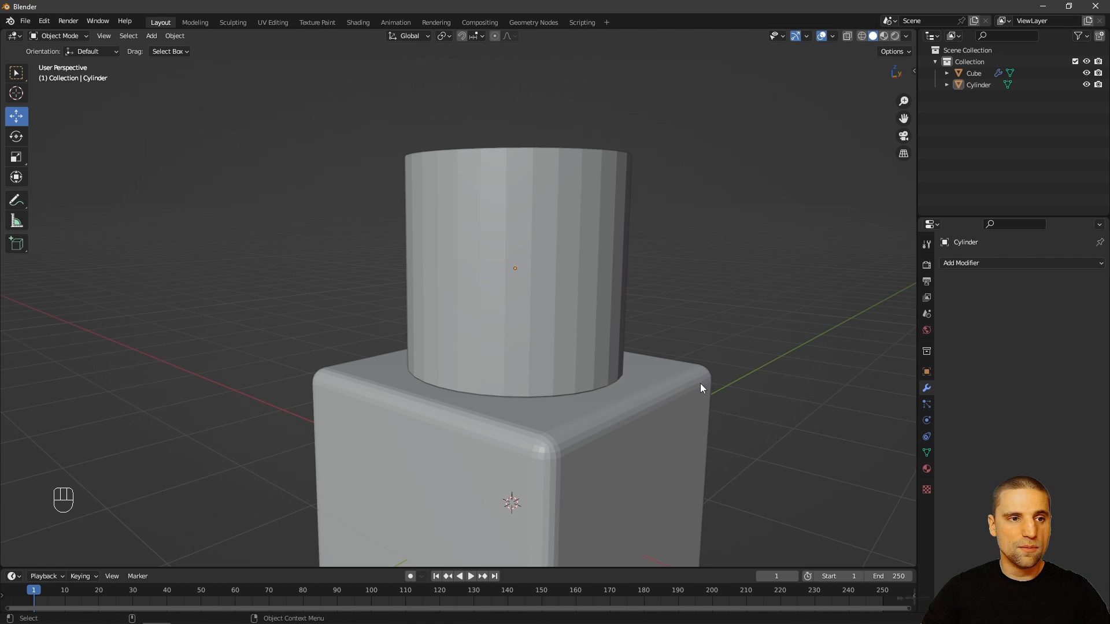
pyautogui.click(699, 383)
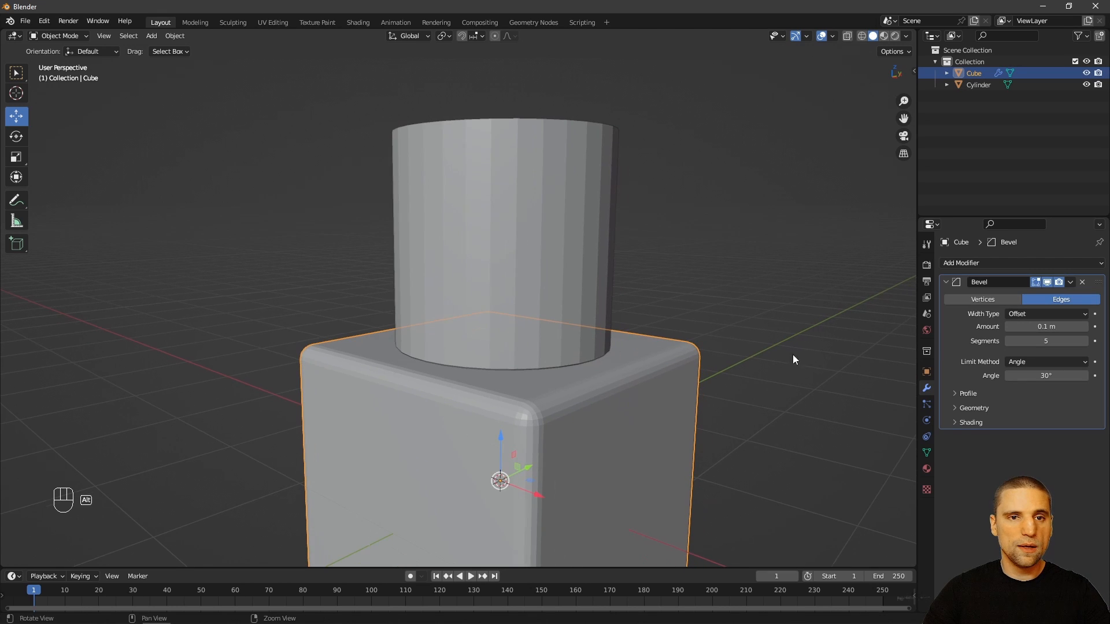
pyautogui.click(945, 283)
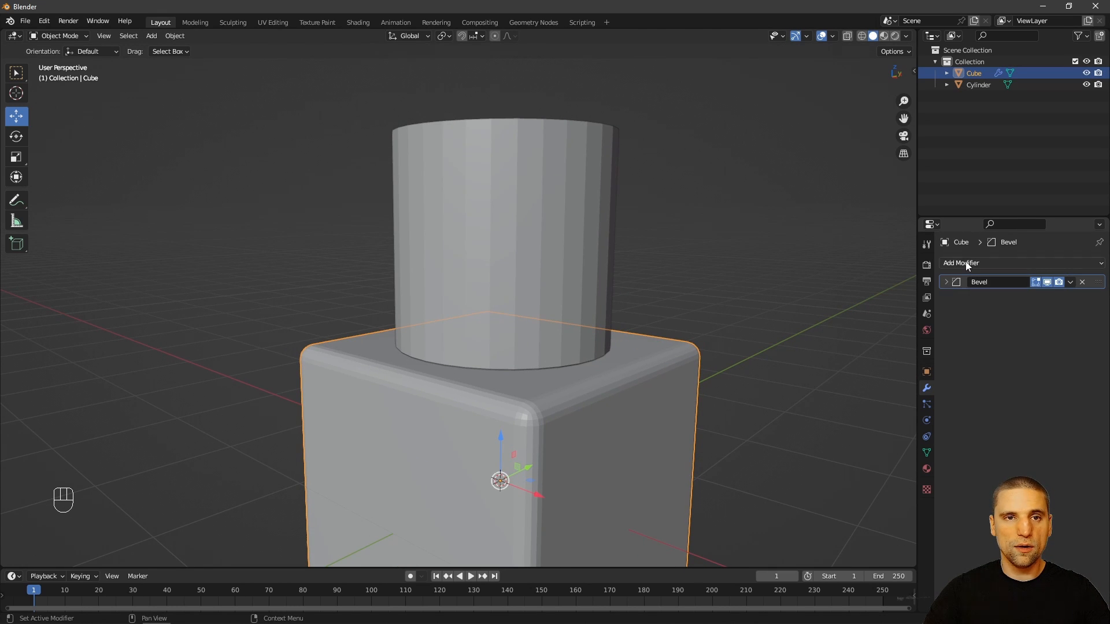
pyautogui.click(965, 263)
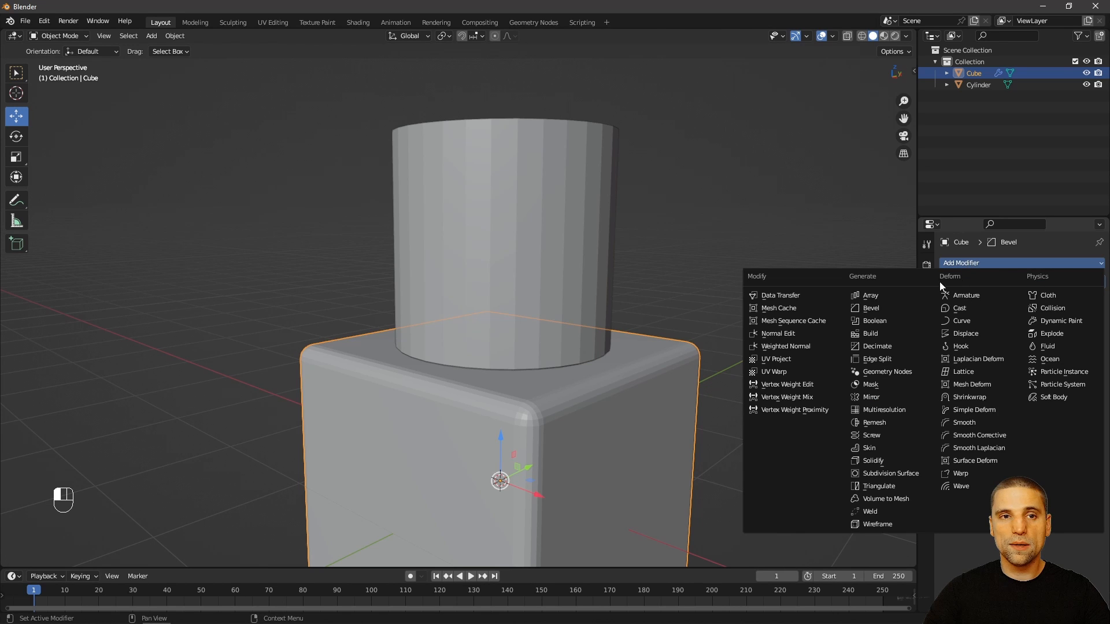
pyautogui.click(879, 321)
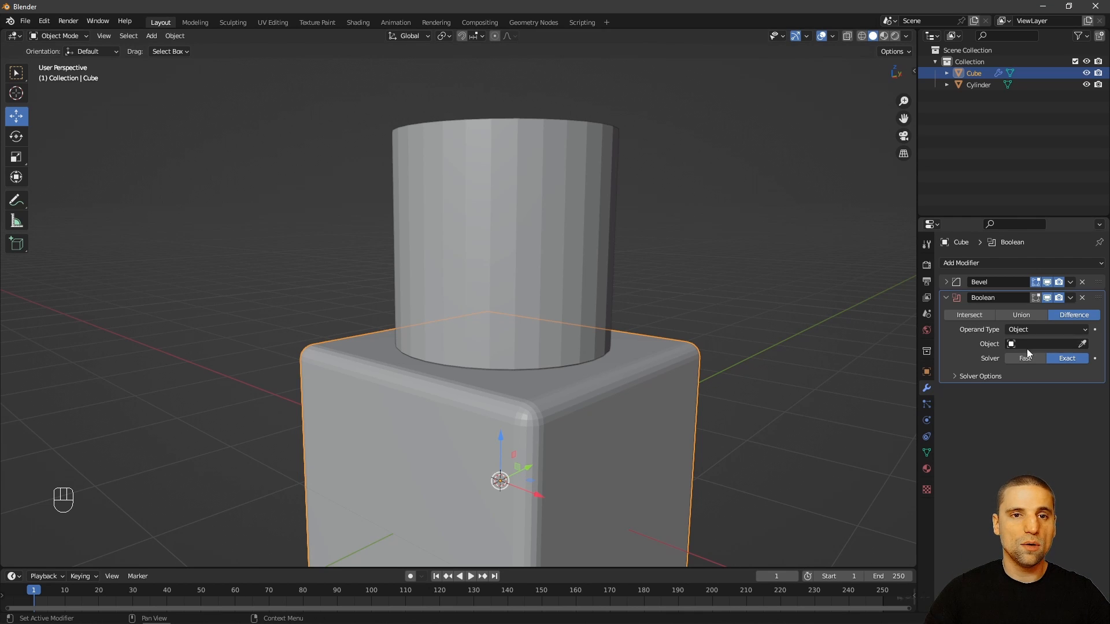
pyautogui.click(1042, 345)
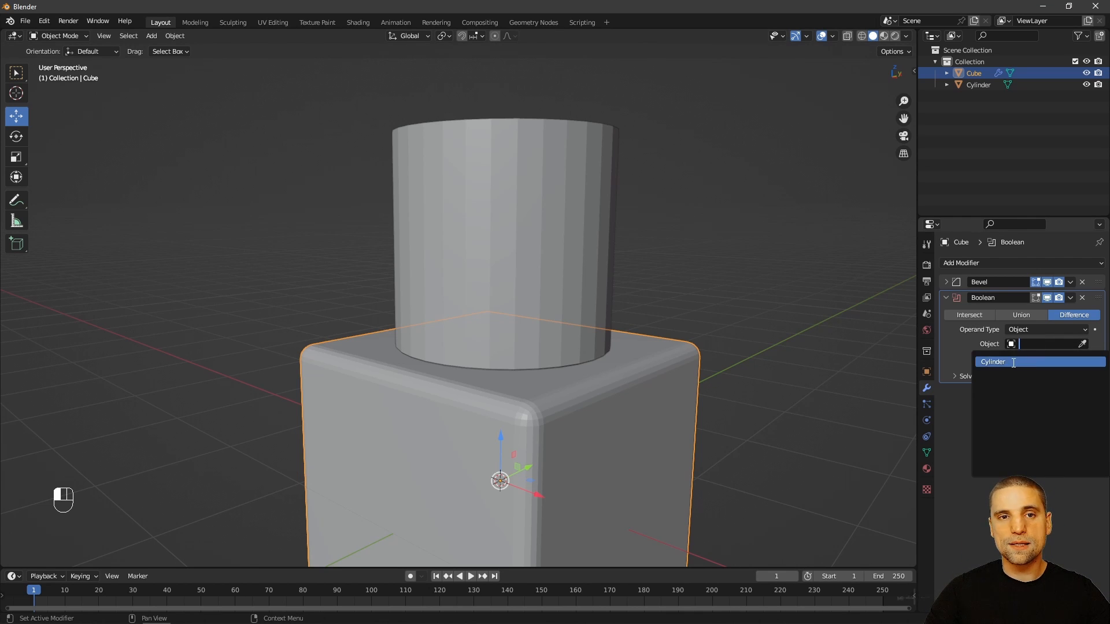
pyautogui.click(1015, 363)
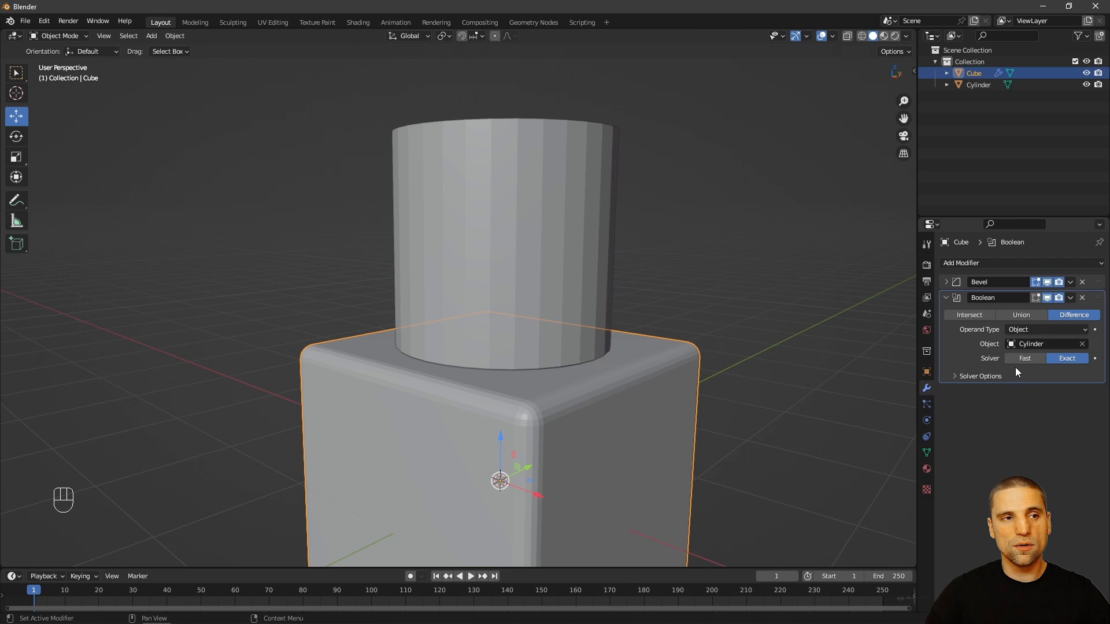
# Step: Hide the cylinder in the viewport, return to Select Box and inspect the Boolean cut in the cube's top face
pyautogui.click(1087, 85)
pyautogui.press('Tab')
pyautogui.press('Tab')
pyautogui.press('w')
pyautogui.moveTo(838, 199); pyautogui.dragTo(484, 250, button='middle')
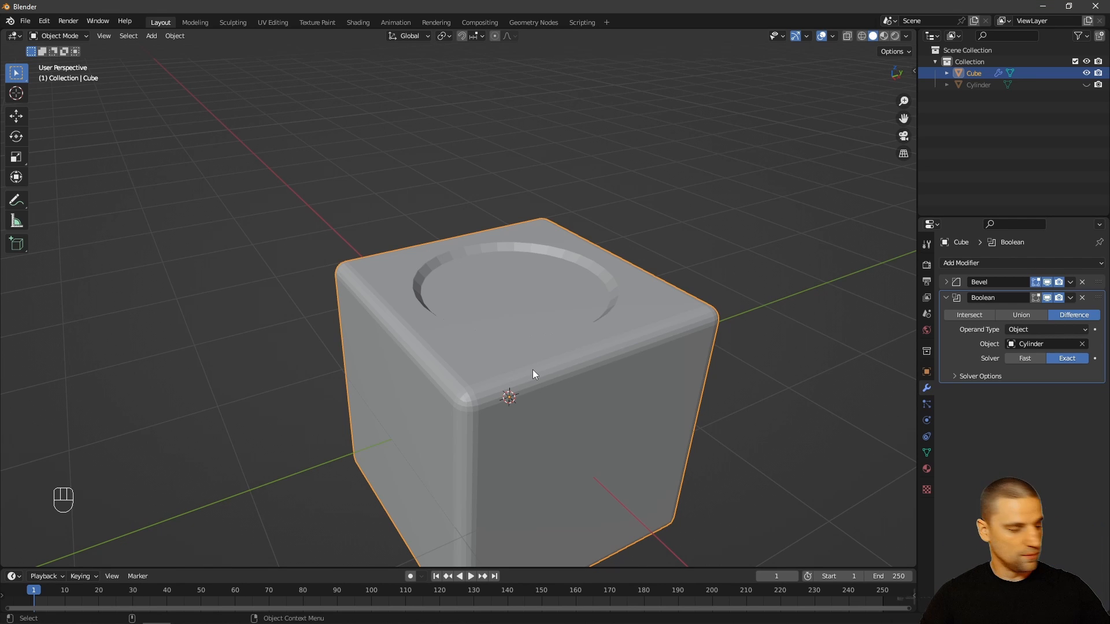
pyautogui.moveTo(667, 322); pyautogui.dragTo(637, 298, button='middle')
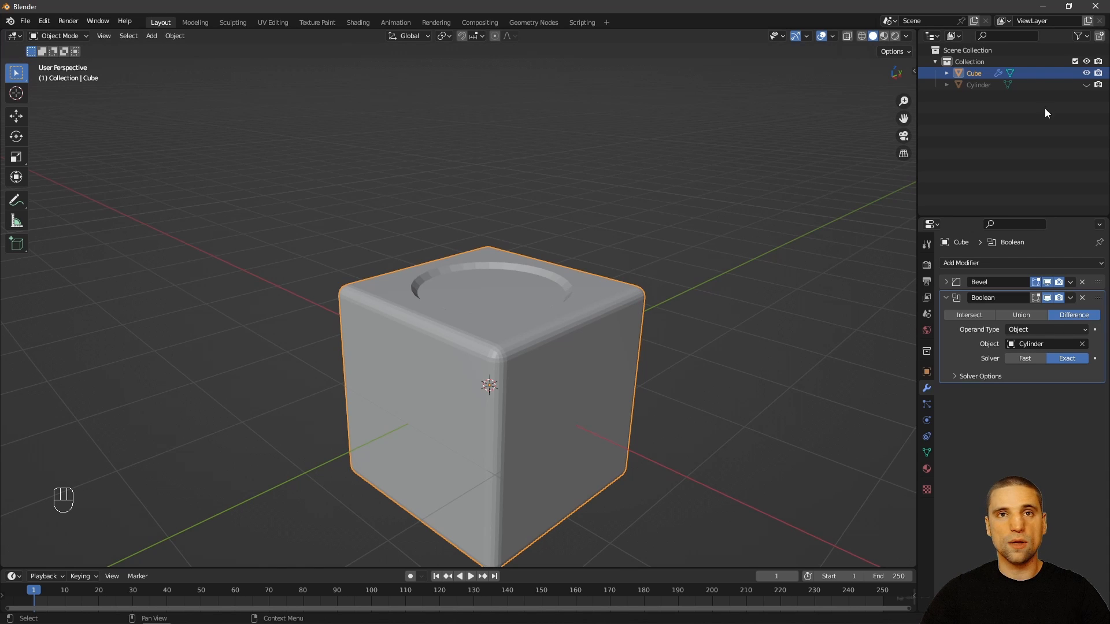
# Step: Show the cylinder in the viewport again and select it
pyautogui.click(1087, 85)
pyautogui.moveTo(625, 226); pyautogui.dragTo(701, 206, button='middle')
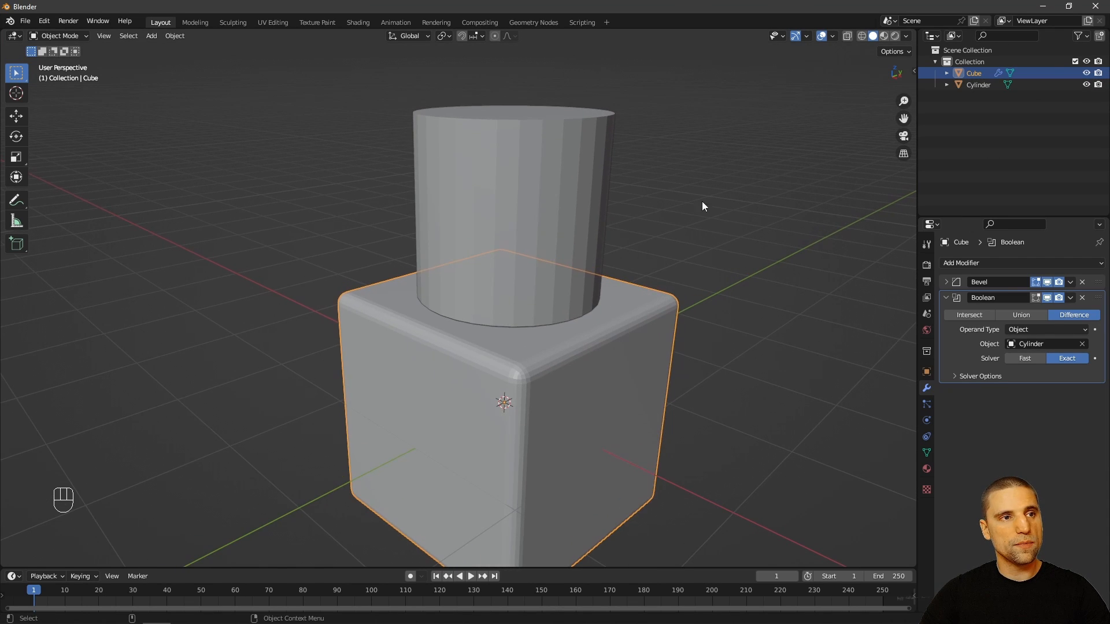
pyautogui.click(578, 191)
pyautogui.moveTo(692, 258); pyautogui.dragTo(646, 272, button='middle')
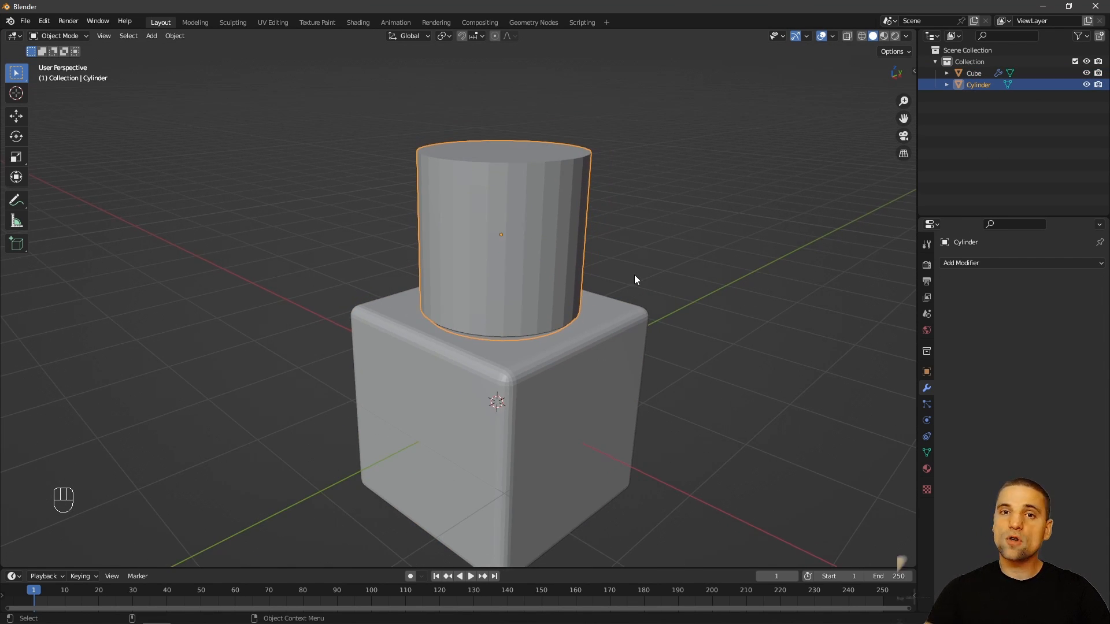
pyautogui.moveTo(646, 213); pyautogui.dragTo(637, 241, button='middle')
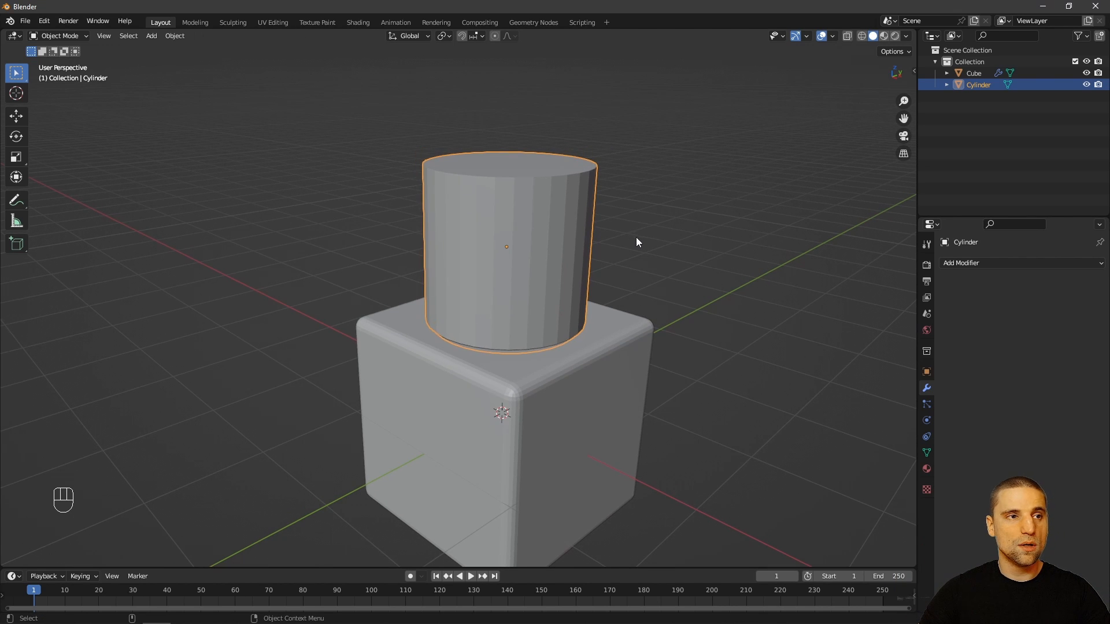
# Step: Duplicate the cylinder's entire mesh in Edit Mode, leaving the copy at the original position
pyautogui.press('Tab')
pyautogui.press('a')
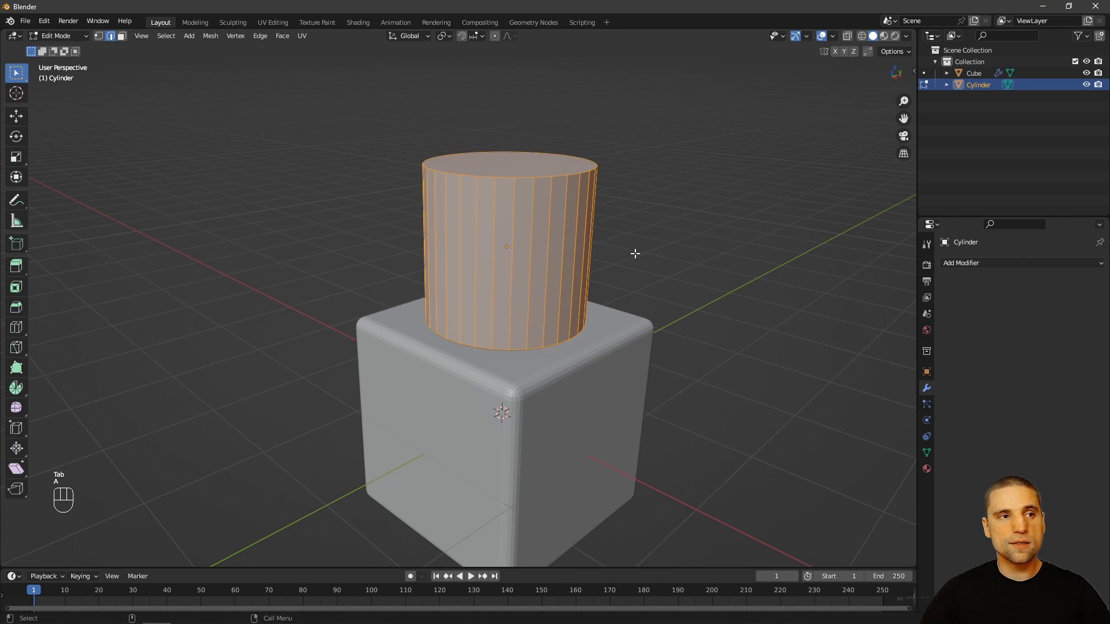
pyautogui.hotkey('shift', 'd')
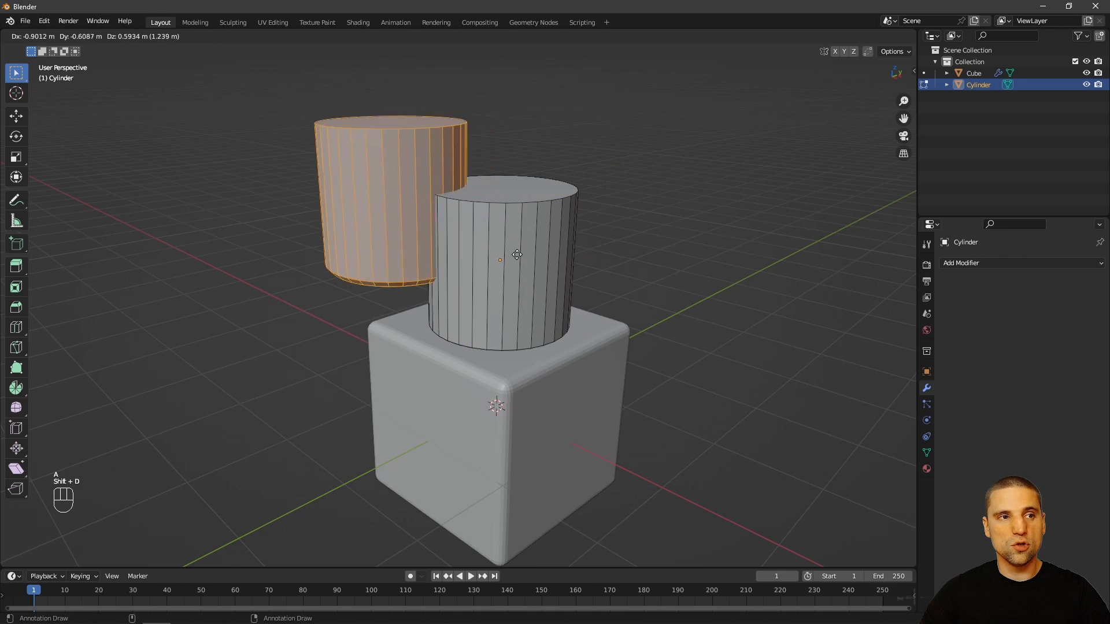
pyautogui.rightClick(705, 172)
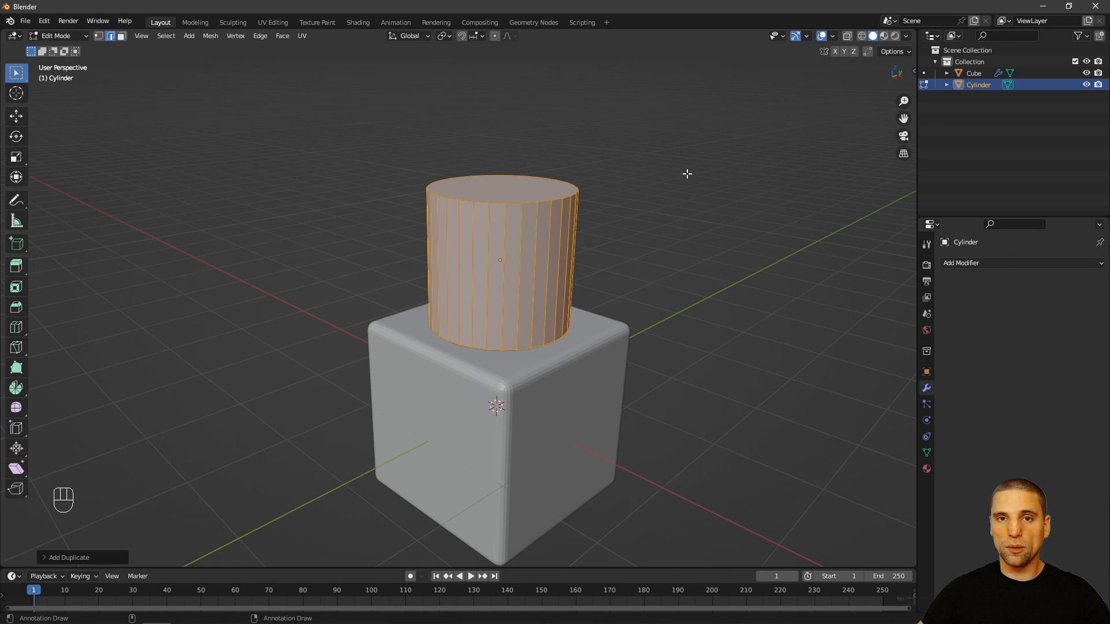
# Step: Set the transform pivot point to the 3D cursor at the centre of the cube
pyautogui.keyDown('alt'); pyautogui.moveTo(624, 218); pyautogui.dragTo(628, 249); pyautogui.keyUp('alt')
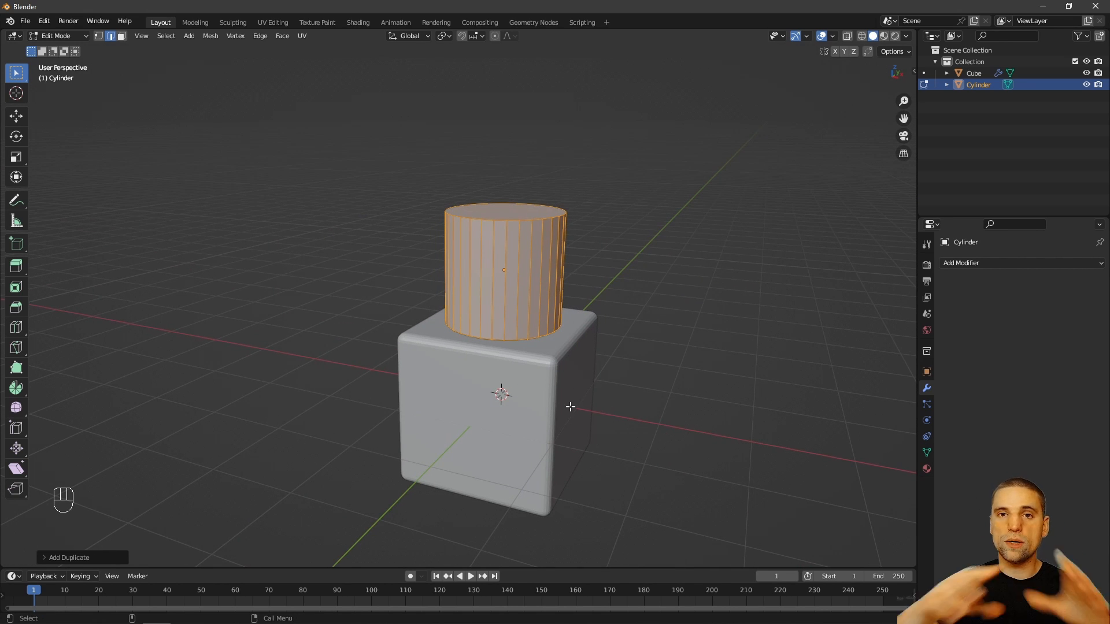
pyautogui.keyDown('alt'); pyautogui.moveTo(598, 240); pyautogui.dragTo(587, 295); pyautogui.keyUp('alt')
pyautogui.press('space')
pyautogui.press('r')
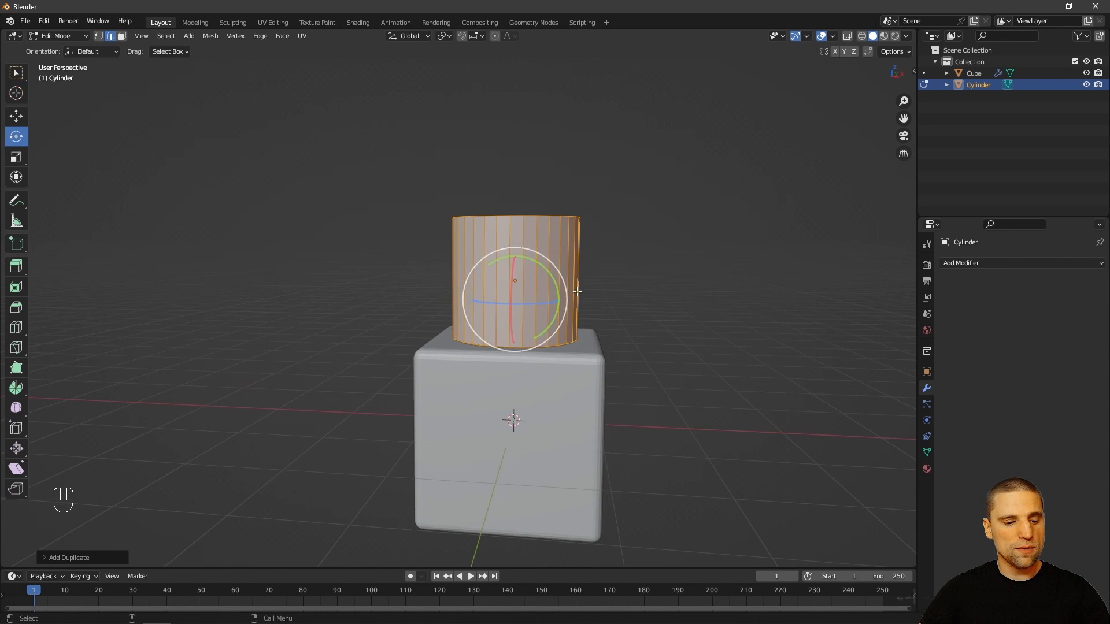
pyautogui.press('space')
pyautogui.press('g')
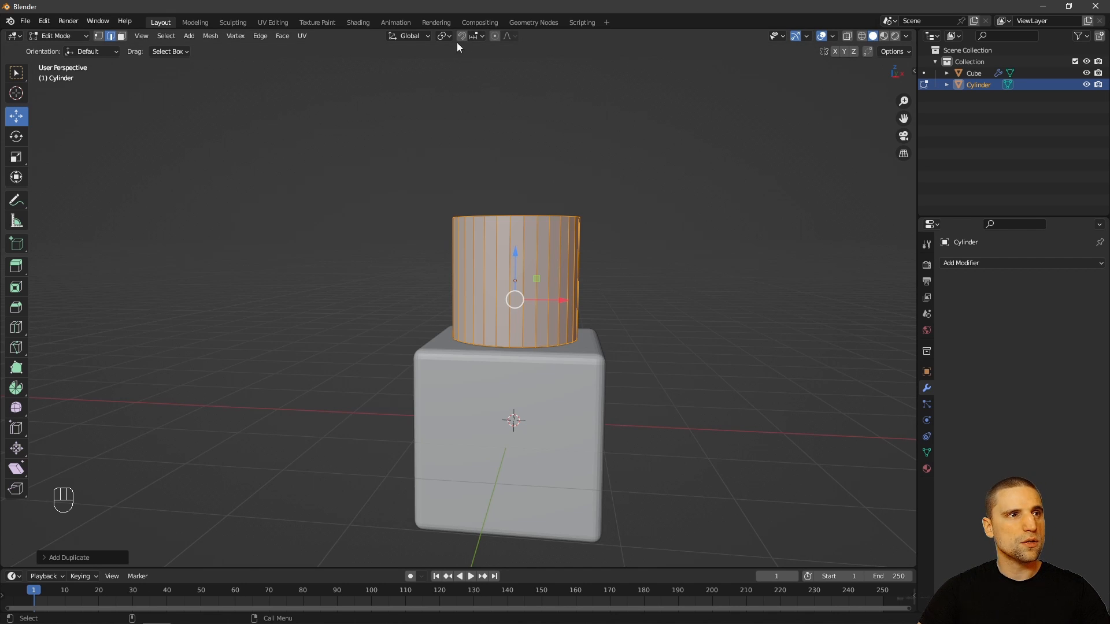
pyautogui.moveTo(449, 34); pyautogui.dragTo(486, 70)
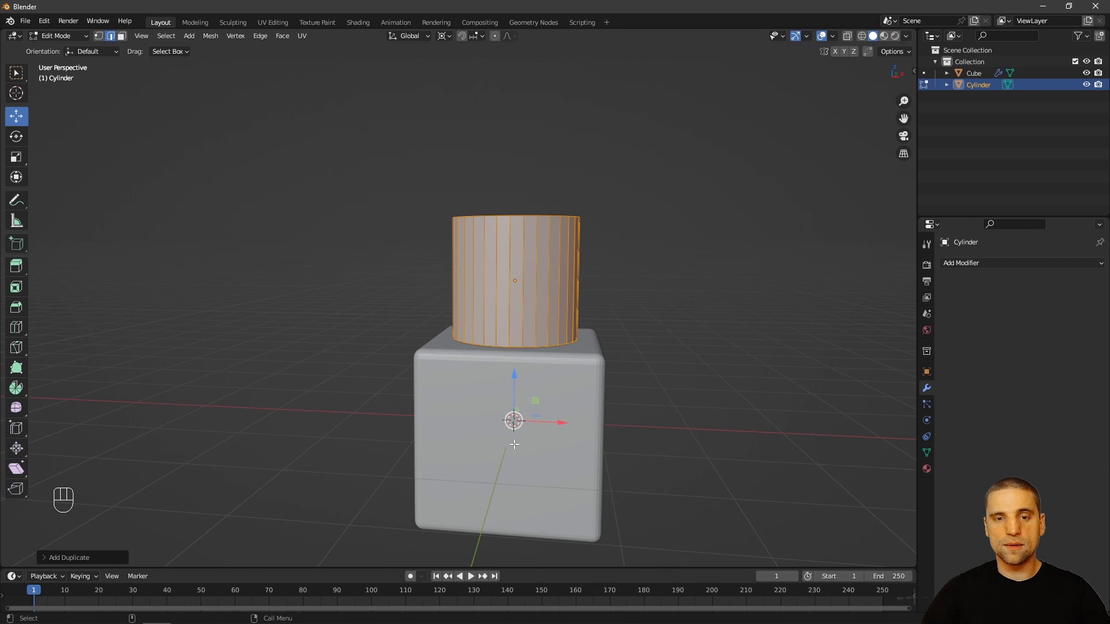
# Step: Rotate the duplicated cylinder 90° about the global Y axis around the 3D cursor, and return to Select Box
pyautogui.press('space')
pyautogui.press('r')
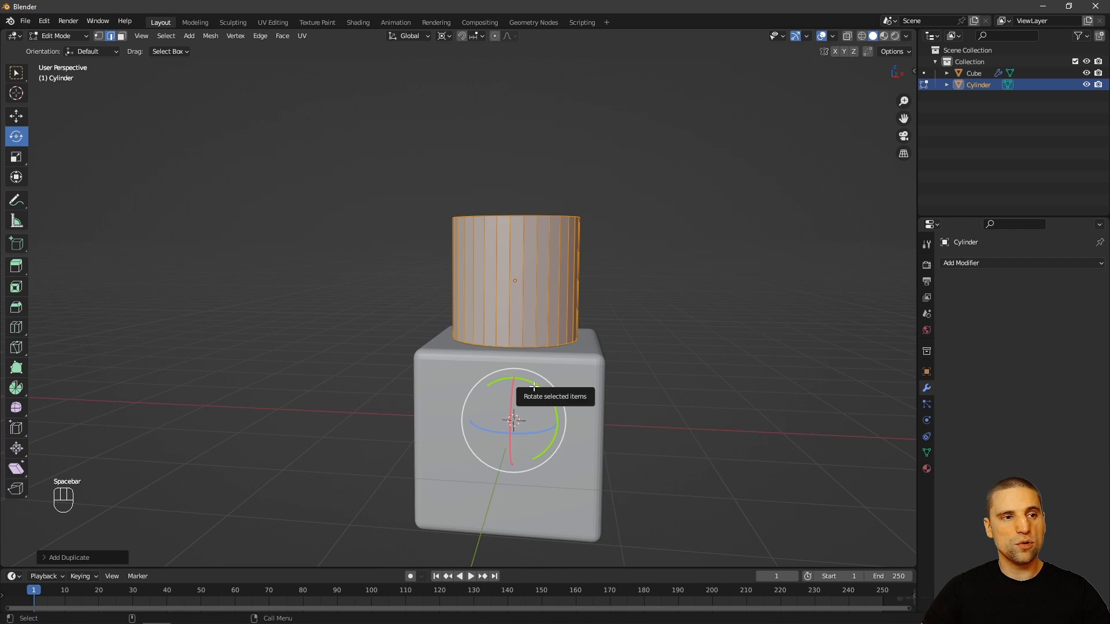
pyautogui.hotkey('ctrl', 'z')
pyautogui.moveTo(537, 386); pyautogui.dragTo(547, 395)
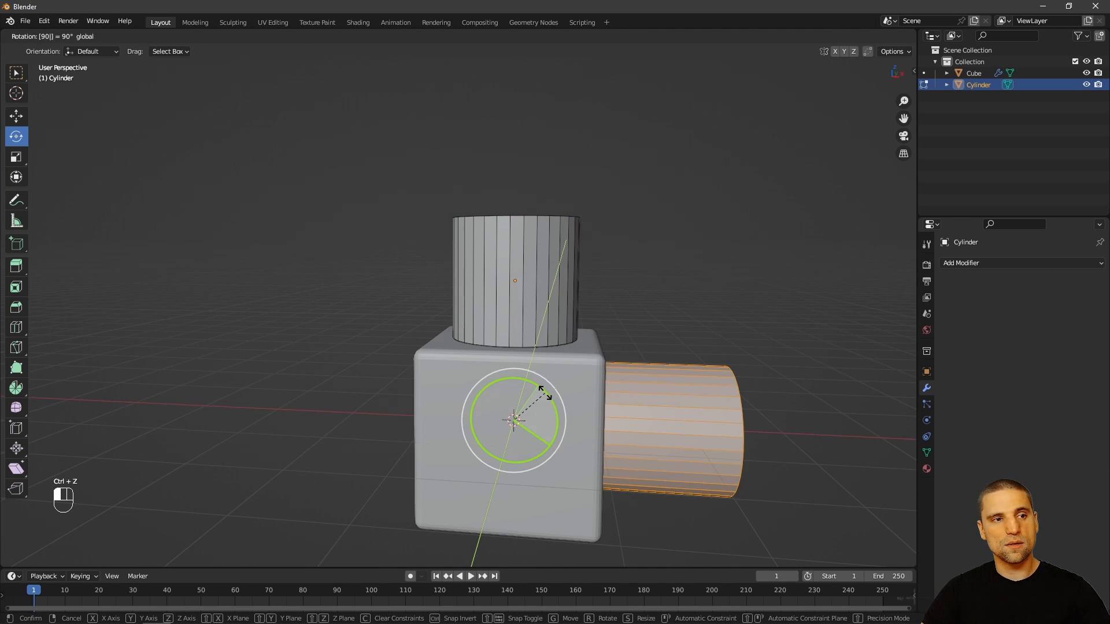
pyautogui.moveTo(536, 392); pyautogui.dragTo(538, 393)
pyautogui.press('w')
# Step: Duplicate both cylinders in place and rotate the copies 180° about the Y axis to the opposite sides of the cube
pyautogui.scroll(-3, 662, 396)
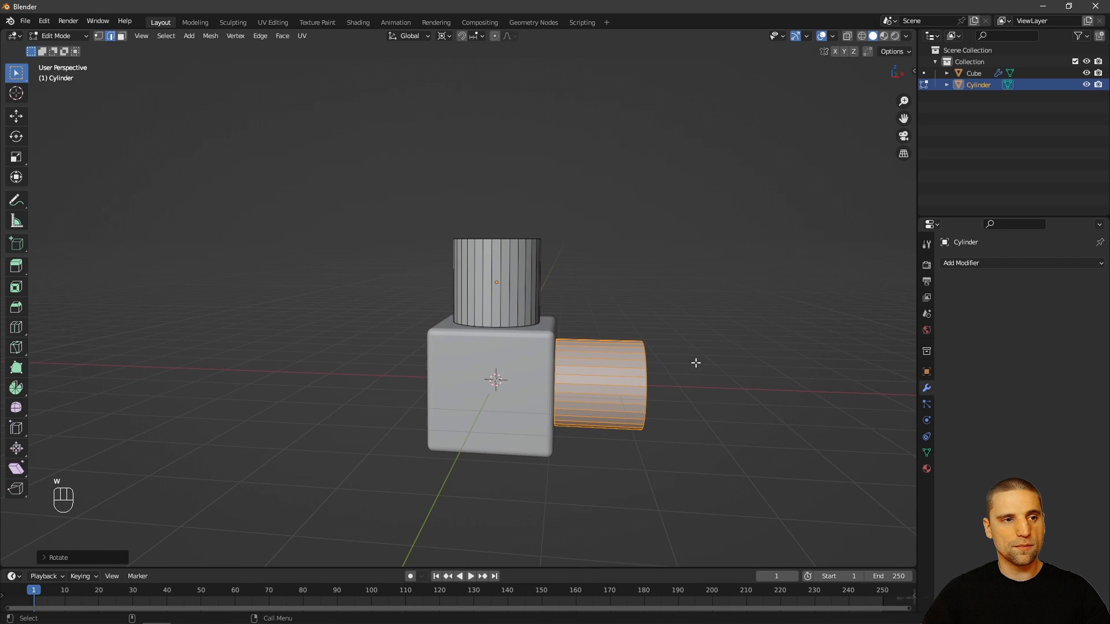
pyautogui.press('a')
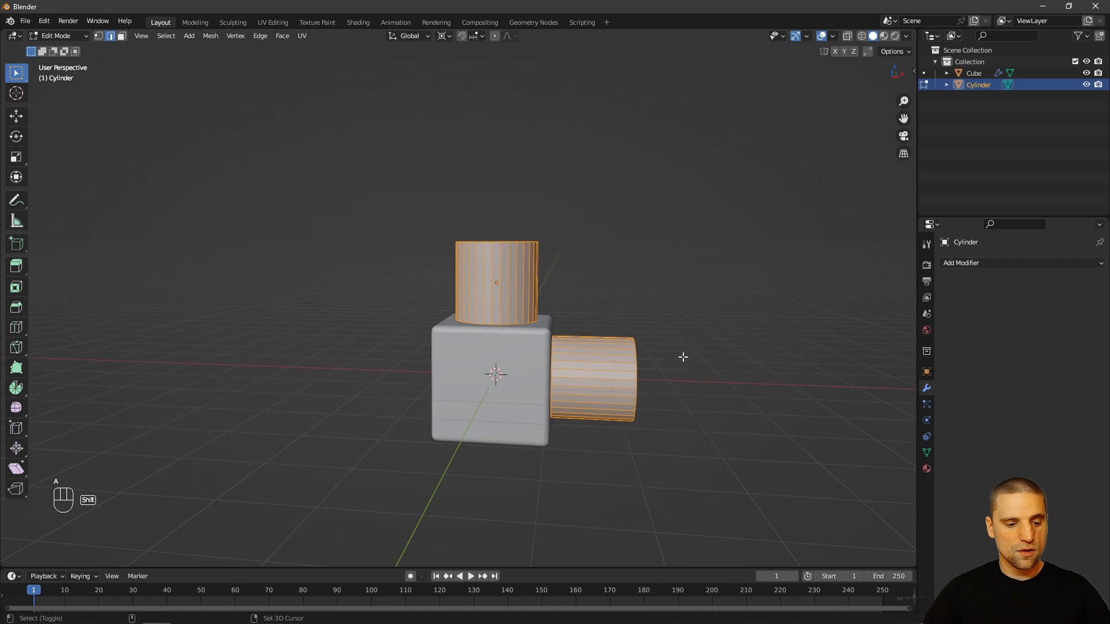
pyautogui.hotkey('shift', 'd')
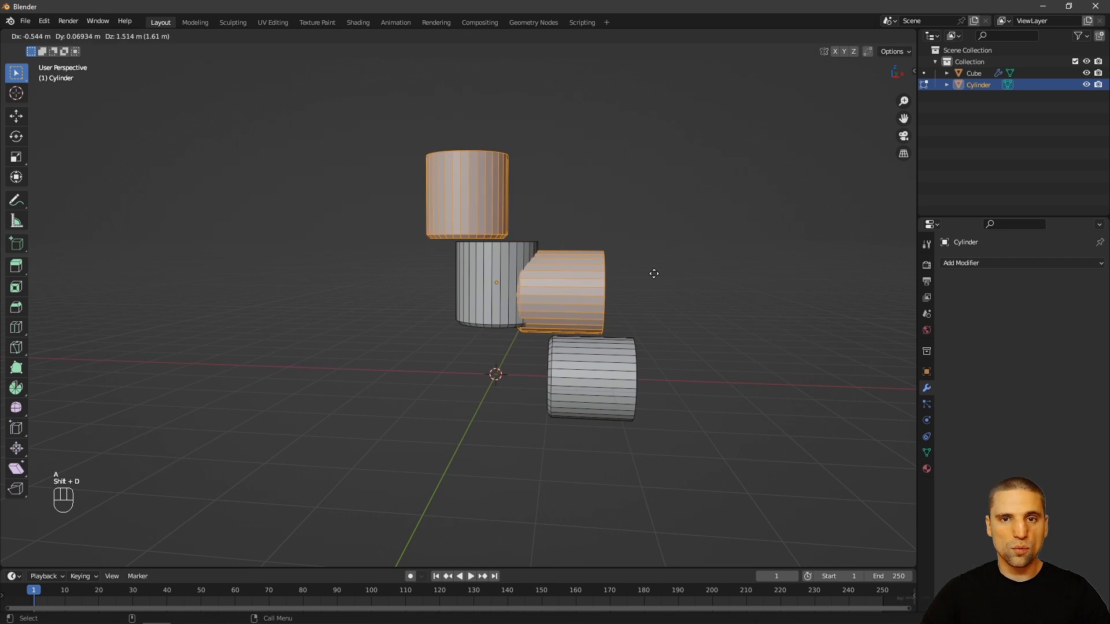
pyautogui.rightClick(654, 276)
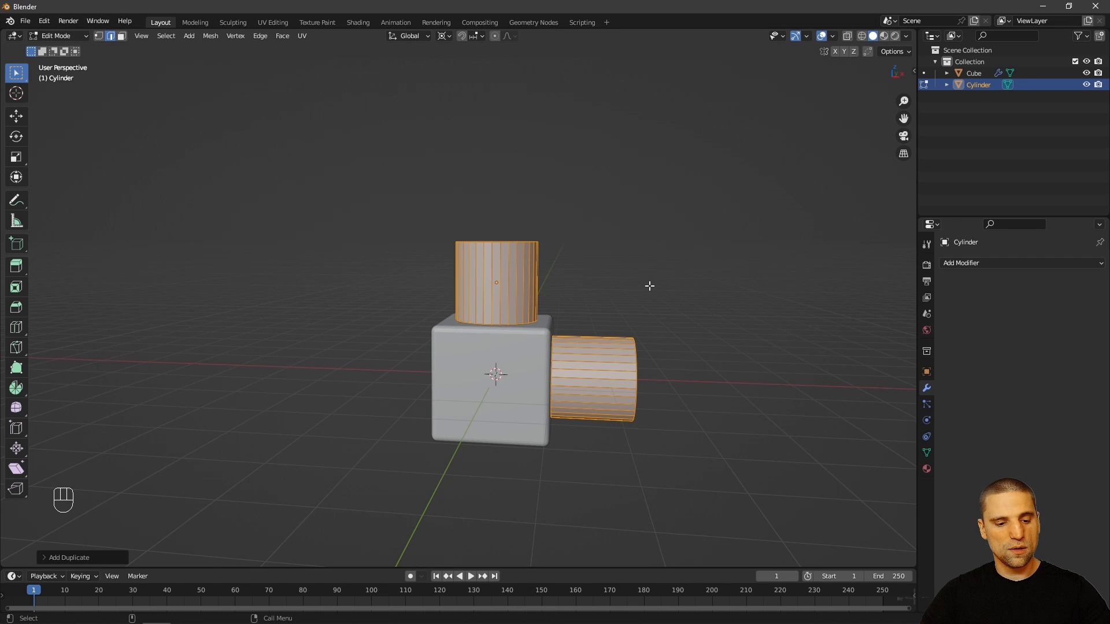
pyautogui.press('space')
pyautogui.press('r')
pyautogui.moveTo(528, 346); pyautogui.dragTo(606, 365)
pyautogui.write('180')
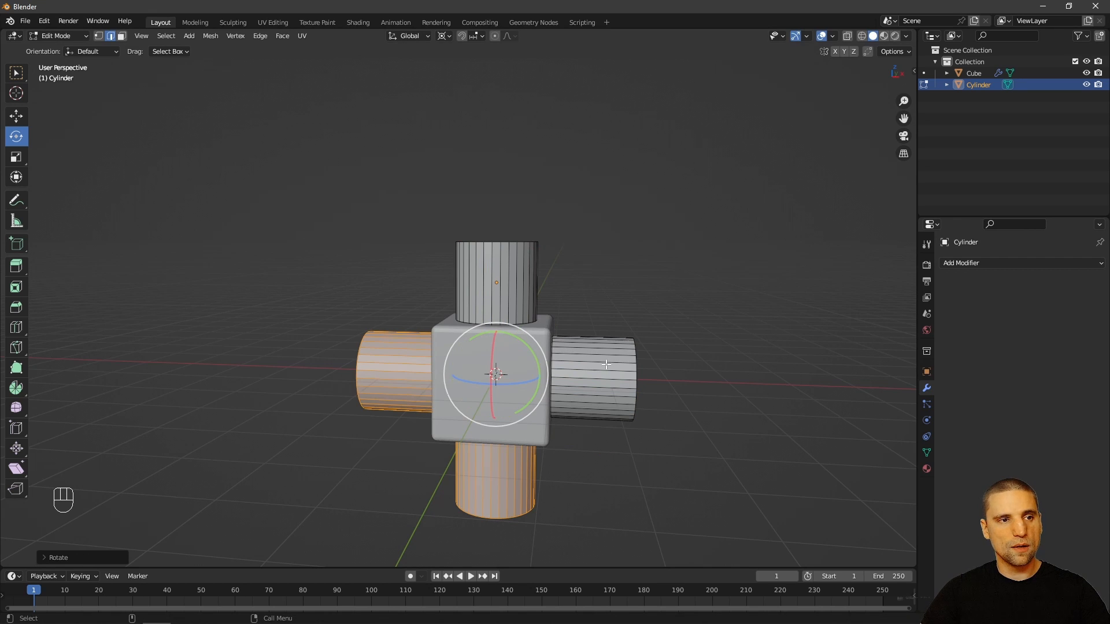
# Step: Duplicate only the cylinder on the positive X side in place and rotate the copy a quarter turn about the Z axis to the cube's rear
pyautogui.click(610, 365)
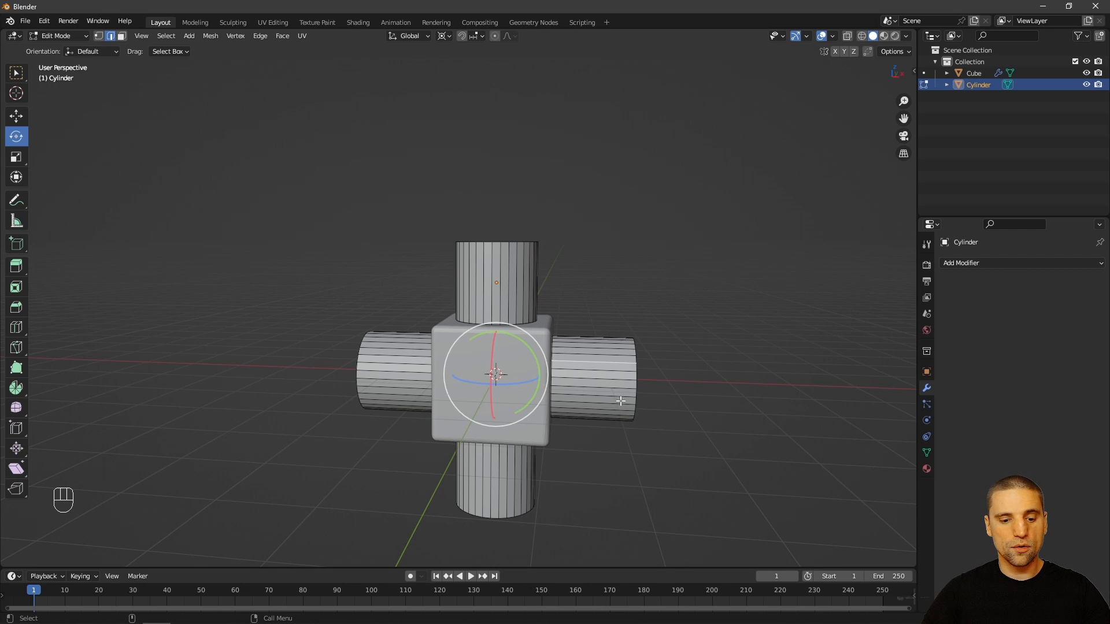
pyautogui.press('l')
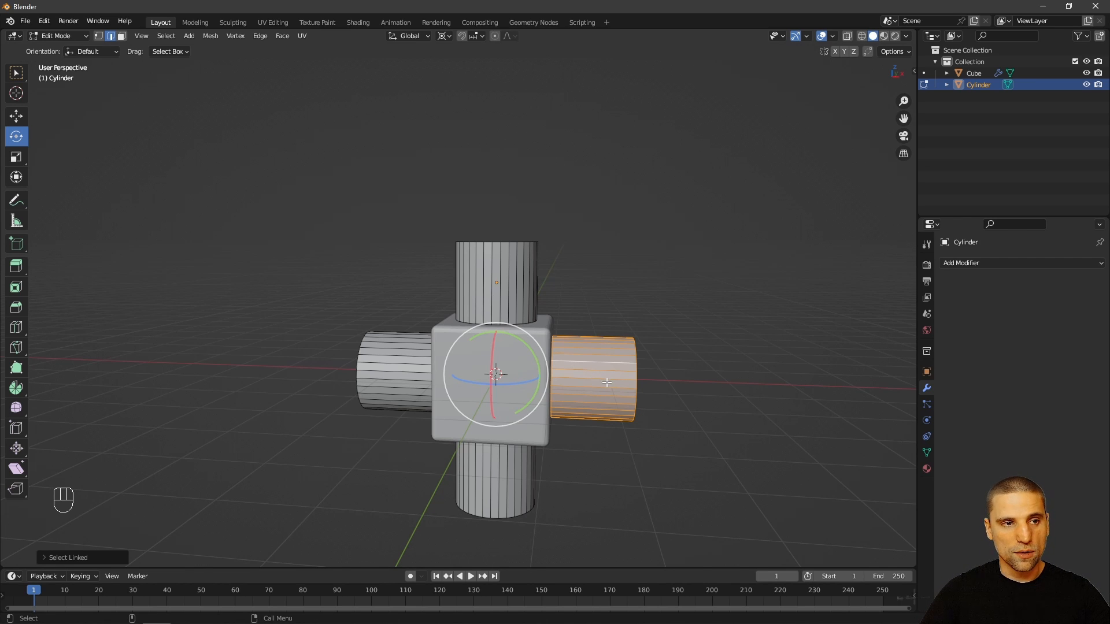
pyautogui.press('w')
pyautogui.hotkey('shift', 'd')
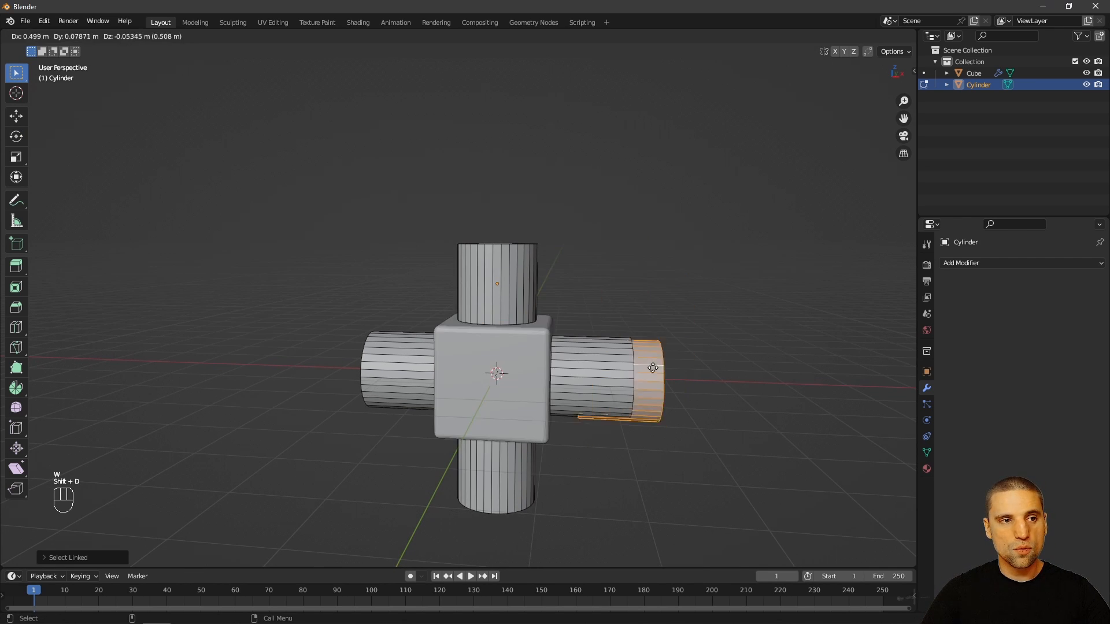
pyautogui.rightClick(640, 293)
pyautogui.moveTo(640, 293); pyautogui.dragTo(507, 387, button='middle')
pyautogui.press('space')
pyautogui.press('r')
pyautogui.moveTo(509, 387); pyautogui.dragTo(538, 376)
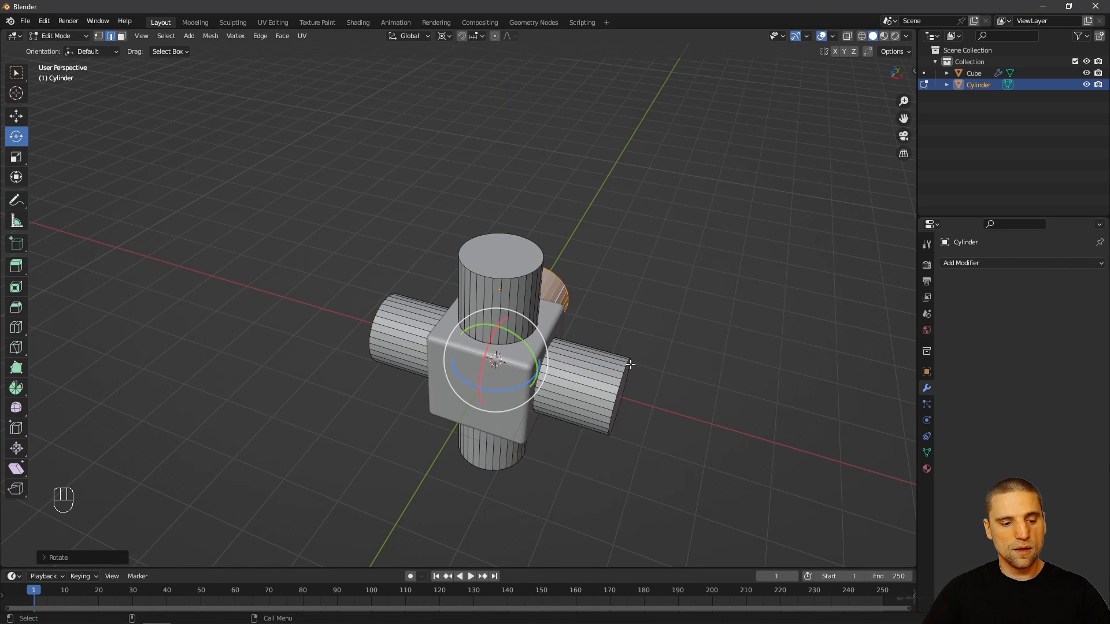
# Step: Duplicate the rear cylinder in place and rotate the copy 180° about the Z axis to the cube's front, returning to Select Box
pyautogui.hotkey('shift', 'd')
pyautogui.rightClick(520, 389)
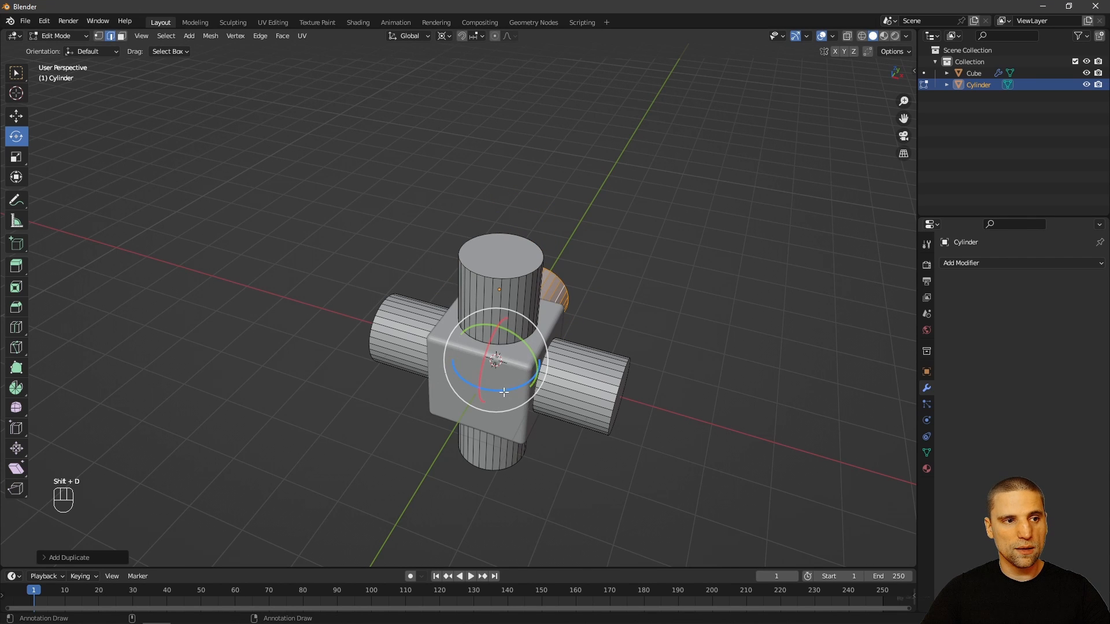
pyautogui.moveTo(504, 392); pyautogui.dragTo(524, 393)
pyautogui.write('18')
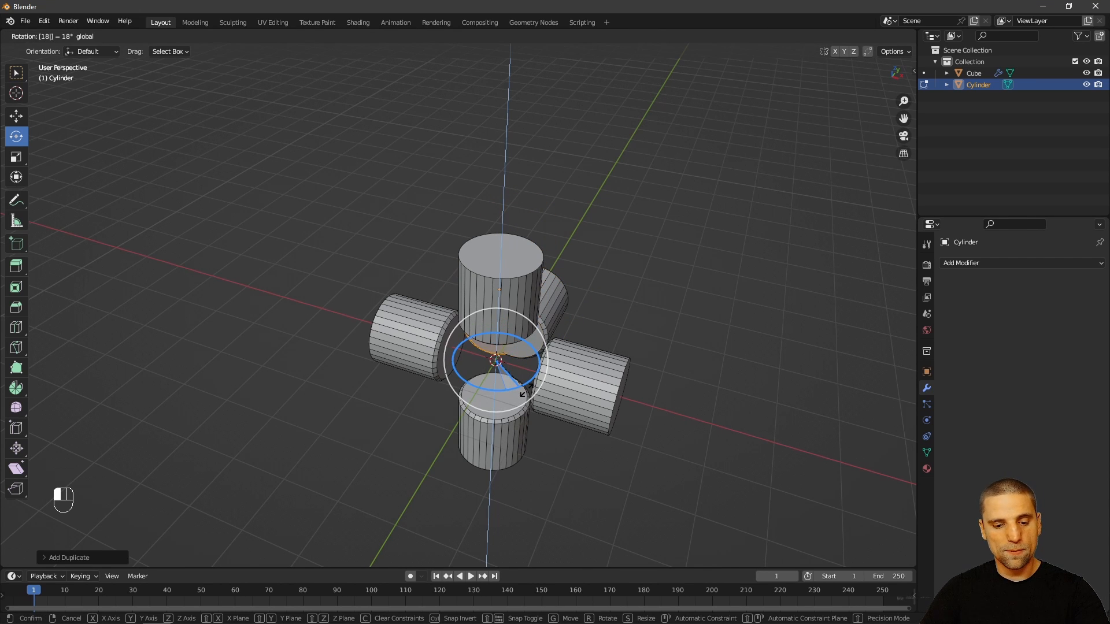
pyautogui.press('BackSpace')
pyautogui.press('BackSpace')
pyautogui.write('90')
pyautogui.press('Return')
pyautogui.press('w')
# Step: Return to Object Mode, hide the cylinder object and inspect the recesses cut into all sides of the cube
pyautogui.keyDown('alt'); pyautogui.moveTo(724, 422); pyautogui.dragTo(598, 388, button='middle'); pyautogui.keyUp('alt')
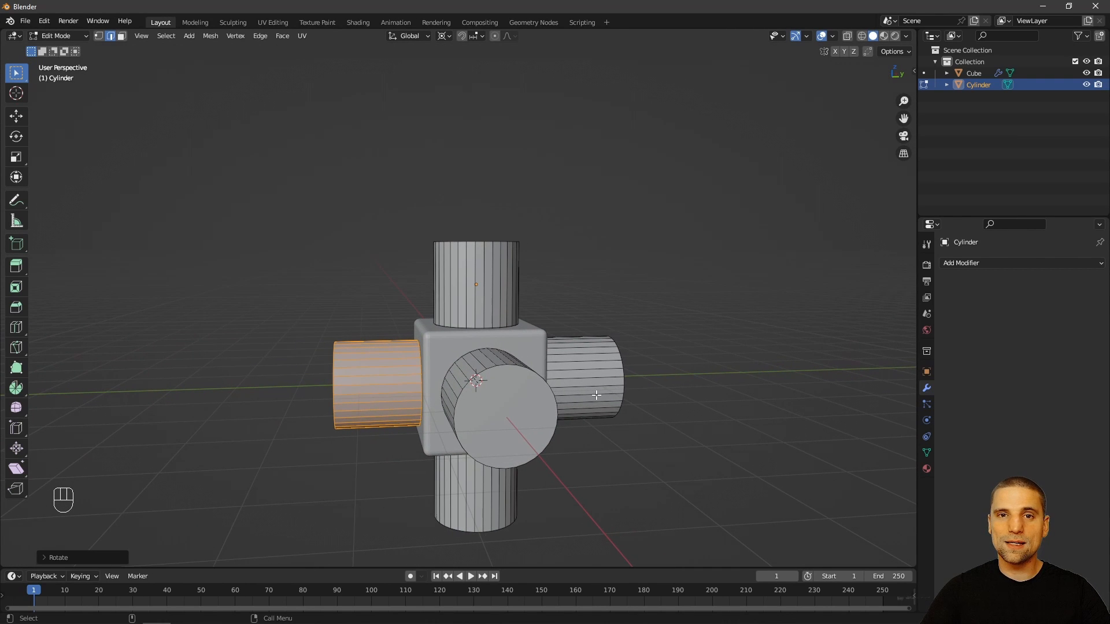
pyautogui.press('Tab')
pyautogui.moveTo(733, 289); pyautogui.dragTo(606, 345, button='middle')
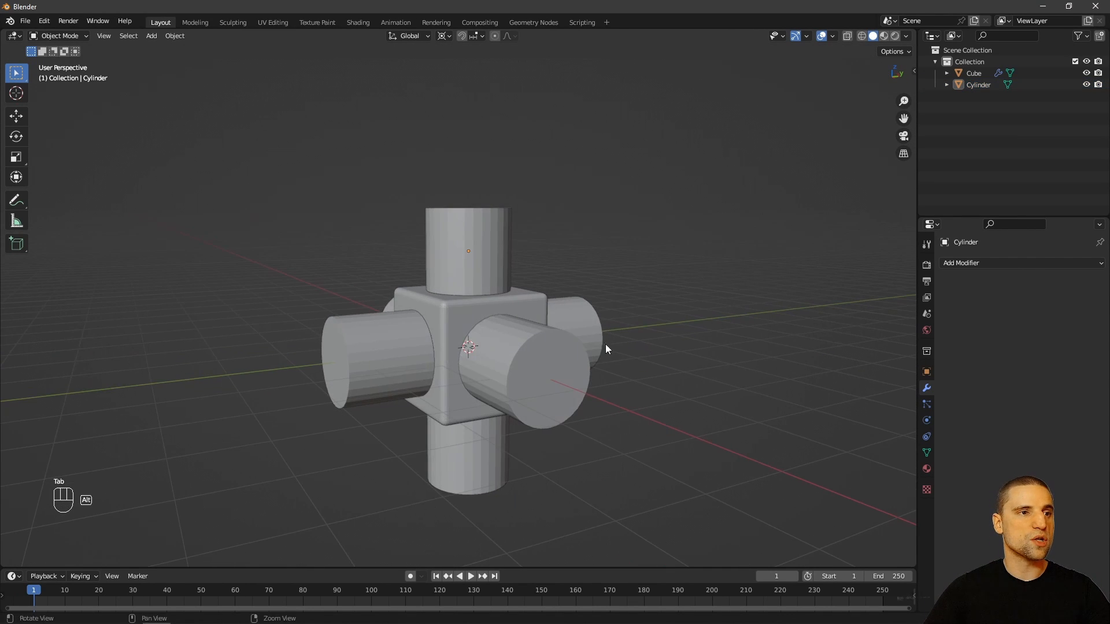
pyautogui.click(1086, 85)
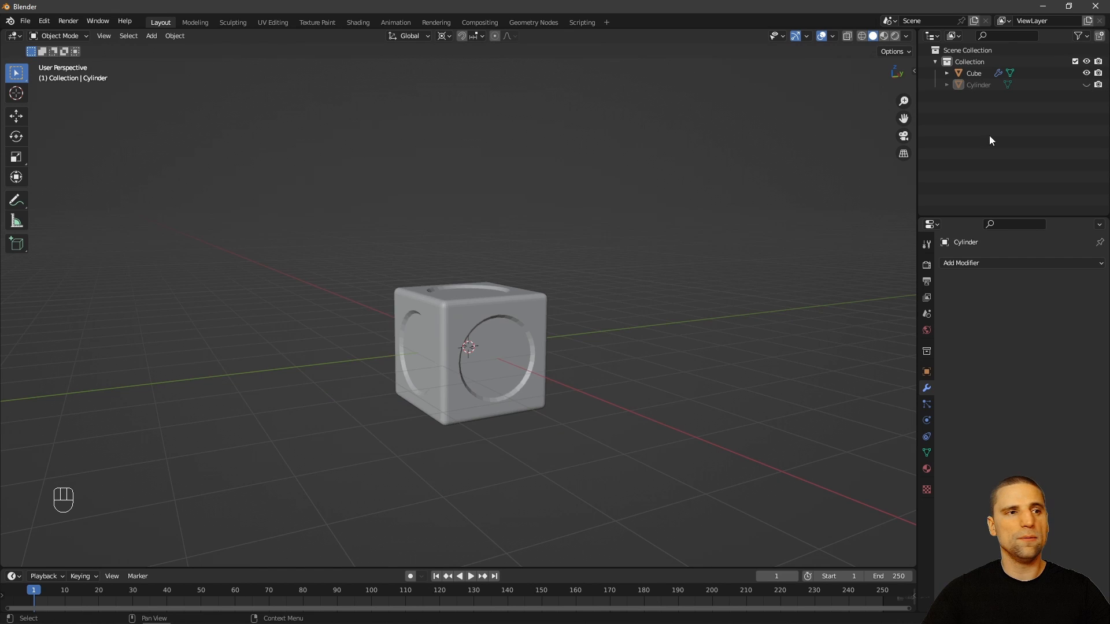
pyautogui.keyDown('alt'); pyautogui.moveTo(614, 268); pyautogui.dragTo(501, 222, button='middle'); pyautogui.keyUp('alt')
pyautogui.scroll(3, 566, 335)
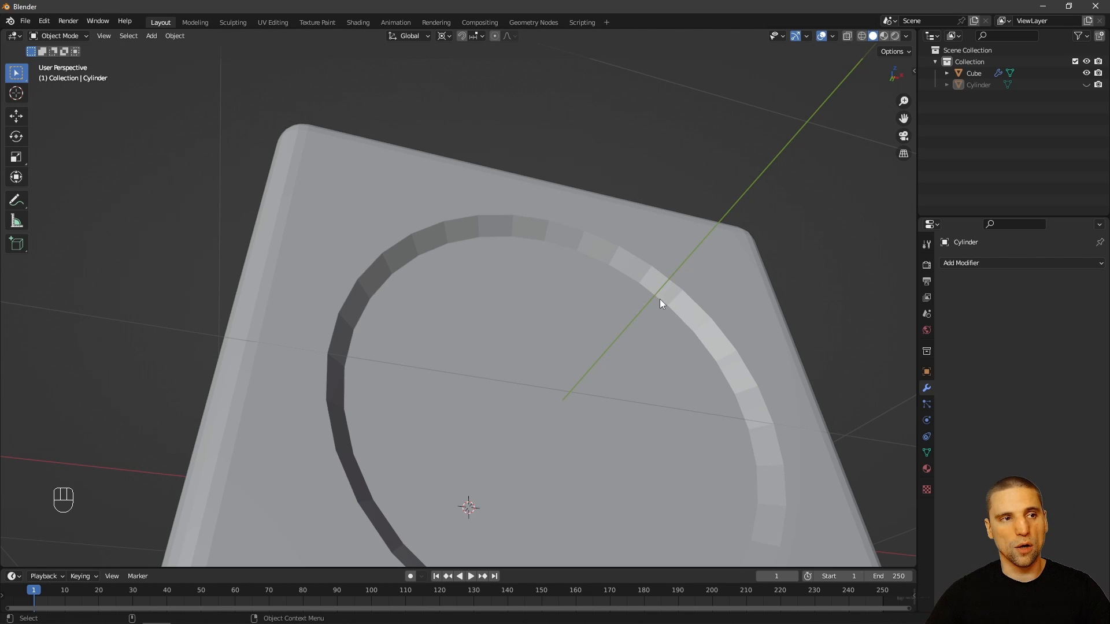
pyautogui.press('alt')
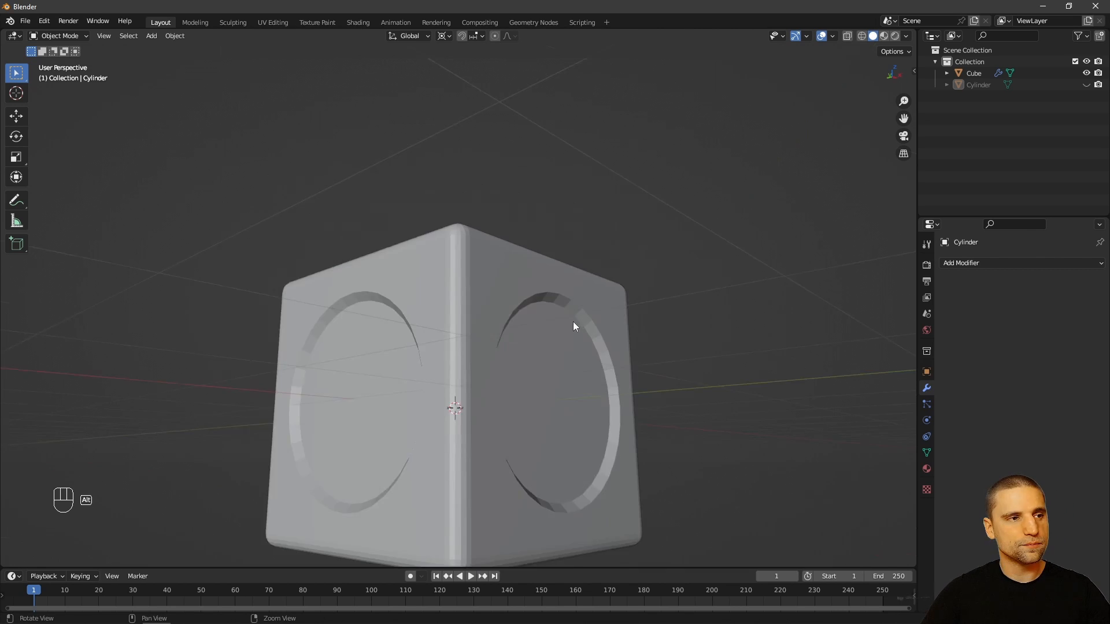
pyautogui.moveTo(573, 321)
pyautogui.keyDown('alt'); pyautogui.mouseDown()
pyautogui.moveTo(554, 328)
pyautogui.moveTo(573, 321)
pyautogui.mouseUp(); pyautogui.keyUp('alt')
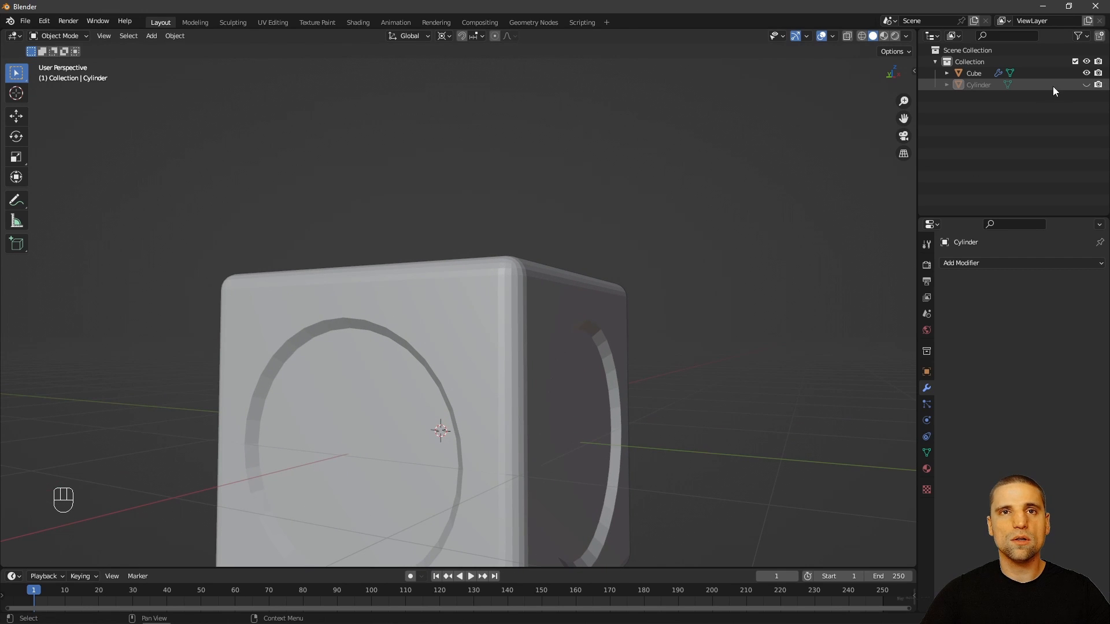
# Step: Show the cylinder object again and apply Shade Smooth to it
pyautogui.click(1087, 85)
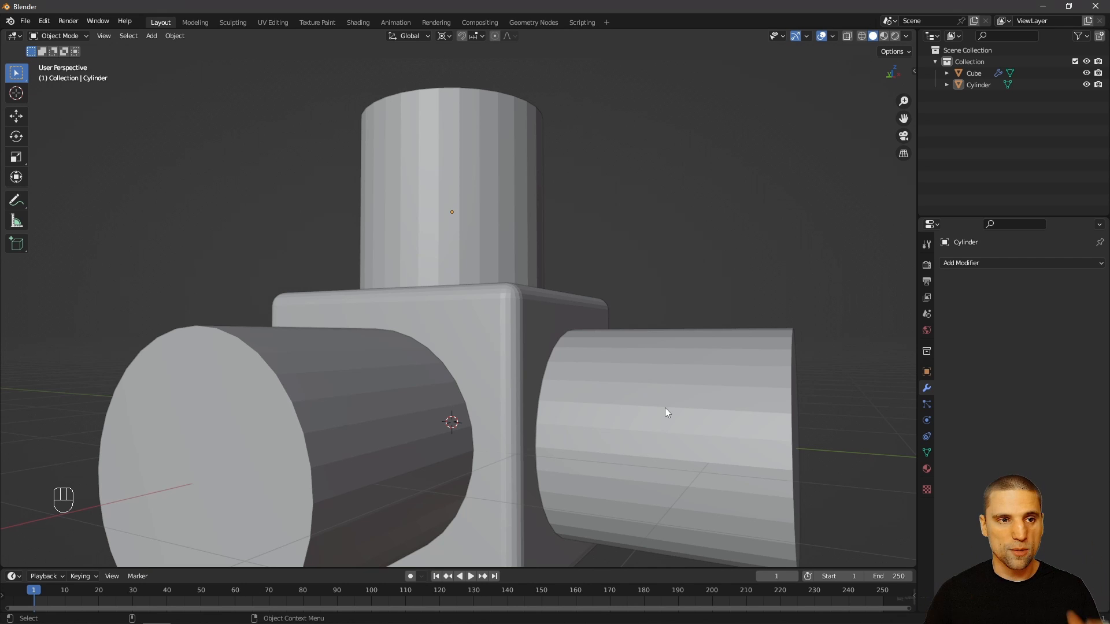
pyautogui.press('alt')
pyautogui.keyDown('alt'); pyautogui.moveTo(597, 265); pyautogui.dragTo(515, 186); pyautogui.keyUp('alt')
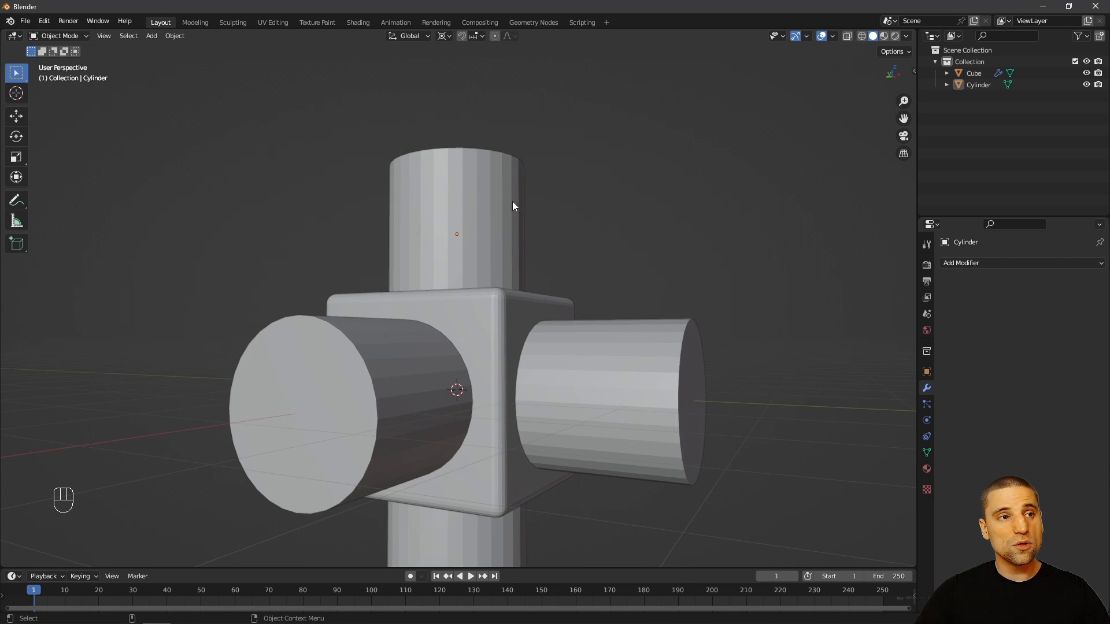
pyautogui.click(512, 201)
pyautogui.rightClick(495, 197)
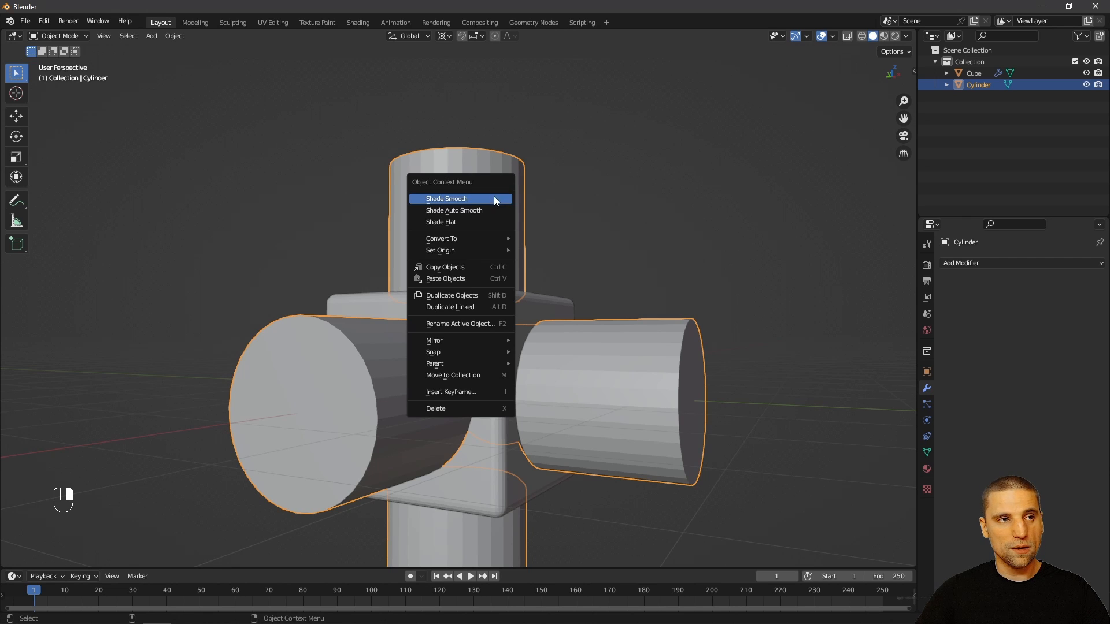
pyautogui.click(466, 199)
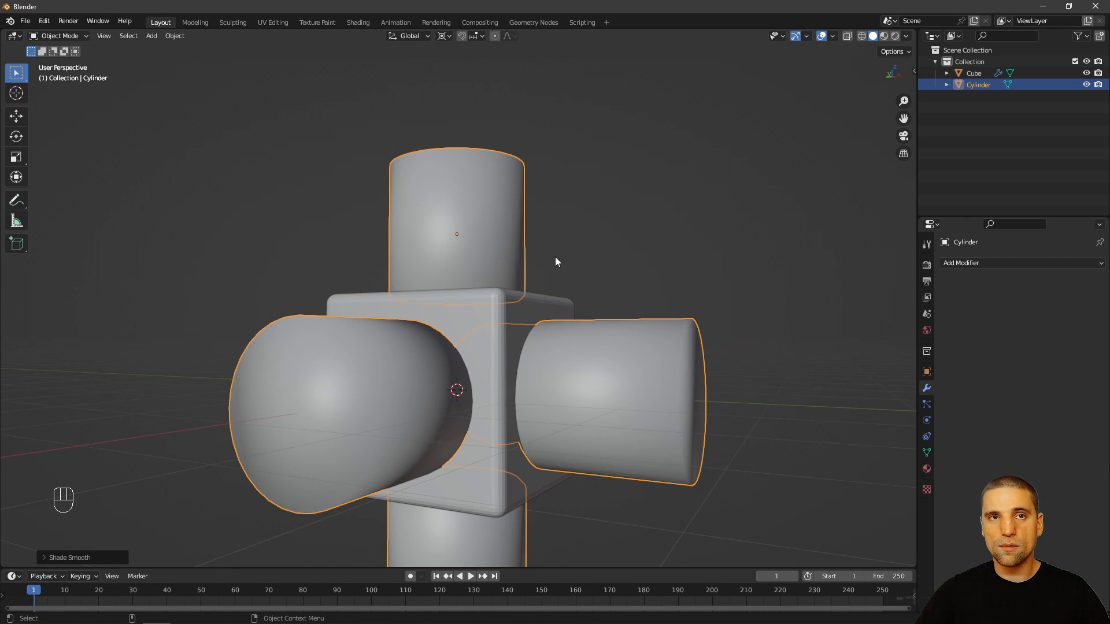
# Step: Hide the cylinder object and examine the shading inside the cube's recesses from several sides
pyautogui.keyDown('alt'); pyautogui.moveTo(555, 256); pyautogui.dragTo(521, 272); pyautogui.keyUp('alt')
pyautogui.click(1087, 85)
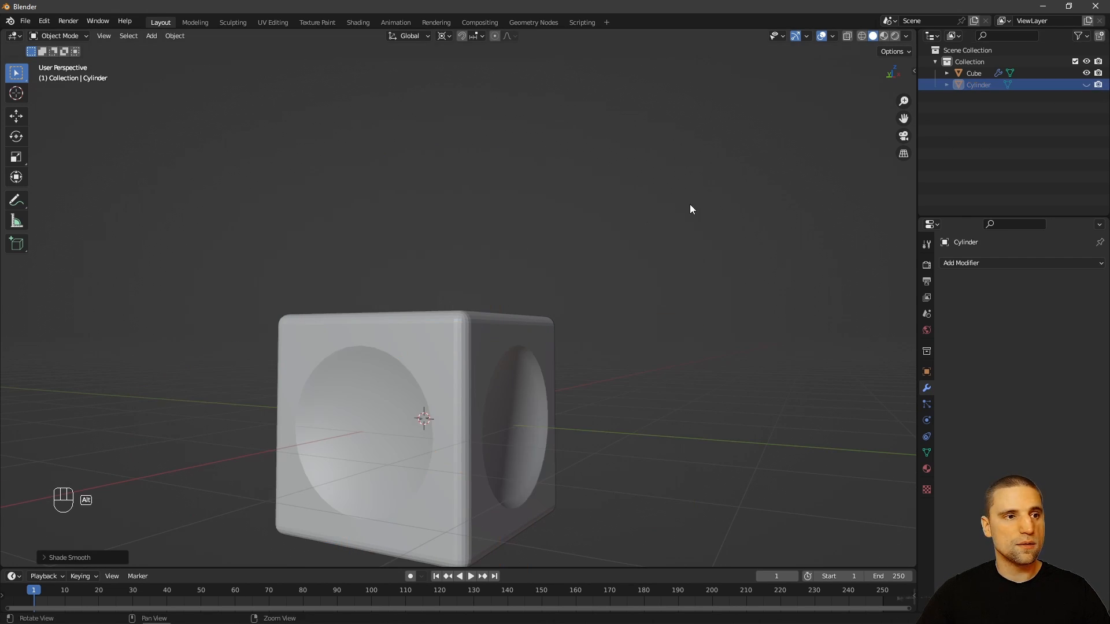
pyautogui.moveTo(692, 208); pyautogui.dragTo(574, 188, button='middle')
pyautogui.scroll(5, 560, 268)
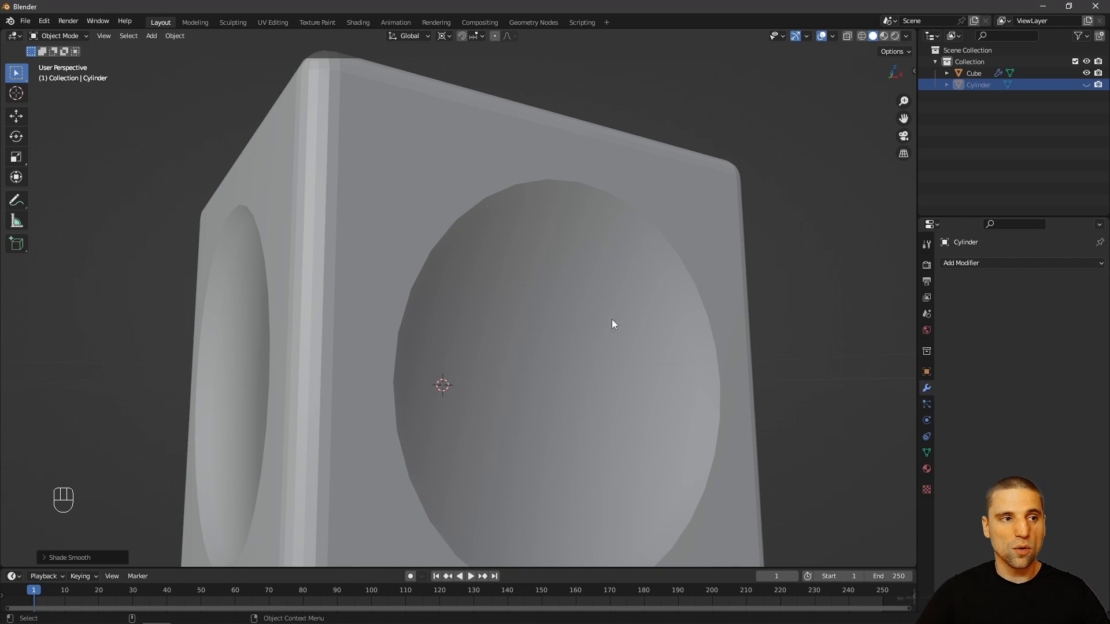
pyautogui.scroll(-5, 638, 327)
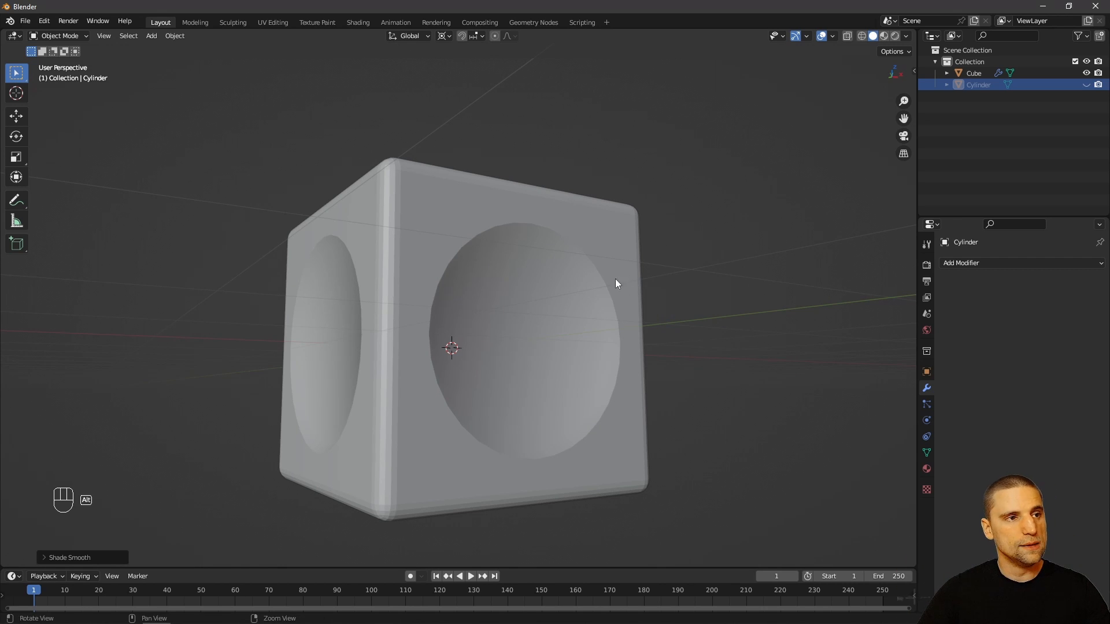
pyautogui.keyDown('alt'); pyautogui.moveTo(617, 285); pyautogui.dragTo(620, 317); pyautogui.keyUp('alt')
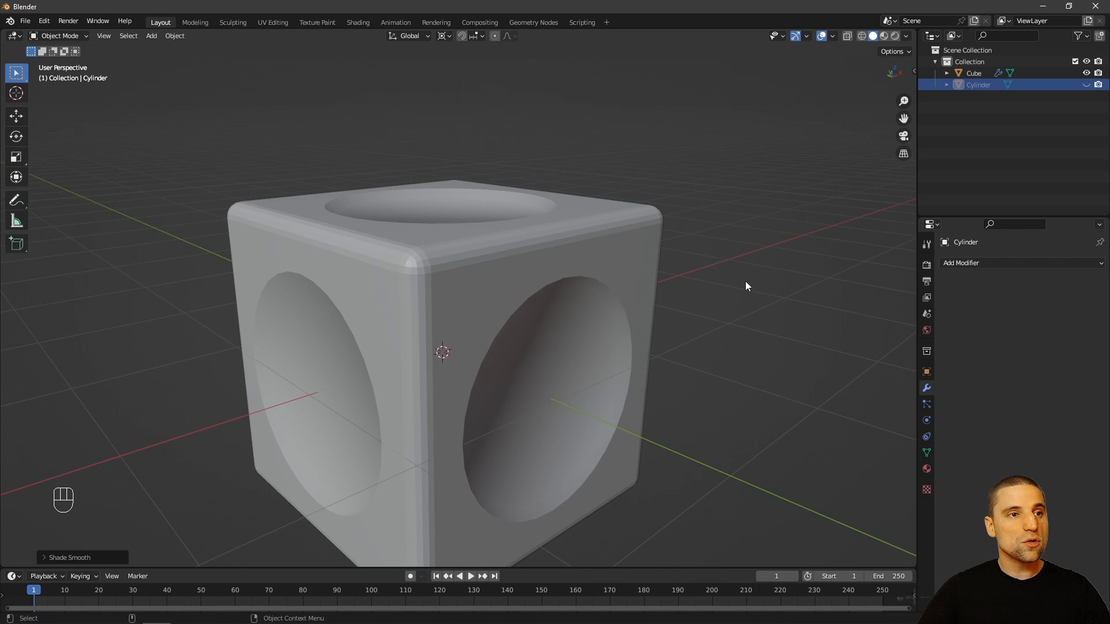
# Step: Collapse the cube's Boolean modifier settings and enter Edit Mode on the cube
pyautogui.moveTo(746, 285); pyautogui.dragTo(646, 227, button='middle')
pyautogui.click(637, 231)
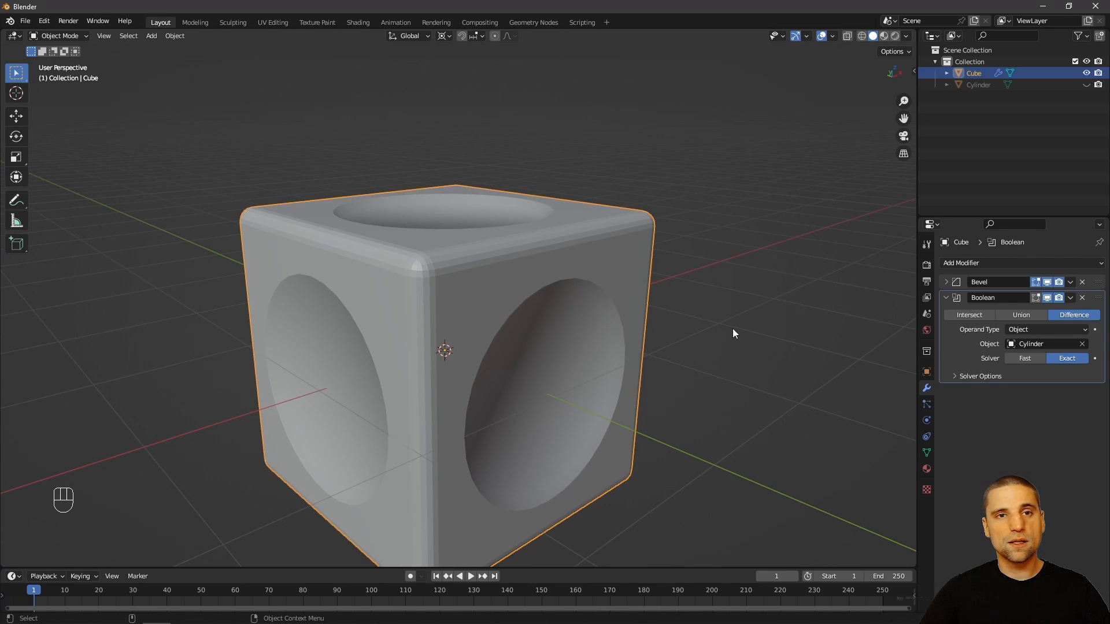
pyautogui.moveTo(733, 329); pyautogui.dragTo(723, 311, button='middle')
pyautogui.click(944, 297)
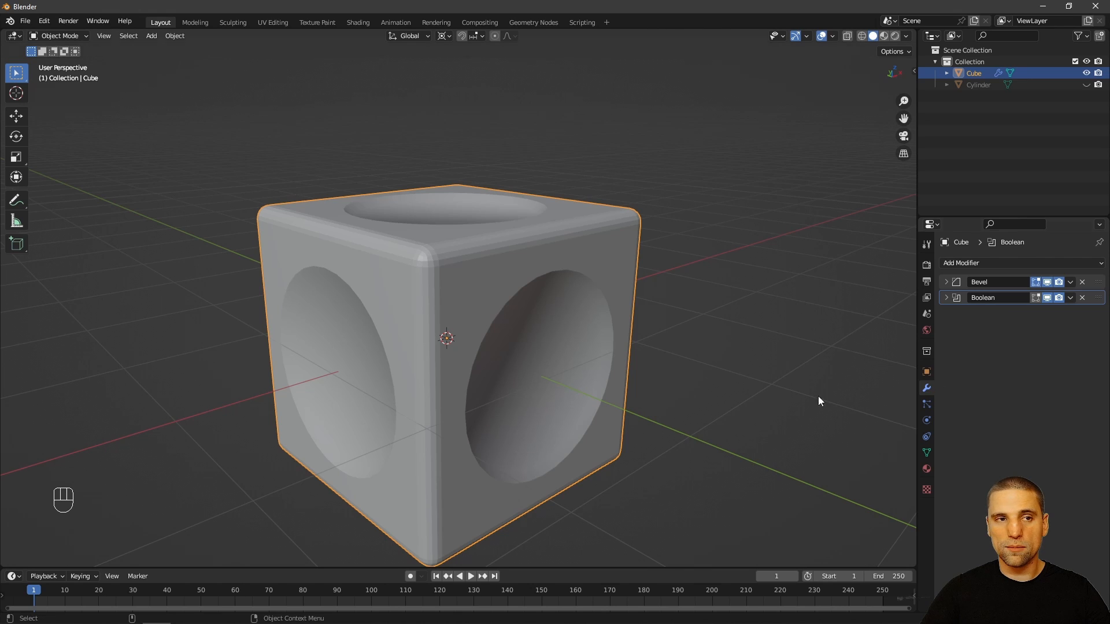
pyautogui.moveTo(680, 331); pyautogui.dragTo(664, 321, button='middle')
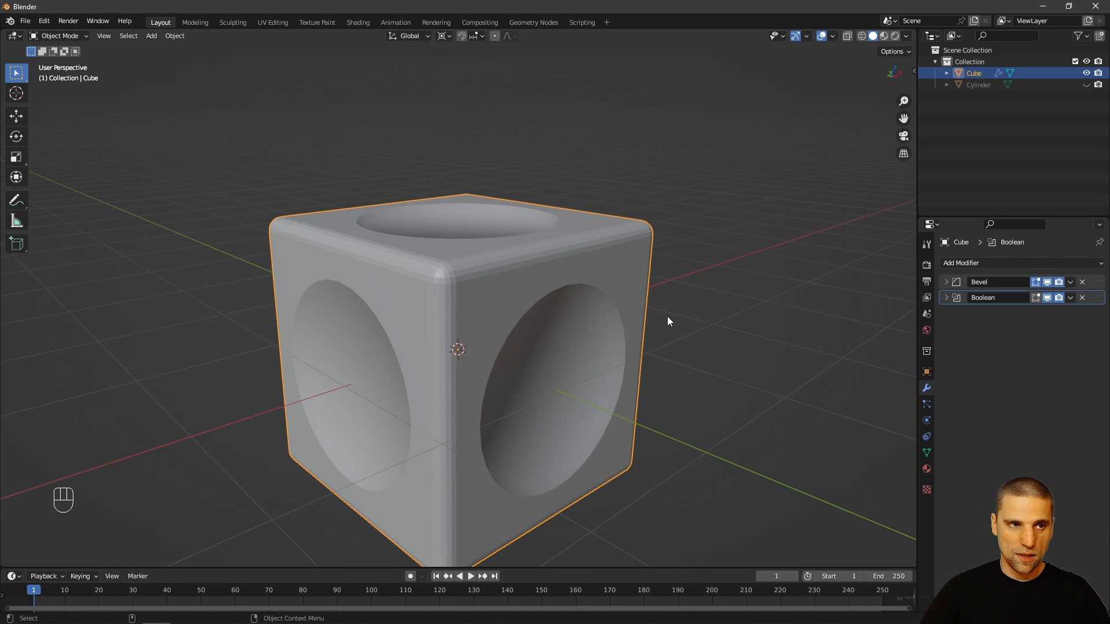
pyautogui.press('Tab')
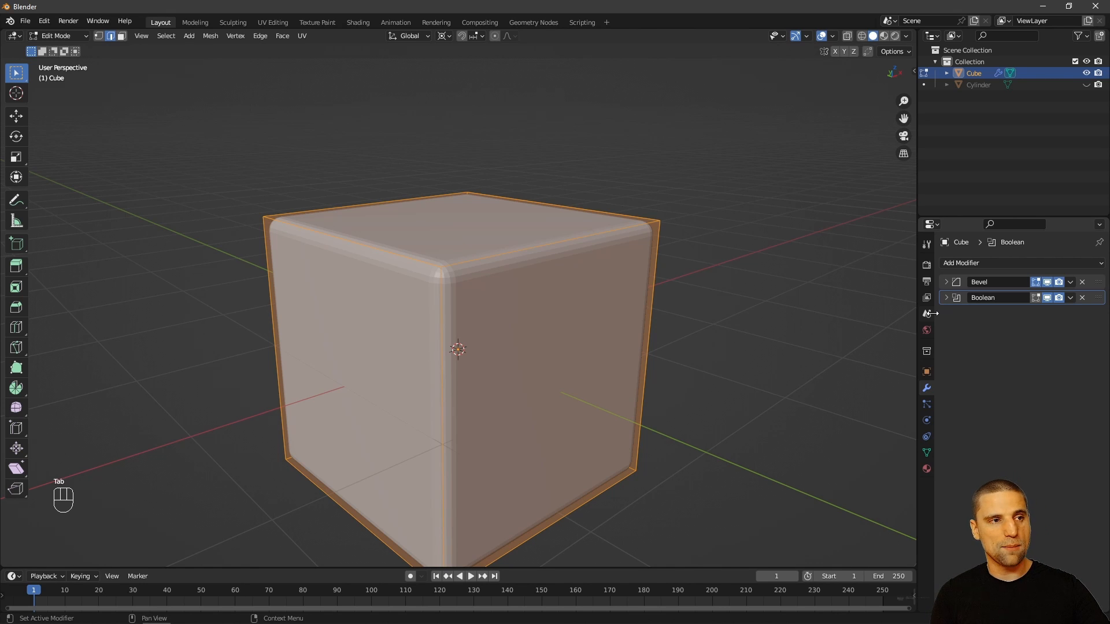
# Step: Return to Object Mode and apply the cube's Bevel and Boolean modifiers, in that order
pyautogui.press('Tab')
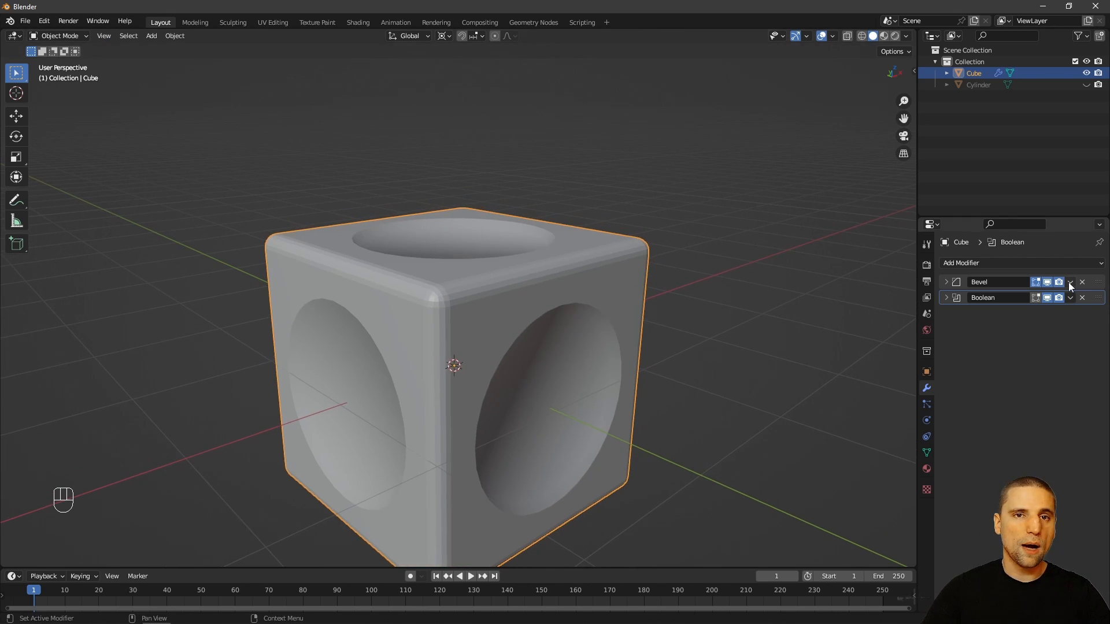
pyautogui.click(1070, 283)
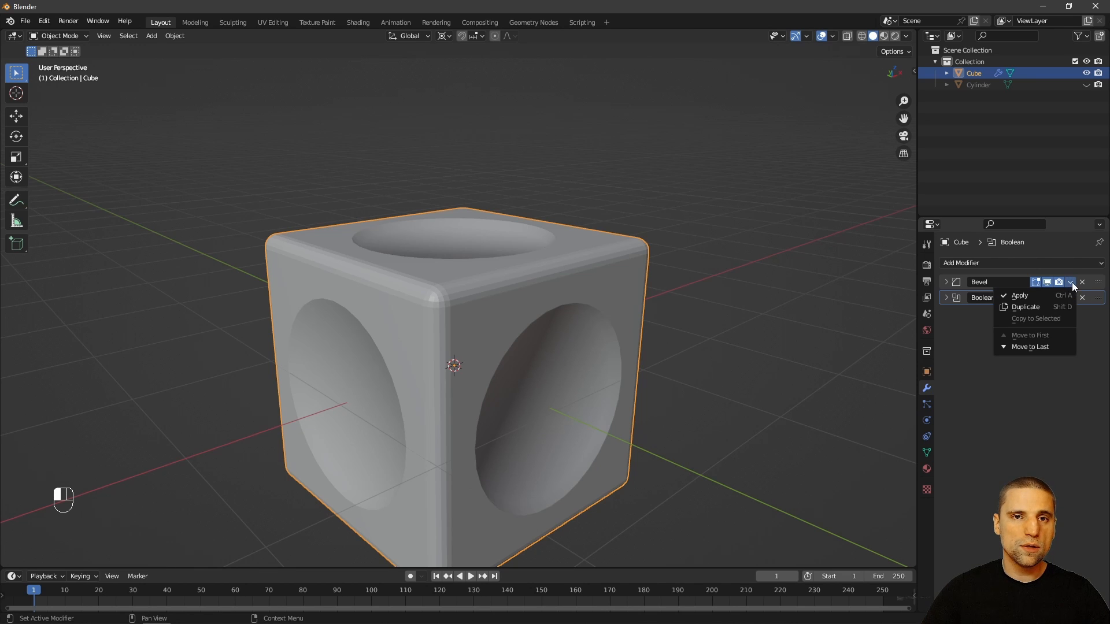
pyautogui.click(1071, 294)
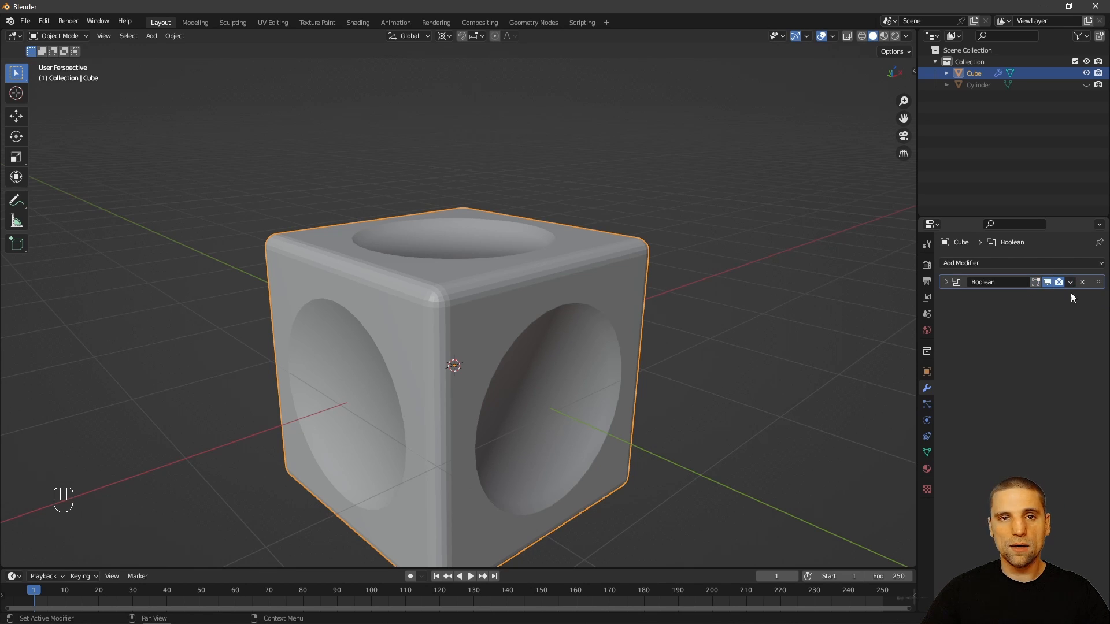
pyautogui.click(1070, 282)
pyautogui.click(1039, 294)
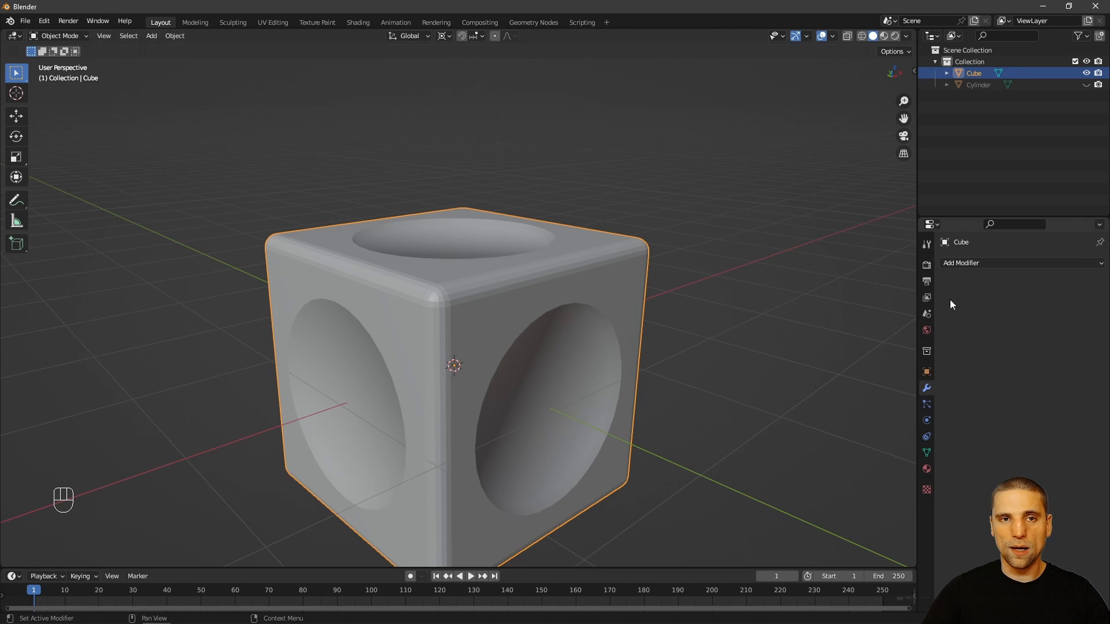
# Step: Examine the cube's mesh around the recesses in Edit Mode and its shading in Object Mode from several angles
pyautogui.moveTo(582, 325); pyautogui.dragTo(602, 320, button='middle')
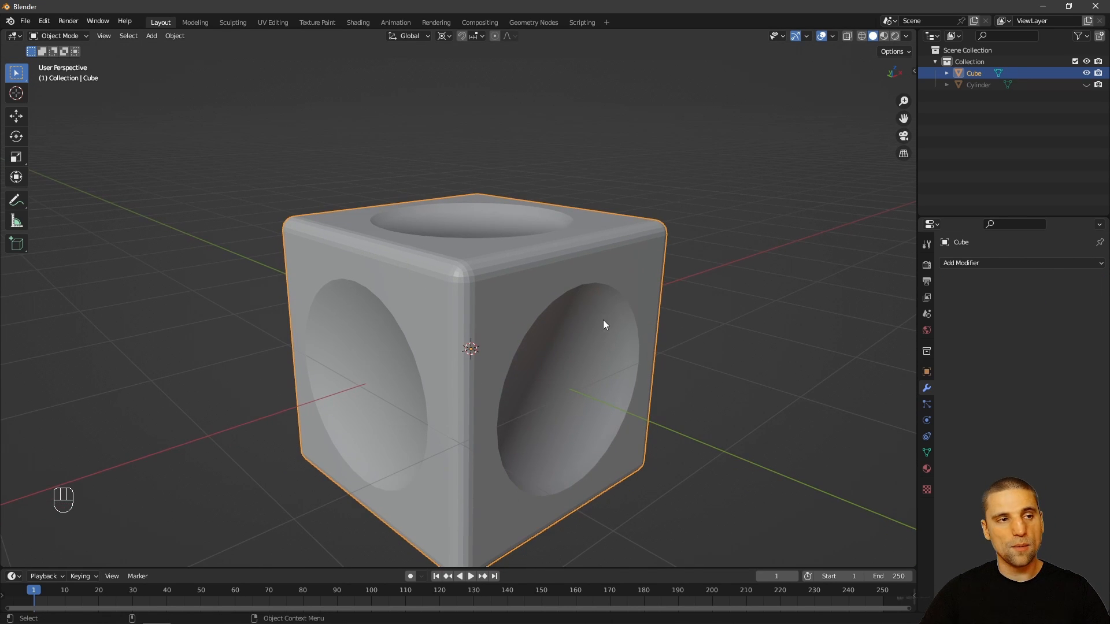
pyautogui.press('Tab')
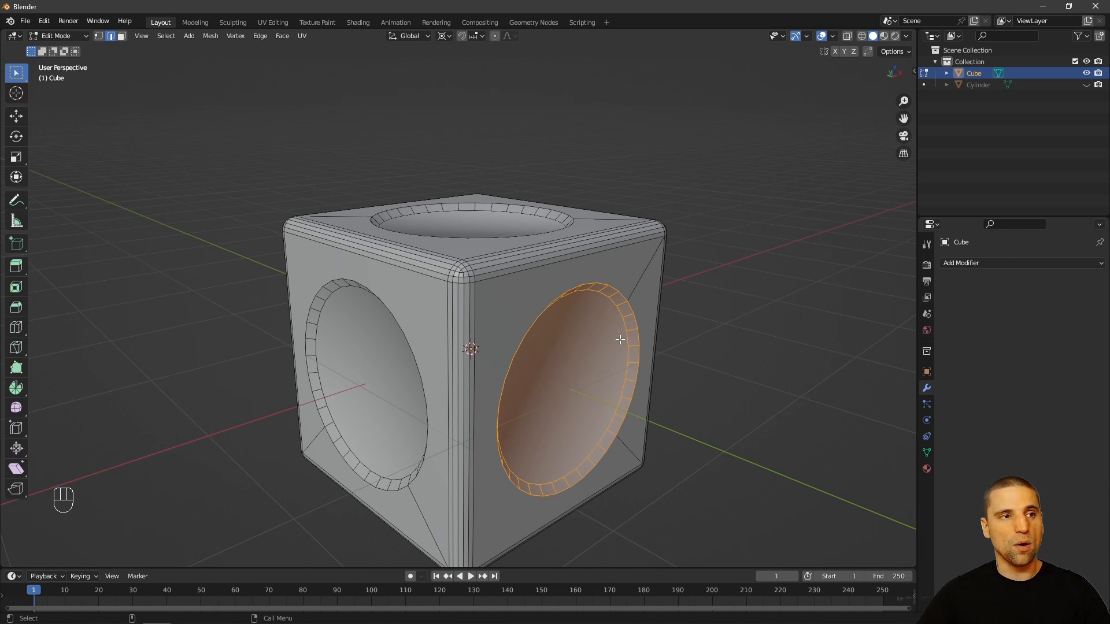
pyautogui.keyDown('alt'); pyautogui.moveTo(526, 209); pyautogui.dragTo(497, 237, button='right'); pyautogui.keyUp('alt')
pyautogui.keyDown('alt'); pyautogui.moveTo(497, 237); pyautogui.dragTo(492, 278); pyautogui.keyUp('alt')
pyautogui.keyDown('alt'); pyautogui.moveTo(491, 278); pyautogui.dragTo(557, 283, button='right'); pyautogui.keyUp('alt')
pyautogui.keyDown('alt'); pyautogui.moveTo(556, 283); pyautogui.dragTo(560, 272); pyautogui.keyUp('alt')
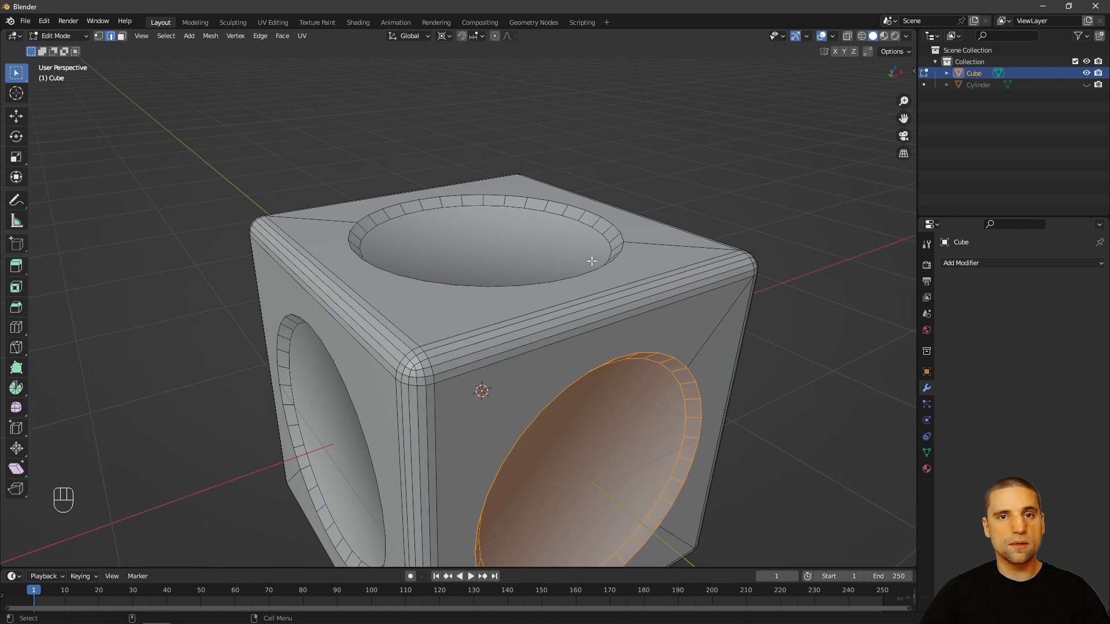
pyautogui.press('Tab')
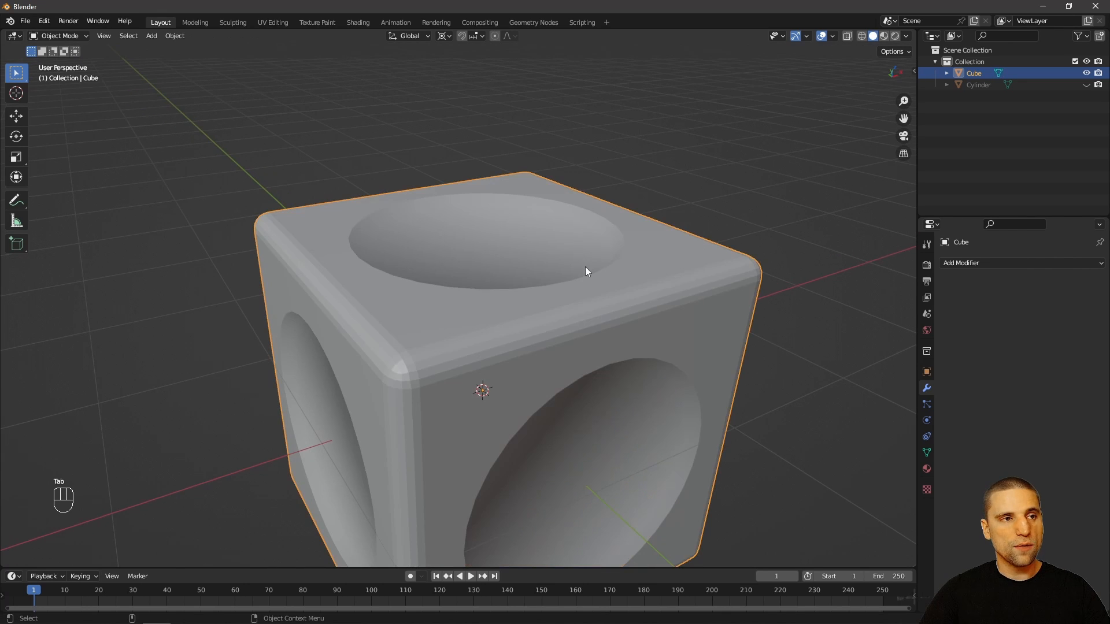
pyautogui.moveTo(670, 273)
pyautogui.keyDown('alt'); pyautogui.mouseDown()
pyautogui.moveTo(602, 237)
pyautogui.moveTo(568, 275)
pyautogui.mouseUp(); pyautogui.keyUp('alt')
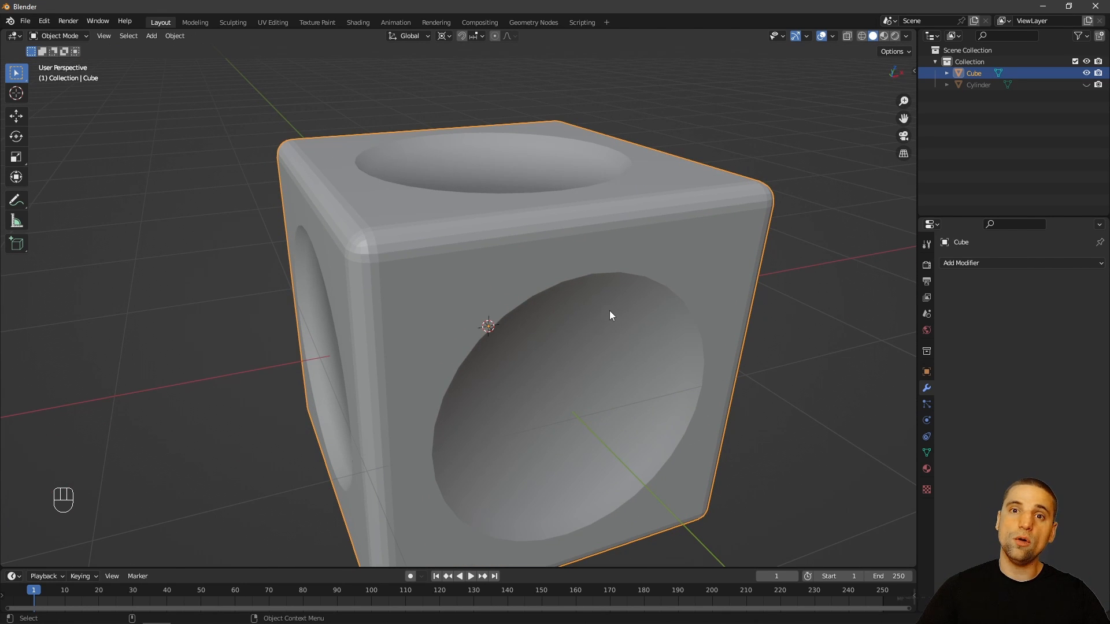
pyautogui.keyDown('alt'); pyautogui.moveTo(608, 310); pyautogui.dragTo(697, 278); pyautogui.keyUp('alt')
# Step: Enter Edit Mode on the cube and select the complete outer rim and inner floor edge loops of the top recess
pyautogui.press('Tab')
pyautogui.click(694, 283)
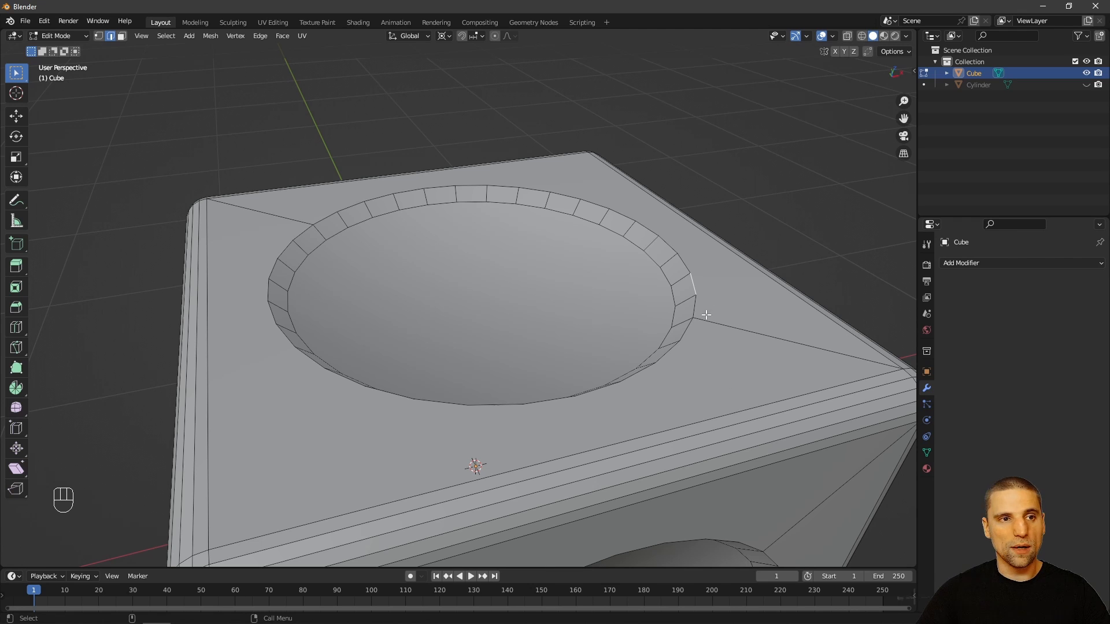
pyautogui.keyDown('alt'); pyautogui.keyDown('shift'); pyautogui.click(687, 264); pyautogui.keyUp('shift'); pyautogui.keyUp('alt')
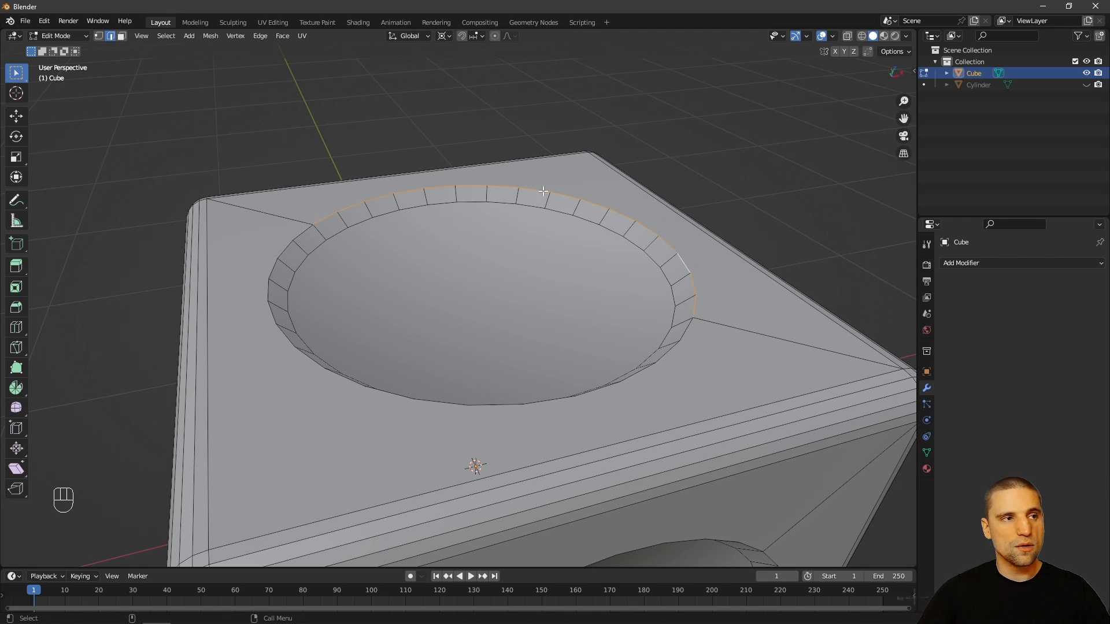
pyautogui.keyDown('alt'); pyautogui.keyDown('shift'); pyautogui.click(687, 330); pyautogui.keyUp('shift'); pyautogui.keyUp('alt')
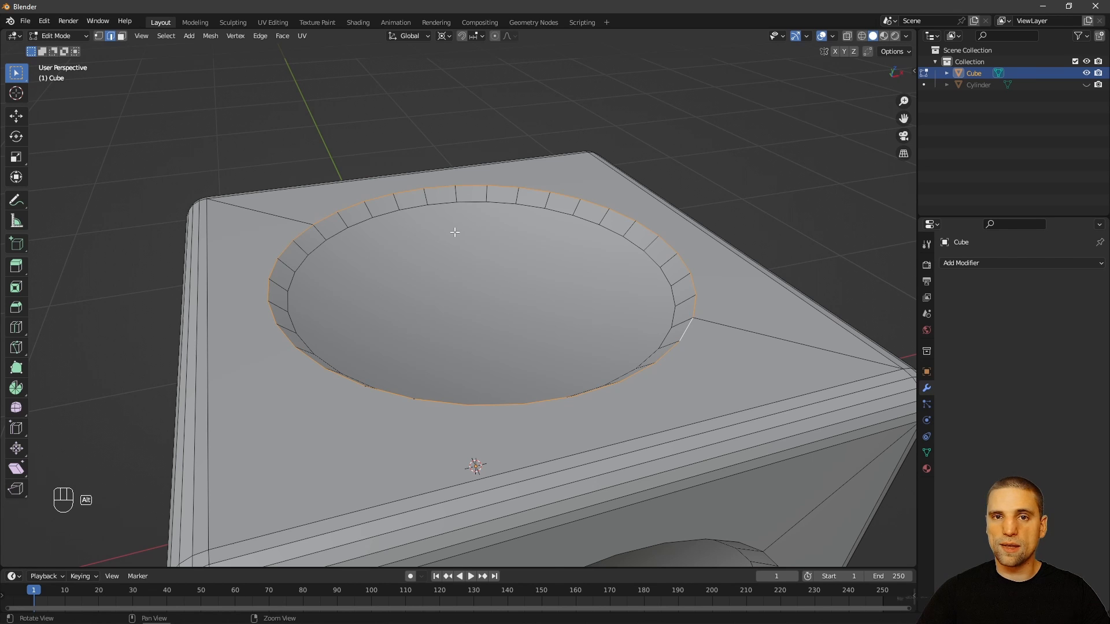
pyautogui.scroll(3, 453, 230)
pyautogui.keyDown('alt'); pyautogui.keyDown('shift'); pyautogui.click(531, 200); pyautogui.keyUp('shift'); pyautogui.keyUp('alt')
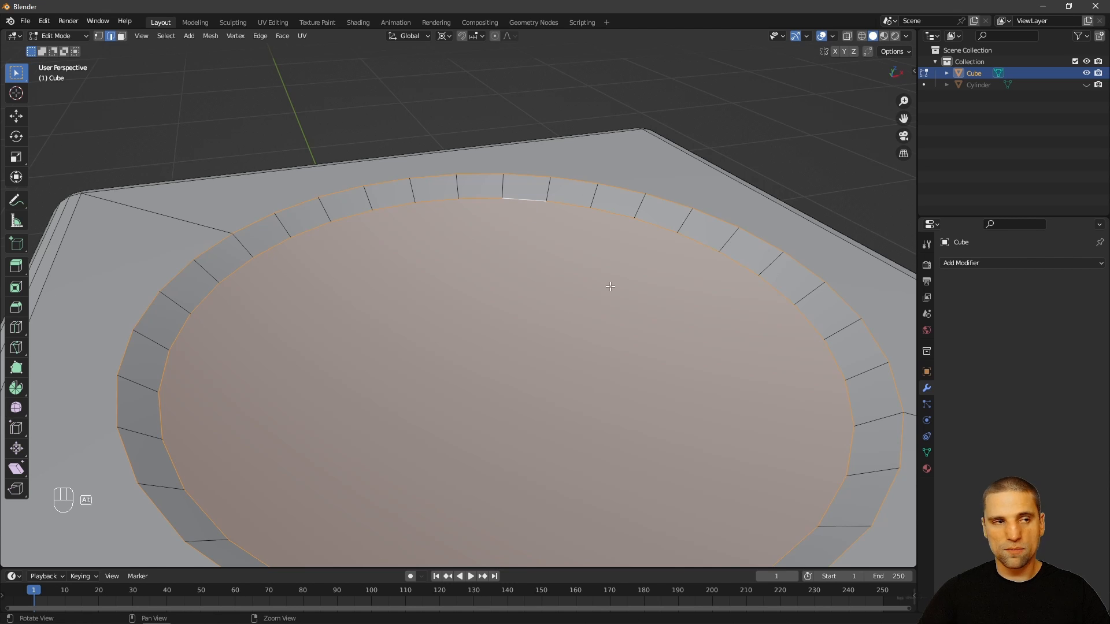
pyautogui.scroll(-3, 601, 283)
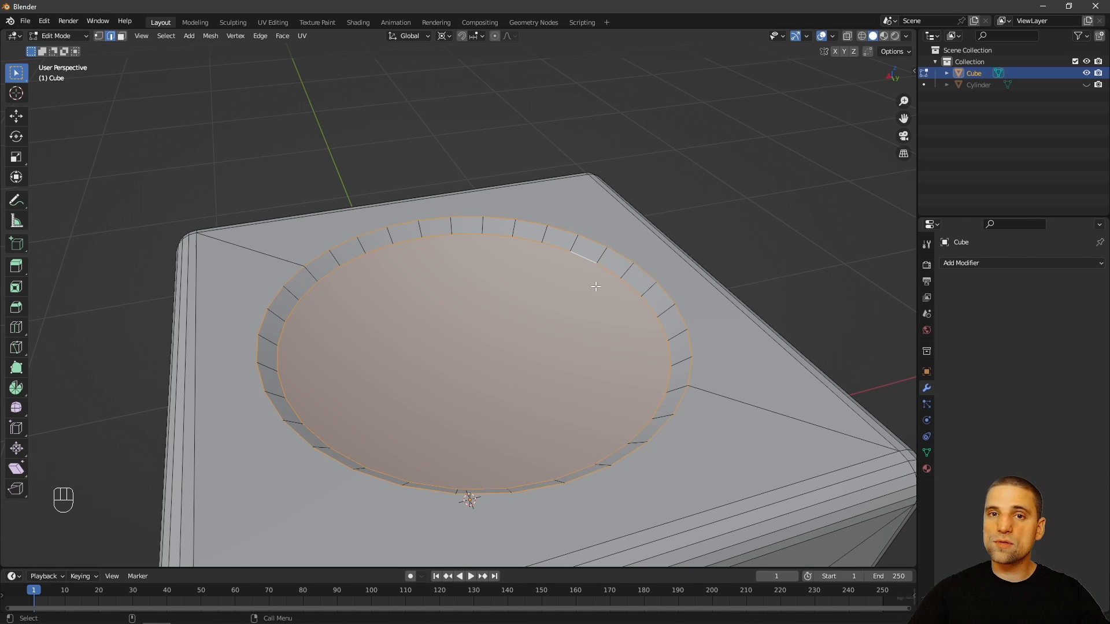
# Step: Add the outer rim and inner floor edge loops of an adjacent side recess to the selection
pyautogui.hotkey('alt', 'a')
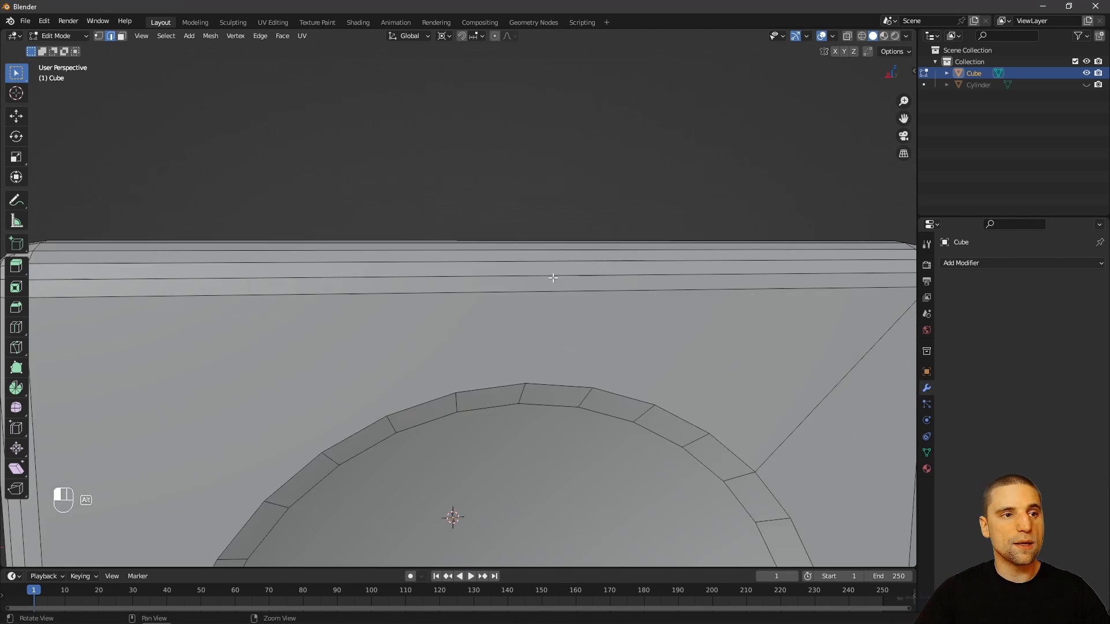
pyautogui.moveTo(552, 278); pyautogui.dragTo(557, 233, button='middle')
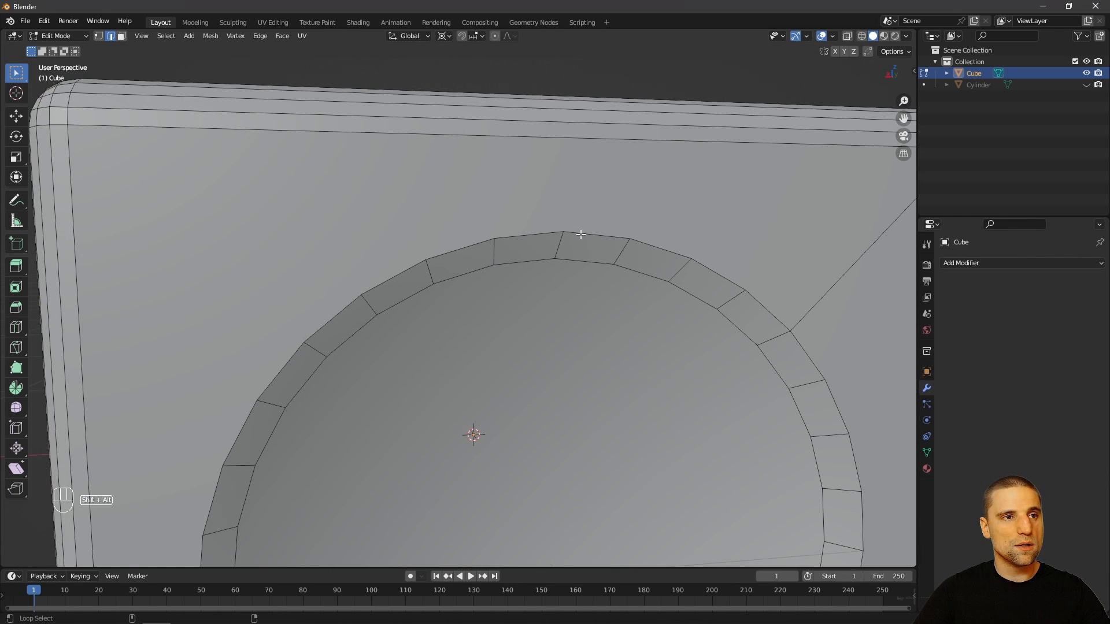
pyautogui.keyDown('alt'); pyautogui.keyDown('shift'); pyautogui.click(581, 236); pyautogui.keyUp('shift'); pyautogui.keyUp('alt')
pyautogui.moveTo(619, 307); pyautogui.dragTo(707, 283, button='middle')
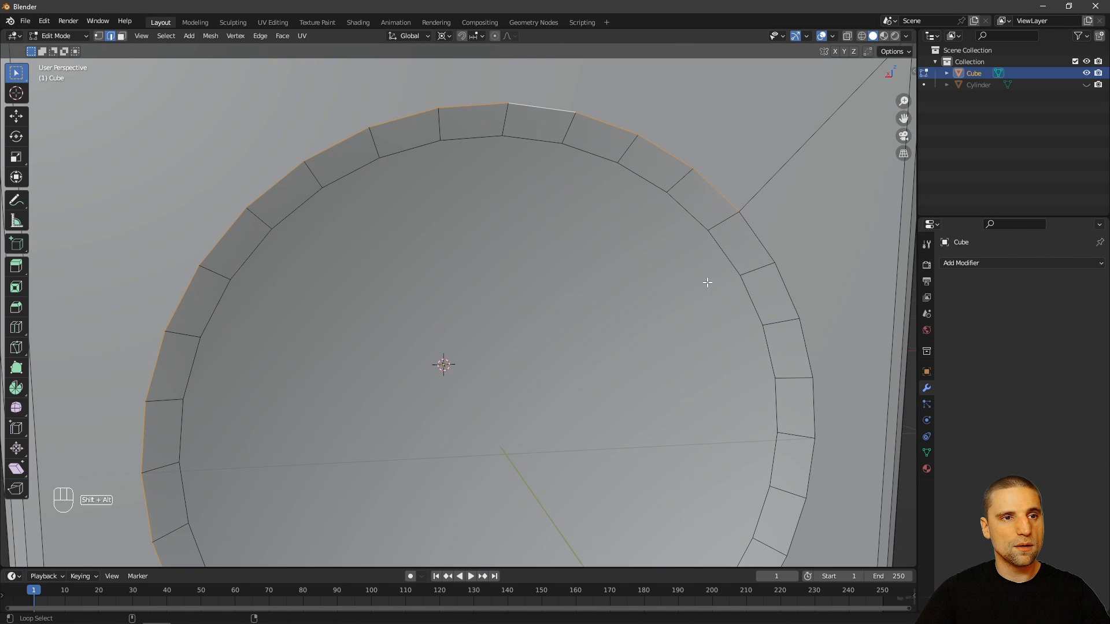
pyautogui.keyDown('alt'); pyautogui.keyDown('shift'); pyautogui.click(755, 240); pyautogui.keyUp('shift'); pyautogui.keyUp('alt')
pyautogui.keyDown('alt'); pyautogui.keyDown('shift'); pyautogui.click(723, 257); pyautogui.keyUp('shift'); pyautogui.keyUp('alt')
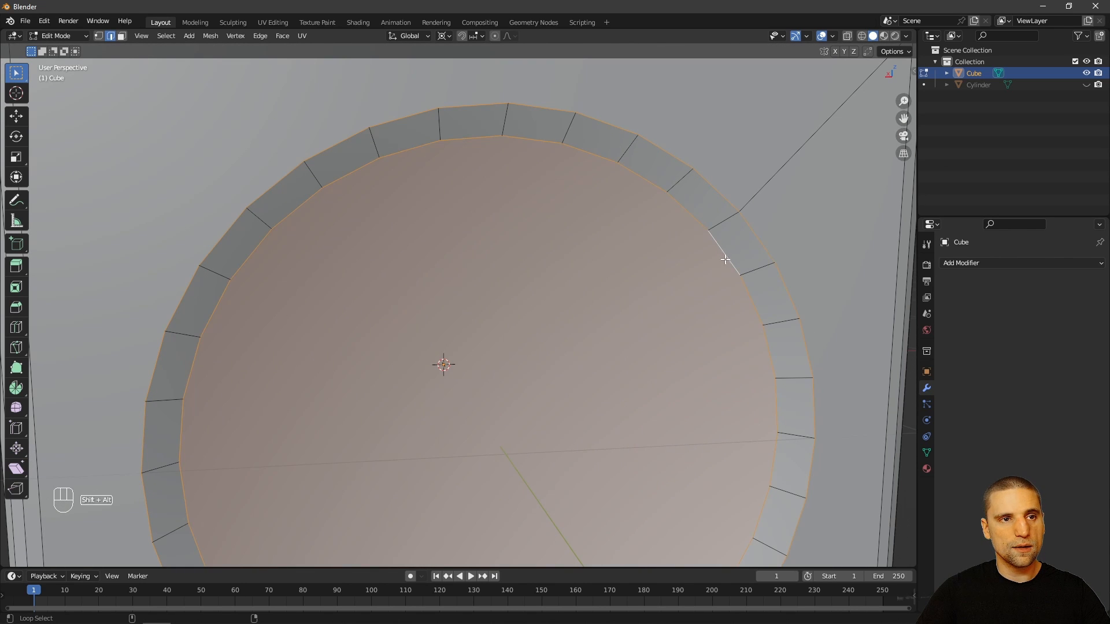
# Step: Orbit around the cube and extend the selection with the rim and floor edge loops of further recesses
pyautogui.scroll(-6, 694, 258)
pyautogui.moveTo(669, 261); pyautogui.dragTo(630, 219, button='middle')
pyautogui.keyDown('alt'); pyautogui.keyDown('shift'); pyautogui.click(628, 101); pyautogui.keyUp('shift'); pyautogui.keyUp('alt')
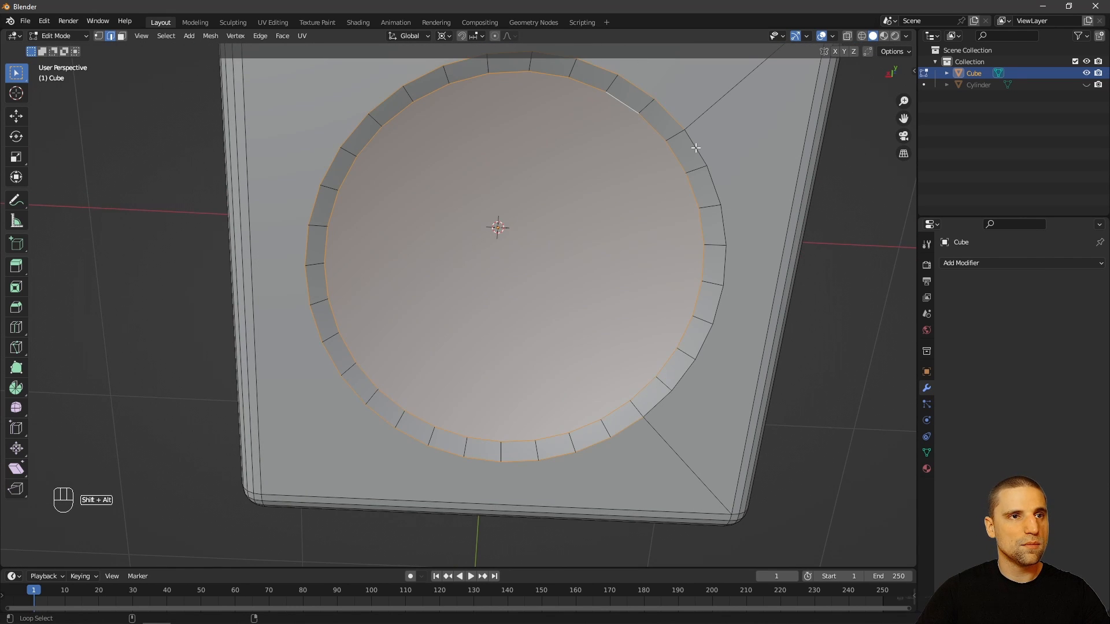
pyautogui.moveTo(695, 148); pyautogui.dragTo(572, 199, button='middle')
pyautogui.keyDown('alt'); pyautogui.keyDown('shift'); pyautogui.click(580, 207); pyautogui.keyUp('shift'); pyautogui.keyUp('alt')
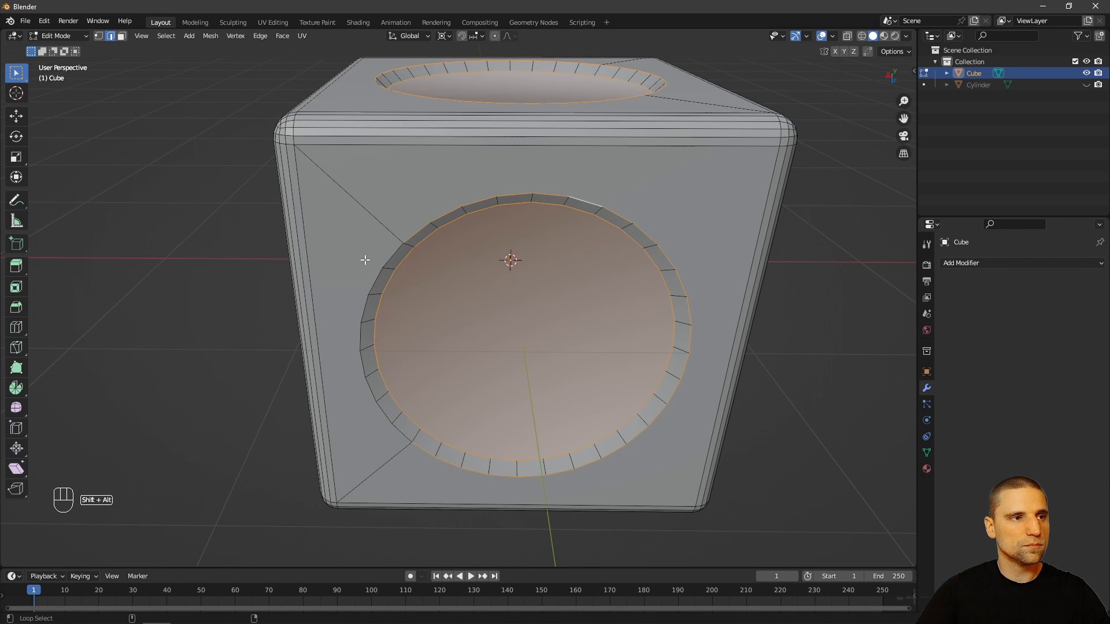
# Step: Select the rim and floor edge loops of the remaining recesses as well, so all six faces are covered
pyautogui.moveTo(426, 287); pyautogui.dragTo(494, 193, button='middle')
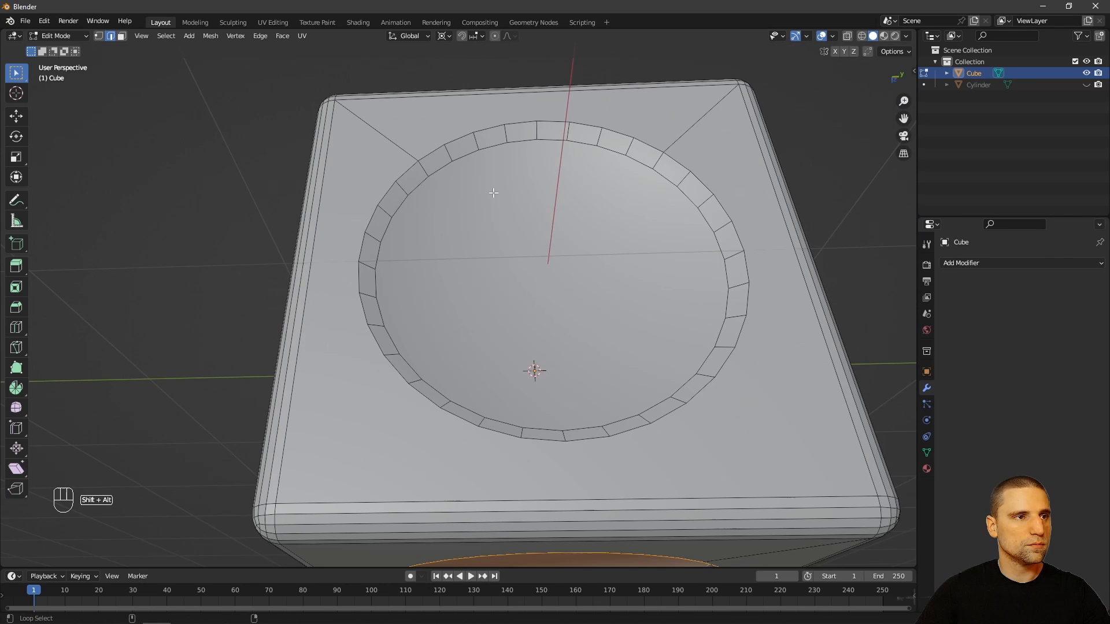
pyautogui.keyDown('alt'); pyautogui.keyDown('shift'); pyautogui.click(464, 155); pyautogui.keyUp('shift'); pyautogui.keyUp('alt')
pyautogui.moveTo(465, 150); pyautogui.dragTo(438, 235, button='middle')
pyautogui.keyDown('alt'); pyautogui.keyDown('shift'); pyautogui.click(439, 237); pyautogui.keyUp('shift'); pyautogui.keyUp('alt')
pyautogui.keyDown('alt'); pyautogui.keyDown('shift'); pyautogui.click(339, 268); pyautogui.keyUp('shift'); pyautogui.keyUp('alt')
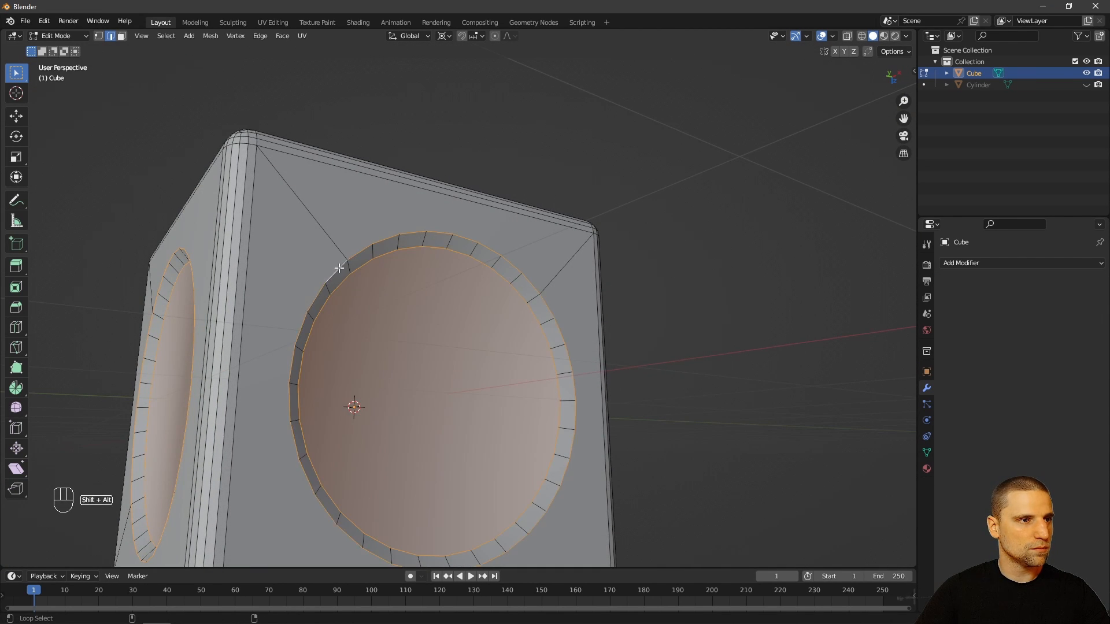
pyautogui.moveTo(339, 268); pyautogui.dragTo(515, 300, button='middle')
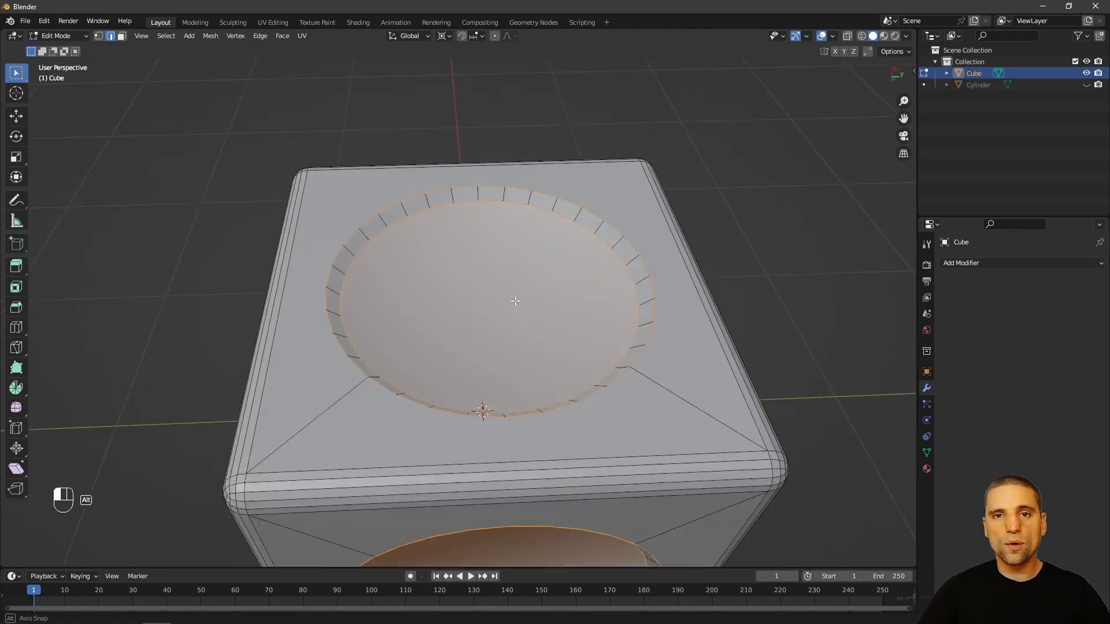
# Step: Bevel all selected recess edge loops with a very narrow single-segment bevel
pyautogui.scroll(4, 515, 301)
pyautogui.hotkey('ctrl', 'b')
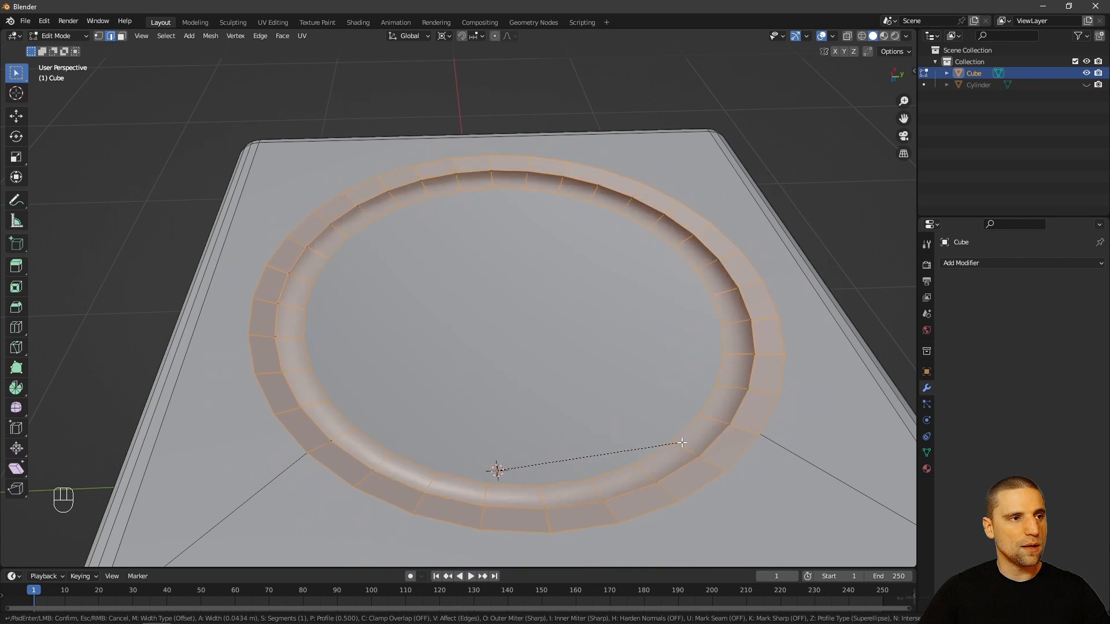
pyautogui.press('shift')
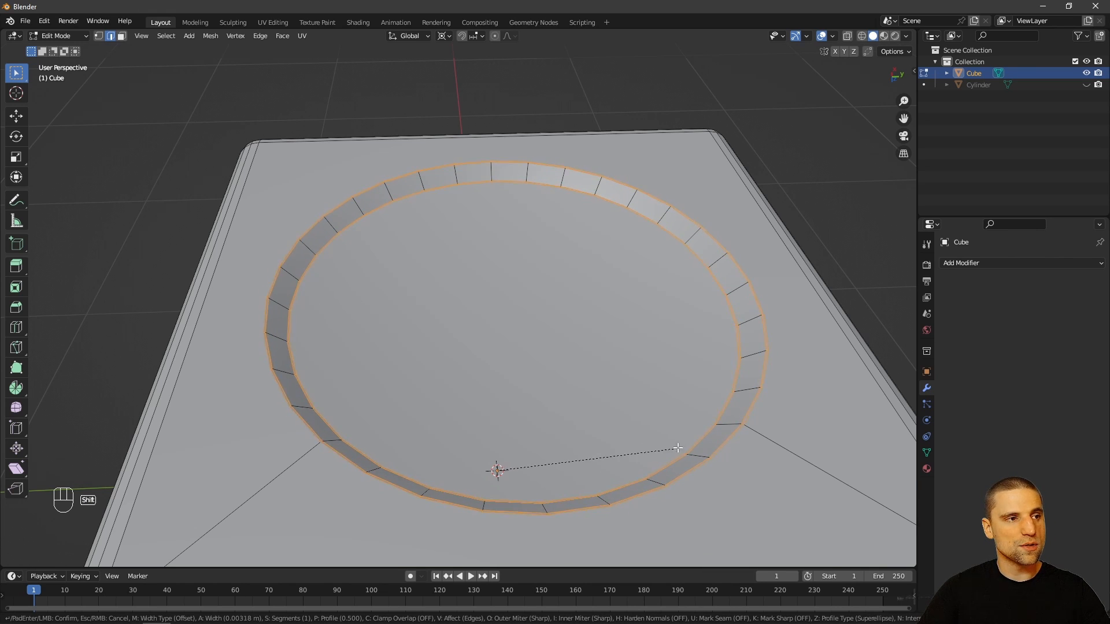
pyautogui.click(684, 448)
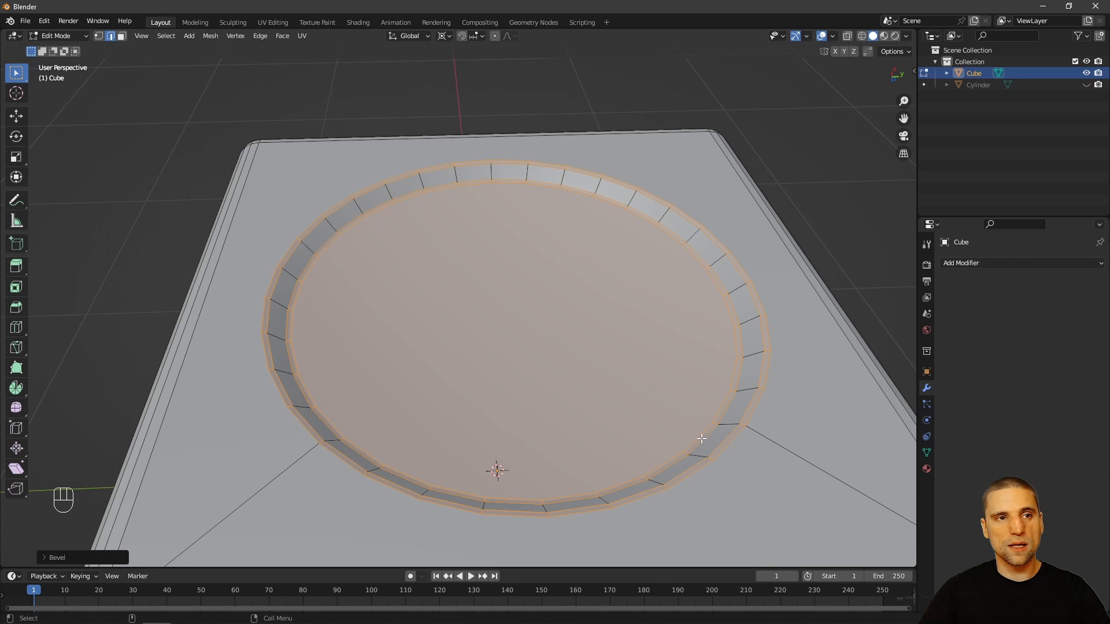
pyautogui.scroll(-5, 634, 345)
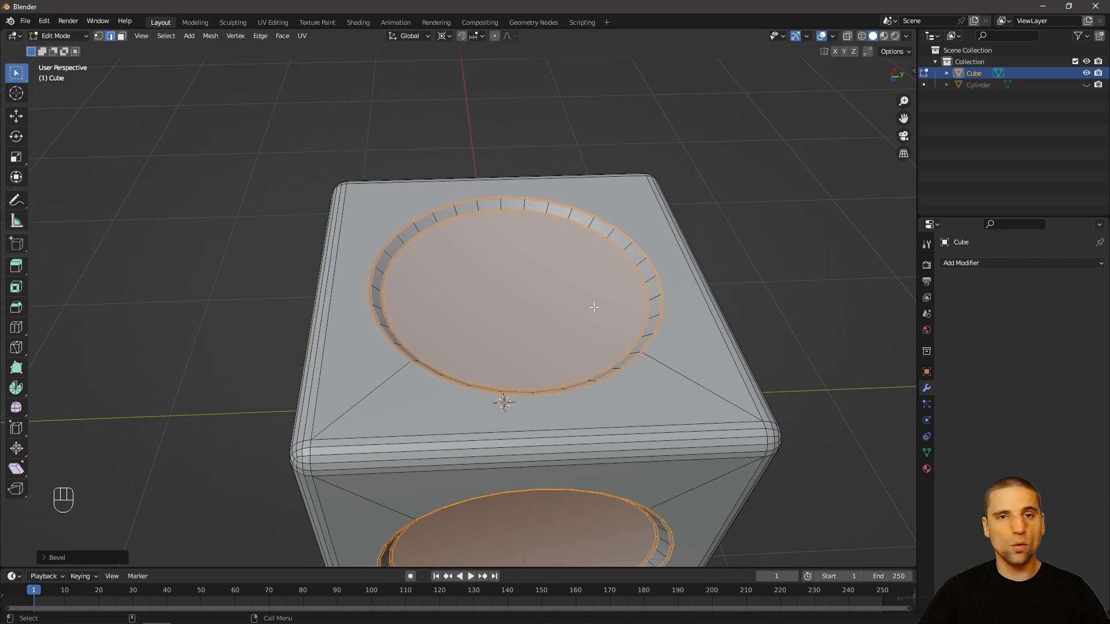
# Step: Return to Object Mode, apply Shade Smooth to the cube, deselect it and check the shading from several sides
pyautogui.press('Tab')
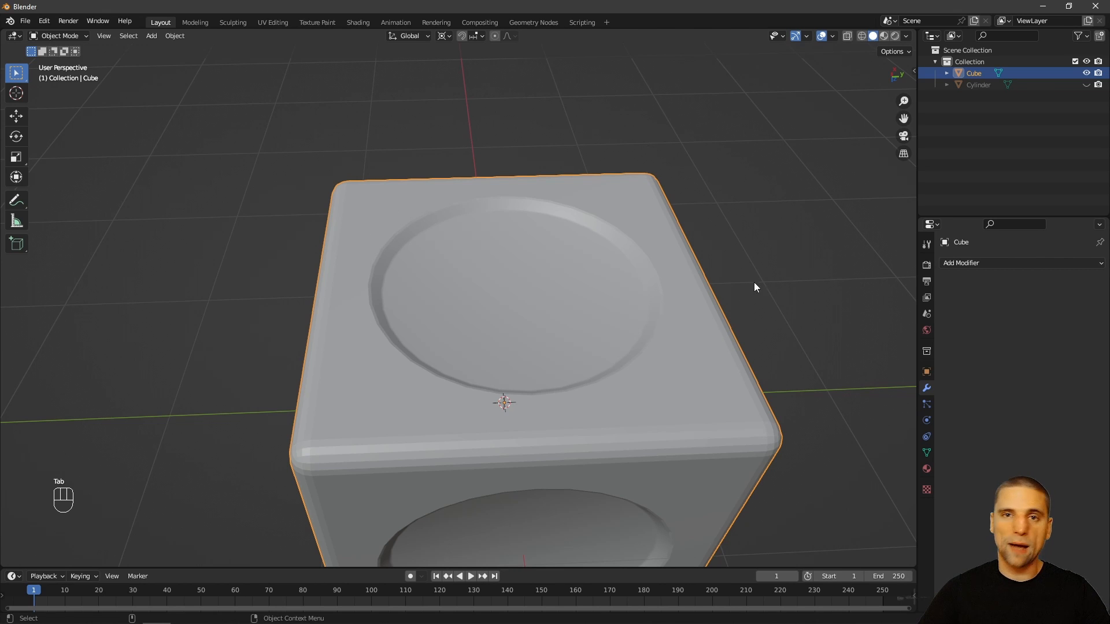
pyautogui.rightClick(684, 311)
pyautogui.click(676, 310)
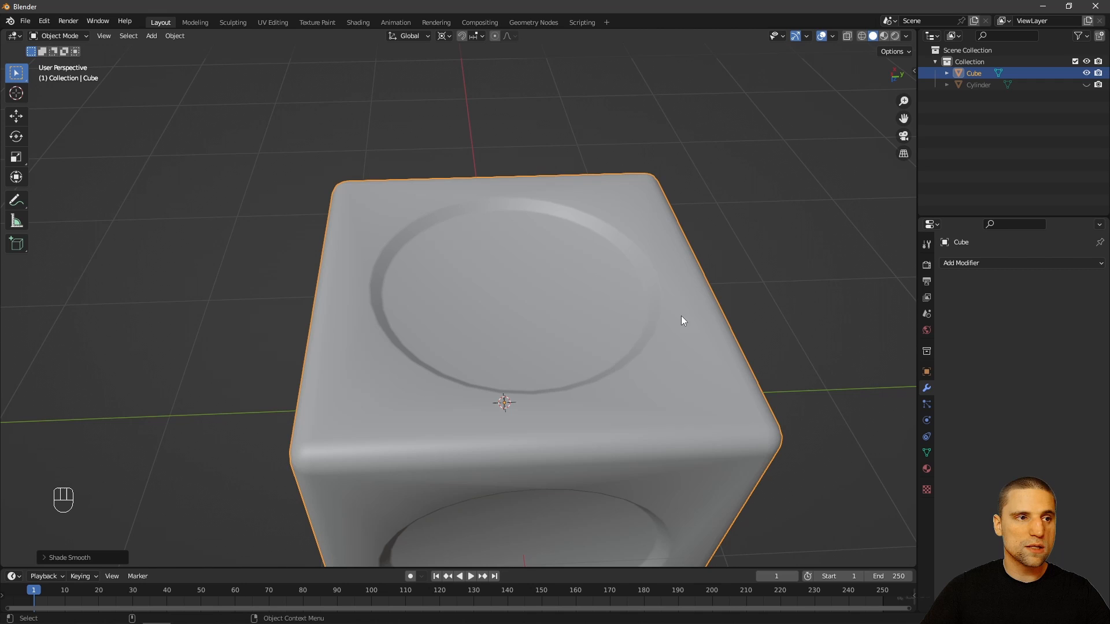
pyautogui.click(806, 294)
pyautogui.scroll(-5, 808, 337)
pyautogui.moveTo(809, 337); pyautogui.dragTo(526, 424, button='middle')
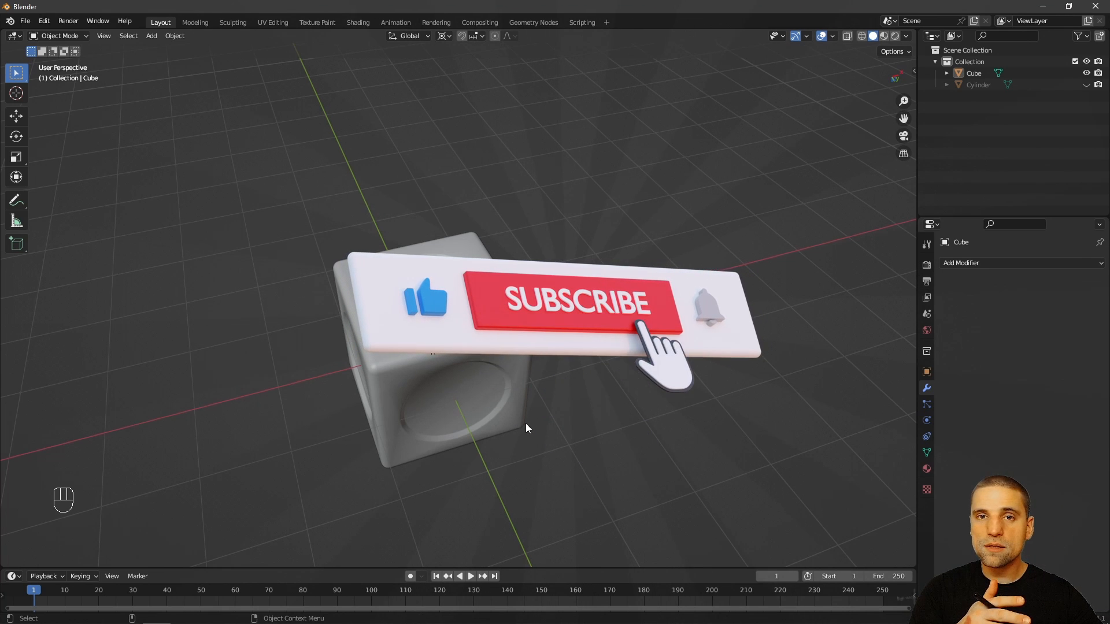
pyautogui.moveTo(526, 425); pyautogui.dragTo(723, 261, button='middle')
# Step: Select the cube and switch the viewport to Material Preview shading
pyautogui.click(534, 259)
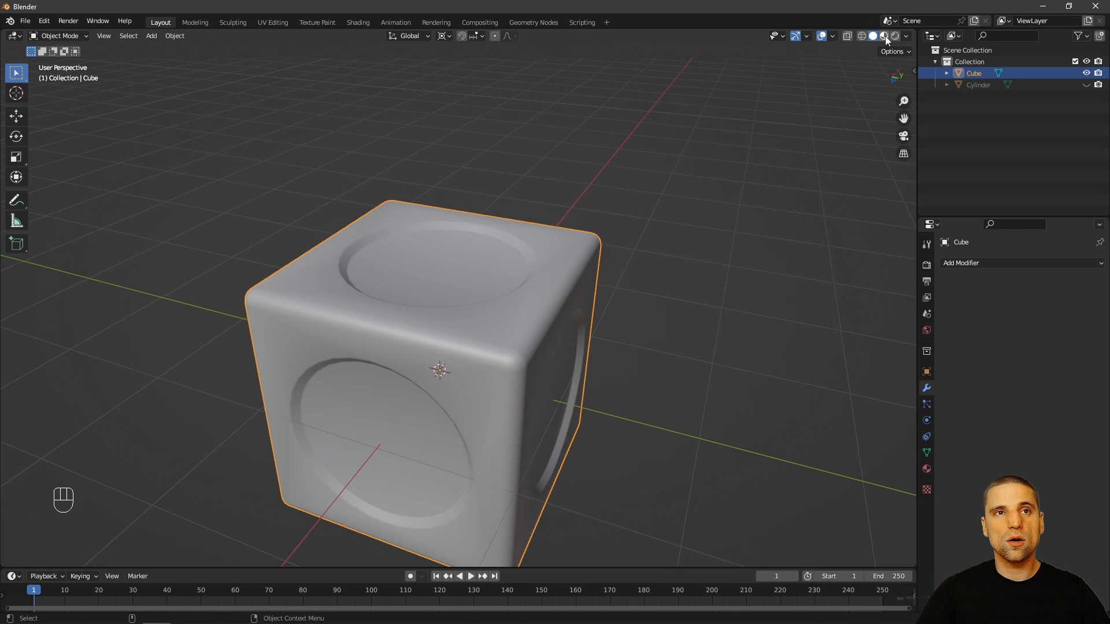
pyautogui.click(884, 36)
pyautogui.keyDown('alt'); pyautogui.moveTo(843, 121); pyautogui.dragTo(644, 280); pyautogui.keyUp('alt')
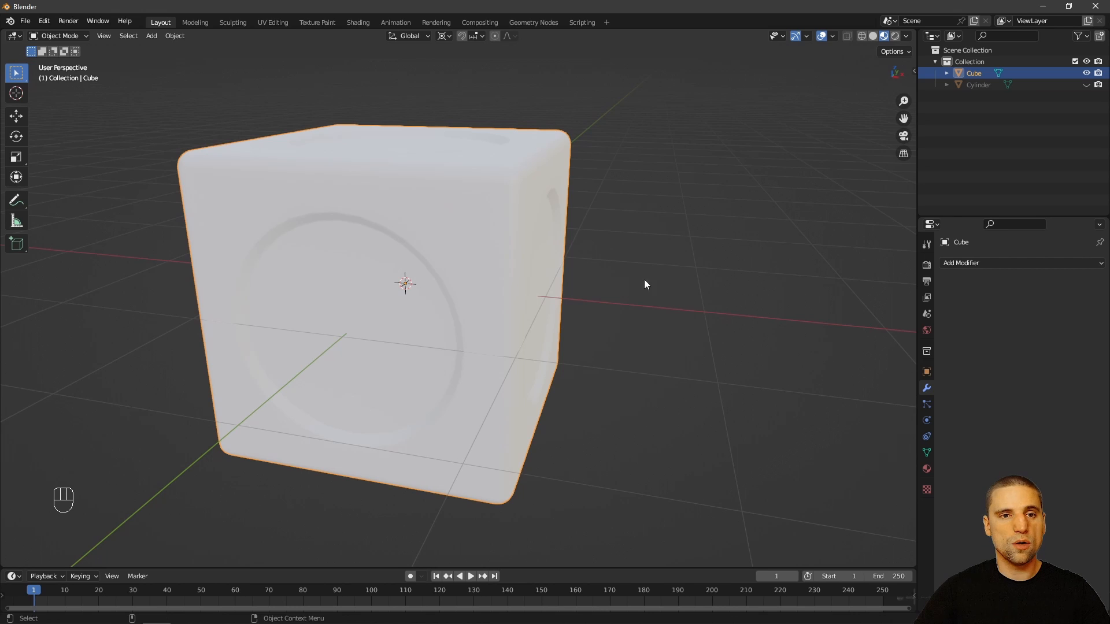
# Step: Add a material slot to the cube and create a new material in it
pyautogui.click(927, 469)
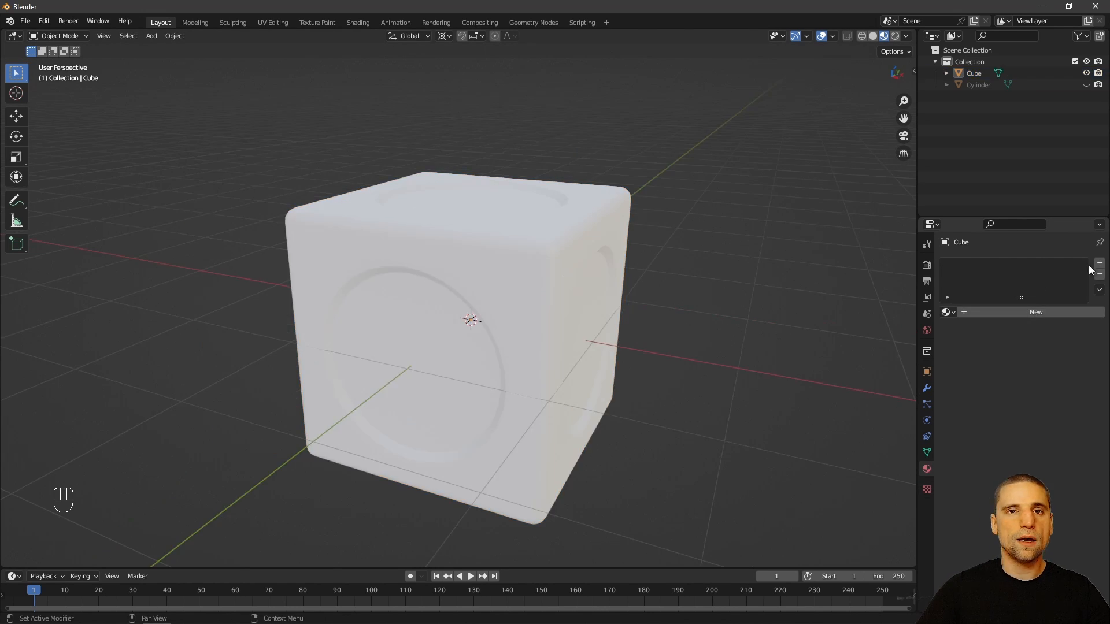
pyautogui.click(1100, 263)
pyautogui.click(1029, 312)
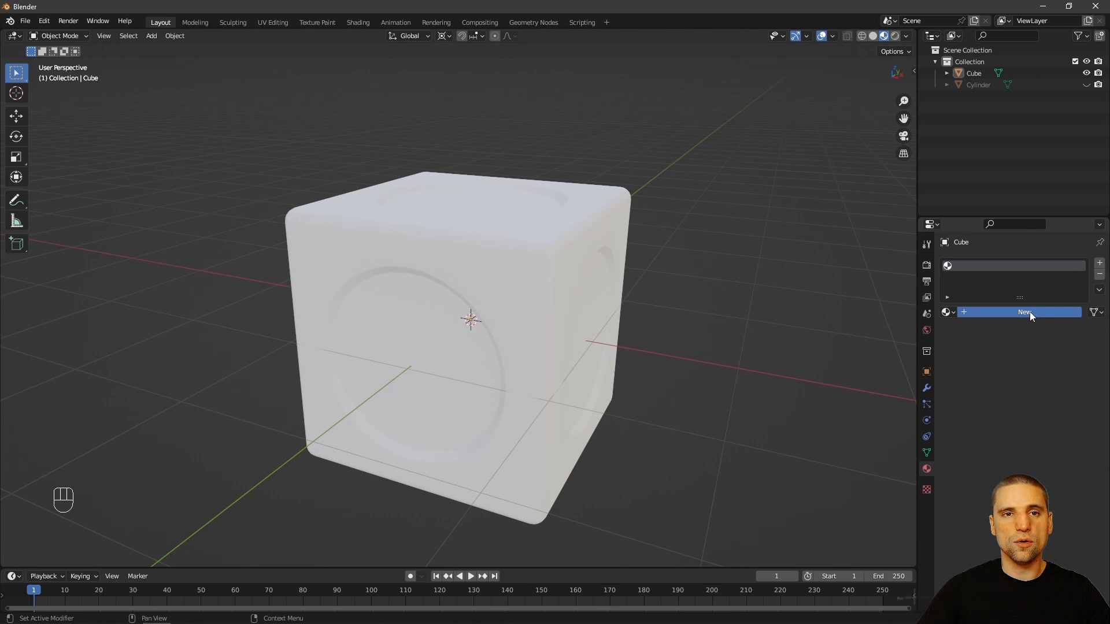
pyautogui.doubleClick(1029, 313)
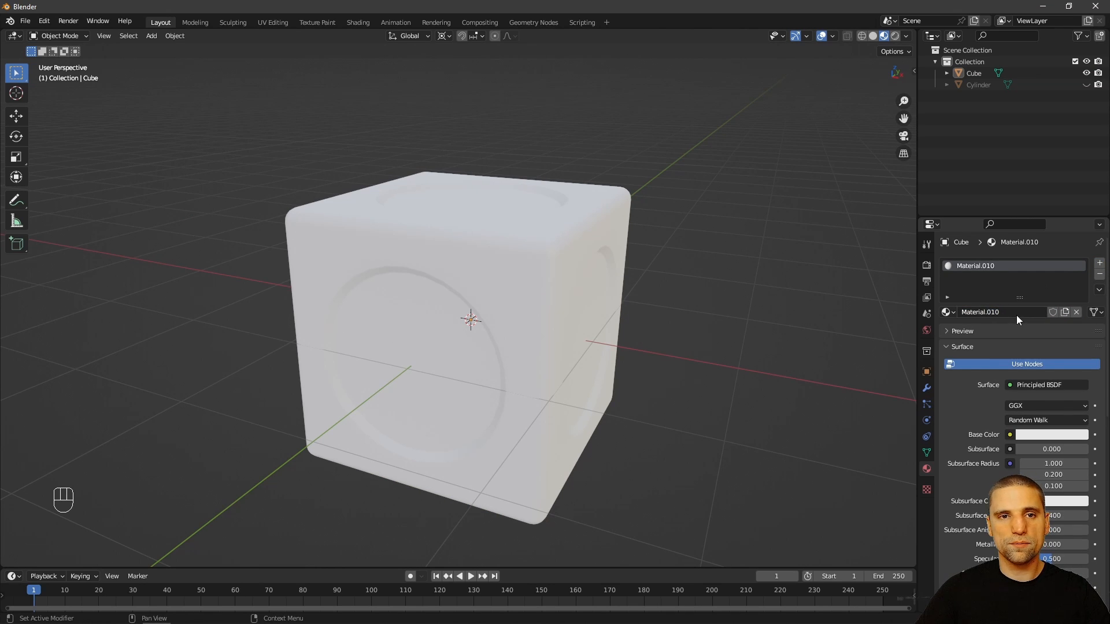
# Step: Rename the cube's new material as "white"
pyautogui.click(1018, 313)
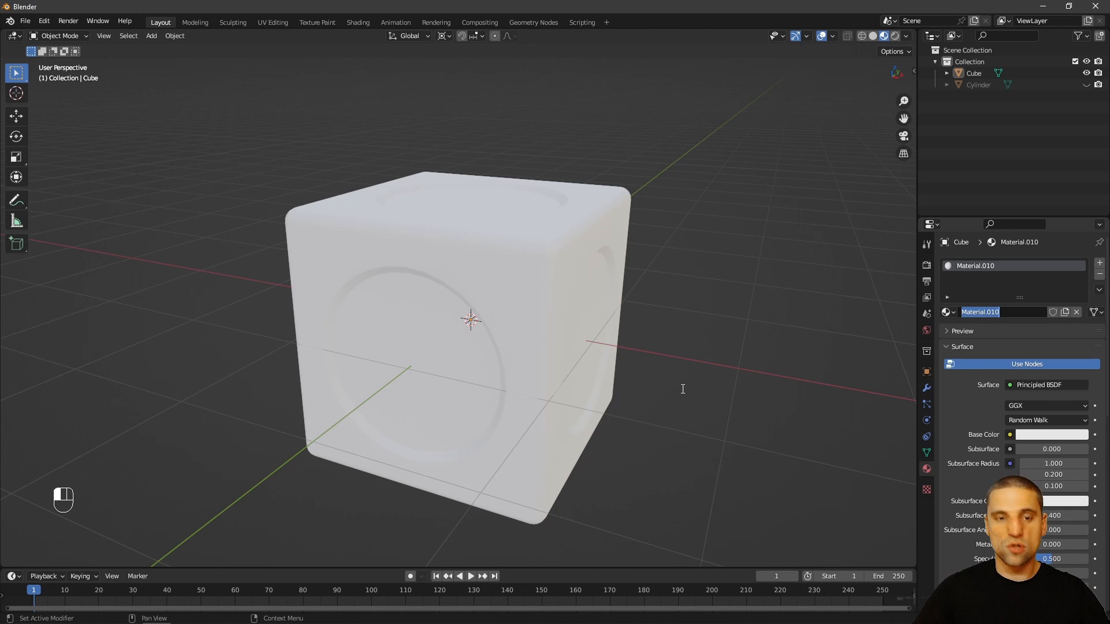
pyautogui.write('white')
pyautogui.press('Return')
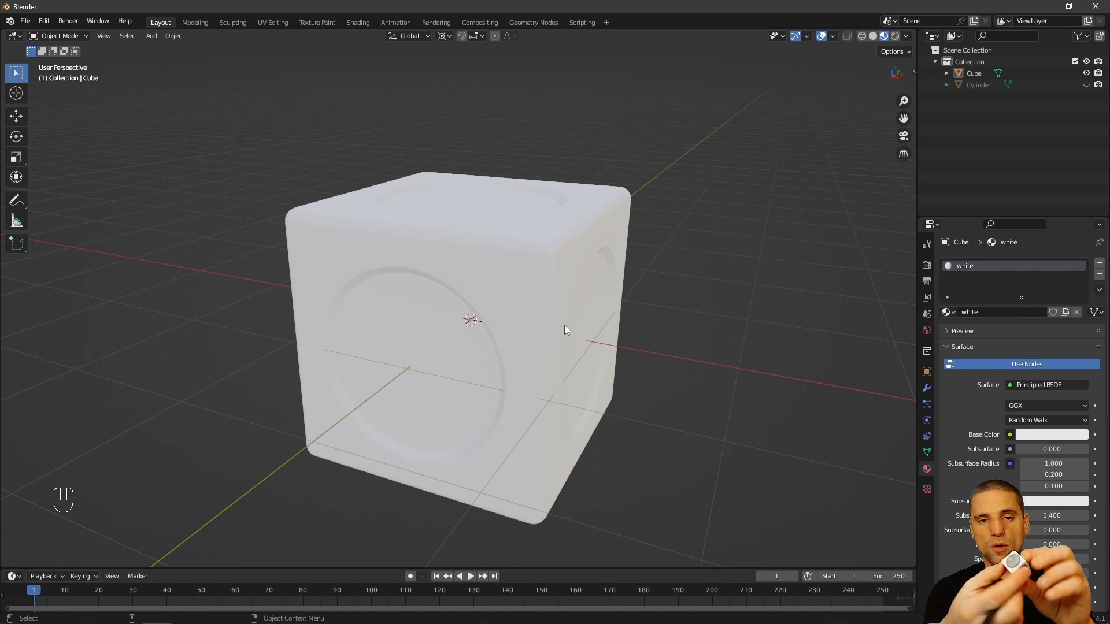
pyautogui.scroll(-5, 595, 280)
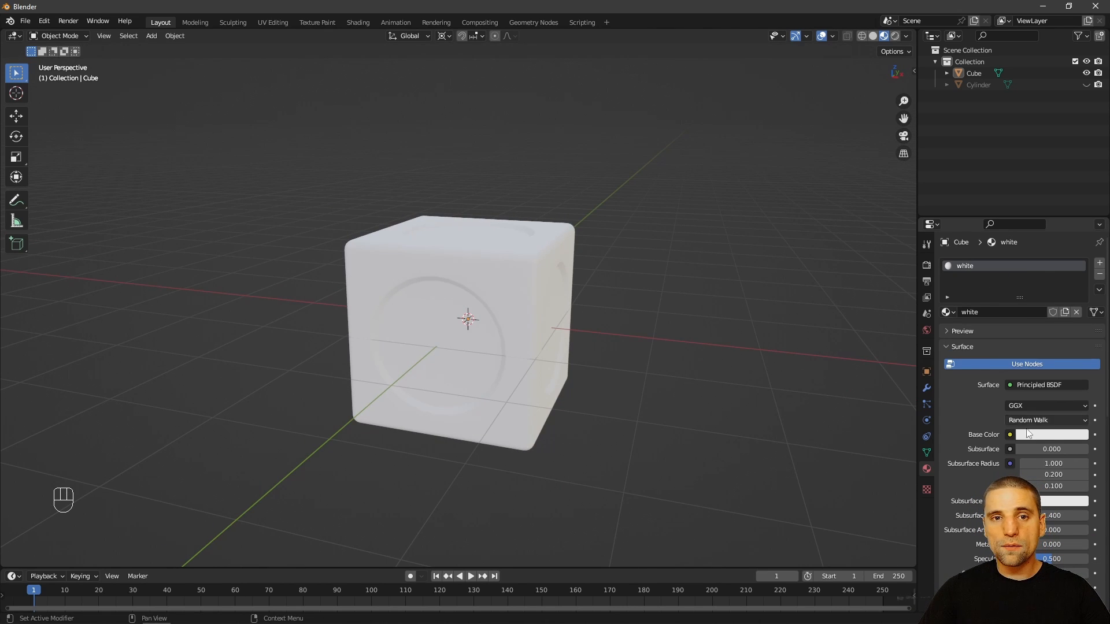
# Step: Try a pinkish red and a black base color on the white material
pyautogui.click(1043, 438)
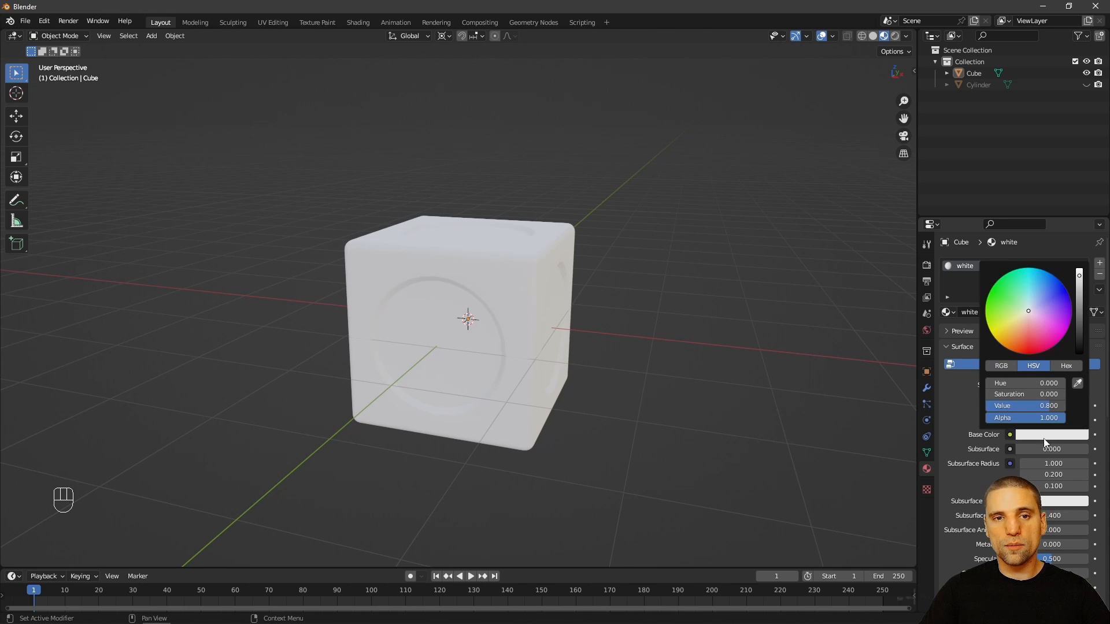
pyautogui.click(1000, 342)
pyautogui.moveTo(1020, 351)
pyautogui.mouseDown()
pyautogui.moveTo(1045, 307)
pyautogui.moveTo(1031, 332)
pyautogui.mouseUp()
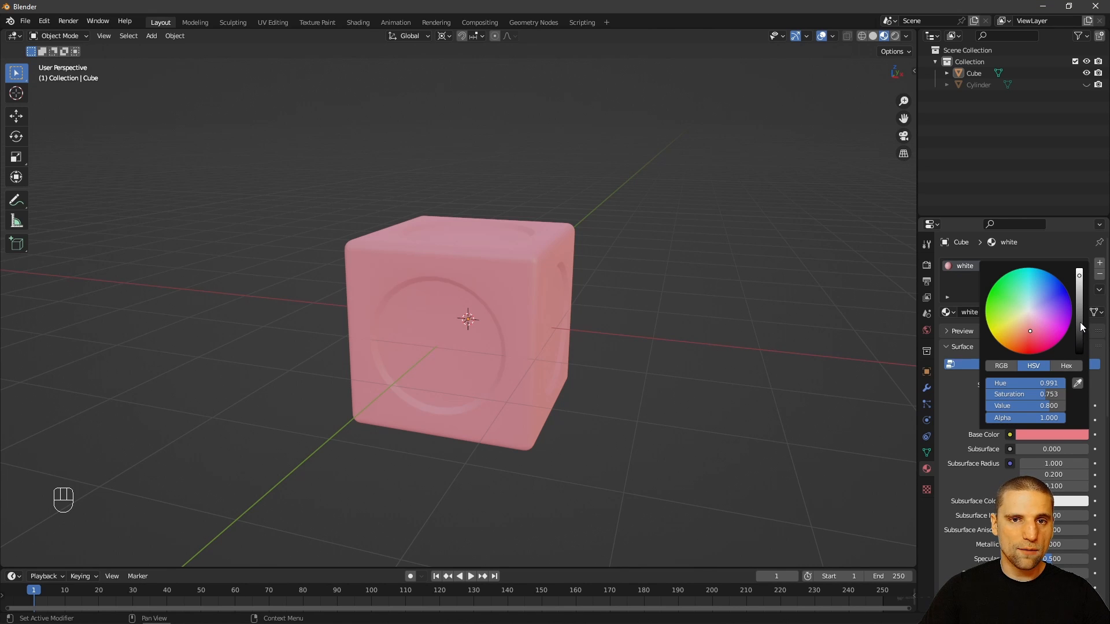
pyautogui.moveTo(1080, 321); pyautogui.dragTo(1079, 353)
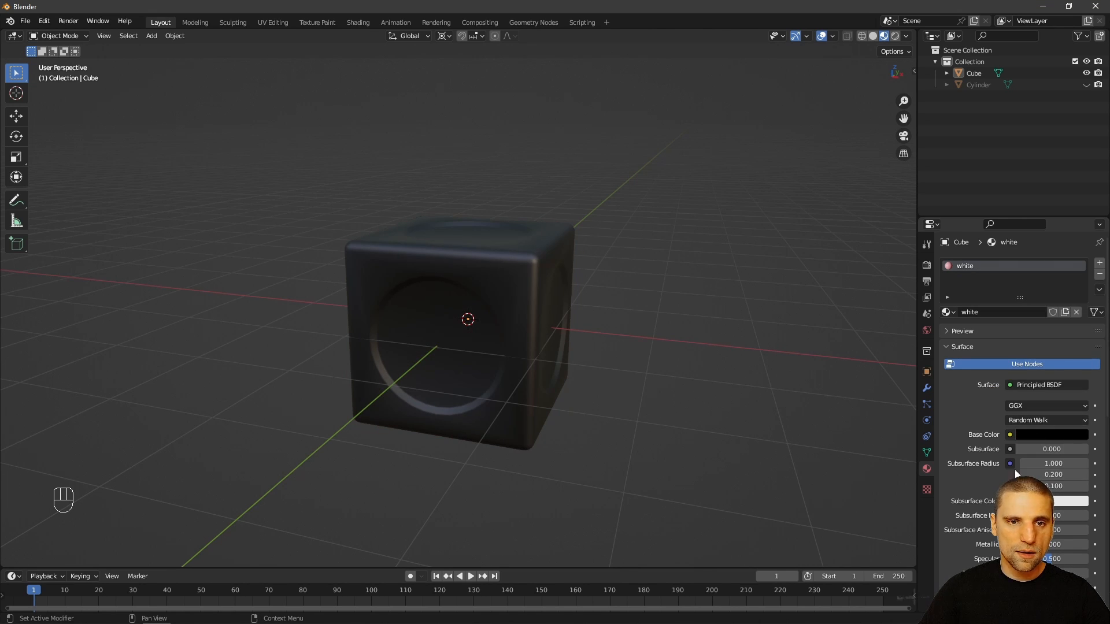
# Step: Raise the white material's base color to full brightness for a pure white
pyautogui.click(1044, 435)
pyautogui.moveTo(1080, 342); pyautogui.dragTo(1080, 244)
# Step: In Edit Mode with face selection, select only the top recess's floor face and grow the selection twice to include its walls
pyautogui.moveTo(760, 365); pyautogui.dragTo(523, 199, button='middle')
pyautogui.press('Tab')
pyautogui.press('3')
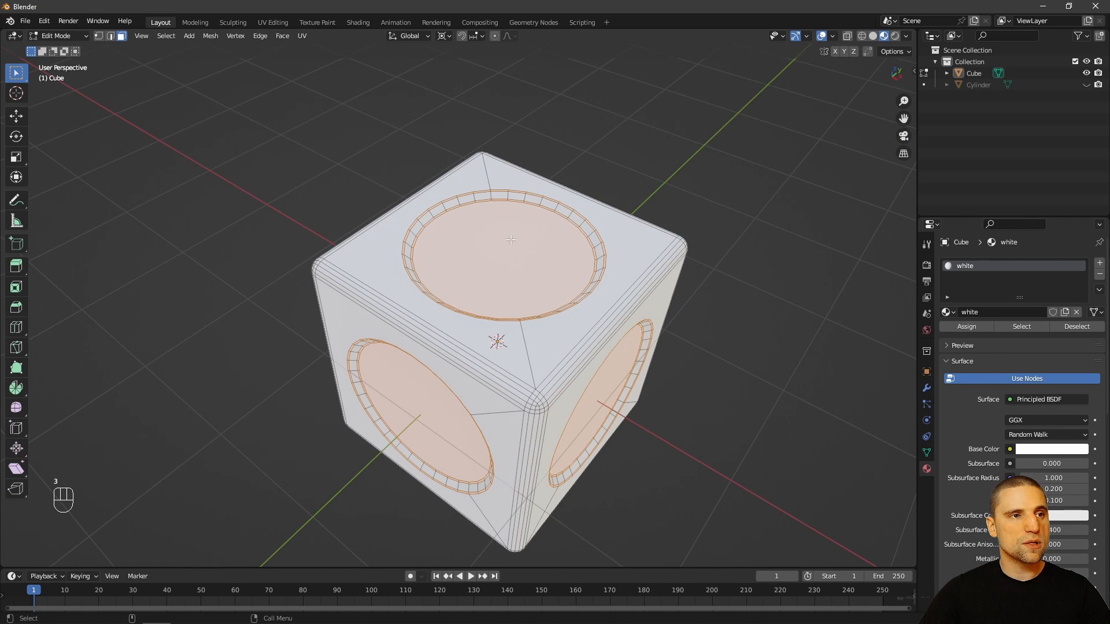
pyautogui.hotkey('alt', 'a')
pyautogui.moveTo(539, 319)
pyautogui.keyDown('alt'); pyautogui.mouseDown()
pyautogui.moveTo(554, 352)
pyautogui.moveTo(565, 268)
pyautogui.moveTo(538, 300)
pyautogui.moveTo(548, 314)
pyautogui.mouseUp(); pyautogui.keyUp('alt')
pyautogui.keyDown('shift'); pyautogui.click(530, 375); pyautogui.keyUp('shift')
pyautogui.scroll(5, 547, 314)
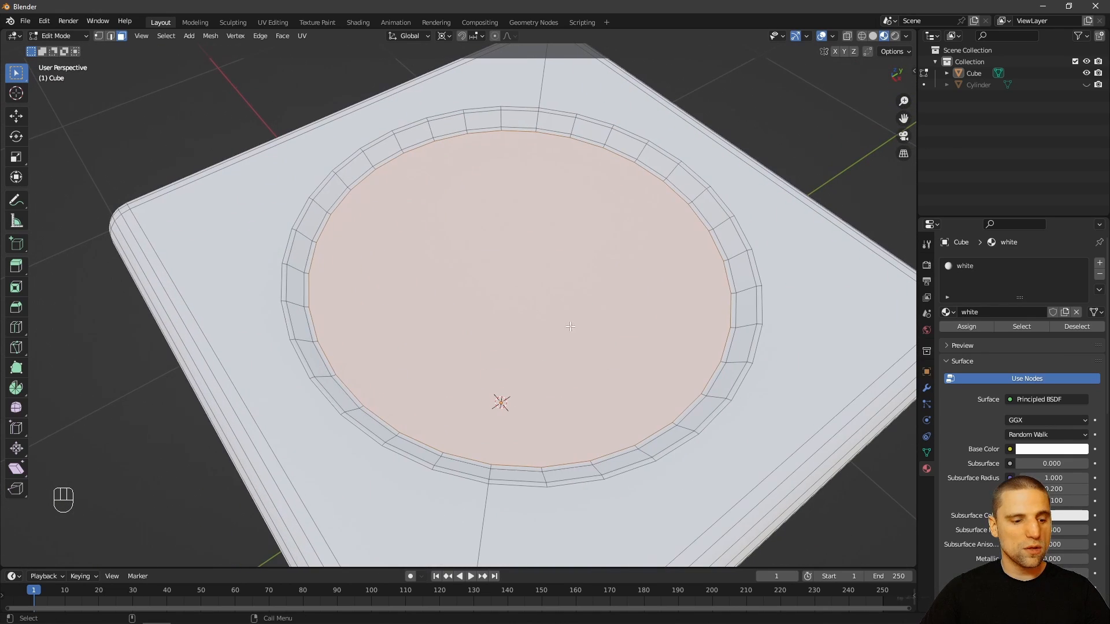
pyautogui.press('ctrl+KP_Add')
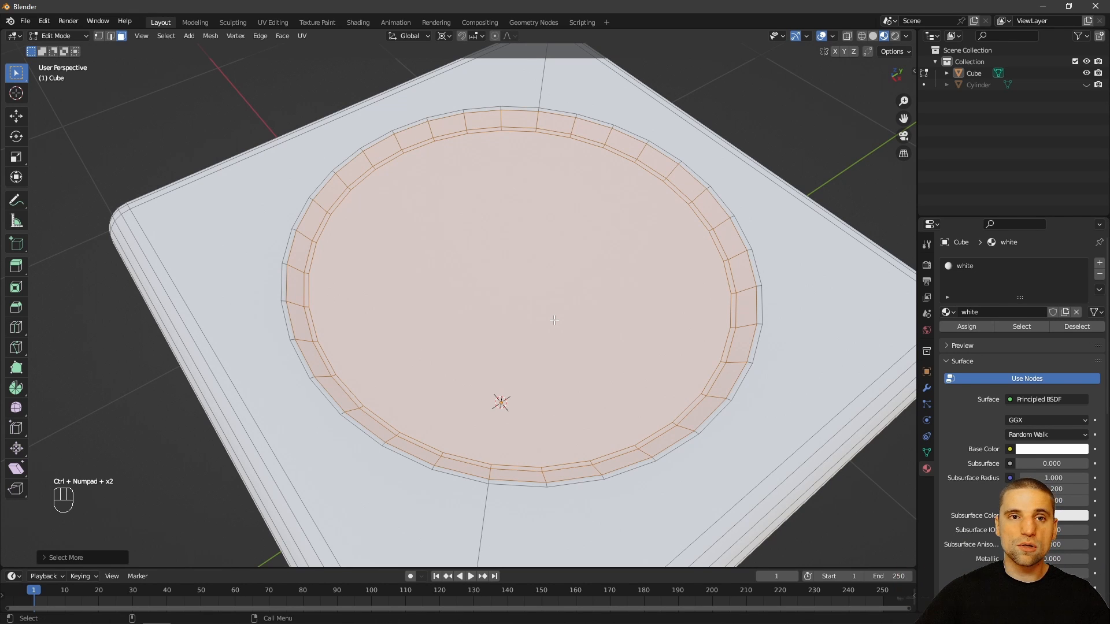
# Step: Add a second material slot to the cube with a new material named "red"
pyautogui.click(1100, 264)
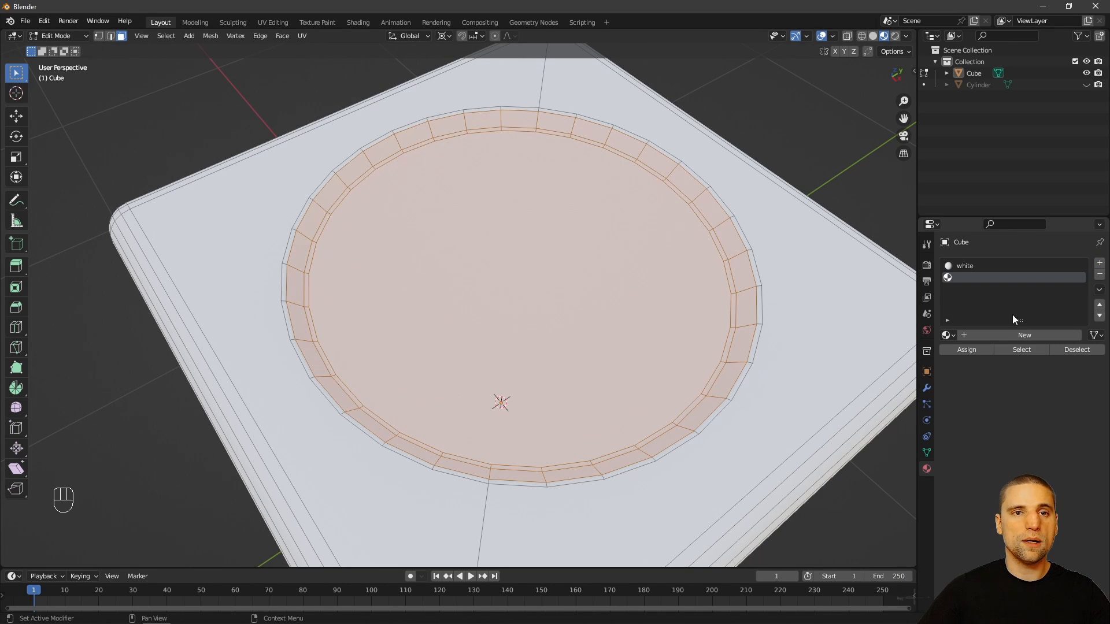
pyautogui.click(1011, 338)
pyautogui.click(957, 335)
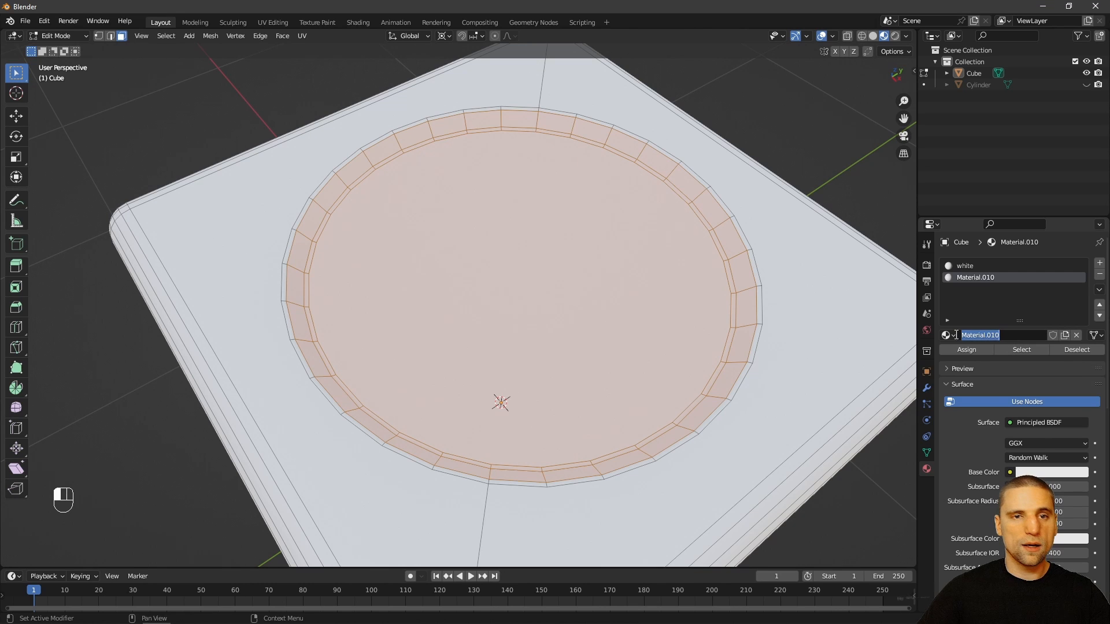
pyautogui.write('red')
pyautogui.press('Return')
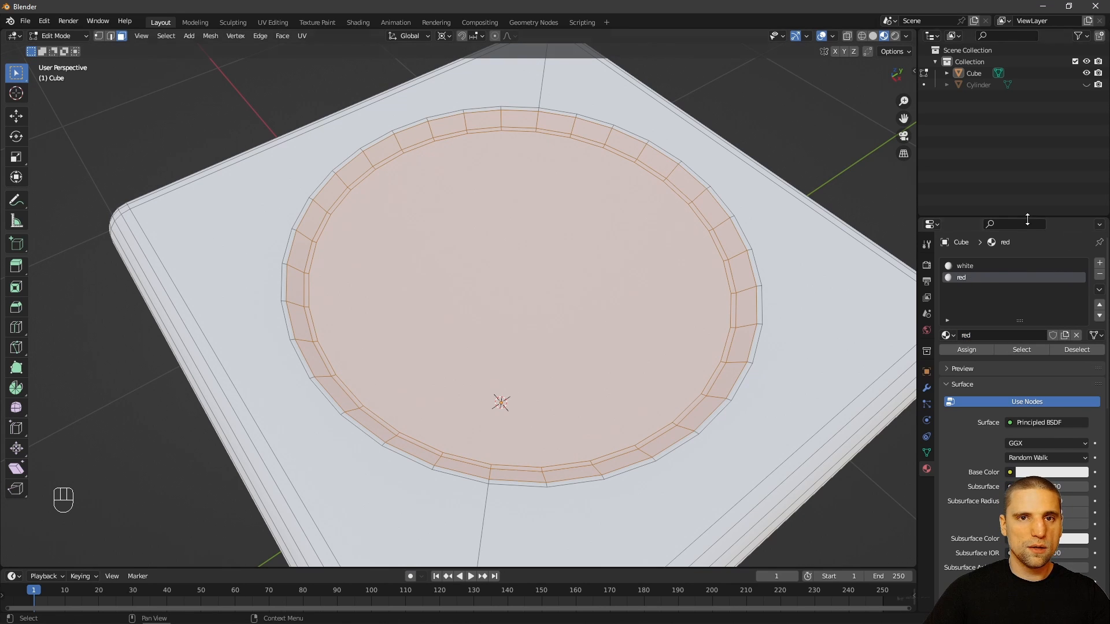
# Step: Add a third material slot with a new material named "blue"
pyautogui.click(1100, 264)
pyautogui.click(985, 335)
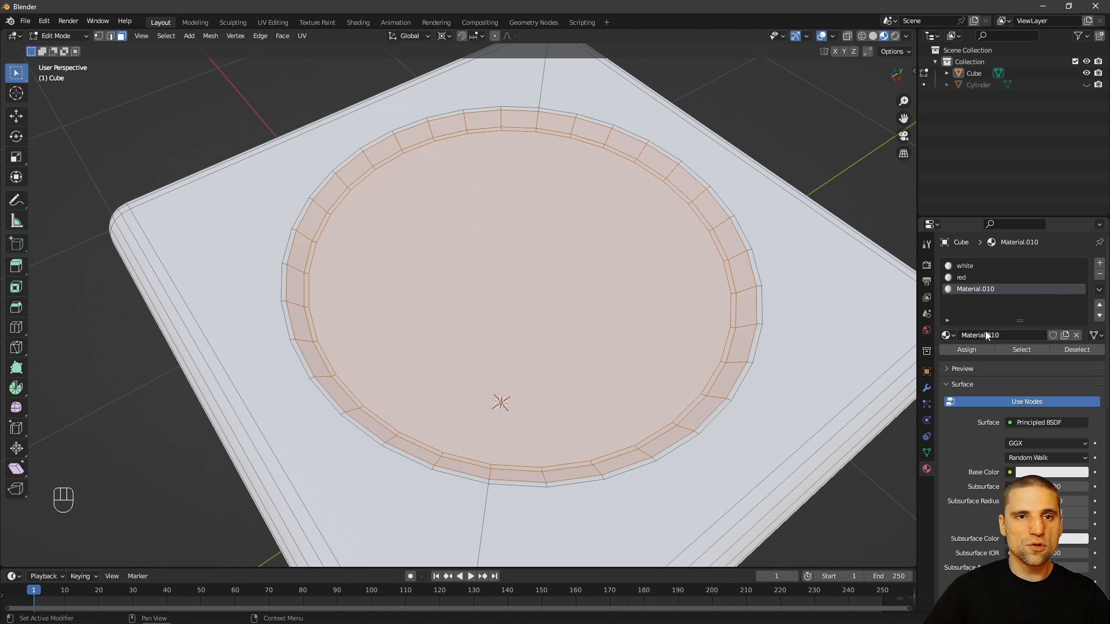
pyautogui.click(1009, 336)
pyautogui.write('blu')
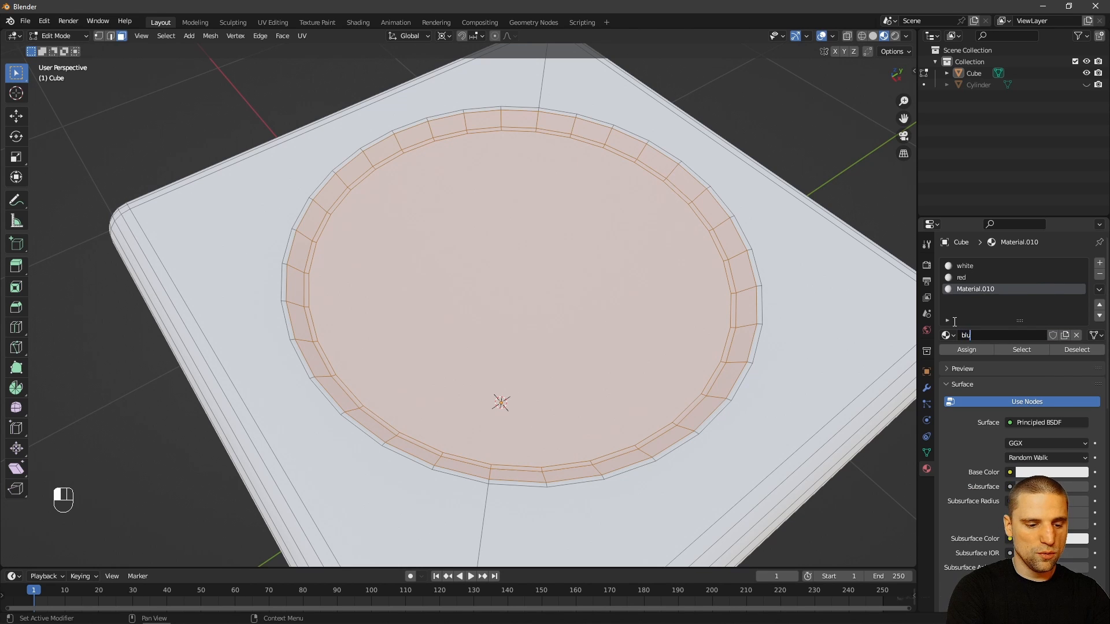
pyautogui.write('e')
pyautogui.press('Return')
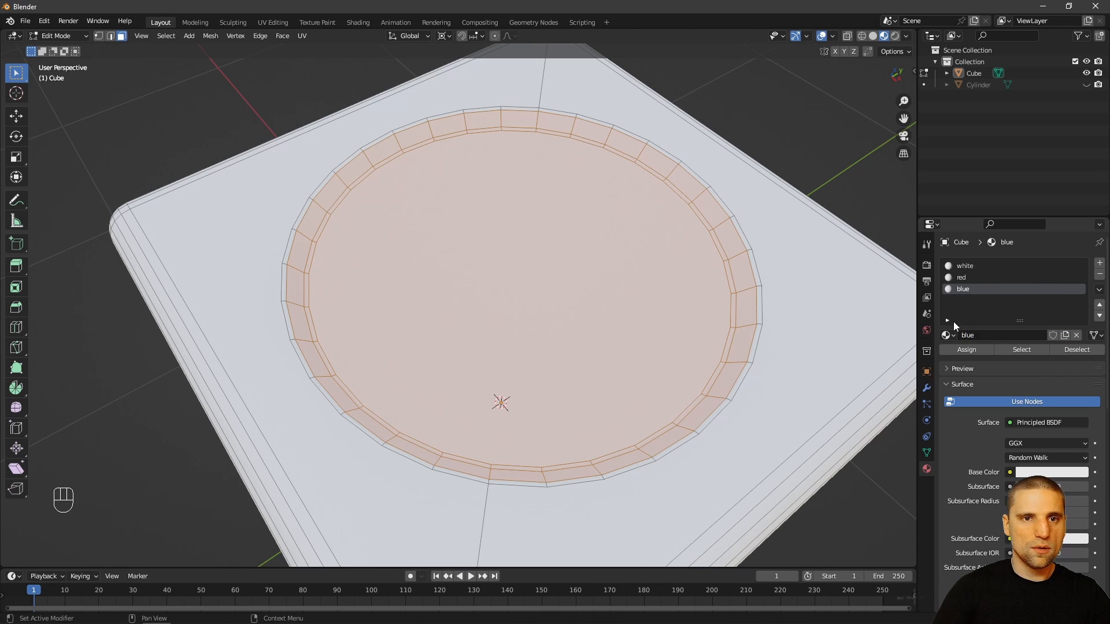
# Step: Add a fourth material slot with a new material named "yellow"
pyautogui.click(1100, 264)
pyautogui.click(993, 338)
pyautogui.click(1005, 338)
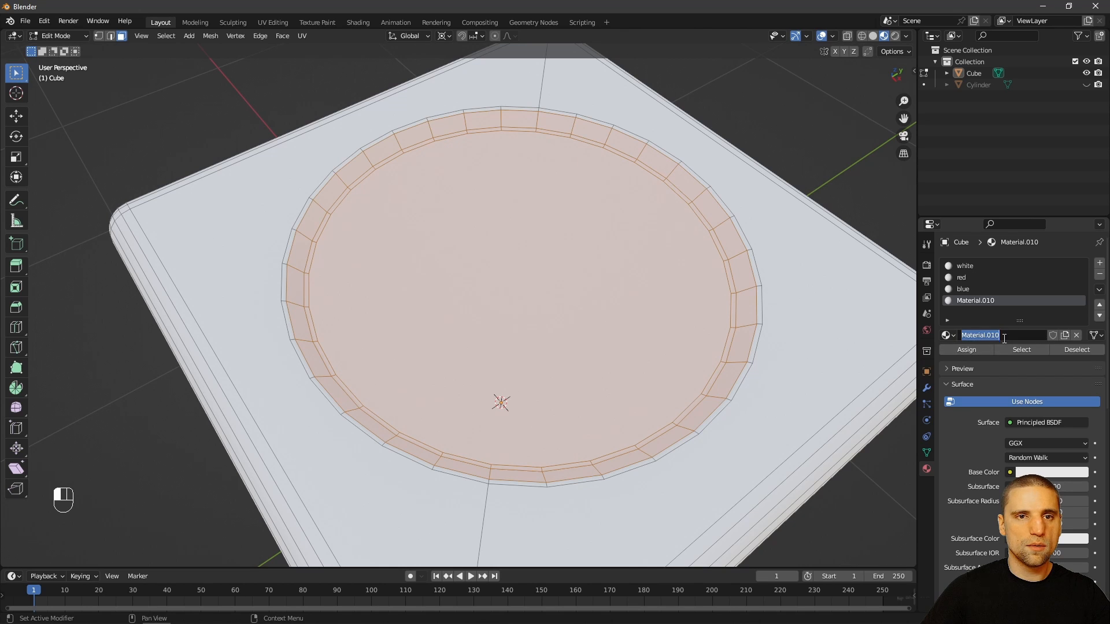
pyautogui.write('yellow')
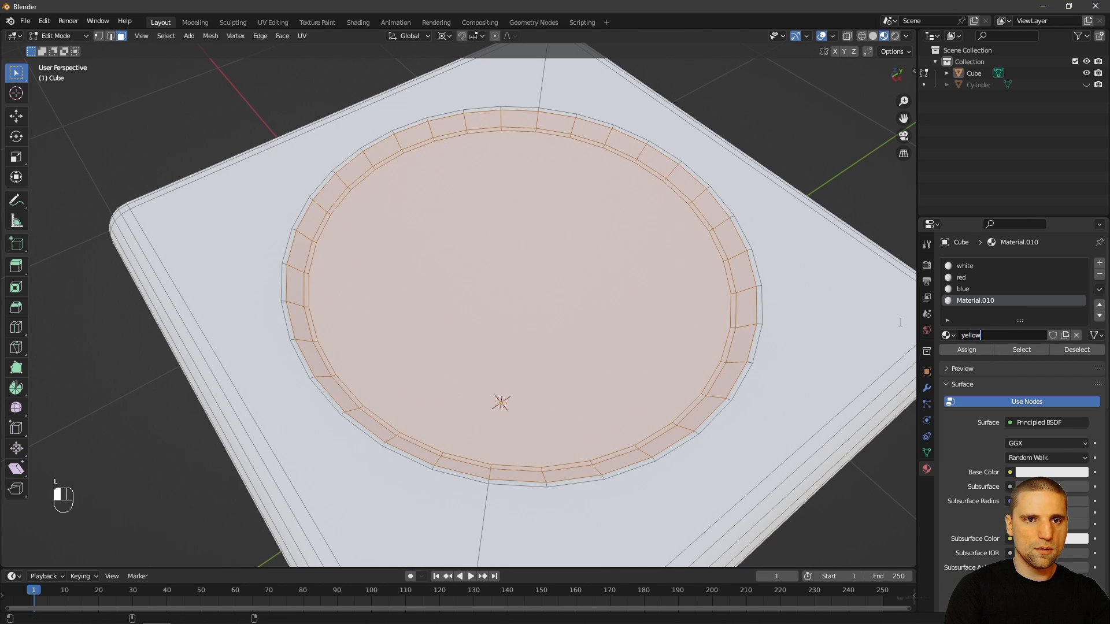
pyautogui.press('Return')
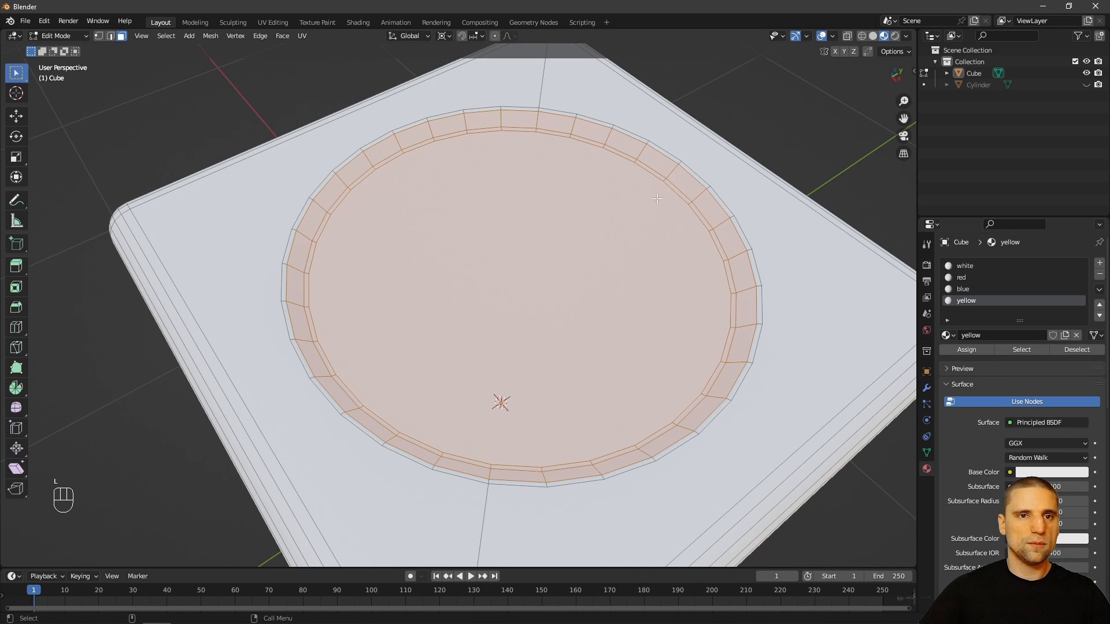
# Step: Set the yellow material's base color to a fully saturated yellow
pyautogui.scroll(-2, 657, 198)
pyautogui.moveTo(641, 222); pyautogui.dragTo(694, 255, button='middle')
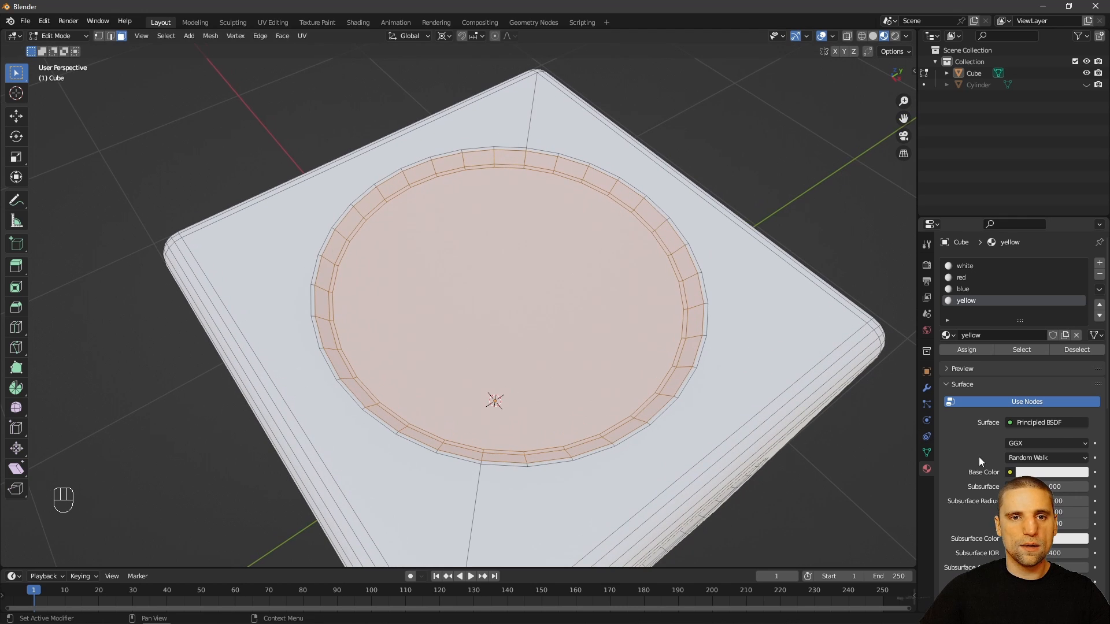
pyautogui.click(1047, 473)
pyautogui.moveTo(1019, 356); pyautogui.dragTo(987, 384)
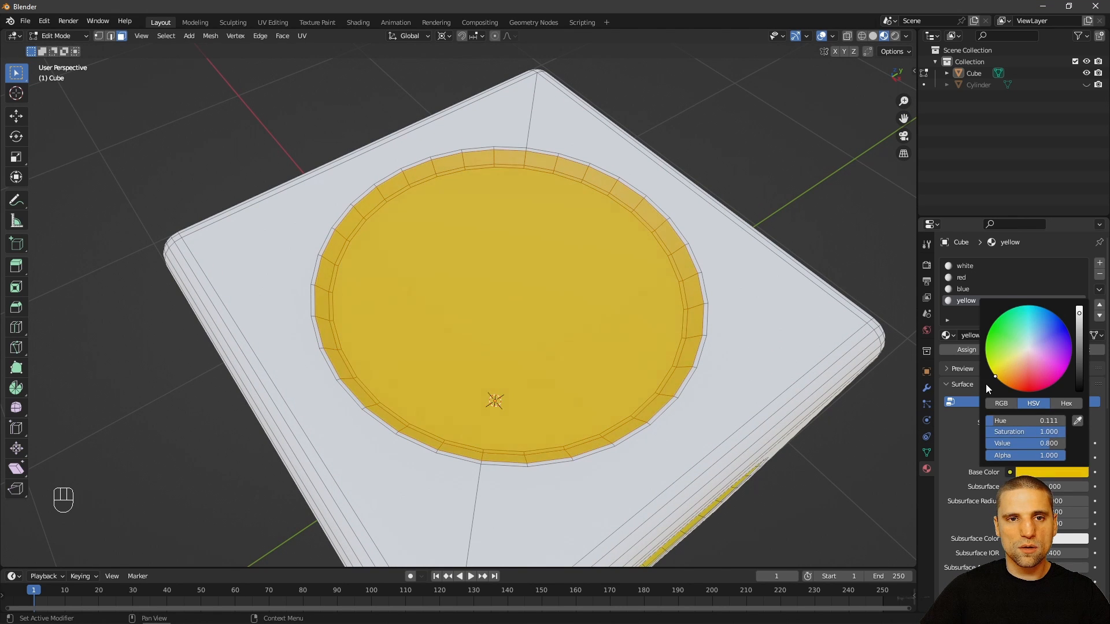
# Step: Set the blue material's base color to a saturated blue with a hue of about 0.666
pyautogui.click(963, 288)
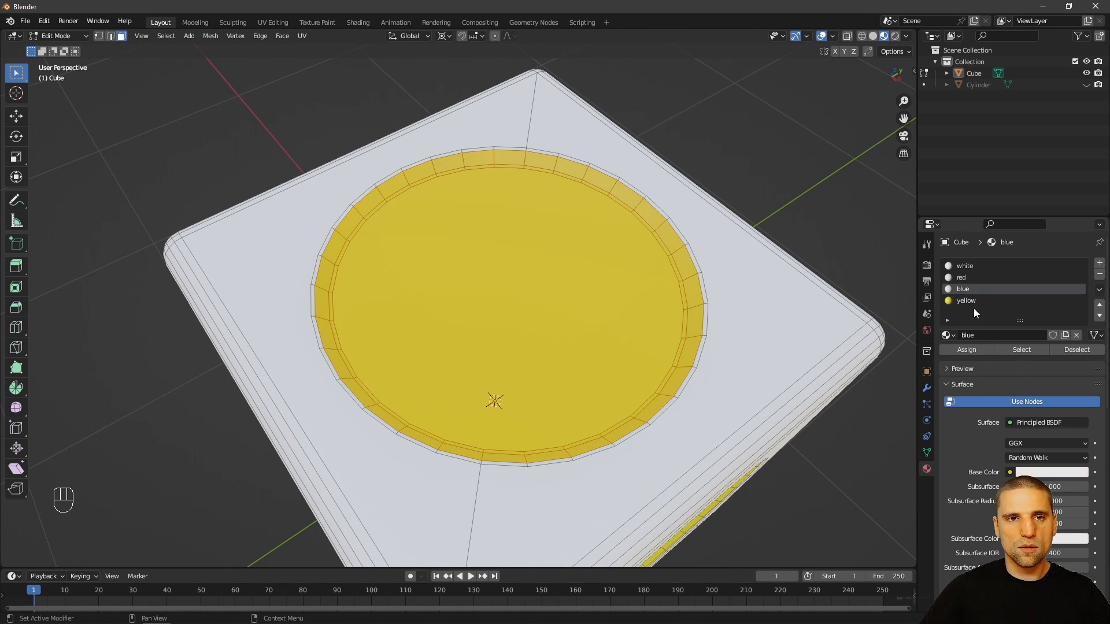
pyautogui.click(1047, 473)
pyautogui.moveTo(1050, 338); pyautogui.dragTo(1067, 329)
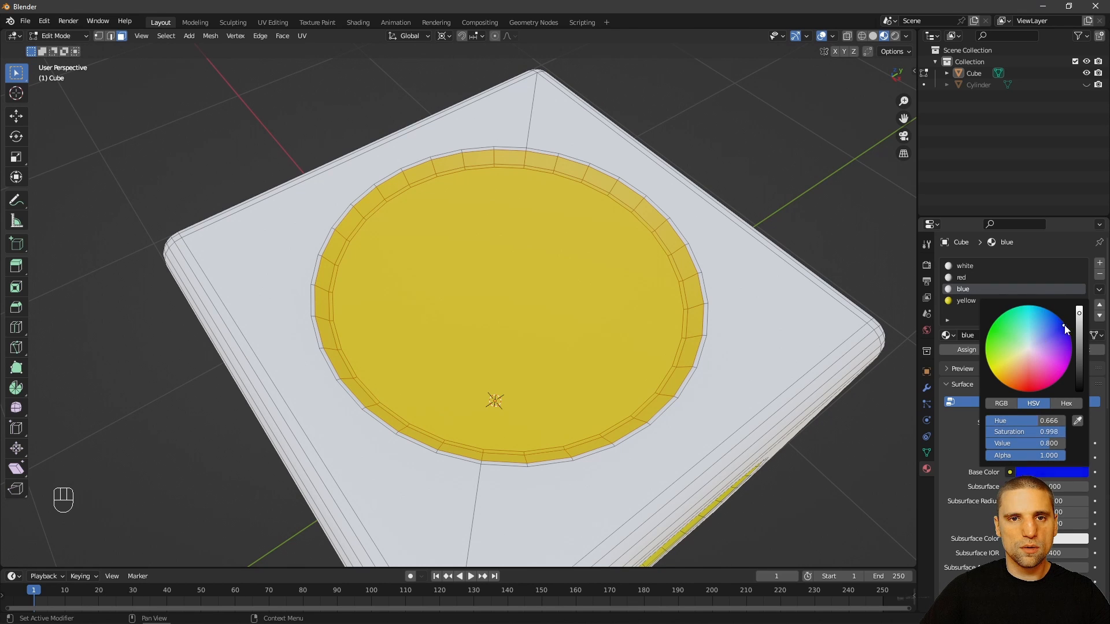
# Step: Set the red material's base color to a saturated pure red
pyautogui.click(972, 278)
pyautogui.click(1060, 476)
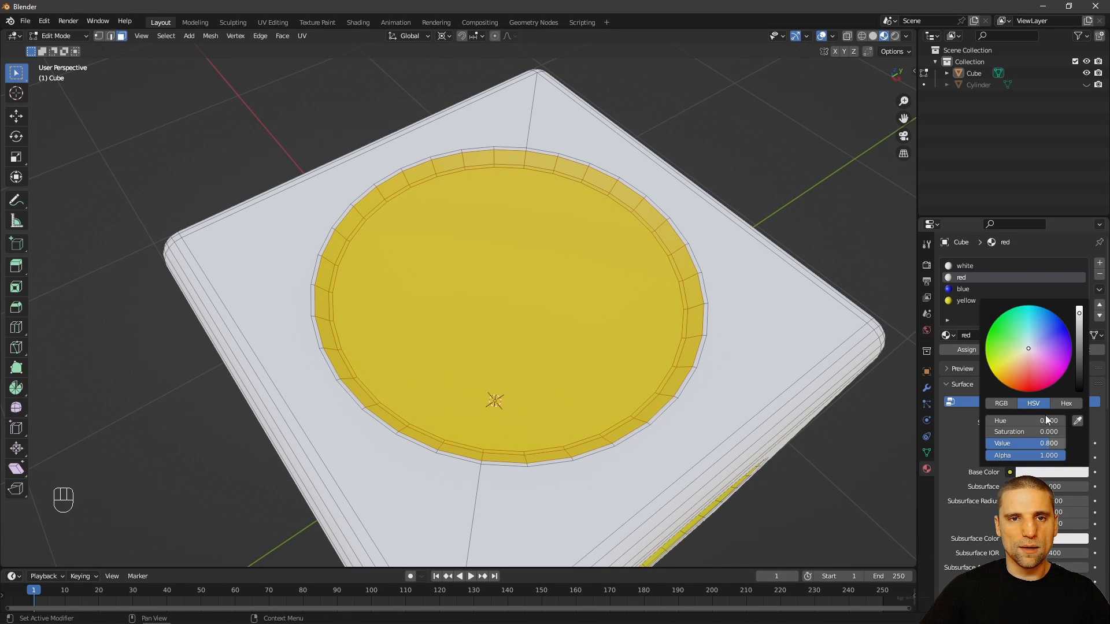
pyautogui.click(1026, 371)
pyautogui.click(1026, 407)
# Step: Assign the red material to the floors and walls of the top recess and the opposite bottom recess, growing the floor selection twice
pyautogui.scroll(-3, 769, 493)
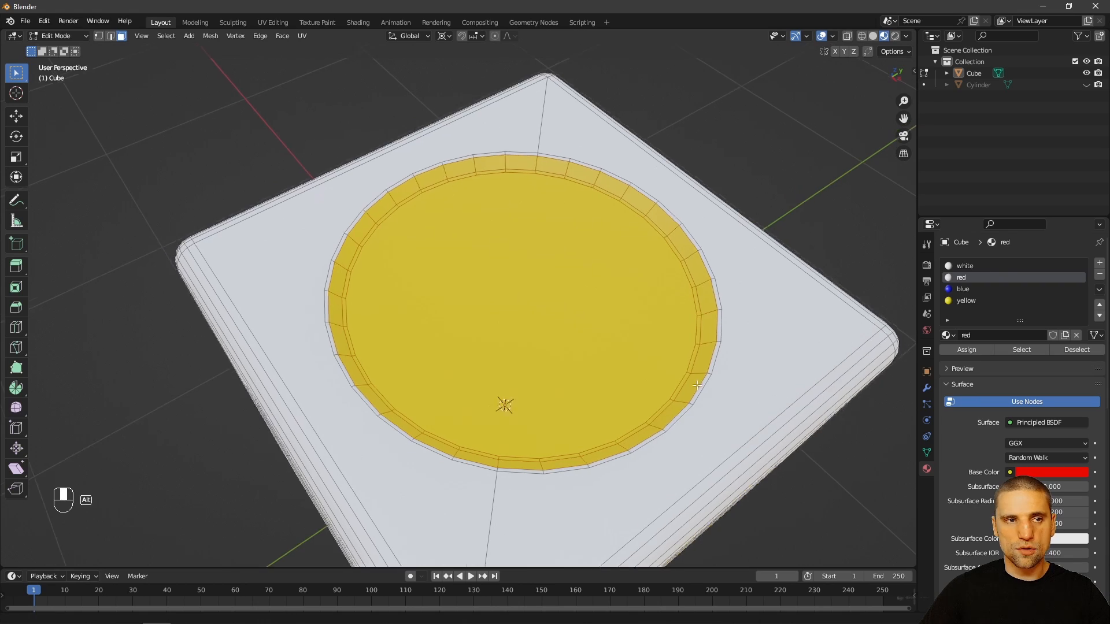
pyautogui.moveTo(770, 493); pyautogui.dragTo(645, 322, button='middle')
pyautogui.keyDown('alt'); pyautogui.moveTo(644, 321); pyautogui.dragTo(625, 323, button='right'); pyautogui.keyUp('alt')
pyautogui.keyDown('alt'); pyautogui.moveTo(624, 324); pyautogui.dragTo(559, 292); pyautogui.keyUp('alt')
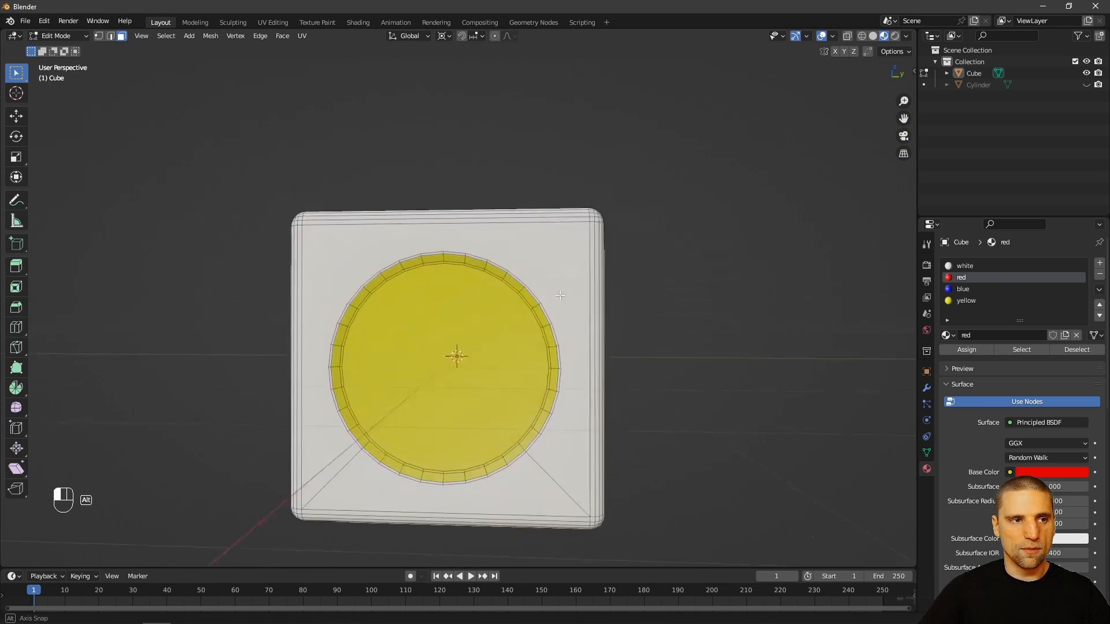
pyautogui.keyDown('alt'); pyautogui.moveTo(560, 293); pyautogui.dragTo(558, 287); pyautogui.keyUp('alt')
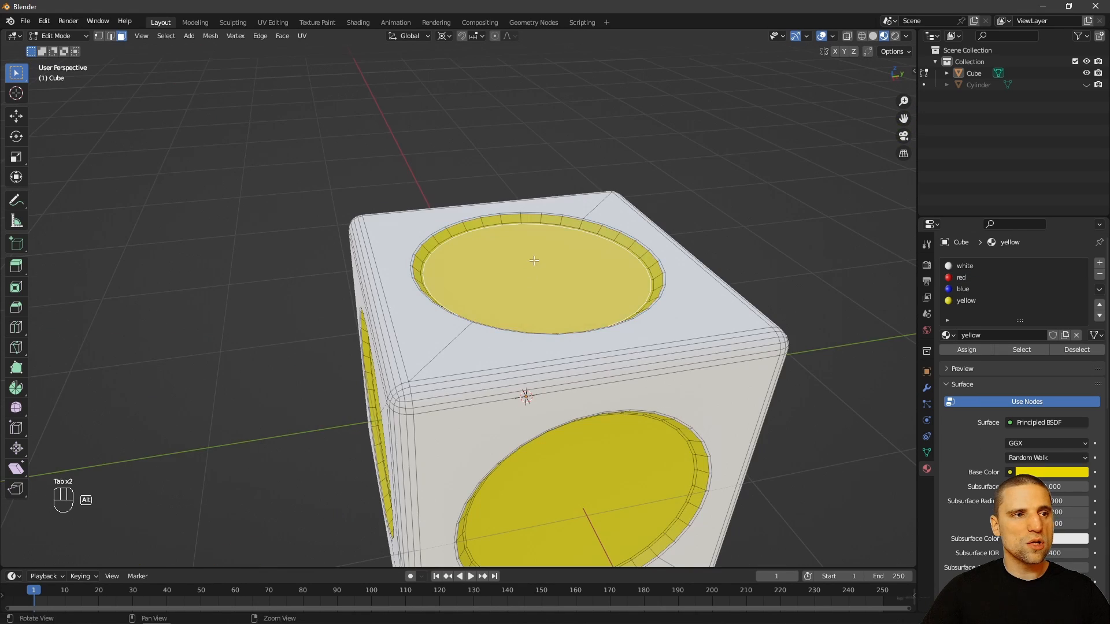
pyautogui.keyDown('alt'); pyautogui.moveTo(480, 359); pyautogui.dragTo(517, 364, button='right'); pyautogui.keyUp('alt')
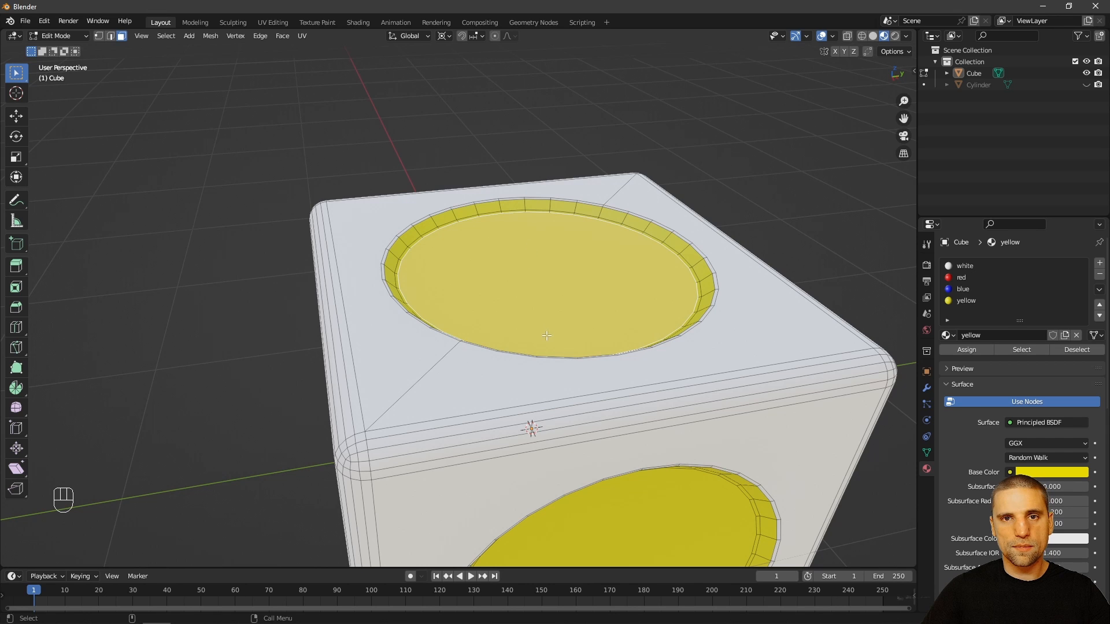
pyautogui.keyDown('alt'); pyautogui.moveTo(532, 251); pyautogui.dragTo(545, 217); pyautogui.keyUp('alt')
pyautogui.keyDown('alt'); pyautogui.moveTo(546, 217); pyautogui.dragTo(545, 225, button='middle'); pyautogui.keyUp('alt')
pyautogui.keyDown('alt'); pyautogui.moveTo(545, 225); pyautogui.dragTo(552, 267); pyautogui.keyUp('alt')
pyautogui.scroll(-3, 588, 328)
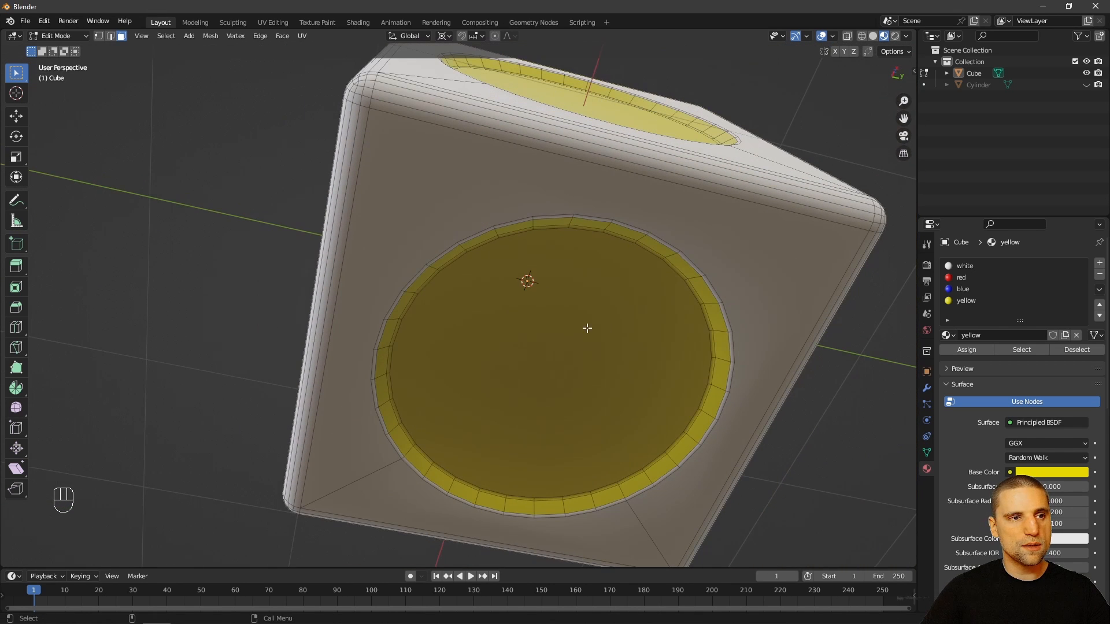
pyautogui.keyDown('shift'); pyautogui.click(591, 337); pyautogui.keyUp('shift')
pyautogui.click(962, 279)
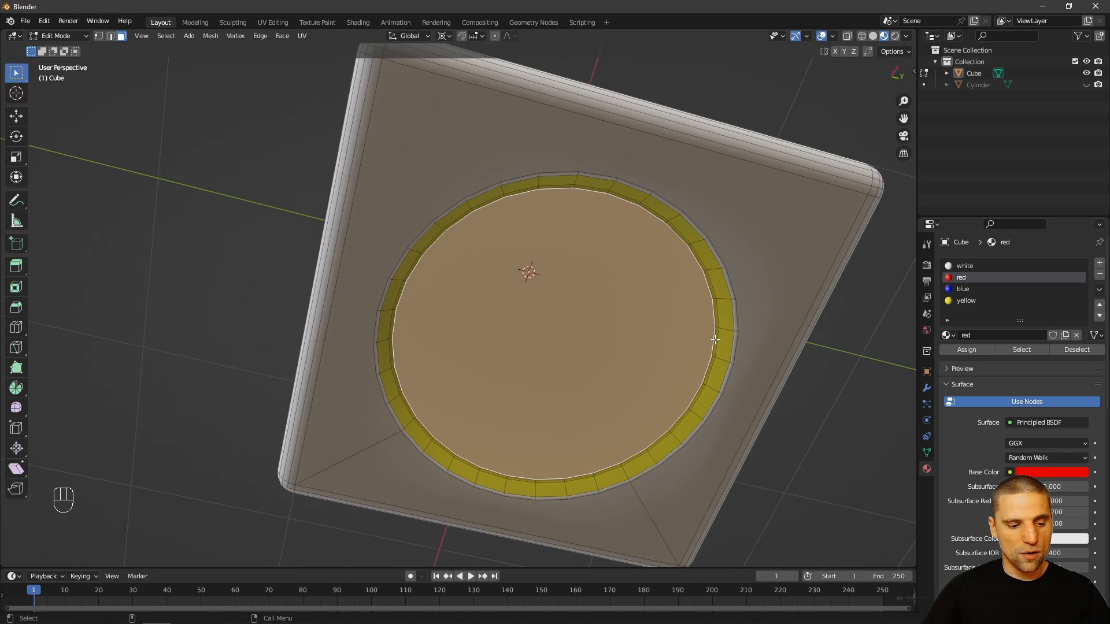
pyautogui.press('ctrl+KP_Add')
pyautogui.press('ctrl+KP_Add')
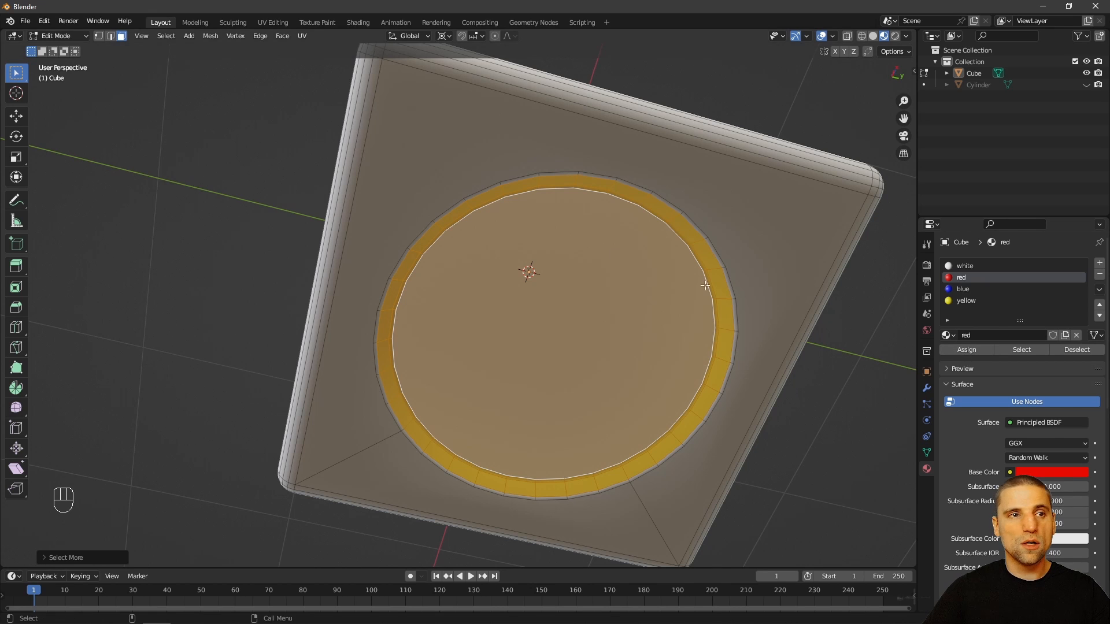
pyautogui.click(960, 349)
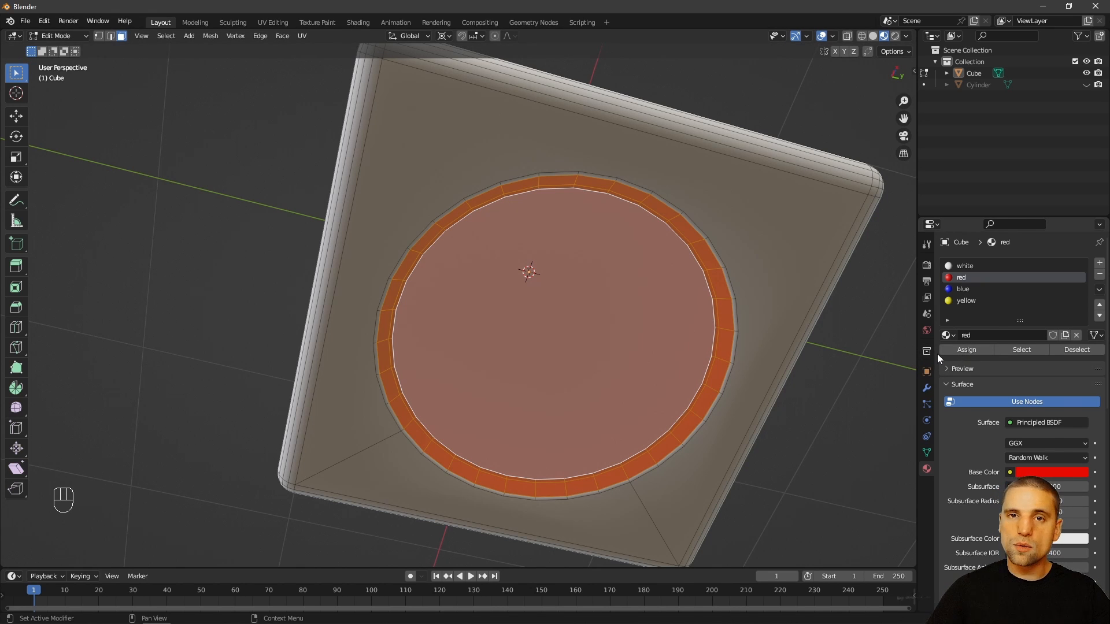
# Step: Assign the blue material to the floors and walls of one opposite pair of yellow side recesses, growing the floor selection twice, and return to Object Mode
pyautogui.moveTo(670, 294); pyautogui.dragTo(533, 273, button='middle')
pyautogui.click(539, 281)
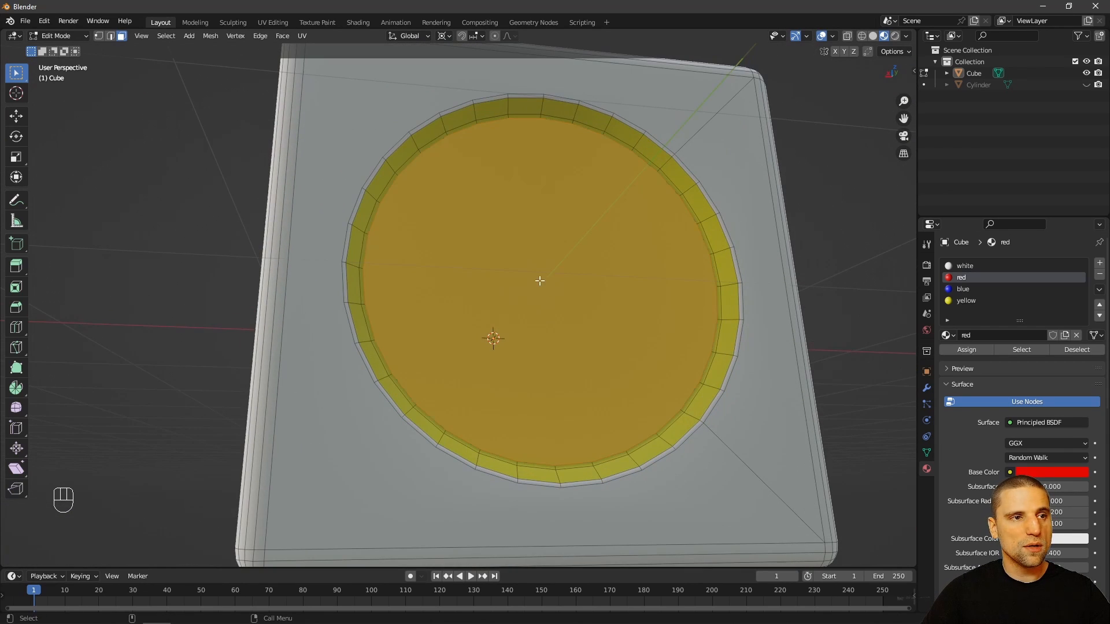
pyautogui.moveTo(499, 337); pyautogui.dragTo(550, 341, button='middle')
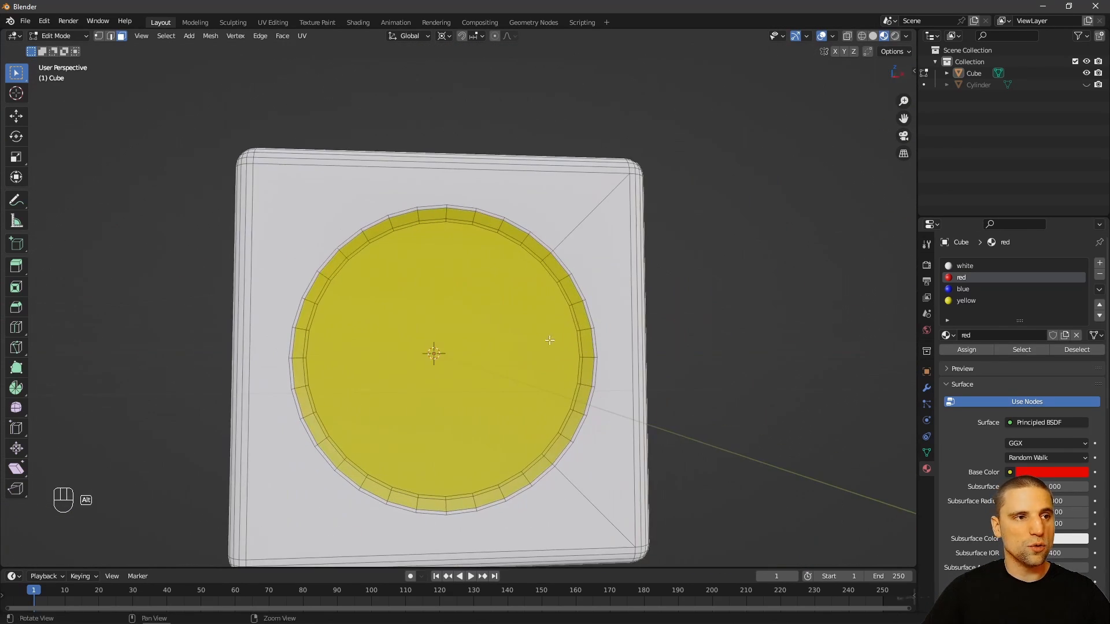
pyautogui.keyDown('shift'); pyautogui.click(469, 345); pyautogui.keyUp('shift')
pyautogui.moveTo(469, 345); pyautogui.dragTo(560, 354, button='middle')
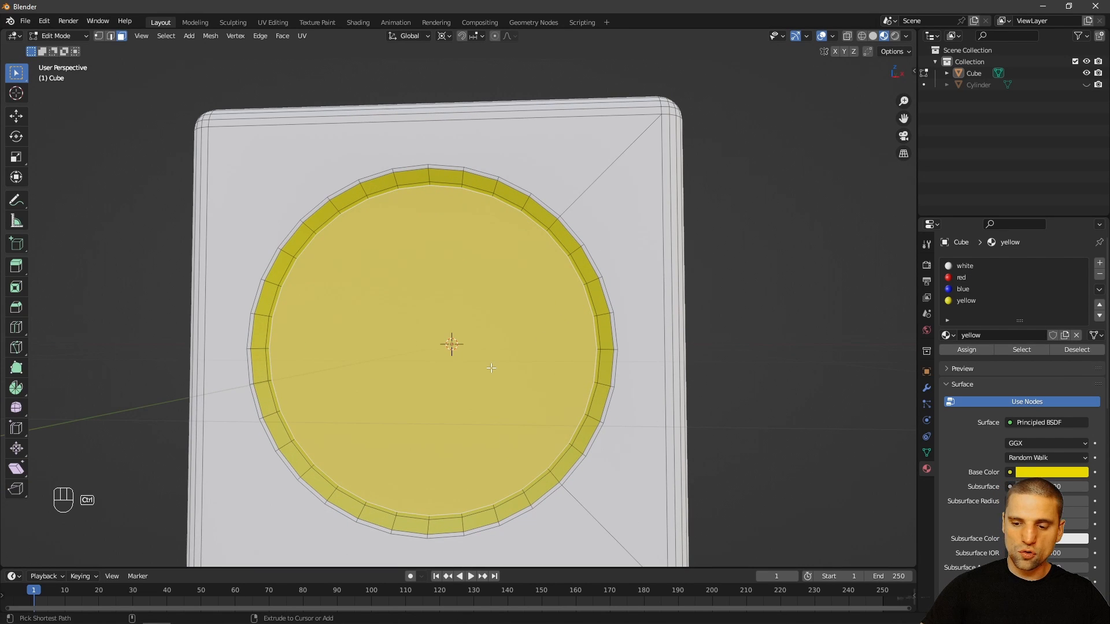
pyautogui.press('ctrl+KP_Add')
pyautogui.press('ctrl+KP_Add')
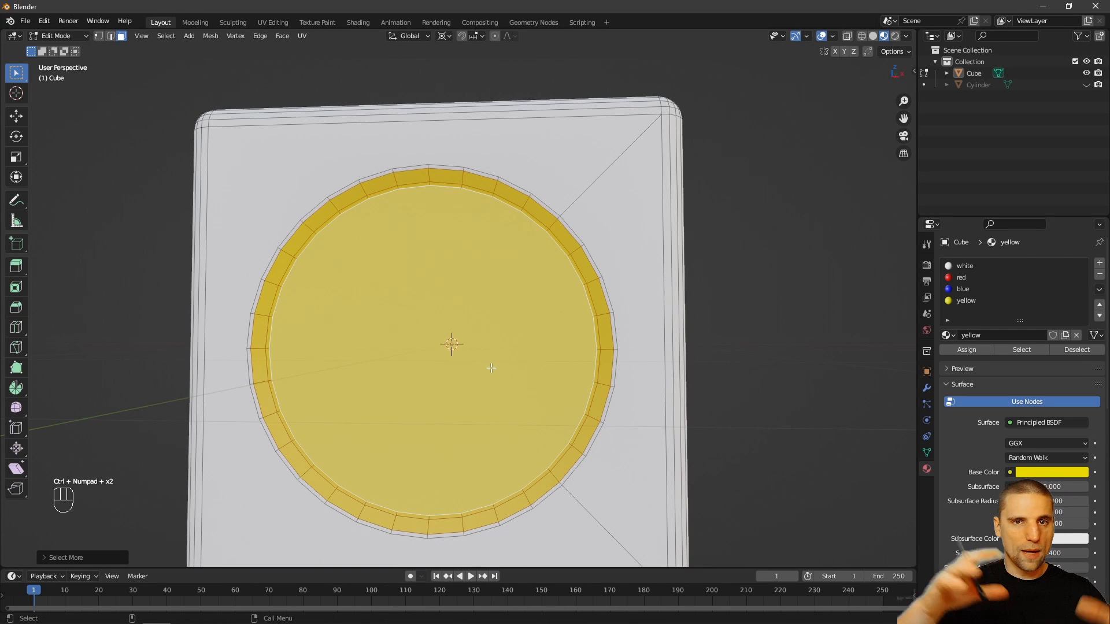
pyautogui.click(962, 290)
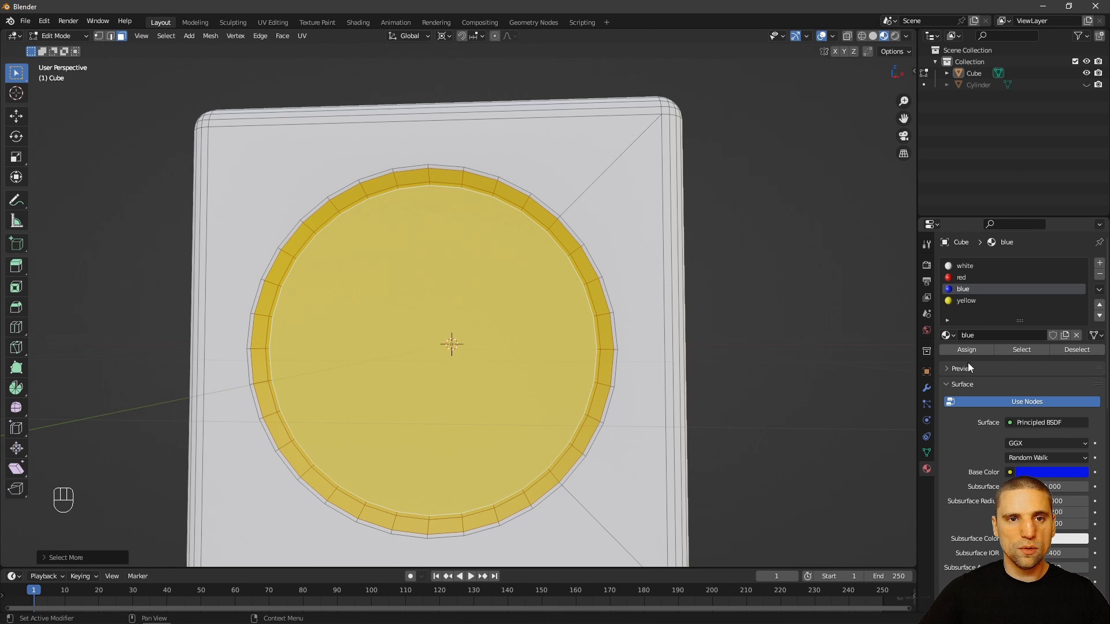
pyautogui.click(971, 349)
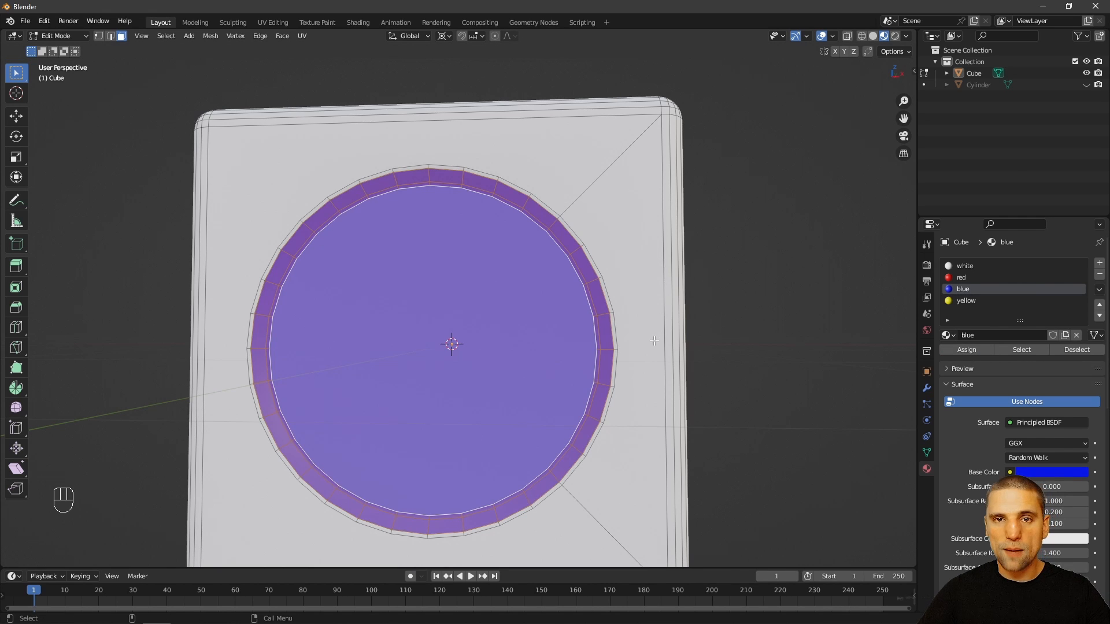
pyautogui.press('Tab')
# Step: Examine the red, blue and yellow recesses of the cube from several sides
pyautogui.scroll(-6, 807, 287)
pyautogui.moveTo(807, 287); pyautogui.dragTo(594, 308, button='middle')
pyautogui.keyDown('alt'); pyautogui.moveTo(594, 308); pyautogui.dragTo(526, 312); pyautogui.keyUp('alt')
pyautogui.keyDown('alt'); pyautogui.moveTo(634, 310); pyautogui.dragTo(626, 340, button='right'); pyautogui.keyUp('alt')
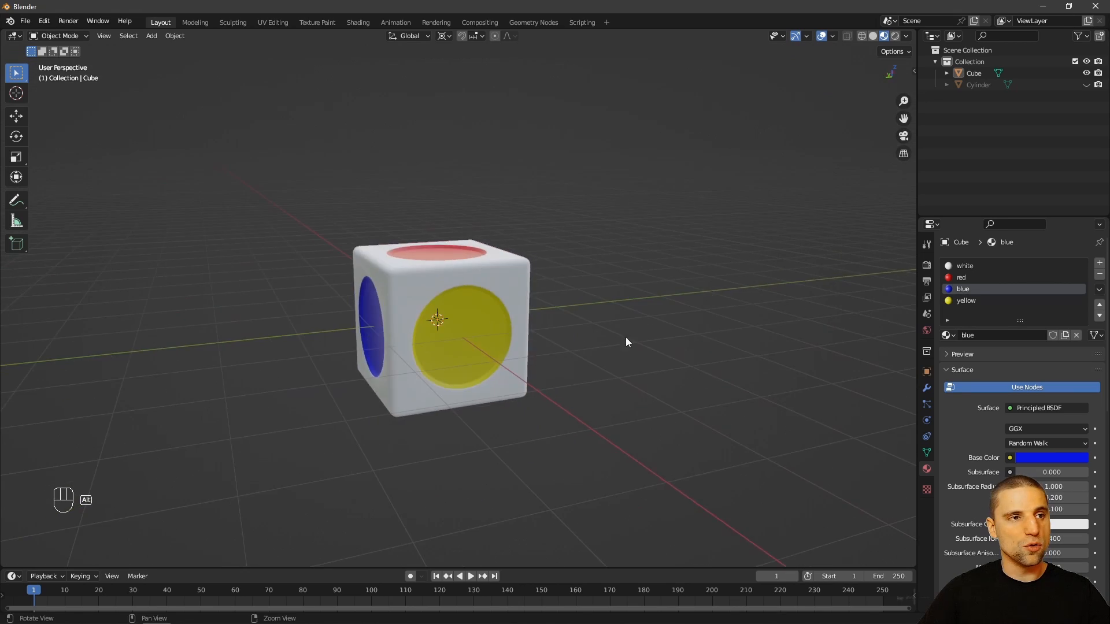
pyautogui.keyDown('alt'); pyautogui.moveTo(626, 340); pyautogui.dragTo(454, 370); pyautogui.keyUp('alt')
pyautogui.keyDown('alt'); pyautogui.moveTo(579, 383); pyautogui.dragTo(625, 402); pyautogui.keyUp('alt')
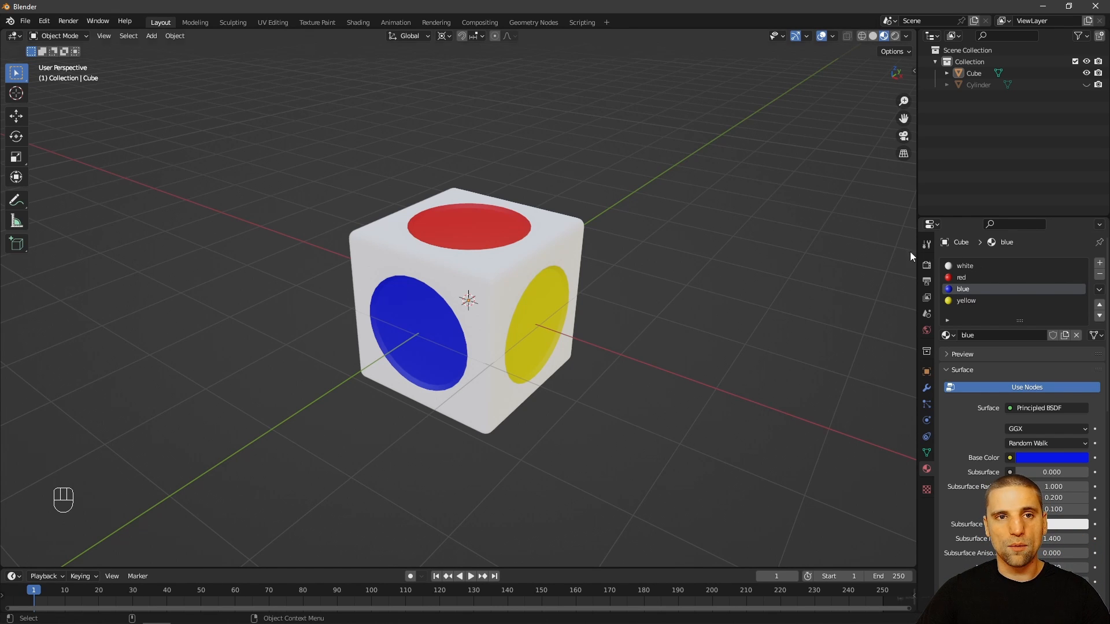
# Step: Make the white material glossier by setting its roughness to about 0.189
pyautogui.click(969, 266)
pyautogui.scroll(2, 621, 301)
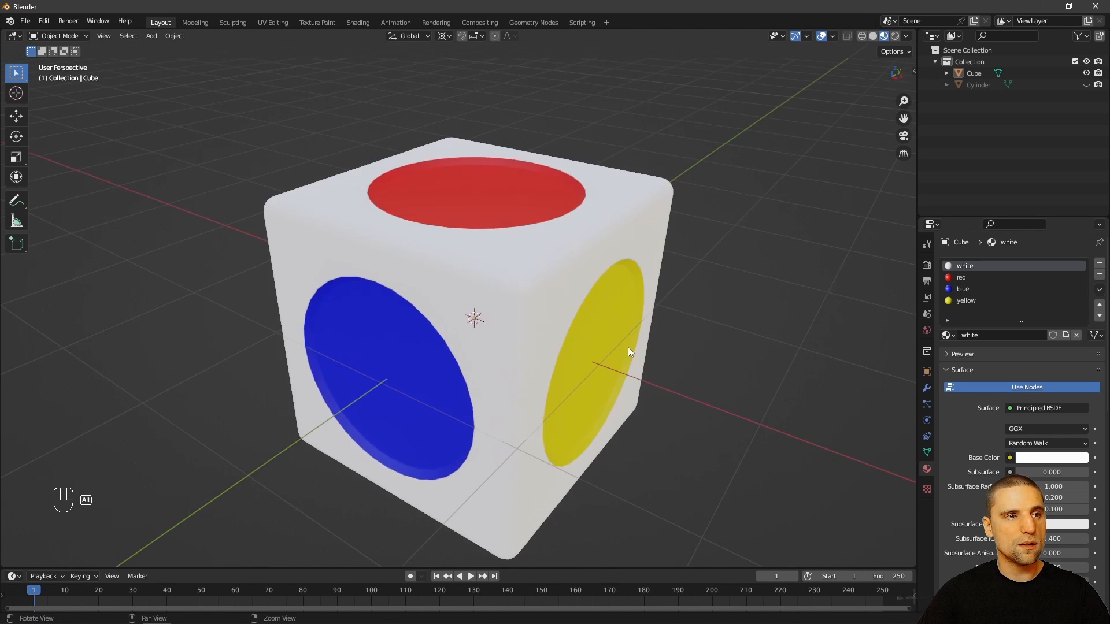
pyautogui.keyDown('alt'); pyautogui.moveTo(629, 351); pyautogui.dragTo(1020, 416); pyautogui.keyUp('alt')
pyautogui.scroll(-10, 1000, 358)
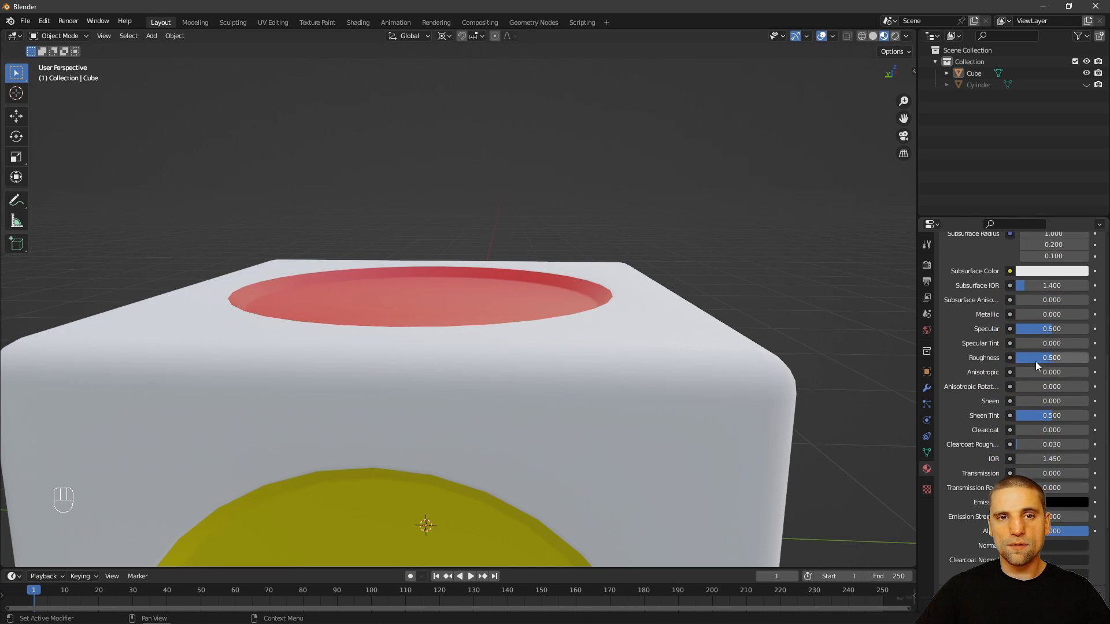
pyautogui.moveTo(1046, 358); pyautogui.dragTo(868, 355)
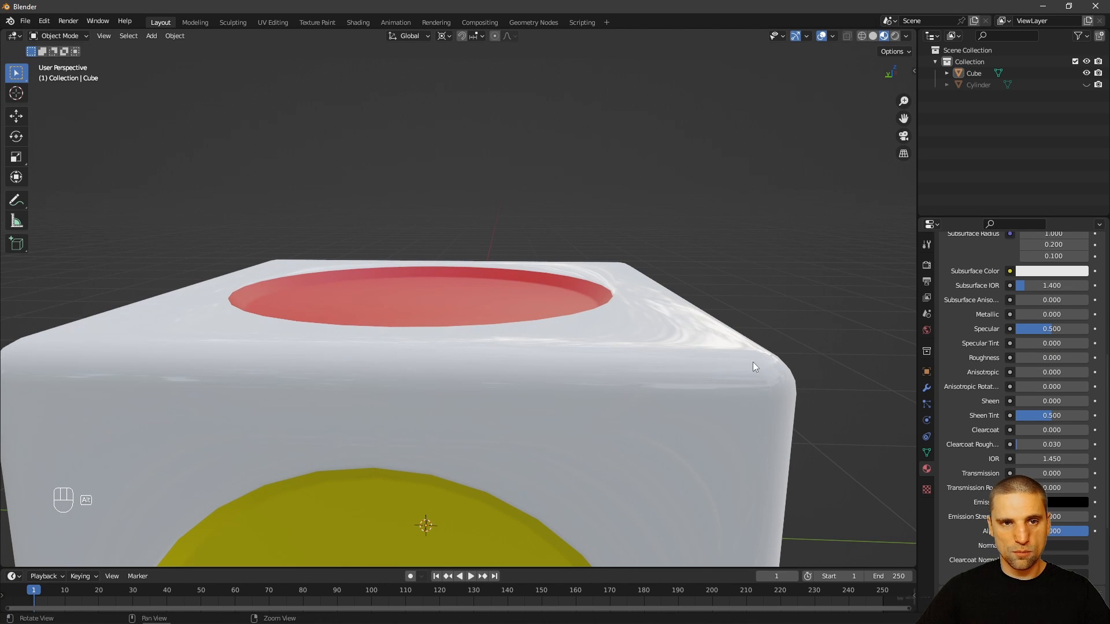
pyautogui.keyDown('alt'); pyautogui.moveTo(753, 362); pyautogui.dragTo(743, 398); pyautogui.keyUp('alt')
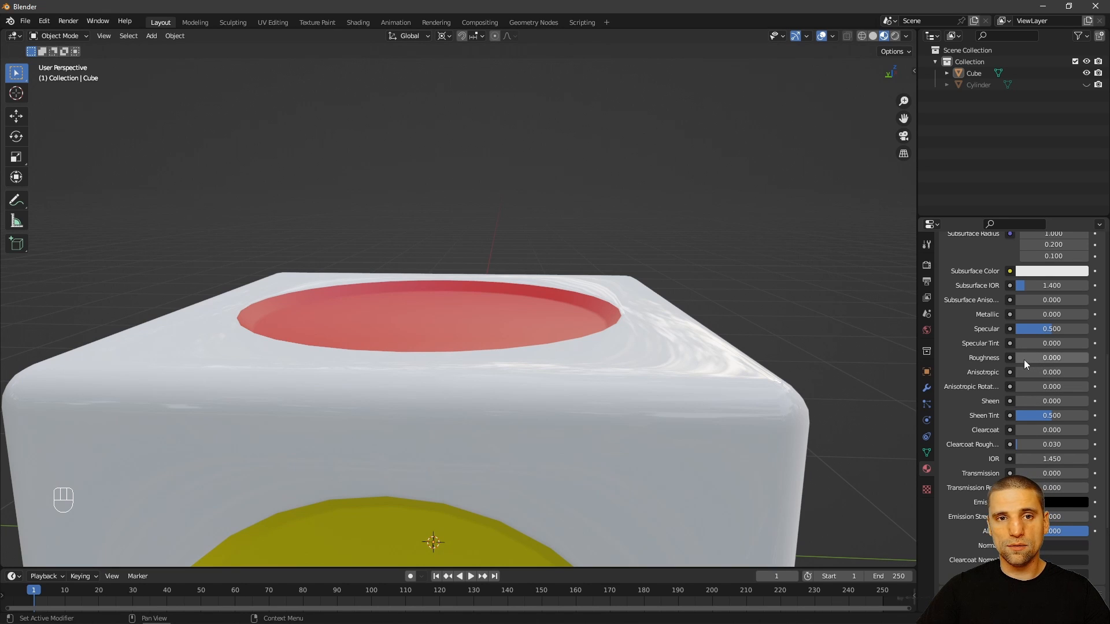
pyautogui.moveTo(1025, 360); pyautogui.dragTo(1053, 358)
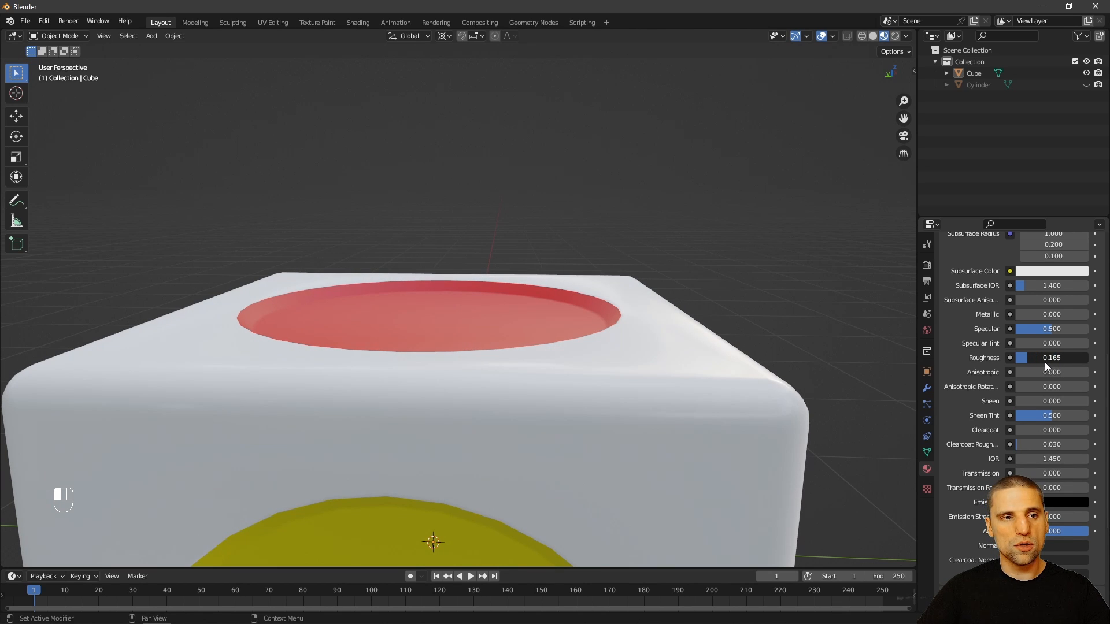
pyautogui.moveTo(1046, 362); pyautogui.dragTo(1046, 363)
pyautogui.keyDown('alt'); pyautogui.moveTo(792, 316); pyautogui.dragTo(763, 307); pyautogui.keyUp('alt')
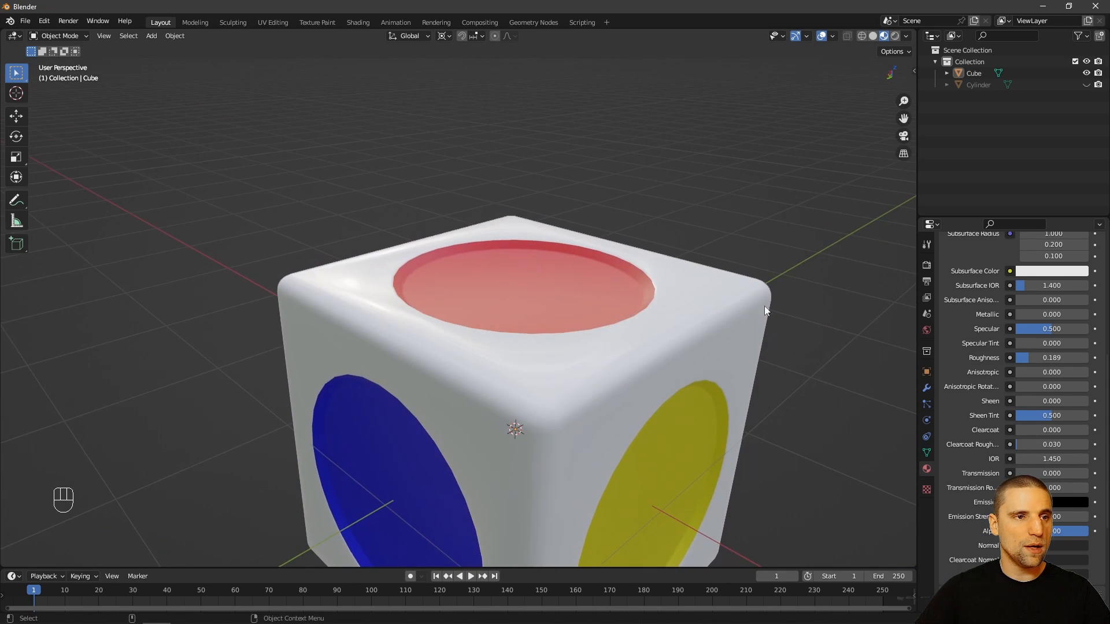
# Step: Move the cube straight up along Z with increment snapping so its bottom face rests on the ground grid
pyautogui.scroll(-5, 684, 322)
pyautogui.keyDown('alt'); pyautogui.moveTo(696, 329); pyautogui.dragTo(651, 348); pyautogui.keyUp('alt')
pyautogui.click(584, 293)
pyautogui.press('space')
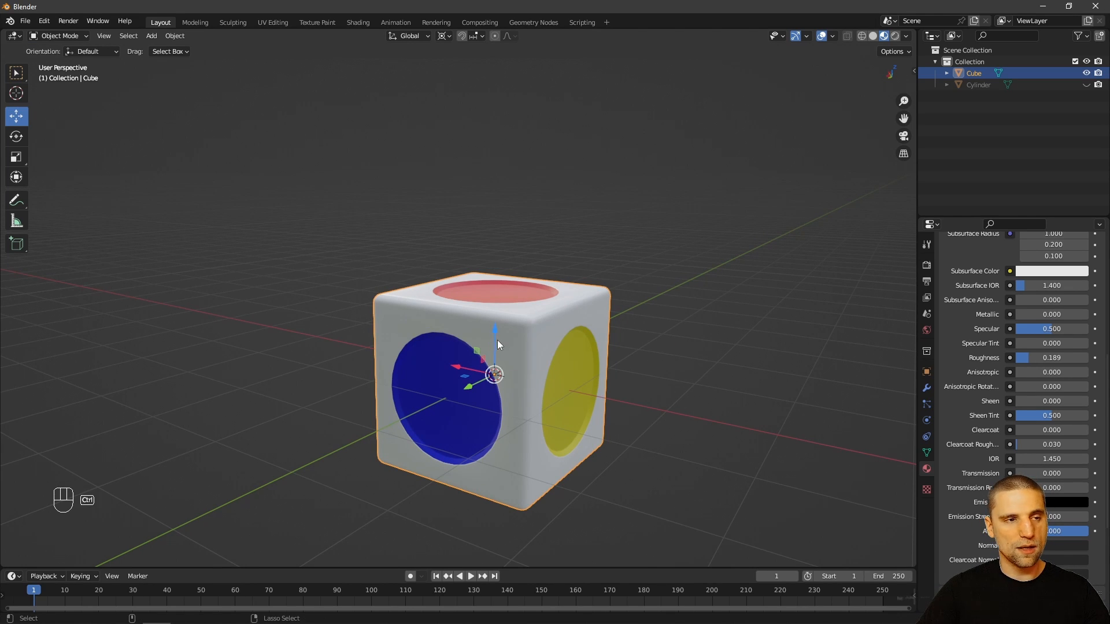
pyautogui.keyDown('ctrl'); pyautogui.moveTo(496, 332); pyautogui.dragTo(503, 273); pyautogui.keyUp('ctrl')
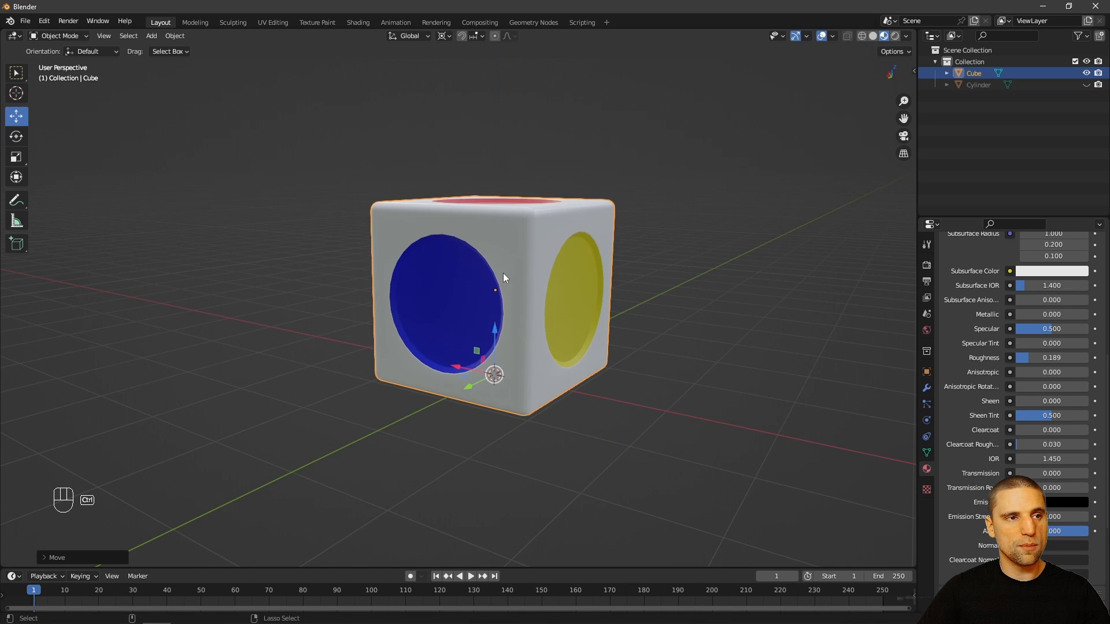
pyautogui.press('w')
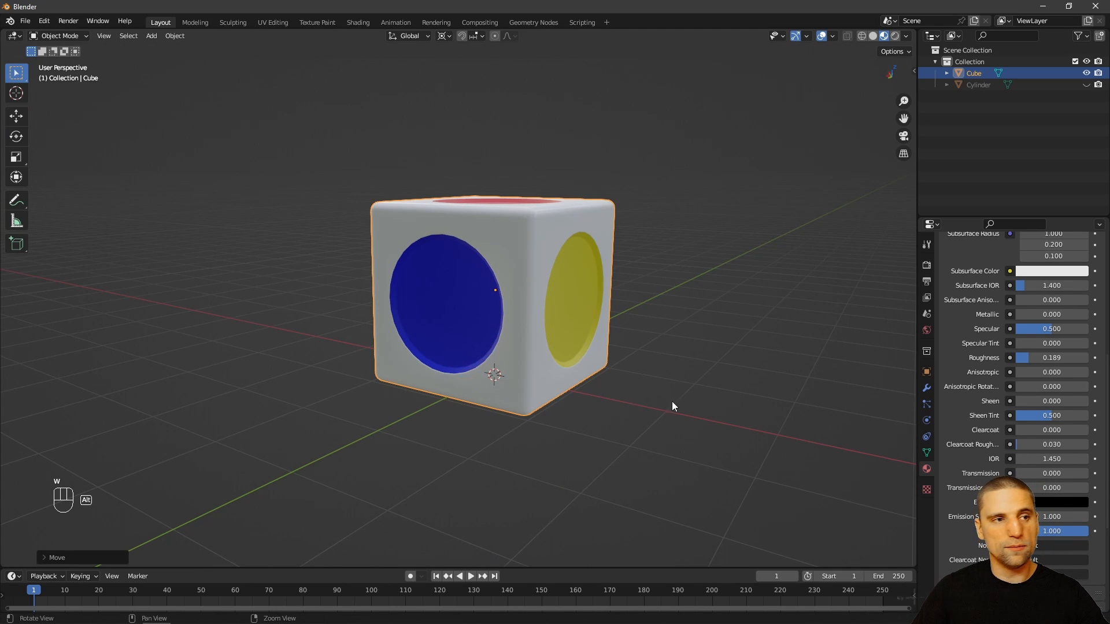
# Step: Add a mesh plane at the world origin, directly beneath the cube
pyautogui.keyDown('alt'); pyautogui.moveTo(671, 401); pyautogui.dragTo(624, 348); pyautogui.keyUp('alt')
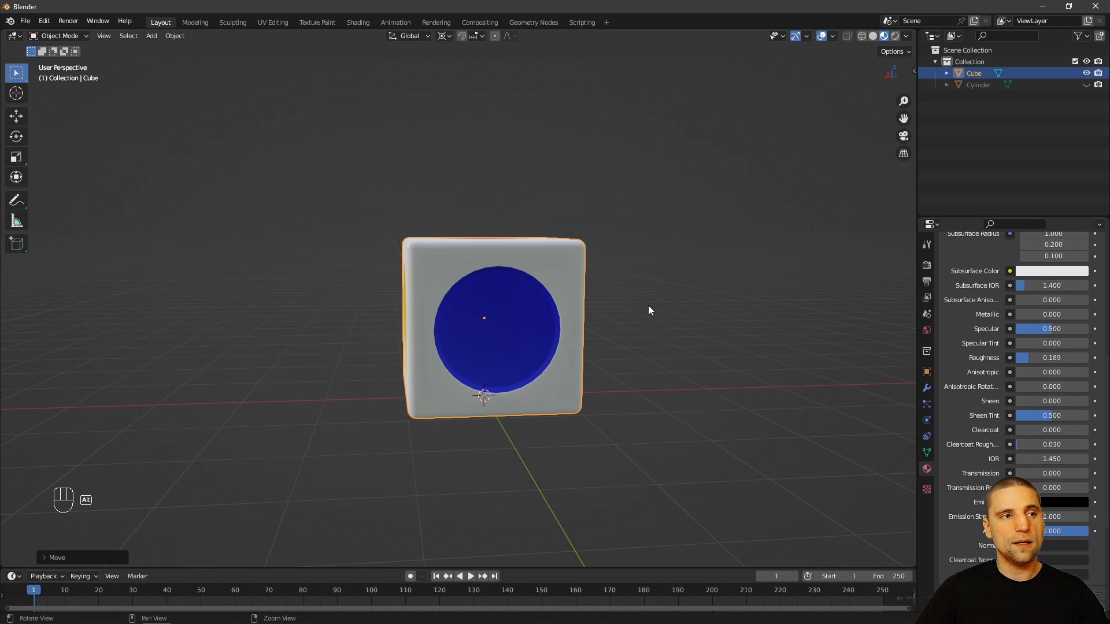
pyautogui.keyDown('alt'); pyautogui.moveTo(647, 307); pyautogui.dragTo(646, 387); pyautogui.keyUp('alt')
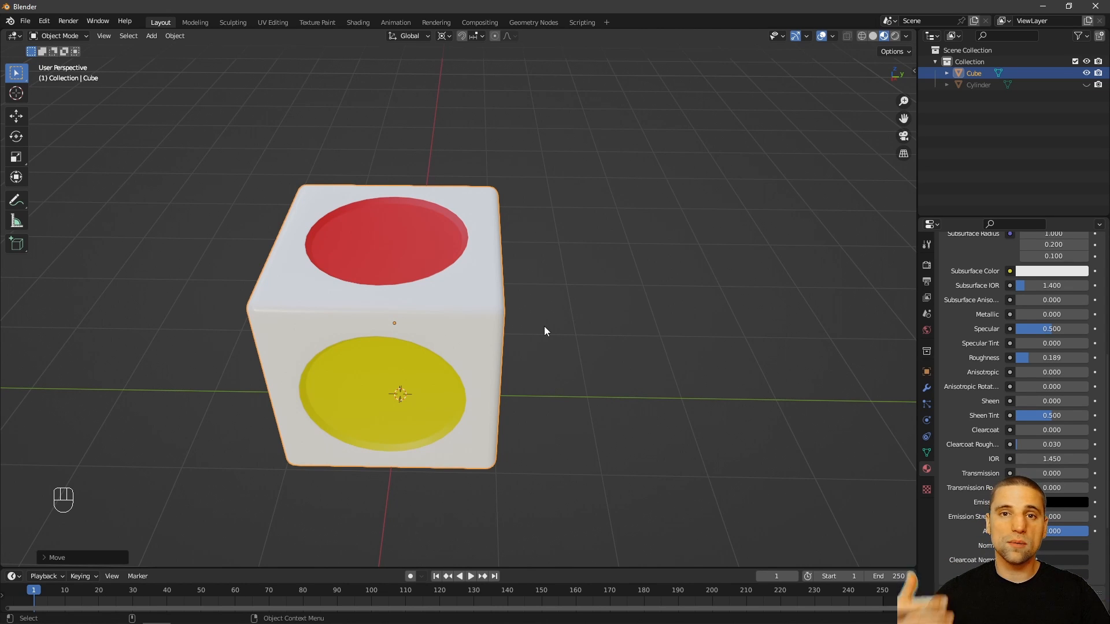
pyautogui.moveTo(611, 319); pyautogui.dragTo(557, 280, button='middle')
pyautogui.click(657, 365)
pyautogui.hotkey('shift', 'a')
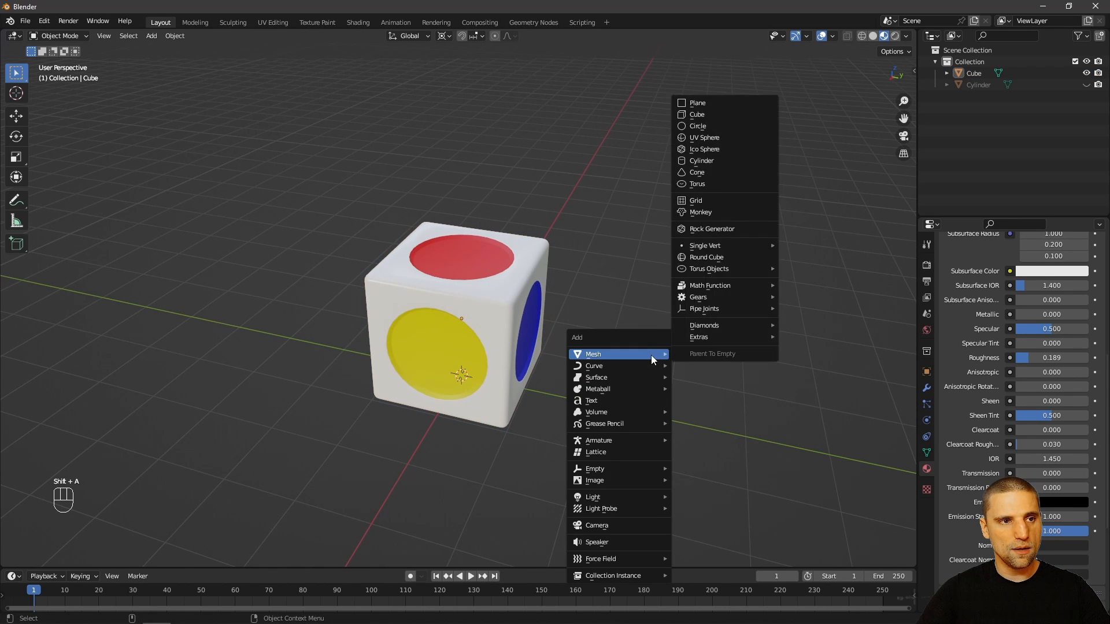
pyautogui.click(717, 105)
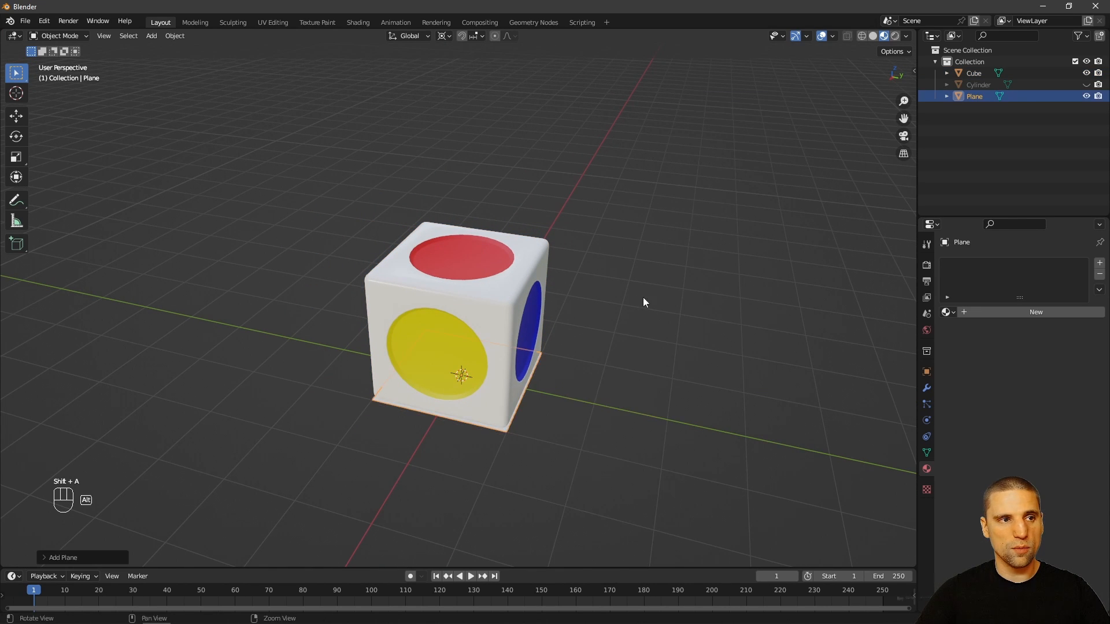
# Step: Scale the plane up uniformly into a large floor around the cube and deselect it
pyautogui.moveTo(643, 297); pyautogui.dragTo(624, 290, button='middle')
pyautogui.press('s')
pyautogui.press('s')
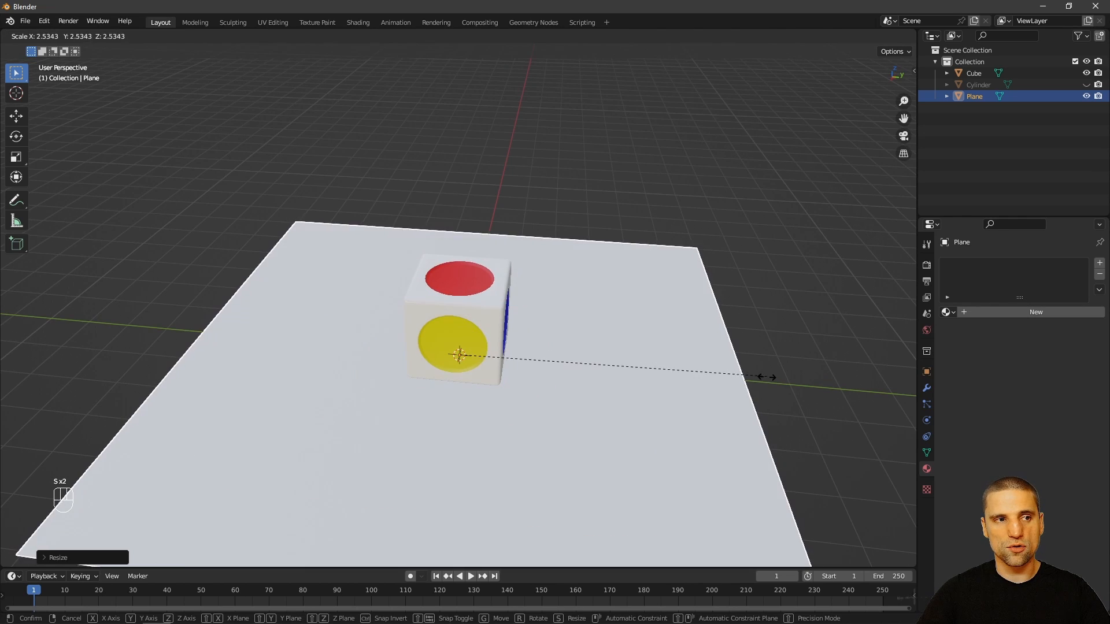
pyautogui.click(717, 308)
pyautogui.click(730, 229)
pyautogui.moveTo(730, 230); pyautogui.dragTo(635, 281, button='middle')
pyautogui.scroll(2, 634, 277)
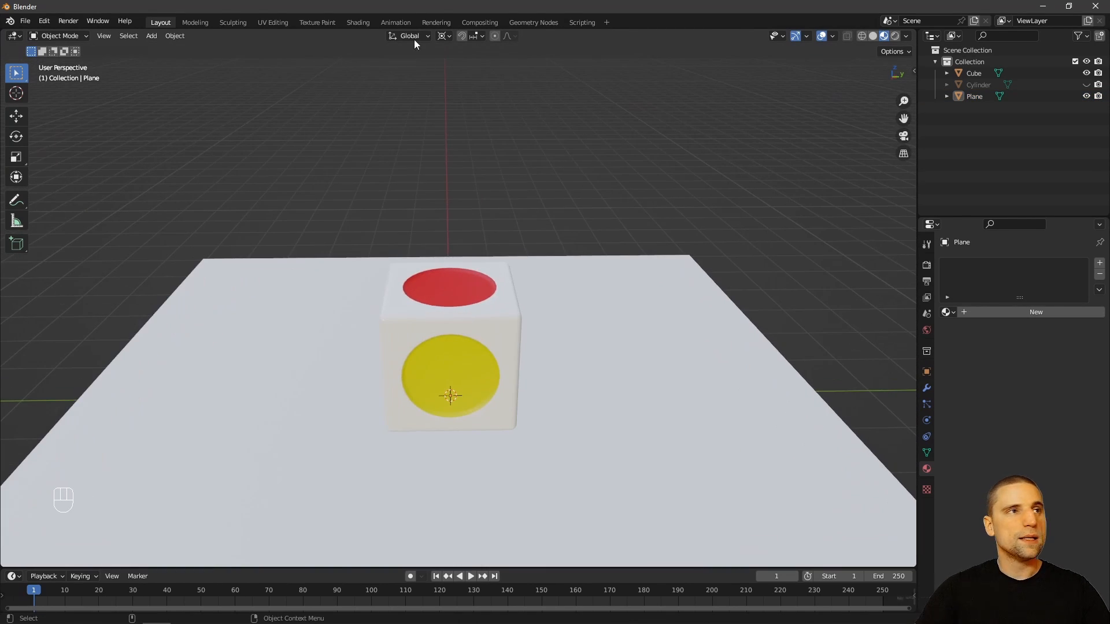
# Step: Switch to the Shading workspace and show the World shader nodes in the node editor
pyautogui.click(360, 22)
pyautogui.moveTo(526, 289); pyautogui.dragTo(556, 296, button='middle')
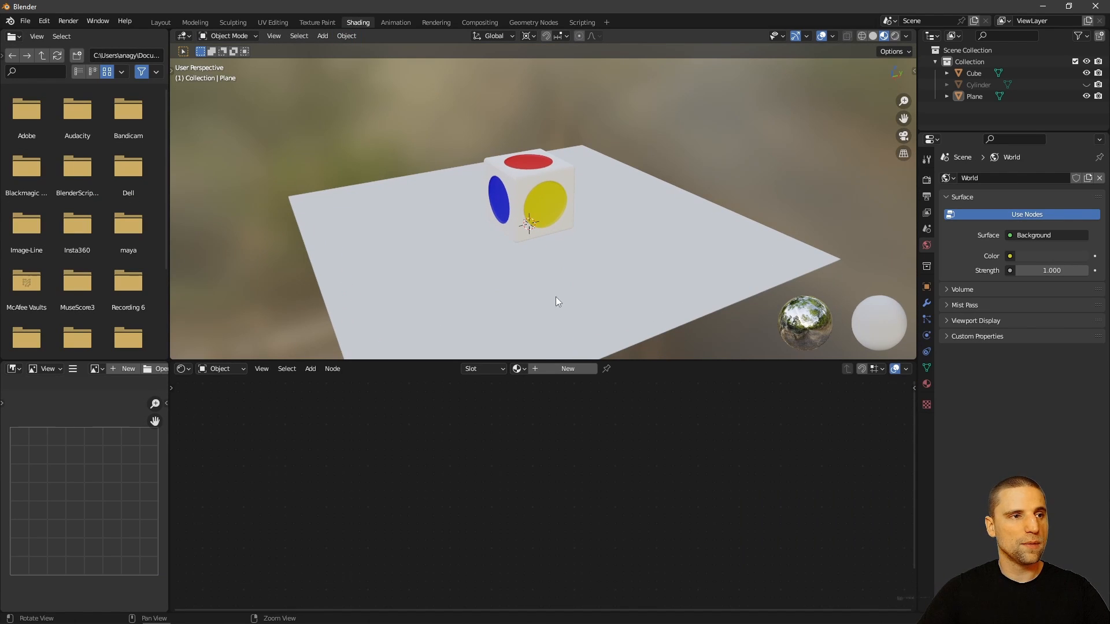
pyautogui.click(532, 176)
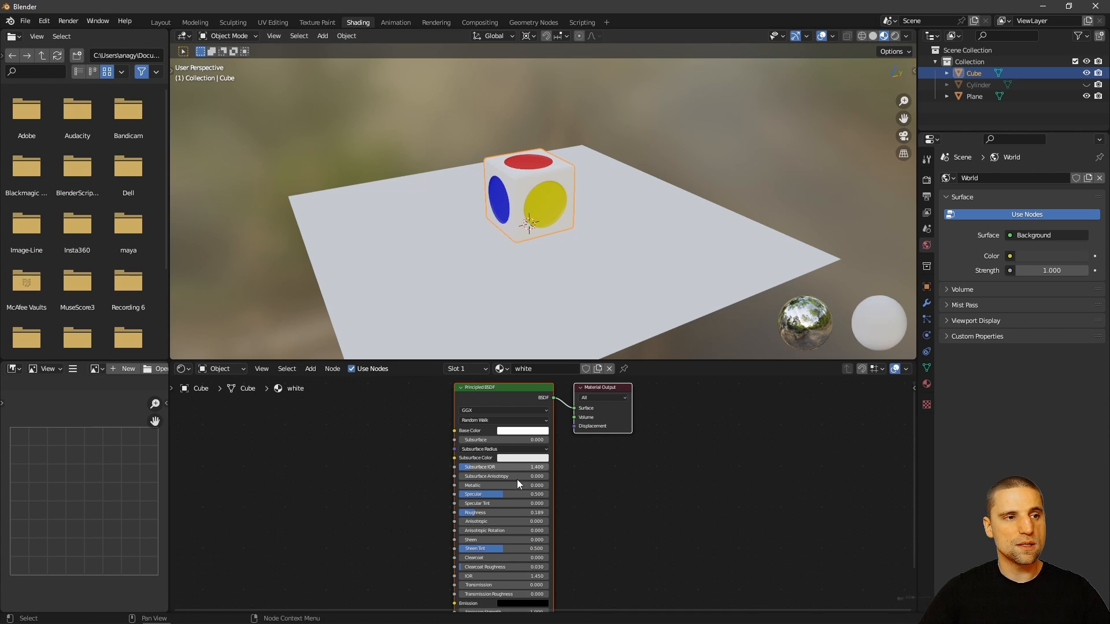
pyautogui.moveTo(520, 396); pyautogui.dragTo(581, 446, button='middle')
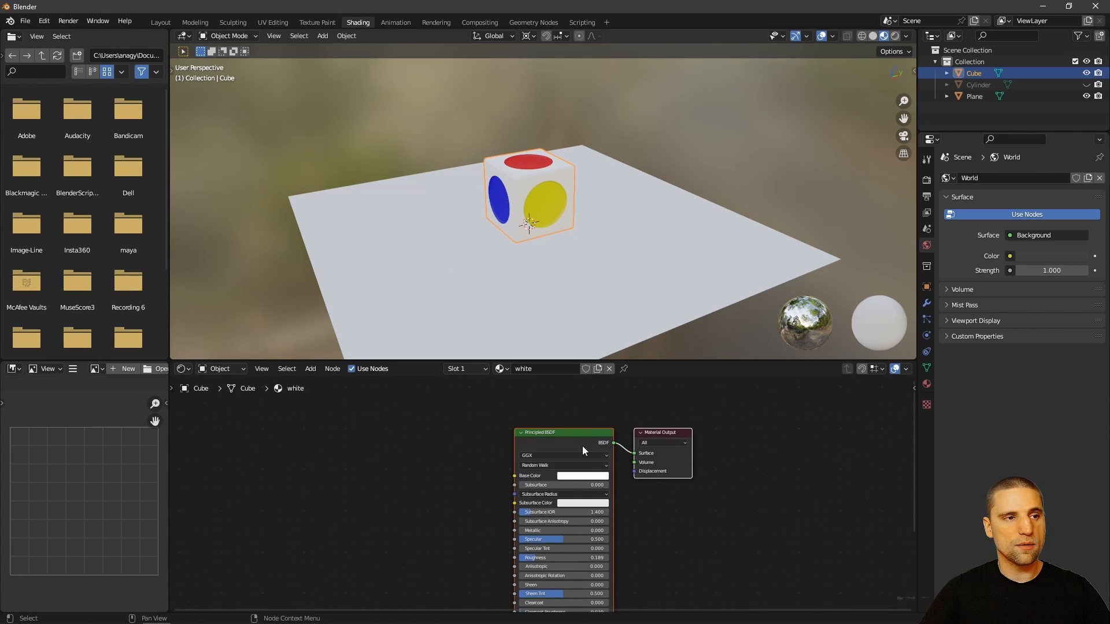
pyautogui.click(229, 370)
pyautogui.click(230, 396)
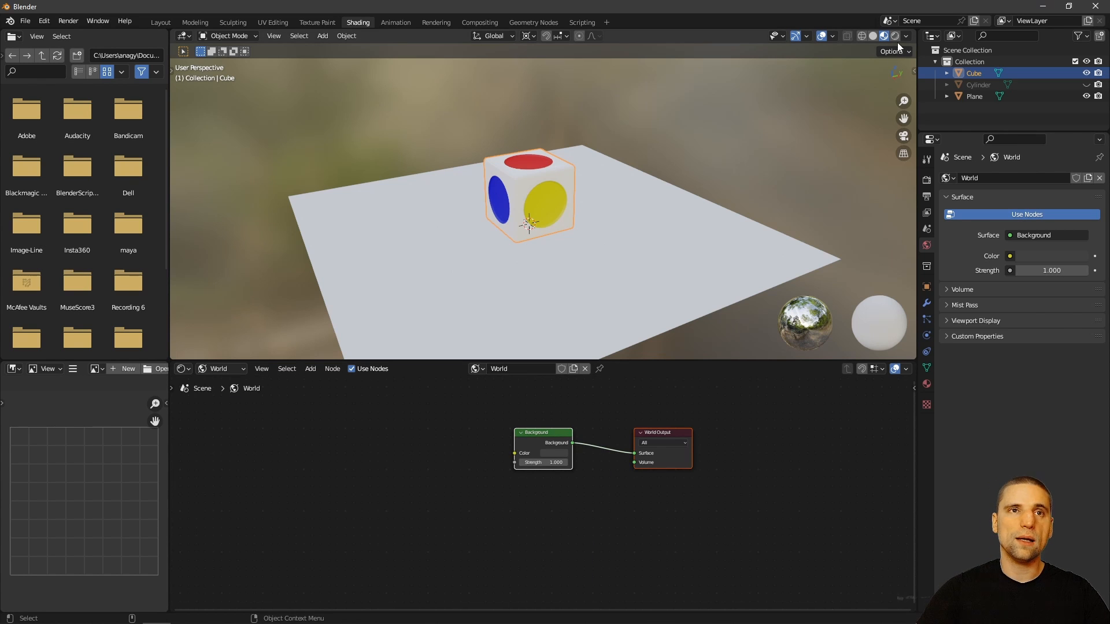
# Step: Compare the Solid and Material Preview display modes and set the 3D viewport shading to Rendered
pyautogui.click(873, 36)
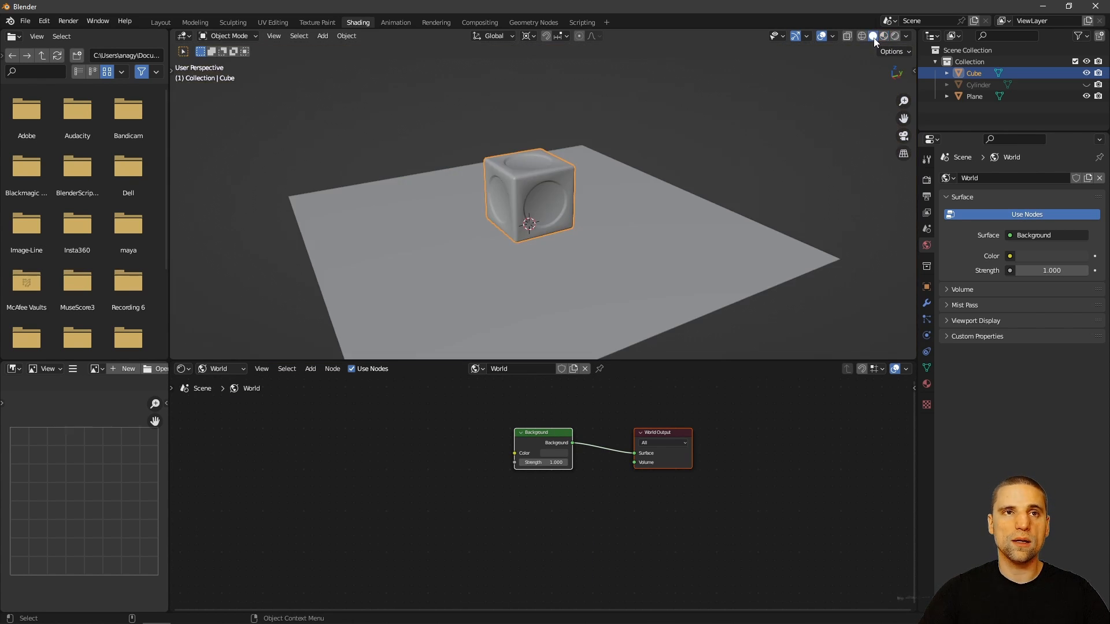
pyautogui.click(884, 36)
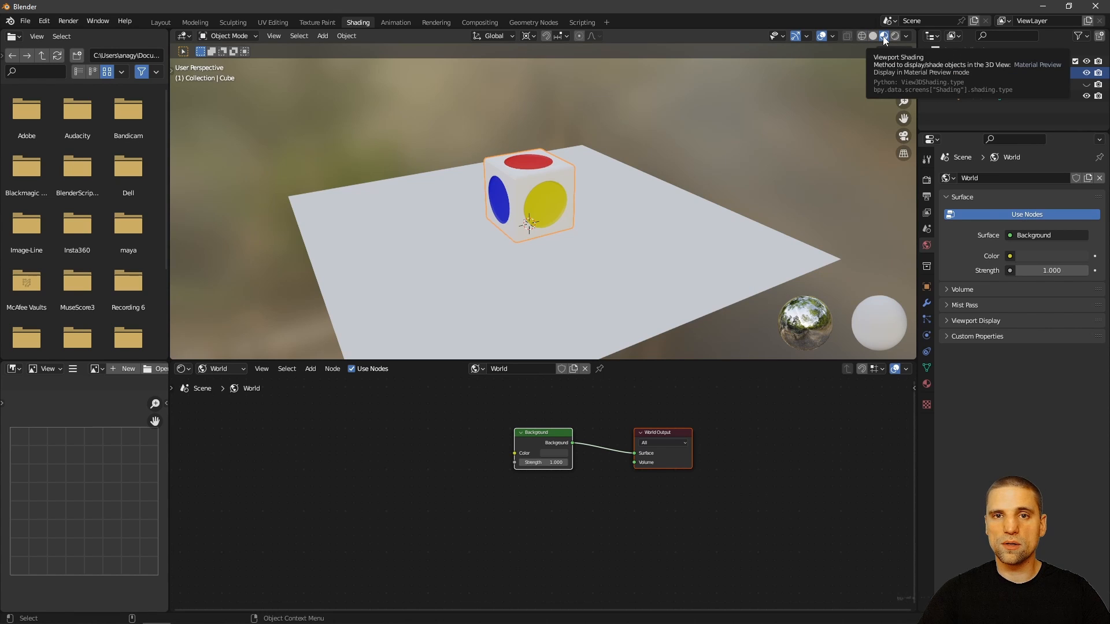
pyautogui.click(894, 36)
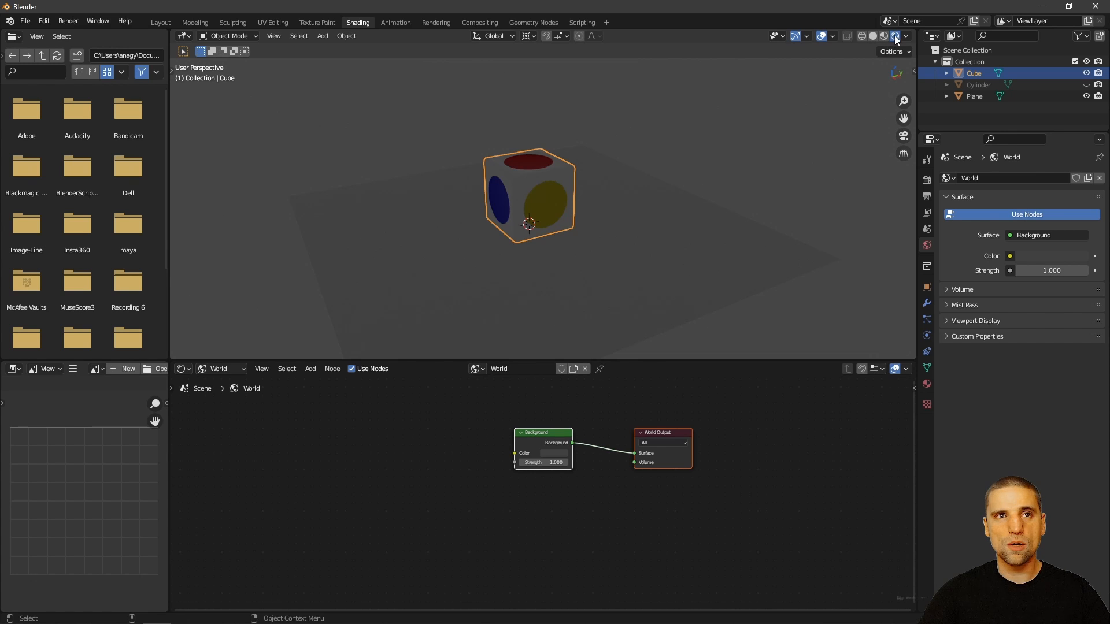
pyautogui.keyDown('shift'); pyautogui.moveTo(690, 192); pyautogui.dragTo(695, 202, button='middle'); pyautogui.keyUp('shift')
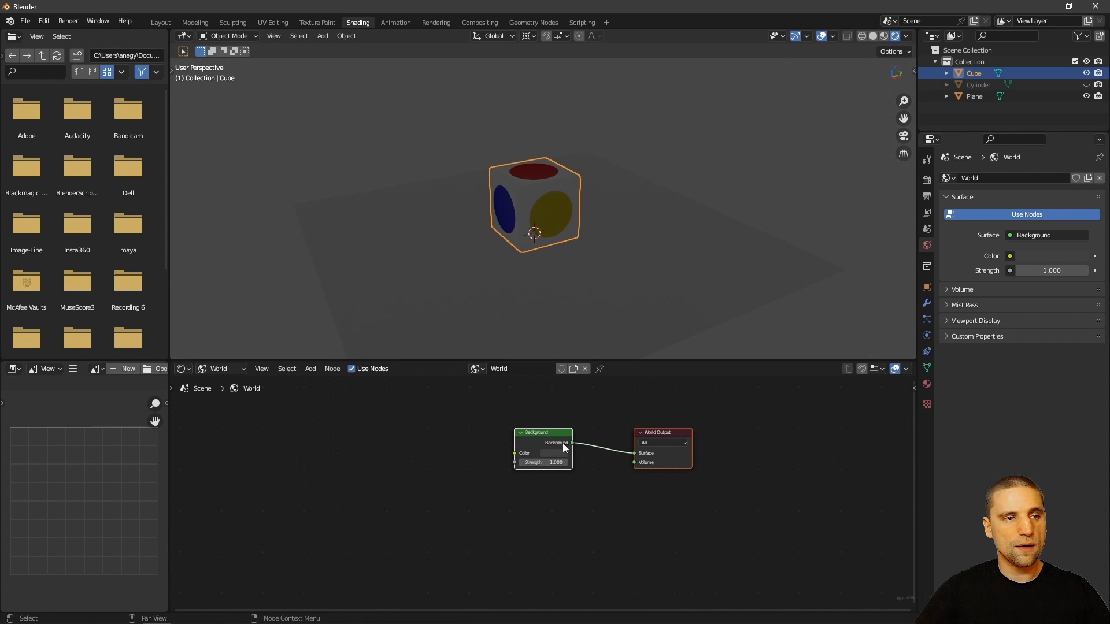
# Step: Change the world Background node's color to a dark reddish brown
pyautogui.scroll(3, 563, 443)
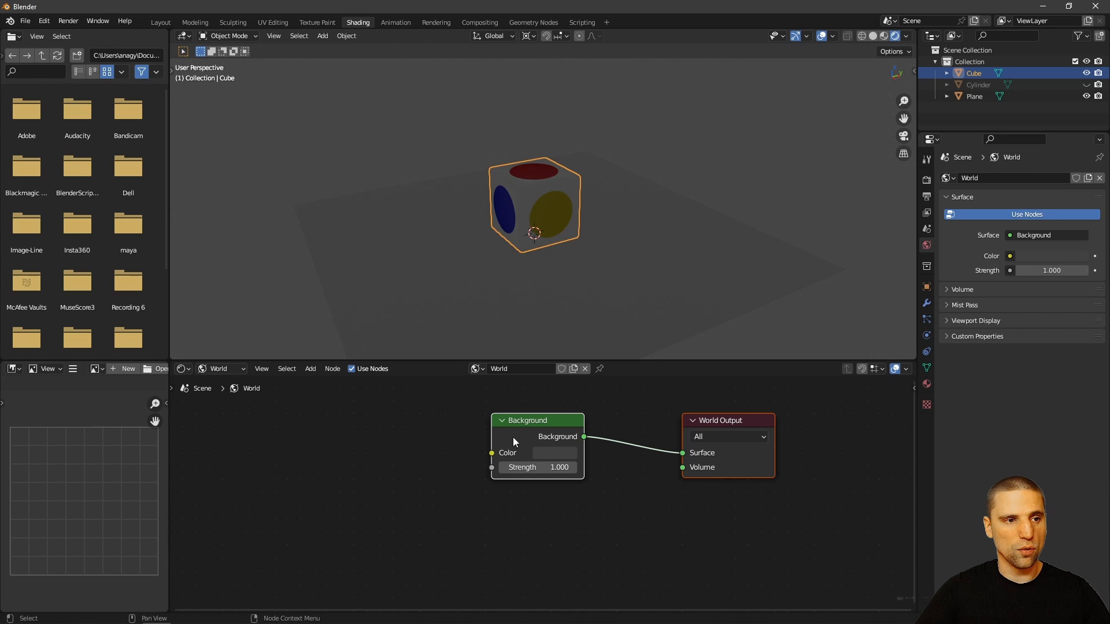
pyautogui.click(566, 456)
pyautogui.moveTo(619, 356)
pyautogui.mouseDown()
pyautogui.moveTo(617, 298)
pyautogui.moveTo(609, 348)
pyautogui.moveTo(591, 345)
pyautogui.moveTo(623, 331)
pyautogui.moveTo(578, 300)
pyautogui.moveTo(626, 308)
pyautogui.moveTo(611, 345)
pyautogui.mouseUp()
pyautogui.click(546, 508)
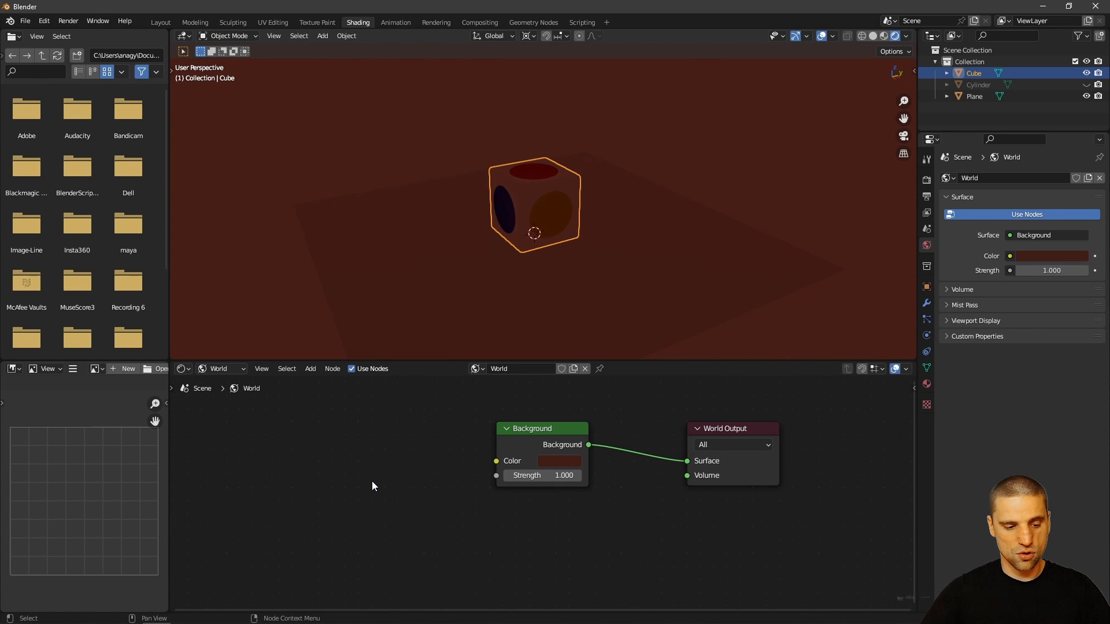
# Step: Add an Environment Texture node to the world shader and connect its Color output to the Background node's Color input
pyautogui.hotkey('shift', 'a')
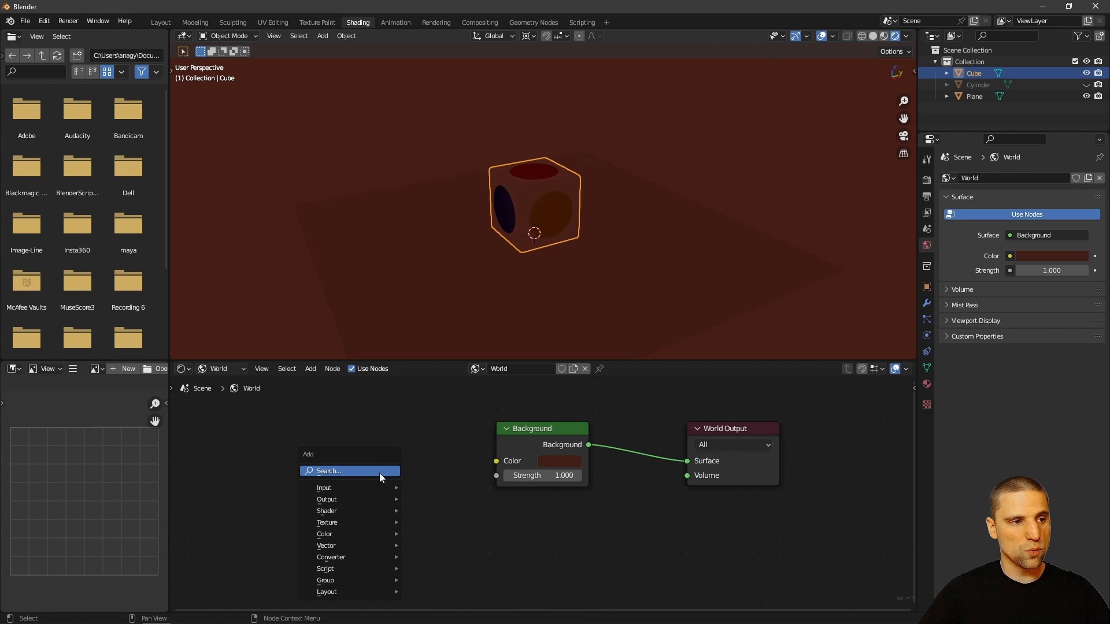
pyautogui.moveTo(365, 521)
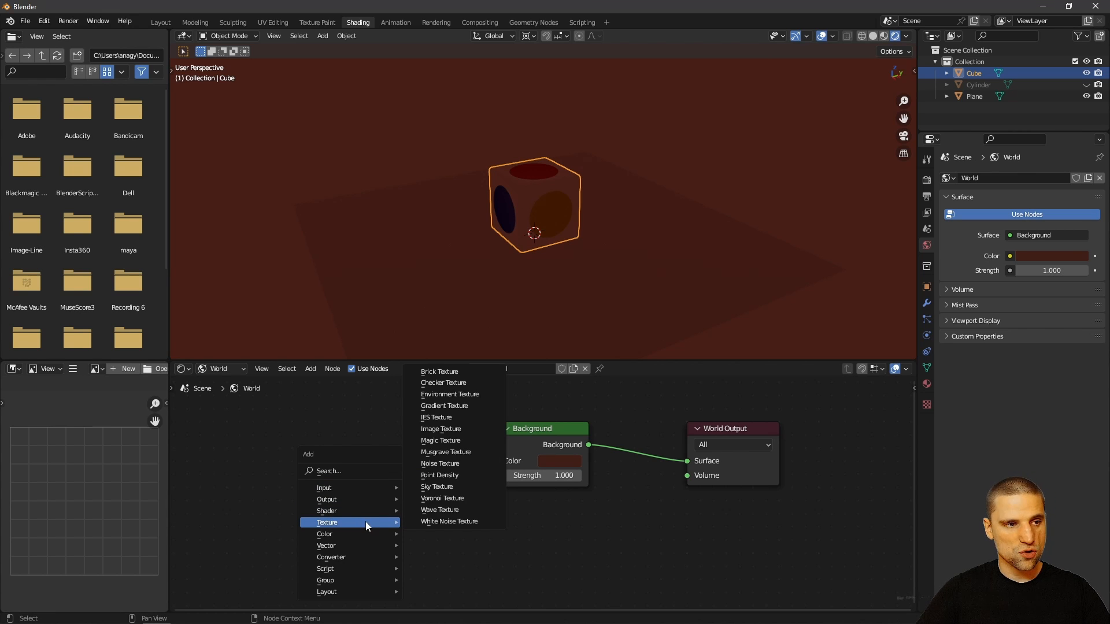
pyautogui.click(463, 399)
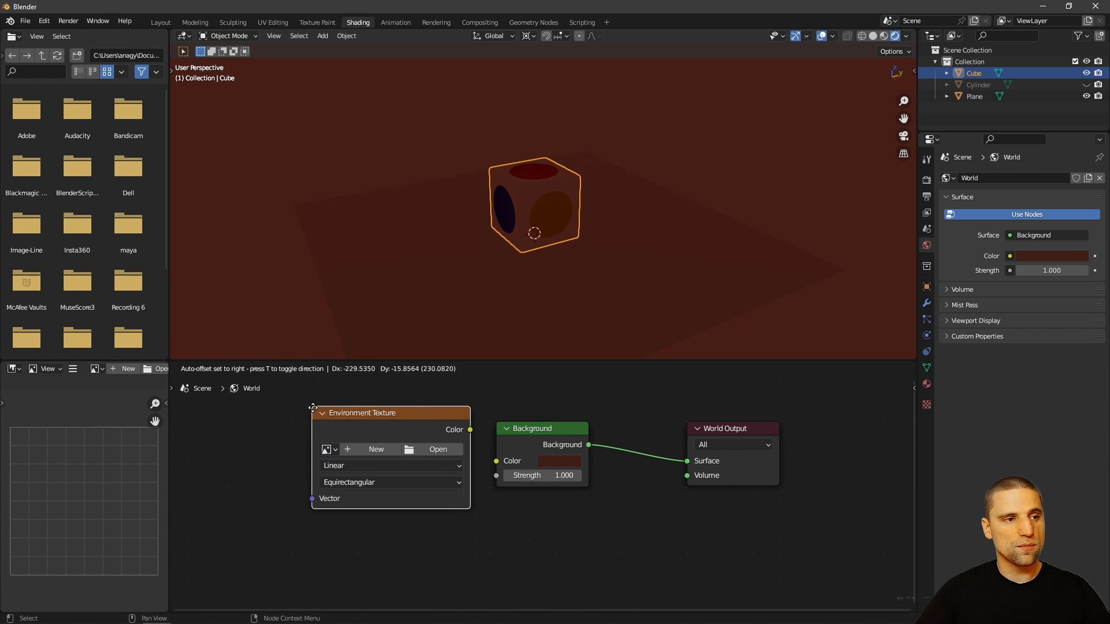
pyautogui.click(317, 413)
pyautogui.moveTo(421, 418); pyautogui.dragTo(496, 461)
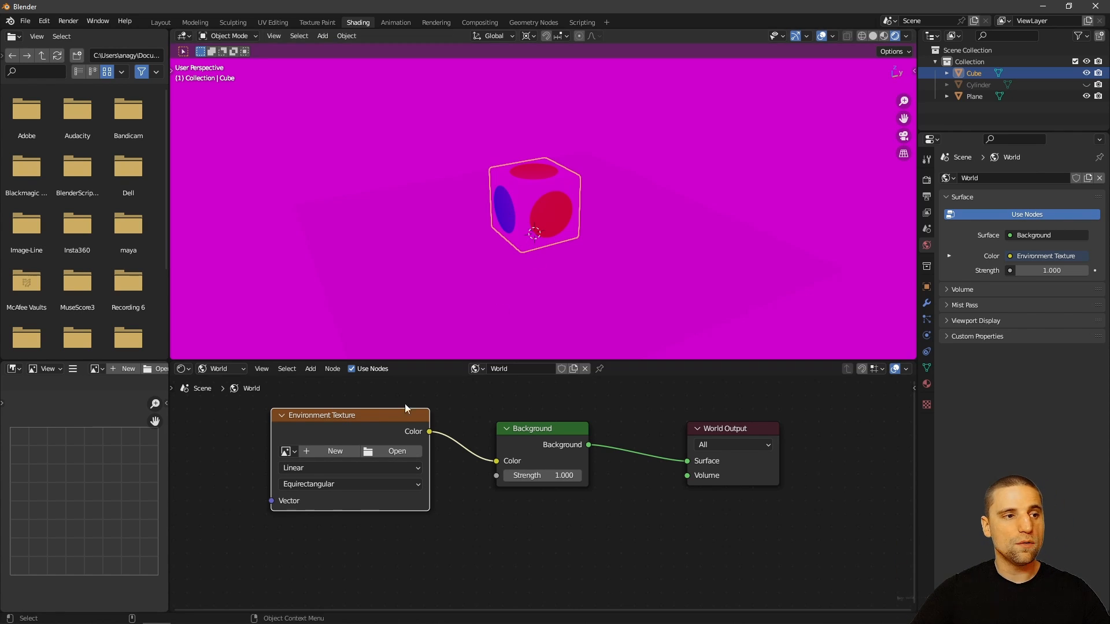
# Step: Start opening an image for the Environment Texture node and go to the HDRI folder
pyautogui.click(398, 452)
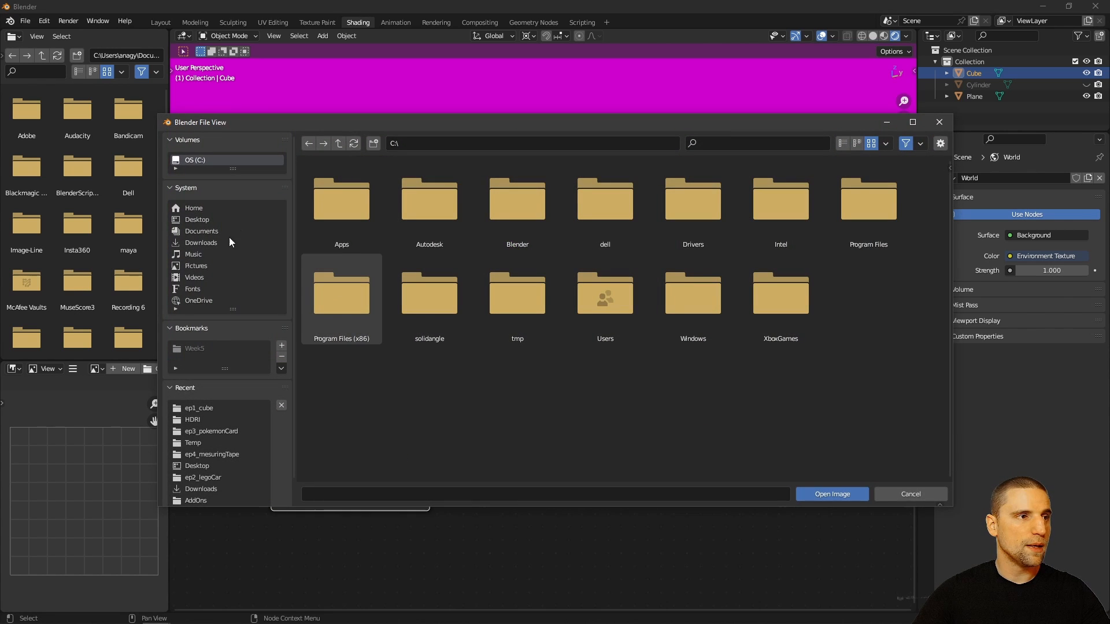
pyautogui.click(195, 421)
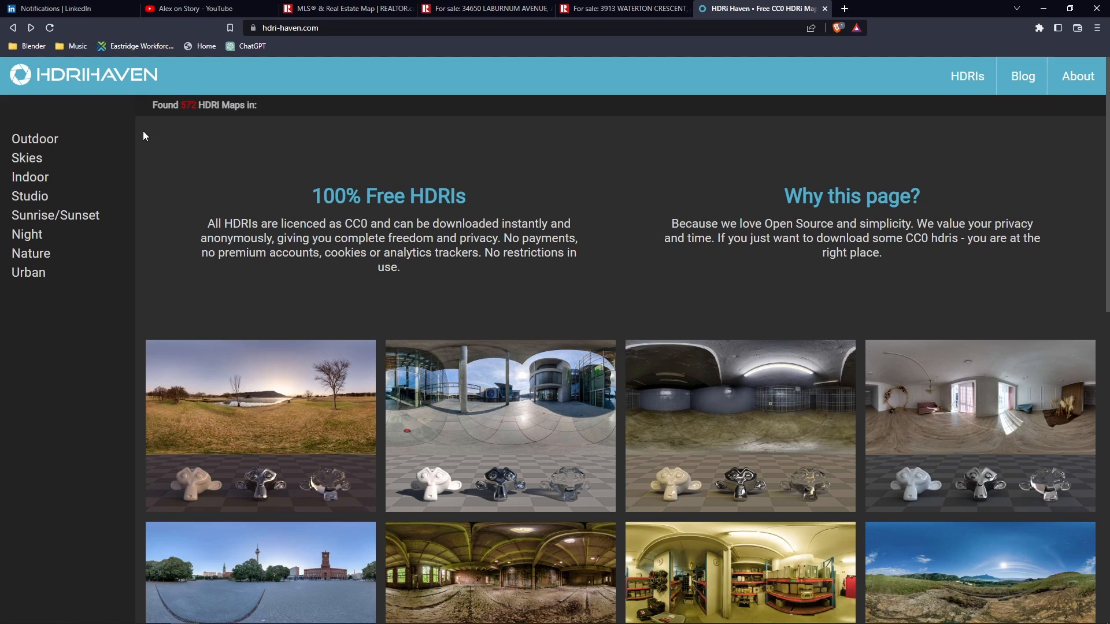
# Step: Browse the free HDRIs on hdri-haven.com in the web browser and view the download resolutions for Sunset Over Rocky Hill
pyautogui.scroll(-3, 143, 130)
pyautogui.scroll(-3, 143, 130)
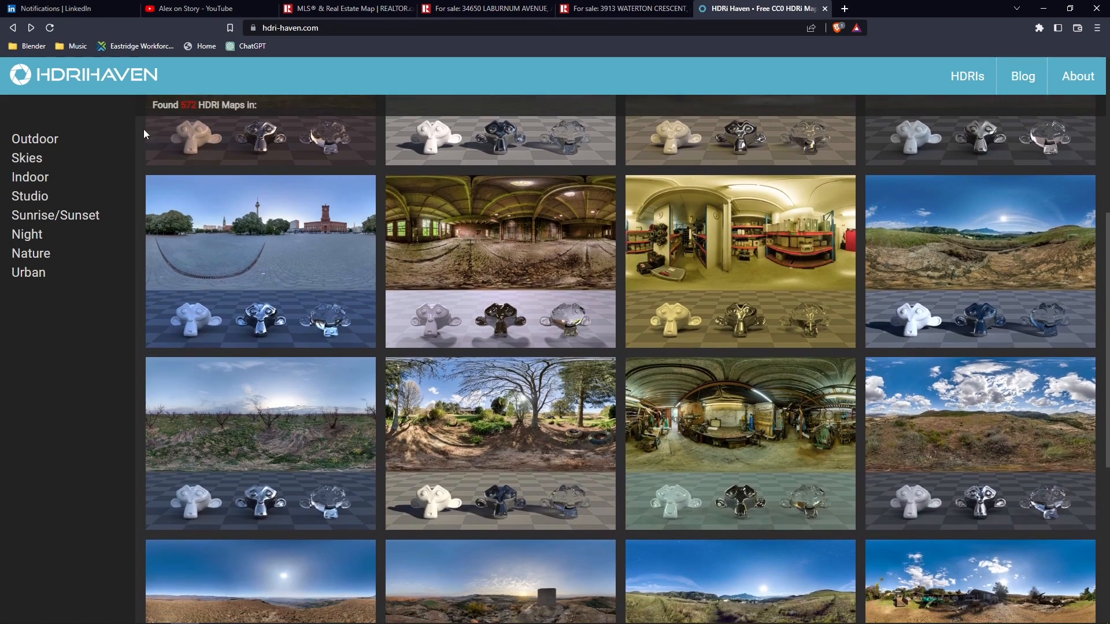
pyautogui.scroll(-6, 144, 129)
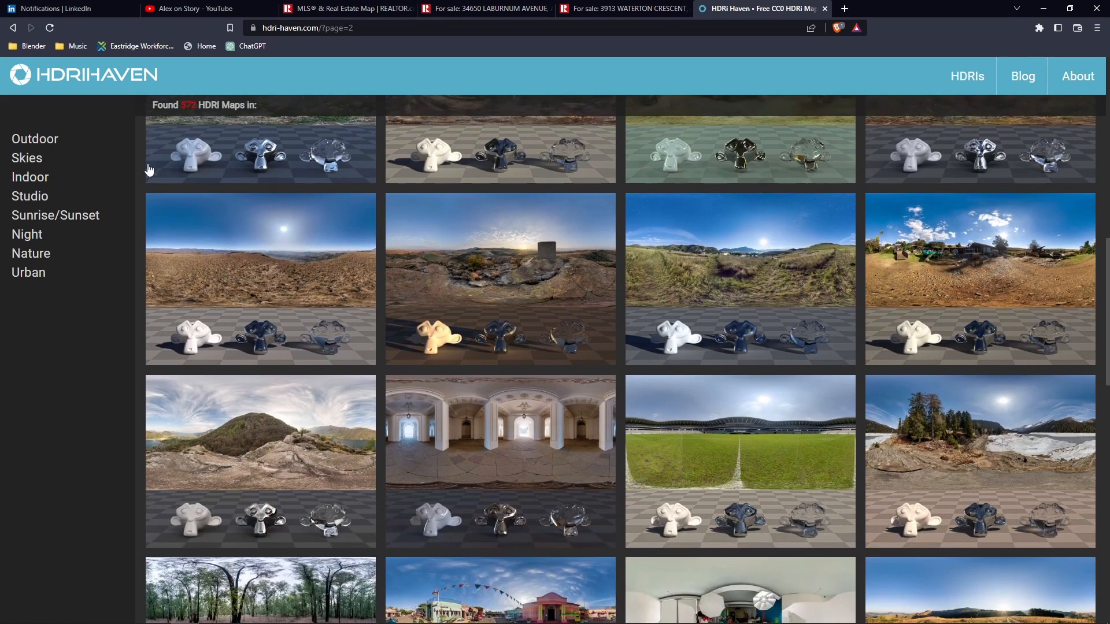
pyautogui.click(454, 292)
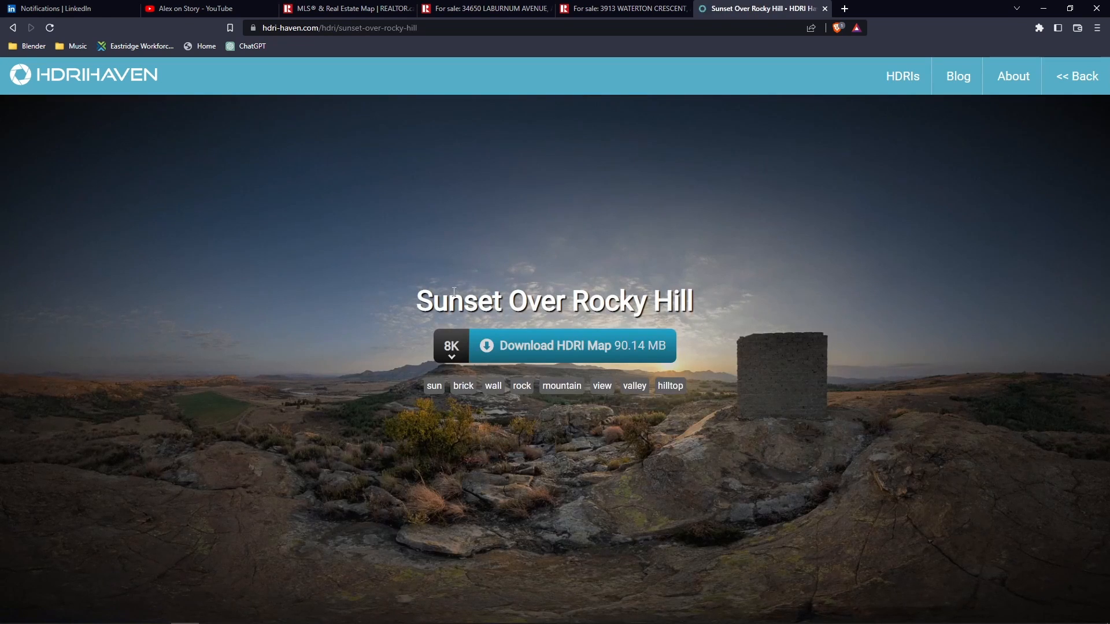
pyautogui.click(456, 347)
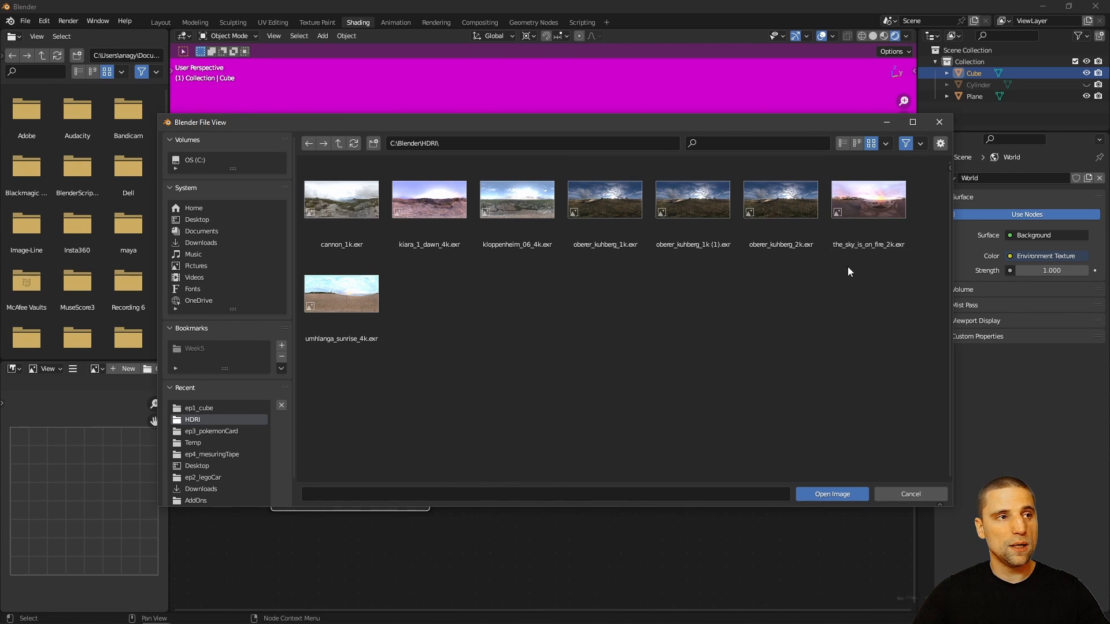
# Step: Back in Blender, load the_sky_is_on_fire_2k.exr as the Environment Texture image and inspect the cube's lighting
pyautogui.click(877, 213)
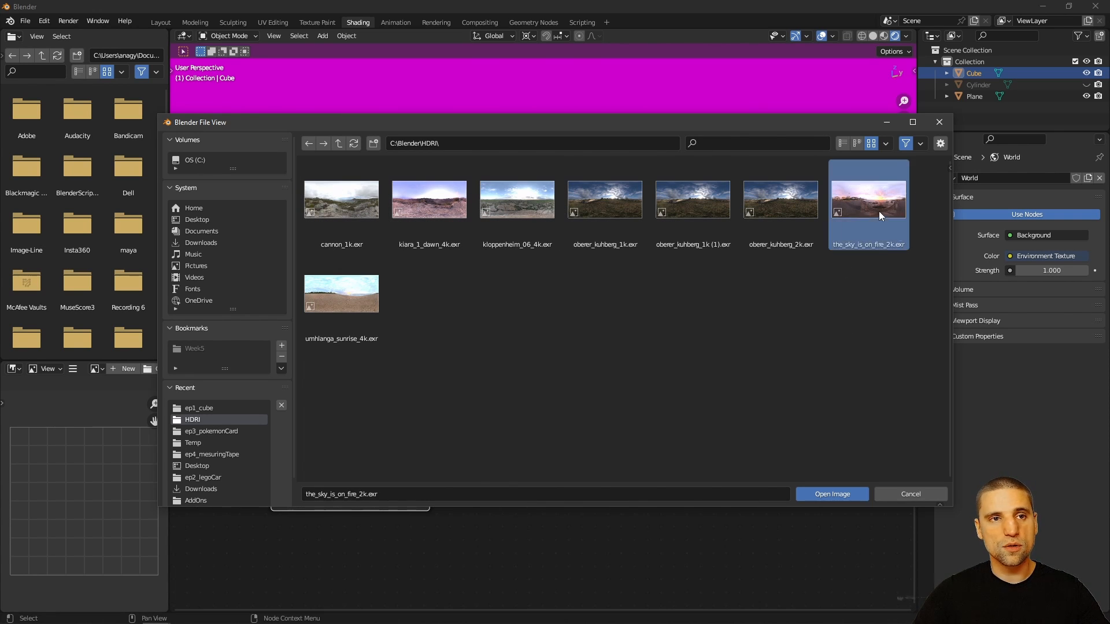
pyautogui.click(821, 495)
pyautogui.moveTo(702, 184); pyautogui.dragTo(612, 175, button='middle')
pyautogui.scroll(4, 630, 194)
pyautogui.moveTo(651, 214); pyautogui.dragTo(642, 253, button='middle')
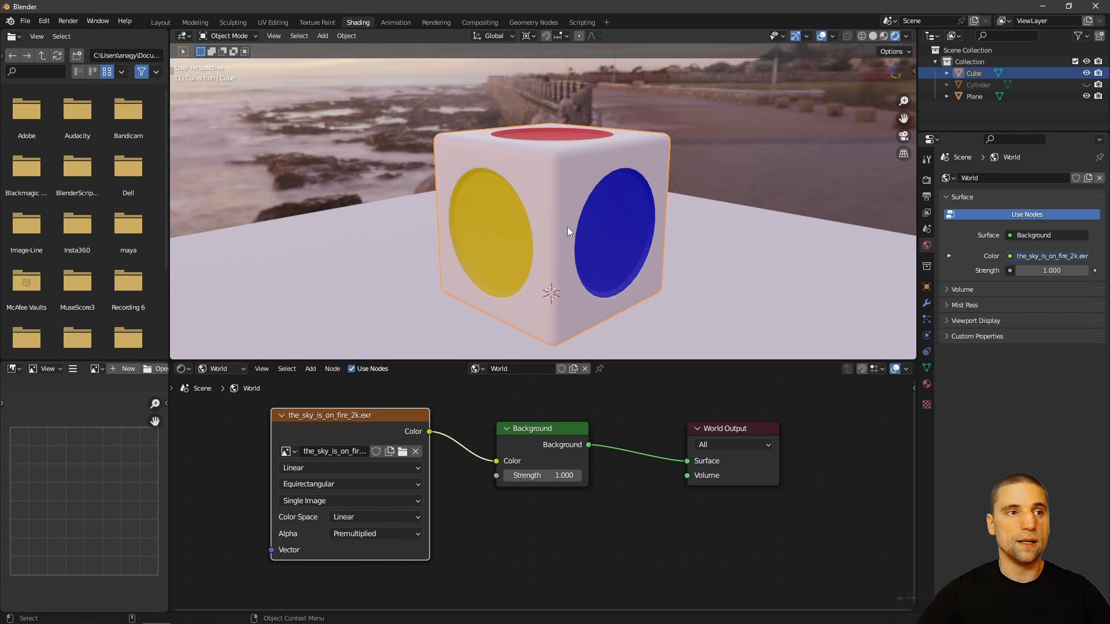
pyautogui.moveTo(544, 165); pyautogui.dragTo(622, 114, button='middle')
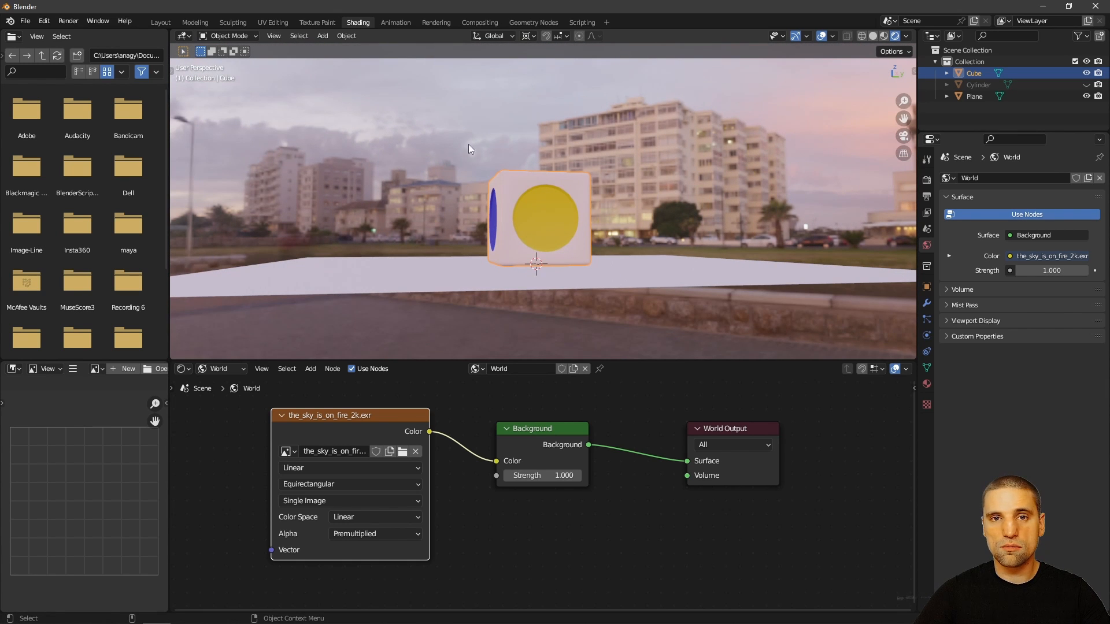
pyautogui.moveTo(588, 220)
pyautogui.mouseDown(button='middle')
pyautogui.moveTo(553, 235)
pyautogui.moveTo(622, 257)
pyautogui.moveTo(580, 220)
pyautogui.mouseUp(button='middle')
pyautogui.scroll(4, 561, 246)
pyautogui.scroll(-4, 622, 257)
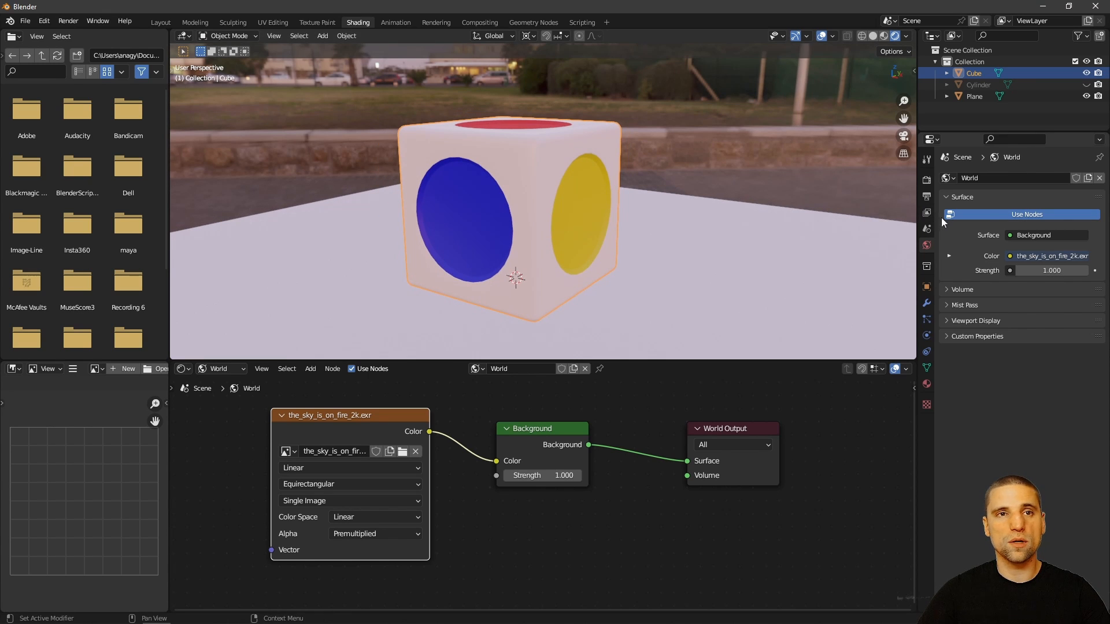
# Step: Turn on the Transparent film option in the render settings to hide the world background, and deselect the cube
pyautogui.click(927, 181)
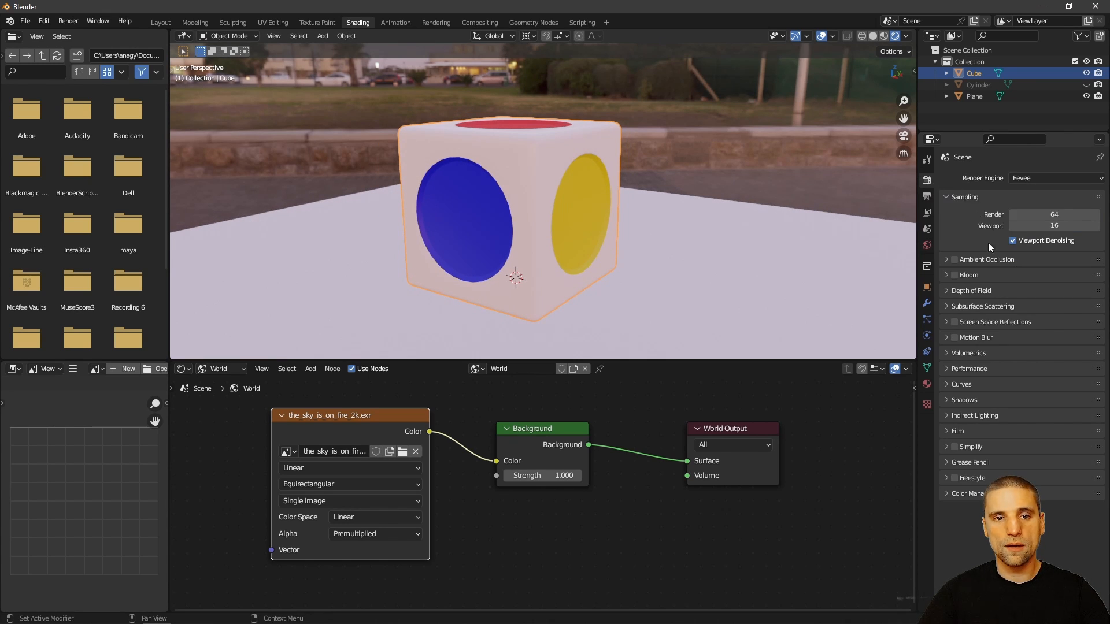
pyautogui.click(947, 433)
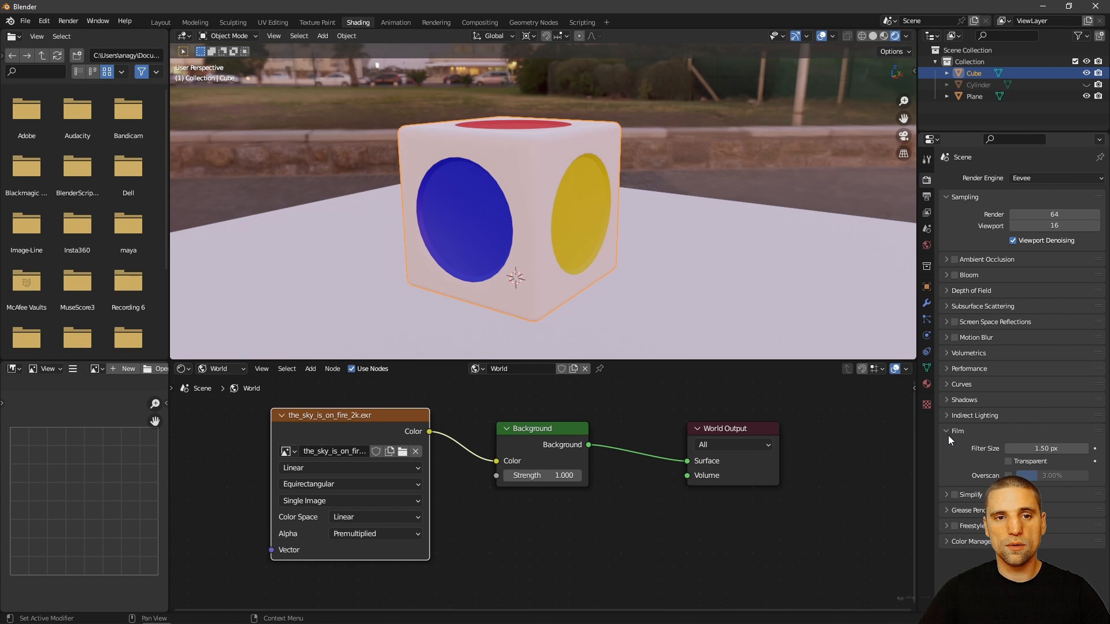
pyautogui.click(1009, 461)
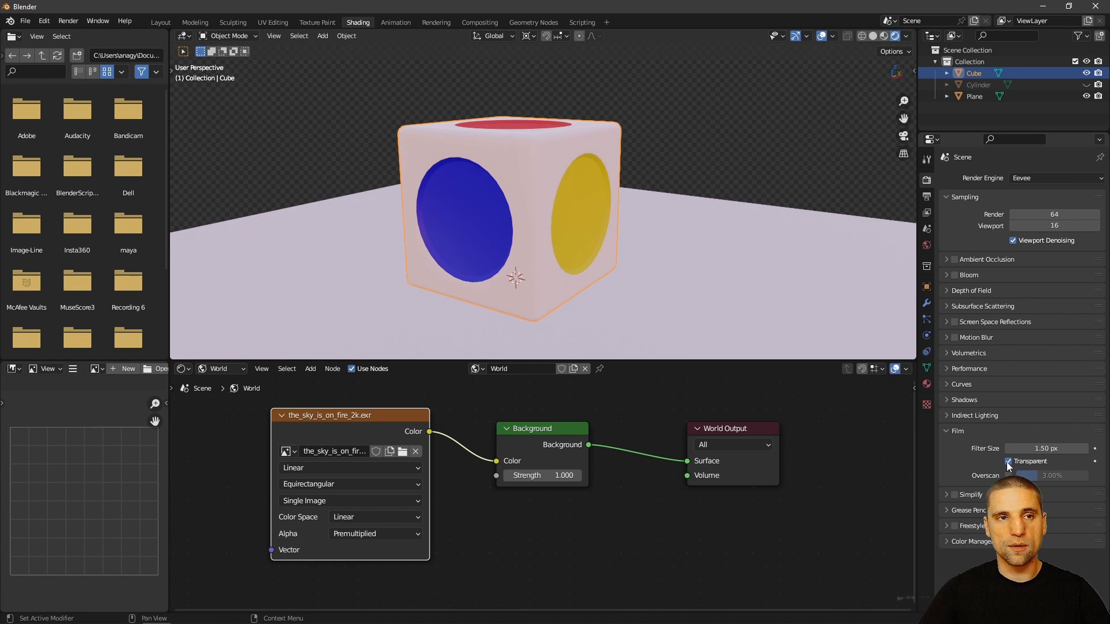
pyautogui.click(688, 133)
pyautogui.moveTo(729, 176); pyautogui.dragTo(591, 235, button='middle')
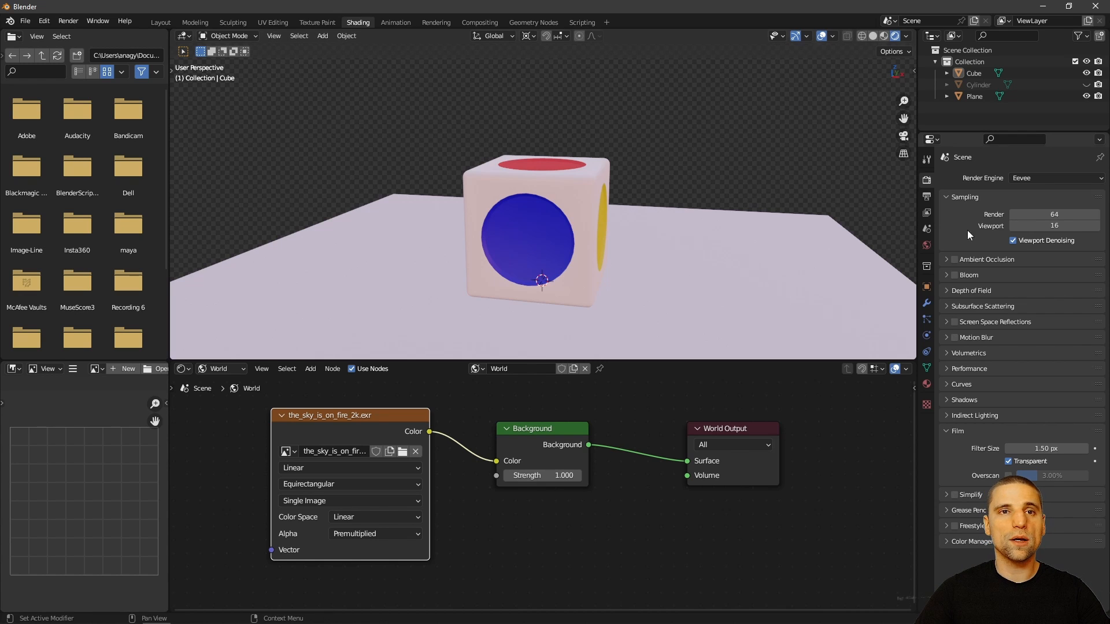
# Step: Set the render engine to Cycles and its device to GPU Compute
pyautogui.click(1042, 178)
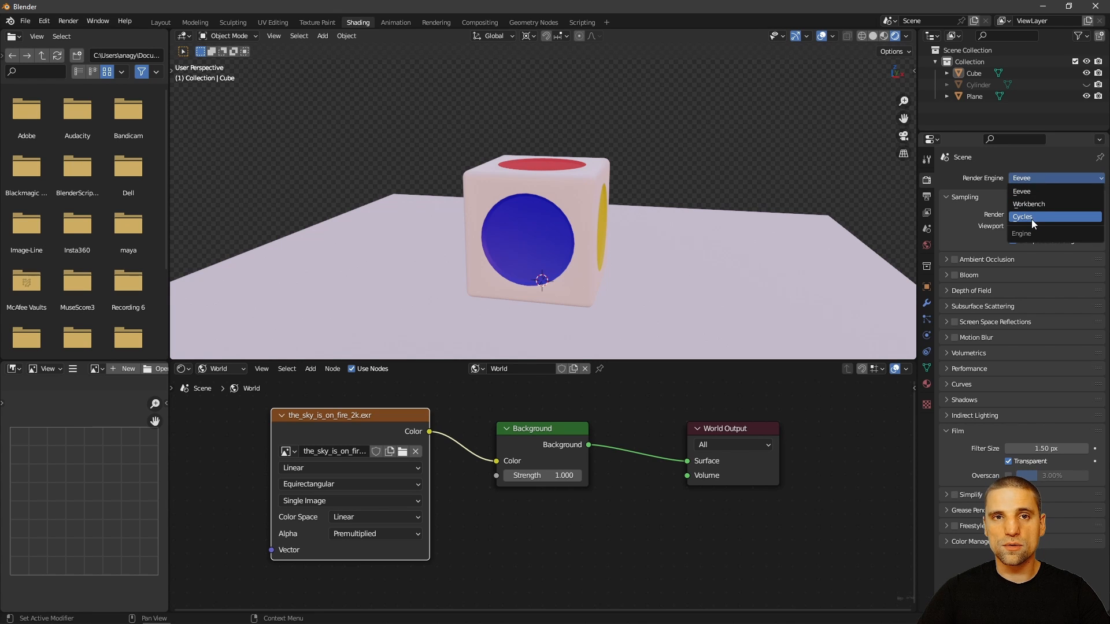
pyautogui.click(1035, 218)
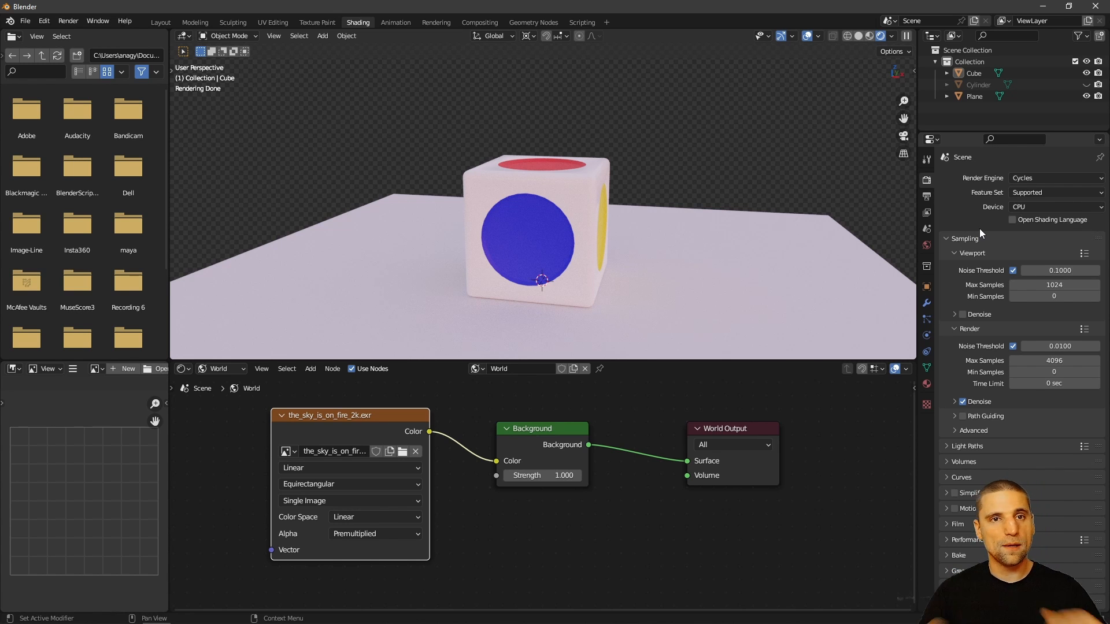
pyautogui.moveTo(600, 263); pyautogui.dragTo(591, 283, button='middle')
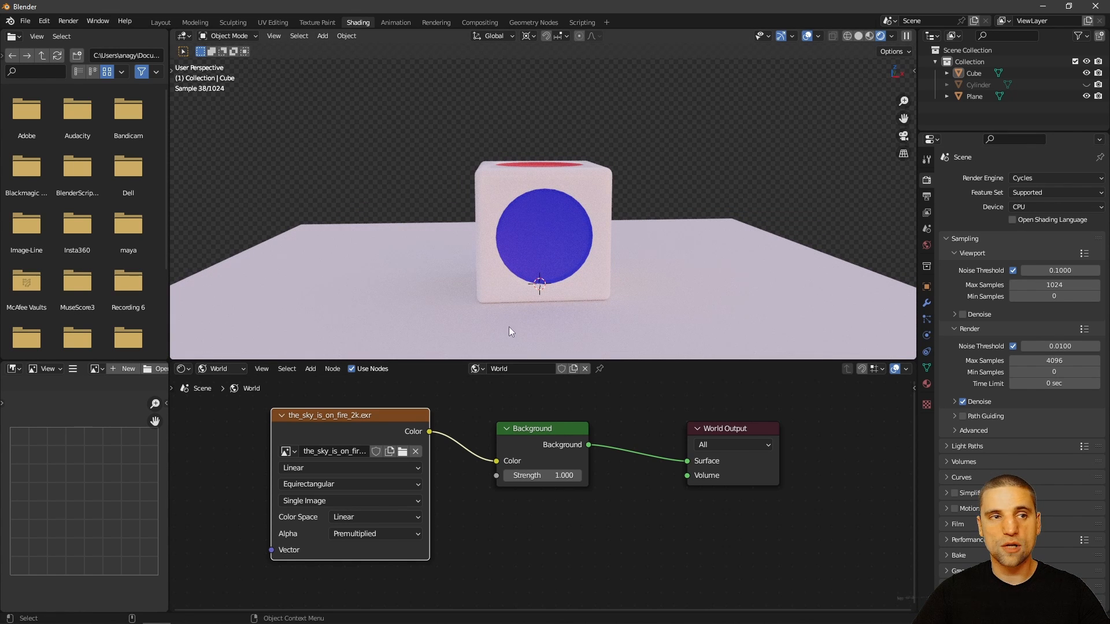
pyautogui.moveTo(642, 275); pyautogui.dragTo(591, 277, button='middle')
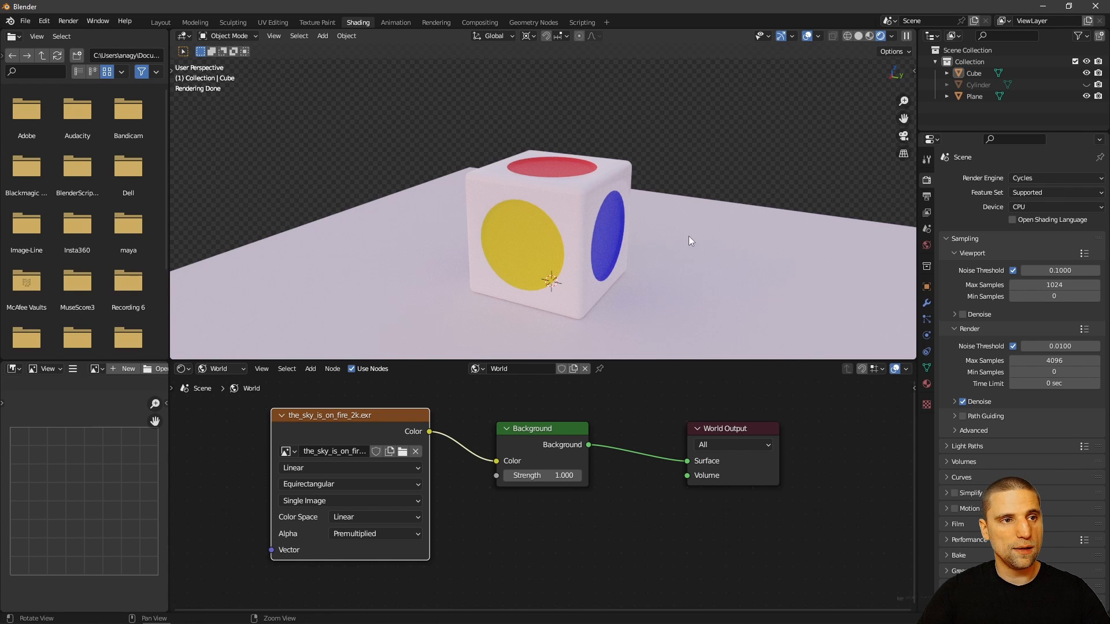
pyautogui.moveTo(689, 236); pyautogui.dragTo(640, 244, button='middle')
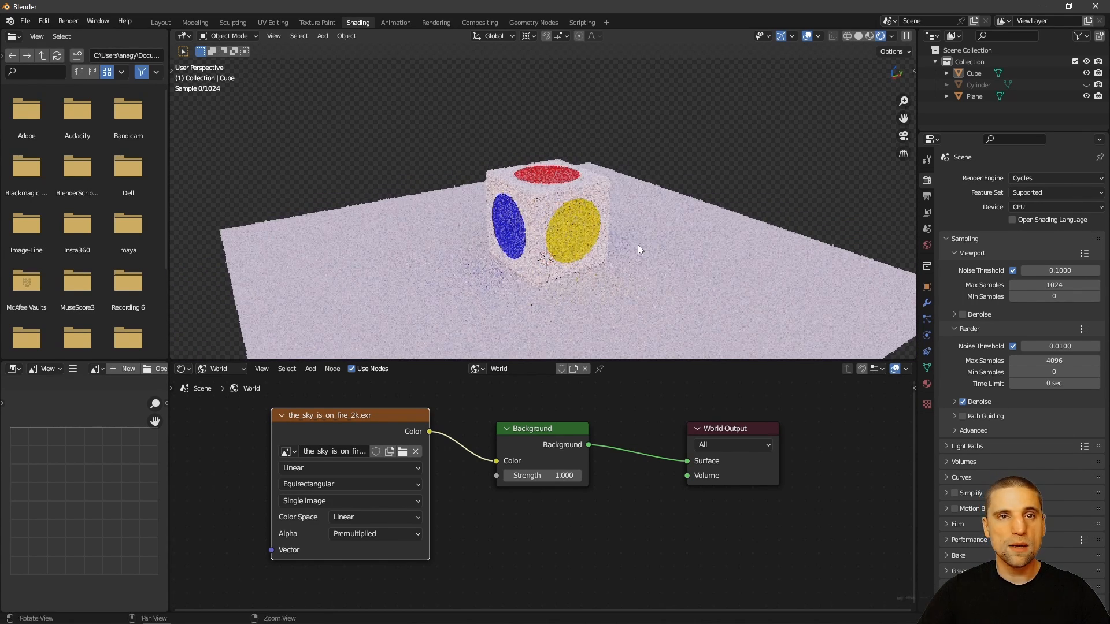
pyautogui.click(1041, 209)
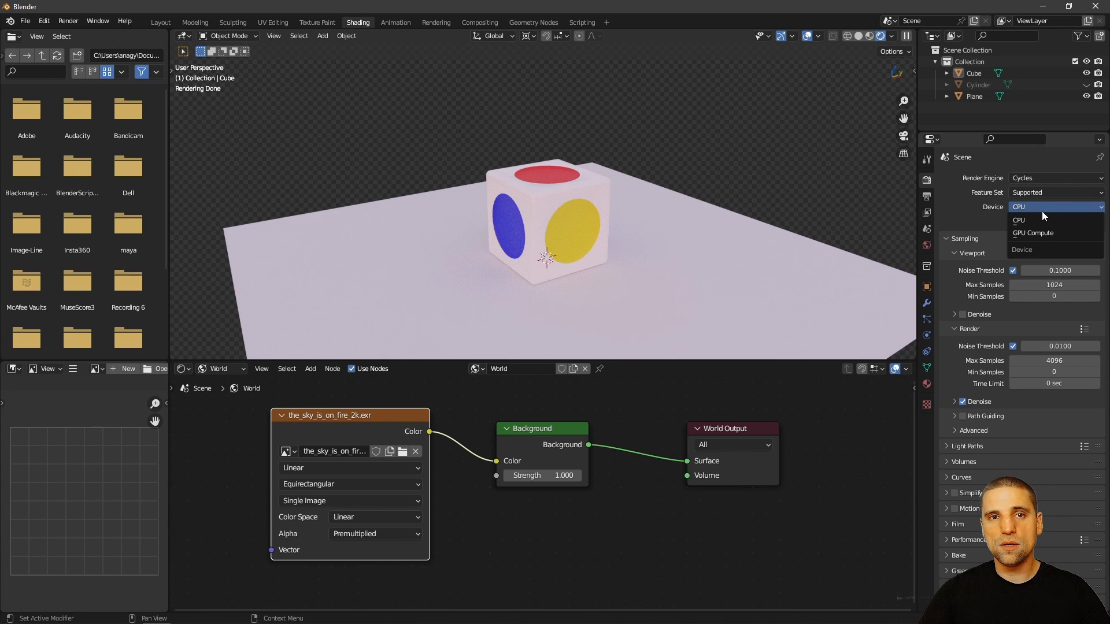
pyautogui.click(1043, 234)
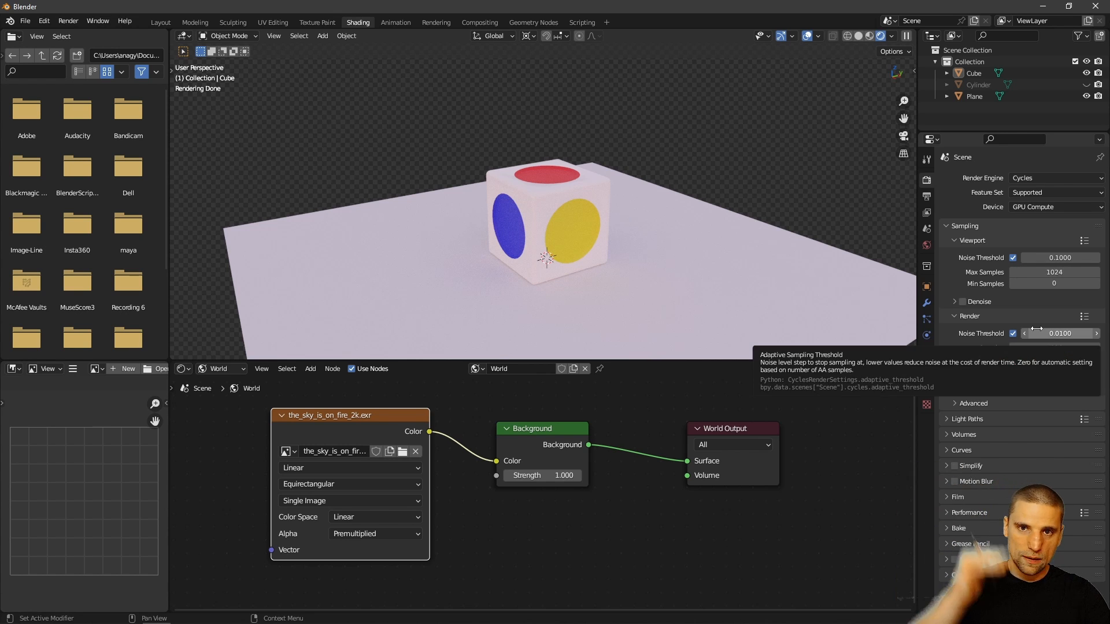
# Step: Set the Cycles max samples to 8 for the viewport and 32 for the final render
pyautogui.click(1063, 274)
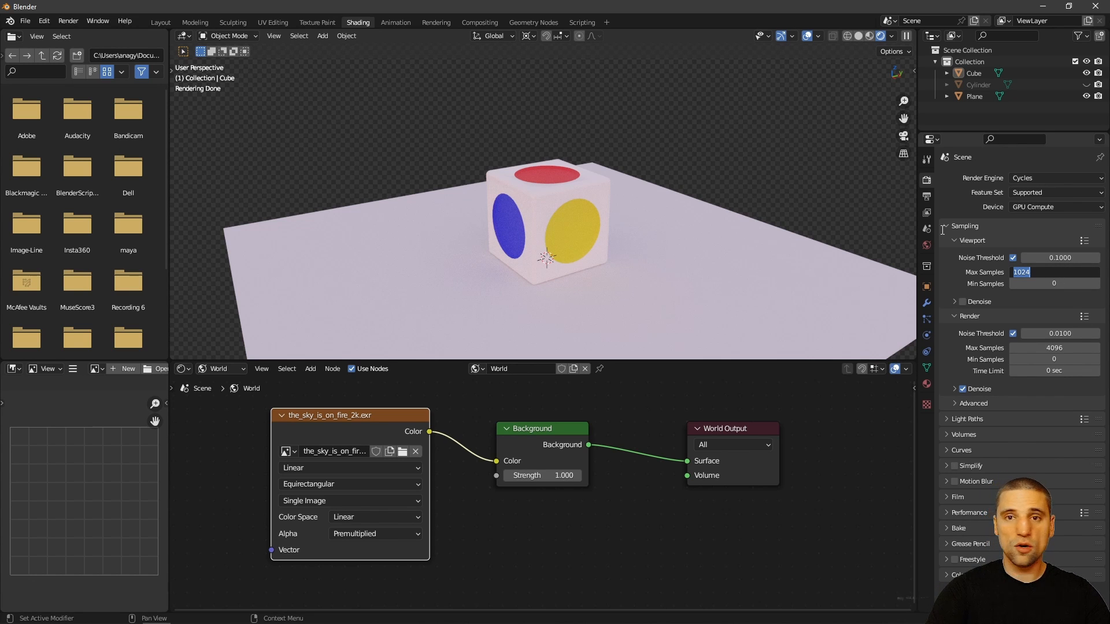
pyautogui.press('Return')
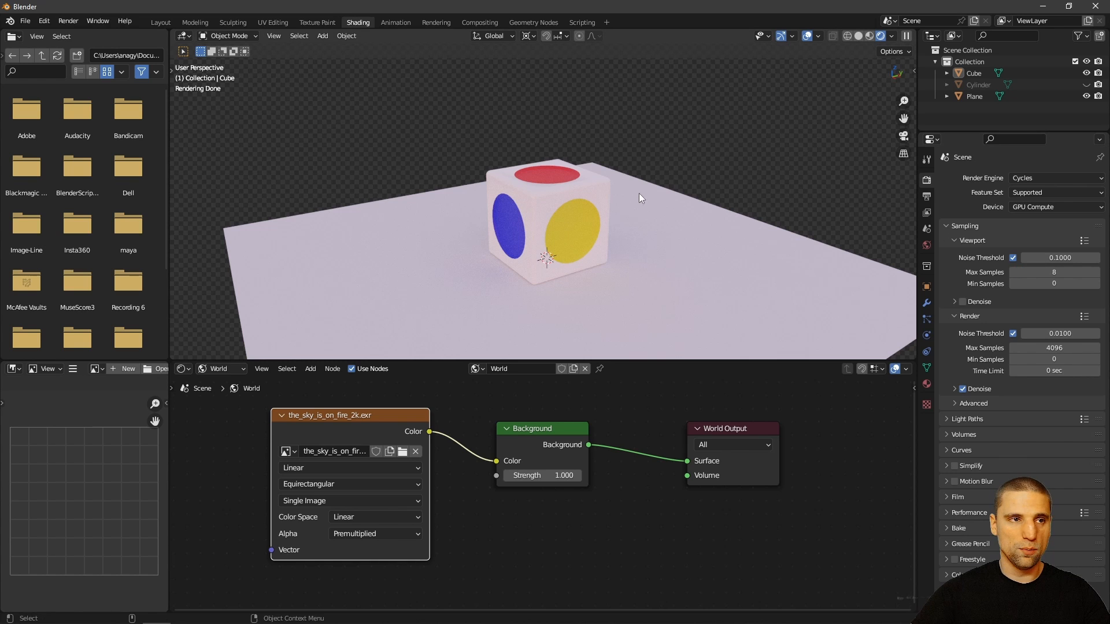
pyautogui.scroll(2, 729, 261)
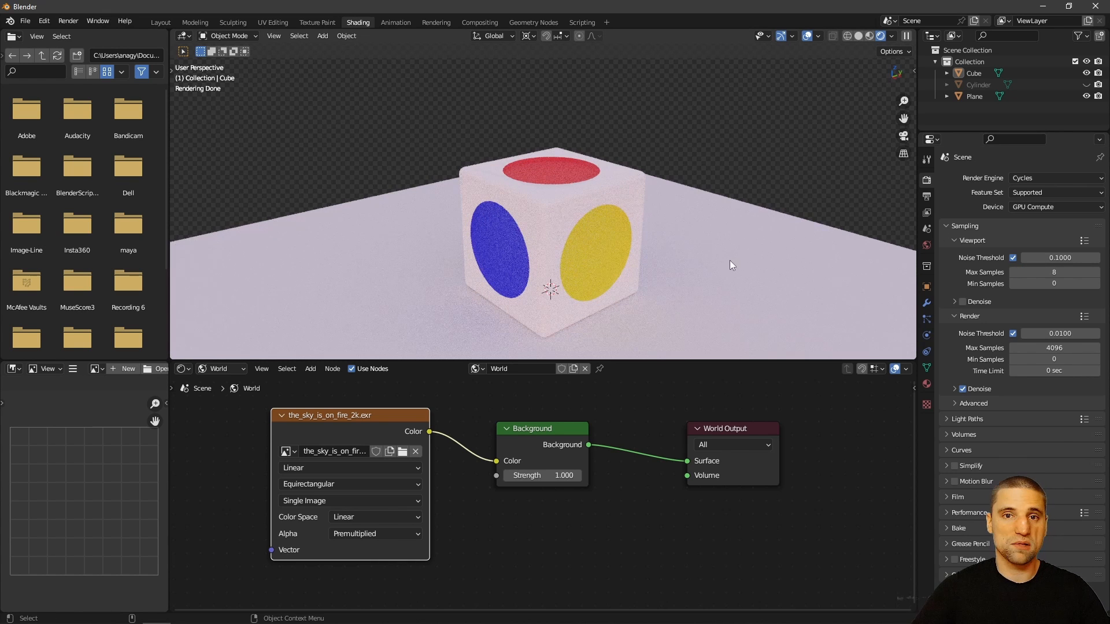
pyautogui.click(1056, 348)
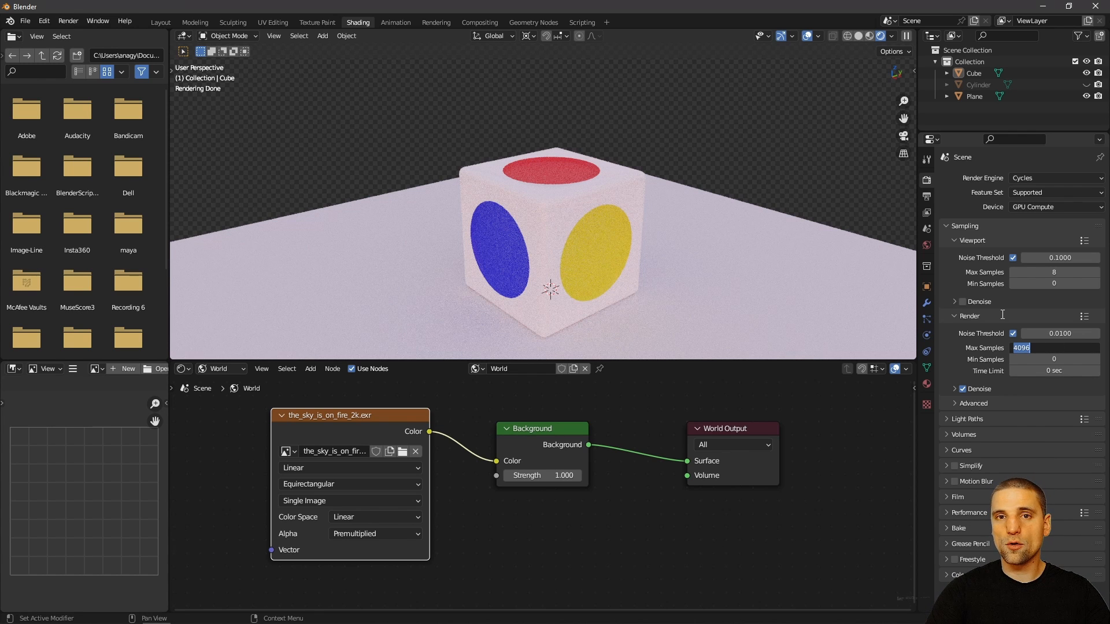
pyautogui.write('32')
pyautogui.press('Return')
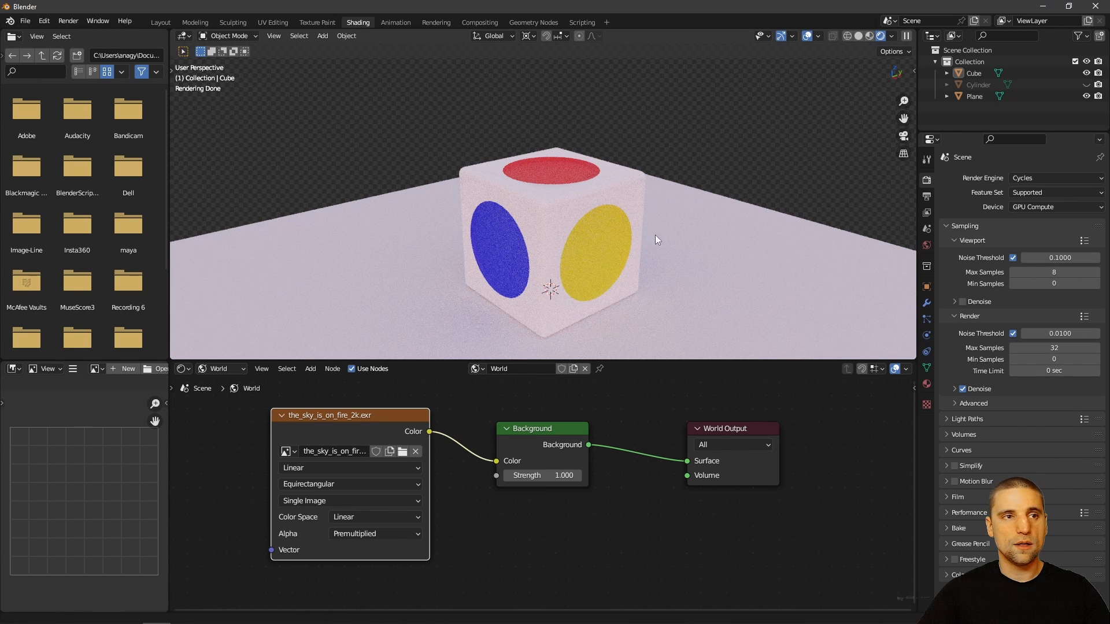
pyautogui.moveTo(655, 235)
pyautogui.mouseDown(button='middle')
pyautogui.moveTo(675, 235)
pyautogui.moveTo(643, 226)
pyautogui.mouseUp(button='middle')
pyautogui.scroll(-3, 643, 222)
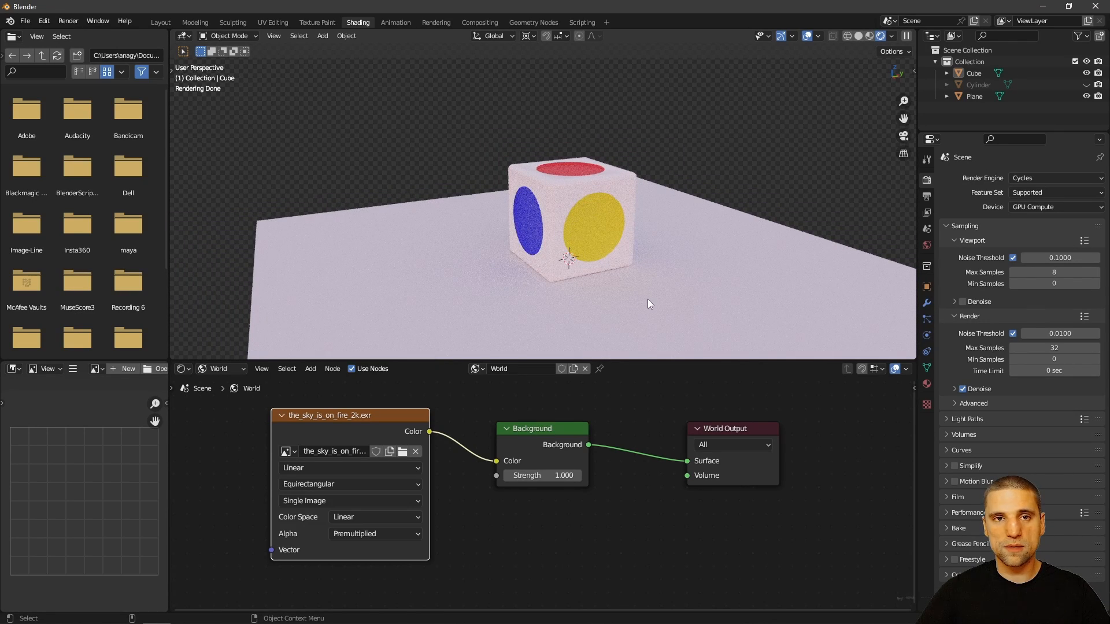
pyautogui.moveTo(654, 220)
pyautogui.mouseDown(button='middle')
pyautogui.moveTo(687, 230)
pyautogui.moveTo(666, 232)
pyautogui.mouseUp(button='middle')
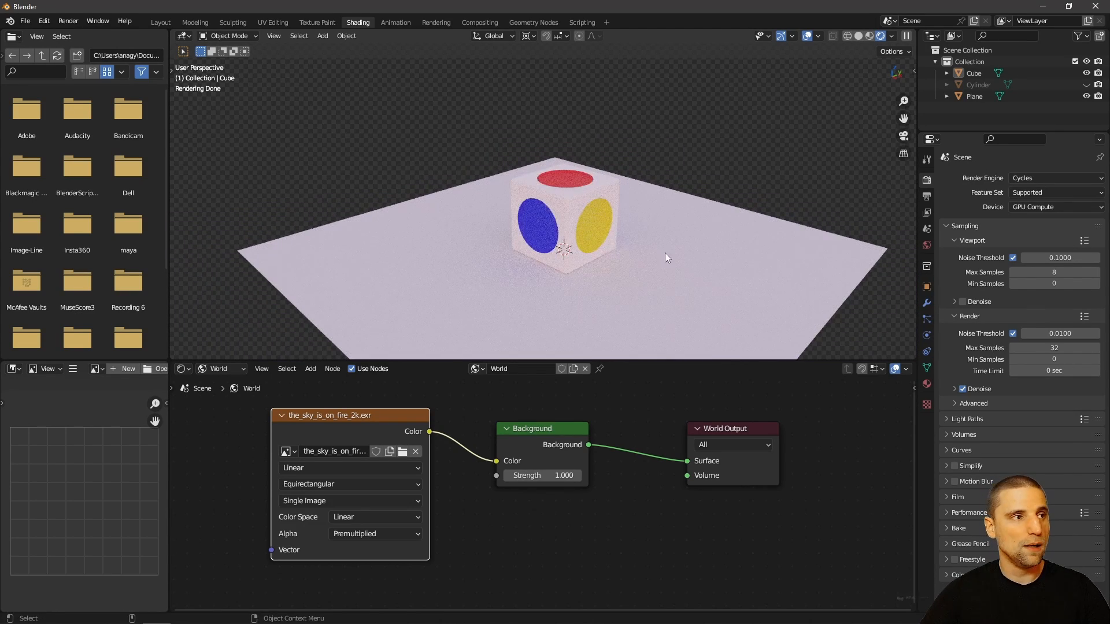
# Step: Switch to the Animation workspace and enlarge its camera-side viewport and the Dope Sheet area
pyautogui.click(396, 23)
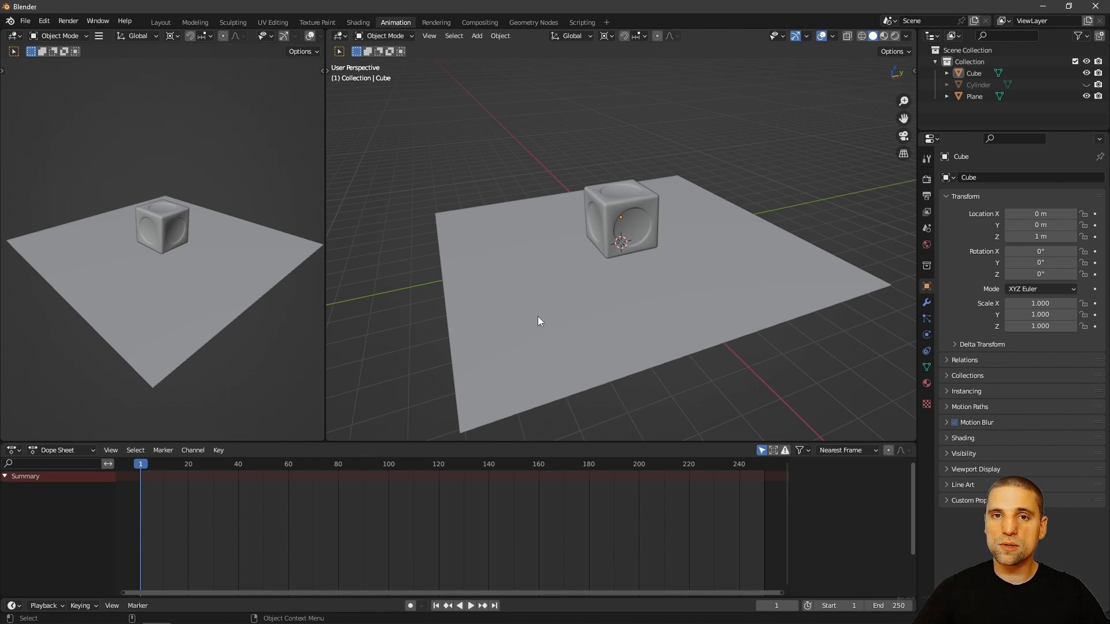
pyautogui.moveTo(323, 272); pyautogui.dragTo(469, 291)
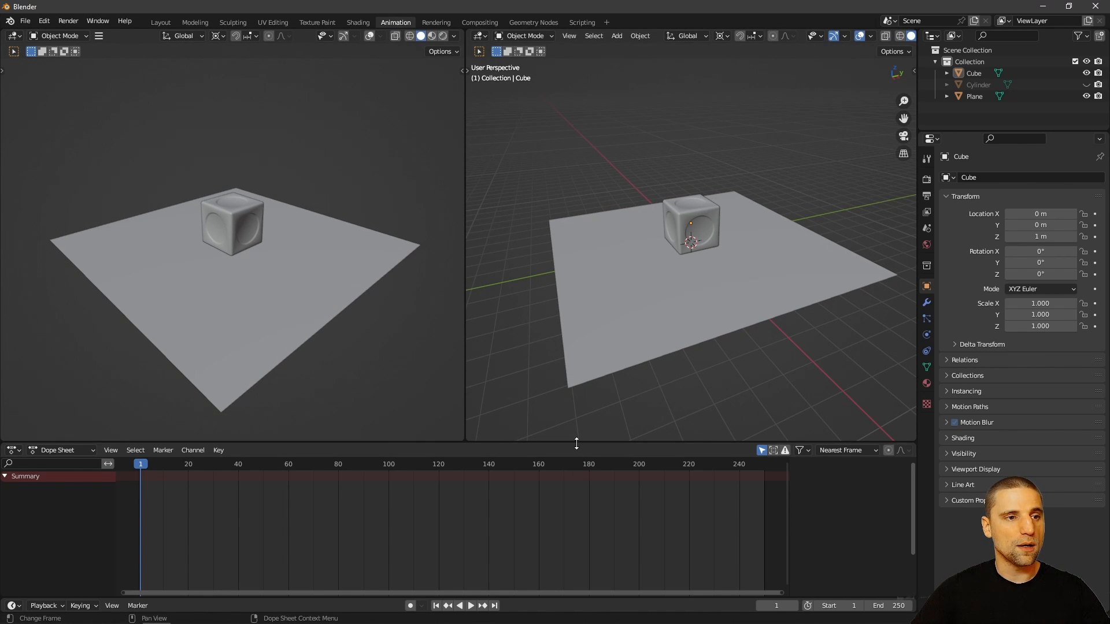
pyautogui.moveTo(579, 442); pyautogui.dragTo(579, 408)
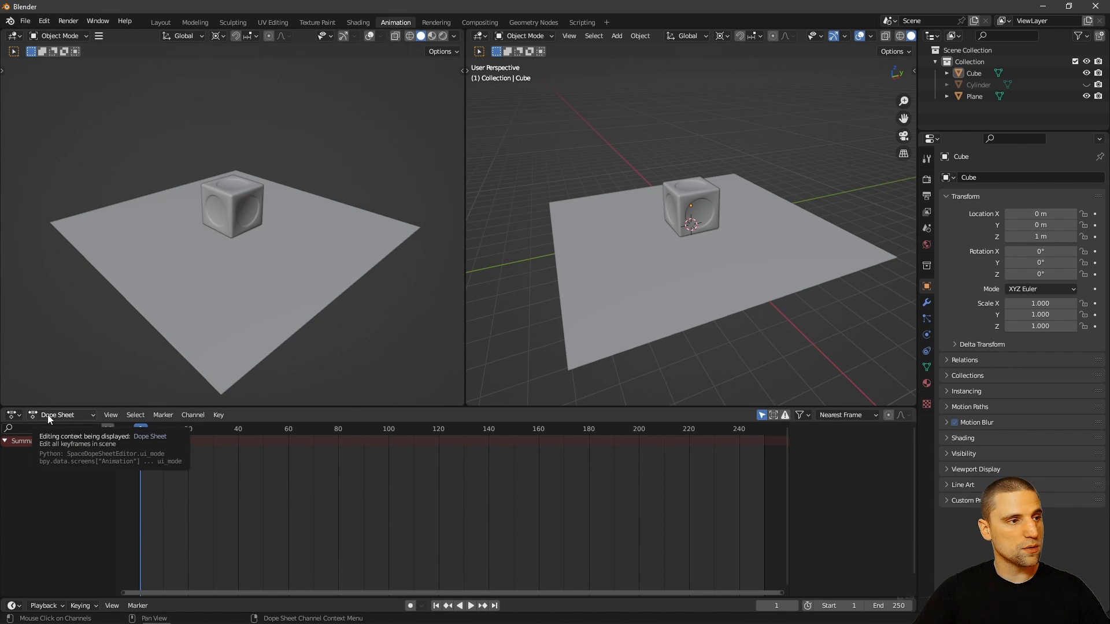
# Step: Change the Dope Sheet area into a Graph Editor and enlarge the Timeline below it
pyautogui.click(13, 416)
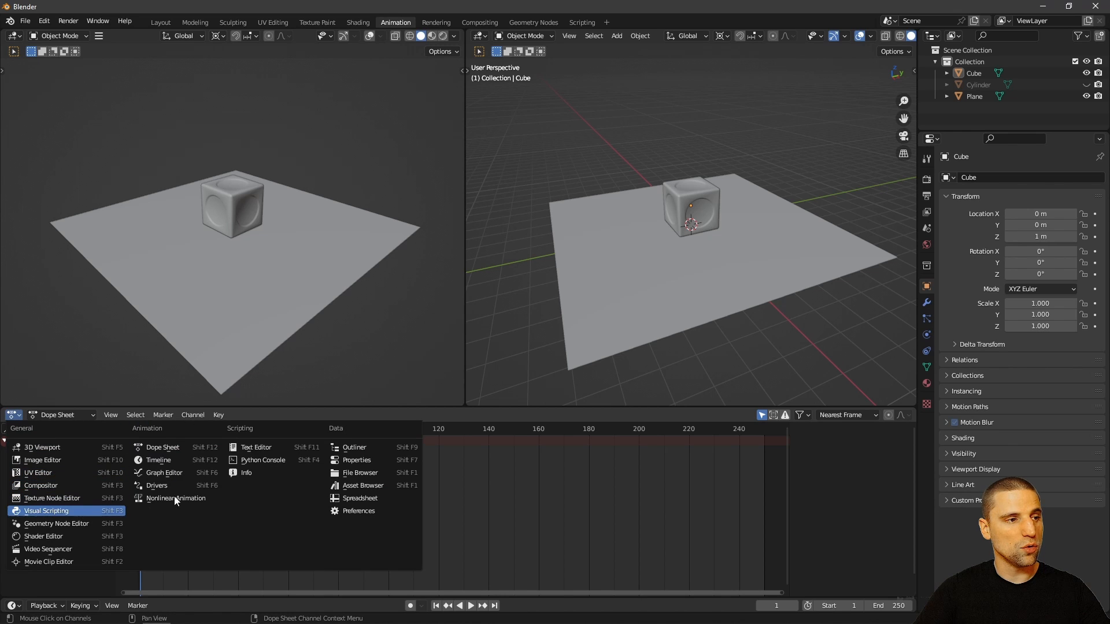
pyautogui.click(167, 473)
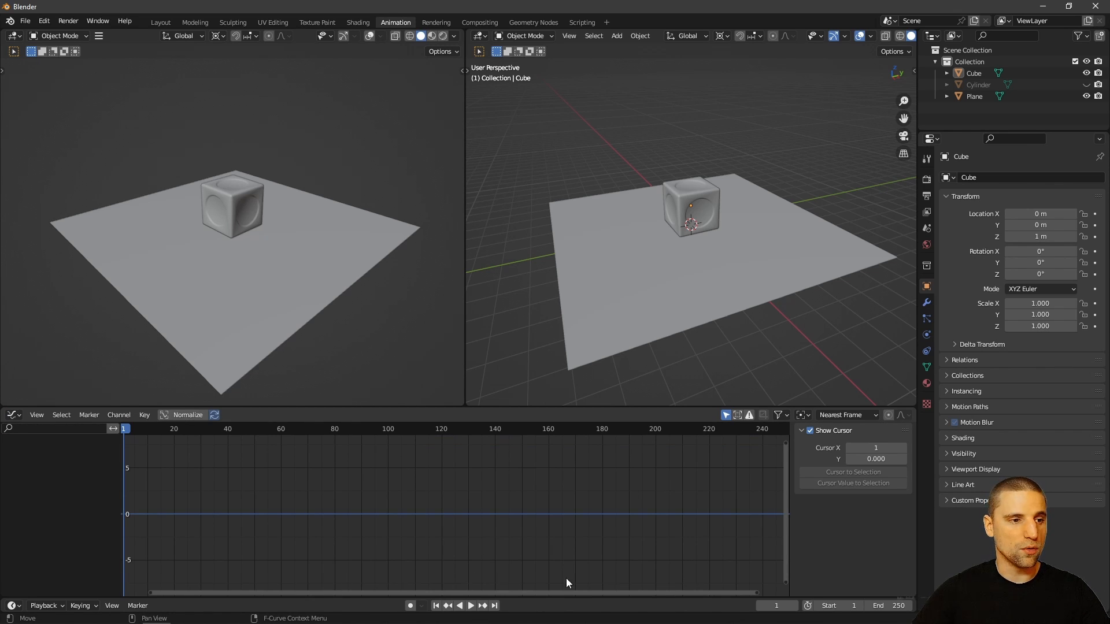
pyautogui.moveTo(584, 598); pyautogui.dragTo(587, 549)
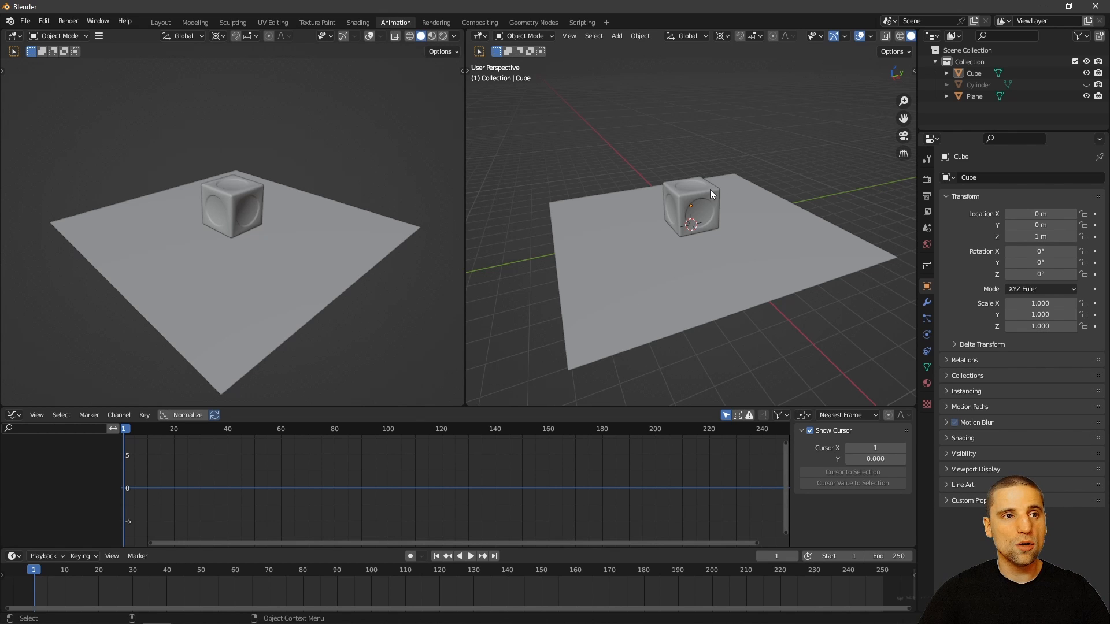
# Step: Show the gizmos and overlays in the 3D viewport where they are hidden
pyautogui.moveTo(206, 88); pyautogui.dragTo(243, 184, button='middle')
pyautogui.click(344, 35)
pyautogui.click(369, 36)
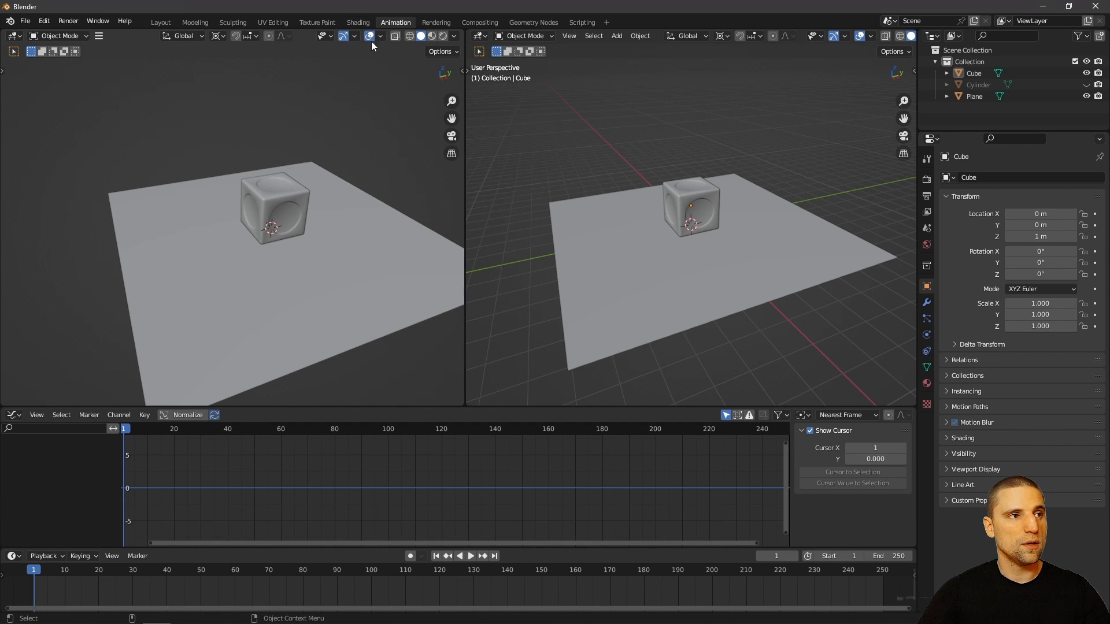
# Step: Select the cube, try the Move tool on it, and return to the Select Box tool
pyautogui.click(298, 194)
pyautogui.hotkey('shift', 'space')
pyautogui.press('g')
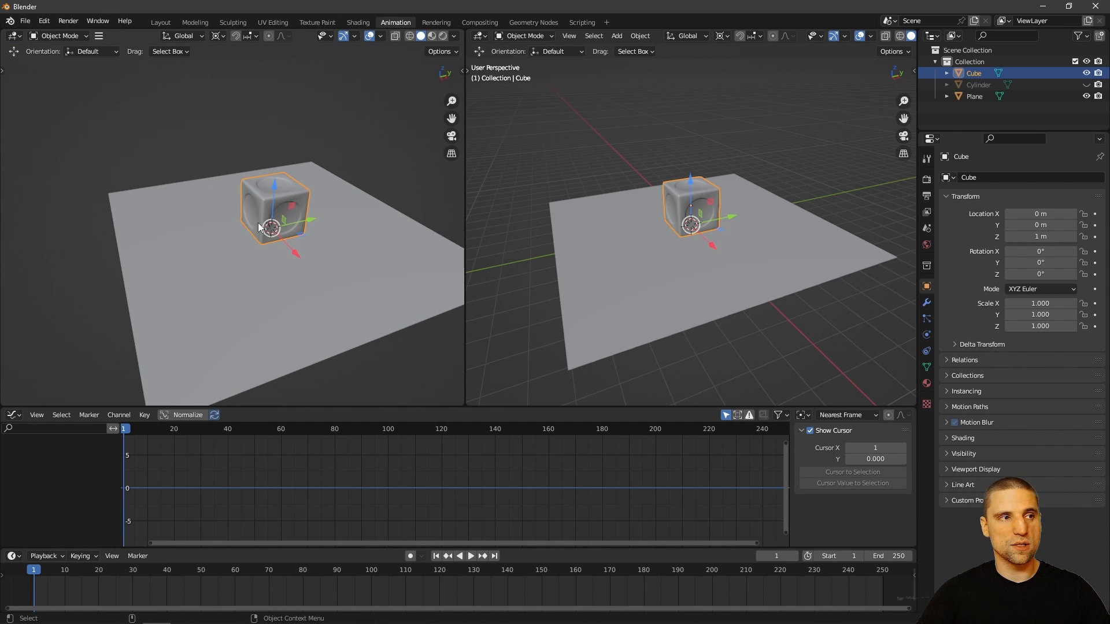
pyautogui.moveTo(315, 247)
pyautogui.mouseDown(button='middle')
pyautogui.moveTo(301, 238)
pyautogui.moveTo(298, 257)
pyautogui.mouseUp(button='middle')
pyautogui.press('w')
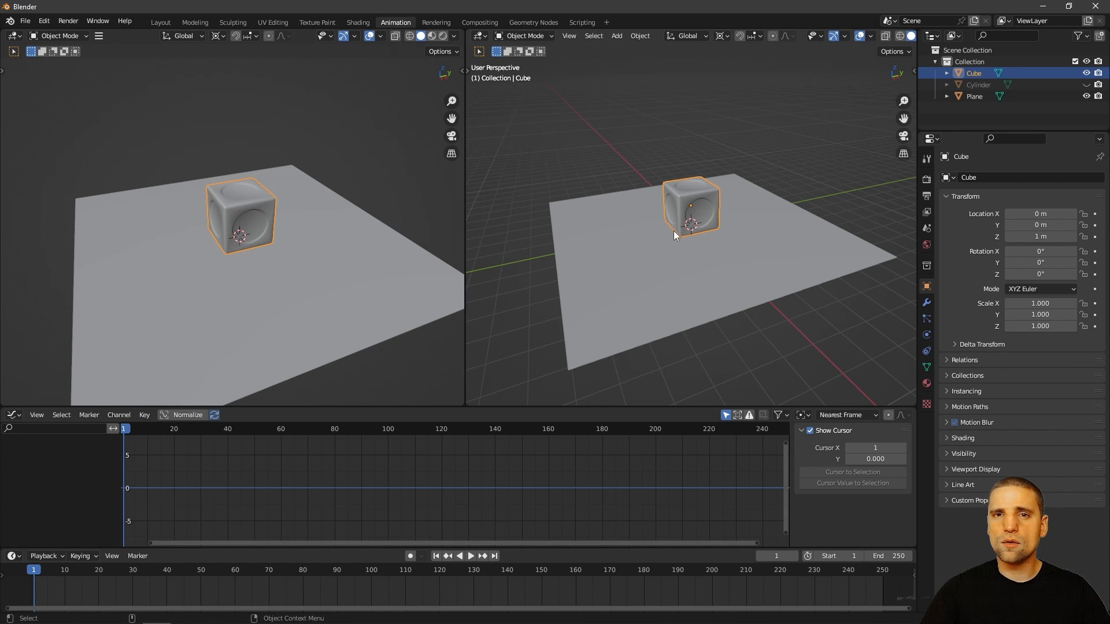
# Step: Set the viewport with the grid to Material Preview shading and hide its gizmos and overlays
pyautogui.scroll(-3, 883, 37)
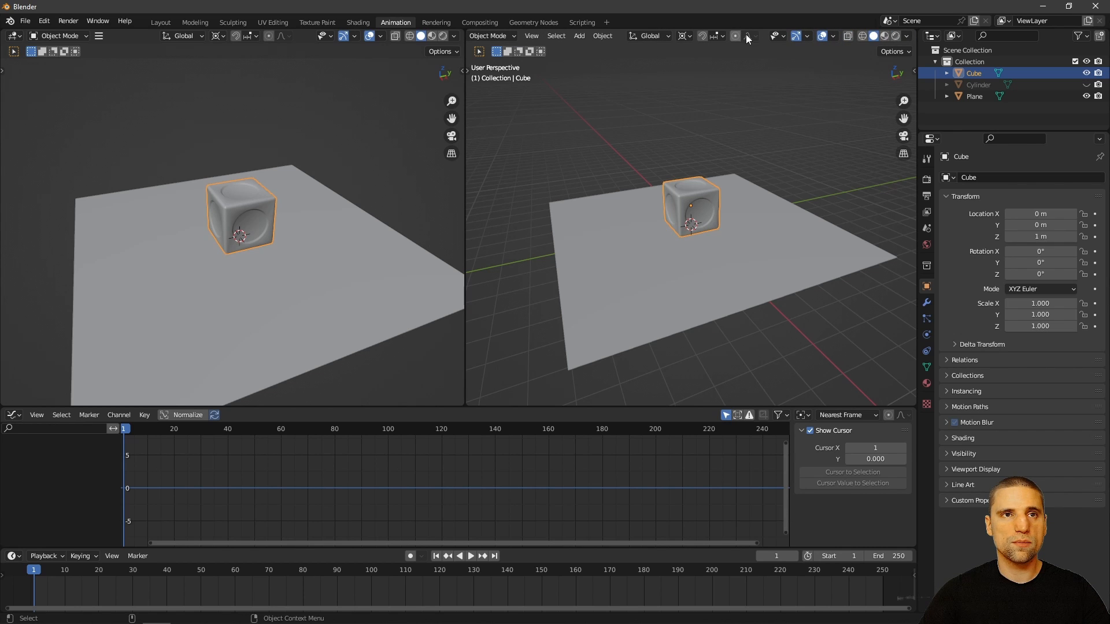
pyautogui.click(886, 36)
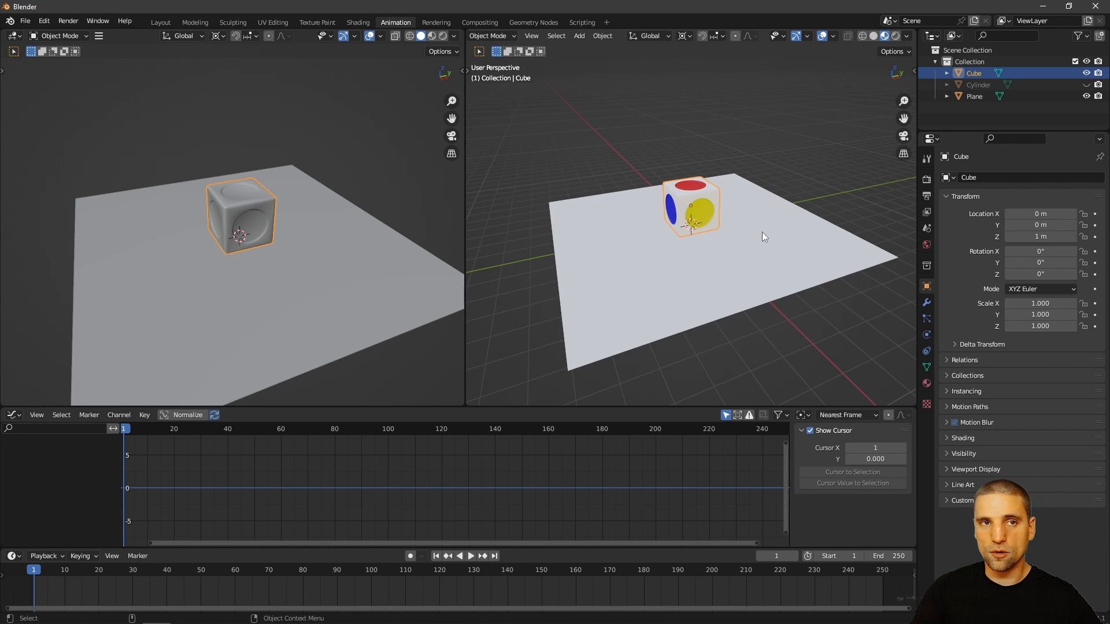
pyautogui.click(796, 35)
pyautogui.click(822, 36)
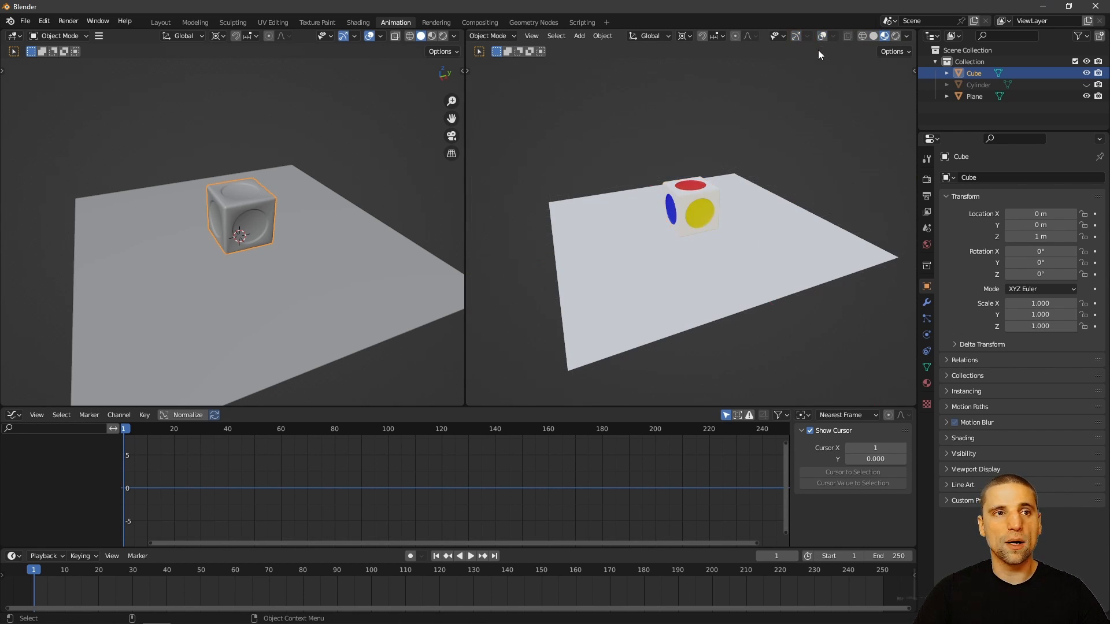
pyautogui.moveTo(634, 248); pyautogui.dragTo(686, 151, button='middle')
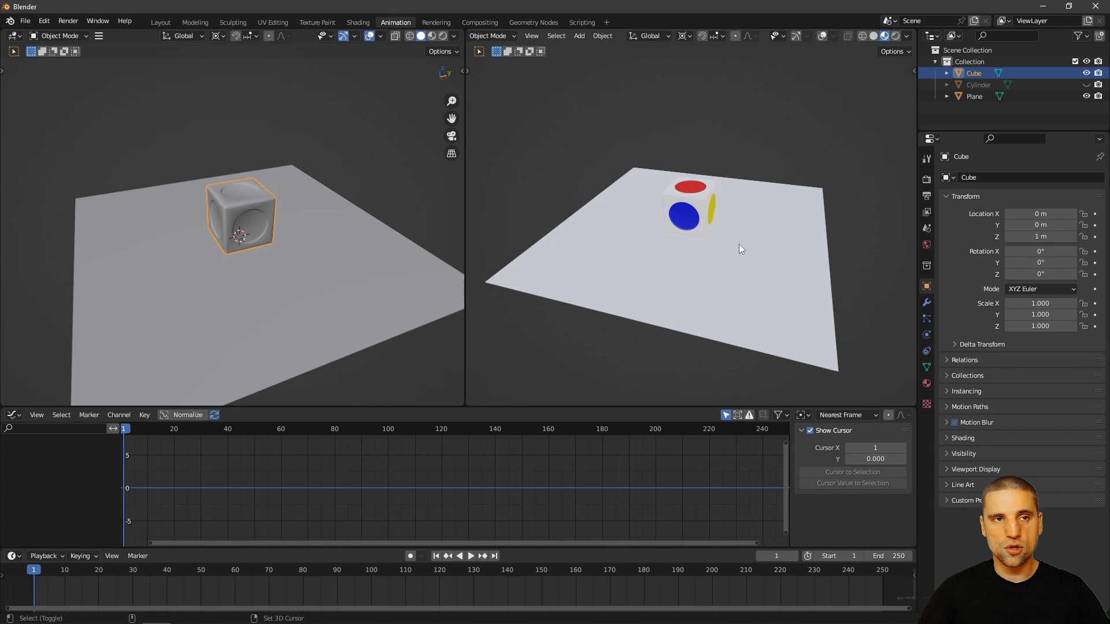
# Step: Add a camera to the scene and look through it in the Material Preview viewport
pyautogui.hotkey('shift', 'a')
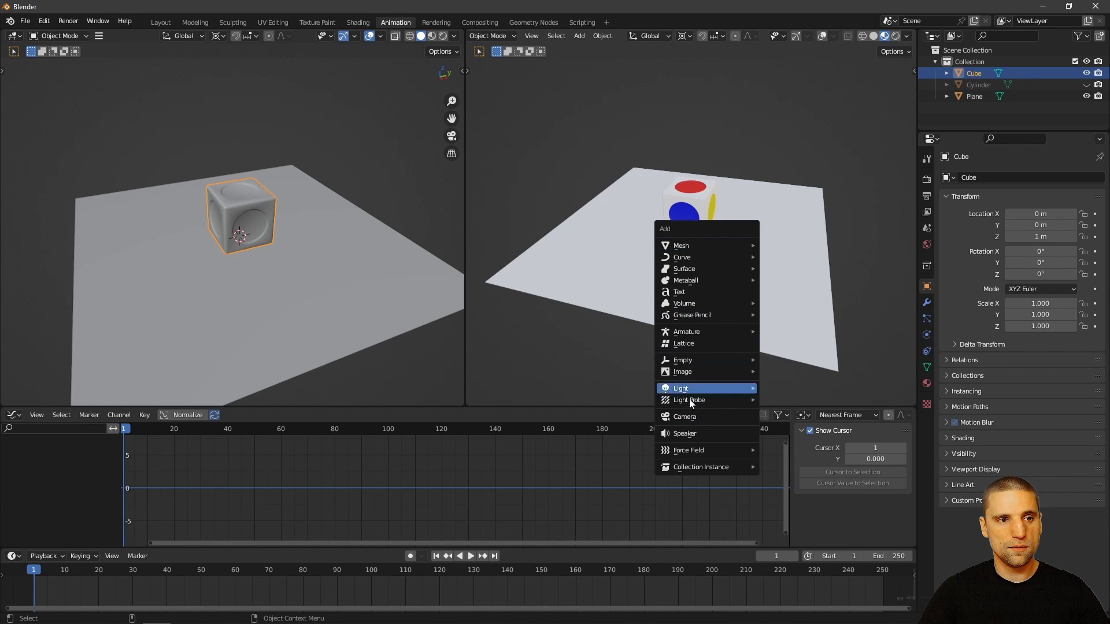
pyautogui.click(694, 417)
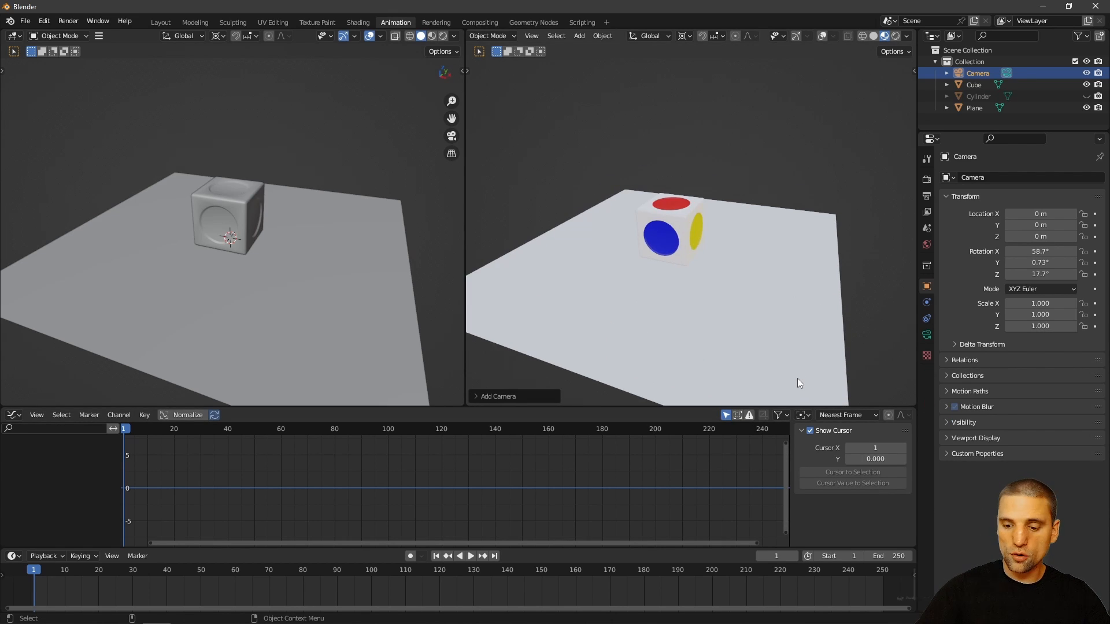
pyautogui.press('KP_0')
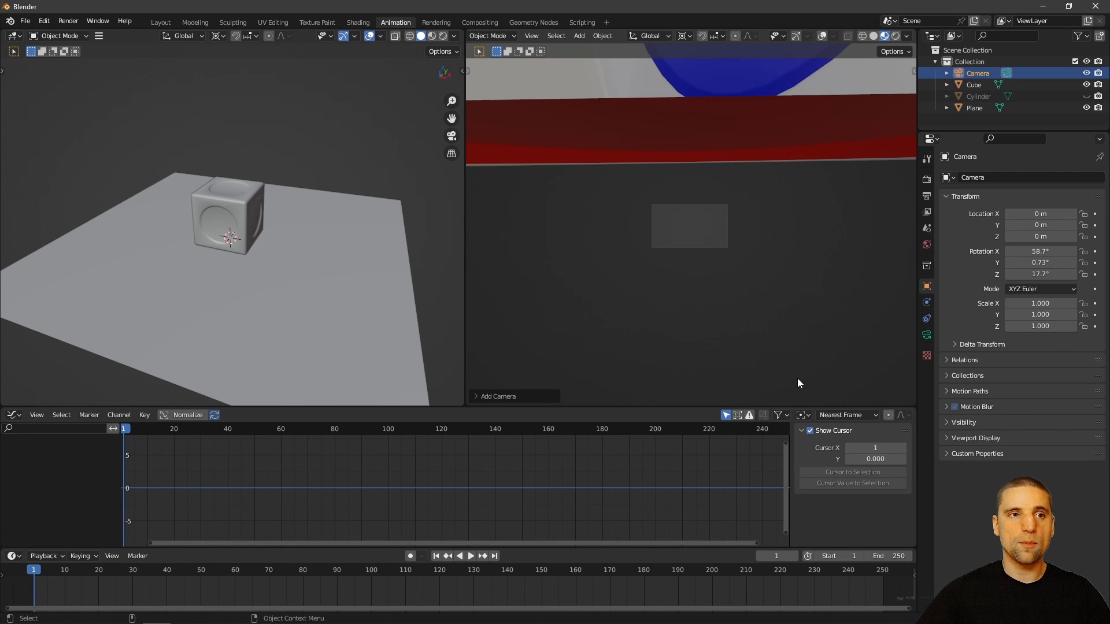
pyautogui.scroll(6, 626, 199)
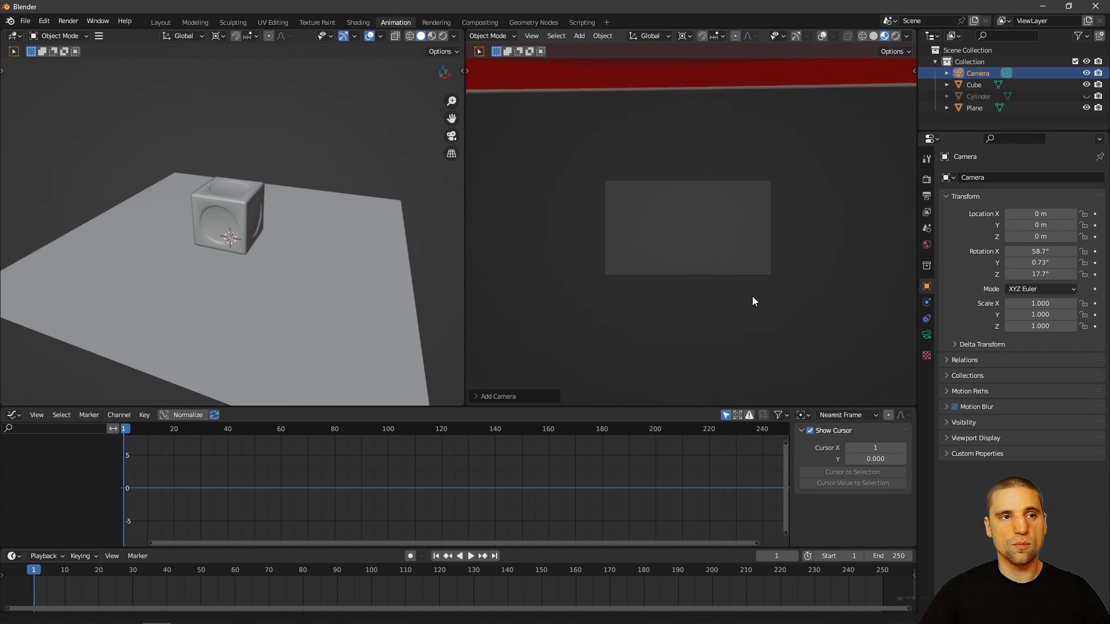
pyautogui.scroll(4, 819, 290)
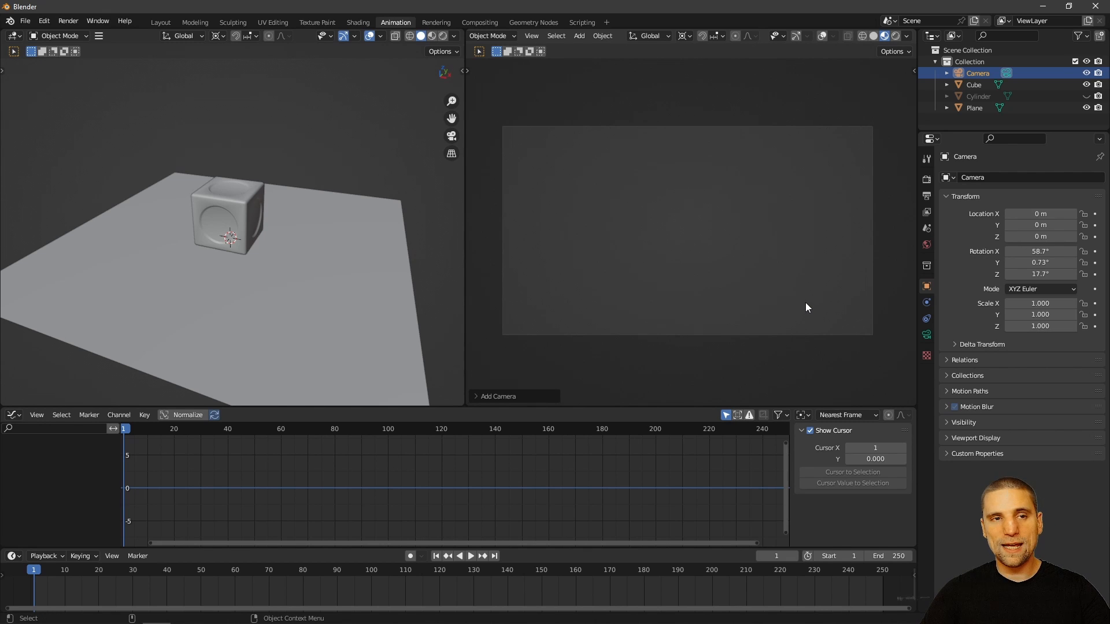
# Step: Lock the camera to the view in the camera viewport
pyautogui.press('n')
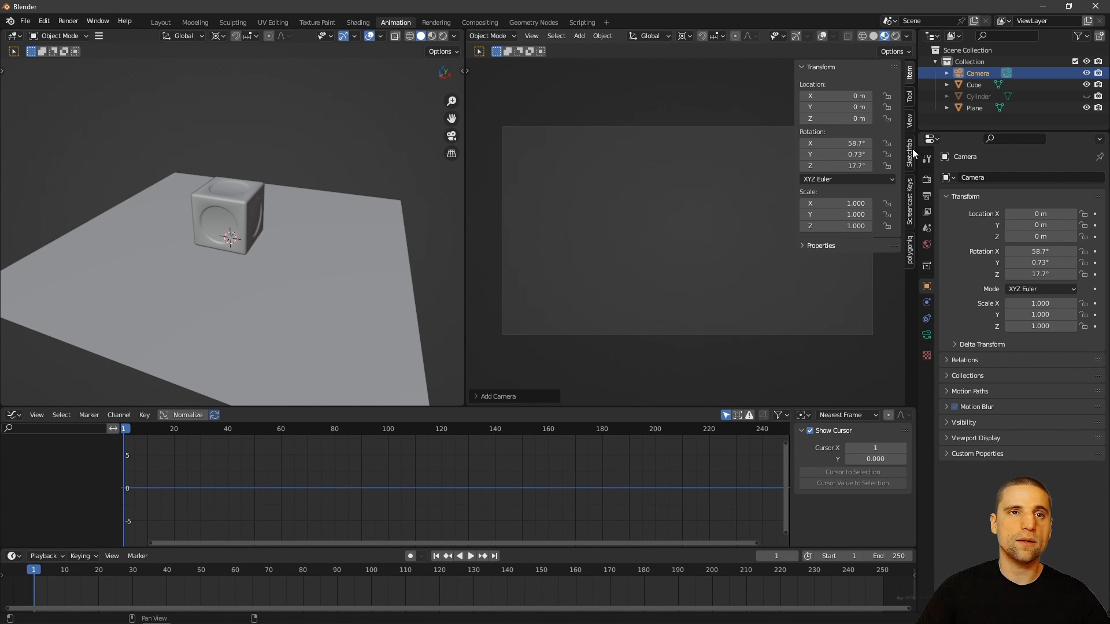
pyautogui.click(910, 122)
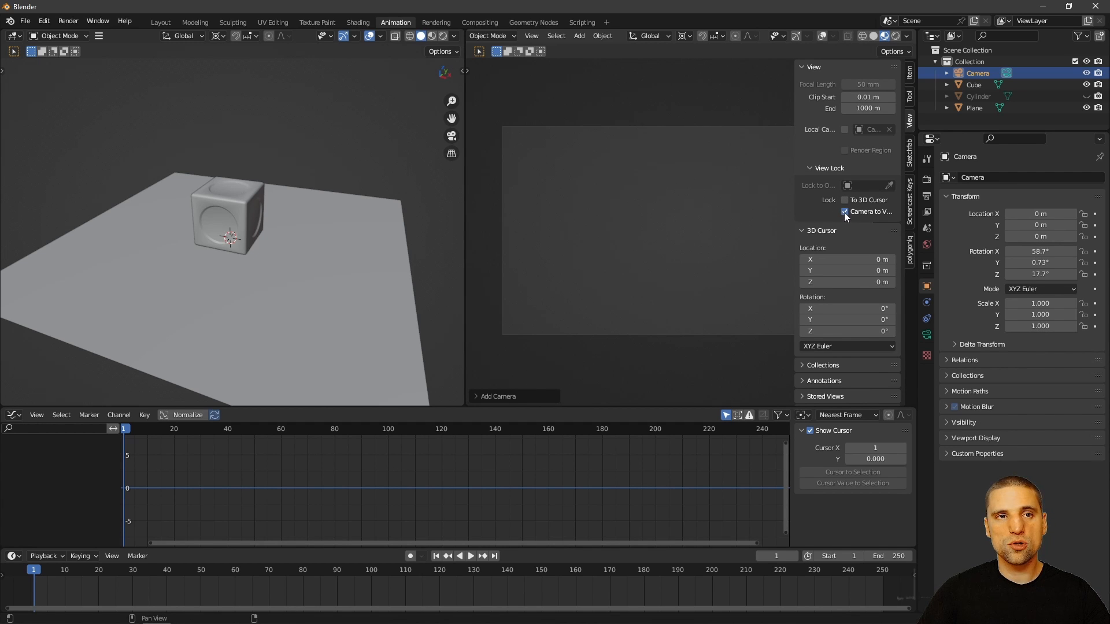
pyautogui.press('n')
# Step: Pull the camera back and orbit it to frame the cube's blue, yellow and red faces in three-quarter view
pyautogui.scroll(-4, 642, 153)
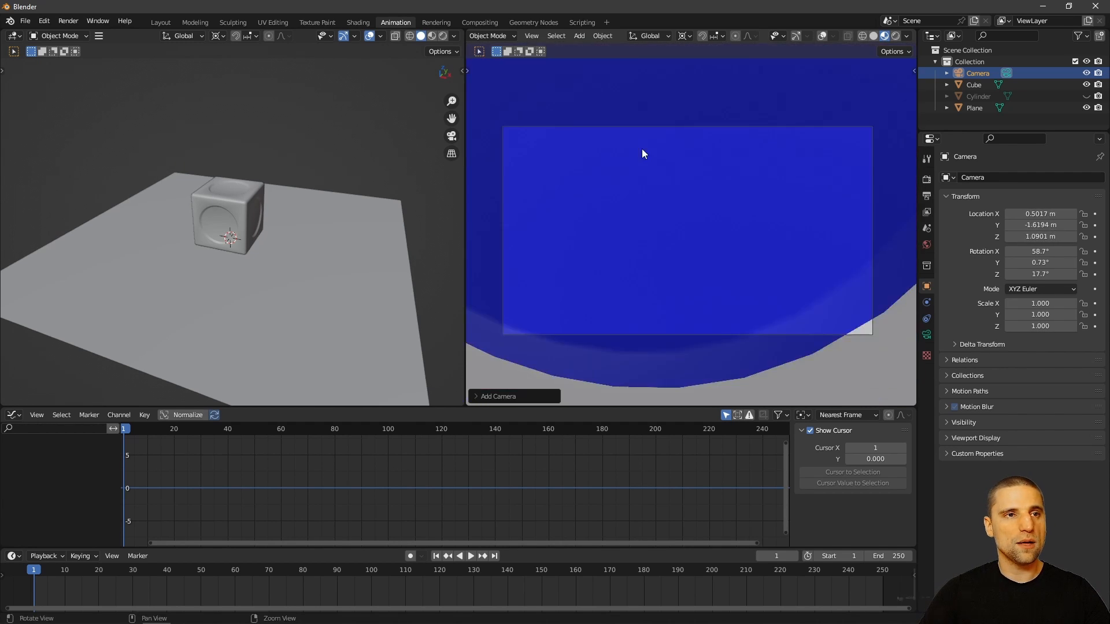
pyautogui.scroll(-6, 642, 148)
pyautogui.moveTo(703, 208); pyautogui.dragTo(674, 232, button='middle')
pyautogui.scroll(5, 557, 194)
pyautogui.scroll(-3, 676, 230)
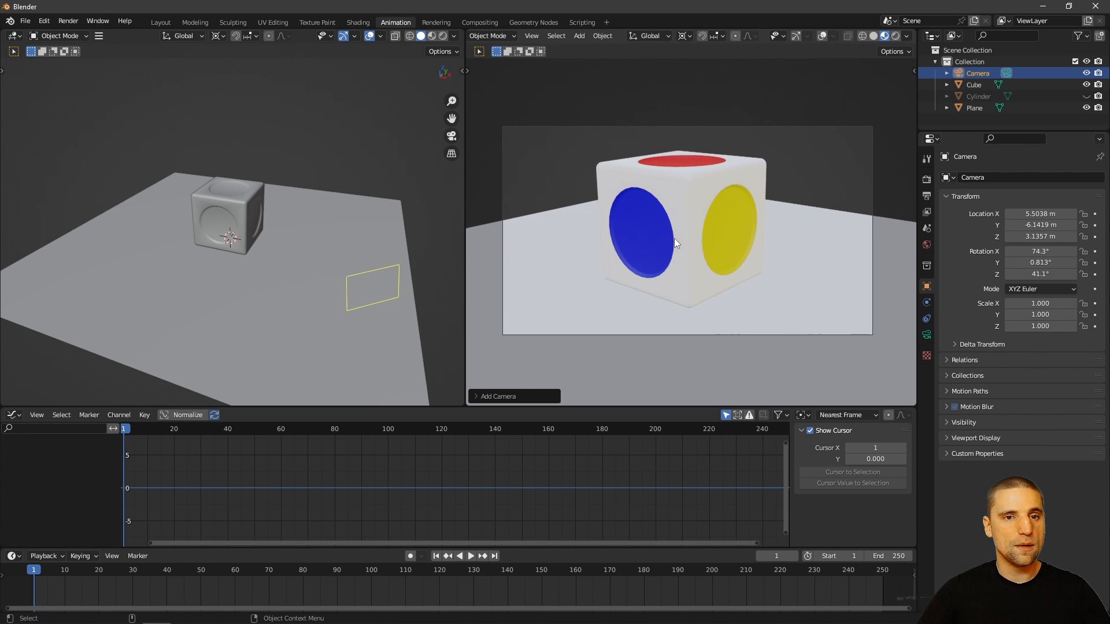
# Step: Set the camera's passepartout opacity to 0.99 in its viewport display settings
pyautogui.click(926, 336)
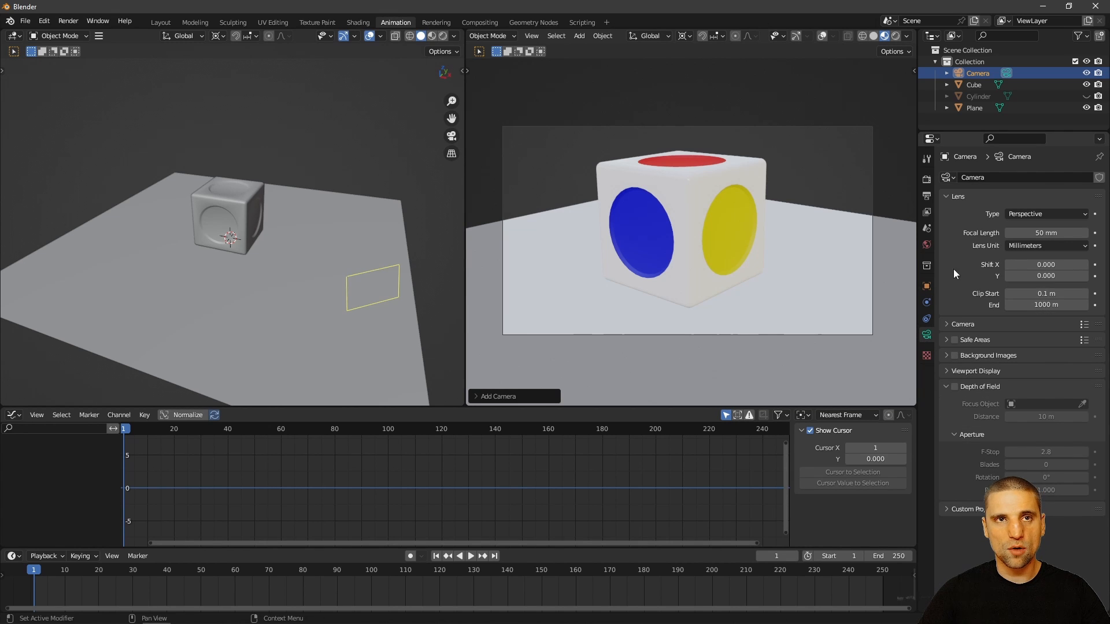
pyautogui.click(975, 85)
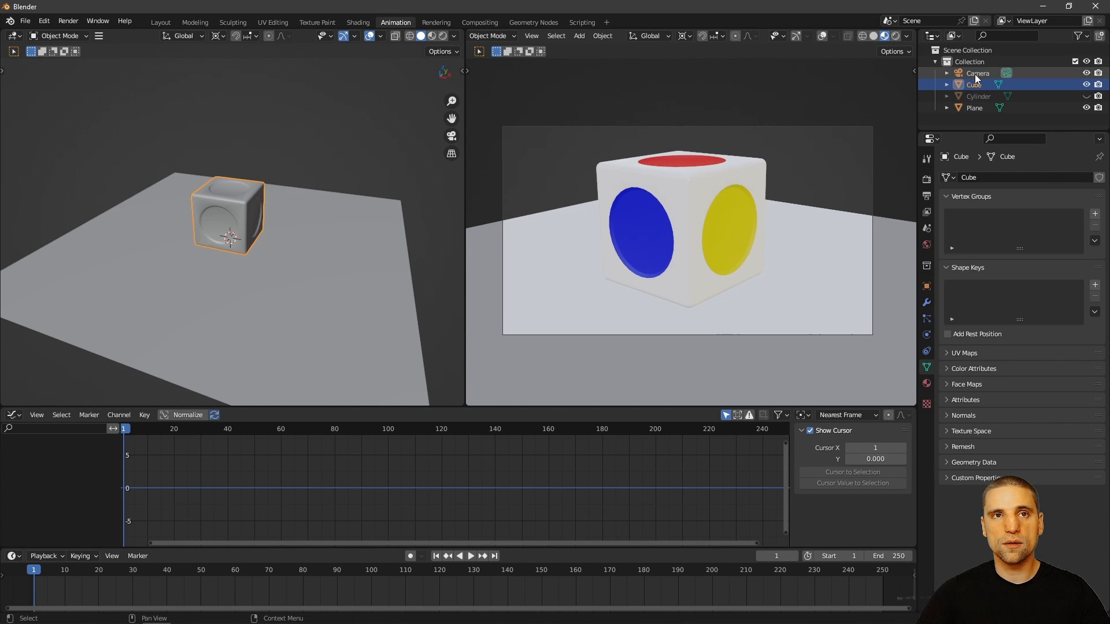
pyautogui.click(974, 74)
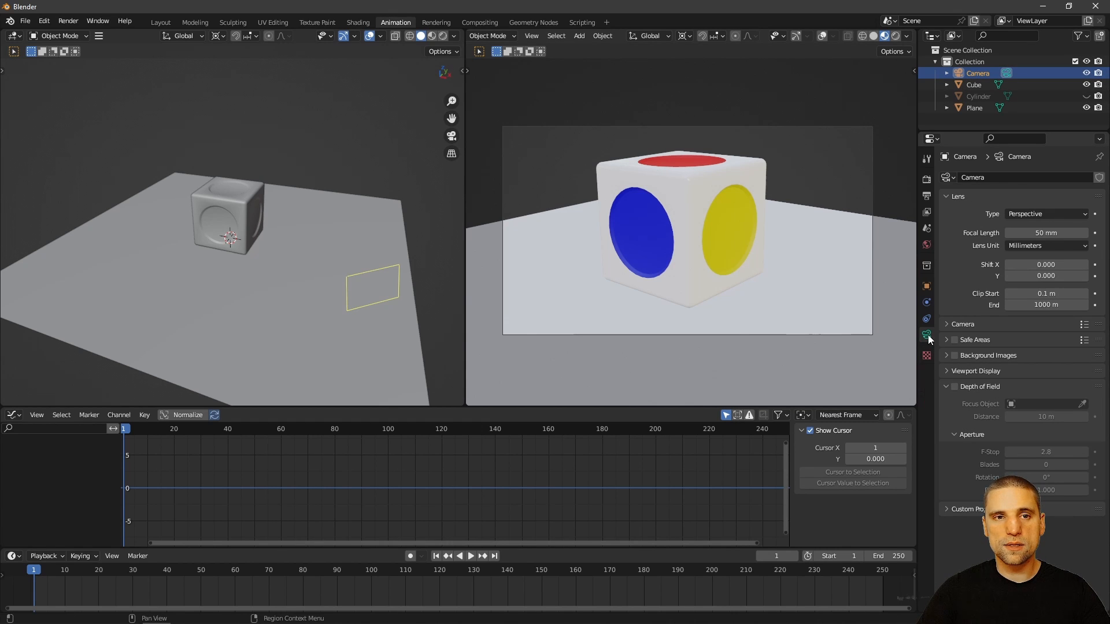
pyautogui.click(967, 373)
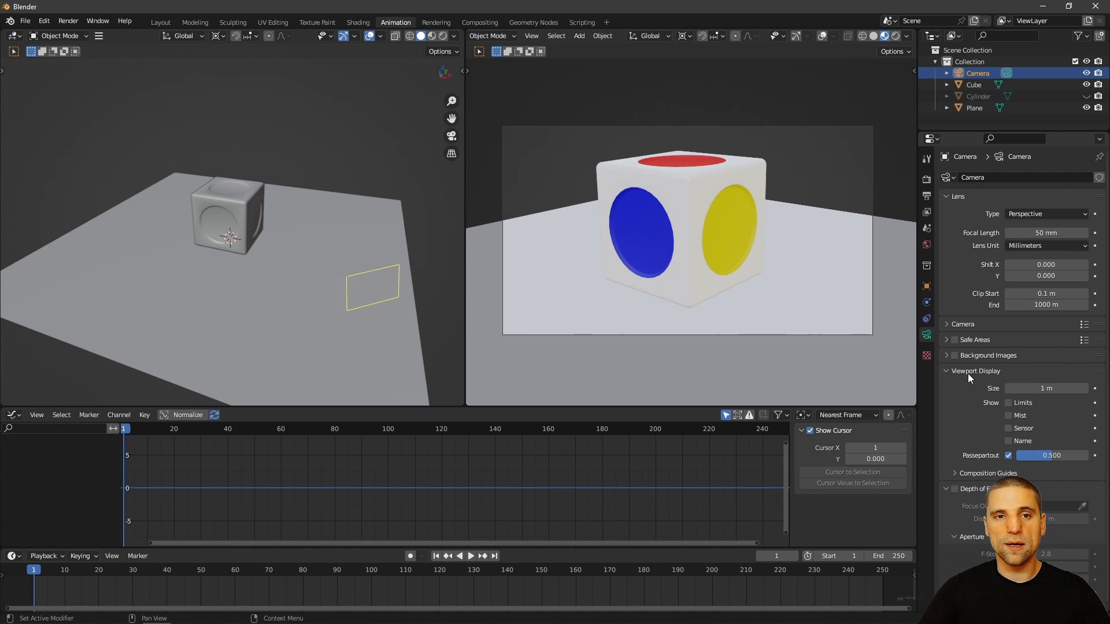
pyautogui.click(1052, 457)
pyautogui.press('BackSpace')
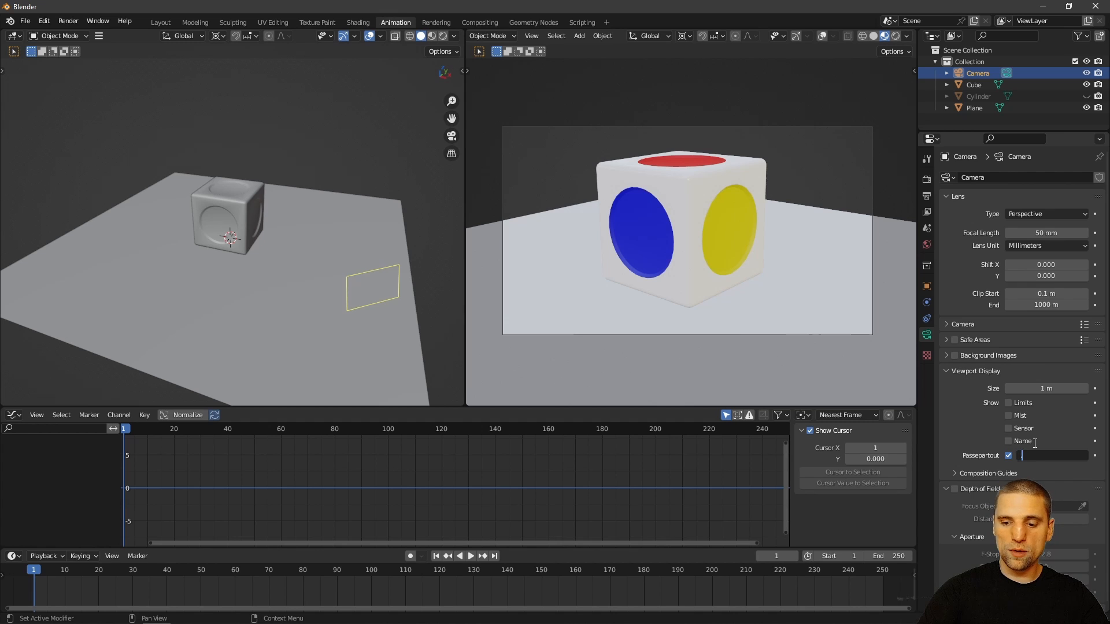
pyautogui.write('0.99')
pyautogui.press('Return')
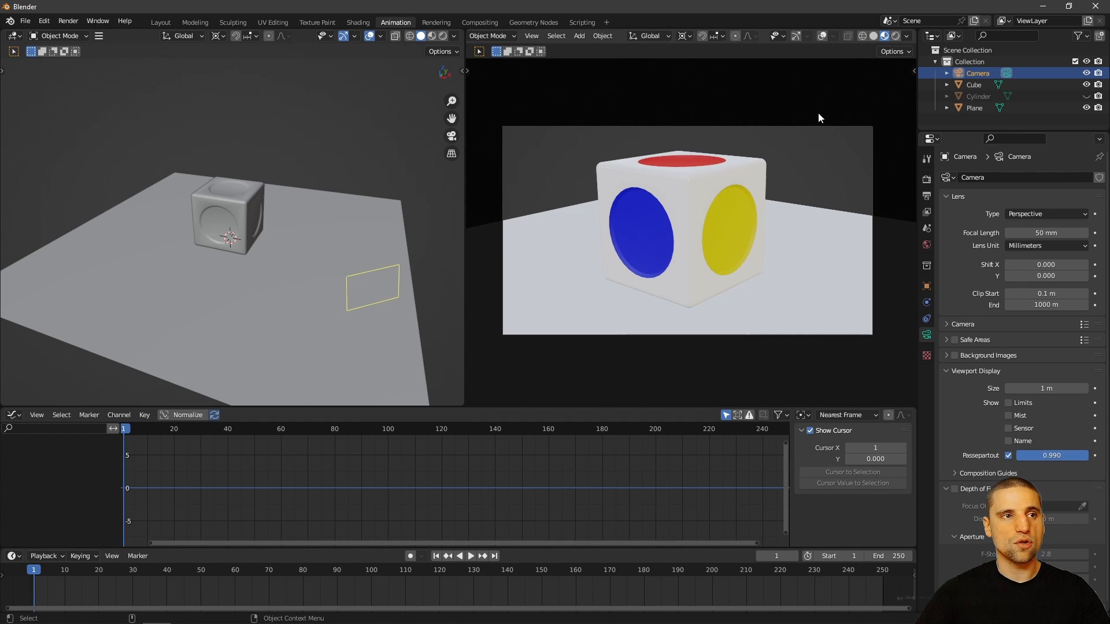
# Step: Move the camera low and farther back so it faces a yellow side of the cube with the whole floor framed
pyautogui.moveTo(617, 271); pyautogui.dragTo(498, 228, button='middle')
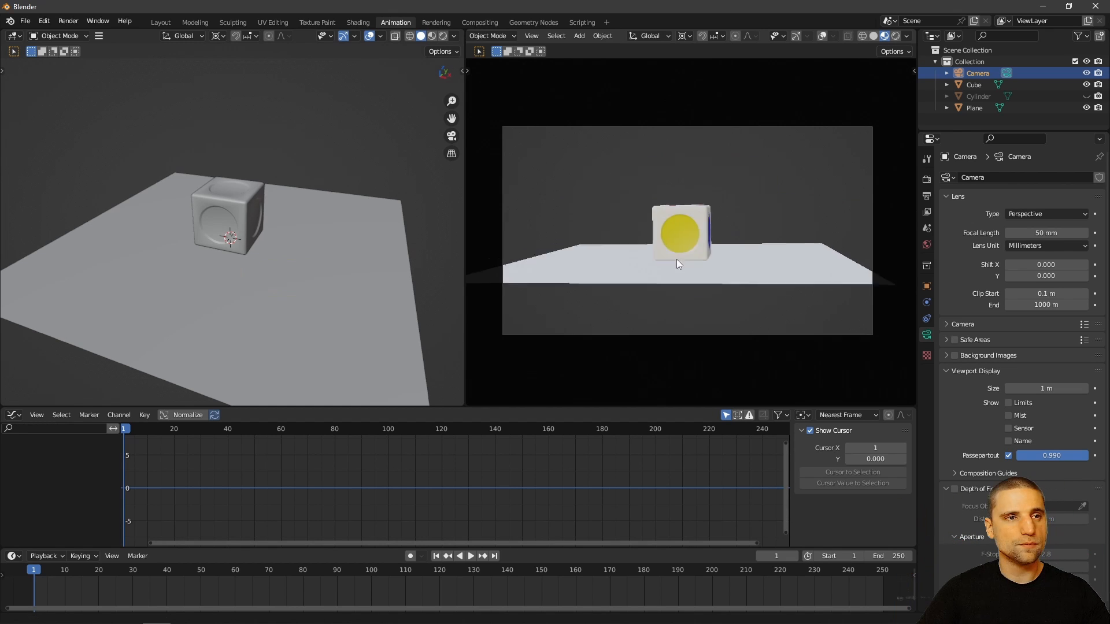
pyautogui.keyDown('alt'); pyautogui.moveTo(677, 259); pyautogui.dragTo(673, 251); pyautogui.keyUp('alt')
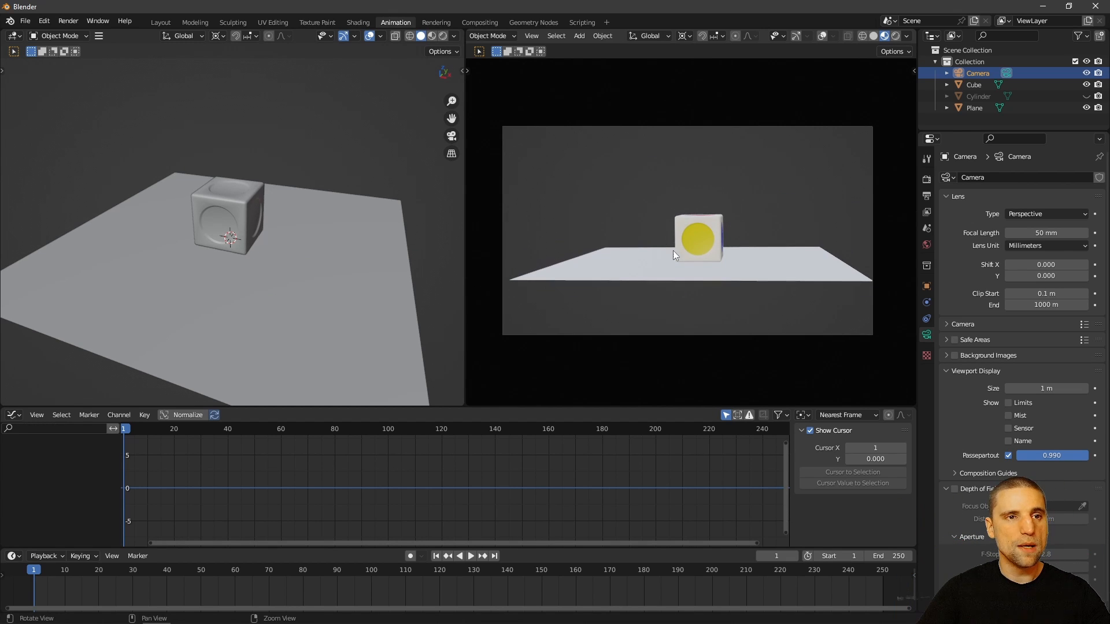
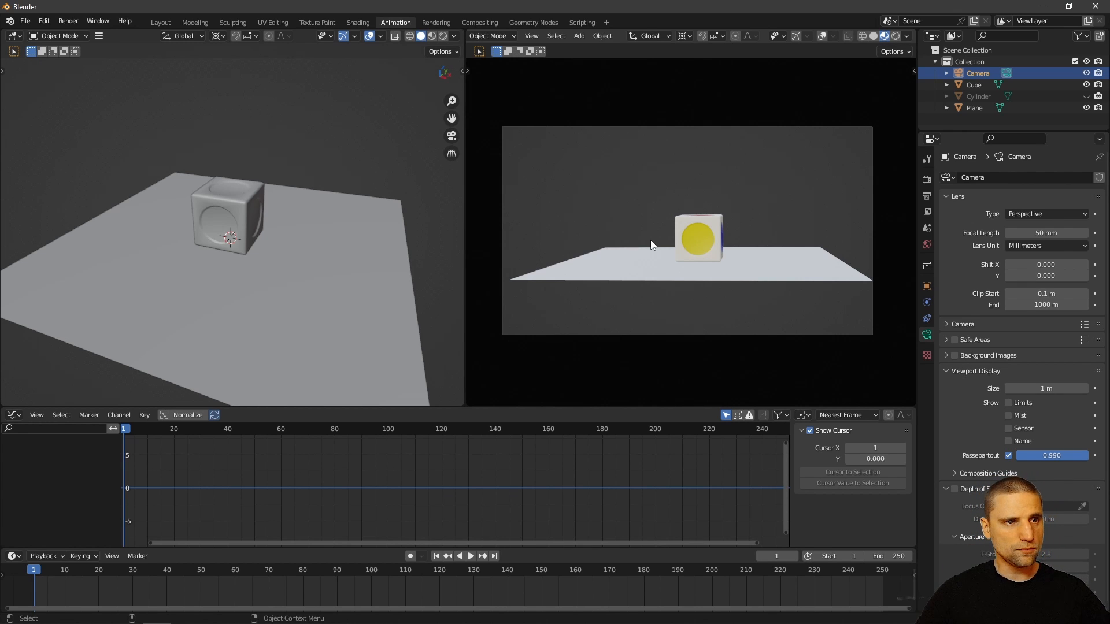
# Step: Add a new cube mesh at the world origin and scale it by a factor of 2
pyautogui.moveTo(328, 213); pyautogui.dragTo(317, 237, button='middle')
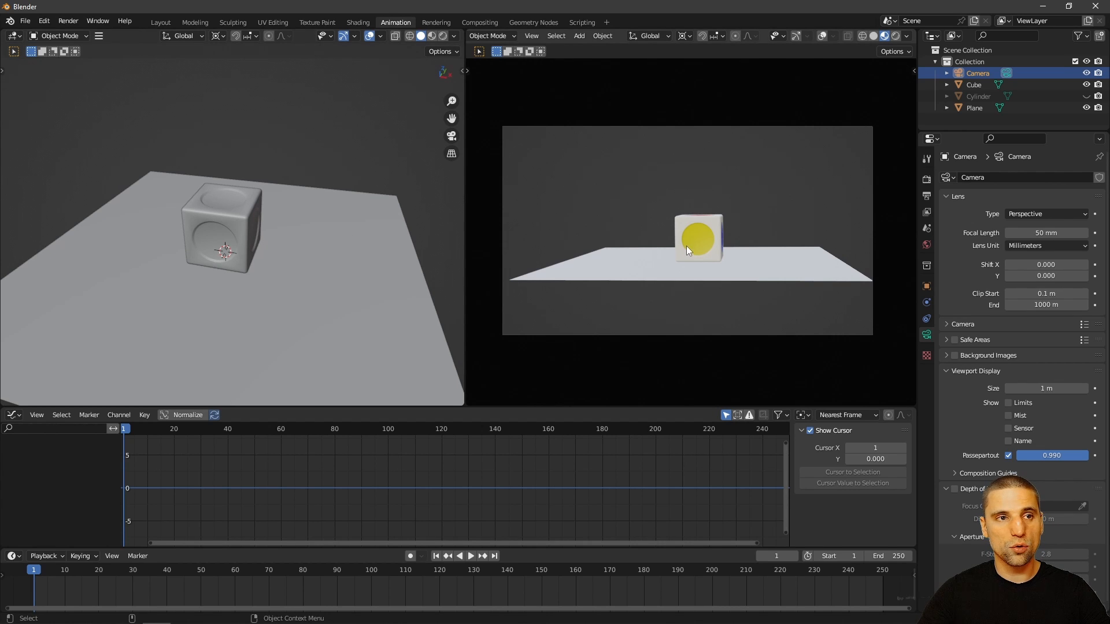
pyautogui.moveTo(457, 199); pyautogui.dragTo(397, 189, button='middle')
pyautogui.hotkey('shift', 'a')
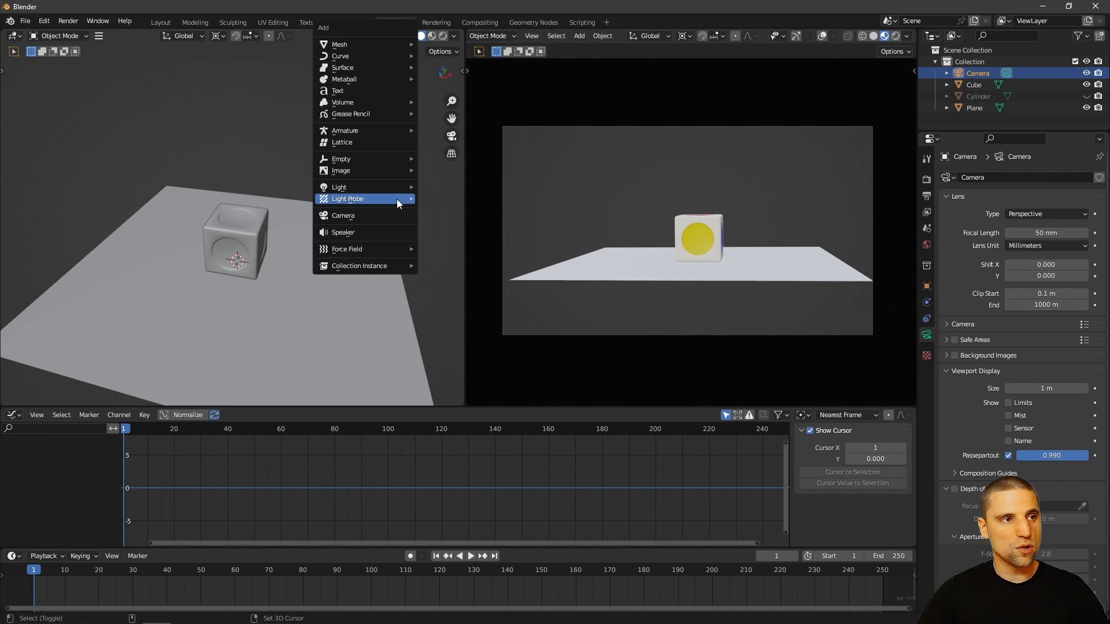
pyautogui.moveTo(359, 45)
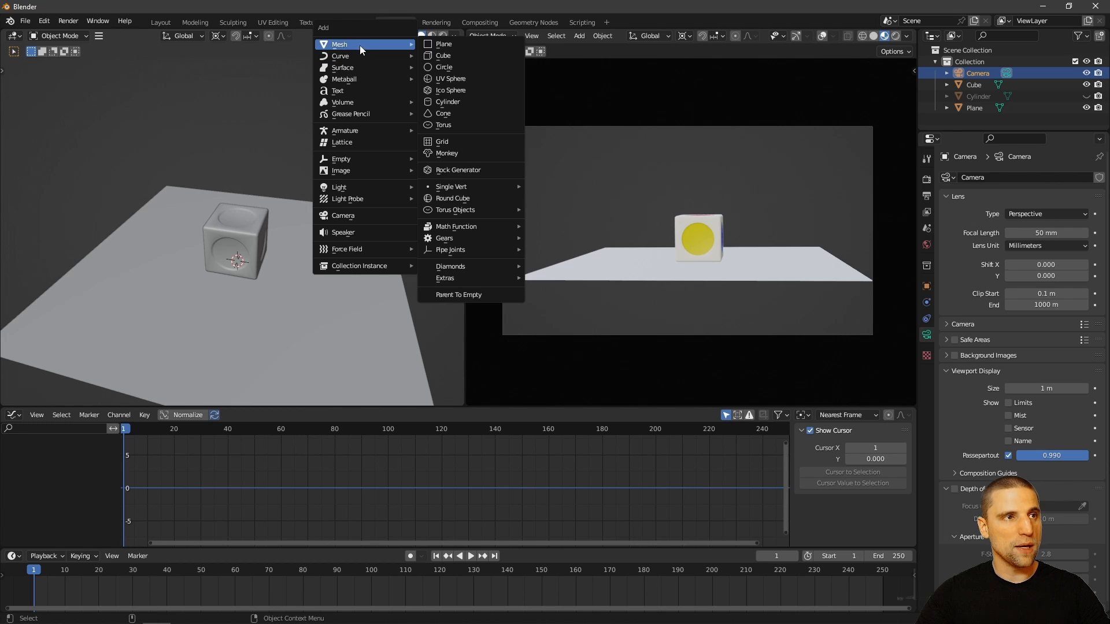
pyautogui.click(455, 55)
pyautogui.moveTo(355, 210); pyautogui.dragTo(303, 228, button='middle')
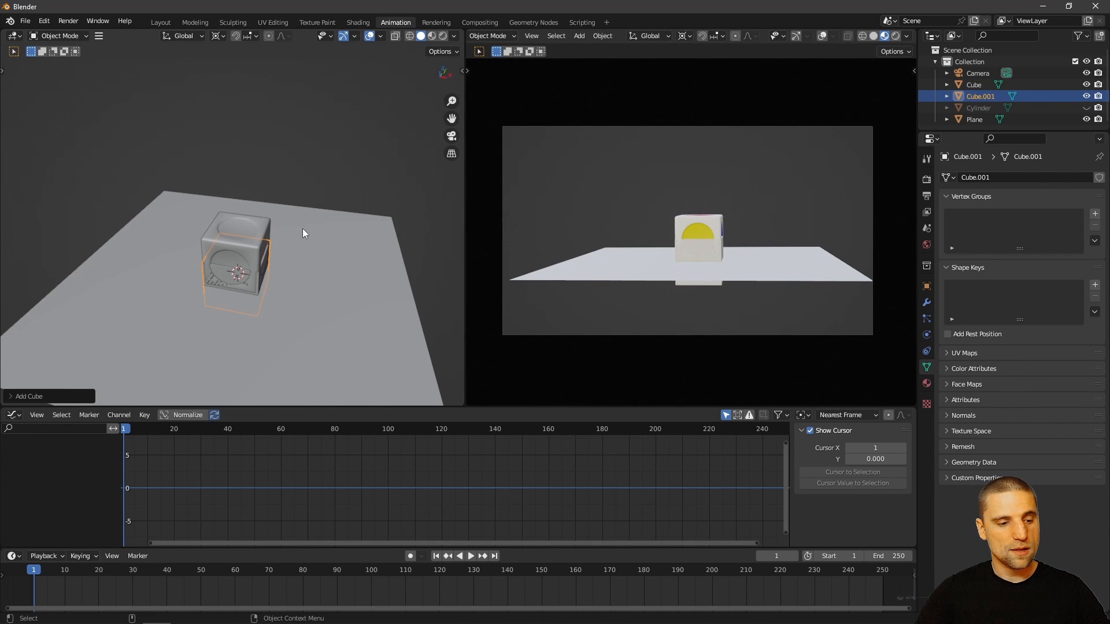
pyautogui.write('s')
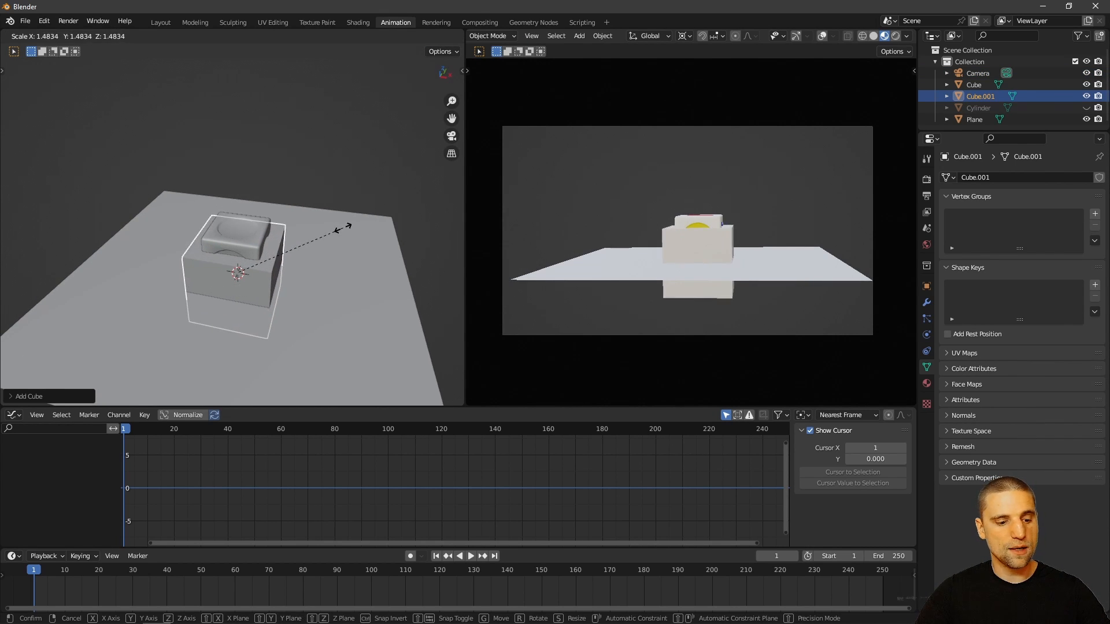
pyautogui.write('2')
pyautogui.press('Return')
pyautogui.moveTo(366, 273); pyautogui.dragTo(323, 241, button='middle')
# Step: Turn on the Screencast Keys display in the solid-shaded viewport
pyautogui.press('n')
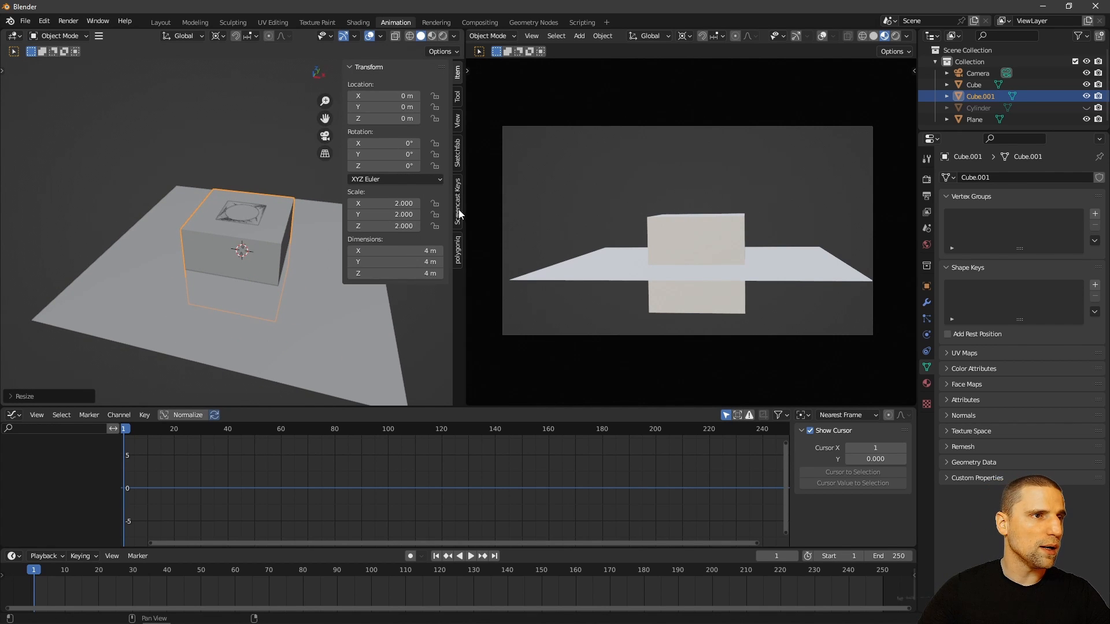
pyautogui.press('n')
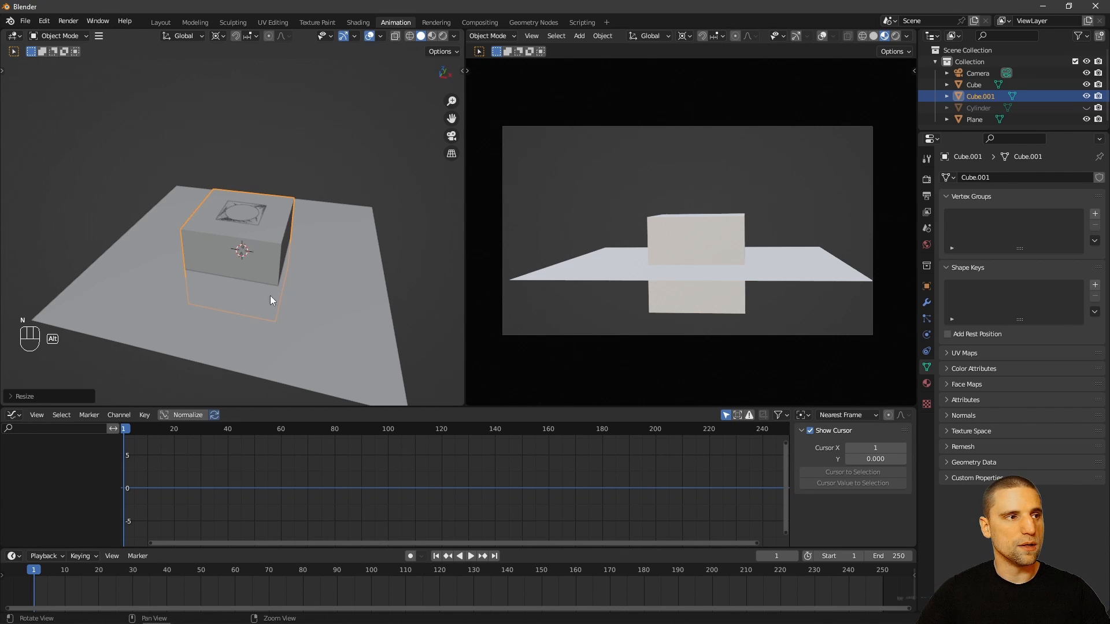
# Step: Stretch the new cube vertically along the Z axis into a tall block with the Scale tool
pyautogui.keyDown('alt'); pyautogui.moveTo(269, 296); pyautogui.dragTo(315, 263, button='middle'); pyautogui.keyUp('alt')
pyautogui.scroll(2, 313, 267)
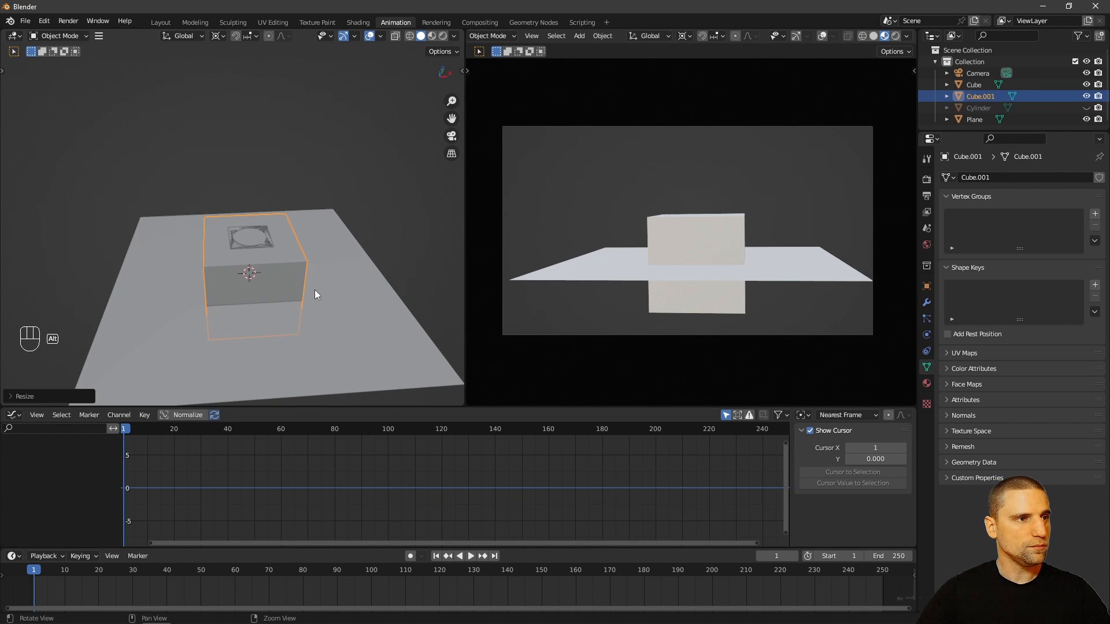
pyautogui.scroll(1, 327, 285)
pyautogui.press('space')
pyautogui.moveTo(362, 239); pyautogui.dragTo(293, 216, button='middle')
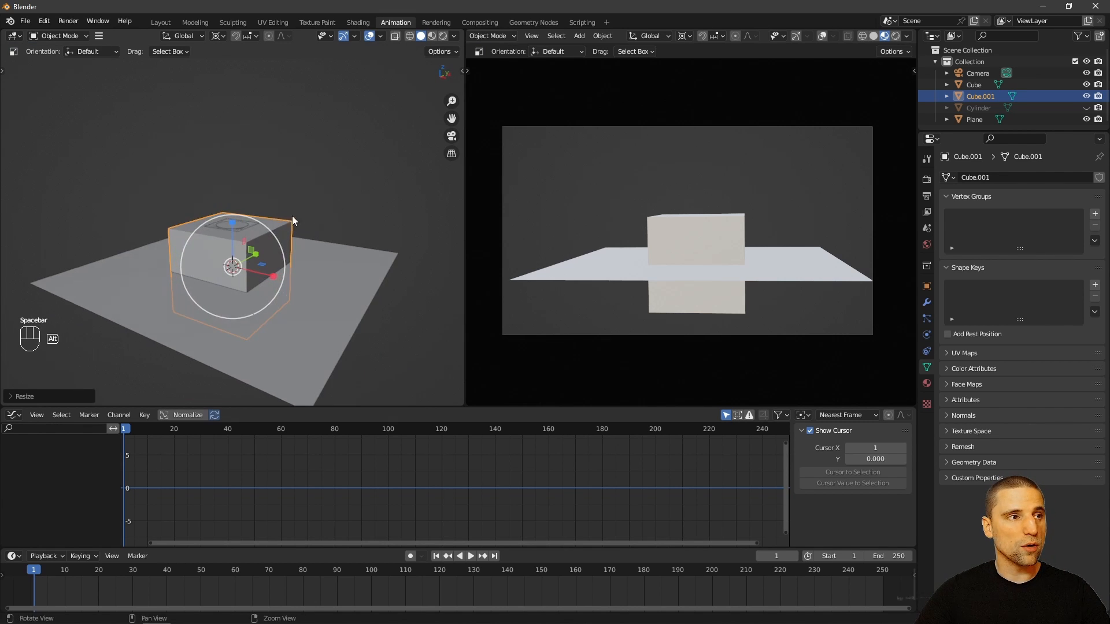
pyautogui.moveTo(232, 222); pyautogui.dragTo(235, 180)
pyautogui.press('w')
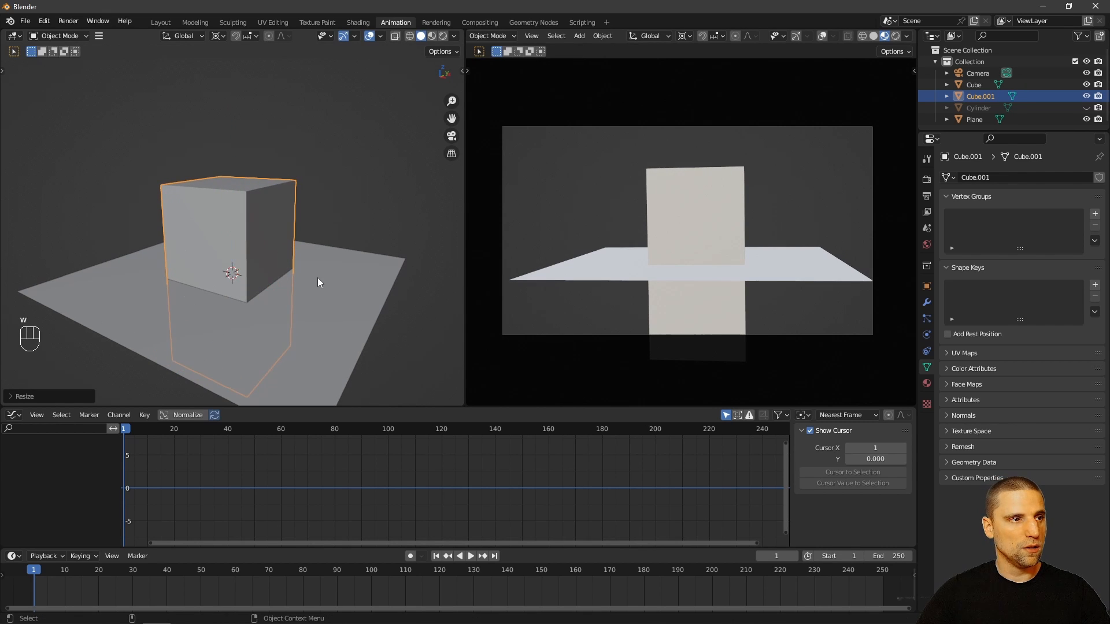
# Step: Move the tall block straight up along the Z axis until it floats well above the coloured cube
pyautogui.press('space')
pyautogui.moveTo(289, 292); pyautogui.dragTo(273, 234, button='middle')
pyautogui.moveTo(274, 235); pyautogui.dragTo(277, 145)
pyautogui.moveTo(277, 144); pyautogui.dragTo(266, 273, button='middle')
pyautogui.moveTo(264, 266); pyautogui.dragTo(259, 171)
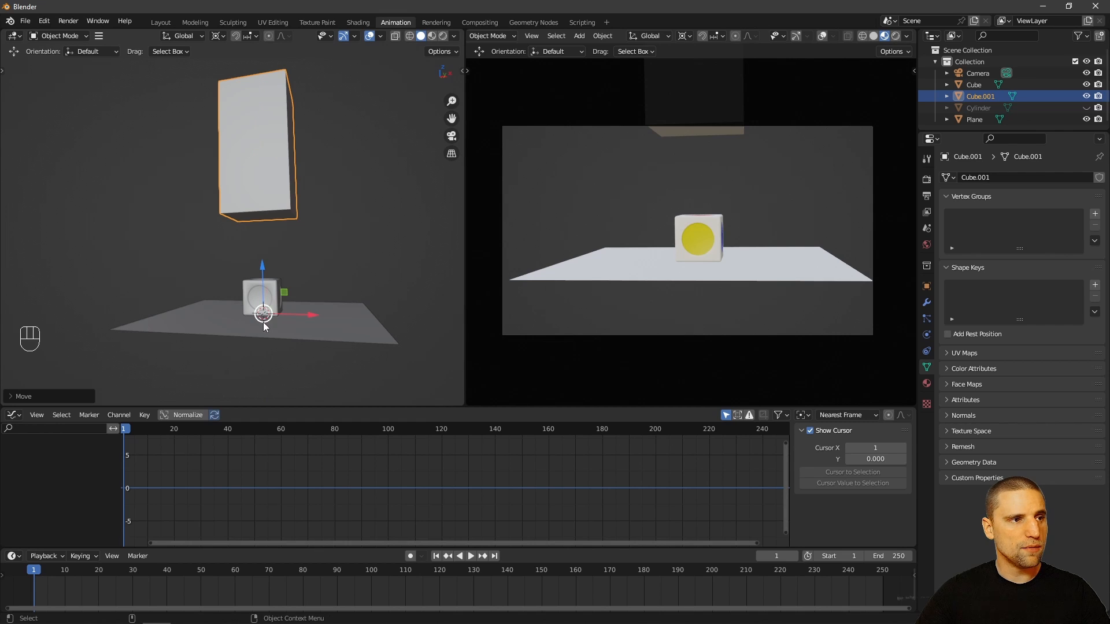
# Step: Set the transform pivot point to Individual Origins and lower the tall block slightly along the Z axis
pyautogui.keyDown('alt'); pyautogui.moveTo(262, 317); pyautogui.dragTo(307, 280); pyautogui.keyUp('alt')
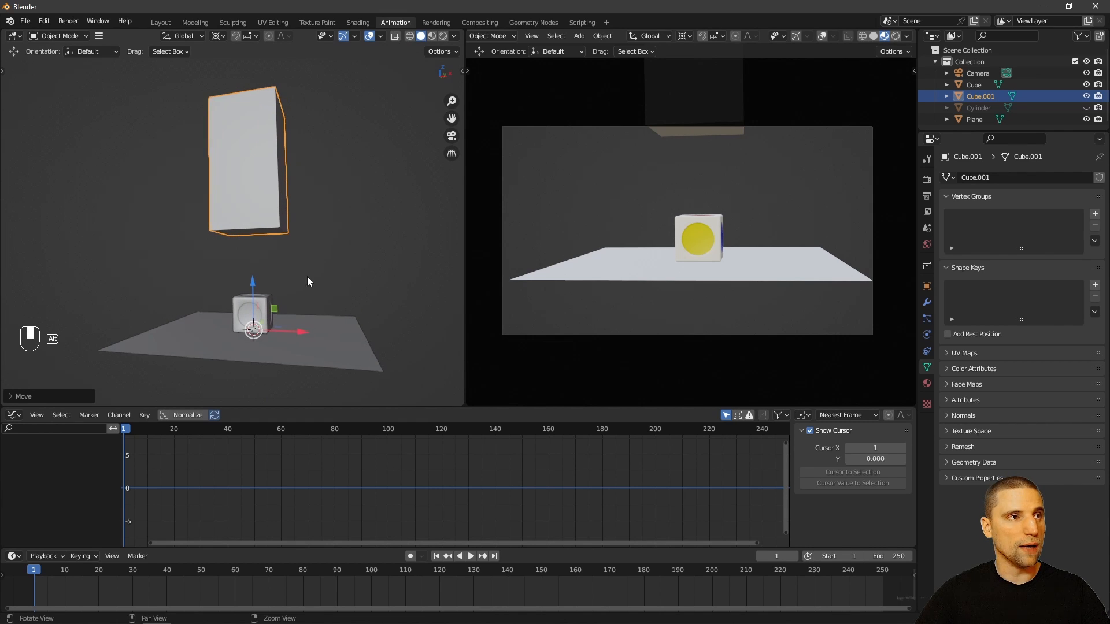
pyautogui.click(219, 36)
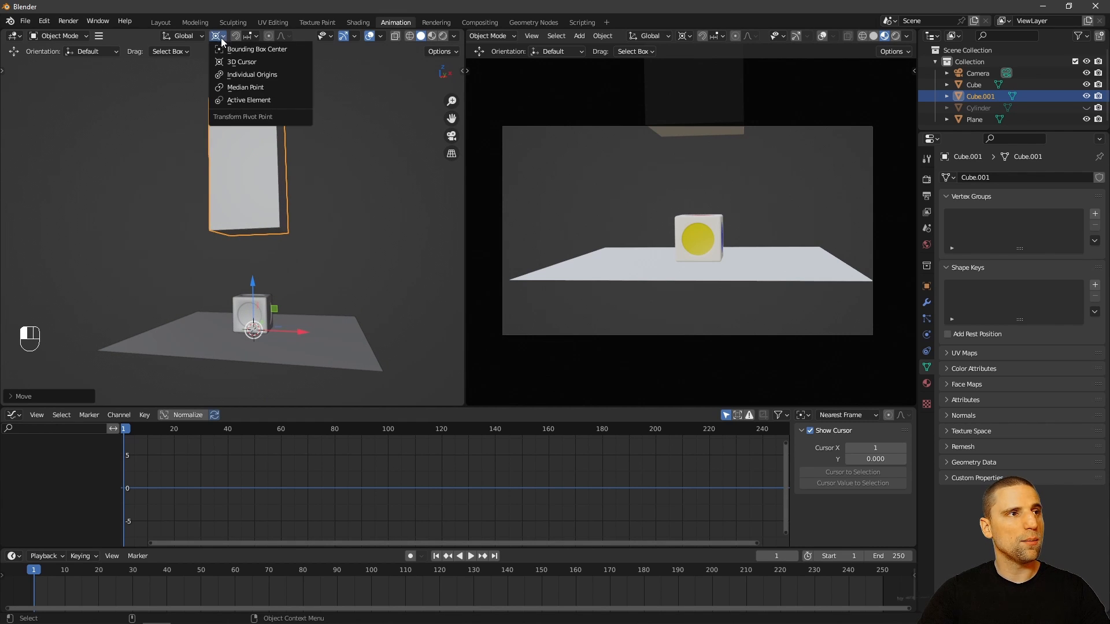
pyautogui.click(255, 75)
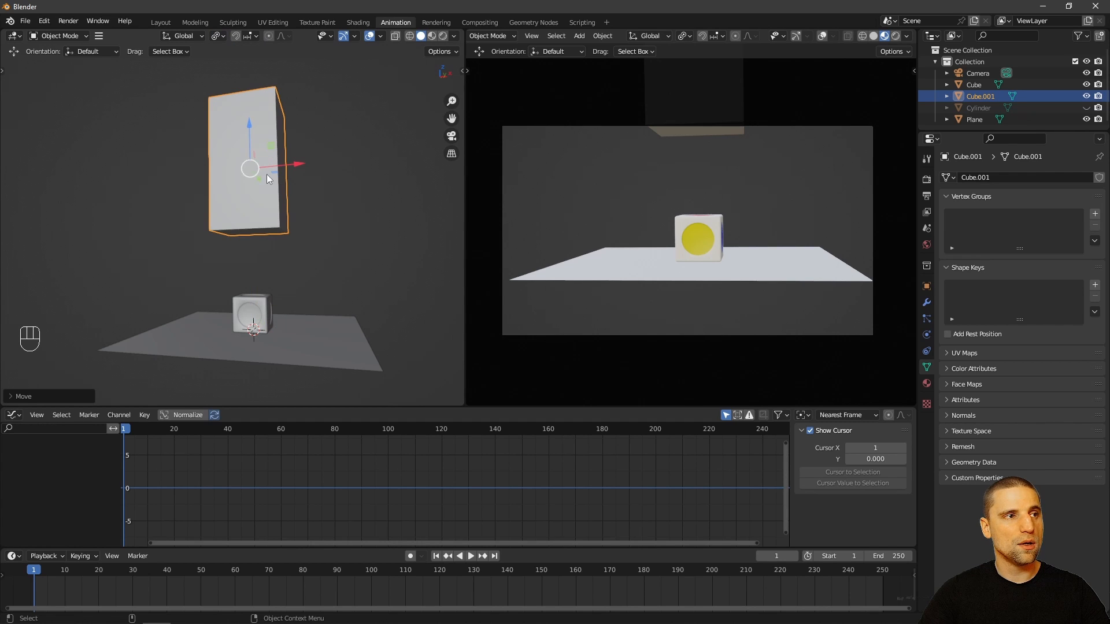
pyautogui.moveTo(248, 123); pyautogui.dragTo(245, 144)
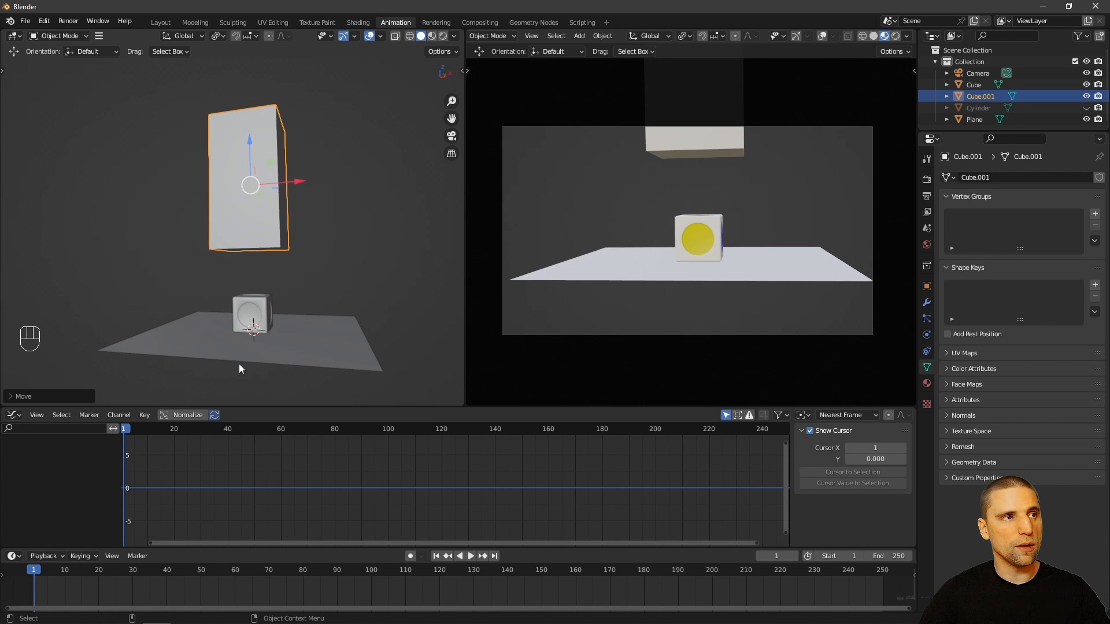
# Step: Set snapping to Vertex and lower the tall block along Z, snapping its base to the floor's corner height
pyautogui.click(255, 36)
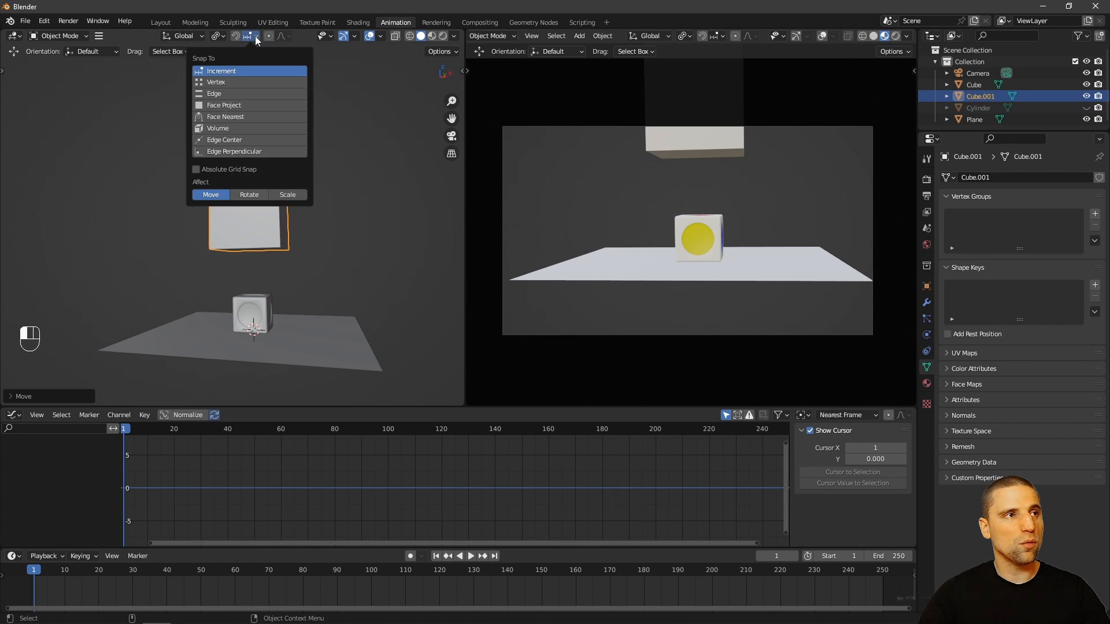
pyautogui.moveTo(252, 143)
pyautogui.mouseDown()
pyautogui.moveTo(254, 191)
pyautogui.moveTo(259, 139)
pyautogui.moveTo(247, 137)
pyautogui.mouseUp()
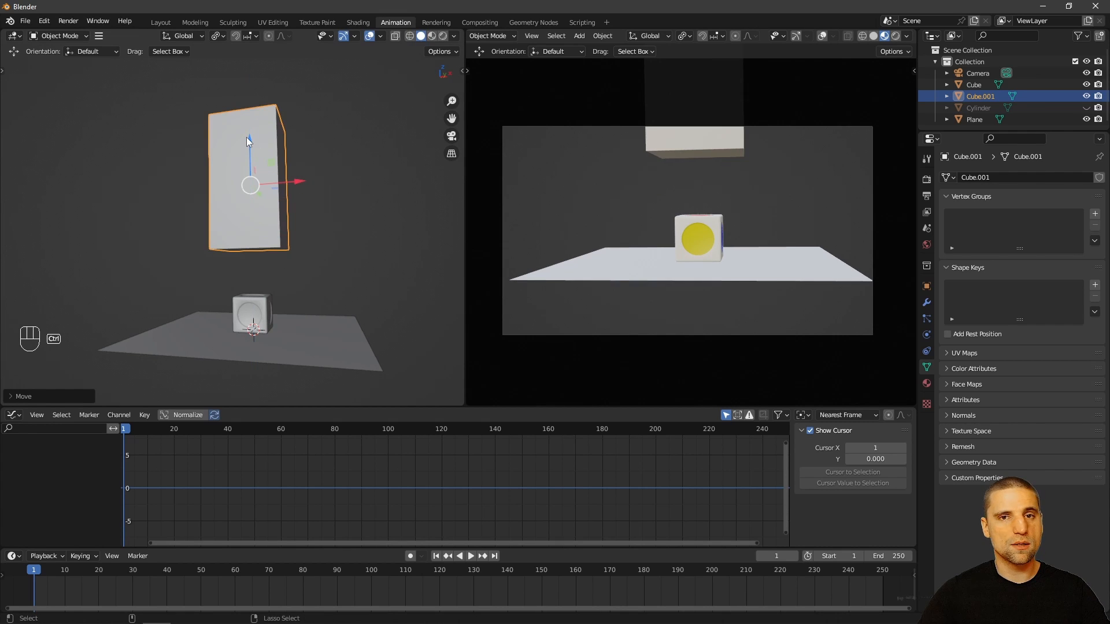
pyautogui.click(258, 36)
pyautogui.click(230, 82)
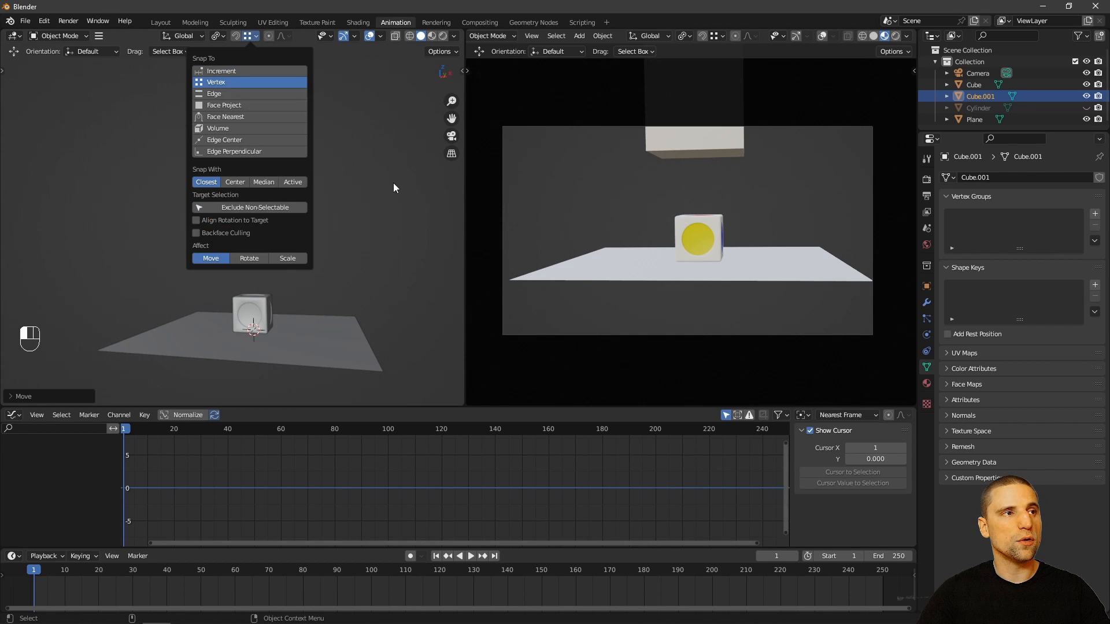
pyautogui.moveTo(248, 141); pyautogui.dragTo(109, 348)
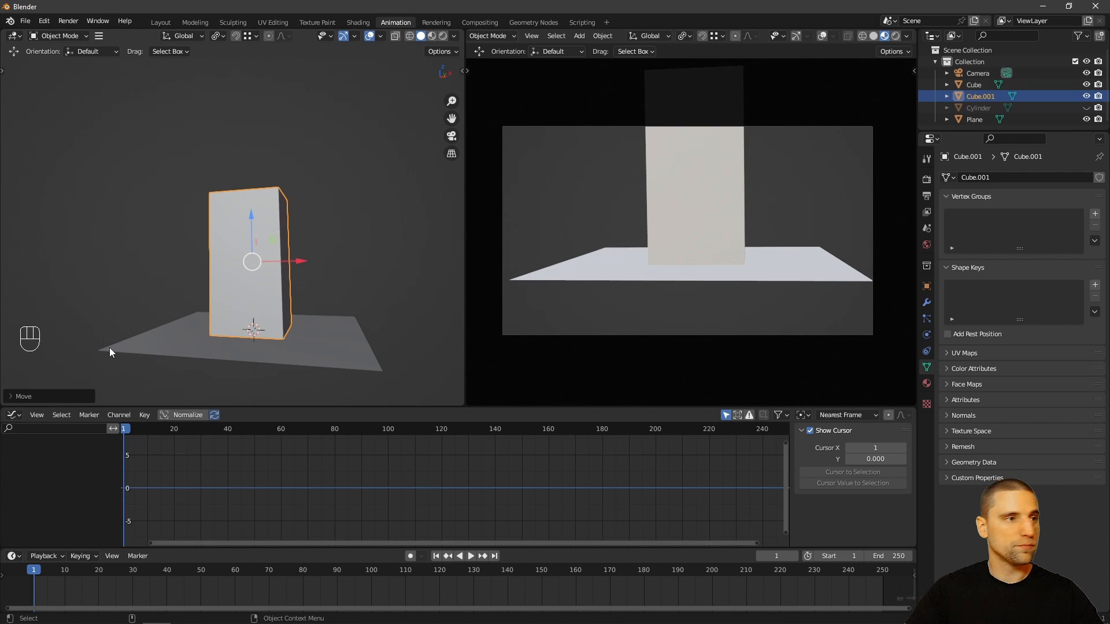
# Step: Show the working viewport in Material Preview and move the tall block along the Y axis beyond the floor's edge
pyautogui.moveTo(335, 242)
pyautogui.keyDown('alt'); pyautogui.mouseDown()
pyautogui.moveTo(331, 221)
pyautogui.moveTo(303, 262)
pyautogui.moveTo(324, 225)
pyautogui.mouseUp(); pyautogui.keyUp('alt')
pyautogui.click(432, 36)
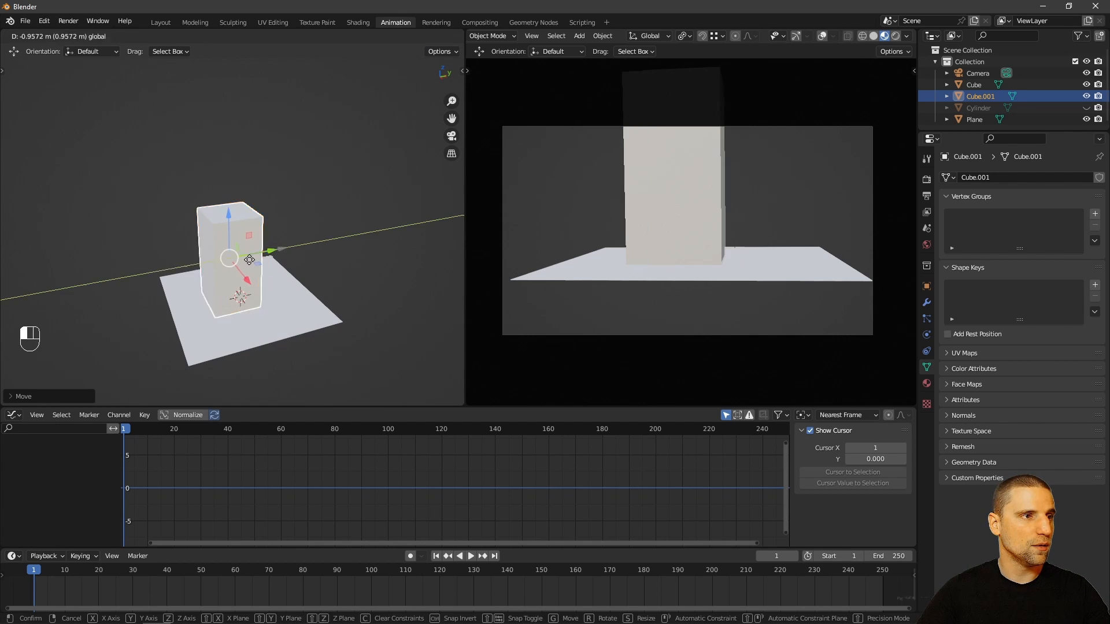
pyautogui.hotkey('ctrl', 'z')
pyautogui.keyDown('alt'); pyautogui.moveTo(298, 261); pyautogui.dragTo(223, 243); pyautogui.keyUp('alt')
# Step: Scale the floor plane along the Y axis into a long strip that runs beneath the tall block
pyautogui.click(254, 312)
pyautogui.keyDown('alt'); pyautogui.moveTo(255, 309); pyautogui.dragTo(264, 298); pyautogui.keyUp('alt')
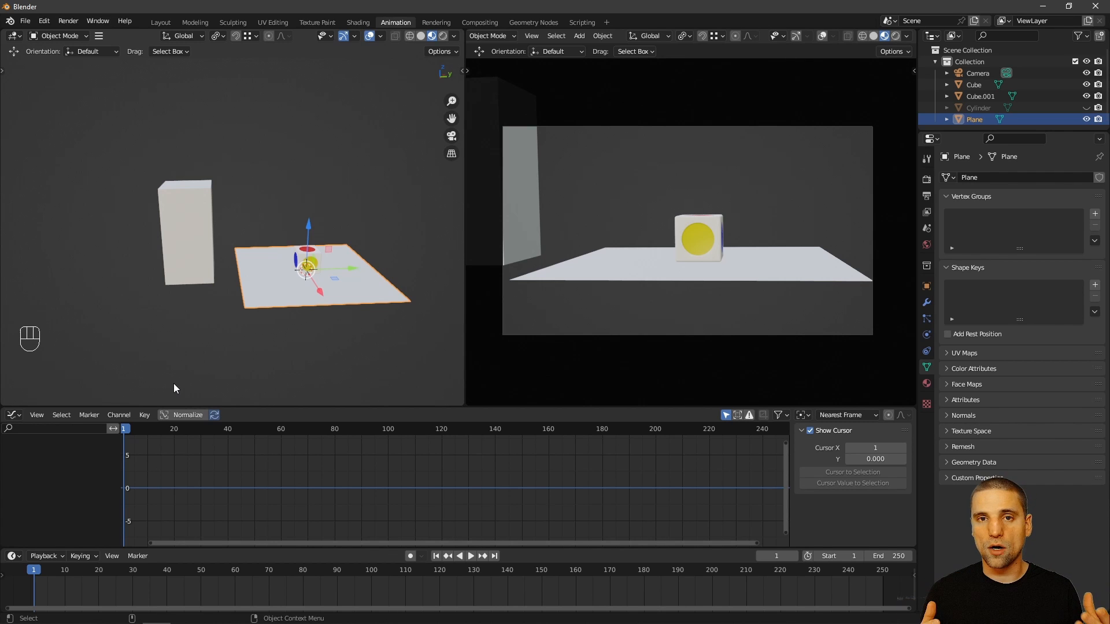
pyautogui.keyDown('alt'); pyautogui.moveTo(355, 254); pyautogui.dragTo(578, 250); pyautogui.keyUp('alt')
pyautogui.press('space')
pyautogui.press('s')
pyautogui.keyDown('alt'); pyautogui.moveTo(293, 234); pyautogui.dragTo(269, 292, button='right'); pyautogui.keyUp('alt')
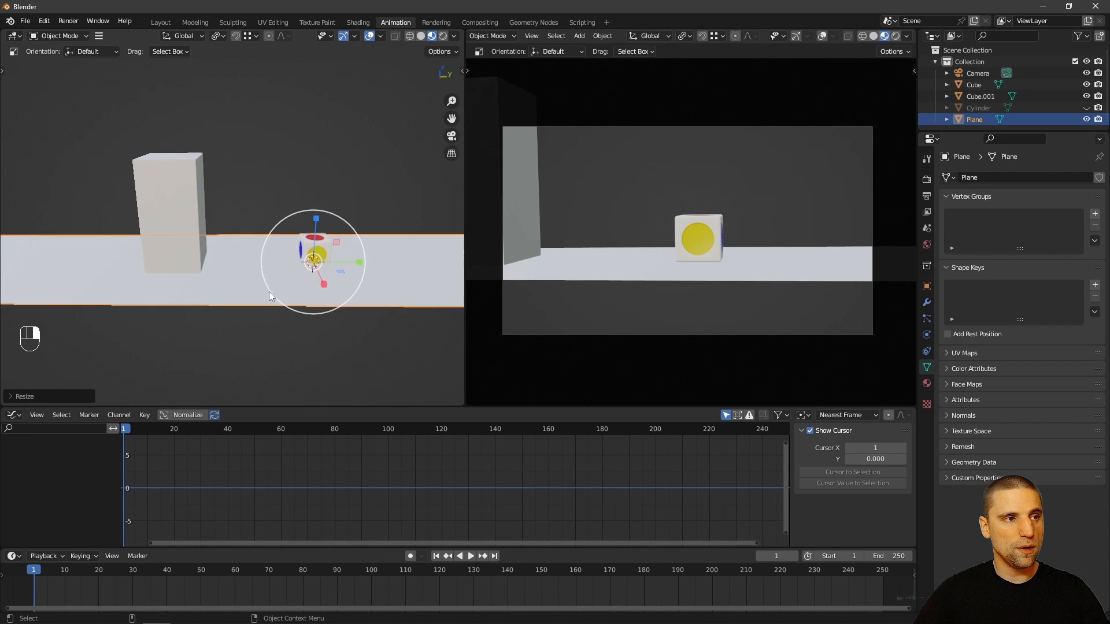
pyautogui.press('w')
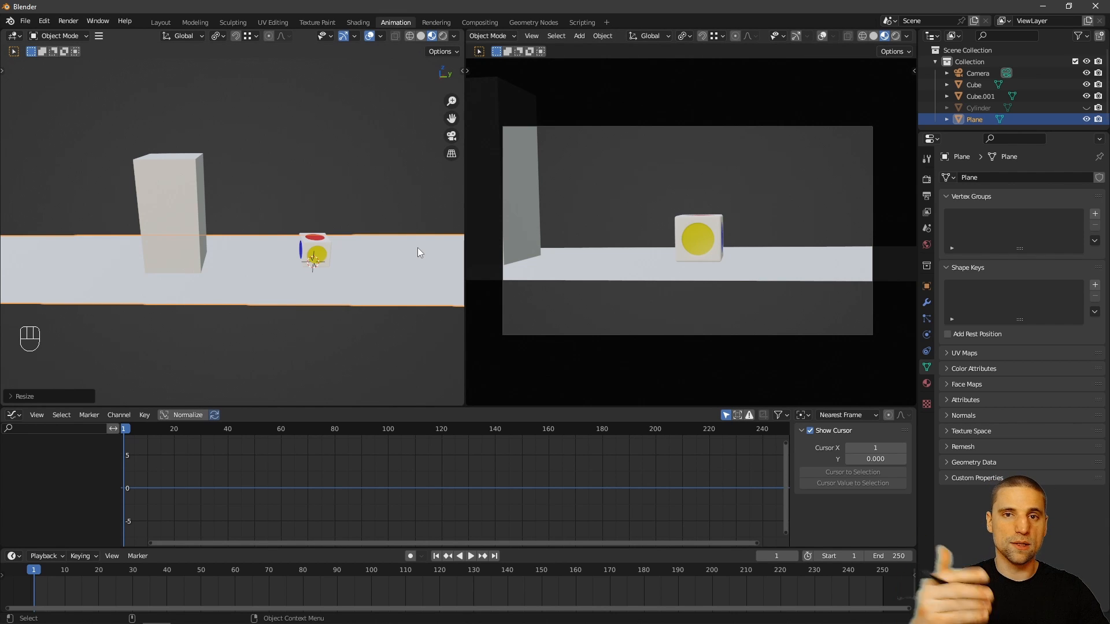
# Step: Extrude the floor's face downward about 0.64 m in Edit Mode to give the floor thickness
pyautogui.moveTo(417, 248); pyautogui.dragTo(171, 275, button='middle')
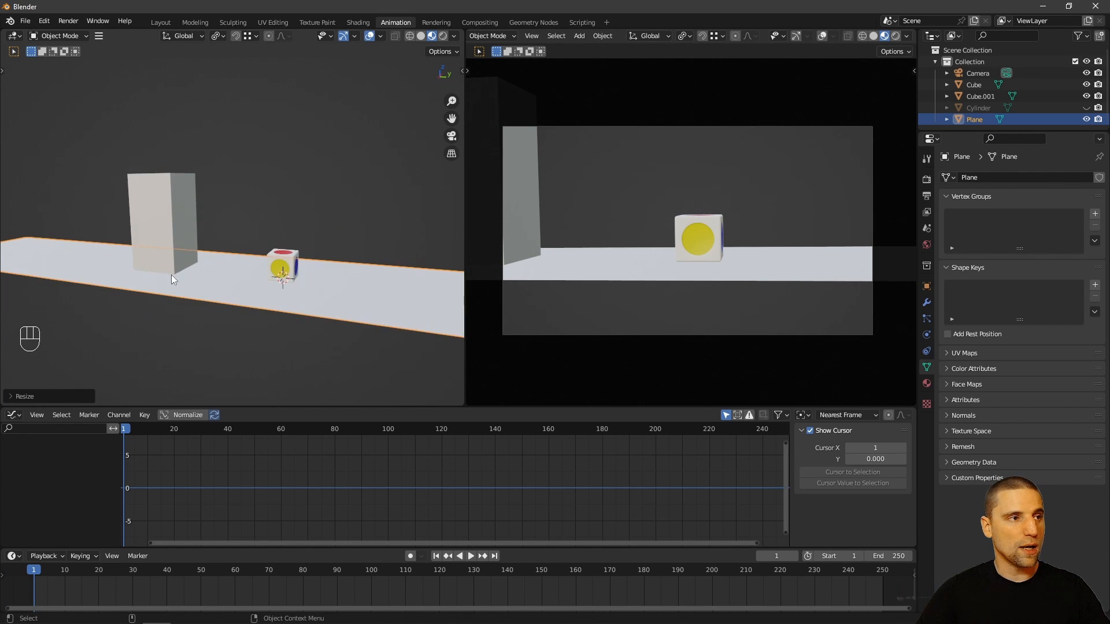
pyautogui.press('Tab')
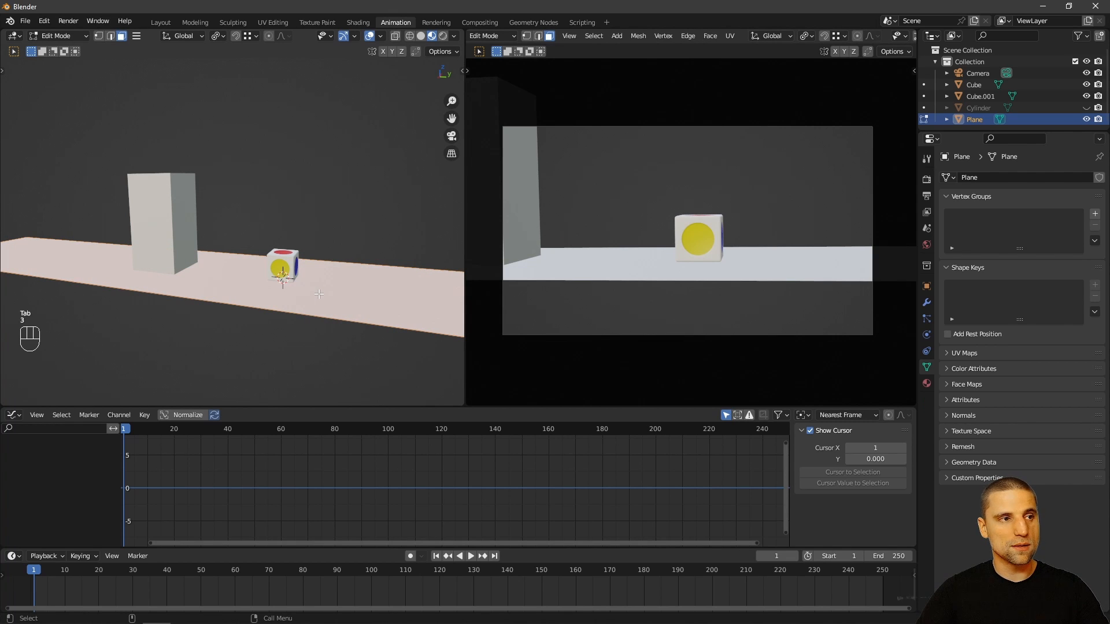
pyautogui.press('e')
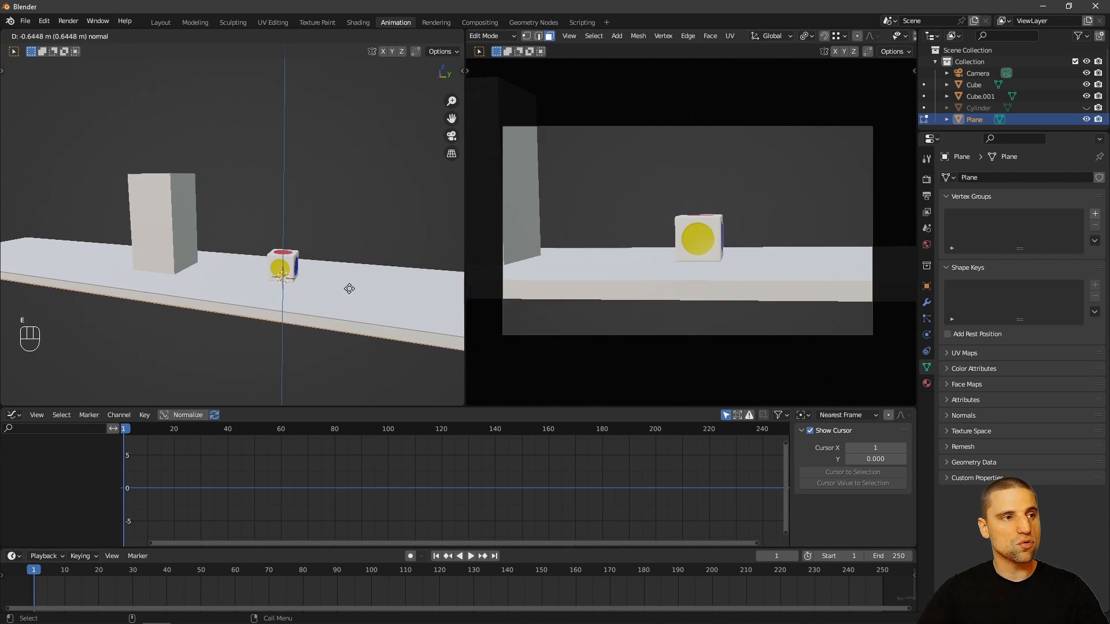
pyautogui.click(347, 286)
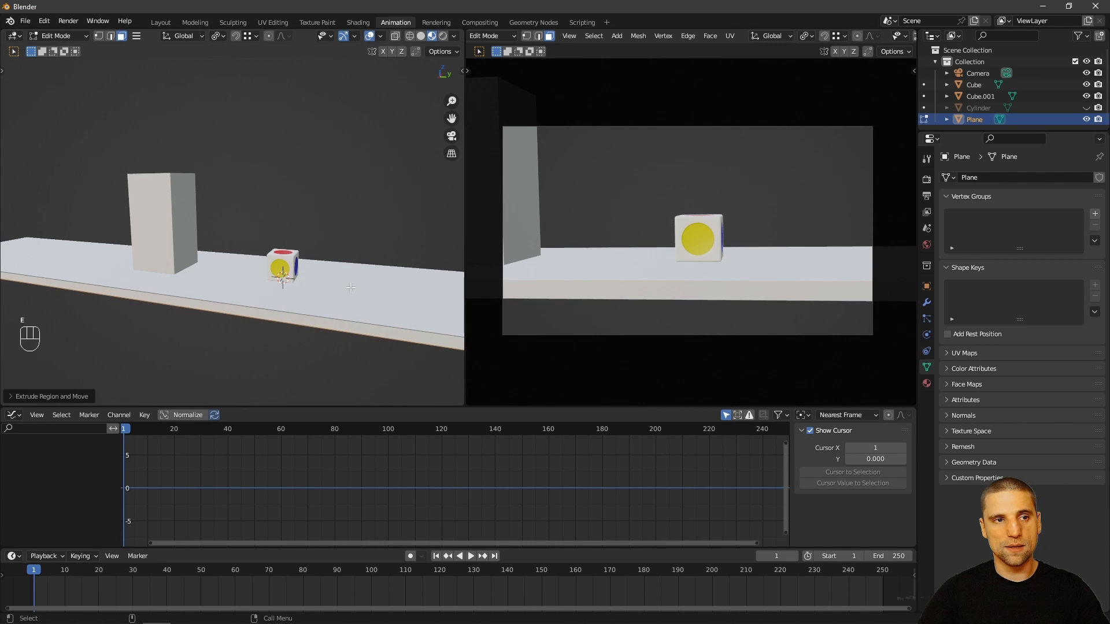
pyautogui.keyDown('alt'); pyautogui.moveTo(347, 286); pyautogui.dragTo(328, 297); pyautogui.keyUp('alt')
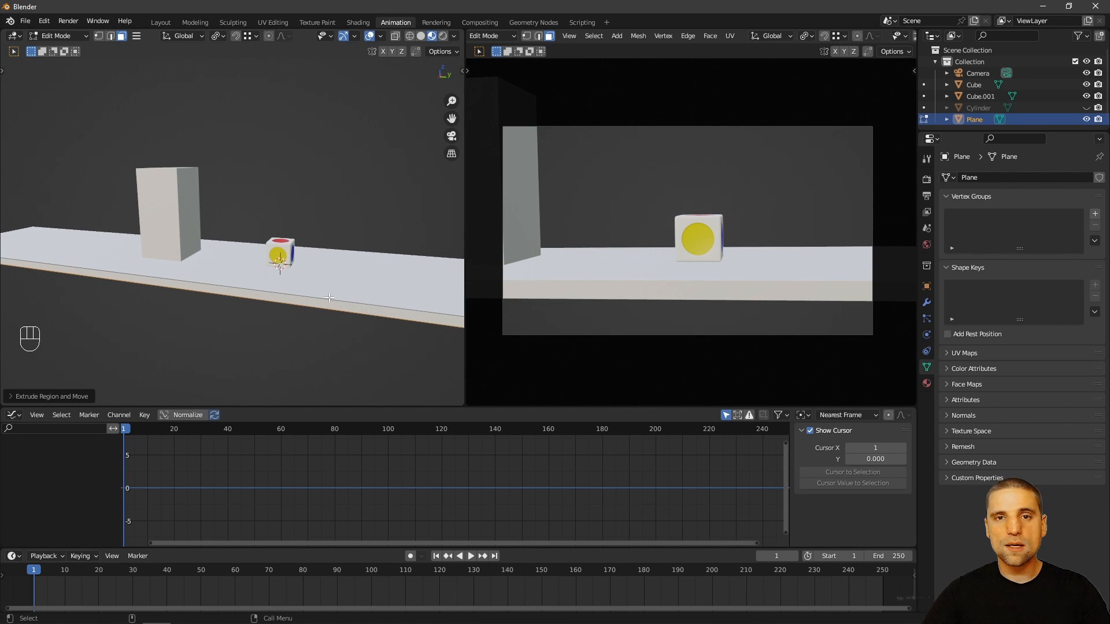
pyautogui.press('Tab')
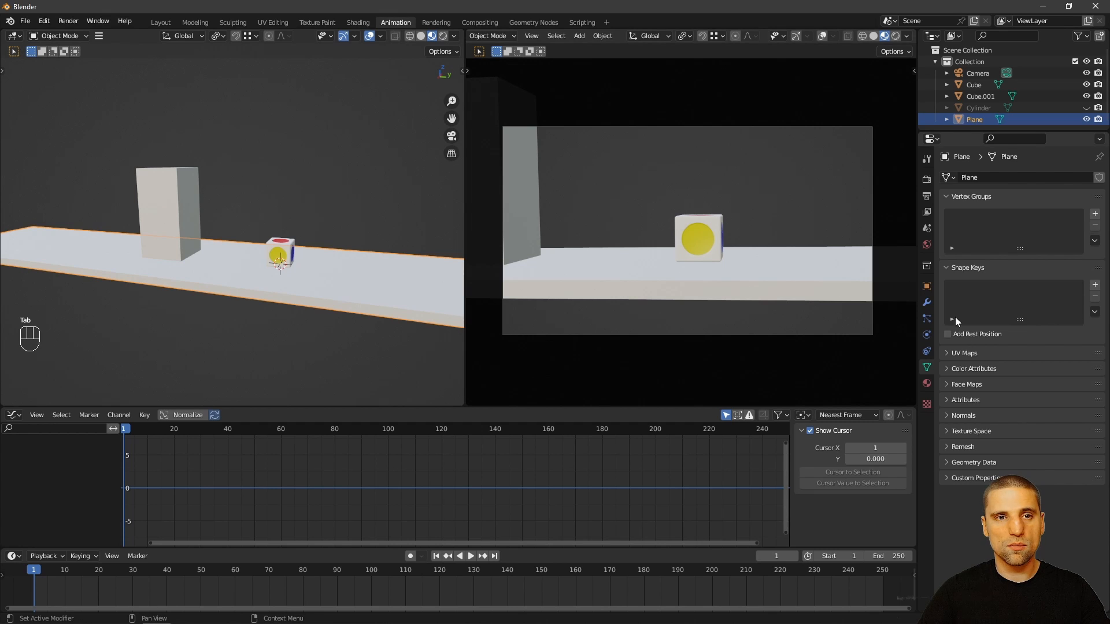
# Step: Add a Bevel modifier to the floor and set its amount to 0.01 m
pyautogui.click(927, 303)
pyautogui.click(977, 177)
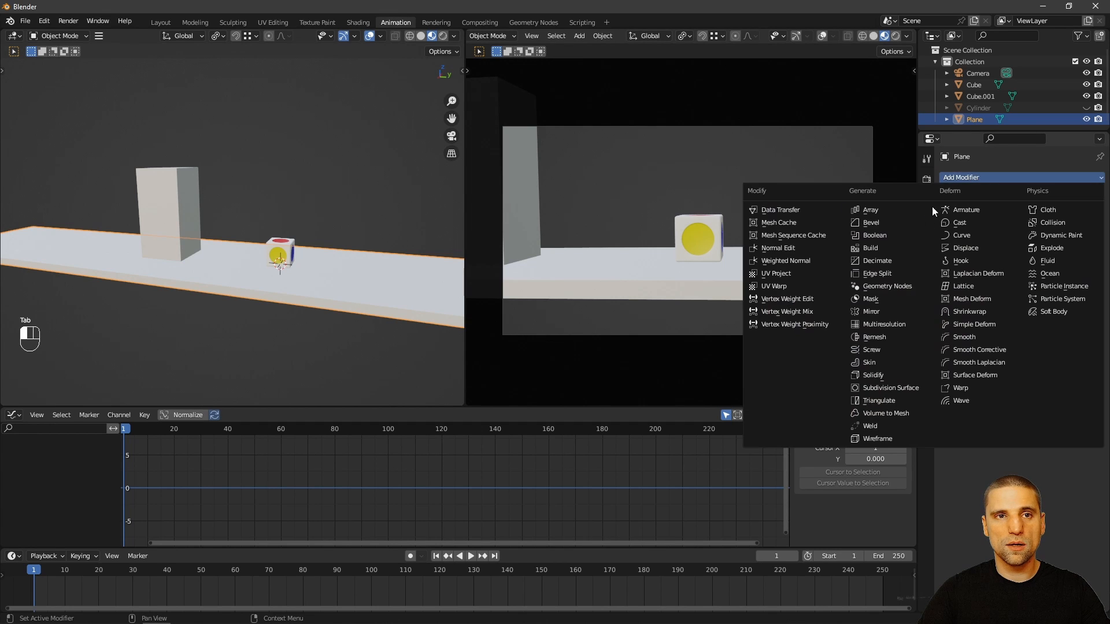
pyautogui.click(871, 223)
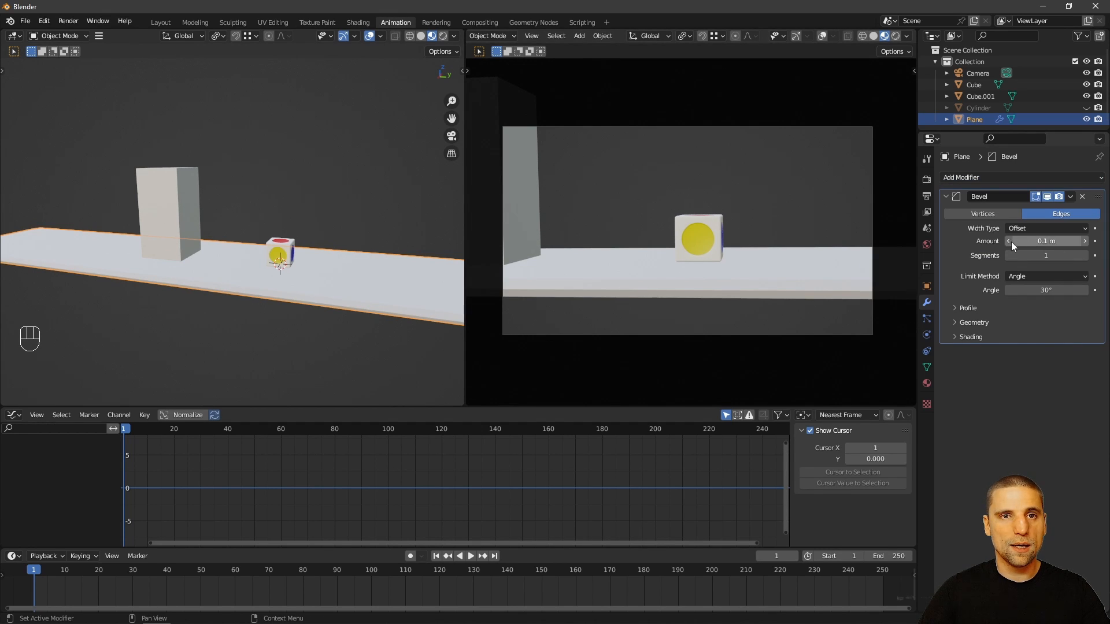
pyautogui.moveTo(1008, 242); pyautogui.dragTo(1004, 241)
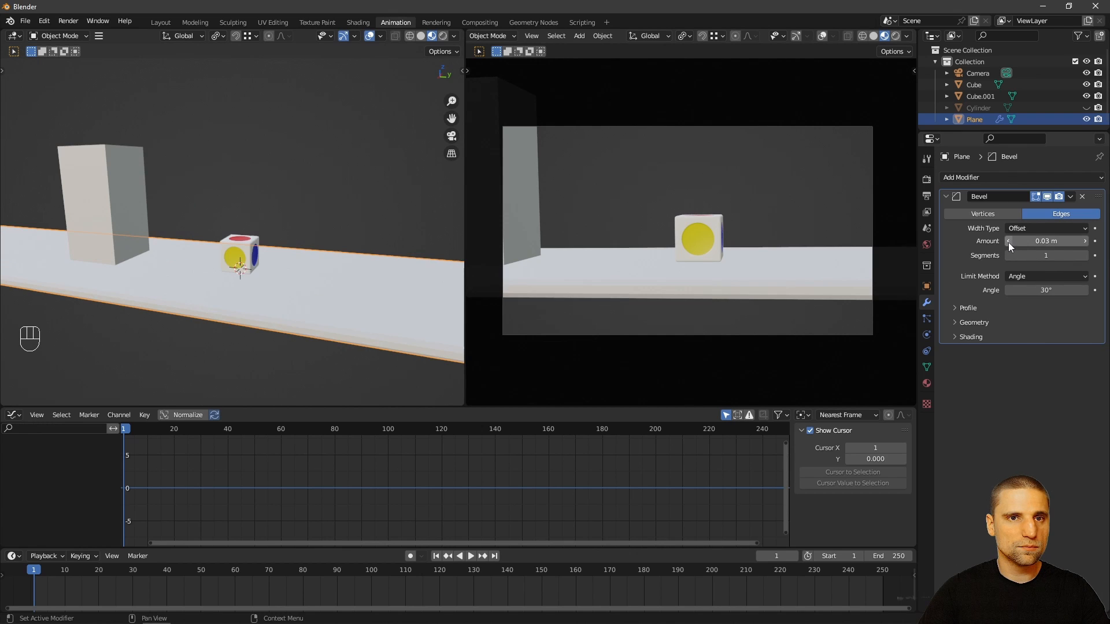
# Step: Move the camera back and reframe it so both the tall block and the coloured cube are in frame
pyautogui.scroll(3, 346, 235)
pyautogui.keyDown('alt'); pyautogui.moveTo(266, 247); pyautogui.dragTo(316, 260); pyautogui.keyUp('alt')
pyautogui.keyDown('alt'); pyautogui.moveTo(315, 260); pyautogui.dragTo(261, 258, button='right'); pyautogui.keyUp('alt')
pyautogui.keyDown('alt'); pyautogui.moveTo(653, 208); pyautogui.dragTo(608, 214, button='right'); pyautogui.keyUp('alt')
pyautogui.keyDown('alt'); pyautogui.moveTo(607, 214); pyautogui.dragTo(615, 228, button='middle'); pyautogui.keyUp('alt')
pyautogui.keyDown('alt'); pyautogui.moveTo(669, 234); pyautogui.dragTo(646, 247); pyautogui.keyUp('alt')
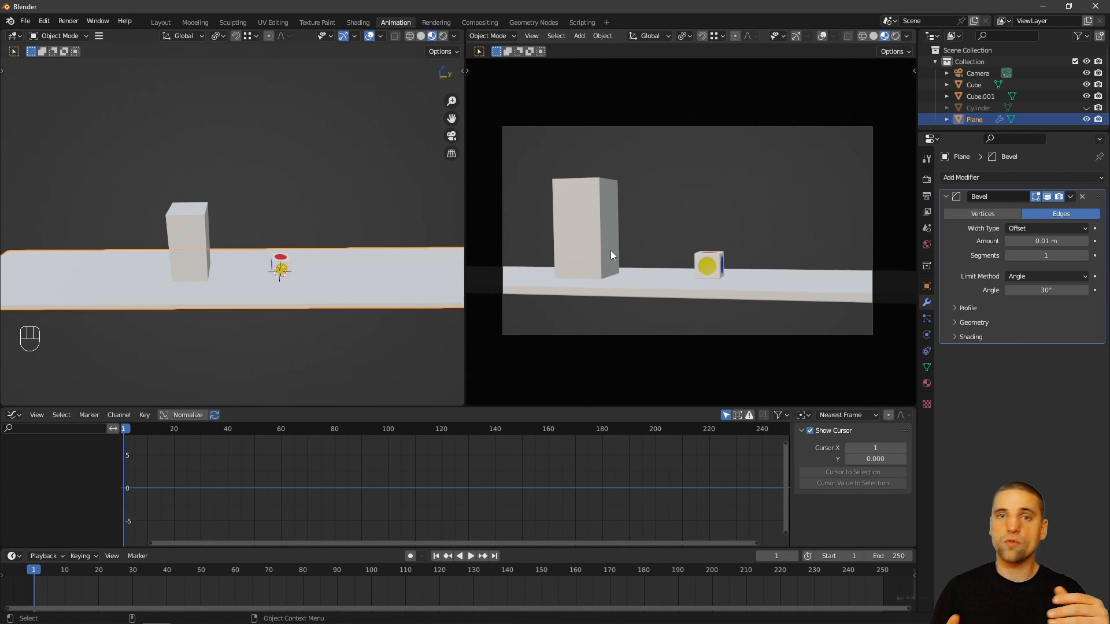
# Step: Raise the coloured cube off the floor and move it close beside the upper part of the tall block
pyautogui.keyDown('alt'); pyautogui.moveTo(274, 238); pyautogui.dragTo(290, 262); pyautogui.keyUp('alt')
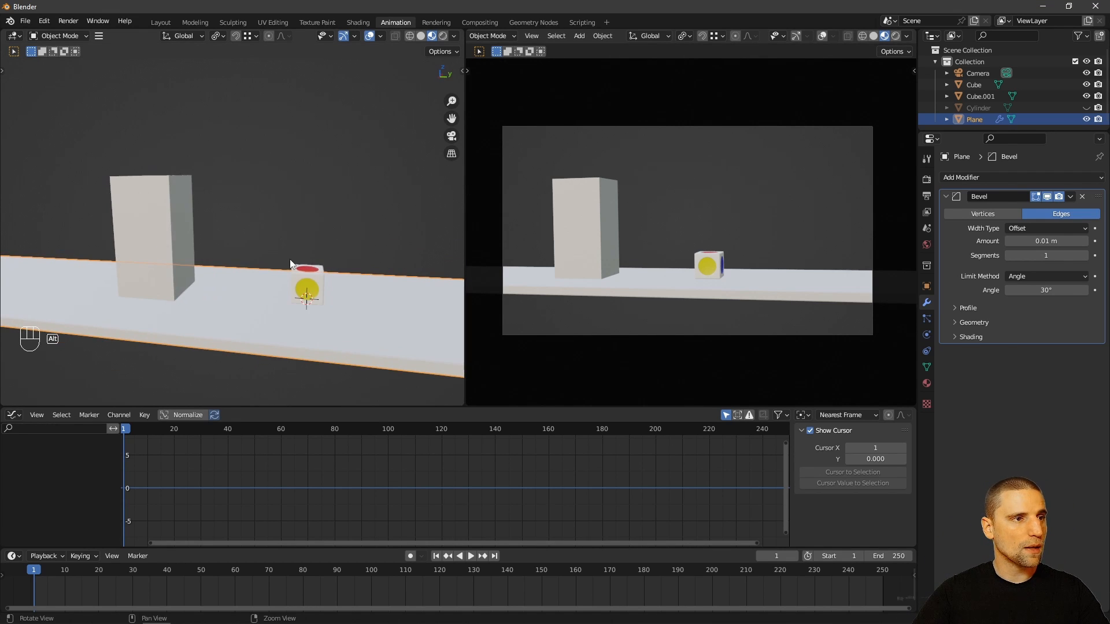
pyautogui.click(308, 298)
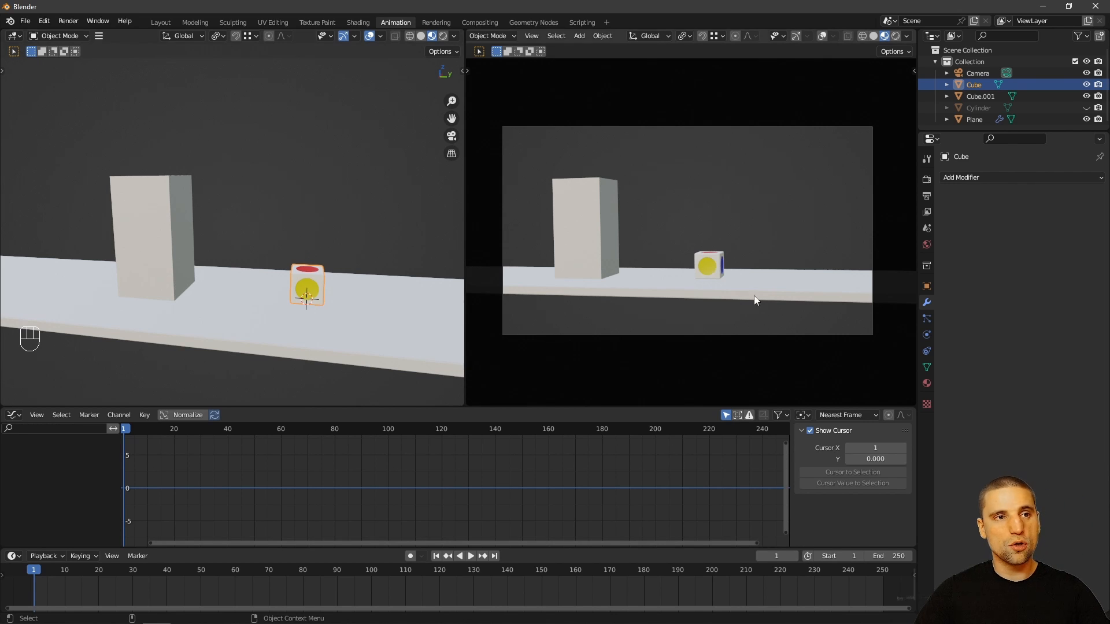
pyautogui.scroll(3, 328, 220)
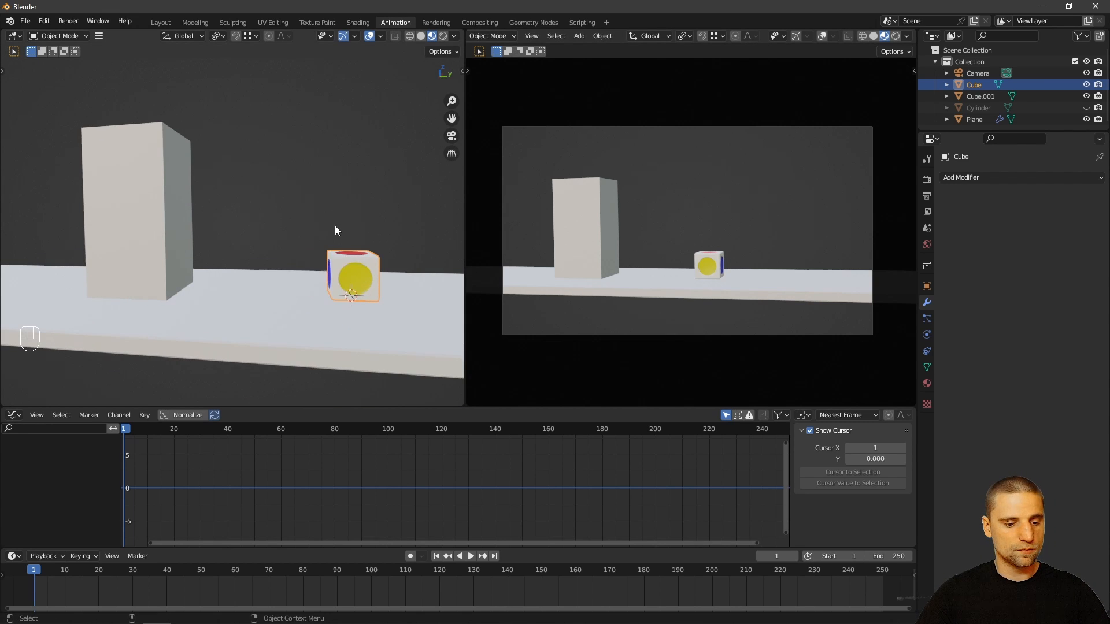
pyautogui.press('space')
pyautogui.moveTo(361, 245); pyautogui.dragTo(217, 161)
pyautogui.press('f')
pyautogui.scroll(-4, 275, 222)
pyautogui.moveTo(223, 172); pyautogui.dragTo(283, 224, button='middle')
pyautogui.moveTo(283, 227); pyautogui.dragTo(295, 236)
# Step: Rotate the coloured cube about the global Y axis so its blue side stands as a diamond
pyautogui.press('space')
pyautogui.press('r')
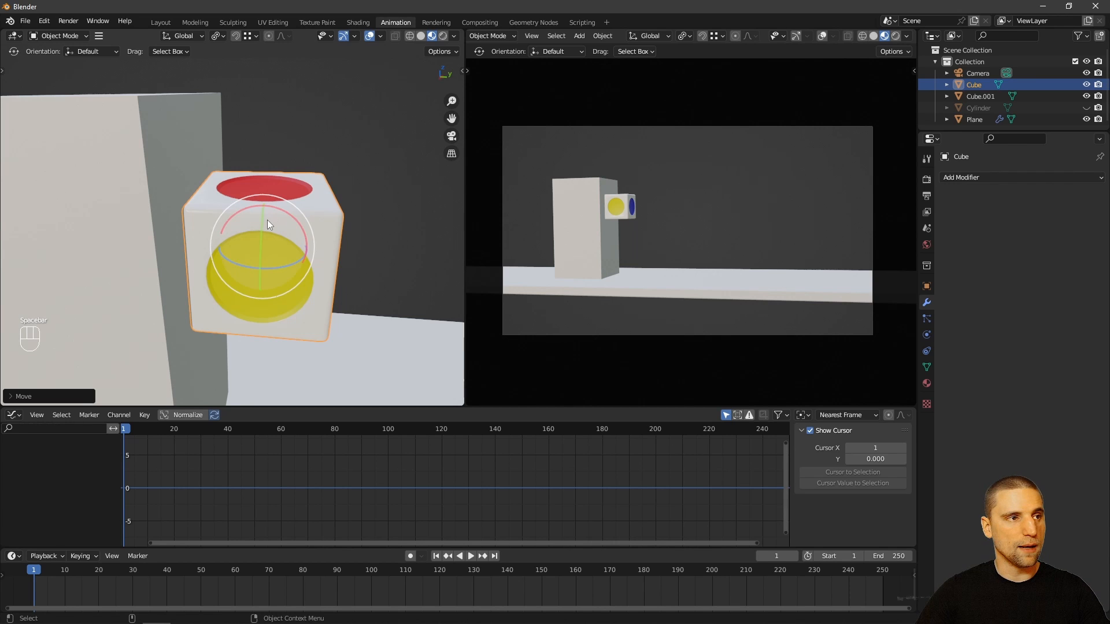
pyautogui.moveTo(267, 220)
pyautogui.keyDown('ctrl'); pyautogui.mouseDown()
pyautogui.moveTo(405, 214)
pyautogui.moveTo(262, 231)
pyautogui.mouseUp(); pyautogui.keyUp('ctrl')
pyautogui.hotkey('ctrl', 'z')
pyautogui.moveTo(262, 232)
pyautogui.mouseDown(button='middle')
pyautogui.moveTo(339, 166)
pyautogui.moveTo(252, 229)
pyautogui.mouseUp(button='middle')
pyautogui.moveTo(253, 228)
pyautogui.mouseDown()
pyautogui.moveTo(260, 240)
pyautogui.moveTo(273, 229)
pyautogui.mouseUp()
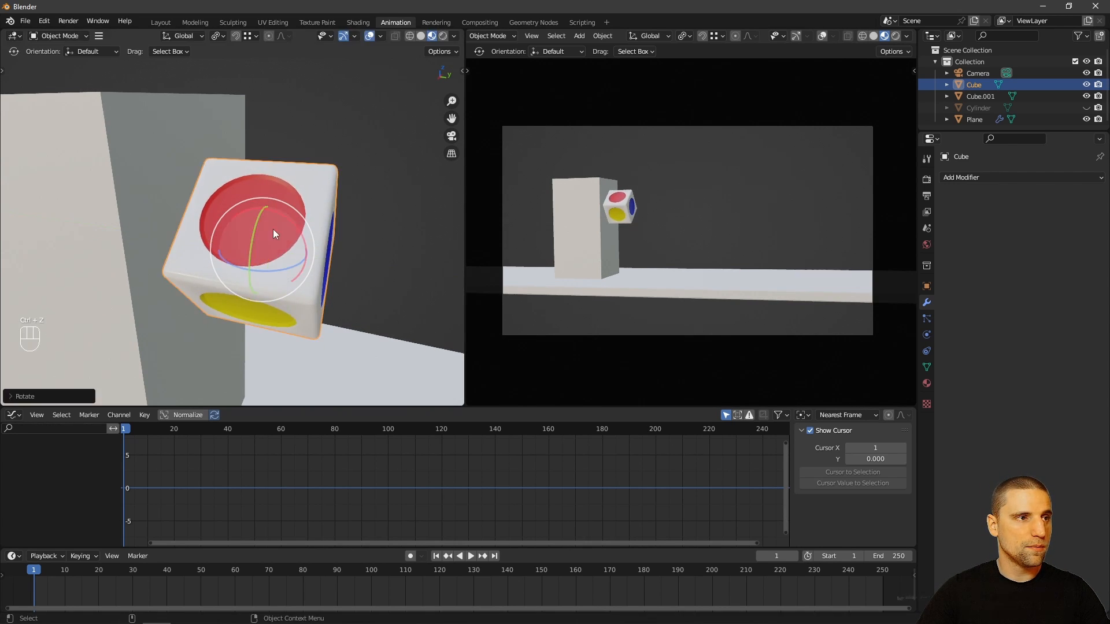
pyautogui.moveTo(273, 229); pyautogui.dragTo(354, 274, button='middle')
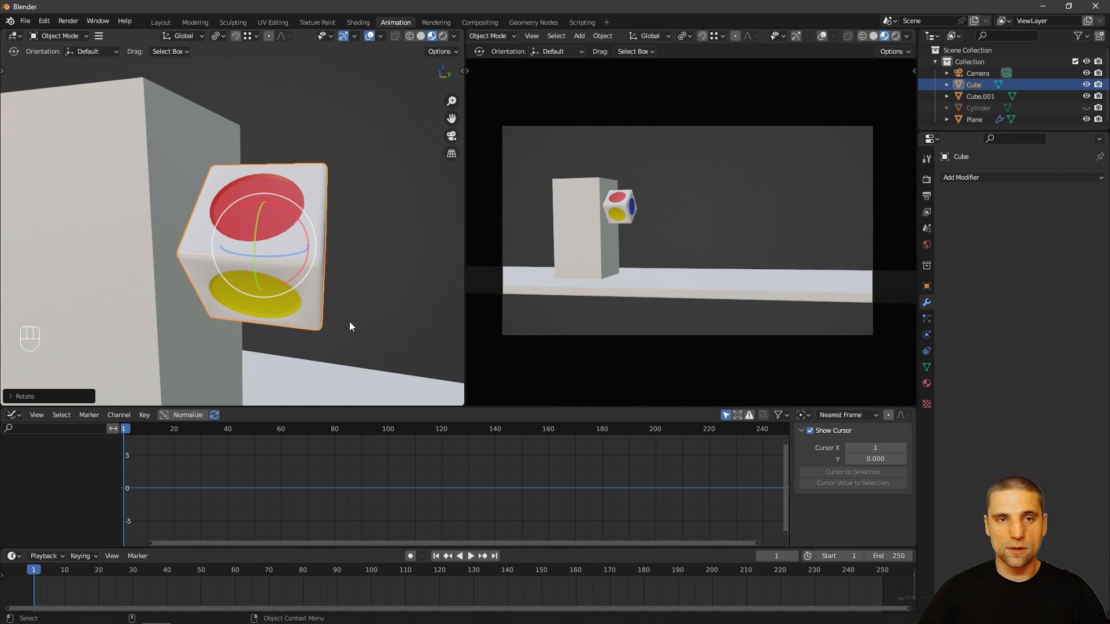
# Step: Activate the Move tool on the tilted cube and set the transform orientation to Local
pyautogui.hotkey('shift', 'space')
pyautogui.press('g')
pyautogui.keyDown('alt'); pyautogui.moveTo(348, 320); pyautogui.dragTo(255, 242, button='middle'); pyautogui.keyUp('alt')
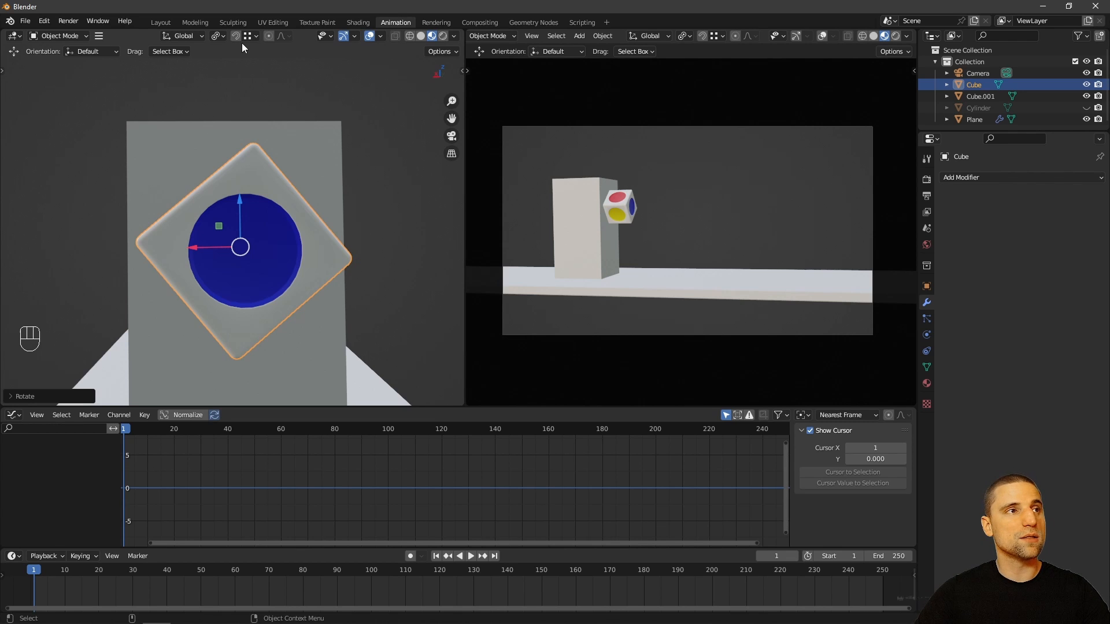
pyautogui.click(181, 37)
pyautogui.click(158, 86)
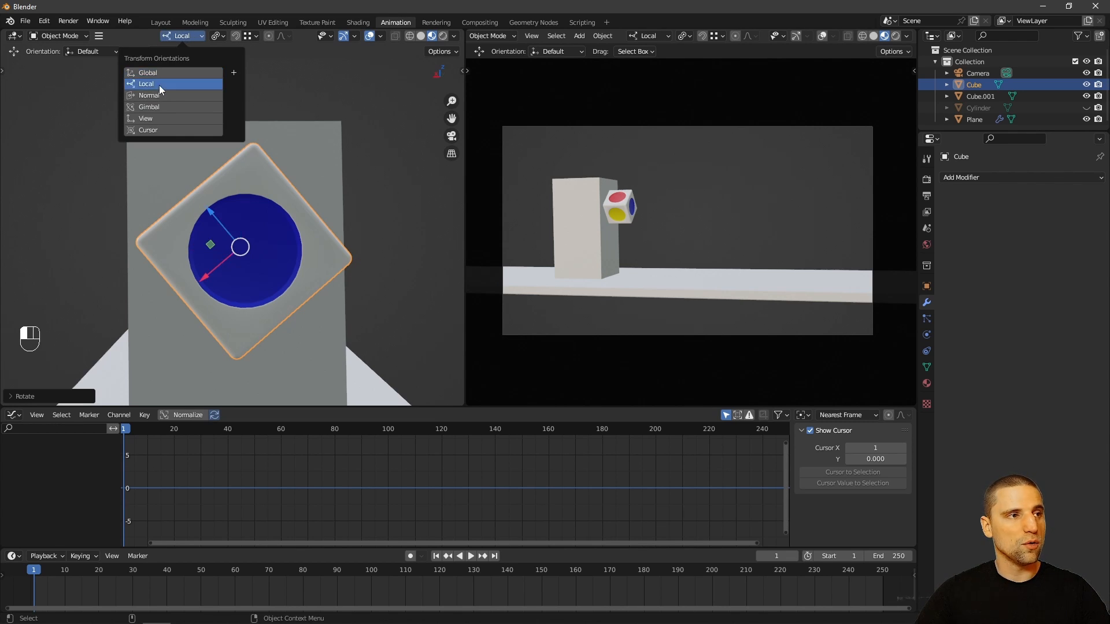
# Step: Rotate the coloured cube freely so its red and blue sides face outward and its yellow side tilts downward
pyautogui.moveTo(280, 292); pyautogui.dragTo(295, 211, button='middle')
pyautogui.press('space')
pyautogui.press('r')
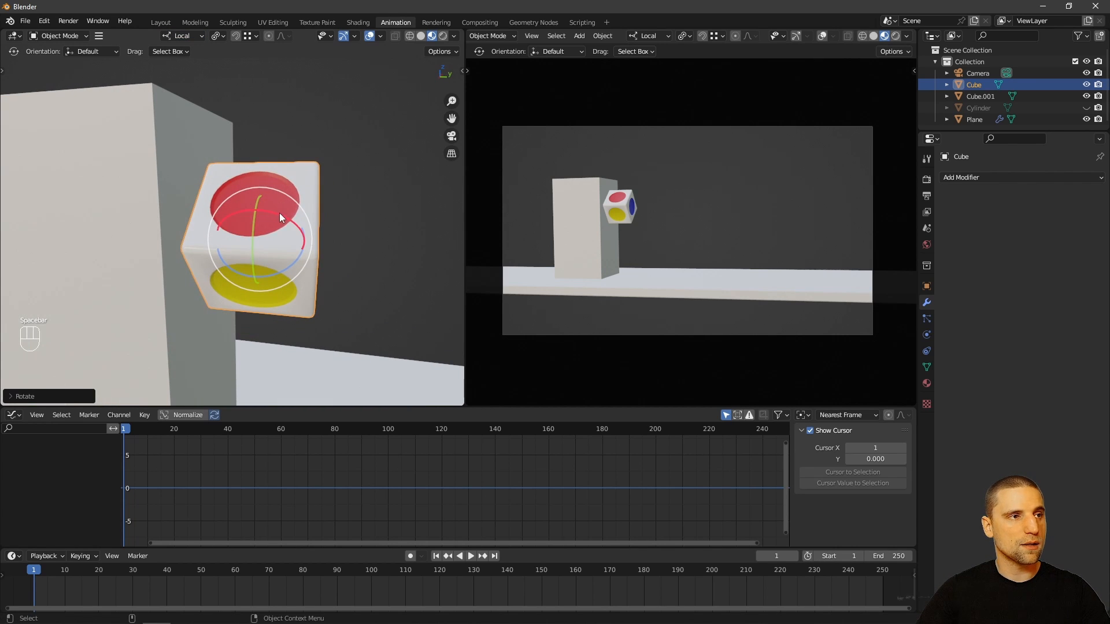
pyautogui.moveTo(279, 217); pyautogui.dragTo(251, 255)
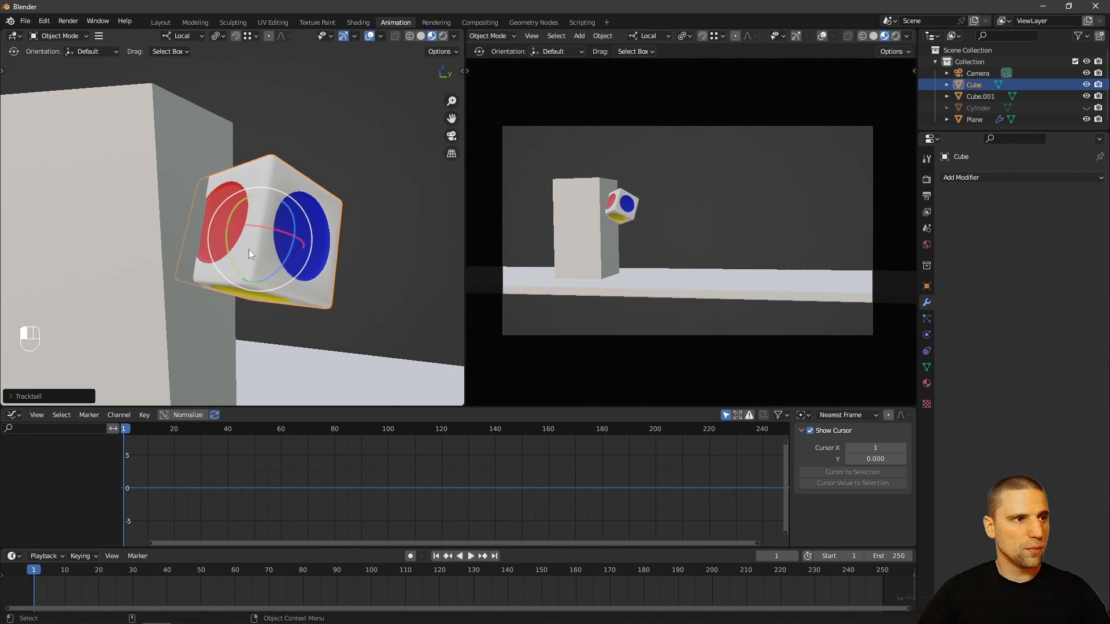
pyautogui.moveTo(250, 254); pyautogui.dragTo(287, 262, button='middle')
pyautogui.moveTo(287, 261)
pyautogui.mouseDown()
pyautogui.moveTo(240, 268)
pyautogui.moveTo(233, 251)
pyautogui.moveTo(286, 241)
pyautogui.moveTo(293, 251)
pyautogui.mouseUp()
# Step: Move the tilted cube slightly away from the side of the tall block with the Move tool
pyautogui.press('space')
pyautogui.press('g')
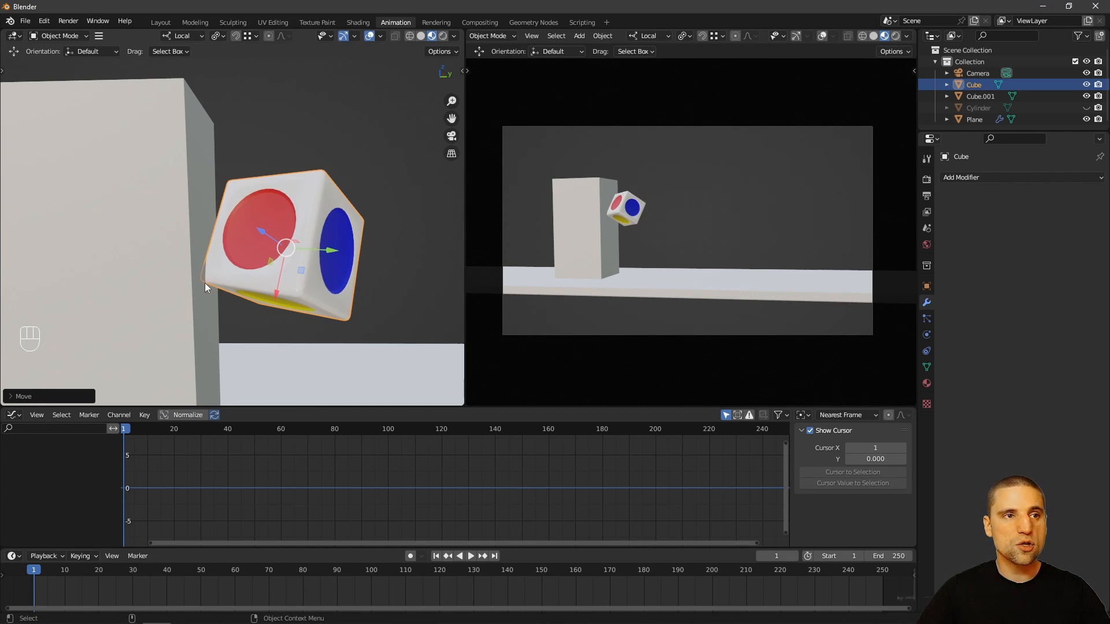
pyautogui.moveTo(204, 283); pyautogui.dragTo(231, 283, button='middle')
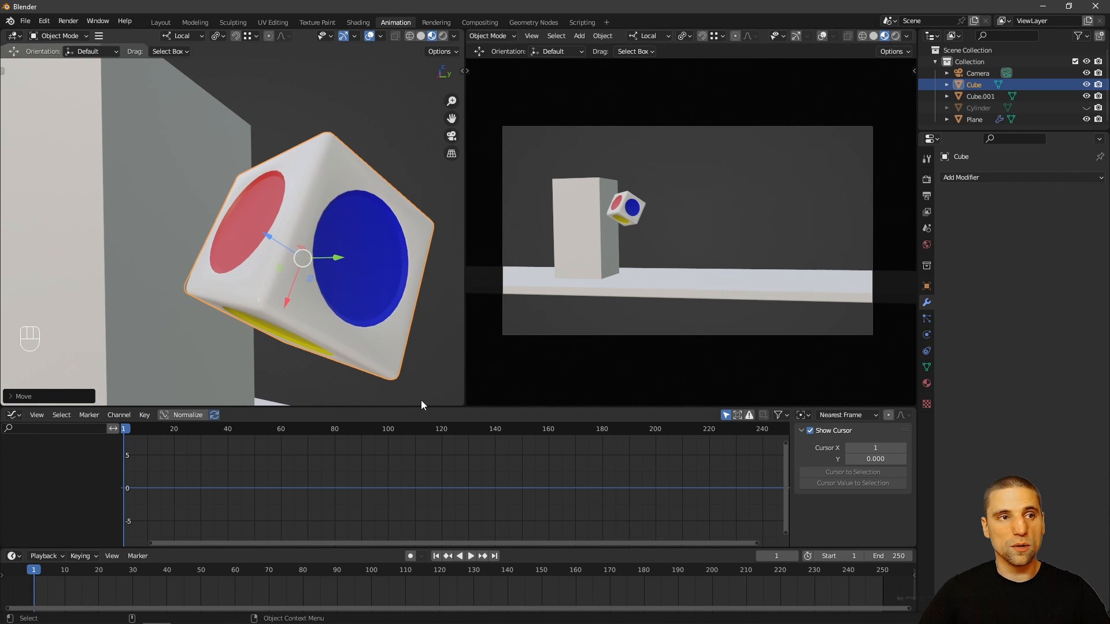
pyautogui.scroll(-3, 284, 262)
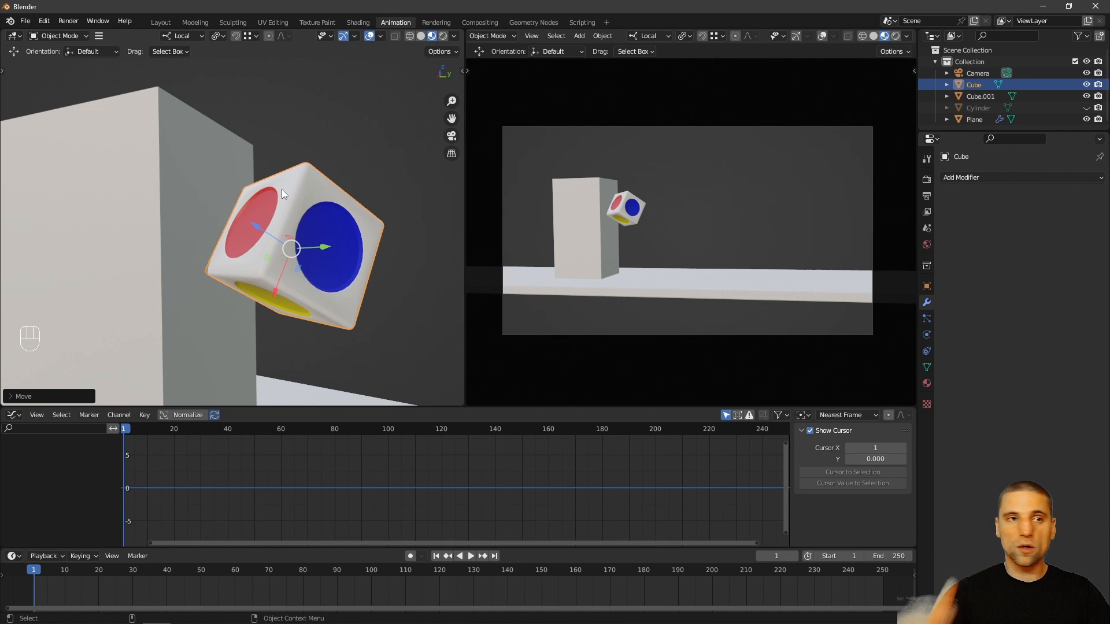
# Step: Switch to the Select Box tool and examine the posed cube and block in the maximised camera view
pyautogui.hotkey('ctrl', 'space')
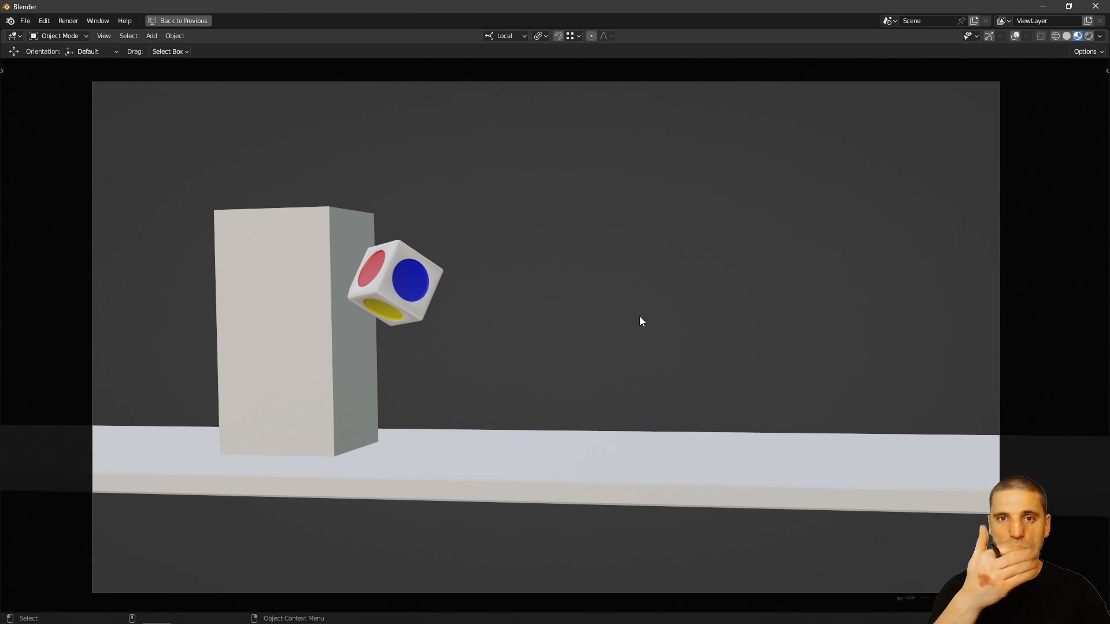
pyautogui.hotkey('ctrl', 'space')
pyautogui.keyDown('alt'); pyautogui.moveTo(173, 199); pyautogui.dragTo(222, 199); pyautogui.keyUp('alt')
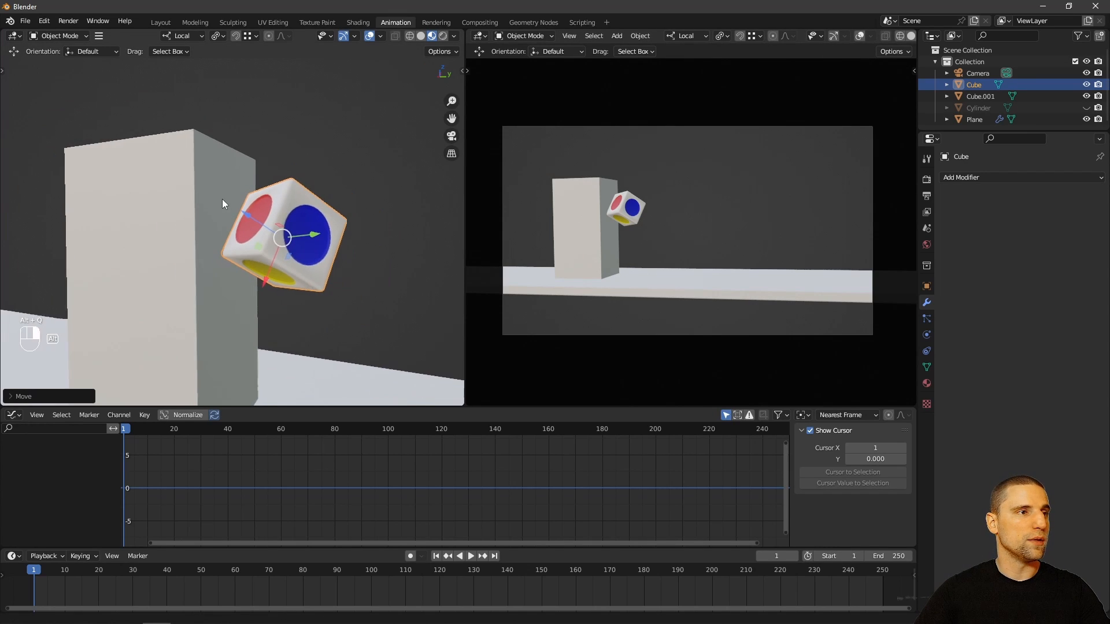
pyautogui.press('w')
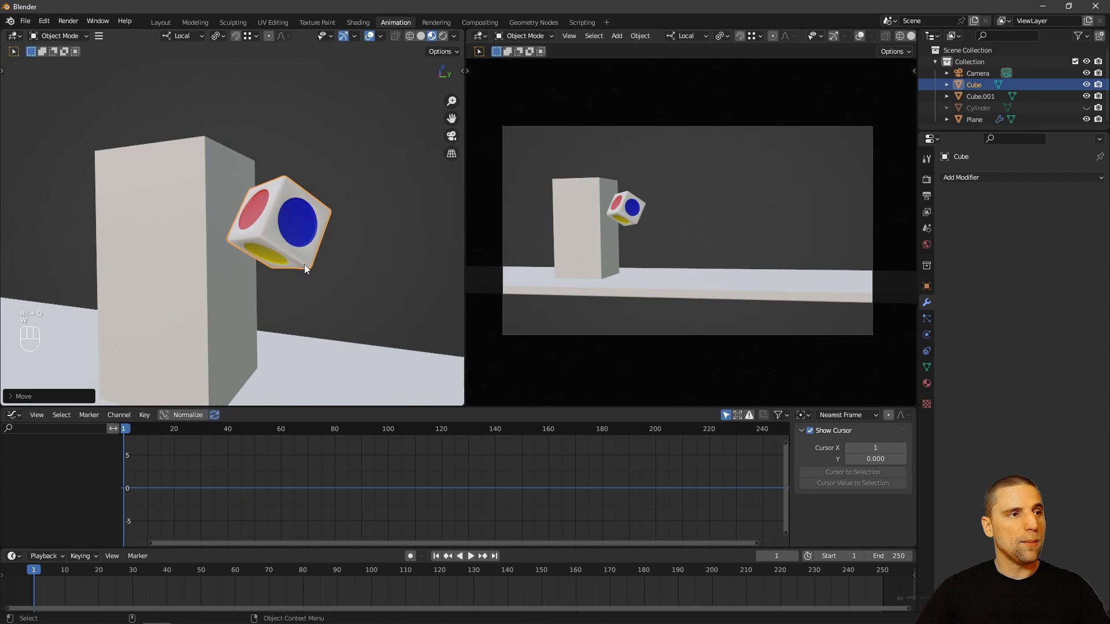
pyautogui.hotkey('ctrl', 'space')
pyautogui.hotkey('ctrl', 'space')
pyautogui.hotkey('ctrl', 'space')
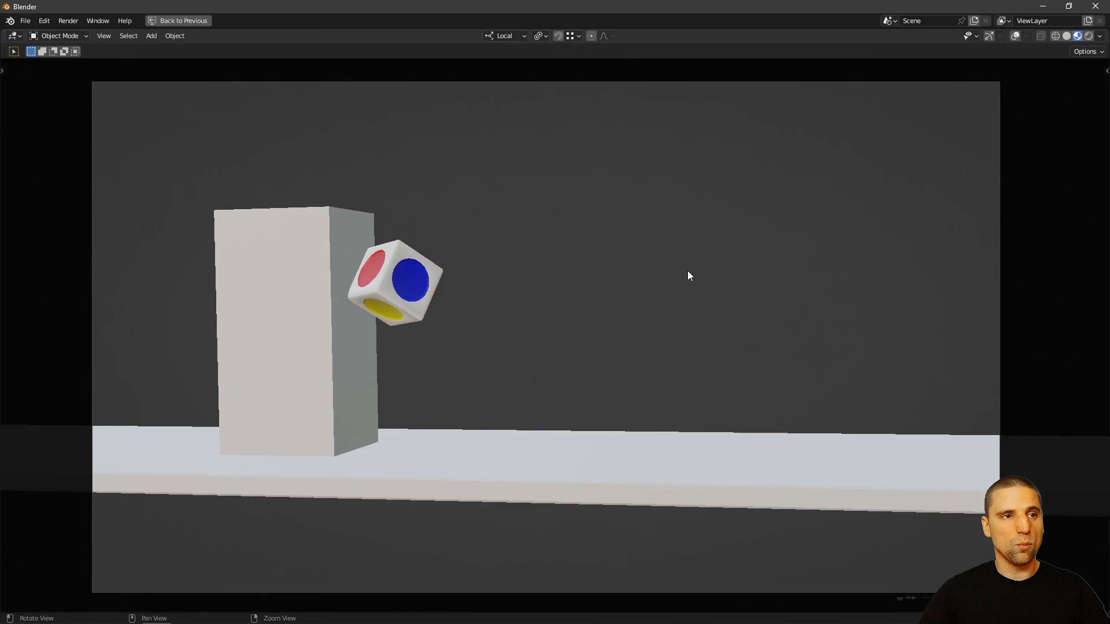
pyautogui.hotkey('alt', 'q')
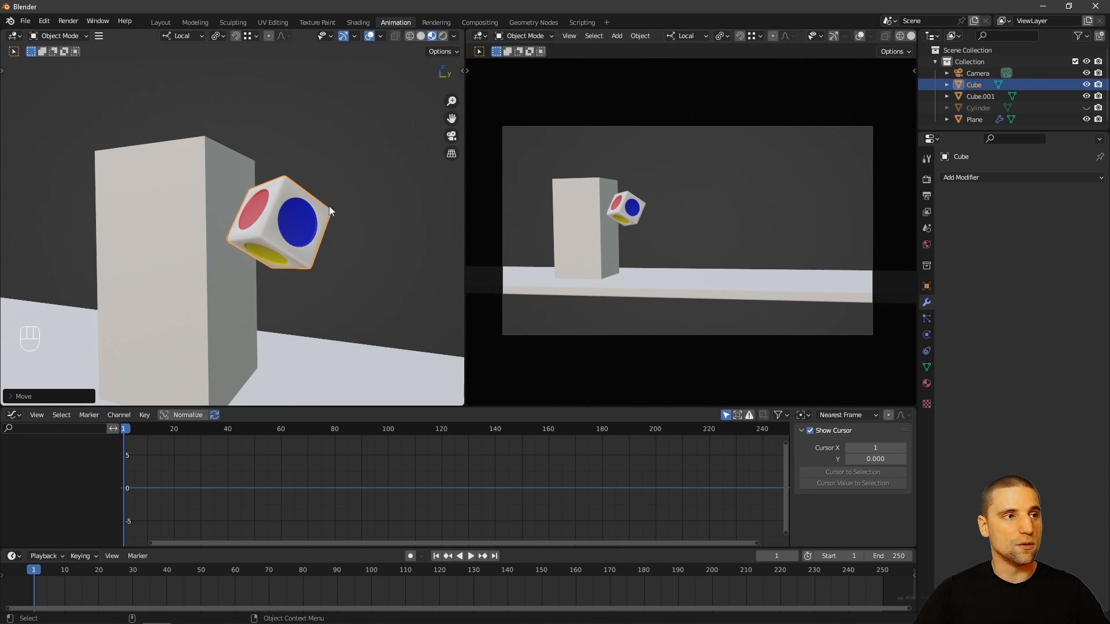
pyautogui.moveTo(329, 206); pyautogui.dragTo(289, 211, button='middle')
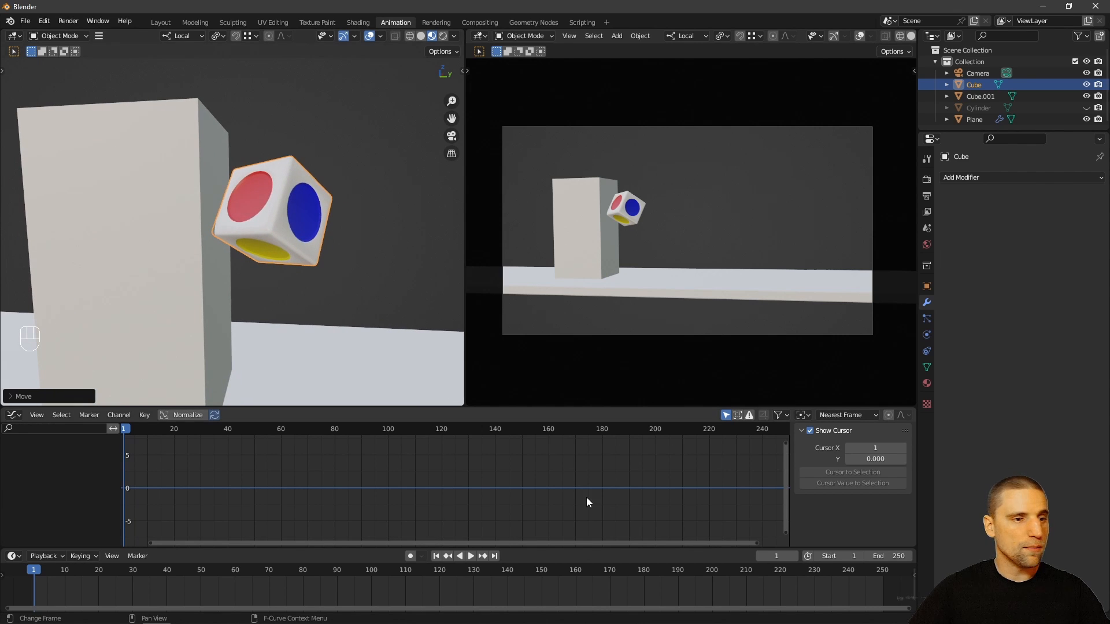
pyautogui.moveTo(325, 269); pyautogui.dragTo(323, 267, button='middle')
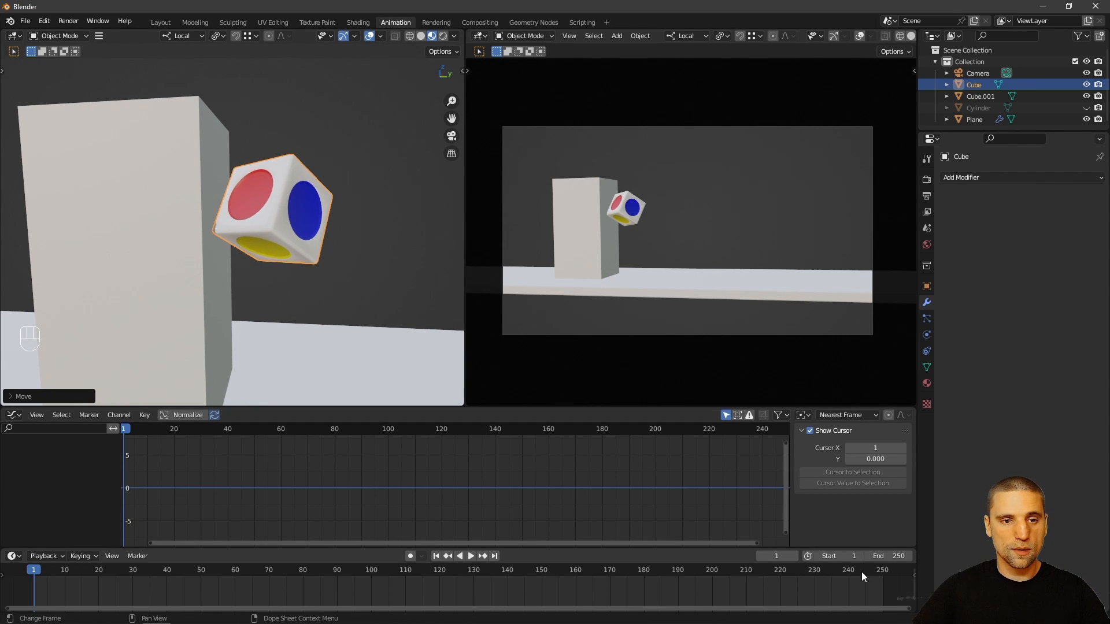
# Step: Set the animation's end frame to 96 and zoom the timeline to the shortened frame range
pyautogui.moveTo(896, 557); pyautogui.dragTo(886, 557)
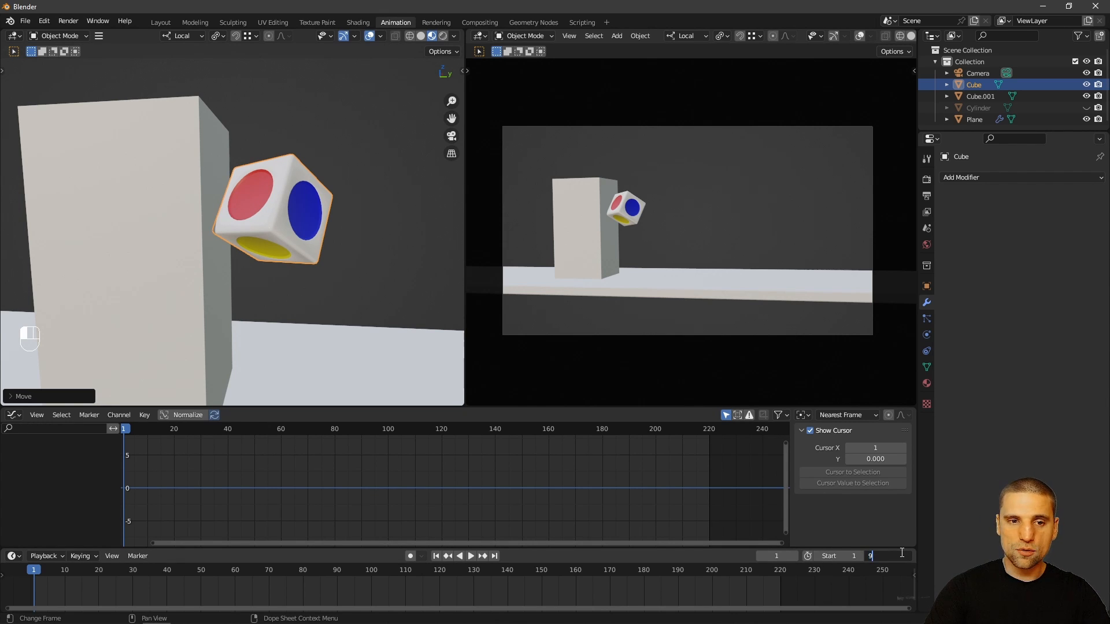
pyautogui.press('Return')
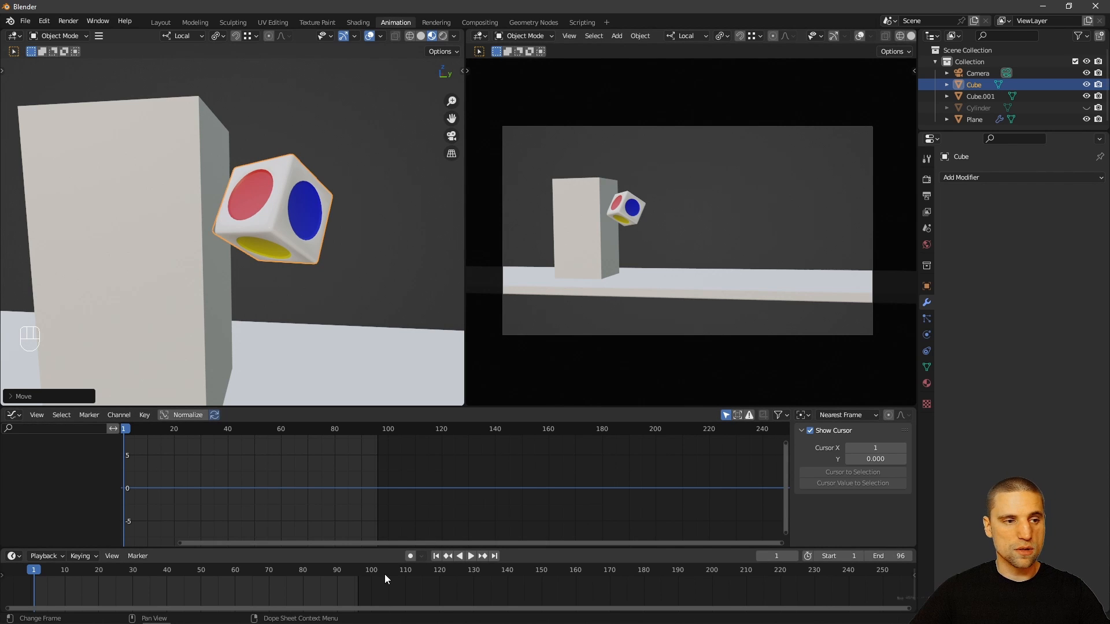
pyautogui.keyDown('ctrl'); pyautogui.moveTo(337, 575); pyautogui.dragTo(468, 594, button='middle'); pyautogui.keyUp('ctrl')
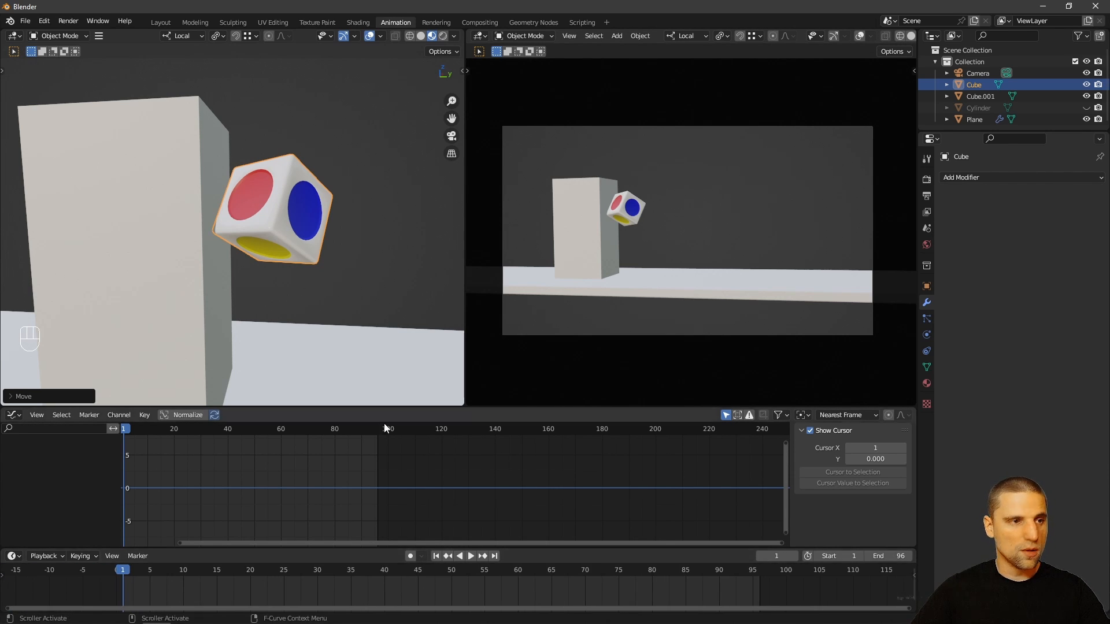
# Step: Reframe the camera closer so the block and cube appear larger, and check the shot in the maximised view
pyautogui.keyDown('shift'); pyautogui.moveTo(321, 216); pyautogui.dragTo(324, 242, button='middle'); pyautogui.keyUp('shift')
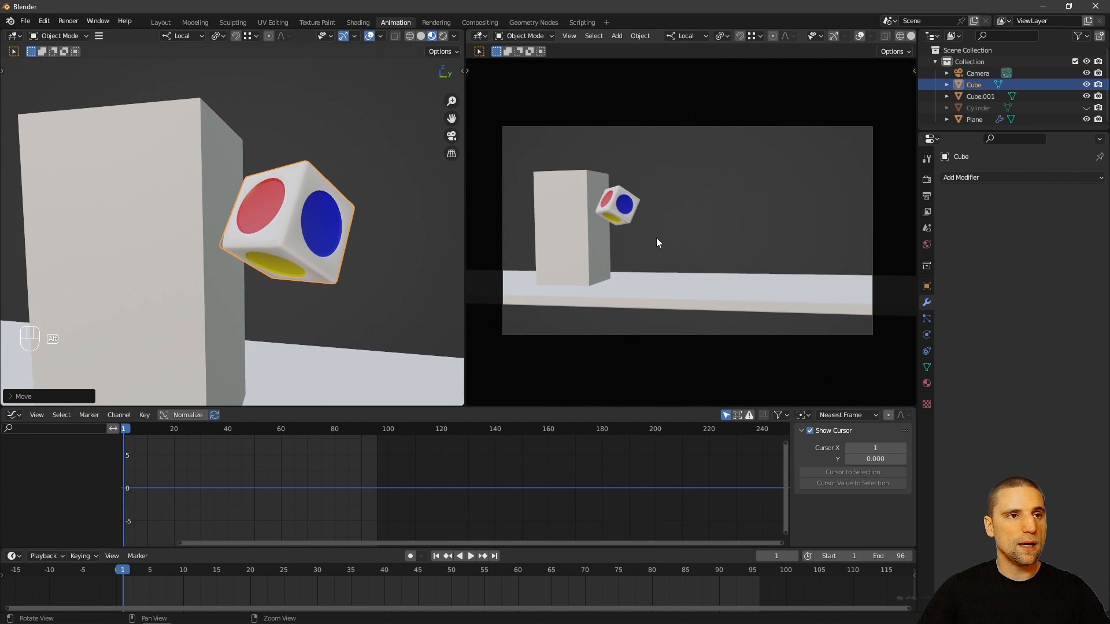
pyautogui.hotkey('ctrl', 'space')
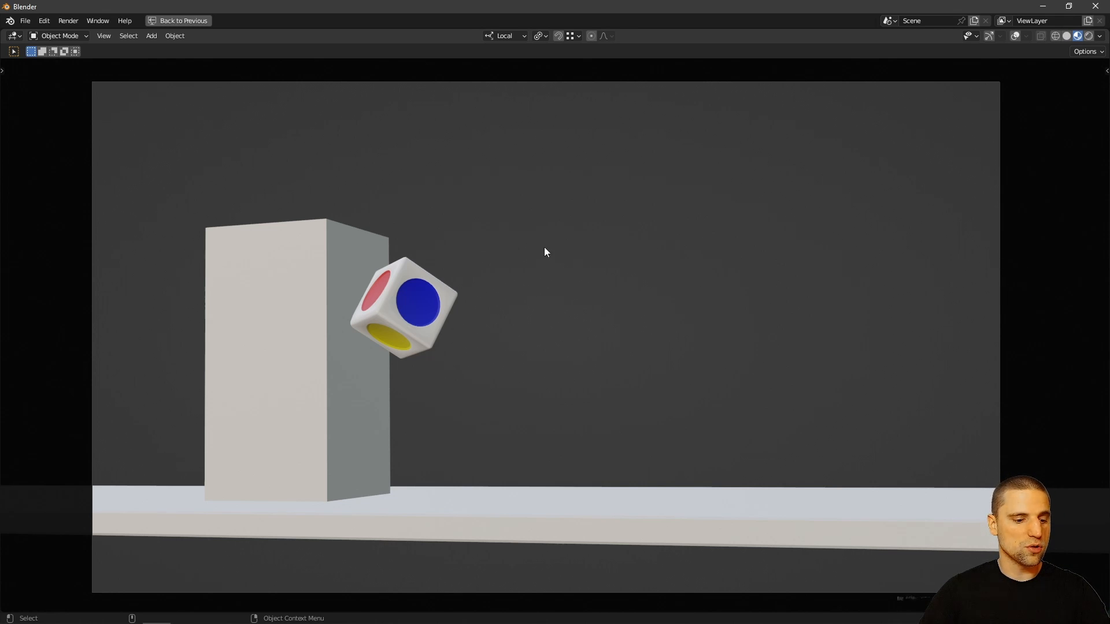
pyautogui.hotkey('ctrl', 'alt', 'space')
# Step: Try moving the coloured cube away from the block across the scene, undo the move and return to the selection tool
pyautogui.click(345, 223)
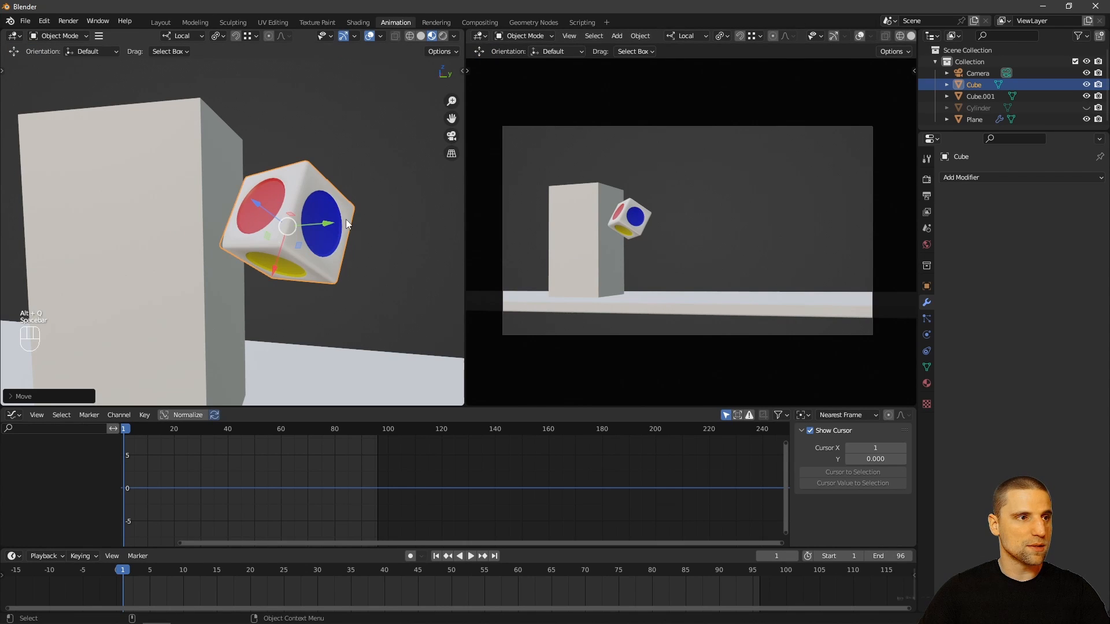
pyautogui.scroll(-6, 370, 249)
pyautogui.keyDown('shift'); pyautogui.moveTo(388, 270); pyautogui.dragTo(284, 247, button='middle'); pyautogui.keyUp('shift')
pyautogui.scroll(2, 159, 226)
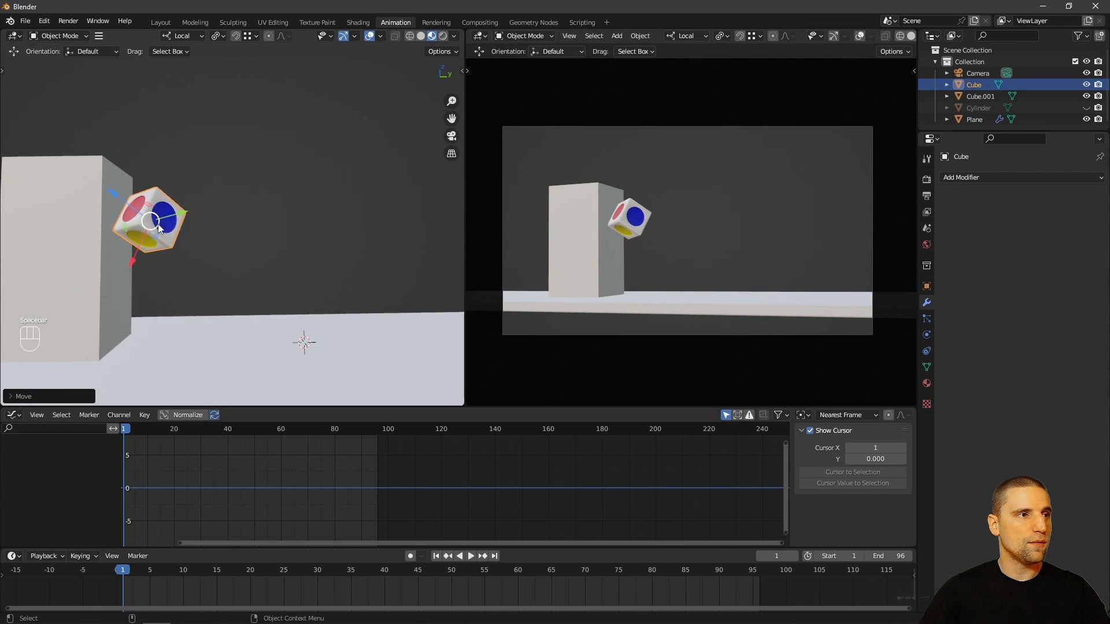
pyautogui.moveTo(159, 227); pyautogui.dragTo(470, 307)
pyautogui.hotkey('ctrl', 'z')
pyautogui.press('w')
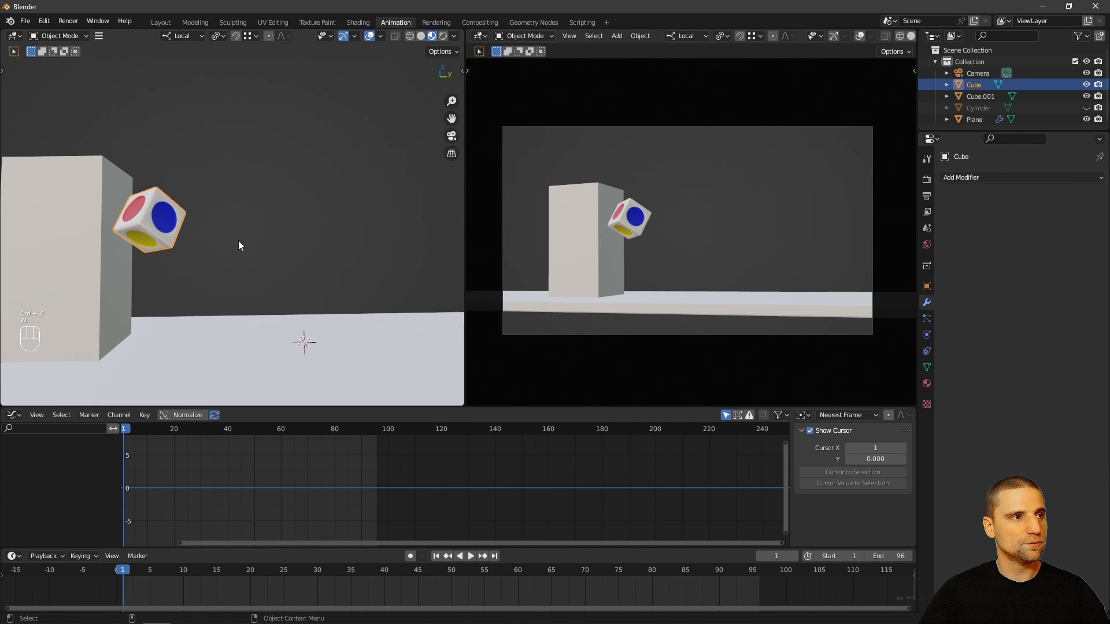
# Step: Adjust the camera angle in the maximised view, keeping the block and cube on one side with open floor beside them
pyautogui.keyDown('alt'); pyautogui.moveTo(238, 240); pyautogui.dragTo(218, 288); pyautogui.keyUp('alt')
pyautogui.hotkey('ctrl', 'space')
pyautogui.keyDown('alt'); pyautogui.moveTo(712, 350); pyautogui.dragTo(636, 328); pyautogui.keyUp('alt')
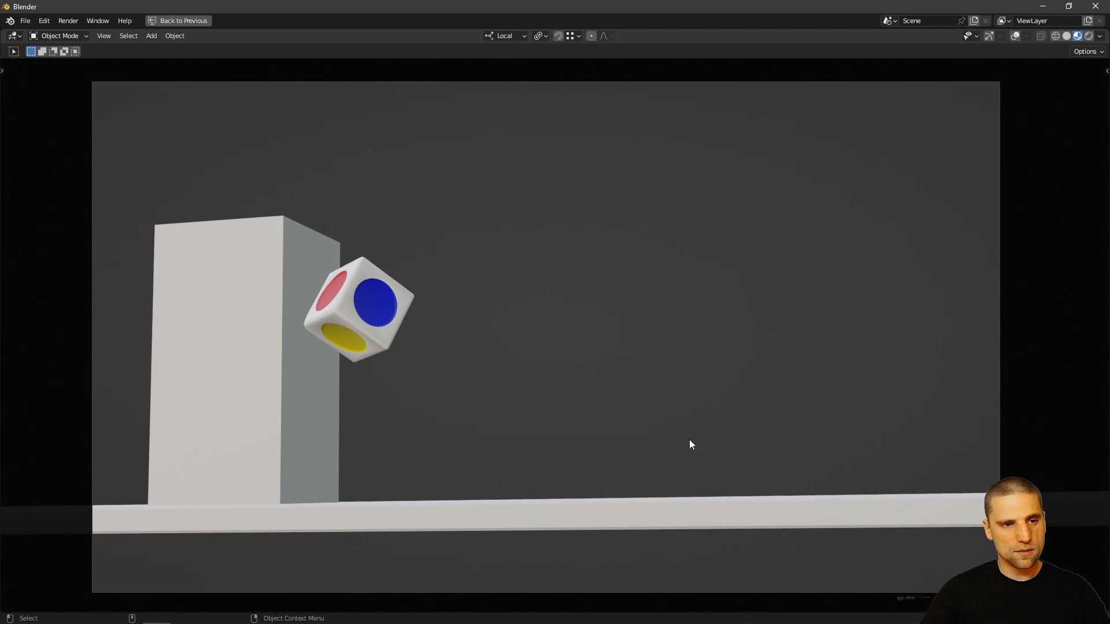
pyautogui.keyDown('alt'); pyautogui.moveTo(718, 330); pyautogui.dragTo(614, 347); pyautogui.keyUp('alt')
pyautogui.hotkey('ctrl', 'alt', 'space')
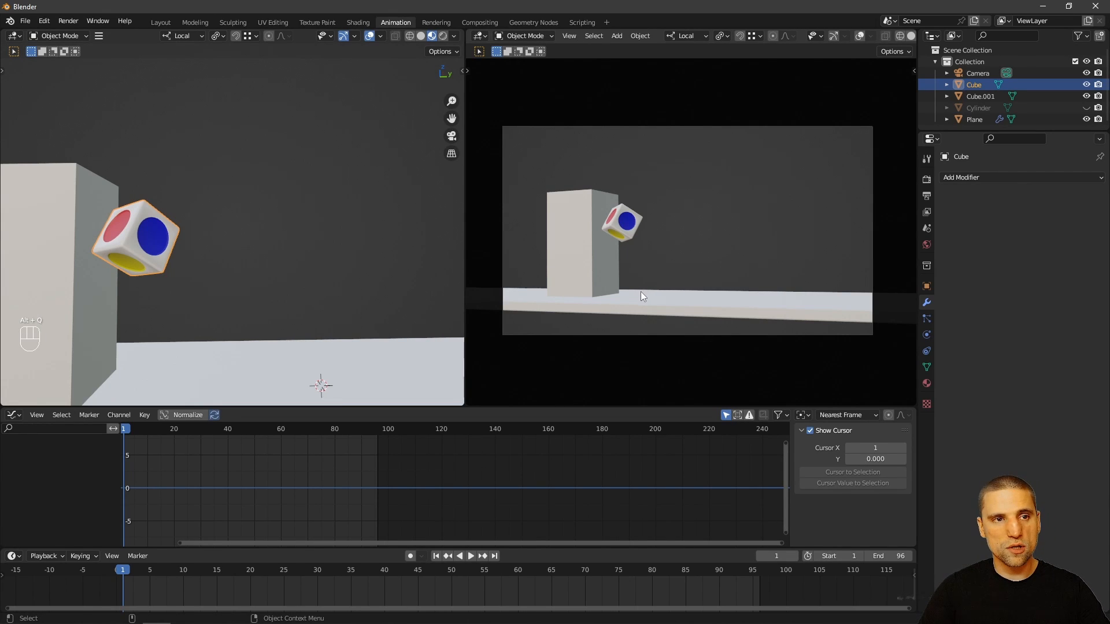
# Step: Check the View Lock settings of the camera viewport and enlarge the camera frame slightly
pyautogui.press('n')
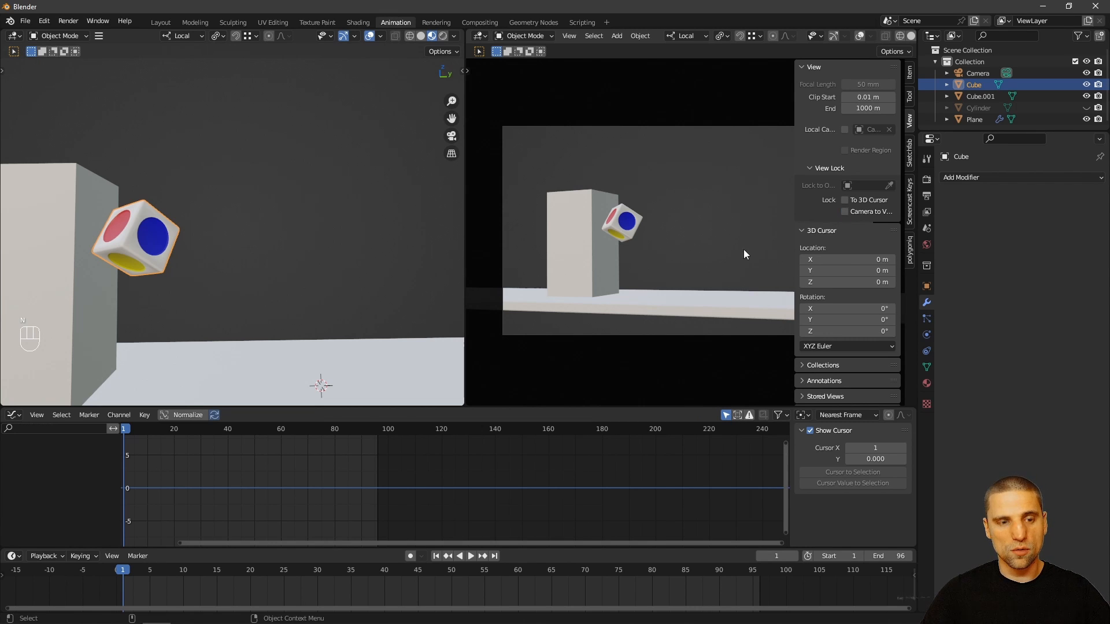
pyautogui.press('n')
pyautogui.keyDown('alt'); pyautogui.moveTo(763, 261); pyautogui.dragTo(714, 287); pyautogui.keyUp('alt')
pyautogui.press('KP_0')
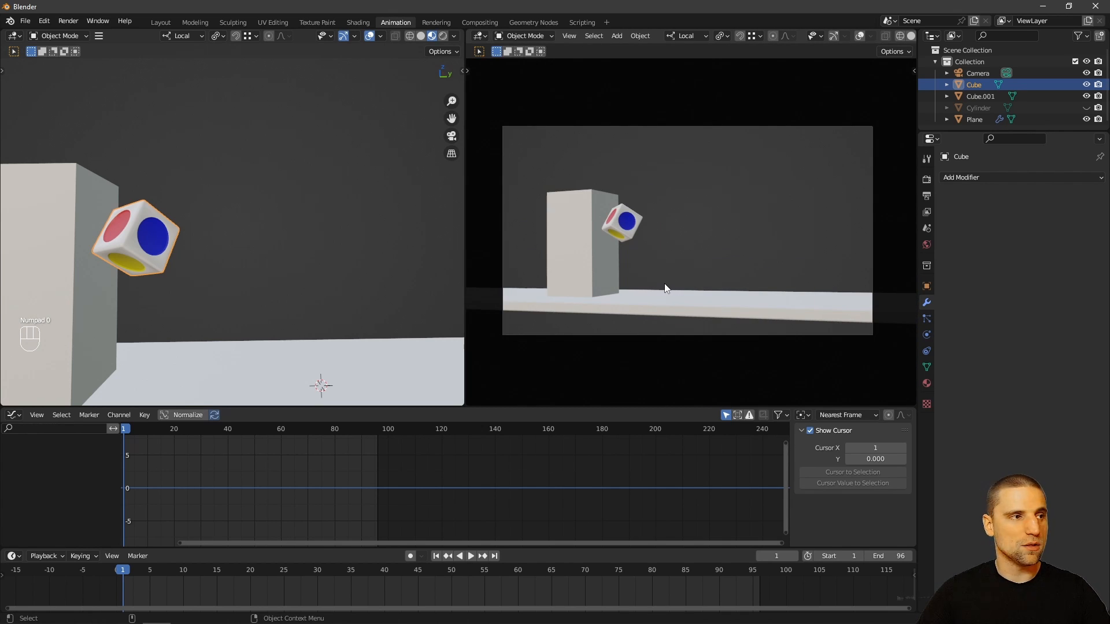
pyautogui.scroll(1, 692, 266)
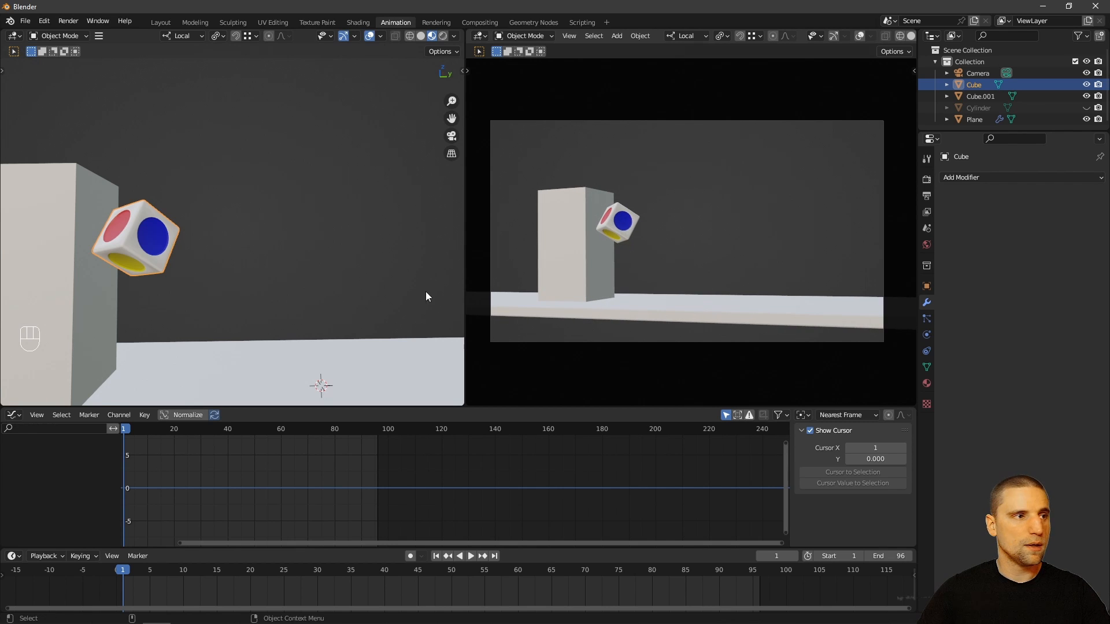
# Step: Reselect the coloured cube and set the current frame to 15
pyautogui.keyDown('alt'); pyautogui.moveTo(427, 292); pyautogui.dragTo(277, 258); pyautogui.keyUp('alt')
pyautogui.click(276, 273)
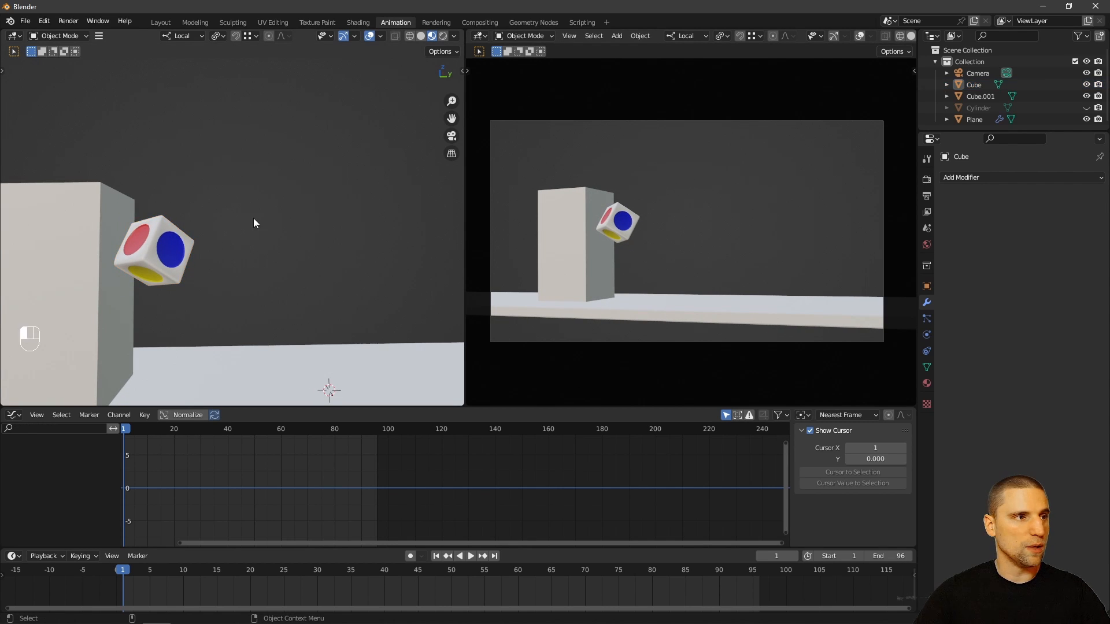
pyautogui.click(182, 256)
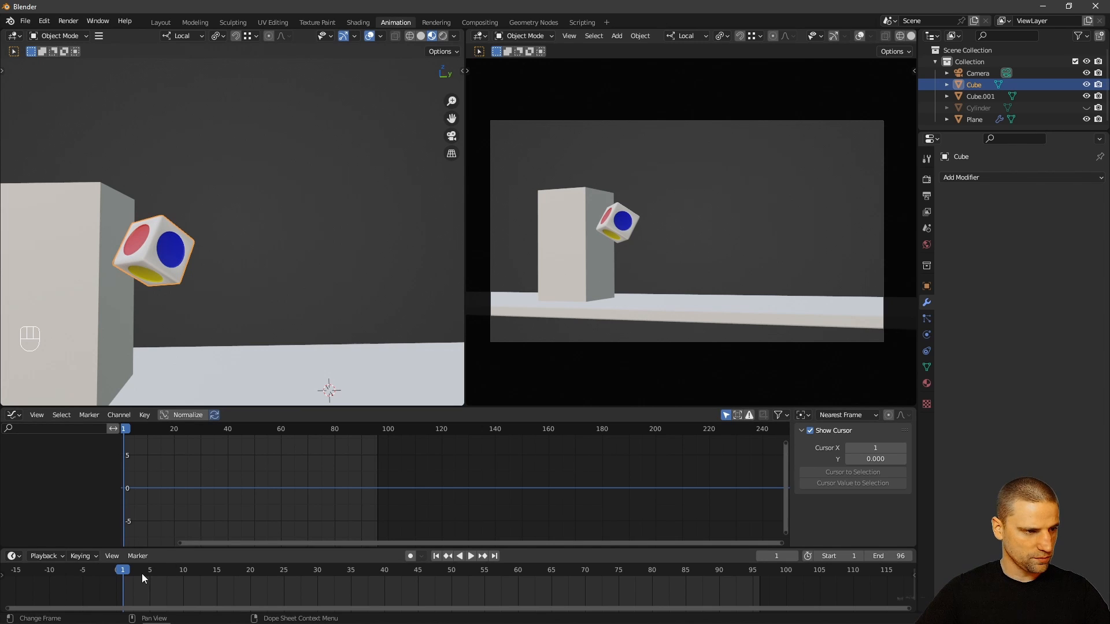
pyautogui.moveTo(120, 574); pyautogui.dragTo(228, 570)
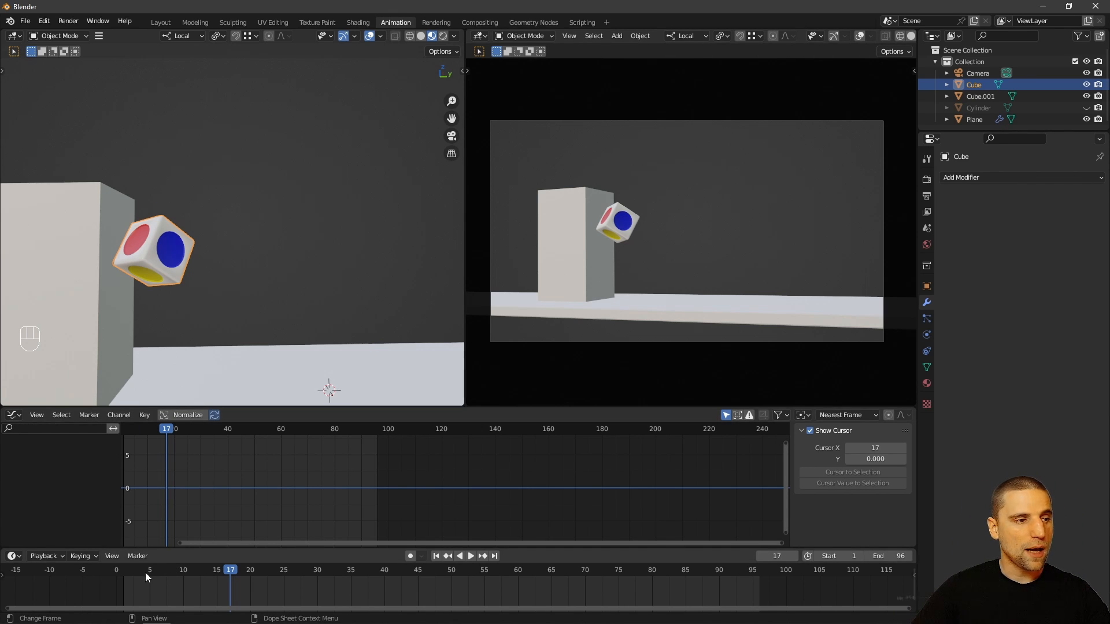
pyautogui.press('space')
pyautogui.moveTo(145, 572); pyautogui.dragTo(218, 575)
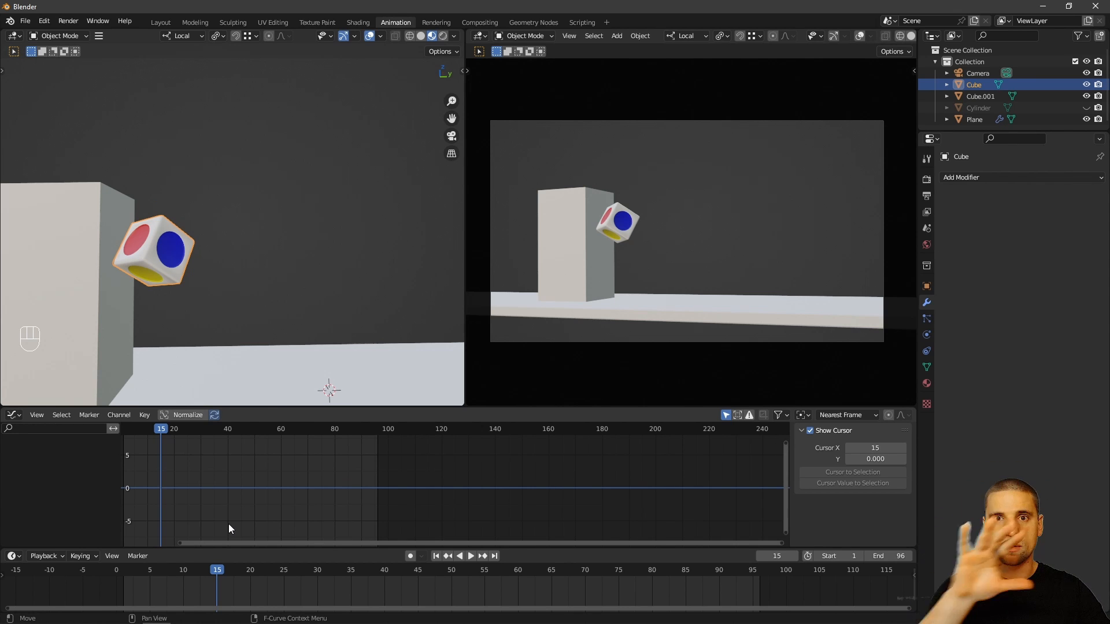
# Step: Insert a Location & Rotation keyframe for the coloured cube at frame 15
pyautogui.moveTo(327, 262); pyautogui.dragTo(337, 236, button='middle')
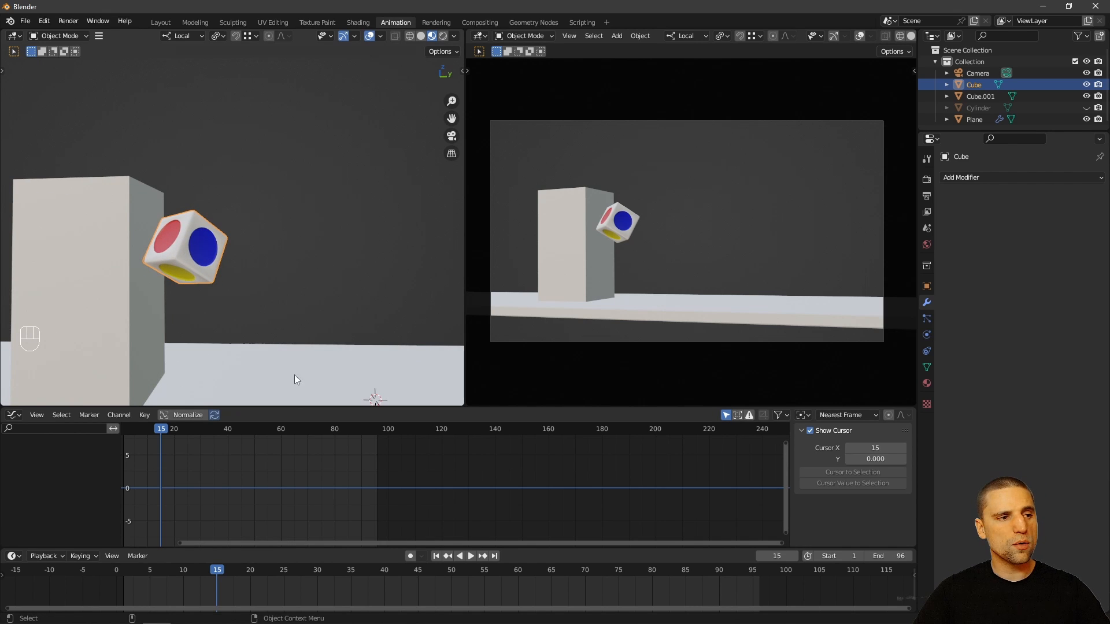
pyautogui.moveTo(299, 272); pyautogui.dragTo(314, 277, button='middle')
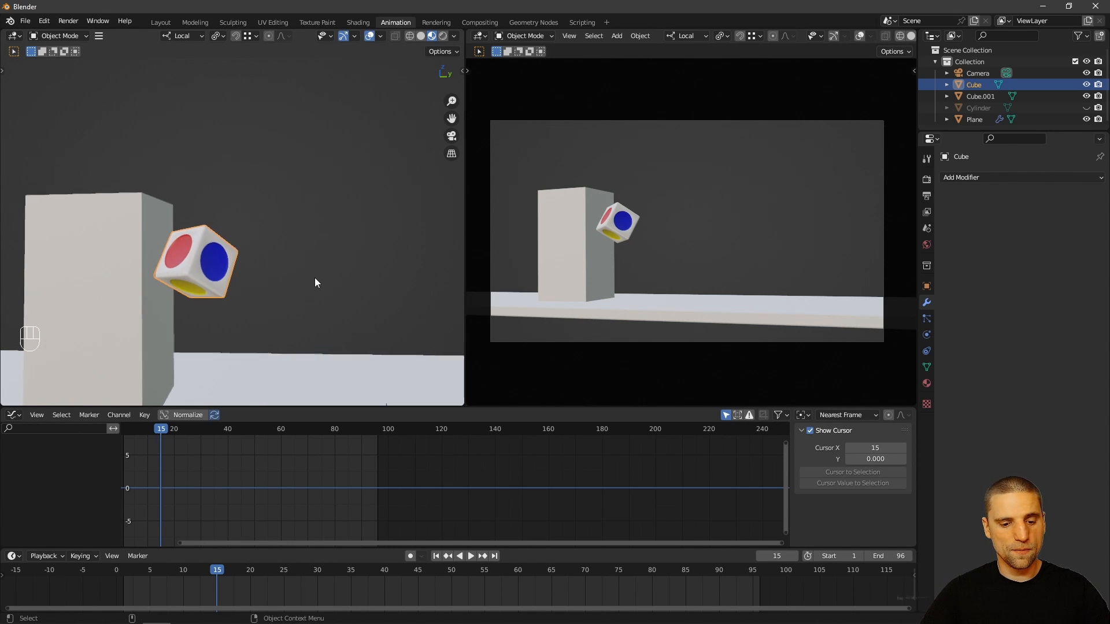
pyautogui.press('k')
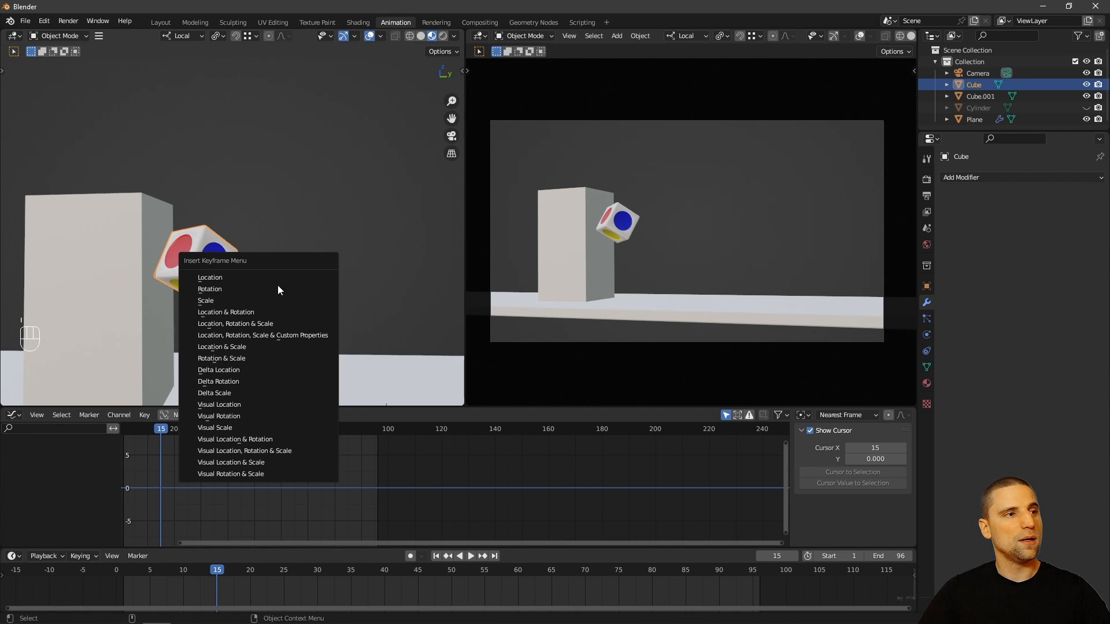
pyautogui.click(265, 312)
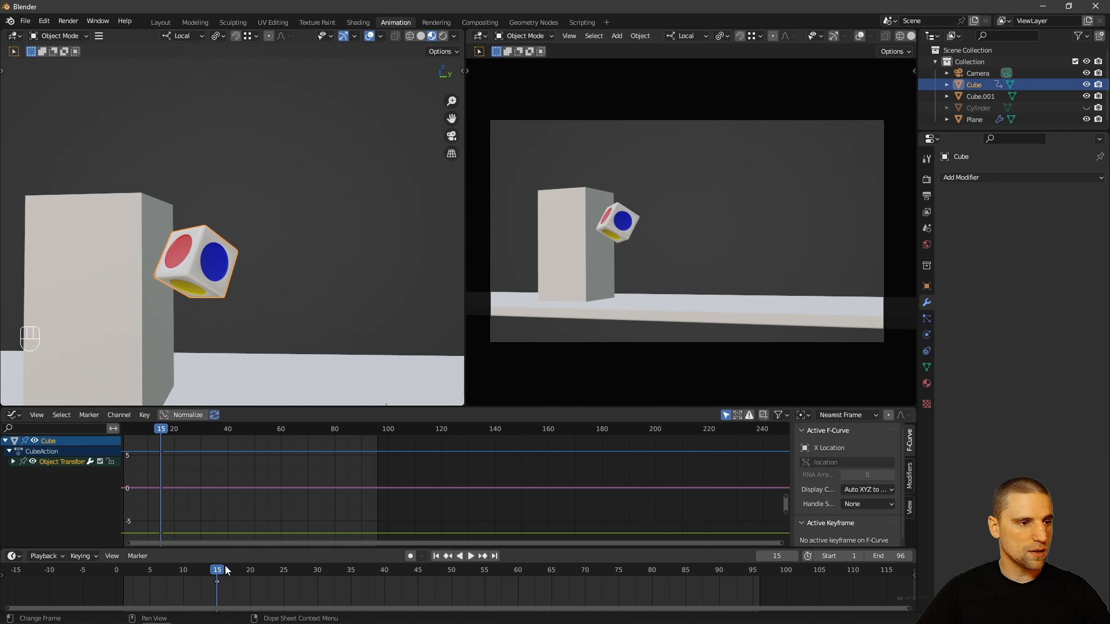
# Step: Scrub to frame 18 to inspect the new keyframe and its curves, and return to frame 15
pyautogui.click(234, 578)
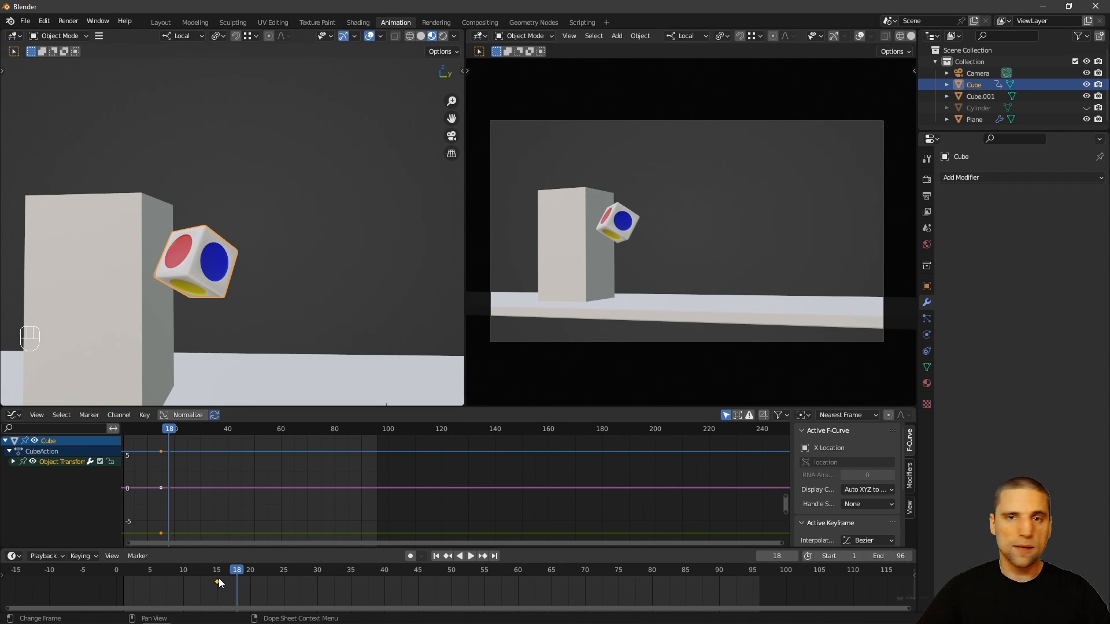
pyautogui.moveTo(234, 470); pyautogui.dragTo(359, 485, button='middle')
pyautogui.moveTo(234, 578); pyautogui.dragTo(219, 574)
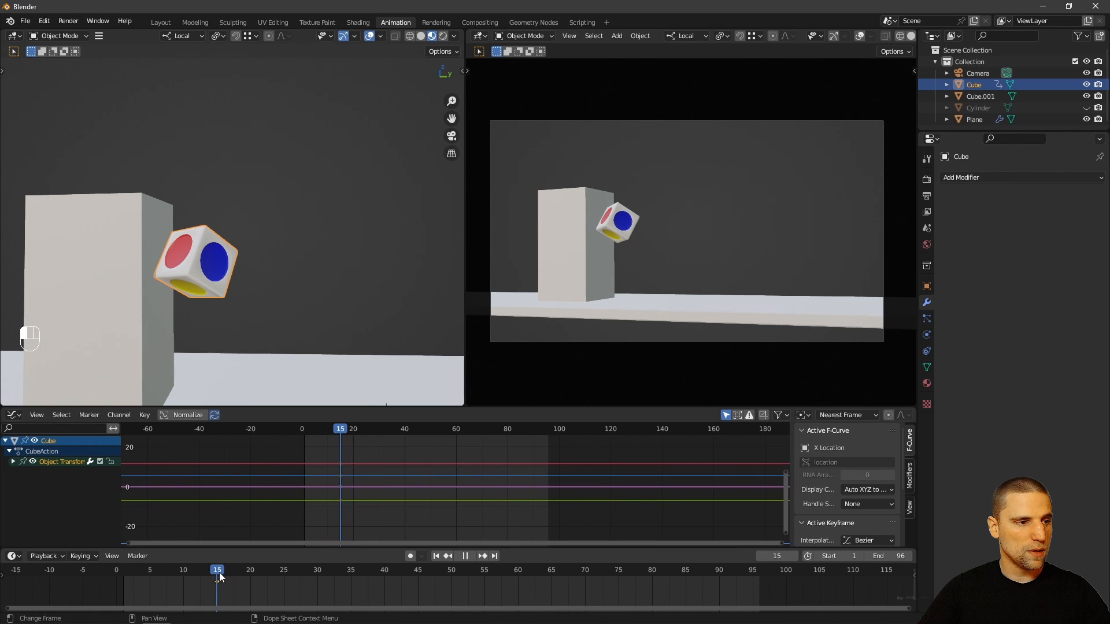
# Step: Insert the coloured cube's Location & Rotation keyframe again at frame 15, and set the current frame to 5
pyautogui.press('i')
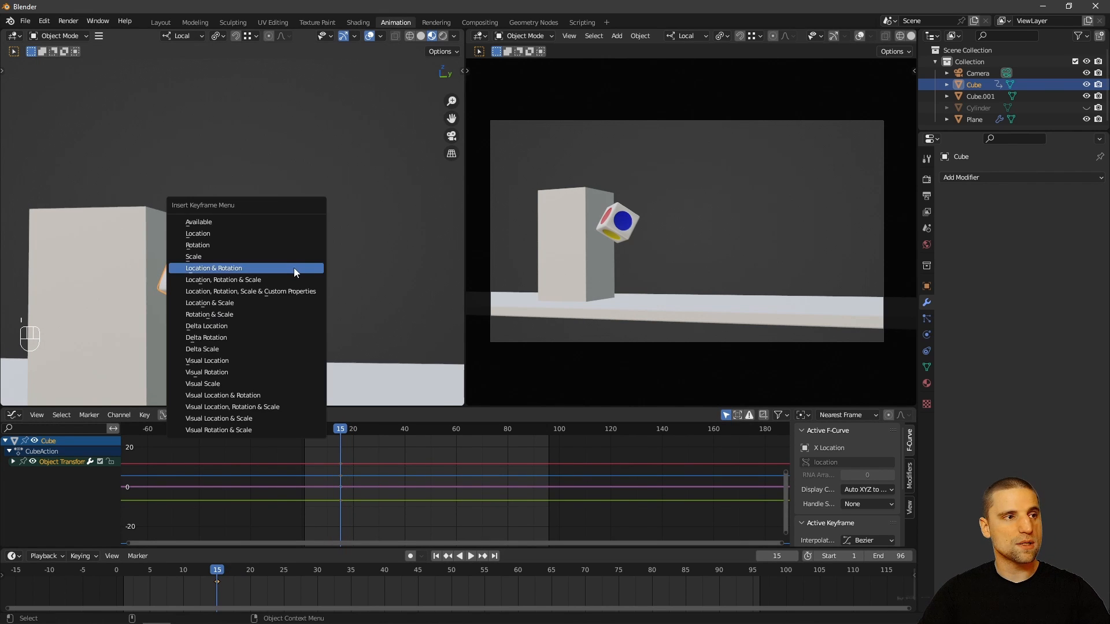
pyautogui.click(294, 273)
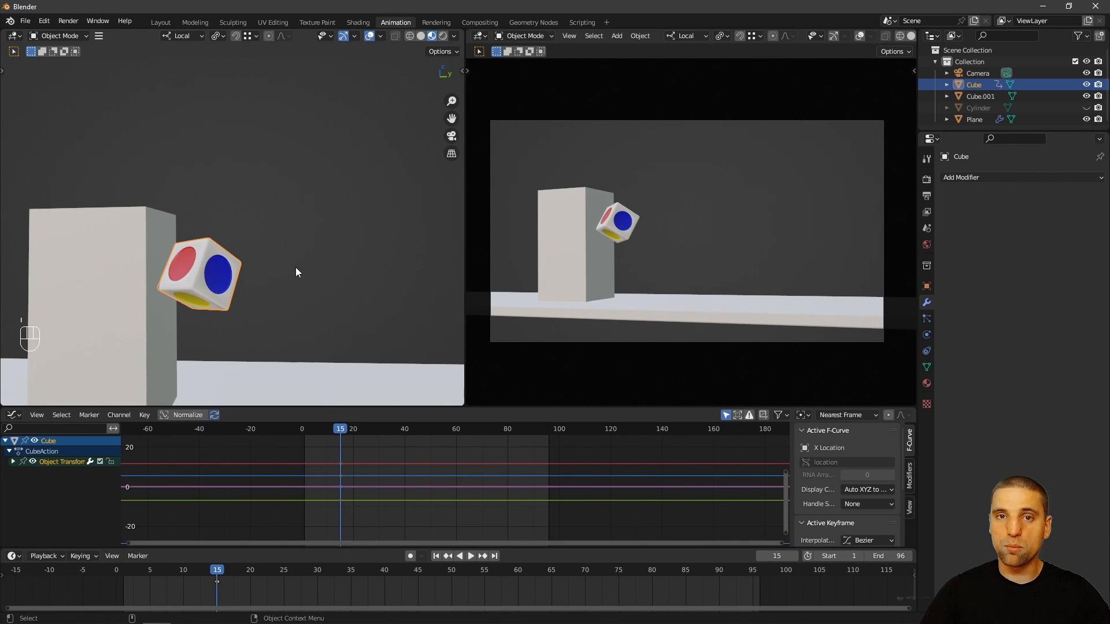
pyautogui.moveTo(219, 574); pyautogui.dragTo(151, 572)
# Step: With the Move tool in Global orientation, move the coloured cube along Y away from the block until it is outside the camera frame
pyautogui.moveTo(254, 349); pyautogui.dragTo(255, 241, button='middle')
pyautogui.press('space')
pyautogui.click(255, 270)
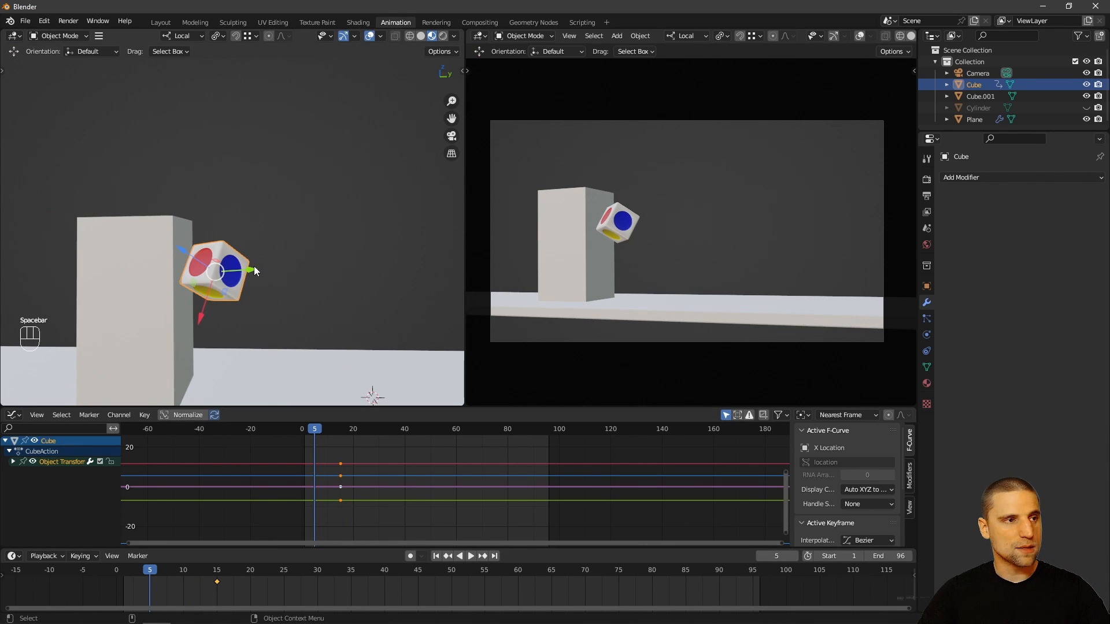
pyautogui.click(184, 36)
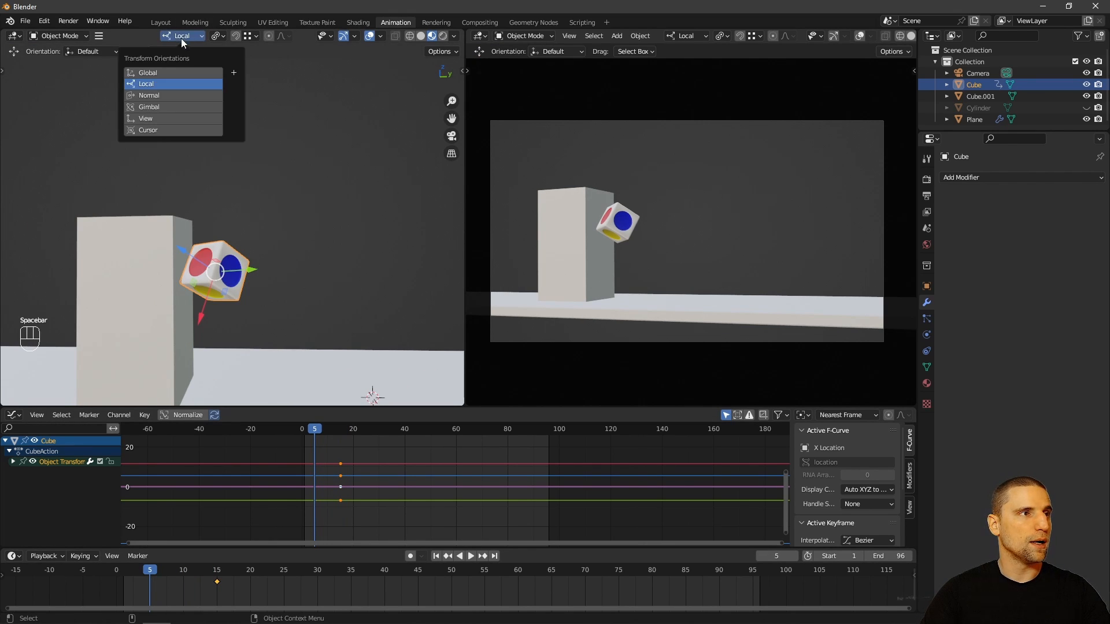
pyautogui.click(158, 75)
pyautogui.moveTo(247, 276); pyautogui.dragTo(752, 309)
# Step: Rotate the coloured cube freehand about one of its own axes, using the Rotate tool in Local orientation
pyautogui.keyDown('alt'); pyautogui.moveTo(261, 226); pyautogui.dragTo(214, 218, button='right'); pyautogui.keyUp('alt')
pyautogui.keyDown('alt'); pyautogui.moveTo(248, 220); pyautogui.dragTo(181, 214, button='middle'); pyautogui.keyUp('alt')
pyautogui.keyDown('alt'); pyautogui.moveTo(277, 240); pyautogui.dragTo(182, 259, button='middle'); pyautogui.keyUp('alt')
pyautogui.keyDown('alt'); pyautogui.moveTo(182, 260); pyautogui.dragTo(241, 309, button='right'); pyautogui.keyUp('alt')
pyautogui.keyDown('alt'); pyautogui.moveTo(241, 311); pyautogui.dragTo(256, 318, button='middle'); pyautogui.keyUp('alt')
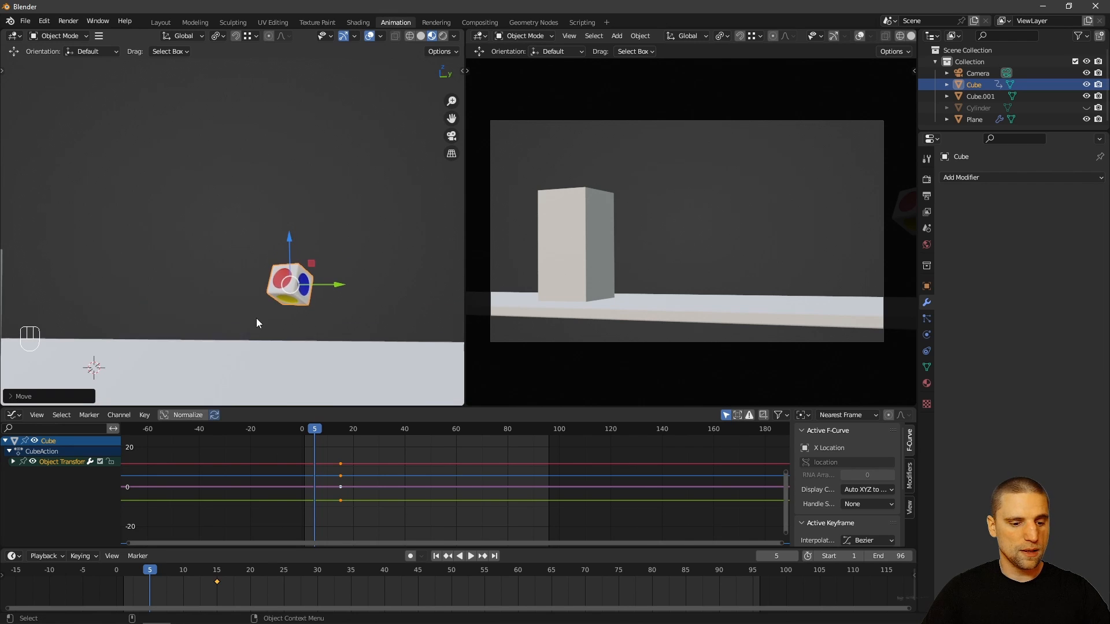
pyautogui.press('space')
pyautogui.press('r')
pyautogui.click(184, 36)
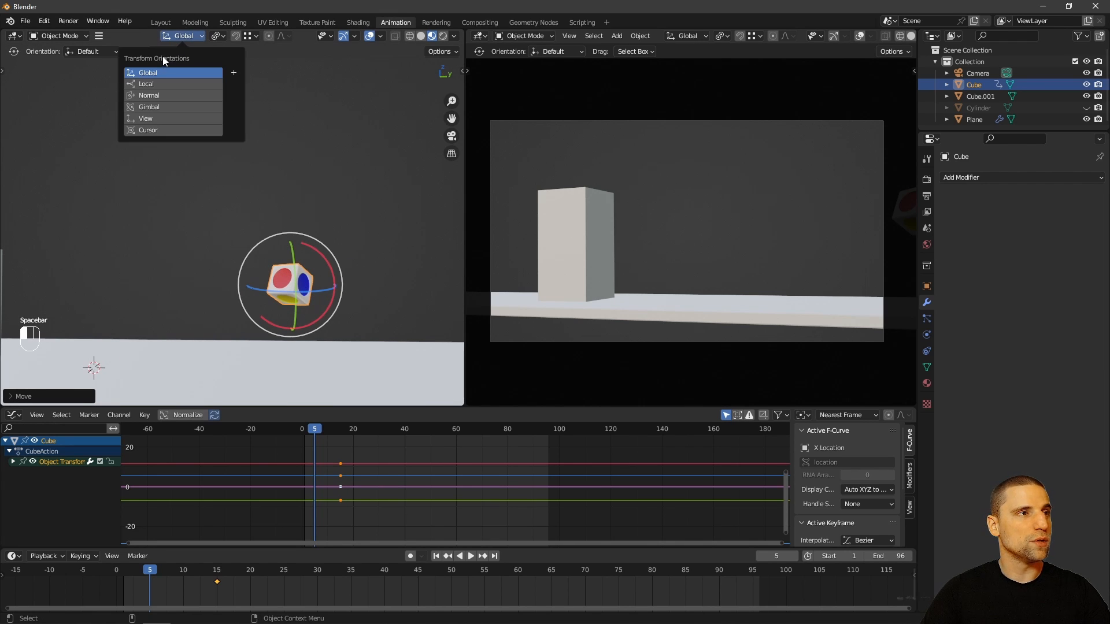
pyautogui.click(157, 85)
pyautogui.moveTo(320, 283); pyautogui.dragTo(262, 280)
# Step: Insert a Location & Rotation keyframe for the coloured cube at frame 5 and return to the Select tool
pyautogui.press('i')
pyautogui.click(307, 280)
pyautogui.press('w')
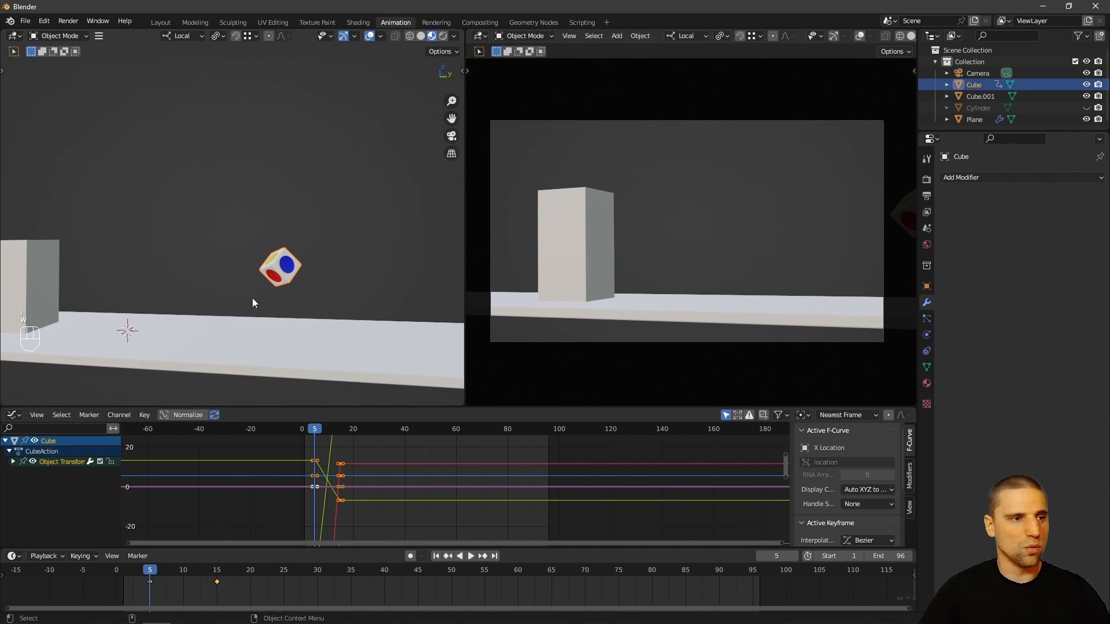
# Step: Select all of the cube's keyframes in the Graph Editor and frame them to examine the curves between frames 5 and 15
pyautogui.click(434, 512)
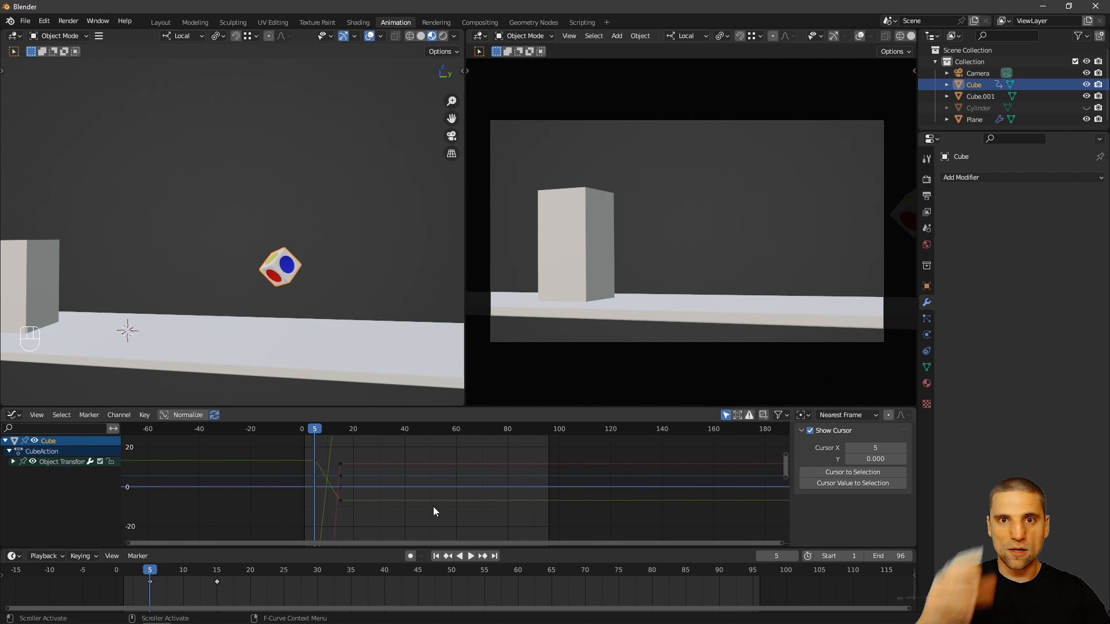
pyautogui.keyDown('alt'); pyautogui.moveTo(492, 484); pyautogui.dragTo(509, 502); pyautogui.keyUp('alt')
pyautogui.press('a')
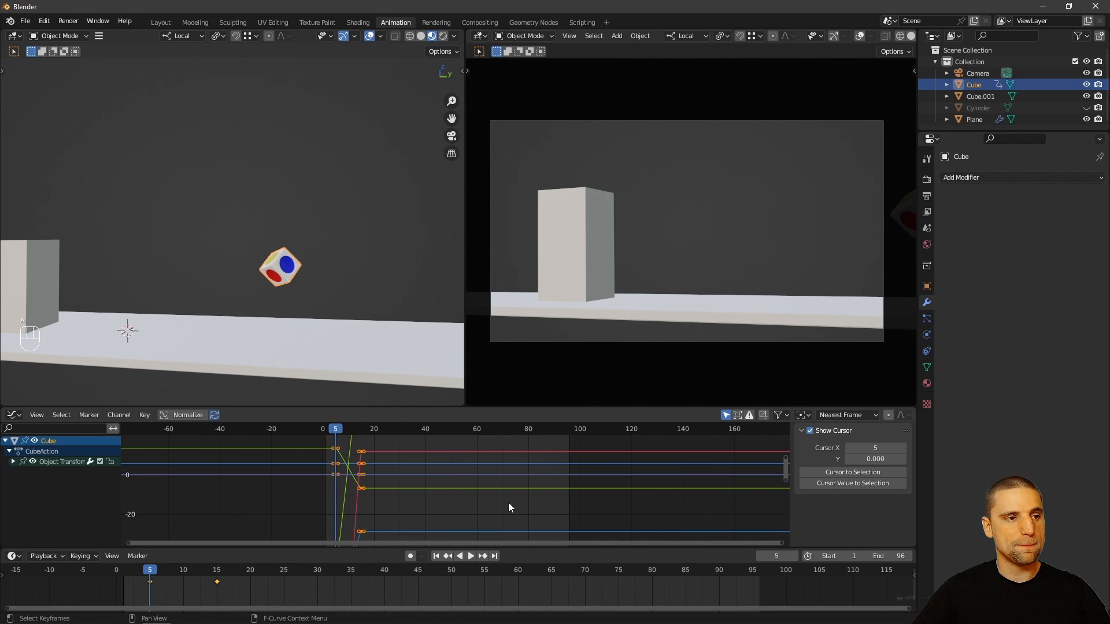
pyautogui.press('KP_Decimal')
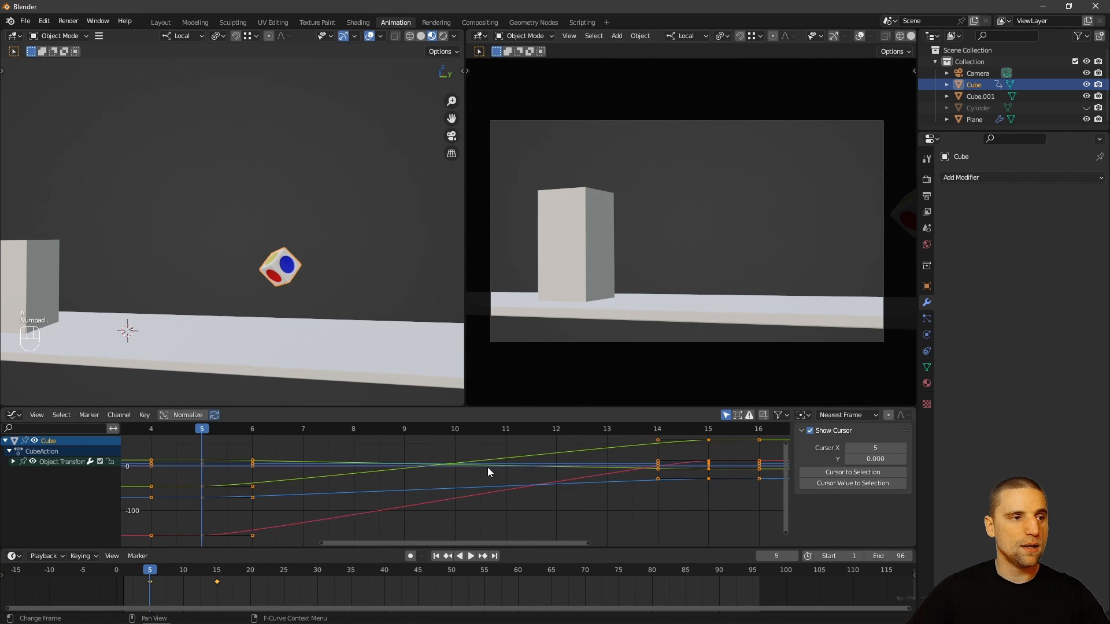
pyautogui.keyDown('alt'); pyautogui.moveTo(487, 489); pyautogui.dragTo(524, 479, button='right'); pyautogui.keyUp('alt')
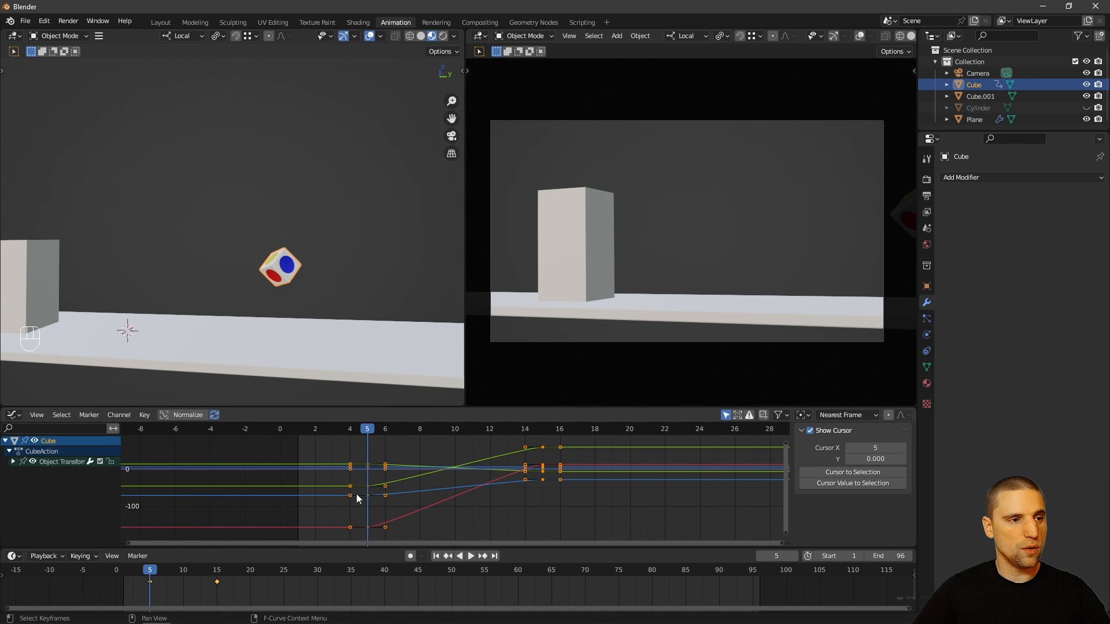
# Step: Select only the frame 5 keyframes on all of the cube's animation curves
pyautogui.click(421, 521)
pyautogui.moveTo(350, 447); pyautogui.dragTo(393, 542)
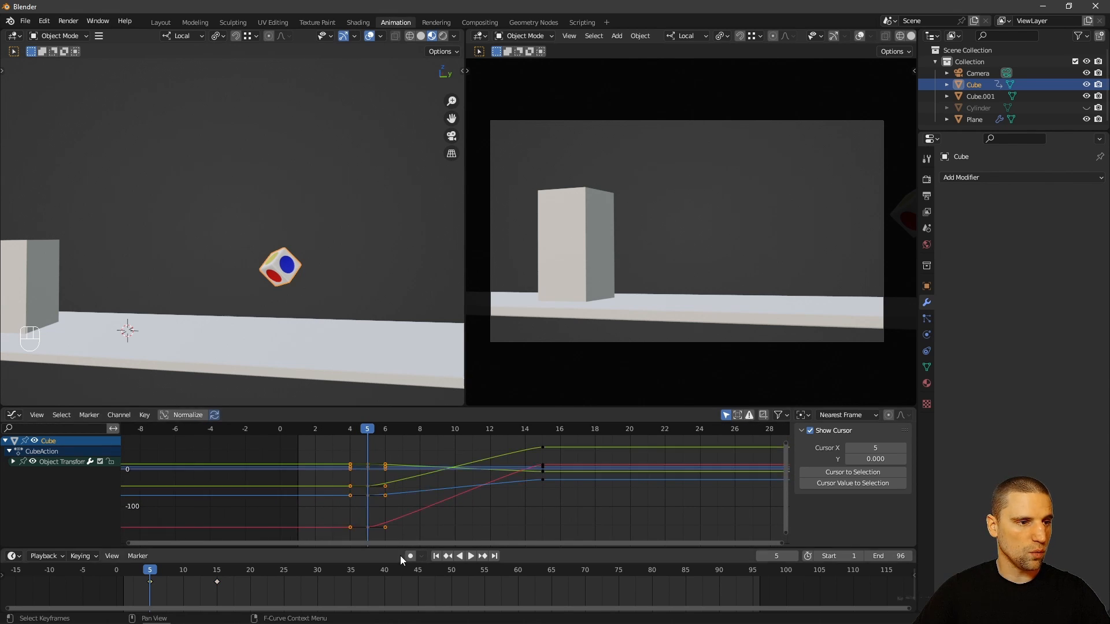
# Step: Set the handle type of all the cube's keyframes to Vector and scrub the motion from frame 5 to frame 16
pyautogui.moveTo(600, 529); pyautogui.dragTo(512, 405)
pyautogui.click(299, 595)
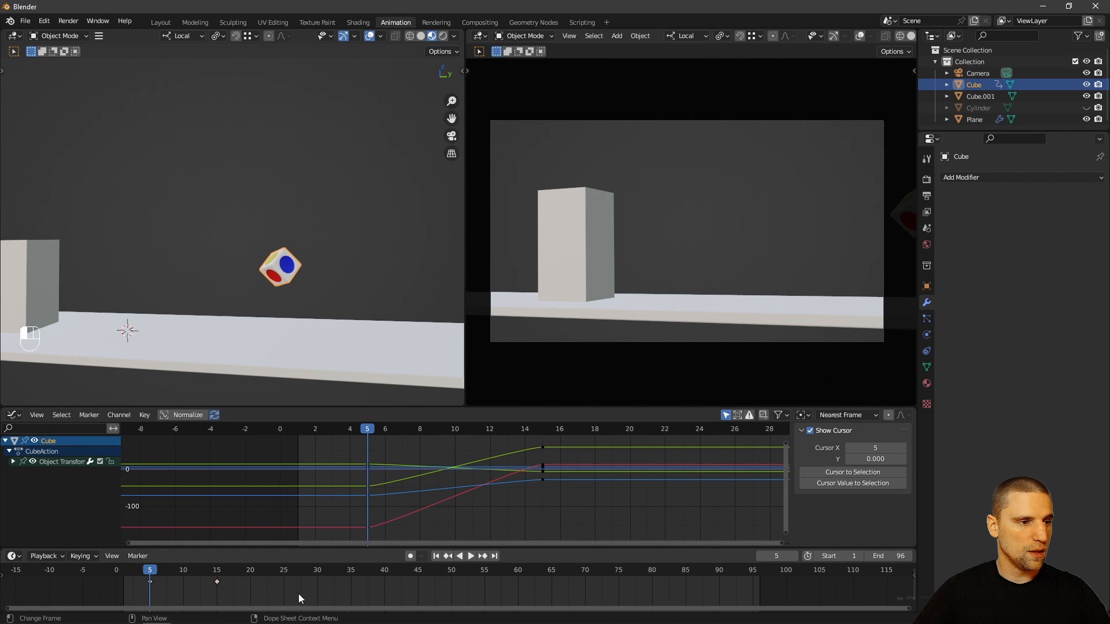
pyautogui.click(150, 582)
pyautogui.click(155, 570)
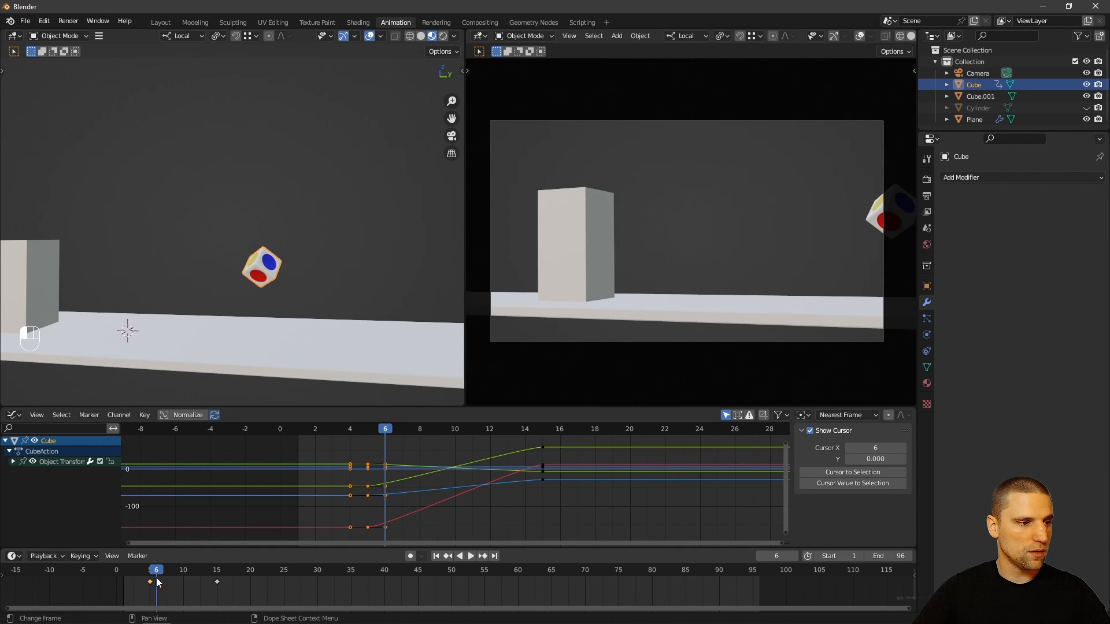
pyautogui.moveTo(234, 591); pyautogui.dragTo(192, 578)
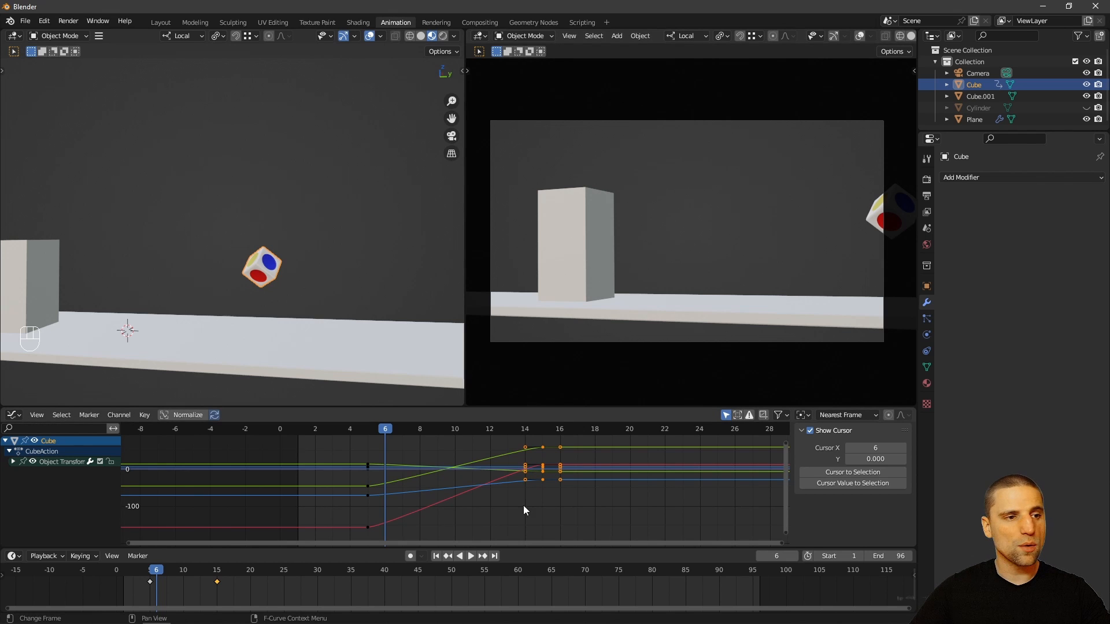
pyautogui.press('a')
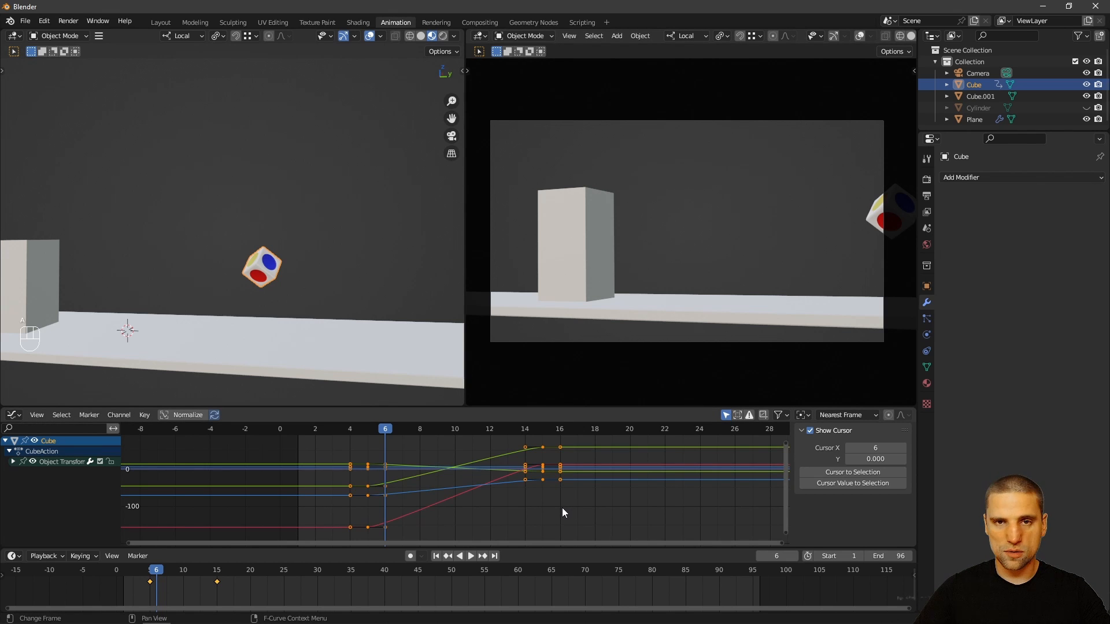
pyautogui.press('v')
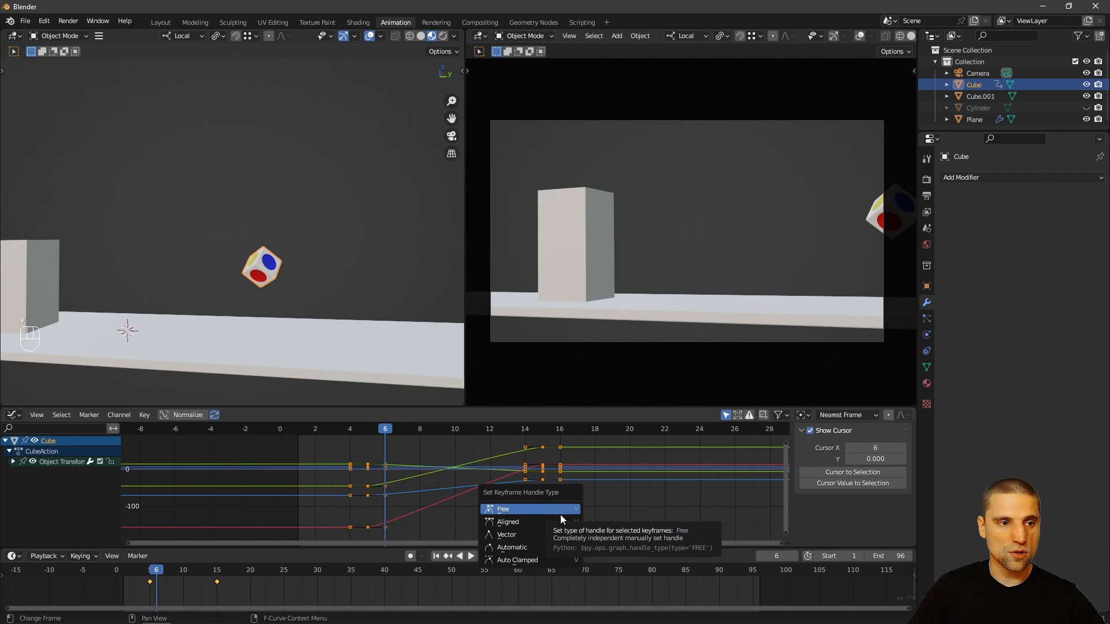
pyautogui.click(525, 536)
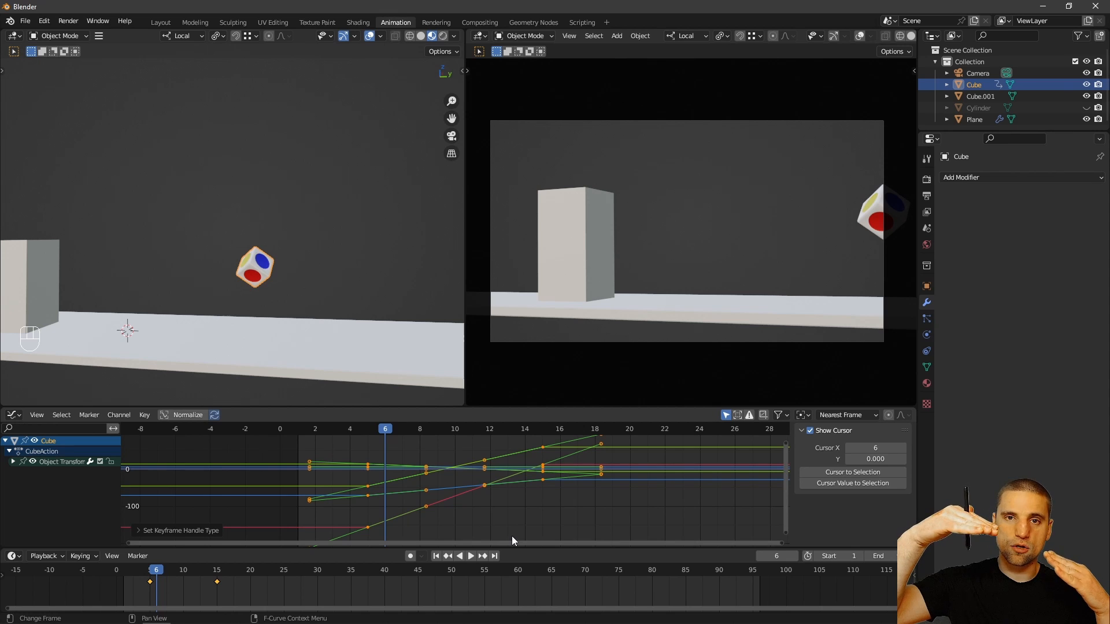
pyautogui.click(151, 579)
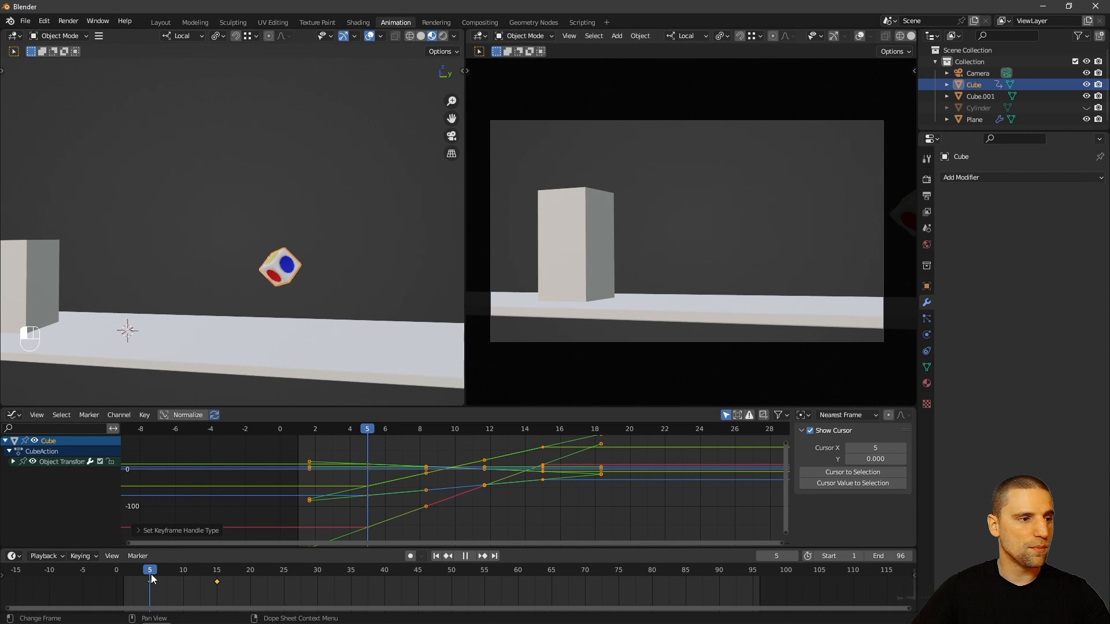
pyautogui.press('i')
pyautogui.moveTo(148, 574); pyautogui.dragTo(226, 583)
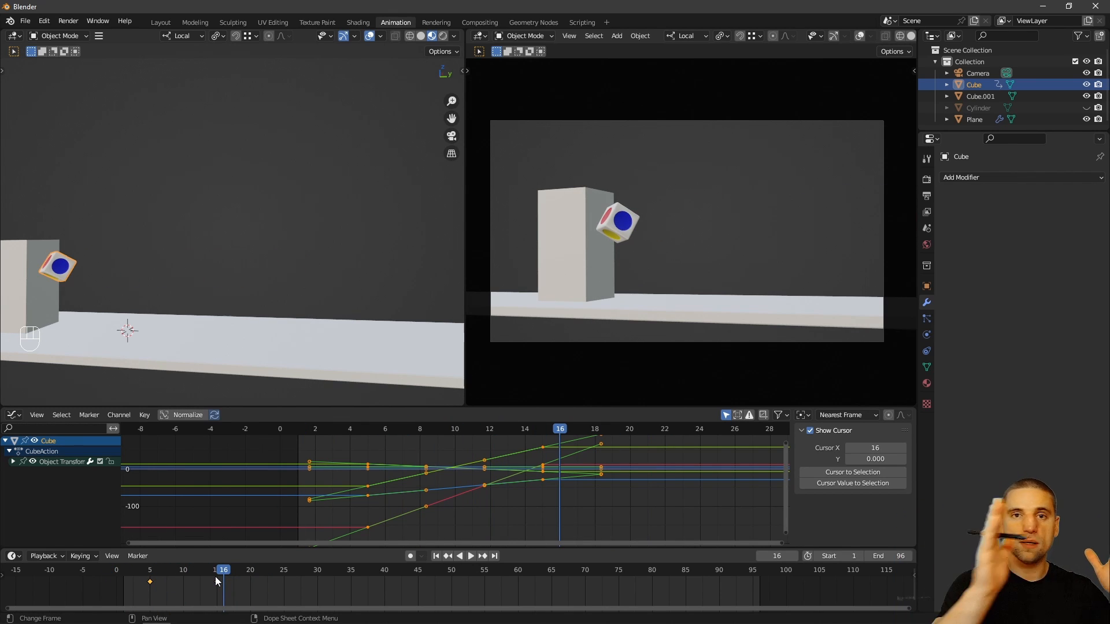
pyautogui.press('i')
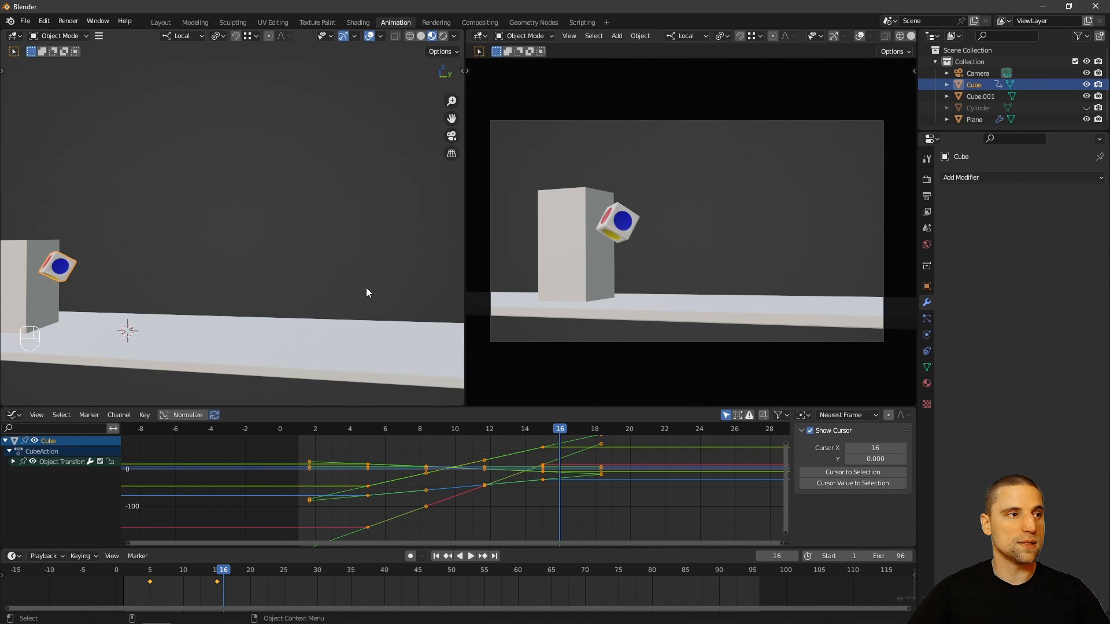
# Step: Set the animation's end frame to 34 and play it back in the full-screen camera view
pyautogui.keyDown('shift'); pyautogui.moveTo(252, 250); pyautogui.dragTo(272, 249, button='middle'); pyautogui.keyUp('shift')
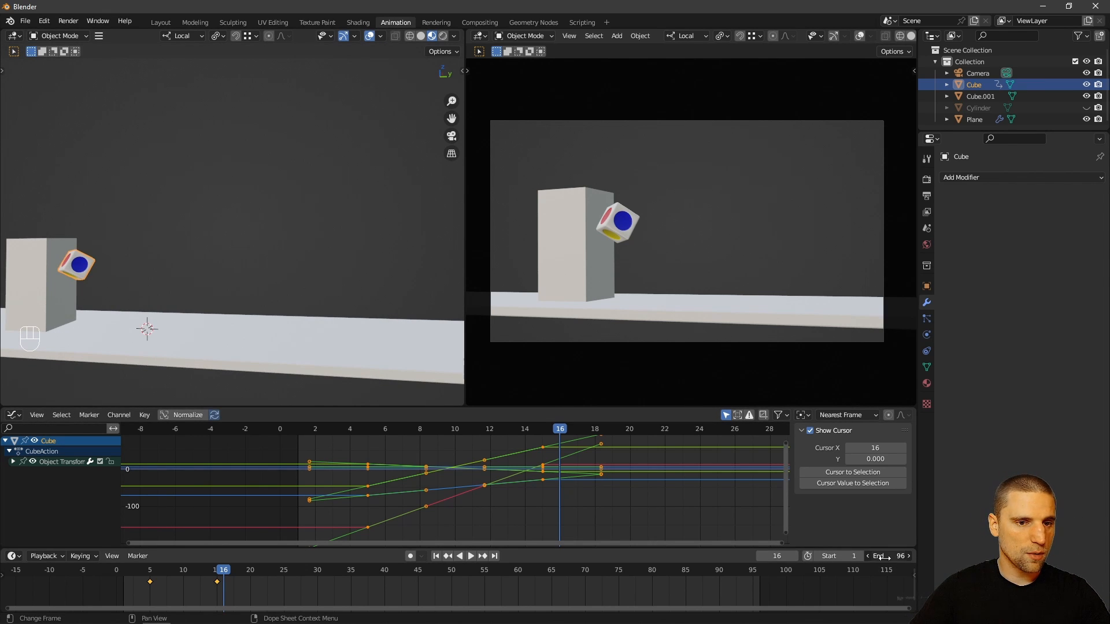
pyautogui.moveTo(885, 558); pyautogui.dragTo(847, 562)
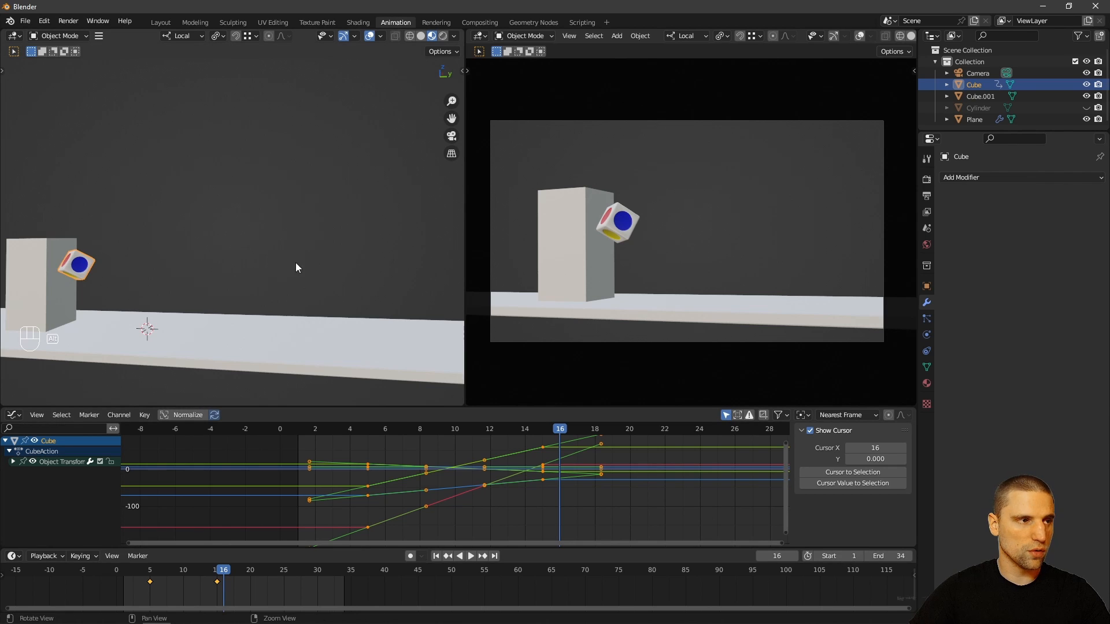
pyautogui.moveTo(297, 262); pyautogui.dragTo(359, 301, button='middle')
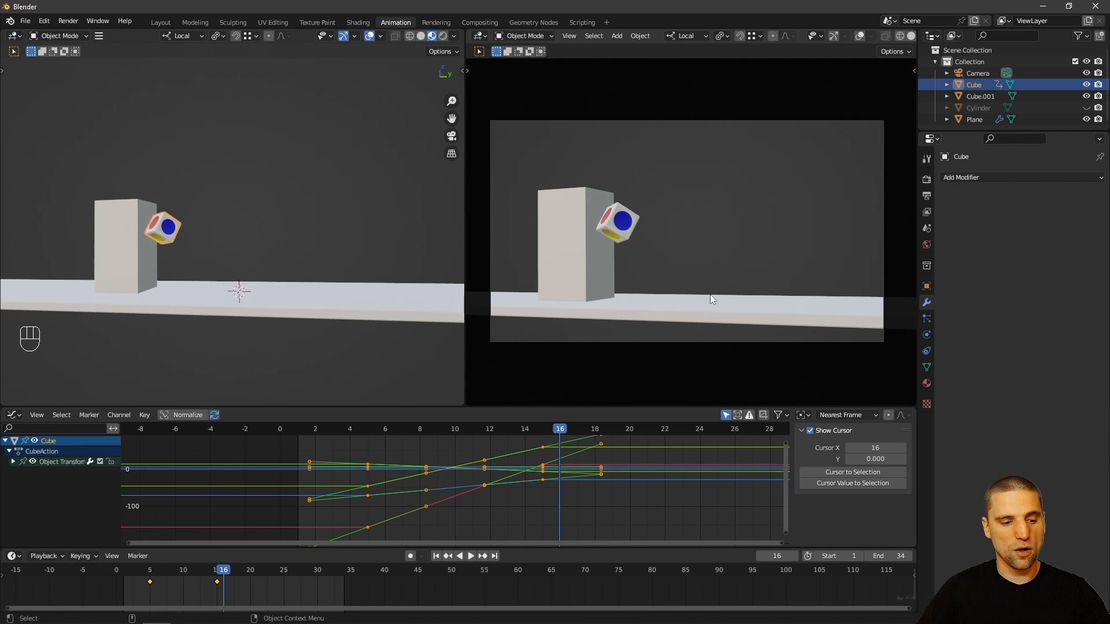
pyautogui.hotkey('ctrl', 'alt', 'space')
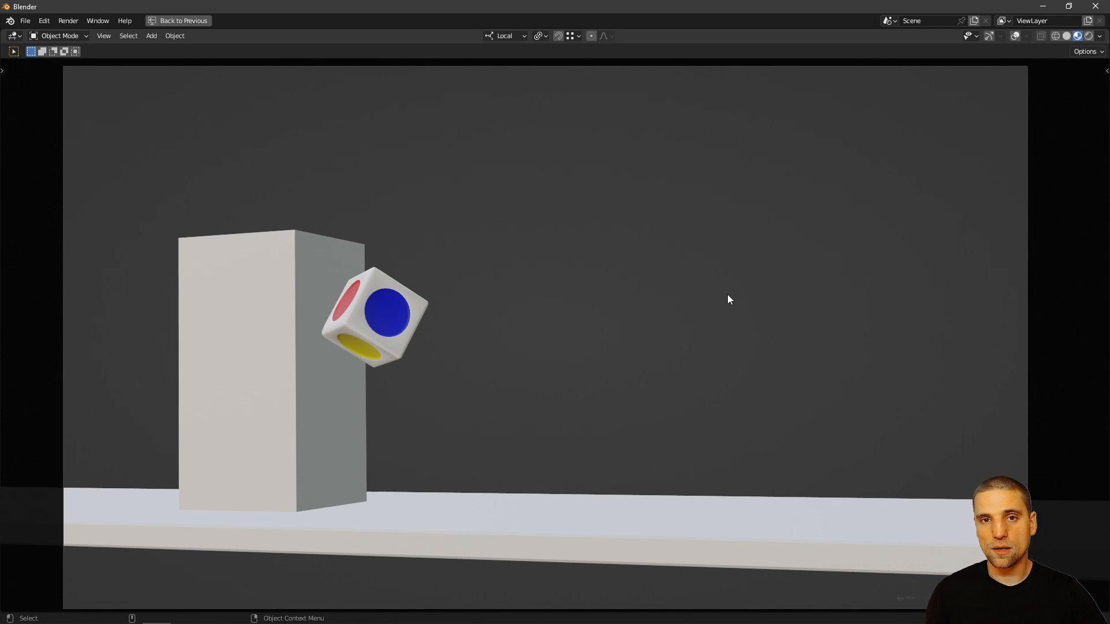
pyautogui.hotkey('ctrl', 'F11')
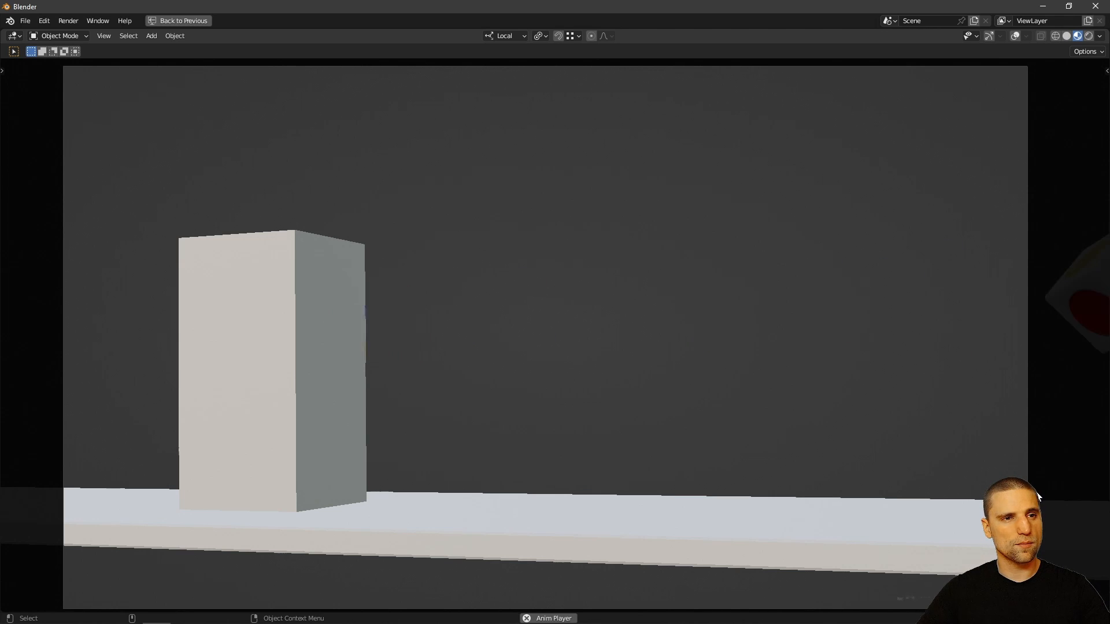
pyautogui.hotkey('ctrl', 'alt', 'space')
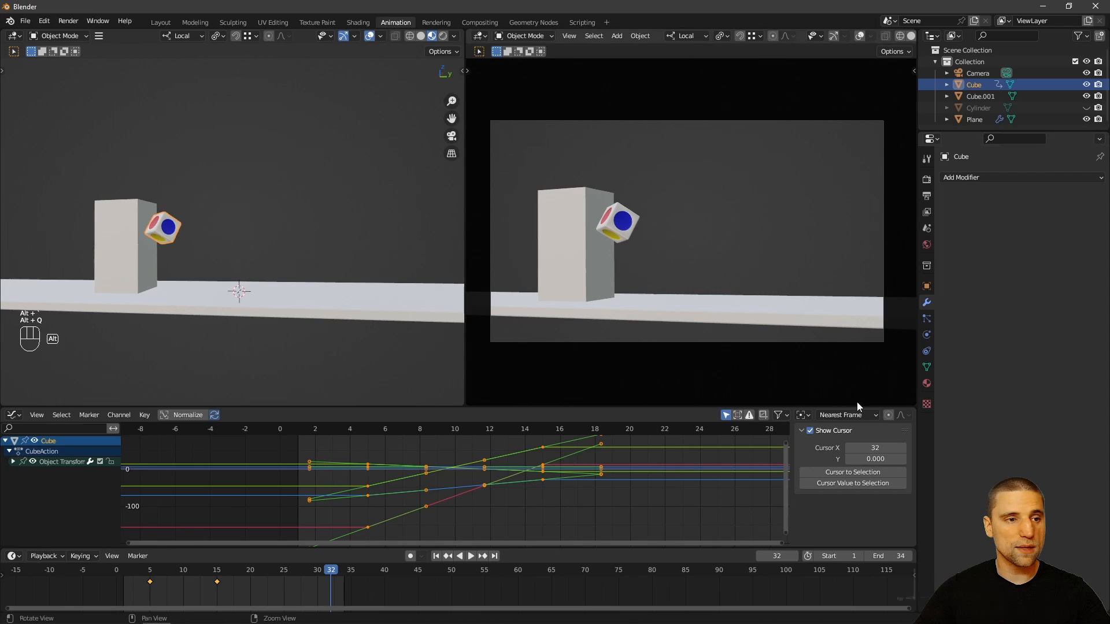
# Step: Go to frame 5 and activate the Move tool for the cube with the Global transform orientation
pyautogui.moveTo(261, 567); pyautogui.dragTo(151, 573)
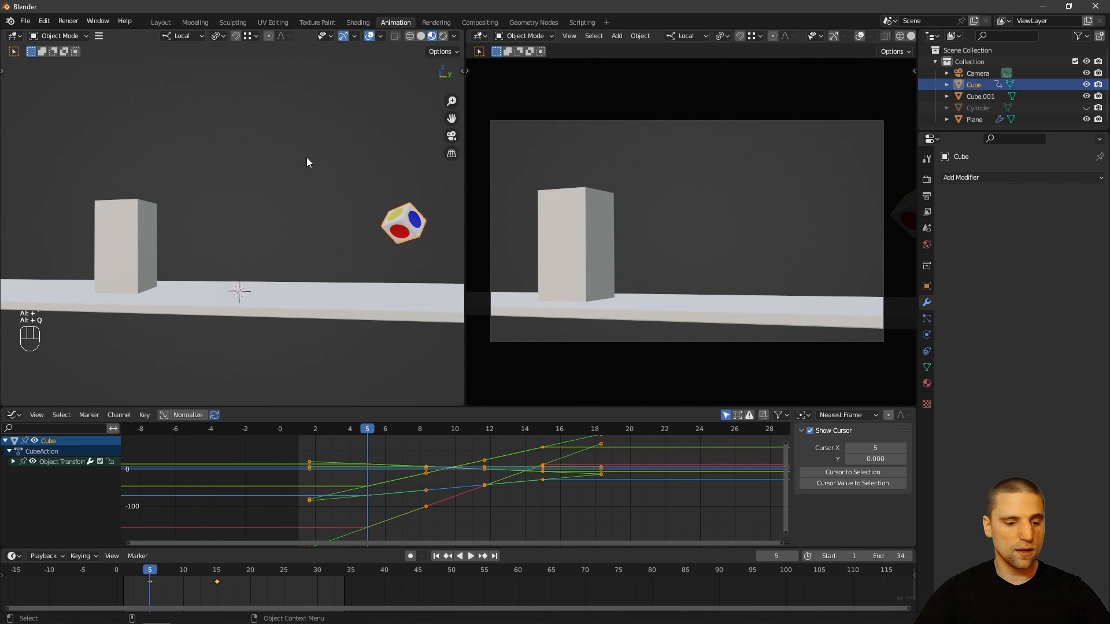
pyautogui.press('g')
pyautogui.click(323, 162)
pyautogui.keyDown('shift'); pyautogui.moveTo(314, 192); pyautogui.dragTo(285, 196, button='middle'); pyautogui.keyUp('shift')
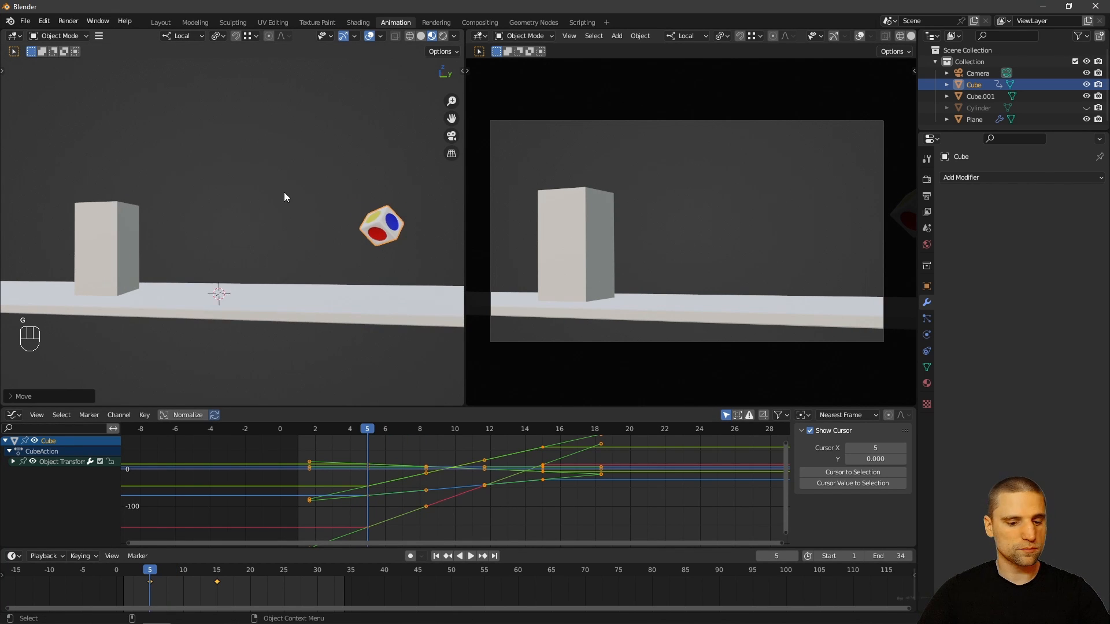
pyautogui.press('space')
pyautogui.press('g')
pyautogui.click(174, 36)
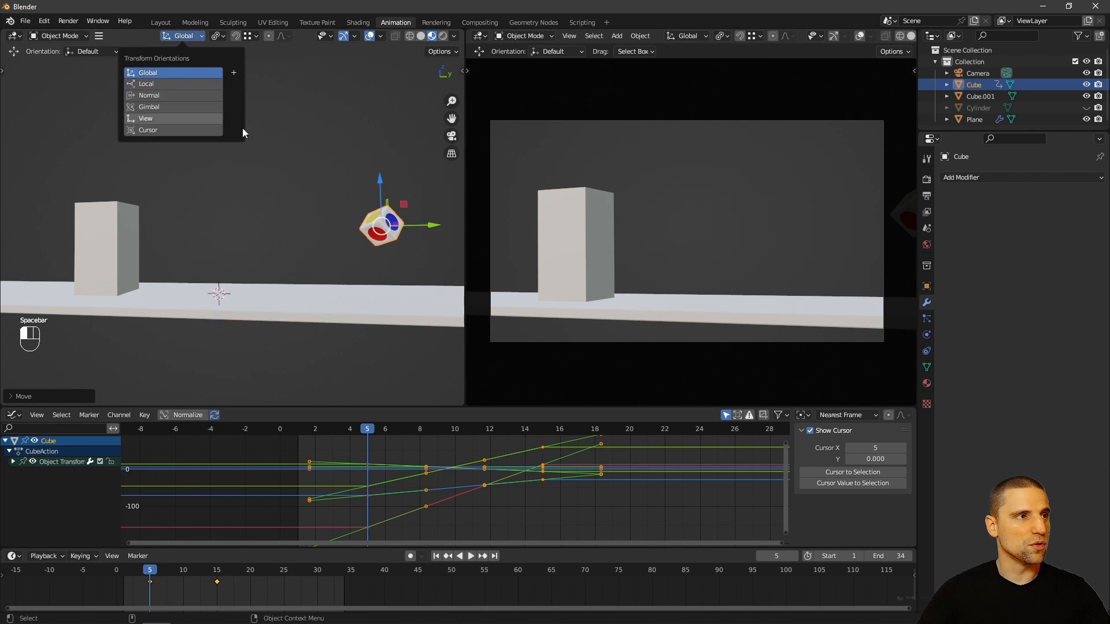
pyautogui.click(148, 72)
# Step: Raise the cube along the global Z axis at frame 5 and insert a keyframe for the new position
pyautogui.moveTo(380, 181); pyautogui.dragTo(380, 148)
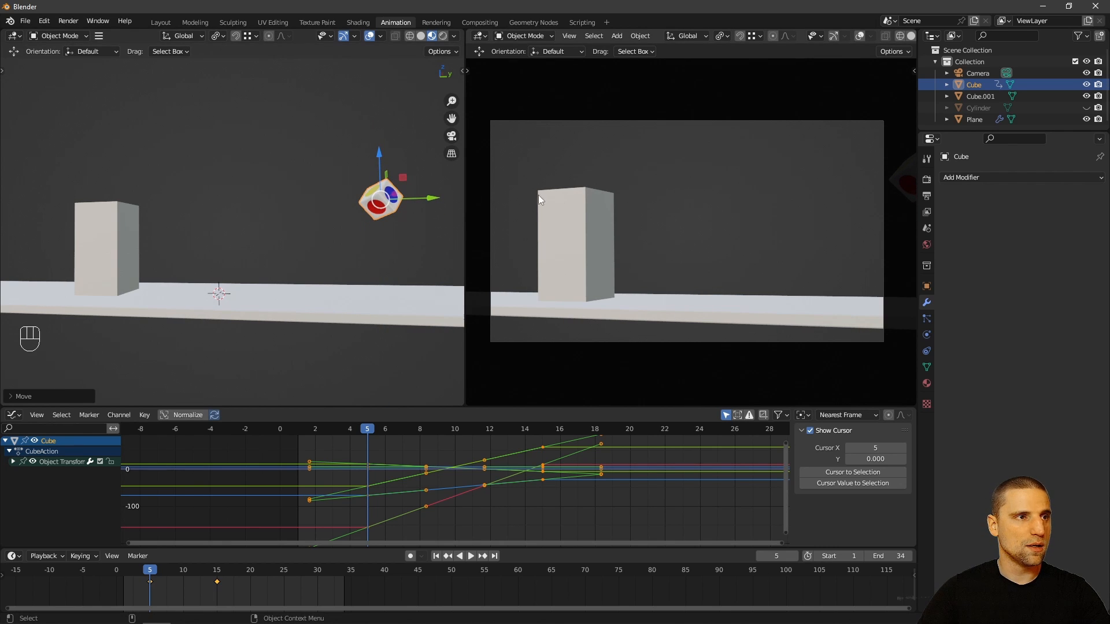
pyautogui.click(378, 149)
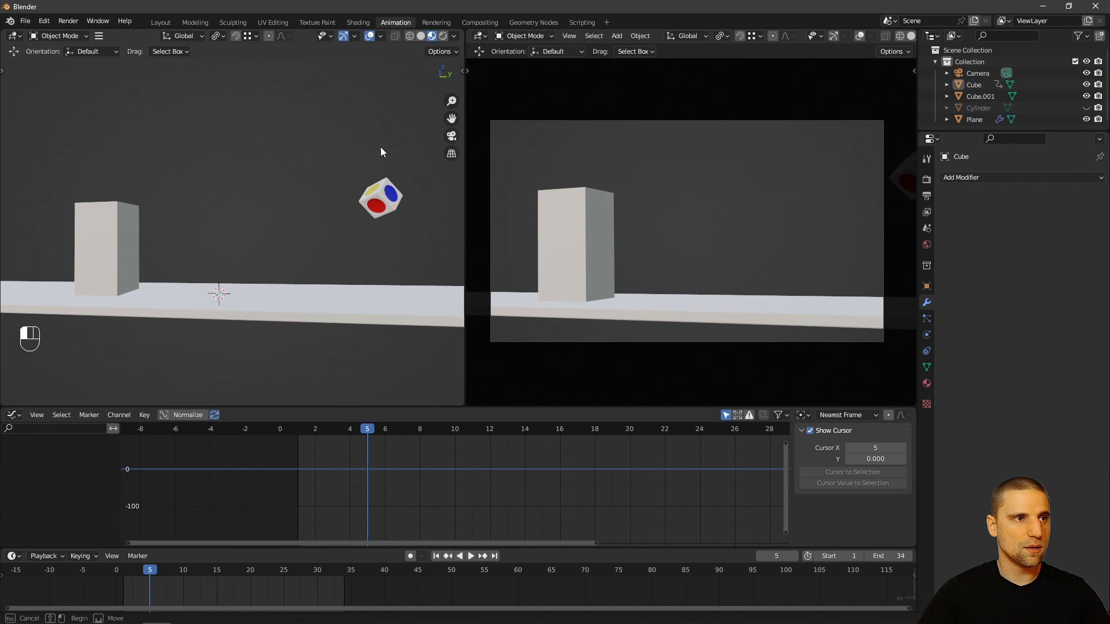
pyautogui.click(389, 188)
pyautogui.moveTo(379, 155); pyautogui.dragTo(377, 151)
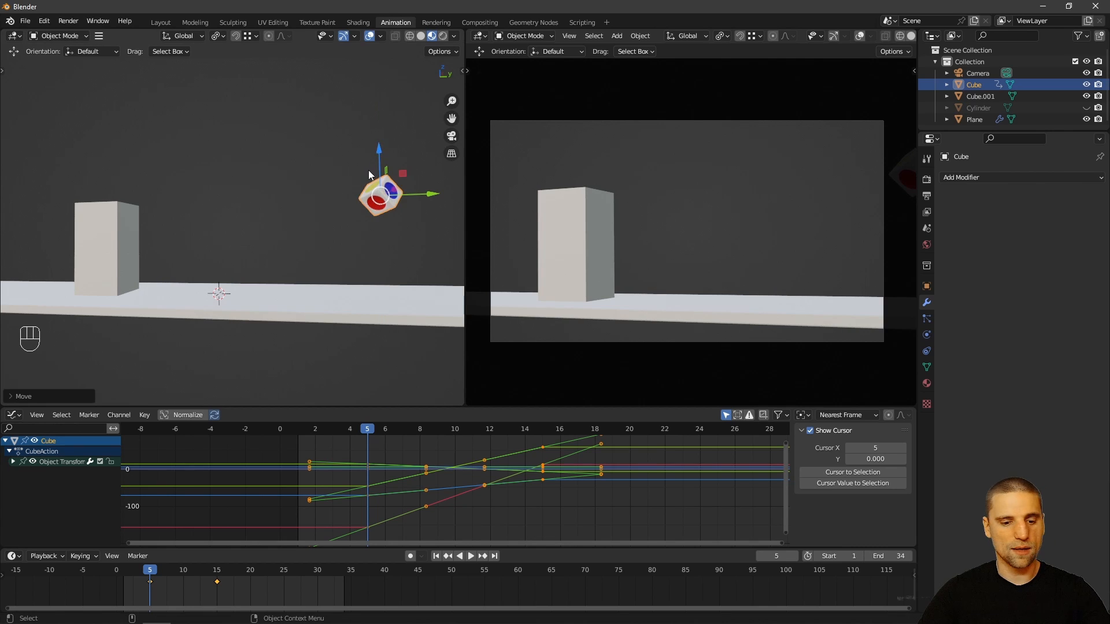
pyautogui.press('i')
pyautogui.click(311, 172)
pyautogui.press('w')
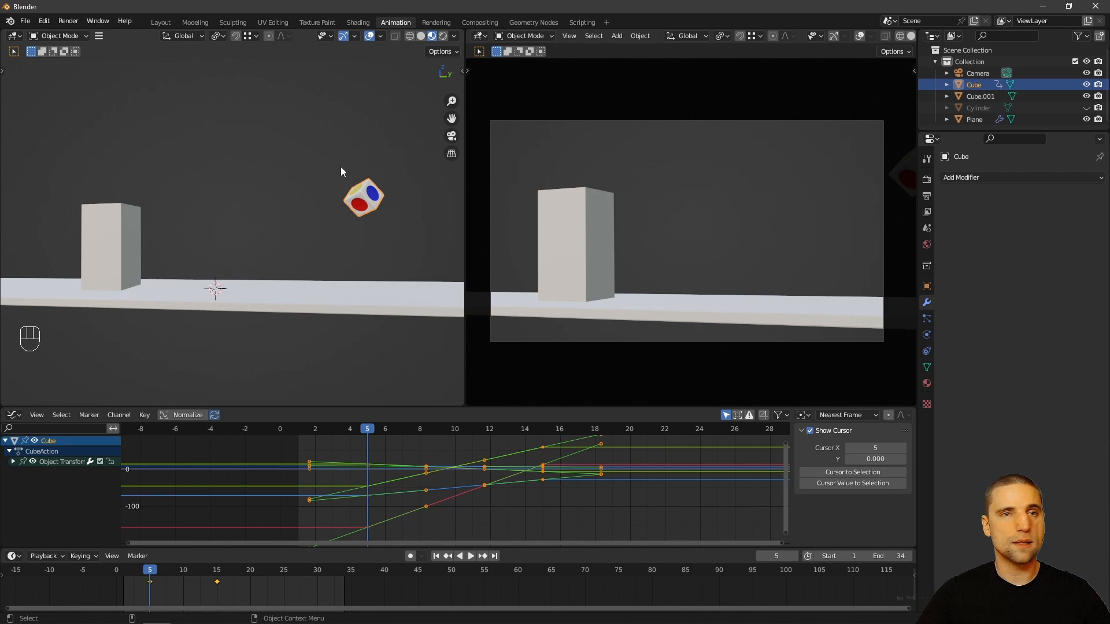
# Step: Go to frame 8 and isolate the cube's Z Location curve in the graph, hiding the other transform curves
pyautogui.keyDown('alt'); pyautogui.moveTo(344, 213); pyautogui.dragTo(196, 356); pyautogui.keyUp('alt')
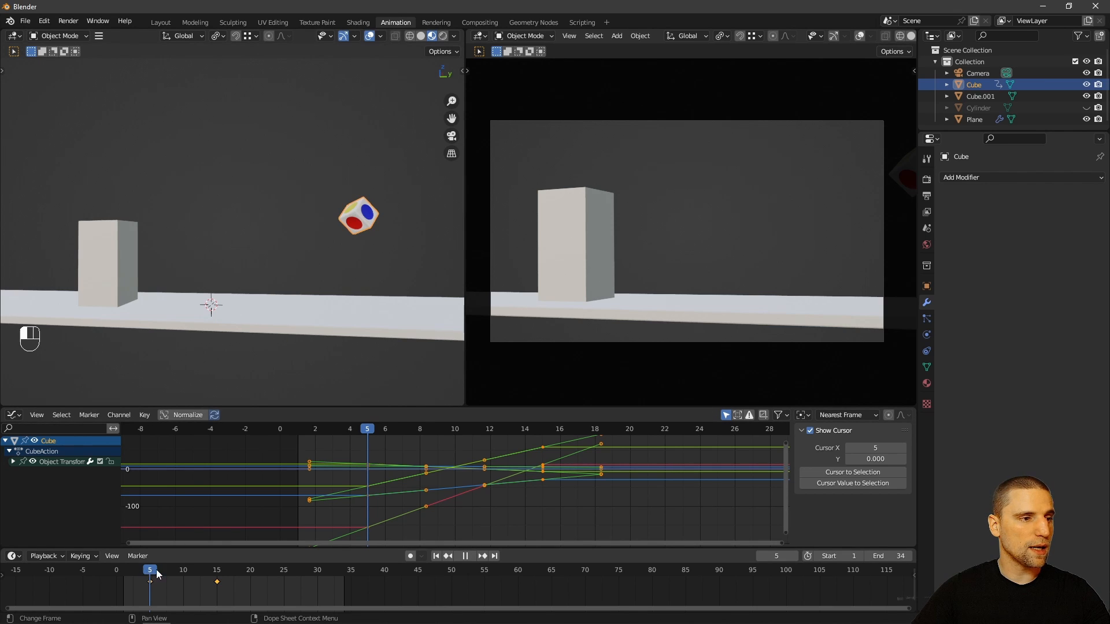
pyautogui.moveTo(156, 570)
pyautogui.mouseDown()
pyautogui.moveTo(198, 571)
pyautogui.moveTo(172, 570)
pyautogui.mouseUp()
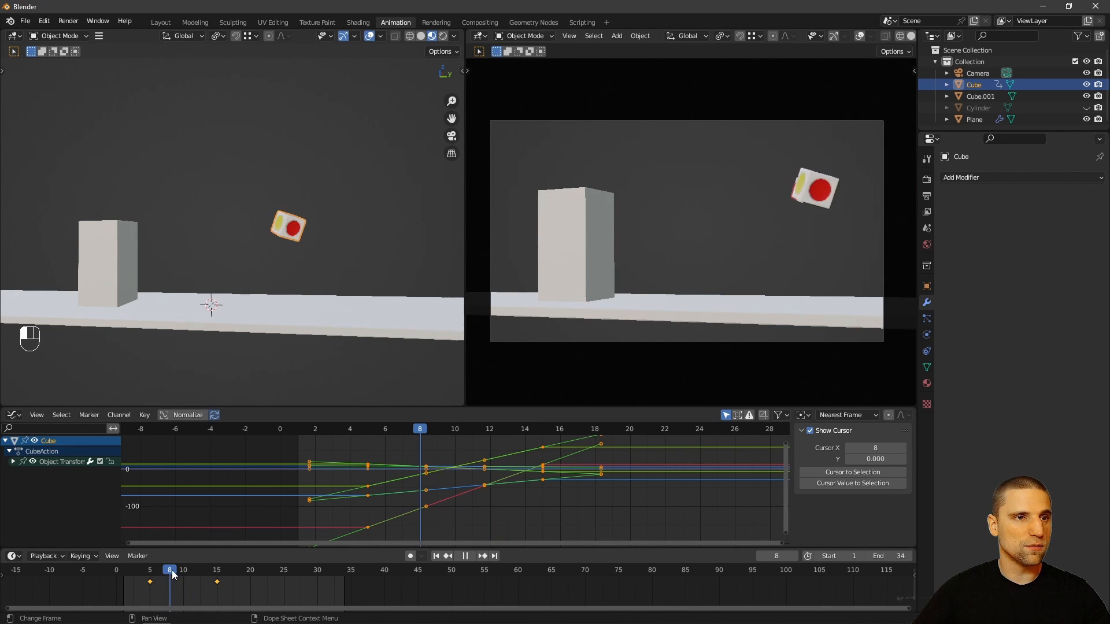
pyautogui.press('space')
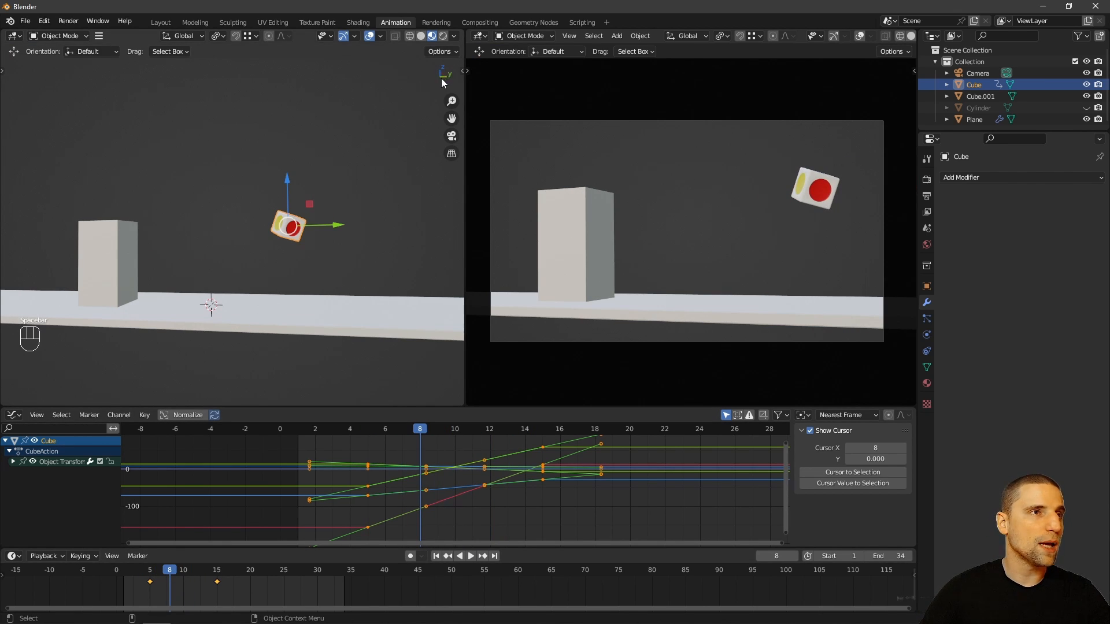
pyautogui.keyDown('alt'); pyautogui.moveTo(442, 83); pyautogui.dragTo(358, 163); pyautogui.keyUp('alt')
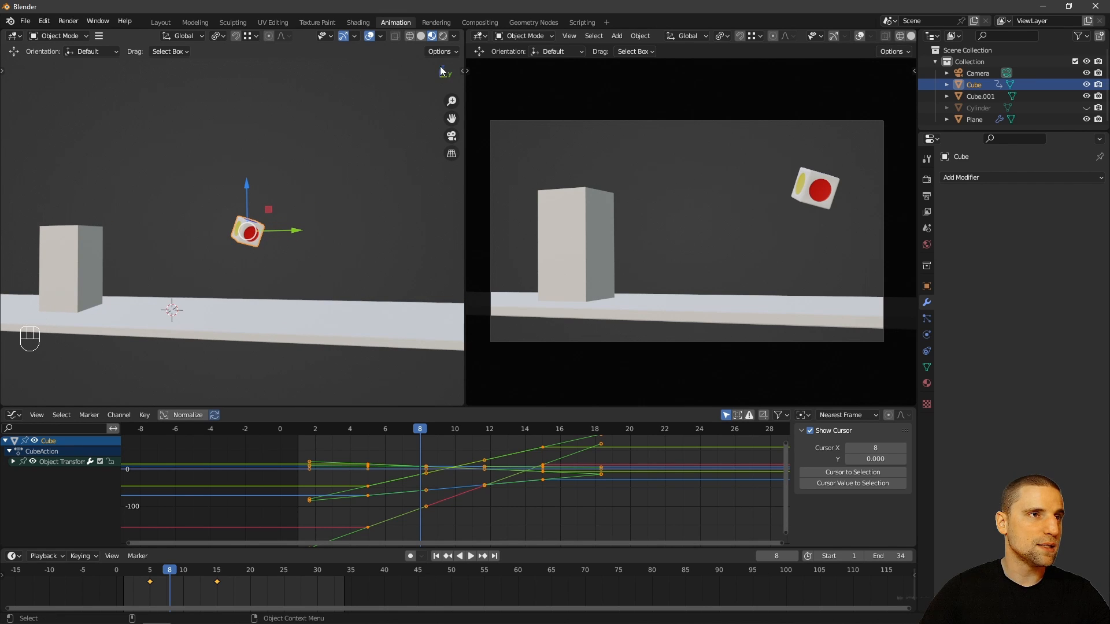
pyautogui.click(14, 461)
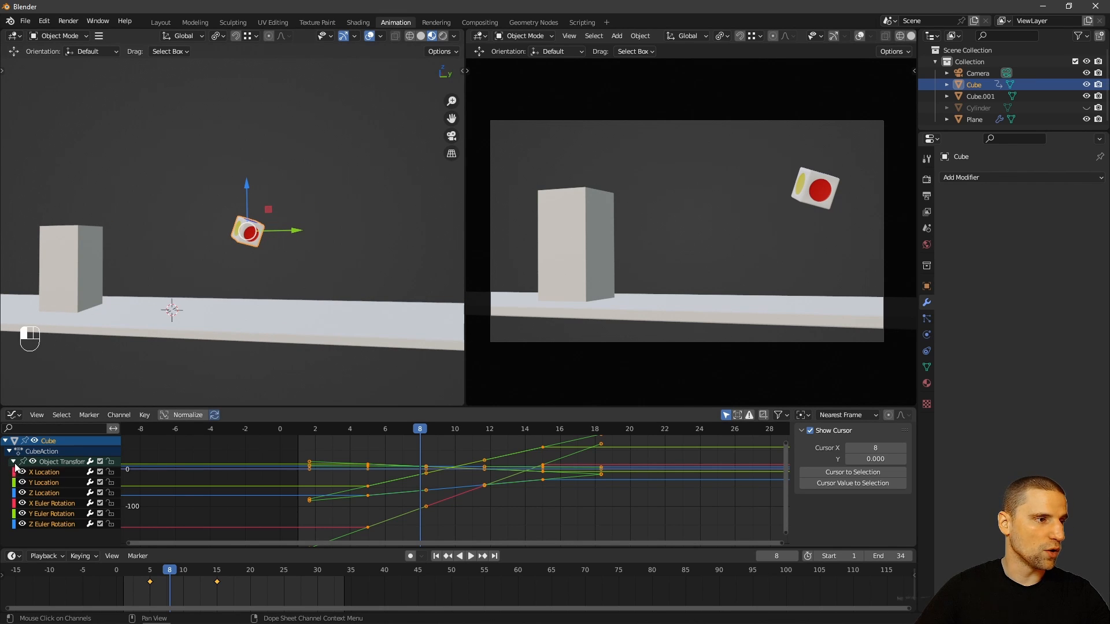
pyautogui.click(42, 494)
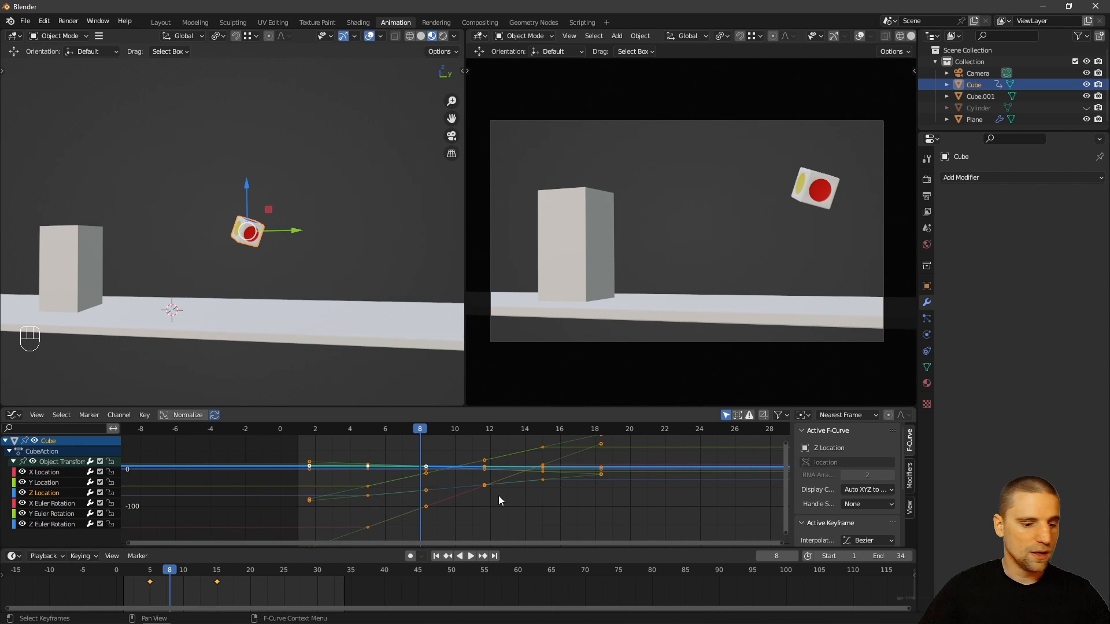
pyautogui.hotkey('shift', 'h')
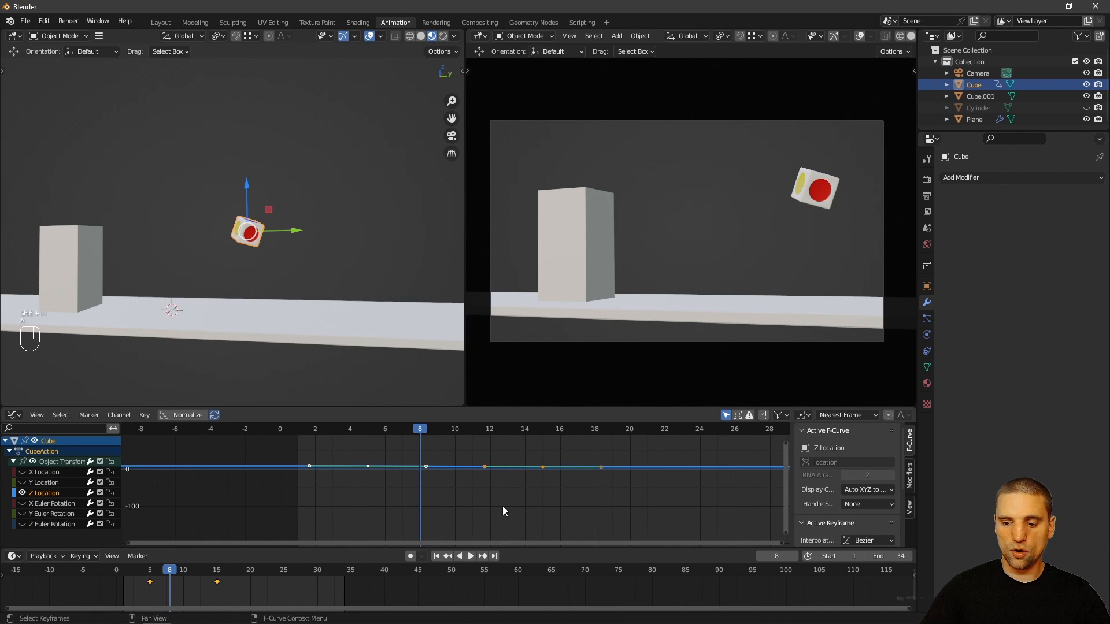
pyautogui.press('KP_Decimal')
pyautogui.scroll(-5, 498, 504)
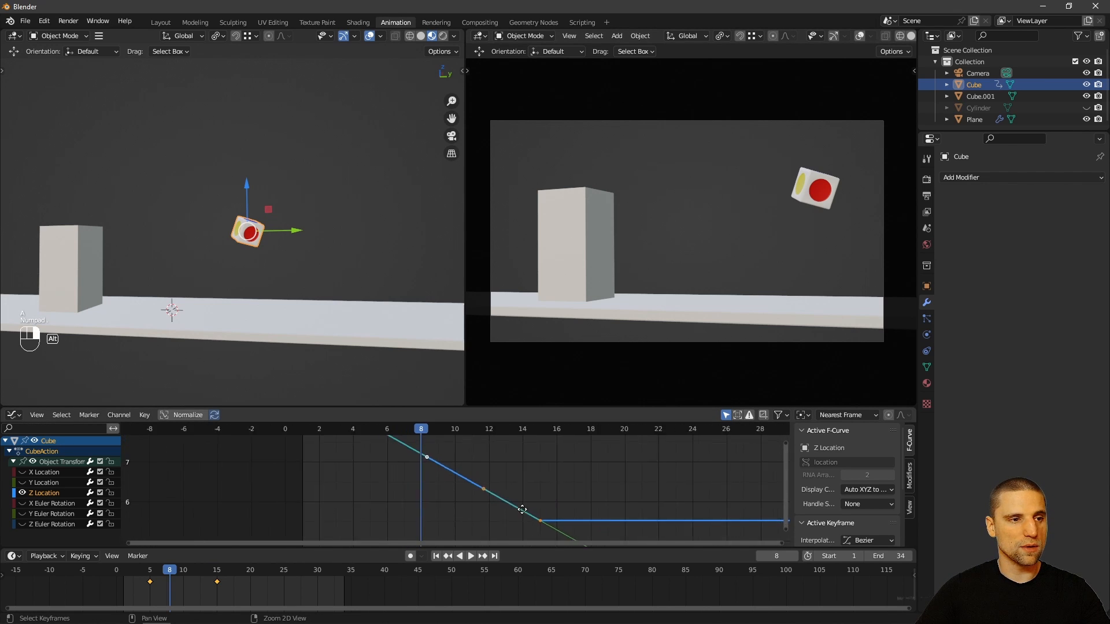
# Step: Set the handle type of the Z Location keyframe at frame 5 to Auto Clamped
pyautogui.click(414, 468)
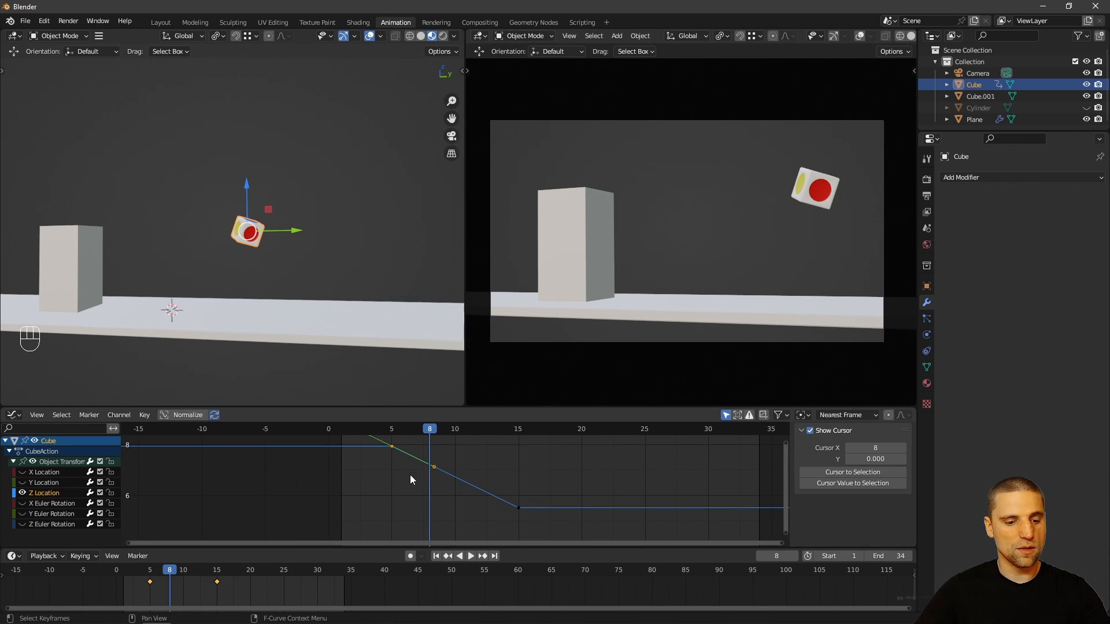
pyautogui.press('g')
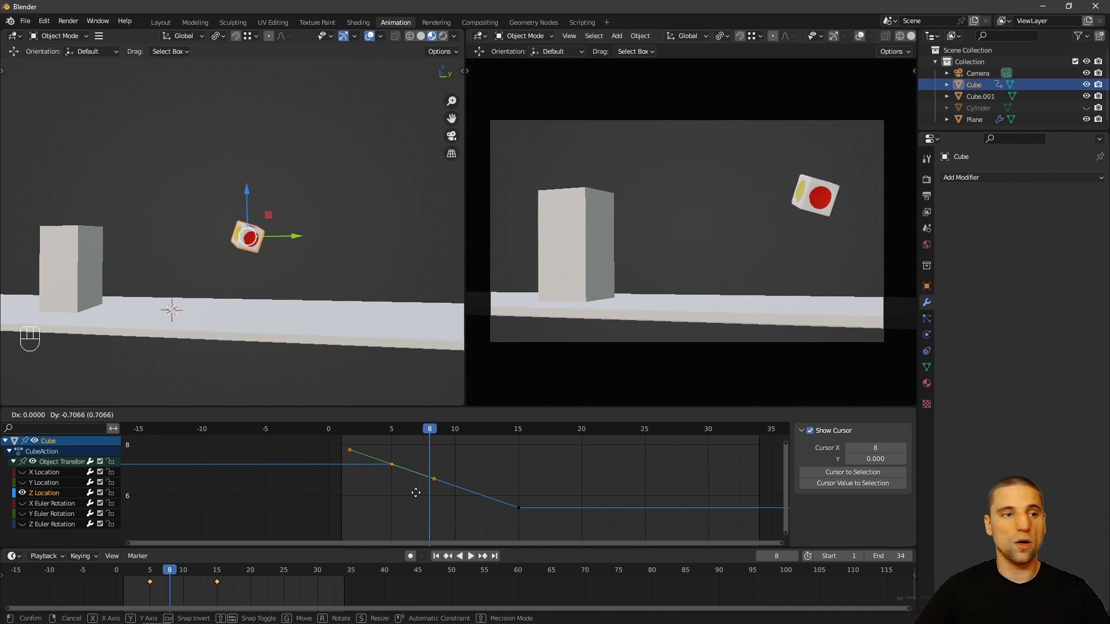
pyautogui.click(414, 497)
pyautogui.keyDown('shift'); pyautogui.scroll(2, 416, 497); pyautogui.keyUp('shift')
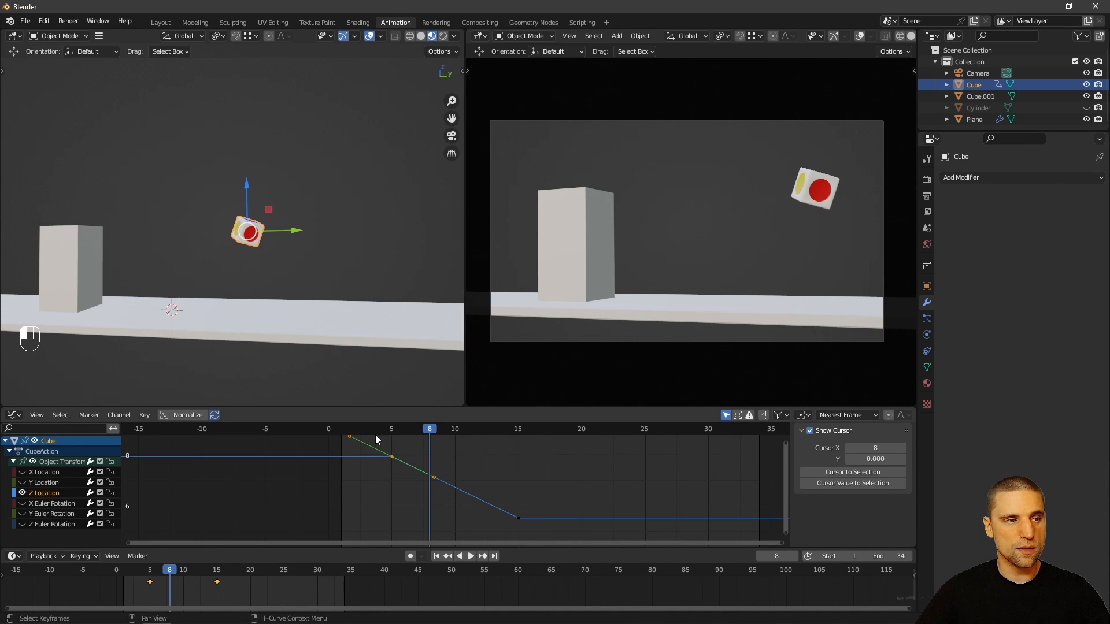
pyautogui.press('v')
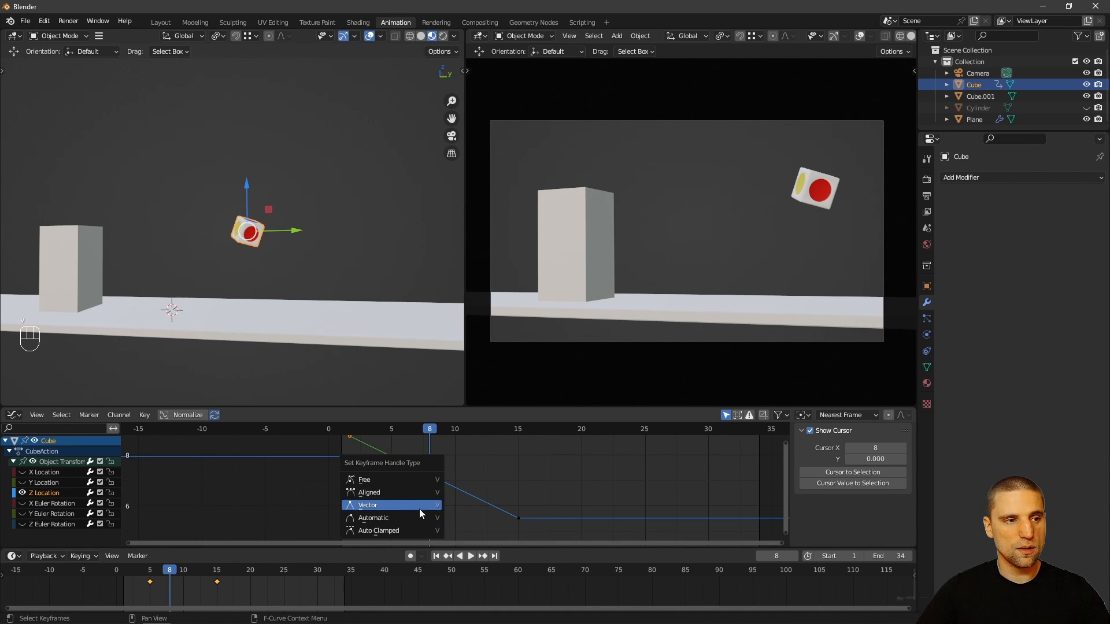
pyautogui.click(397, 531)
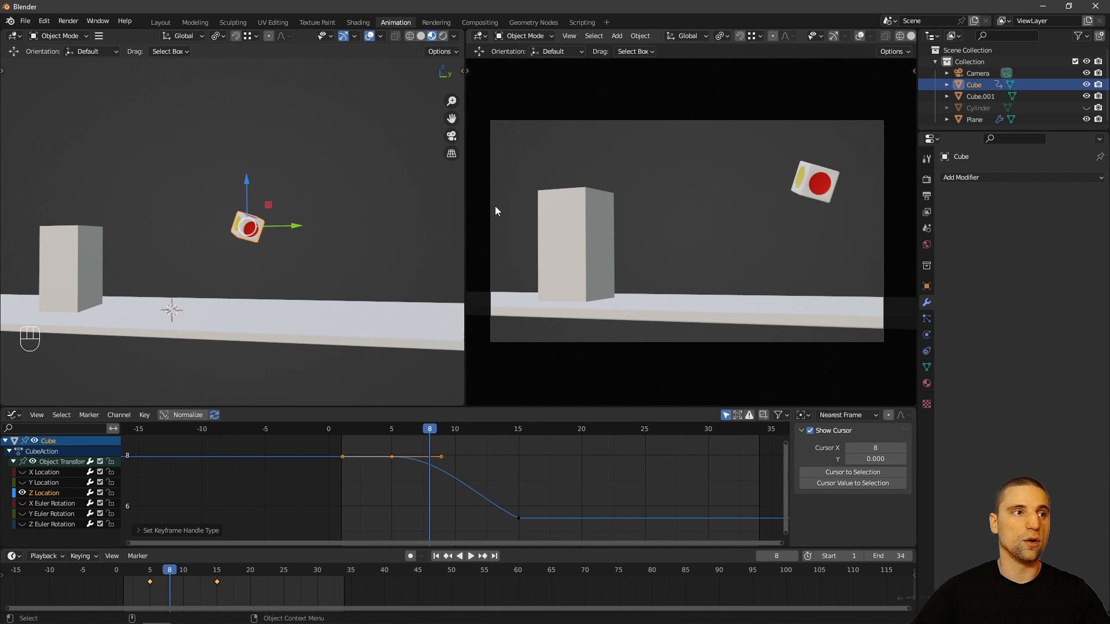
# Step: Go to frame 29 and activate the Move tool for the cube
pyautogui.press('w')
pyautogui.scroll(-2, 341, 266)
pyautogui.click(216, 571)
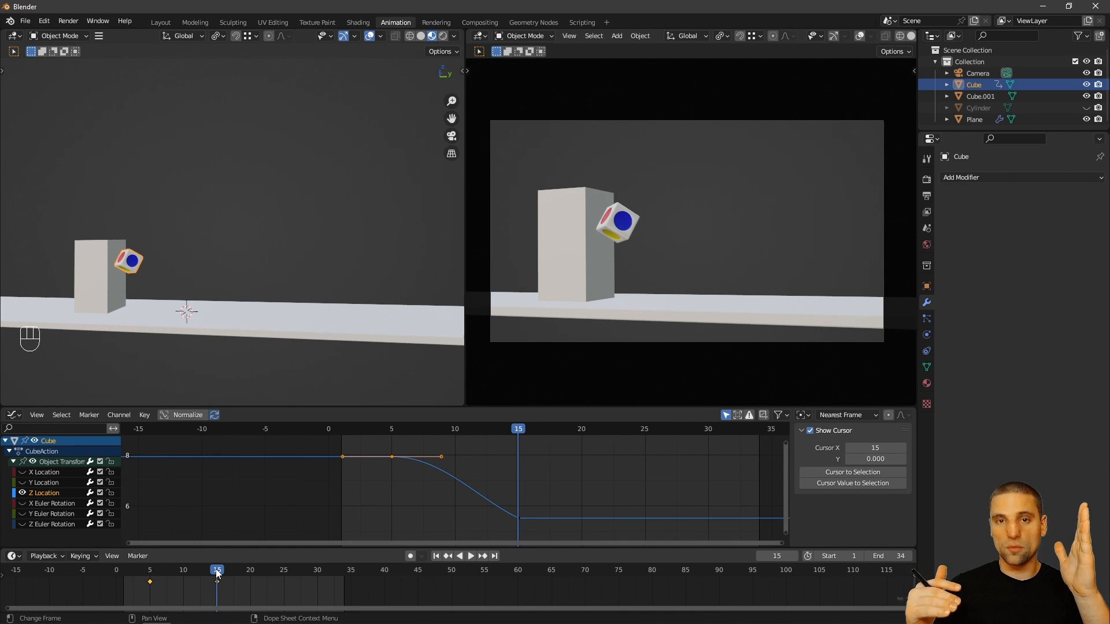
pyautogui.moveTo(223, 570); pyautogui.dragTo(286, 577)
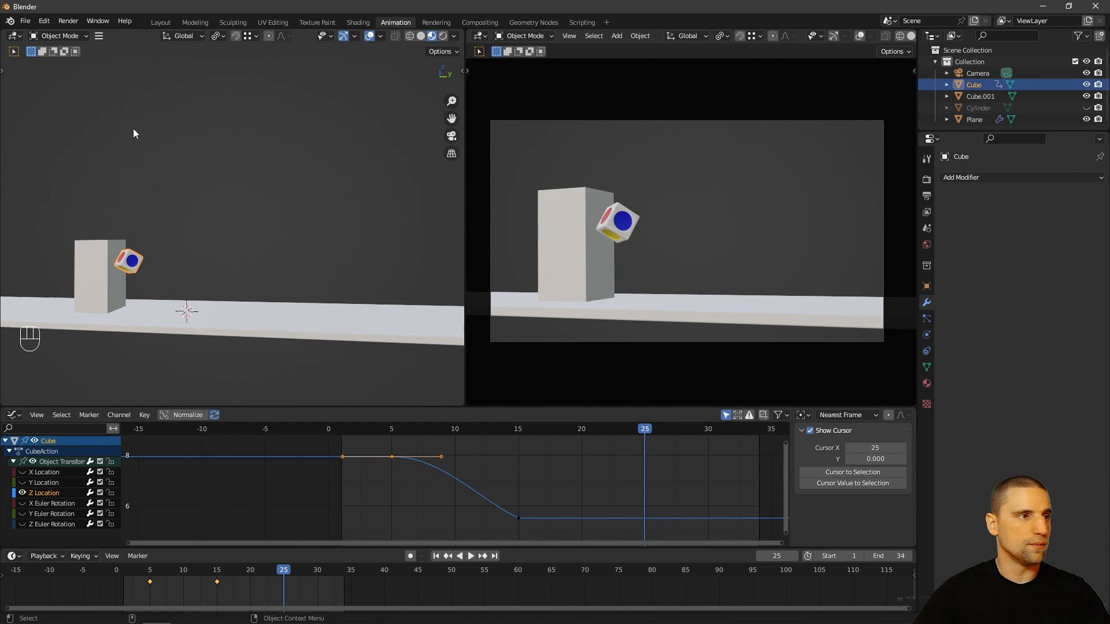
pyautogui.press('KP_Decimal')
pyautogui.scroll(-5, 261, 254)
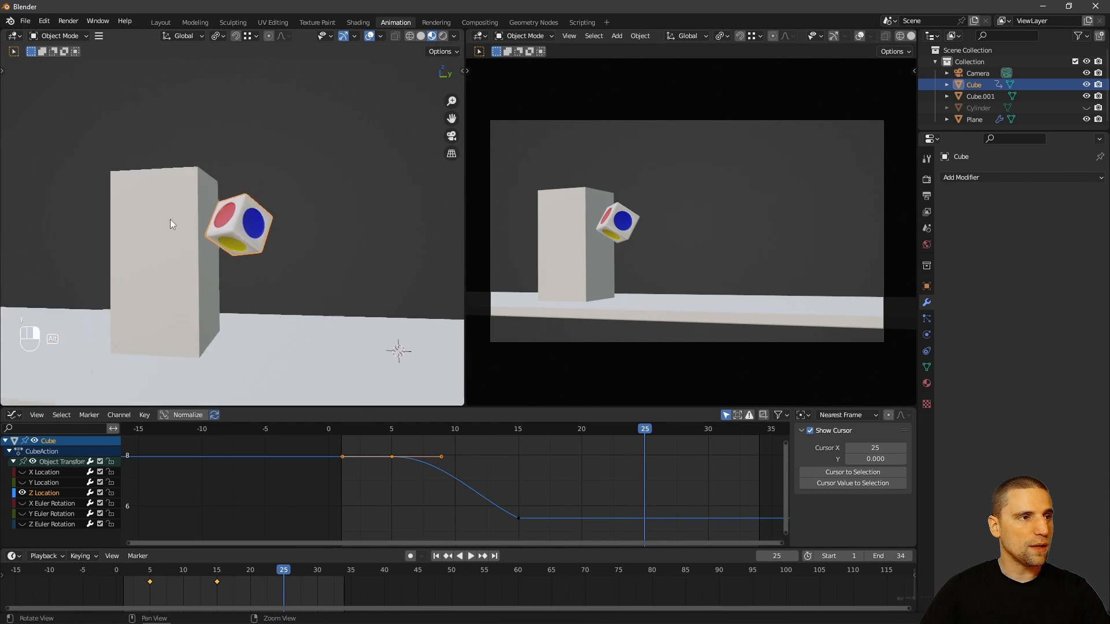
pyautogui.moveTo(212, 573); pyautogui.dragTo(300, 566)
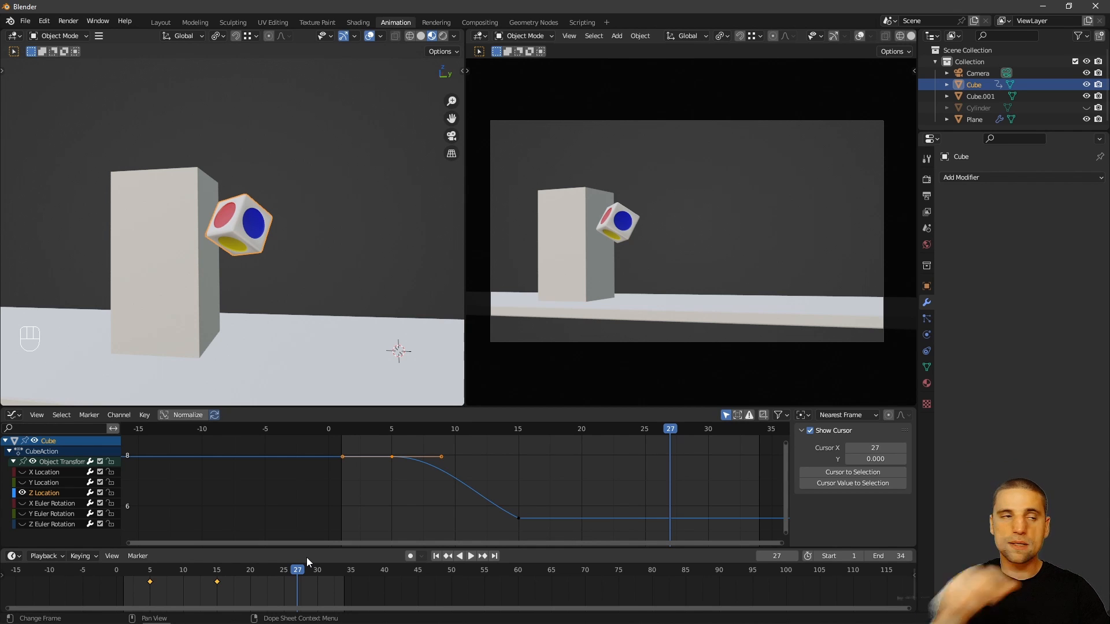
pyautogui.moveTo(299, 574); pyautogui.dragTo(312, 577)
pyautogui.moveTo(315, 260); pyautogui.dragTo(309, 245, button='middle')
pyautogui.press('space')
pyautogui.press('g')
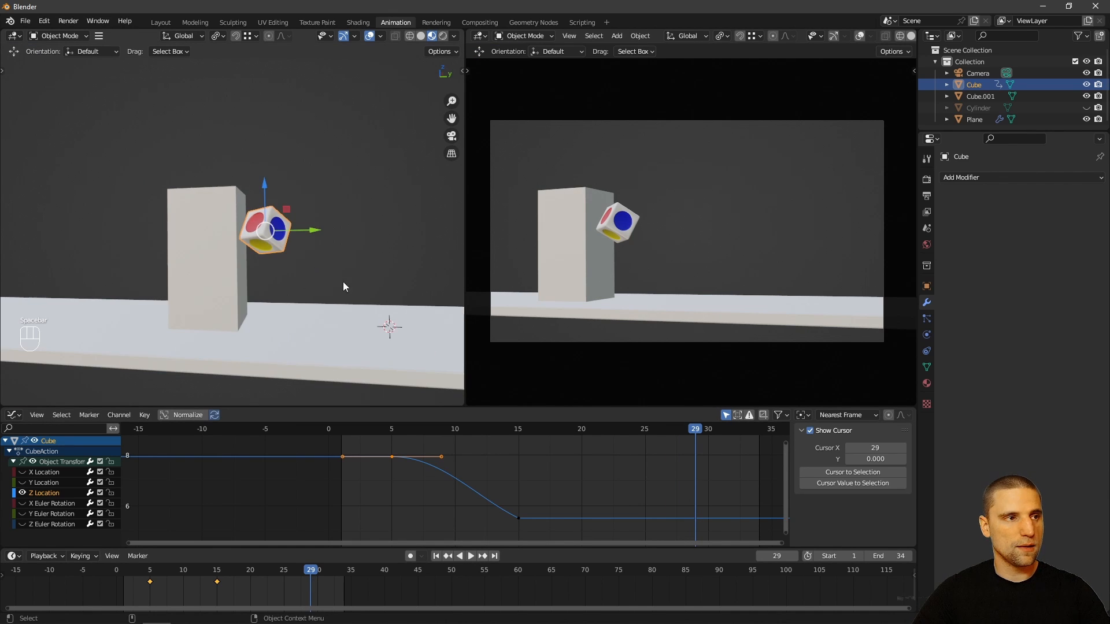
# Step: Move the cube in the global YZ plane about 7.9 m away from the box and 4.1 m down toward the ground plane
pyautogui.moveTo(342, 282); pyautogui.dragTo(259, 274, button='middle')
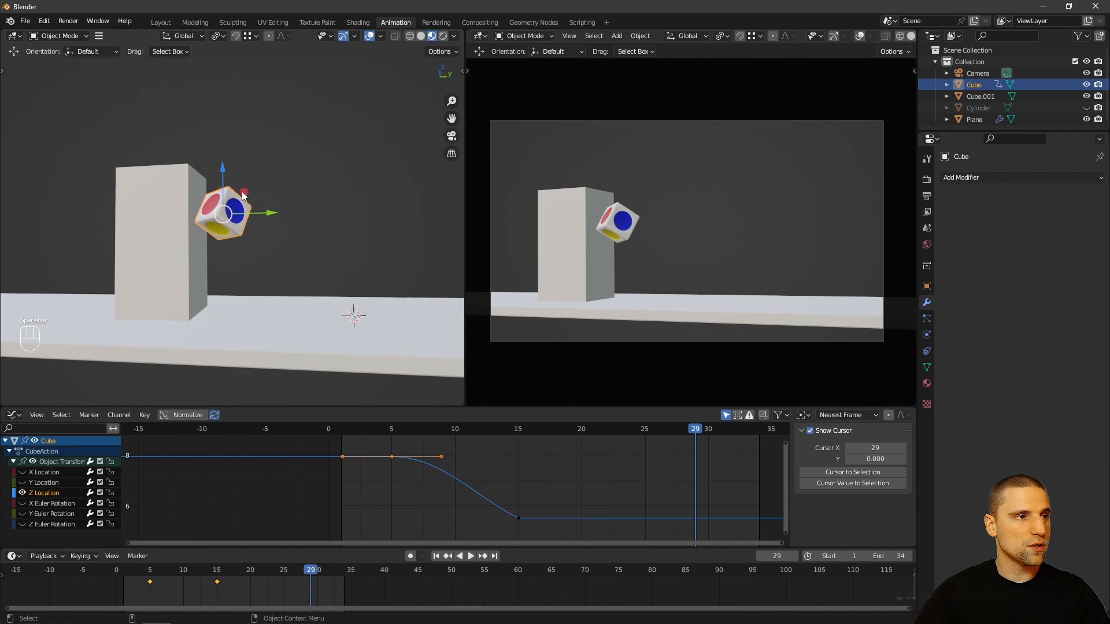
pyautogui.press('g')
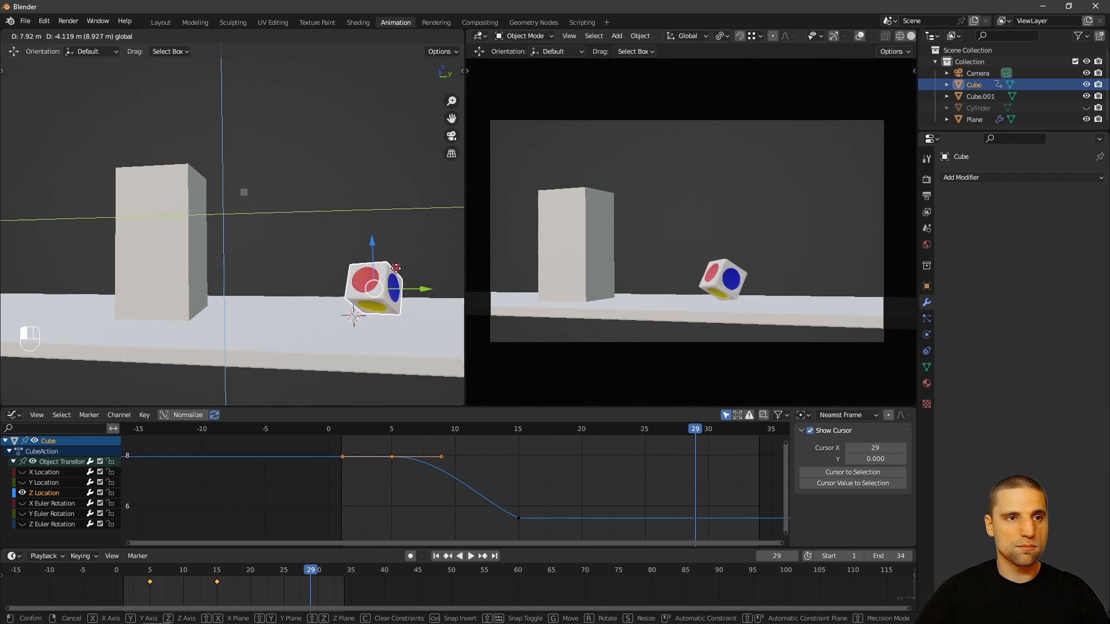
pyautogui.click(281, 292)
pyautogui.keyDown('alt'); pyautogui.middleClick(281, 292); pyautogui.keyUp('alt')
pyautogui.scroll(2, 281, 292)
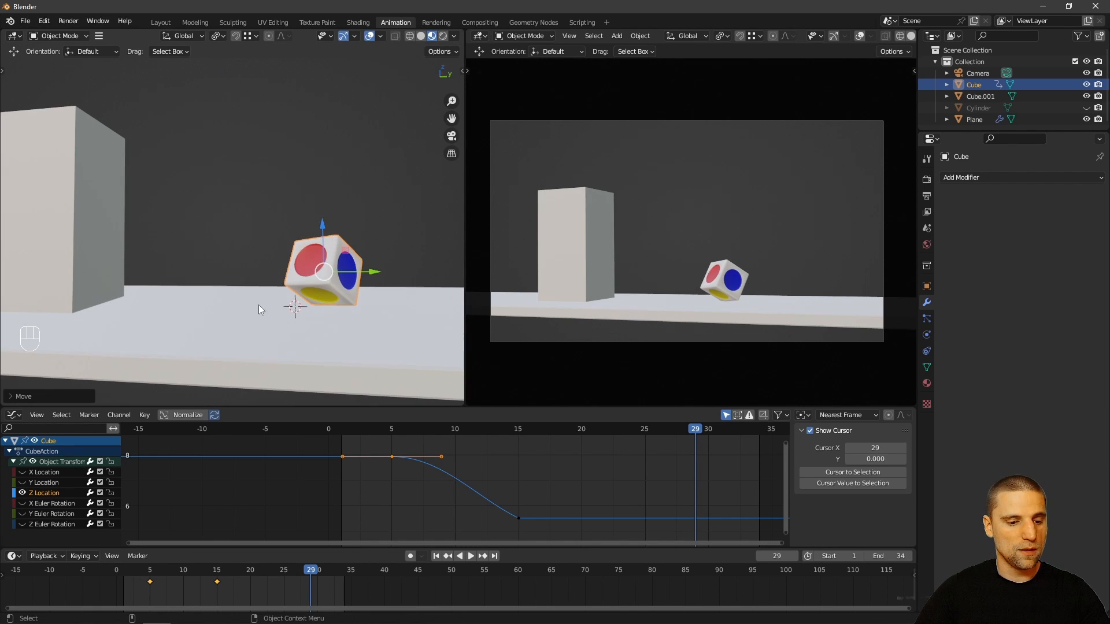
# Step: Rotate the cube at frame 29 with the Local transform orientation so its yellow face points toward the camera and one corner points down
pyautogui.press('space')
pyautogui.press('r')
pyautogui.click(191, 36)
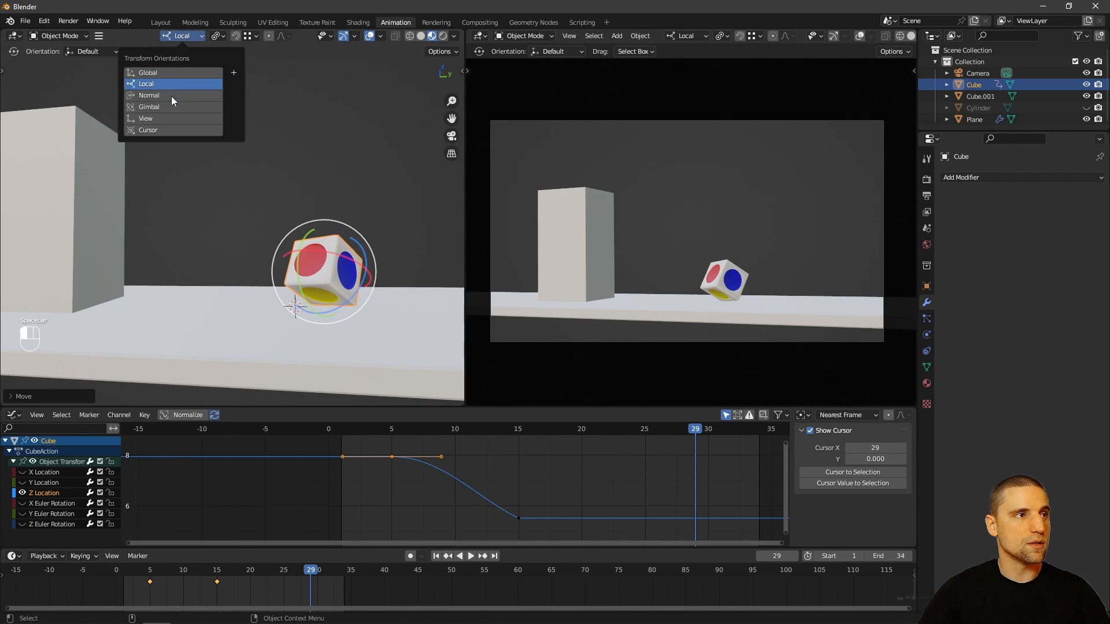
pyautogui.click(171, 96)
pyautogui.keyDown('alt'); pyautogui.moveTo(208, 128); pyautogui.dragTo(363, 188); pyautogui.keyUp('alt')
pyautogui.moveTo(317, 278); pyautogui.dragTo(327, 220)
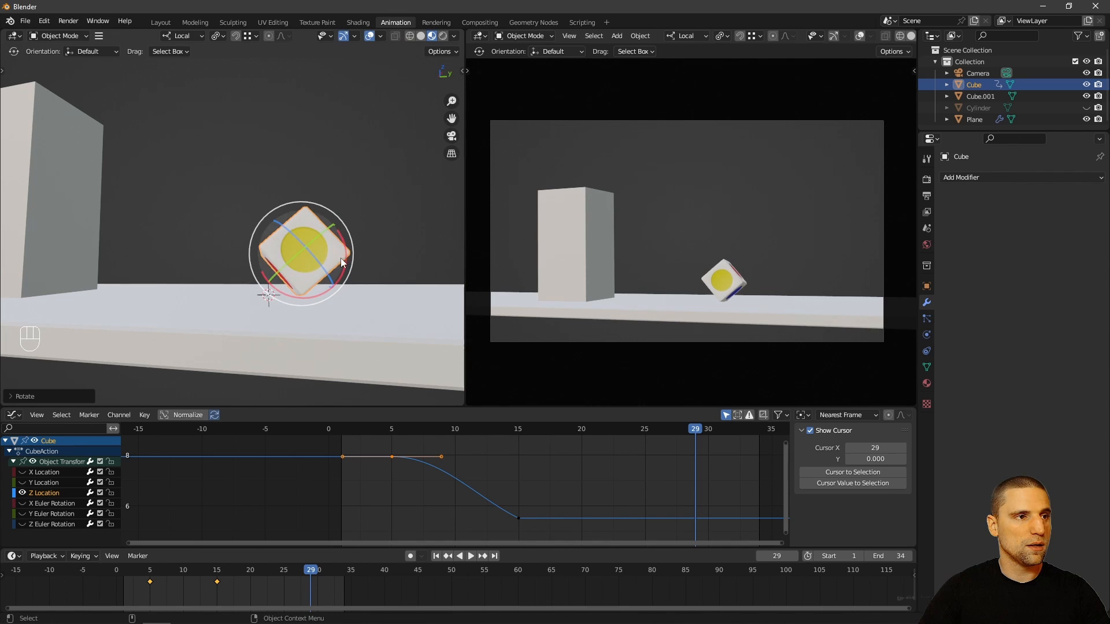
pyautogui.moveTo(341, 258); pyautogui.dragTo(281, 310)
pyautogui.moveTo(312, 274)
pyautogui.mouseDown(button='middle')
pyautogui.moveTo(334, 280)
pyautogui.moveTo(312, 284)
pyautogui.mouseUp(button='middle')
pyautogui.moveTo(292, 281); pyautogui.dragTo(309, 266)
pyautogui.click(309, 266)
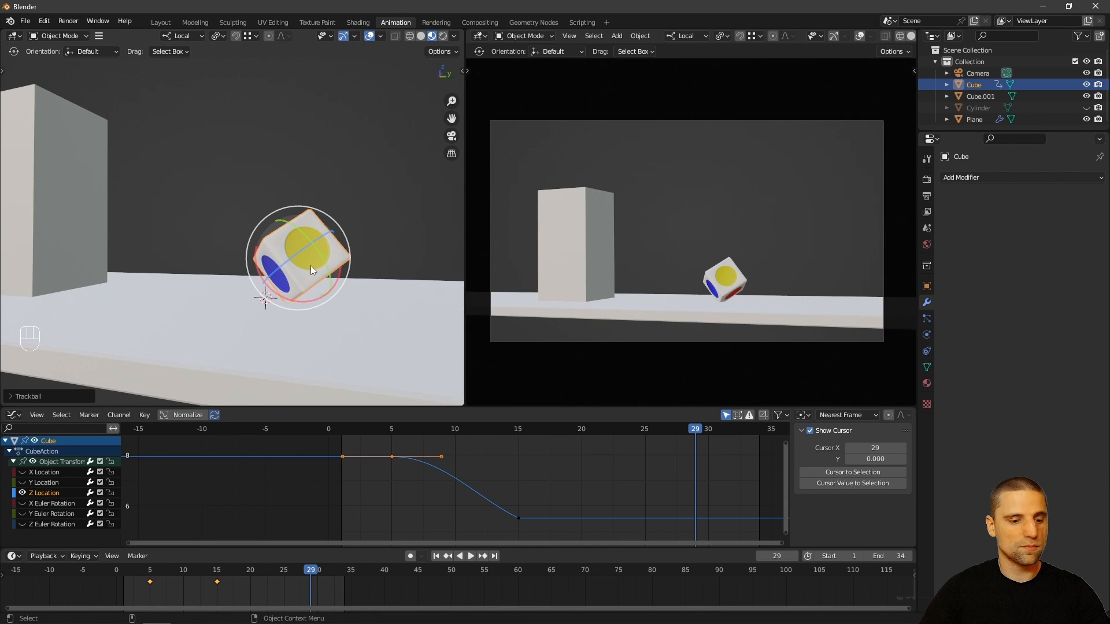
# Step: Adjust the cube's position so its lowest corner meets the ground plane and insert a Location & Rotation keyframe at frame 29
pyautogui.press('KP_Decimal')
pyautogui.moveTo(311, 270); pyautogui.dragTo(272, 263, button='middle')
pyautogui.press('space')
pyautogui.moveTo(272, 263); pyautogui.dragTo(278, 252)
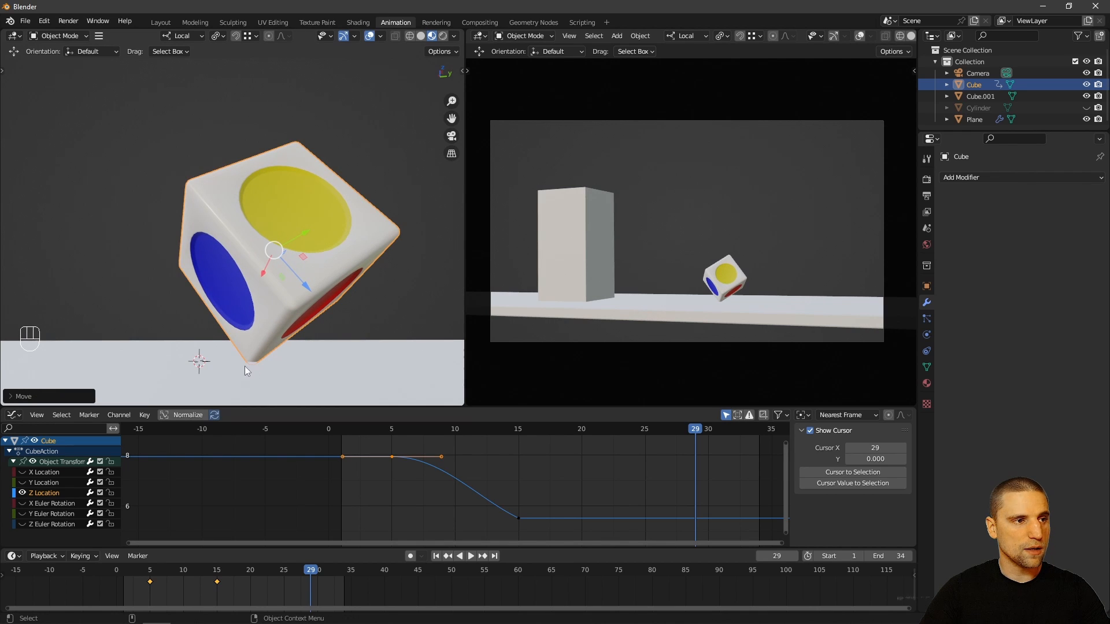
pyautogui.moveTo(280, 349); pyautogui.dragTo(246, 278, button='middle')
pyautogui.press('i')
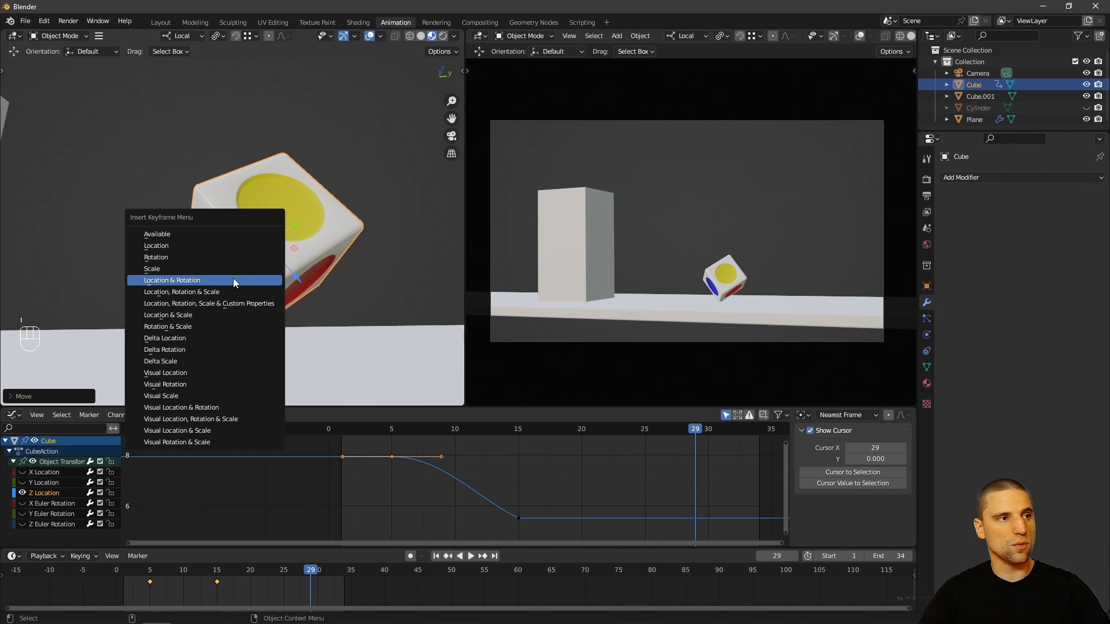
pyautogui.click(226, 281)
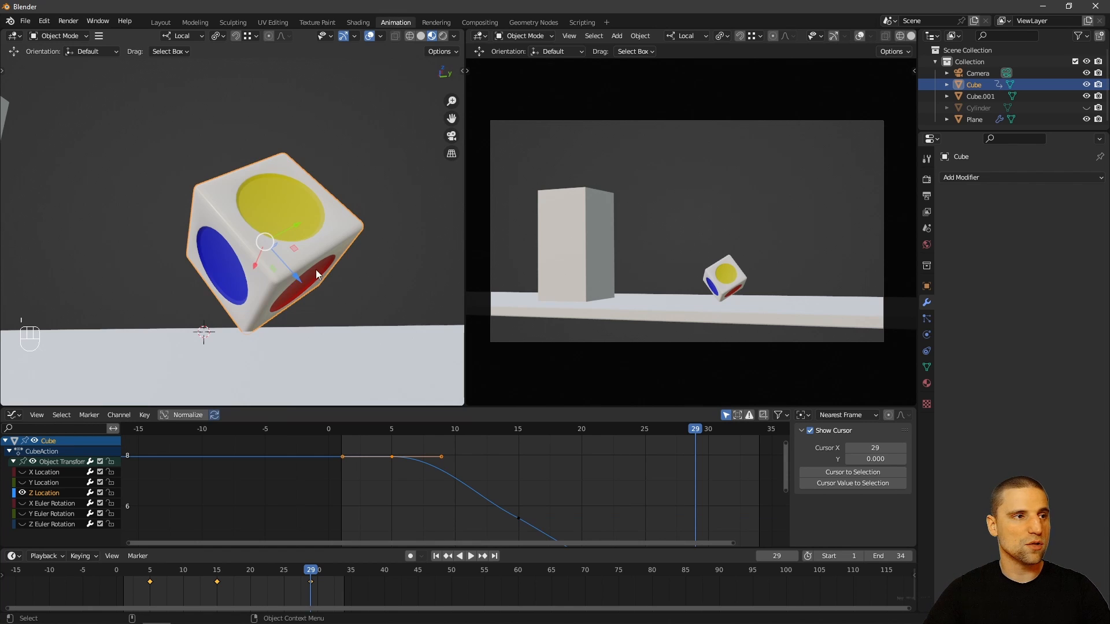
# Step: Reveal all hidden transform curves of the cube in the graph and frame their full range
pyautogui.press('w')
pyautogui.moveTo(320, 259); pyautogui.dragTo(359, 323, button='middle')
pyautogui.click(624, 523)
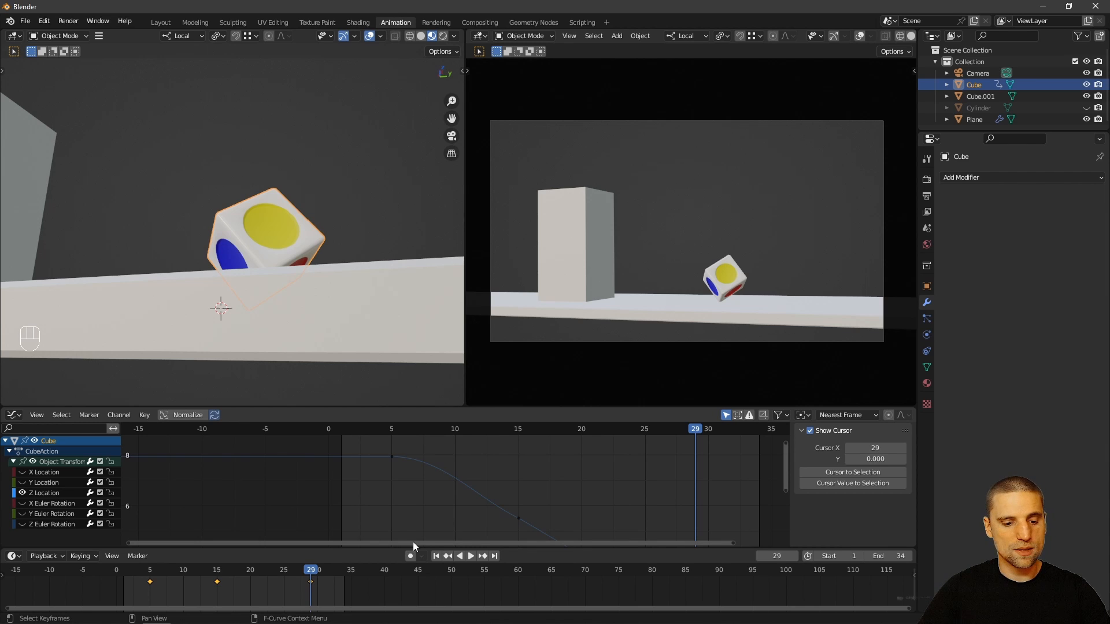
pyautogui.hotkey('alt', 'h')
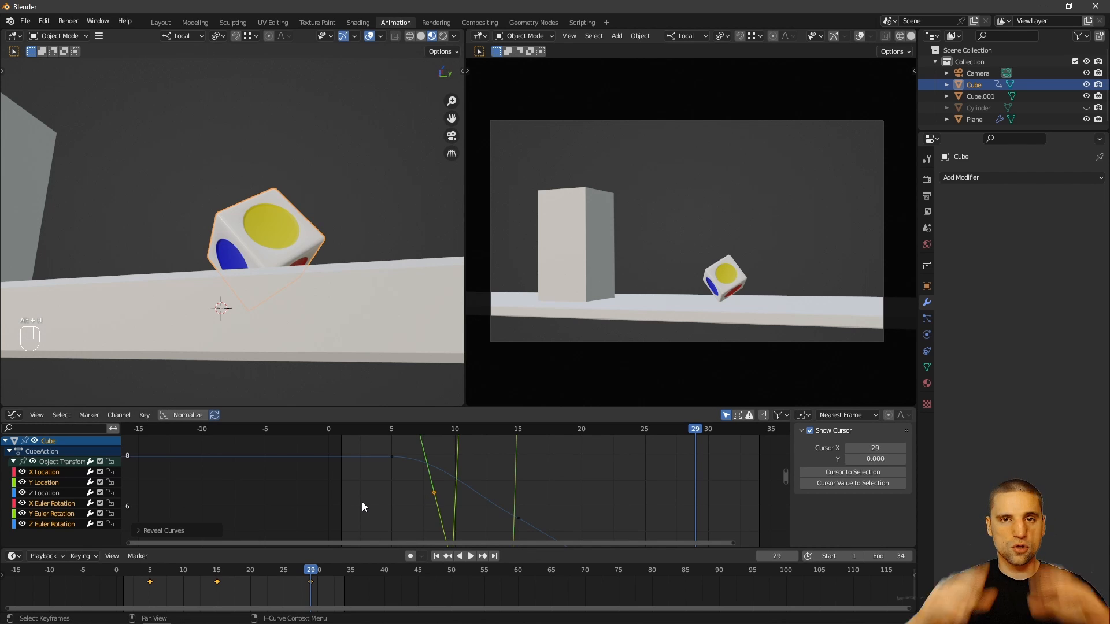
pyautogui.click(680, 489)
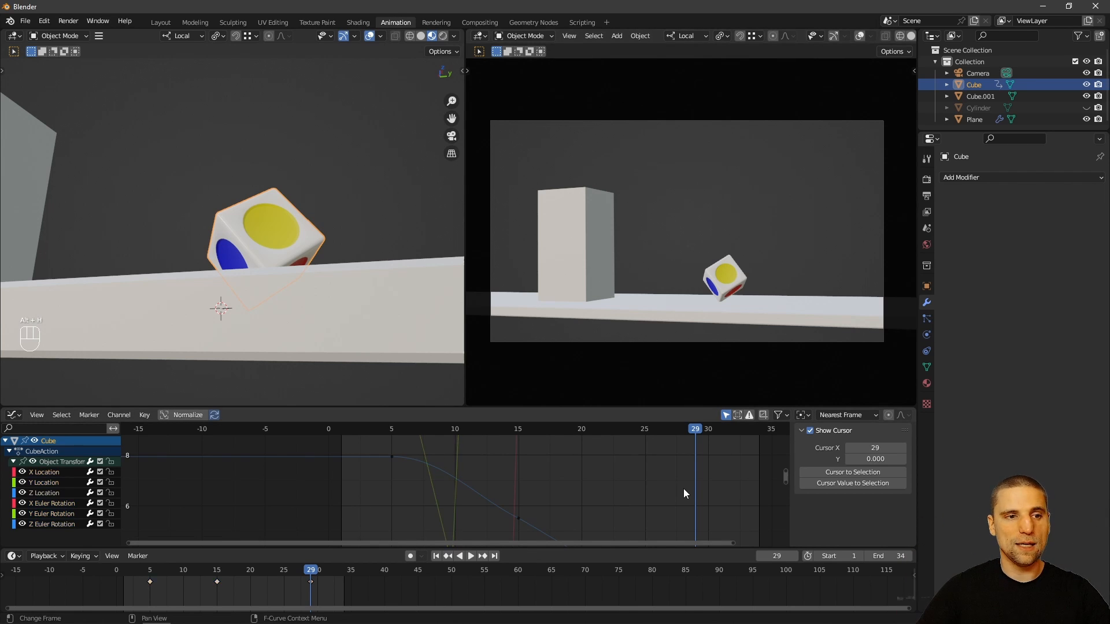
pyautogui.press('a')
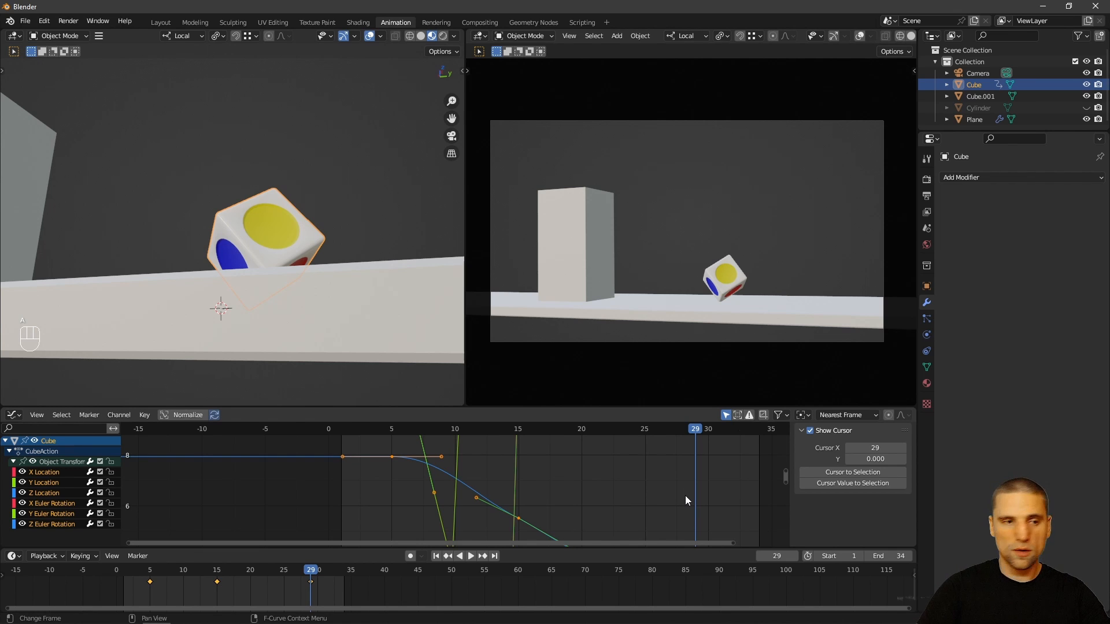
pyautogui.press('KP_Decimal')
pyautogui.keyDown('alt'); pyautogui.moveTo(492, 504); pyautogui.dragTo(516, 502, button='right'); pyautogui.keyUp('alt')
pyautogui.click(531, 526)
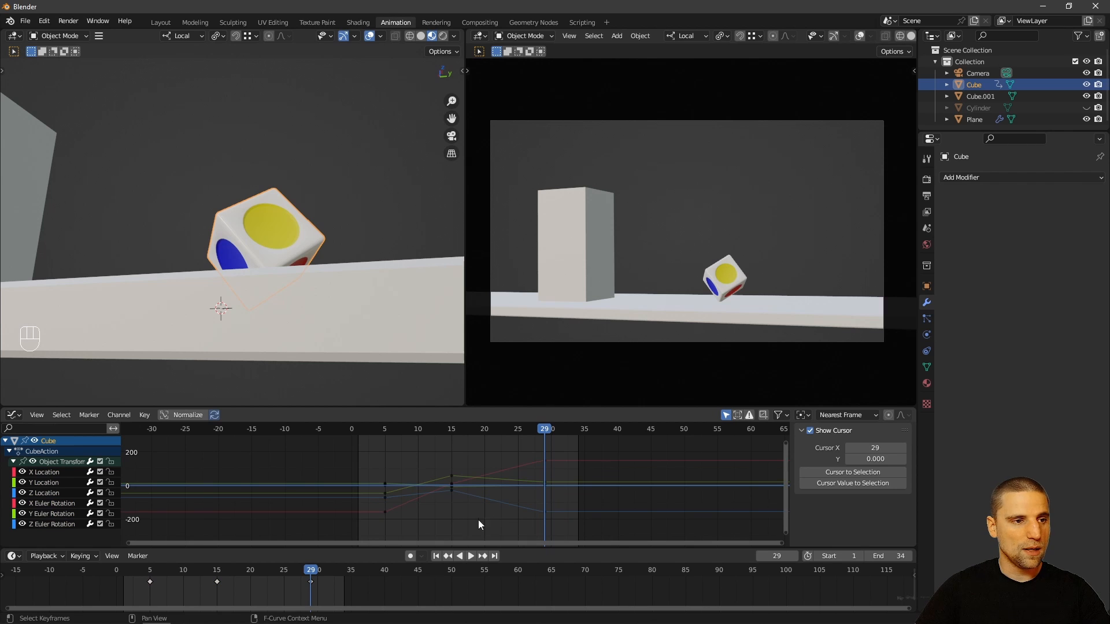
# Step: Set the handle type of all the cube's keyframes at frame 29 to Vector
pyautogui.moveTo(485, 528); pyautogui.dragTo(349, 430)
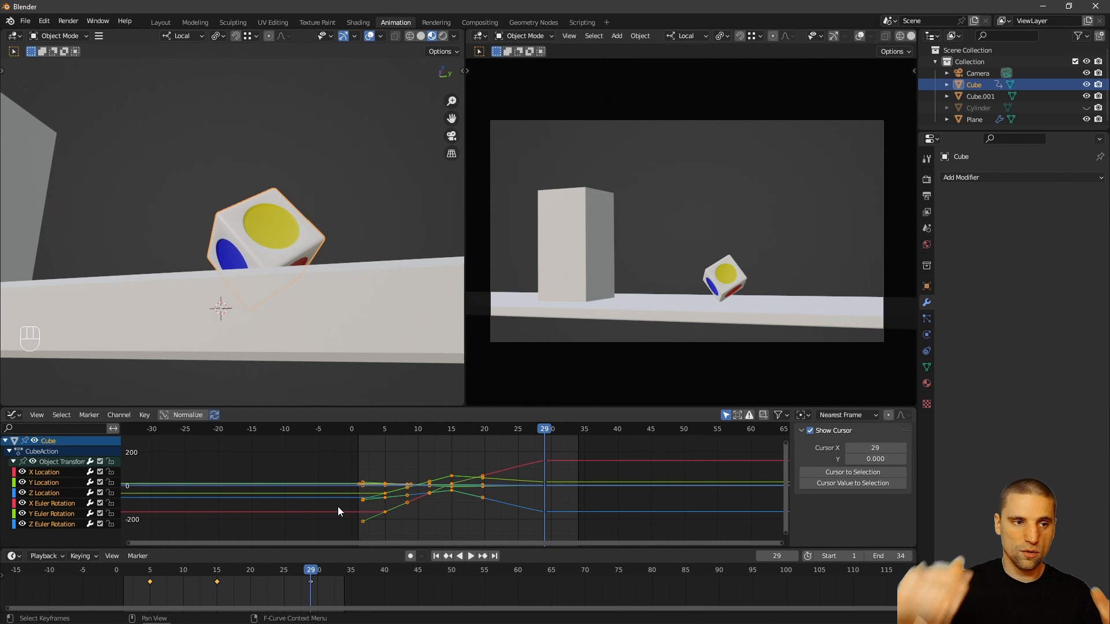
pyautogui.moveTo(577, 529); pyautogui.dragTo(538, 431)
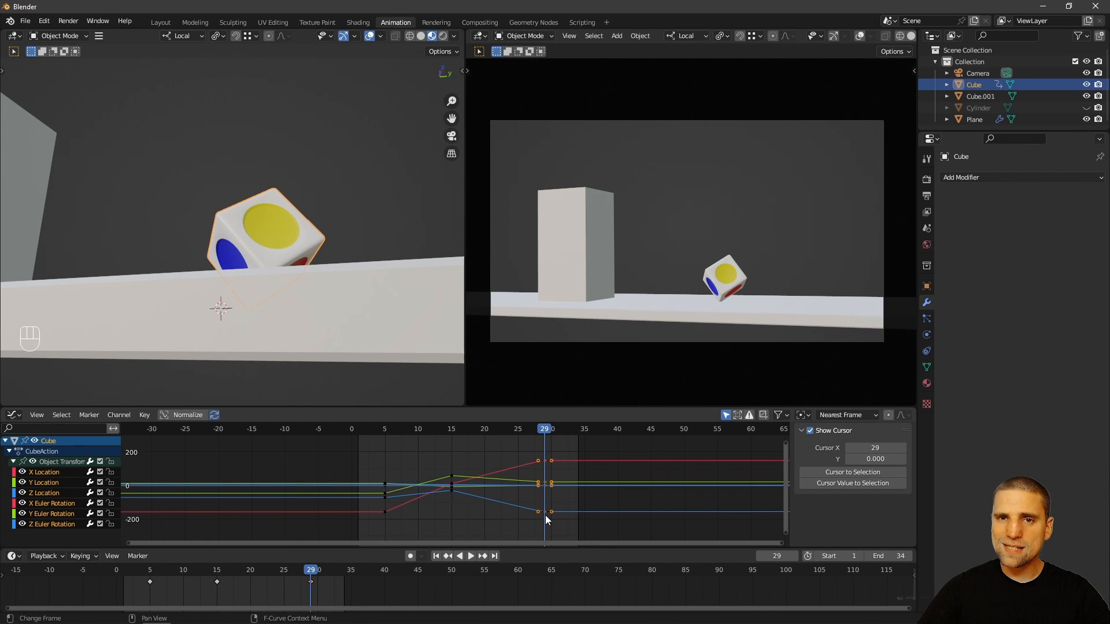
pyautogui.press('v')
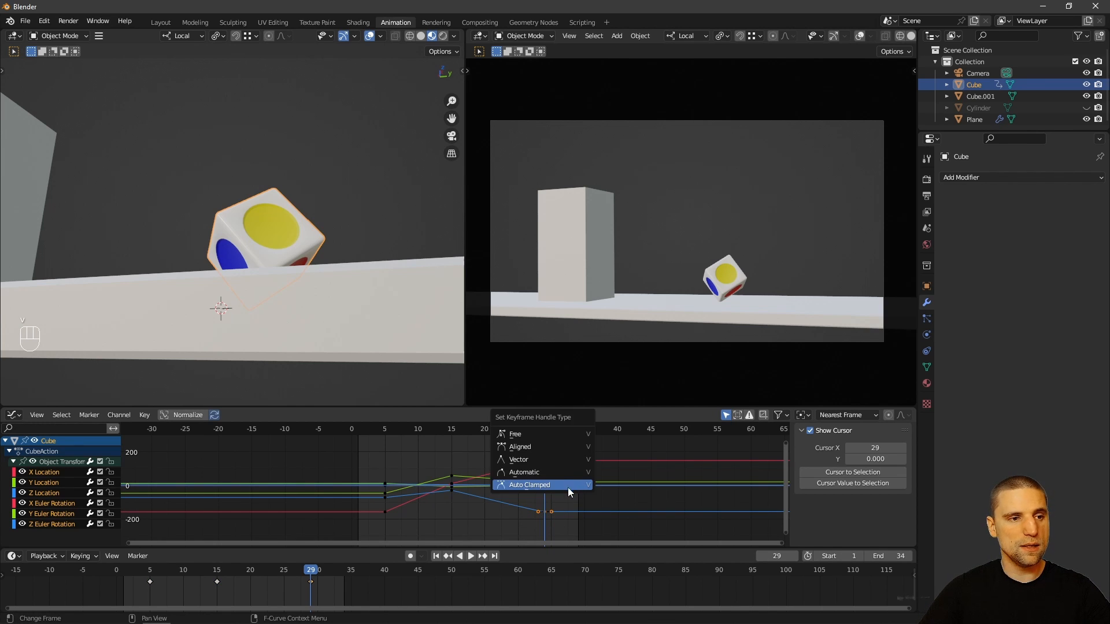
pyautogui.click(549, 459)
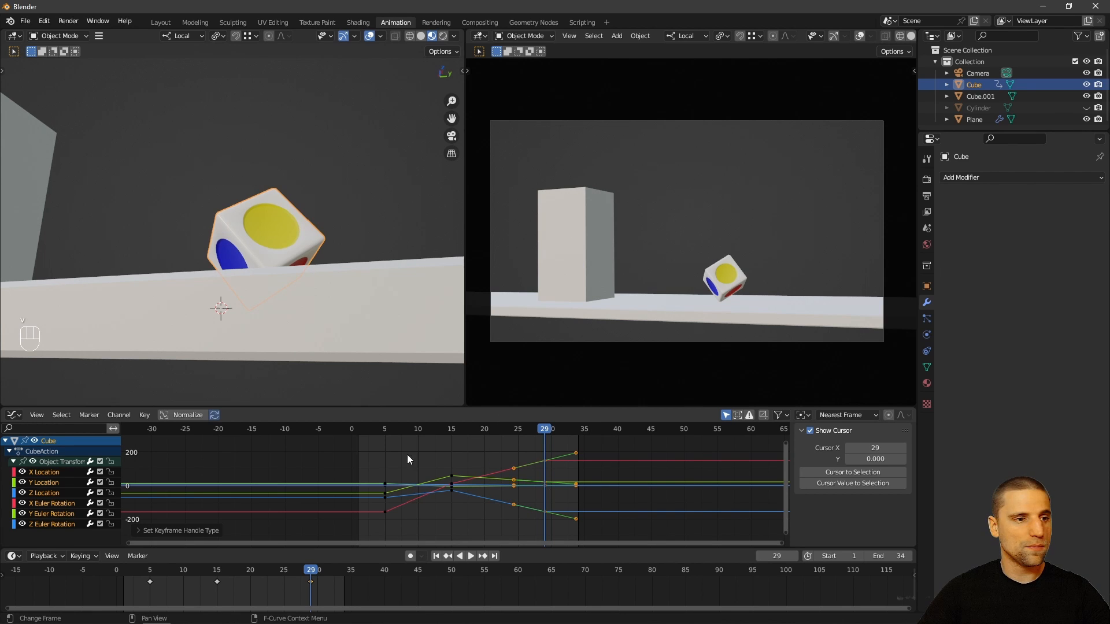
# Step: Play the animation in the maximized camera view and check the cube's motion between frames 15 and 29
pyautogui.hotkey('ctrl', 'space')
pyautogui.press('space')
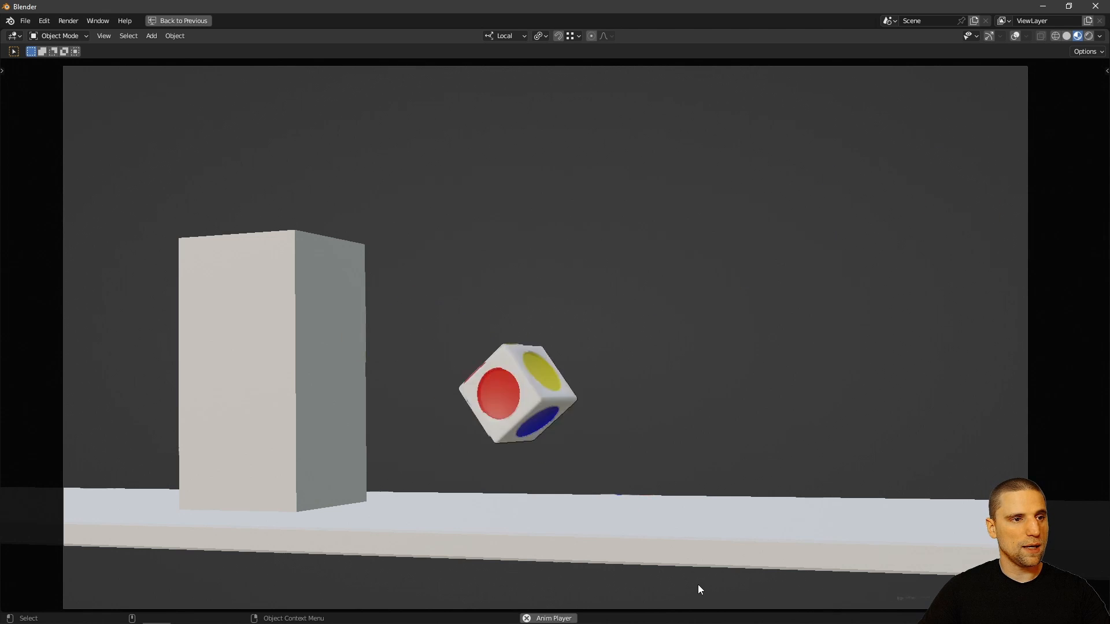
pyautogui.hotkey('ctrl', 'alt', 'space')
pyautogui.press('space')
pyautogui.moveTo(243, 571); pyautogui.dragTo(257, 589)
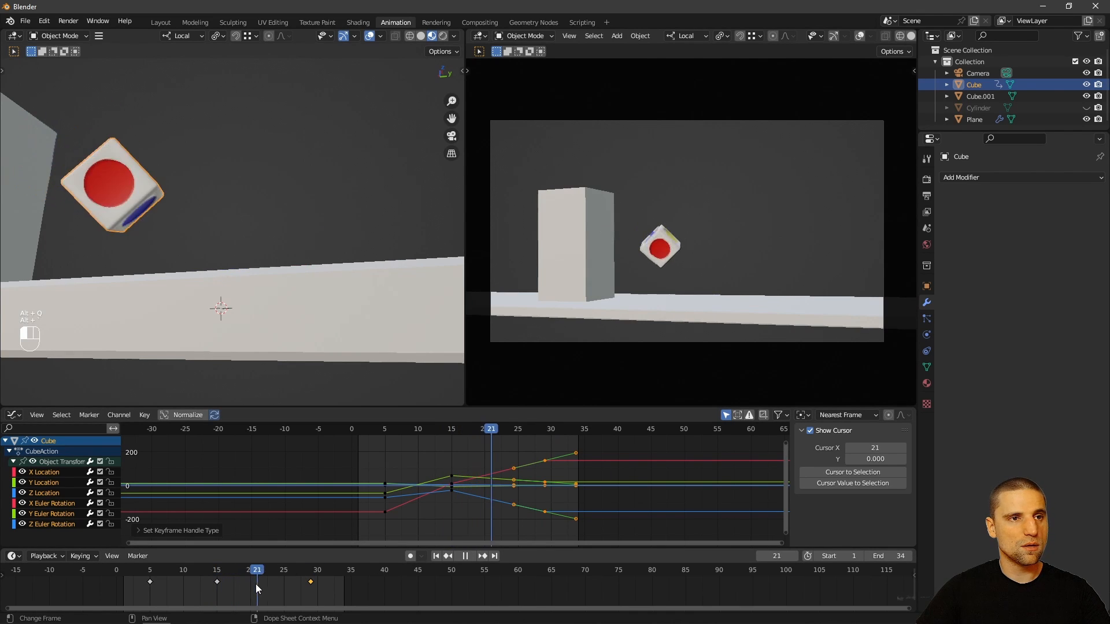
# Step: Return to frame 29 and rotate the cube further so its red face shows beside the yellow one
pyautogui.click(311, 593)
pyautogui.press('space')
pyautogui.hotkey('shift', 'space')
pyautogui.press('r')
pyautogui.moveTo(337, 189); pyautogui.dragTo(301, 264, button='middle')
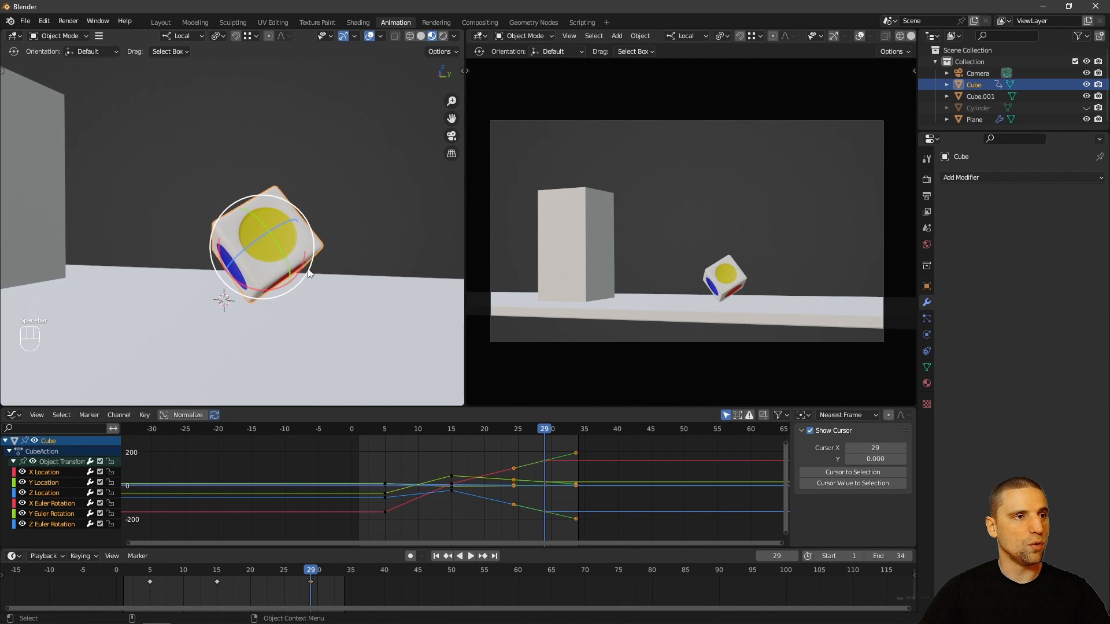
pyautogui.moveTo(301, 264); pyautogui.dragTo(231, 276)
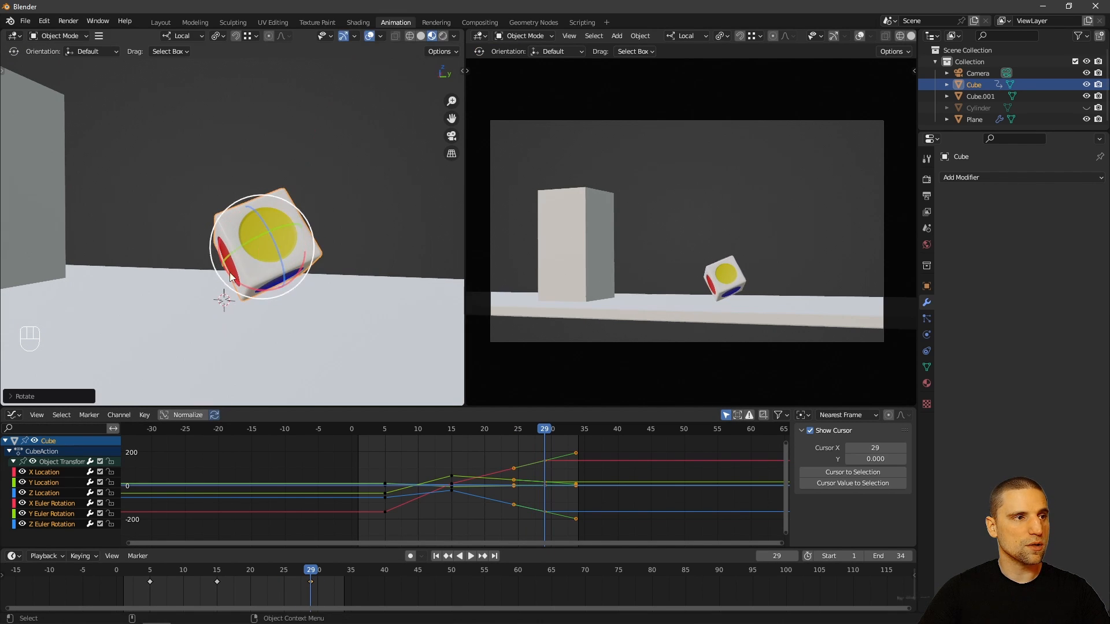
pyautogui.press('r')
pyautogui.press('r')
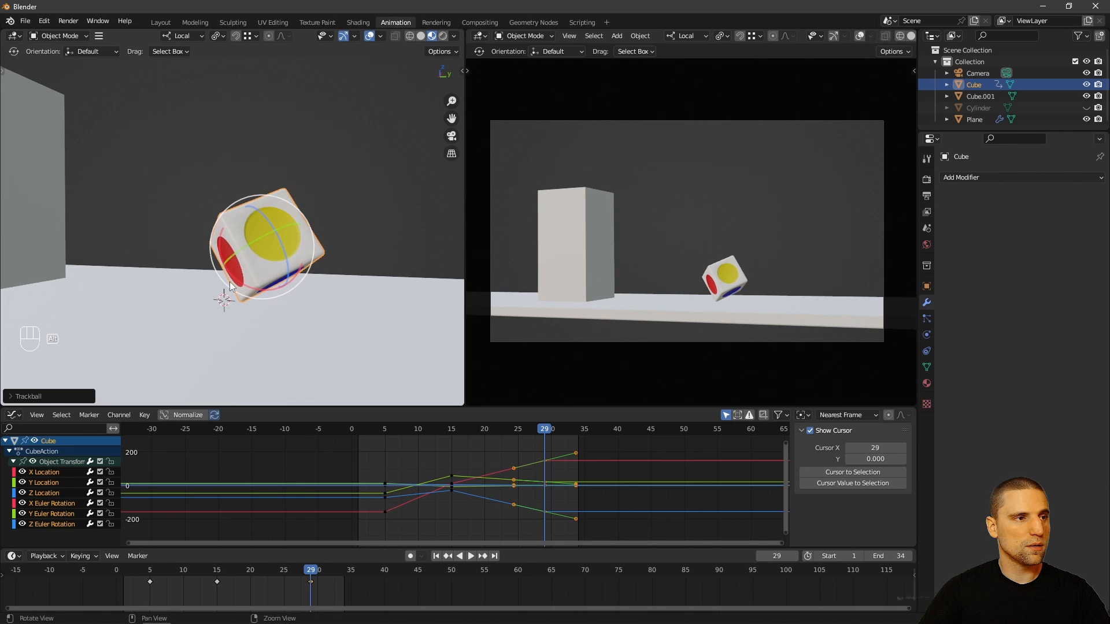
pyautogui.click(254, 267)
# Step: Nudge the cube down about 0.08 m to meet the ground plane and insert a keyframe for the new pose at frame 29
pyautogui.moveTo(254, 267); pyautogui.dragTo(277, 261, button='middle')
pyautogui.press('g')
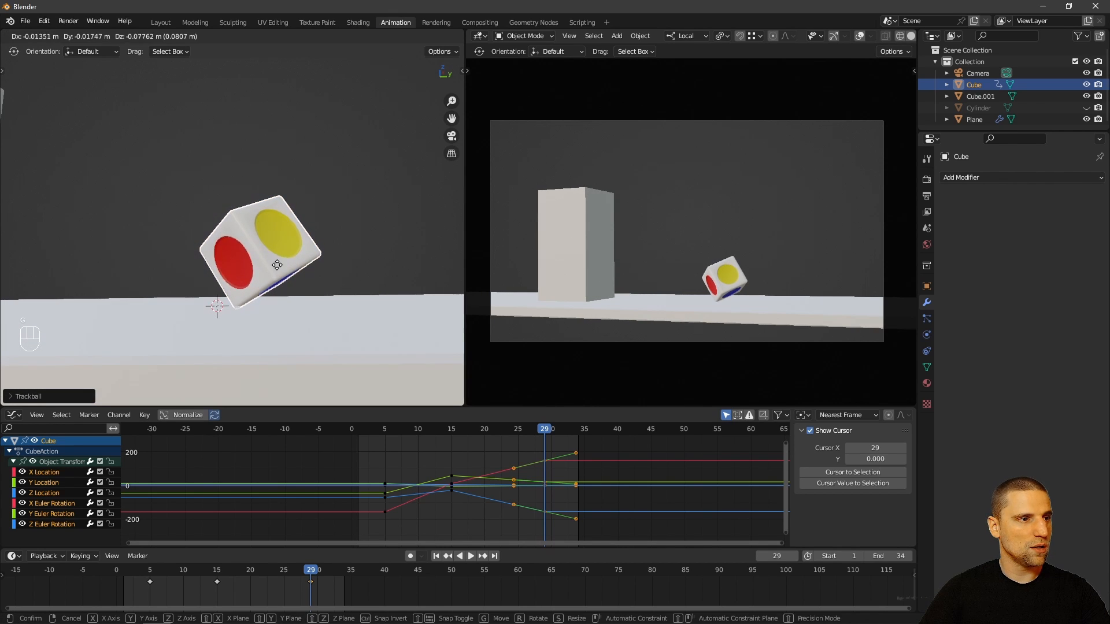
pyautogui.click(278, 264)
pyautogui.press('i')
pyautogui.click(271, 266)
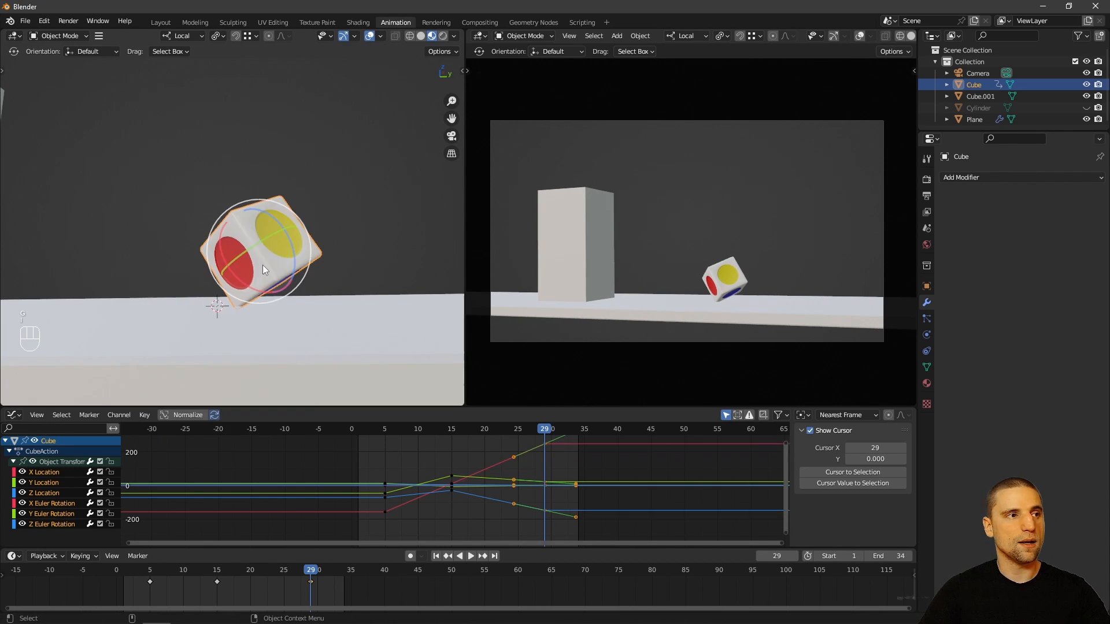
# Step: Play the revised animation in the maximized camera view, stop it and return to the normal layout
pyautogui.press('w')
pyautogui.moveTo(277, 265); pyautogui.dragTo(388, 259, button='middle')
pyautogui.hotkey('ctrl', 'space')
pyautogui.press('space')
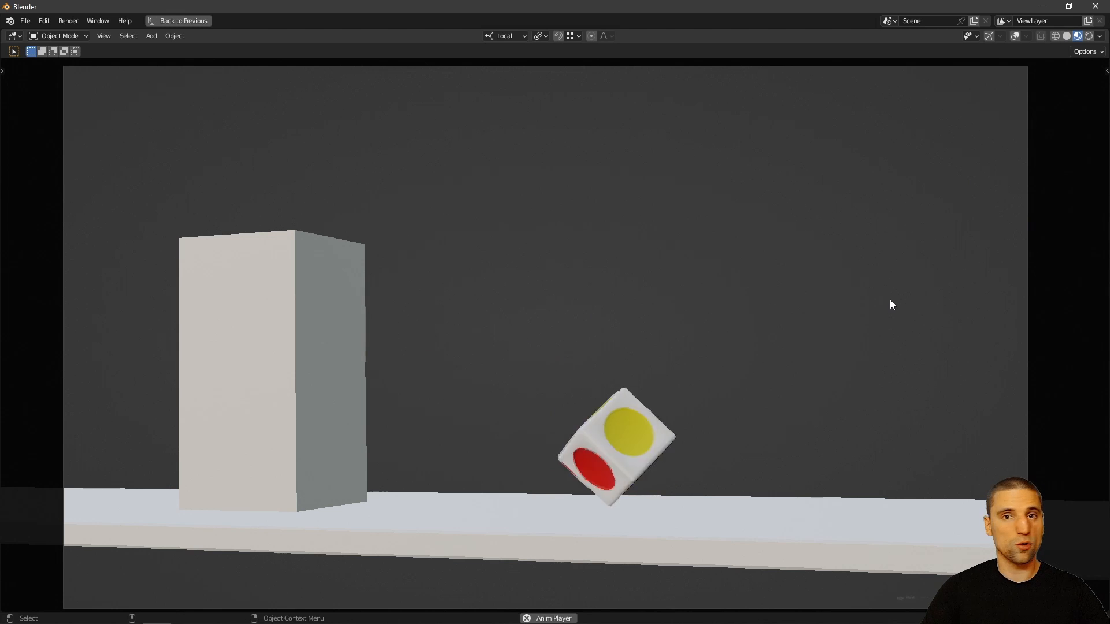
pyautogui.press('space')
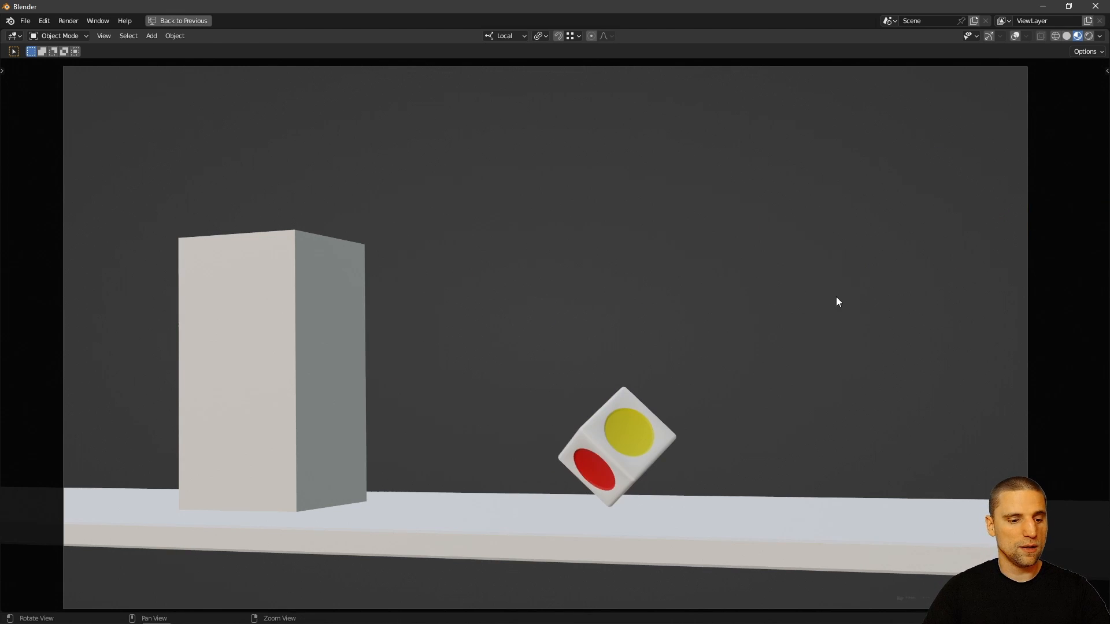
pyautogui.hotkey('ctrl', 'space')
# Step: Scrub through the cube's flight and its rebound from the box, stopping at frame 22 midway between impact and landing
pyautogui.keyDown('alt'); pyautogui.moveTo(316, 284); pyautogui.dragTo(326, 285); pyautogui.keyUp('alt')
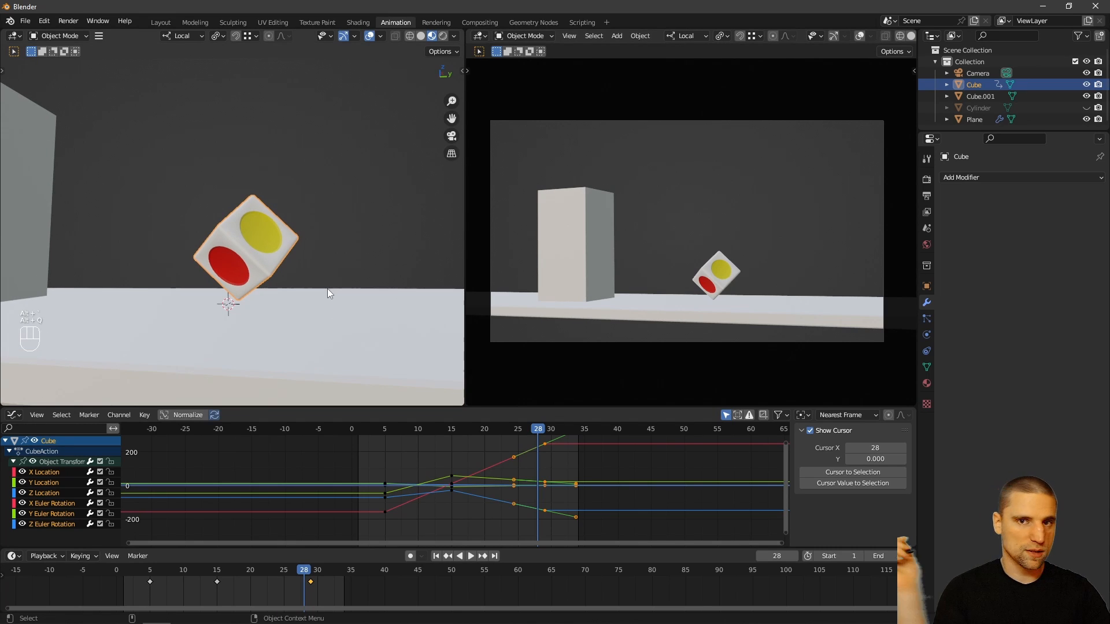
pyautogui.click(218, 573)
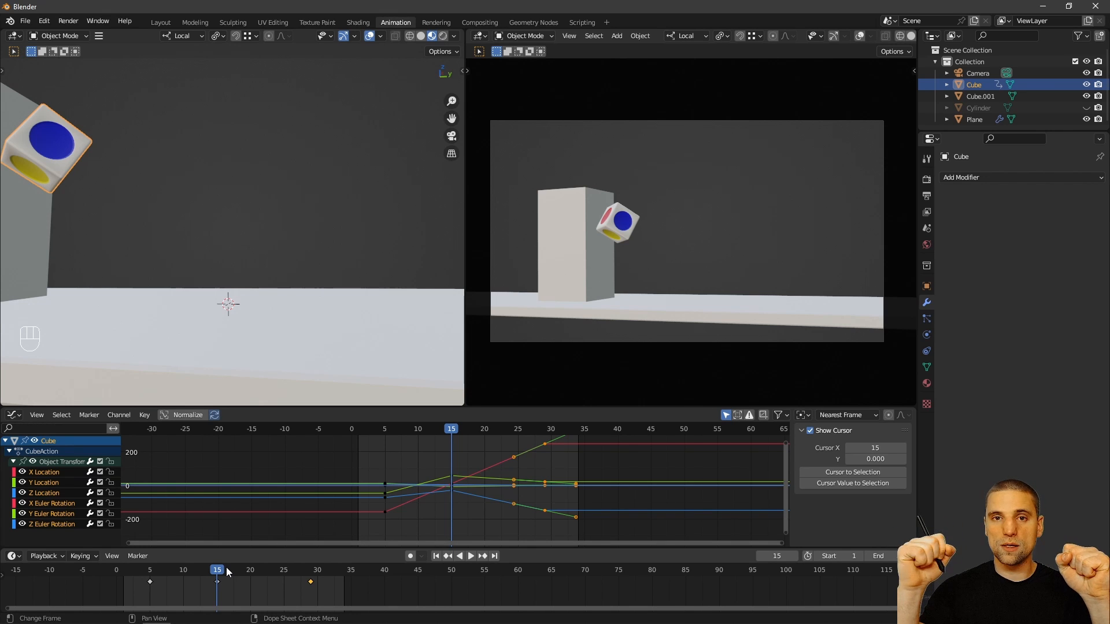
pyautogui.press('space')
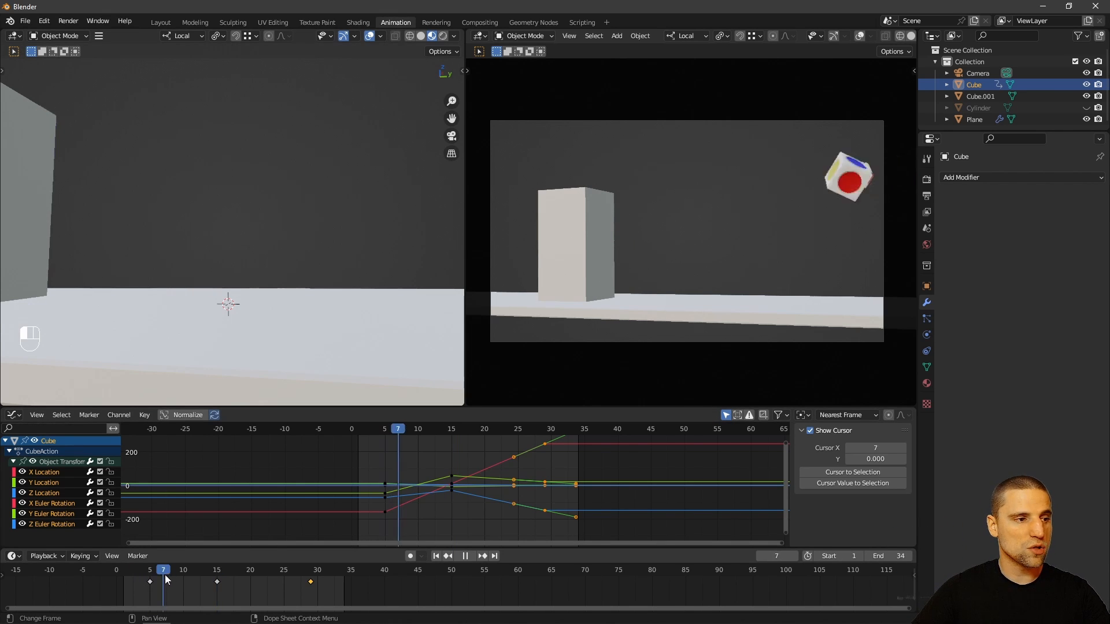
pyautogui.moveTo(206, 580)
pyautogui.mouseDown()
pyautogui.moveTo(152, 584)
pyautogui.moveTo(314, 577)
pyautogui.moveTo(217, 585)
pyautogui.mouseUp()
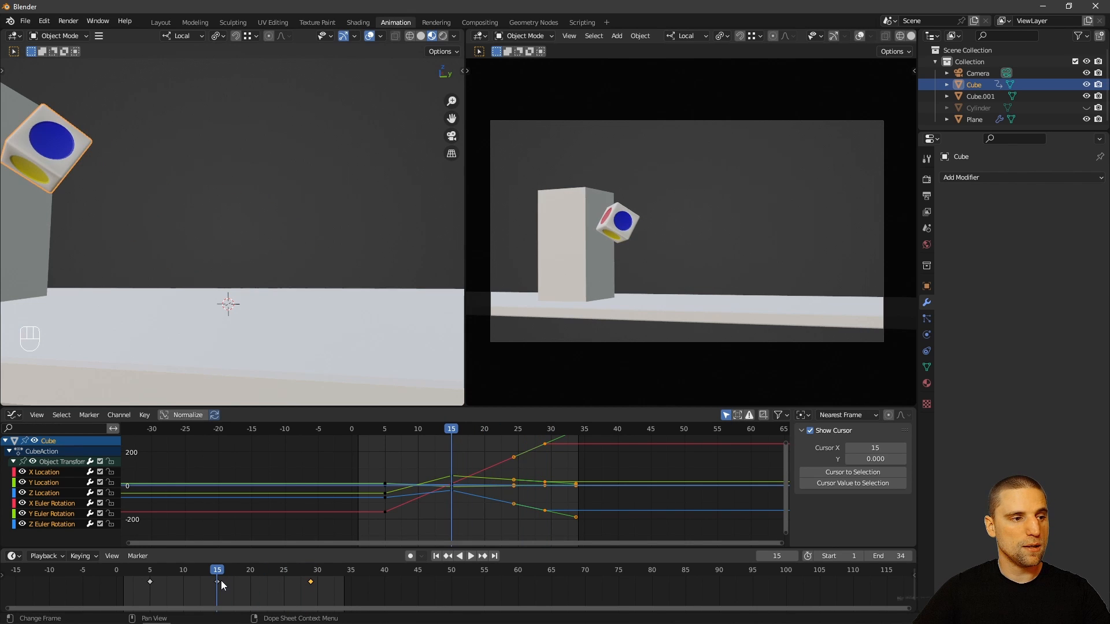
pyautogui.press('space')
pyautogui.press('space')
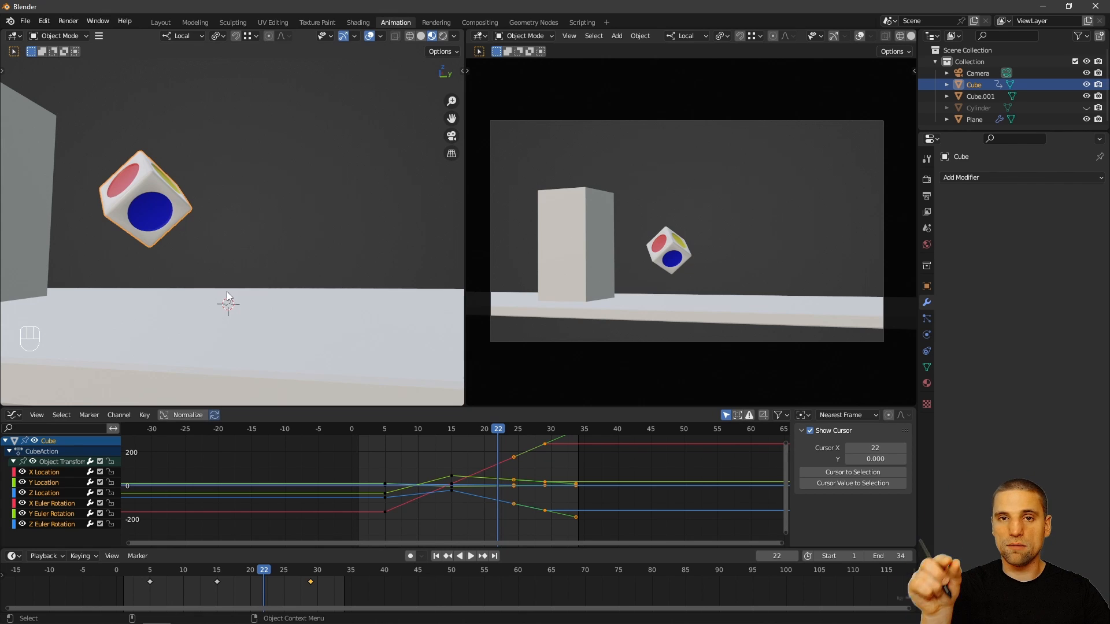
# Step: At frame 22, switch to Global orientation, raise the cube straight up above the box's height and insert a Location keyframe
pyautogui.click(218, 581)
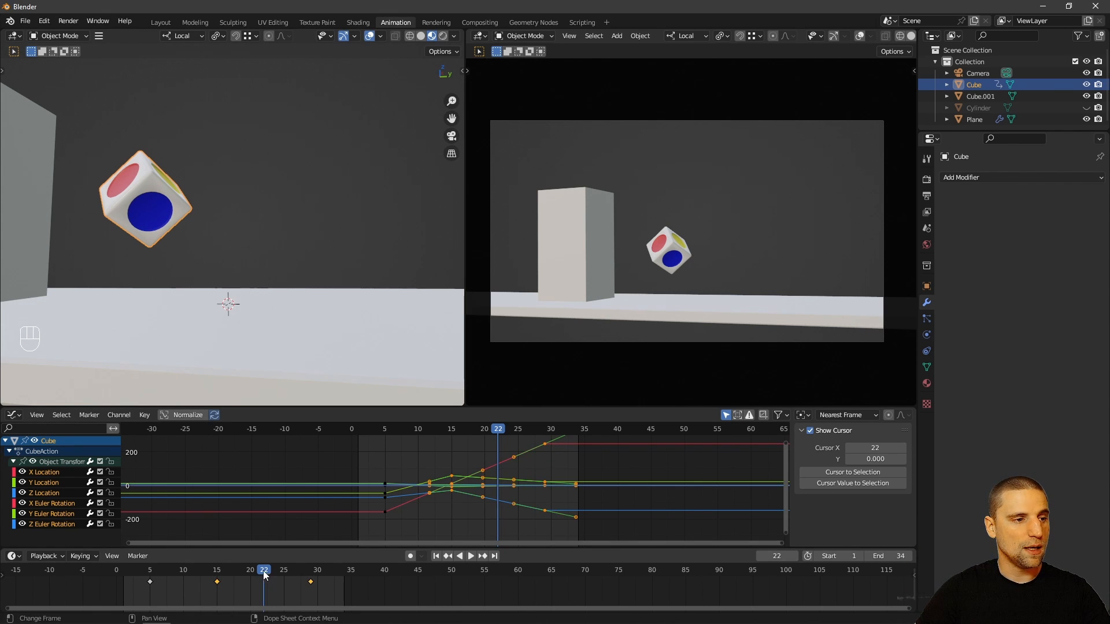
pyautogui.press('space')
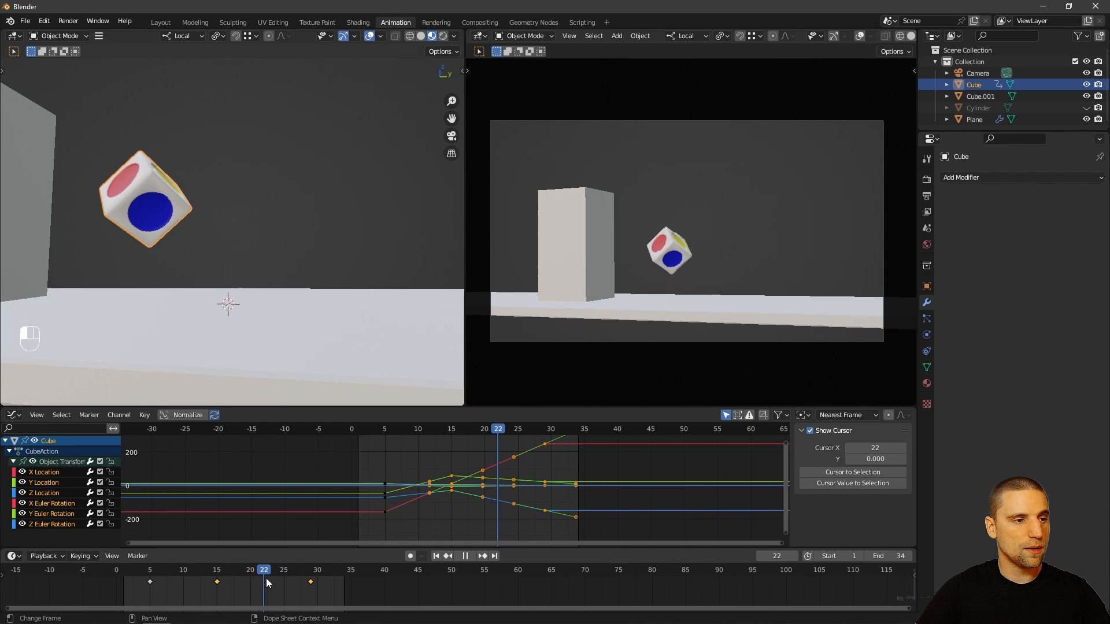
pyautogui.scroll(-3, 242, 182)
pyautogui.press('space')
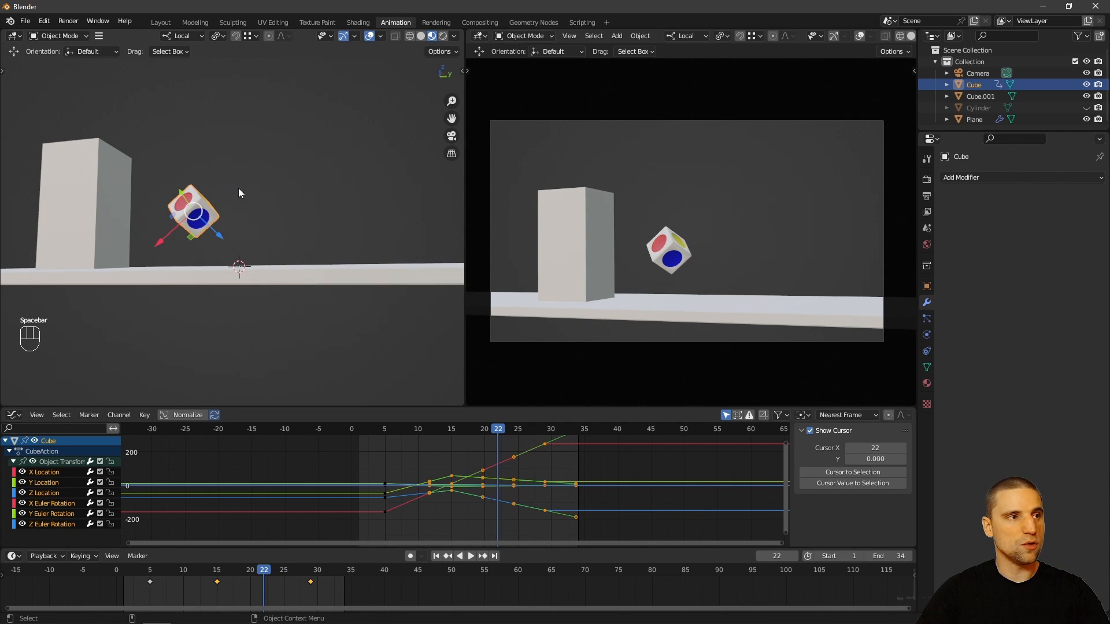
pyautogui.click(184, 36)
pyautogui.click(167, 73)
pyautogui.moveTo(201, 163); pyautogui.dragTo(188, 60)
pyautogui.moveTo(243, 191); pyautogui.dragTo(258, 251, button='middle')
pyautogui.press('i')
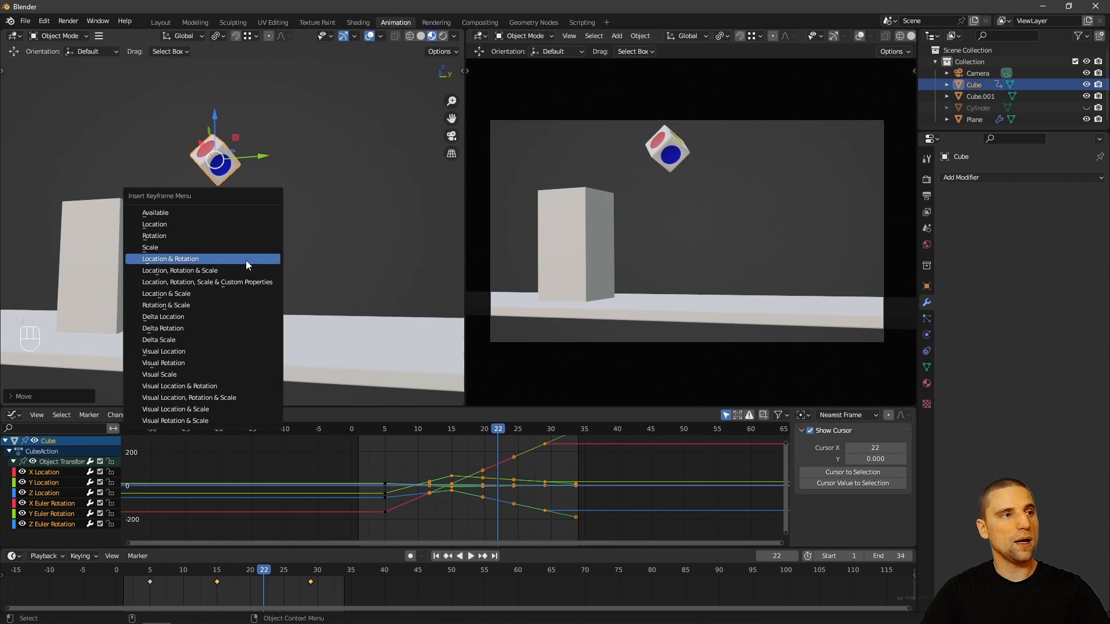
pyautogui.click(193, 224)
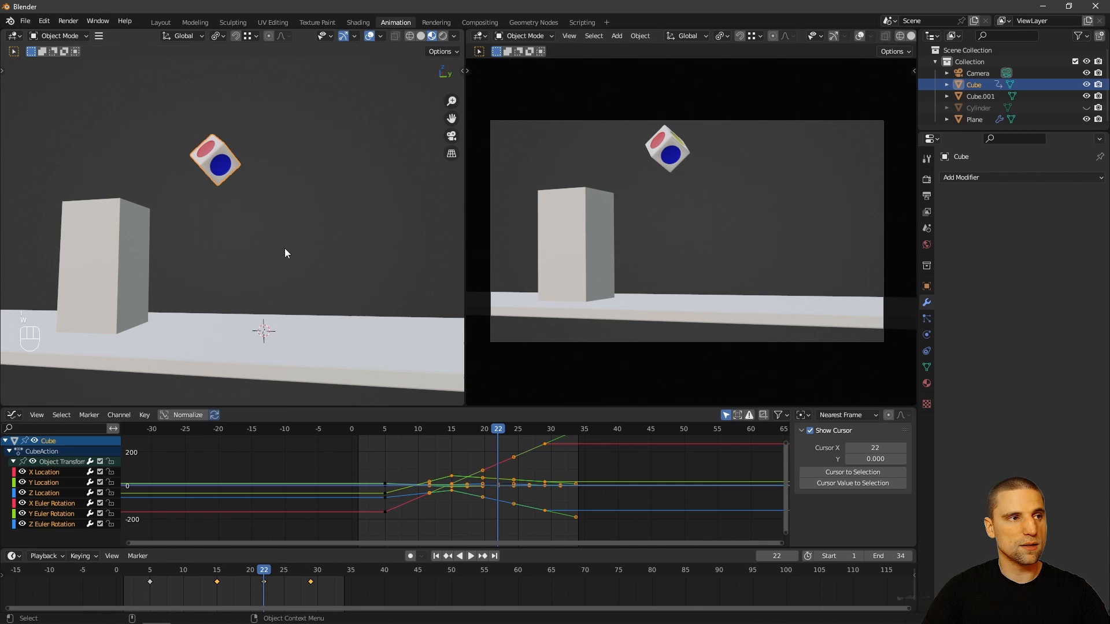
# Step: Play the animation in the maximized camera view to check the rebound arc, and return to the normal layout
pyautogui.hotkey('ctrl', 'space')
pyautogui.press('space')
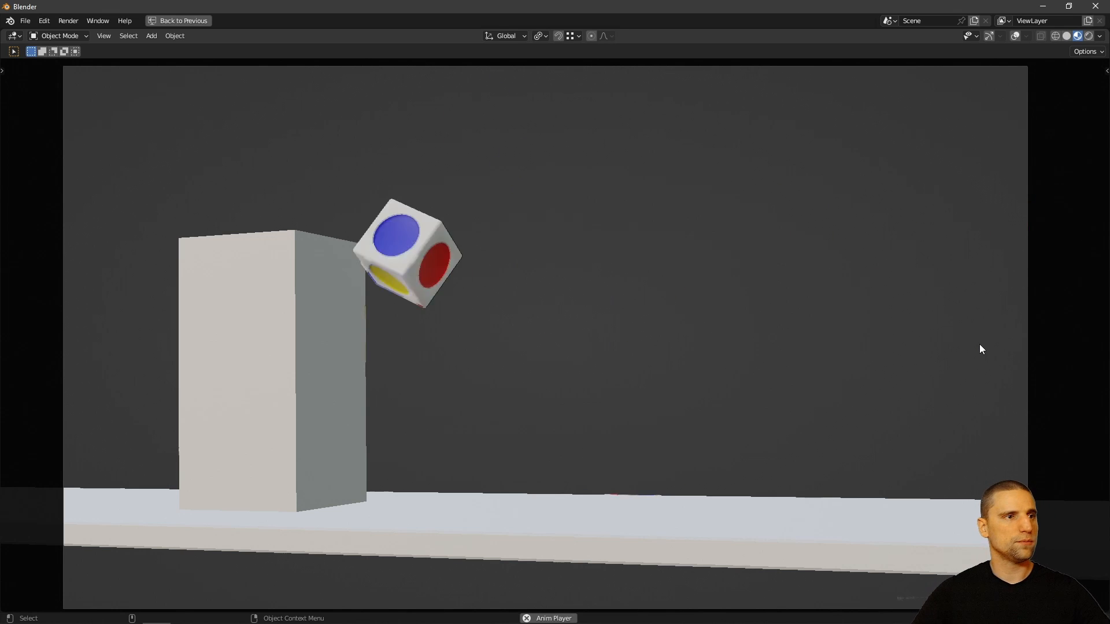
pyautogui.press('space')
pyautogui.hotkey('ctrl', 'space')
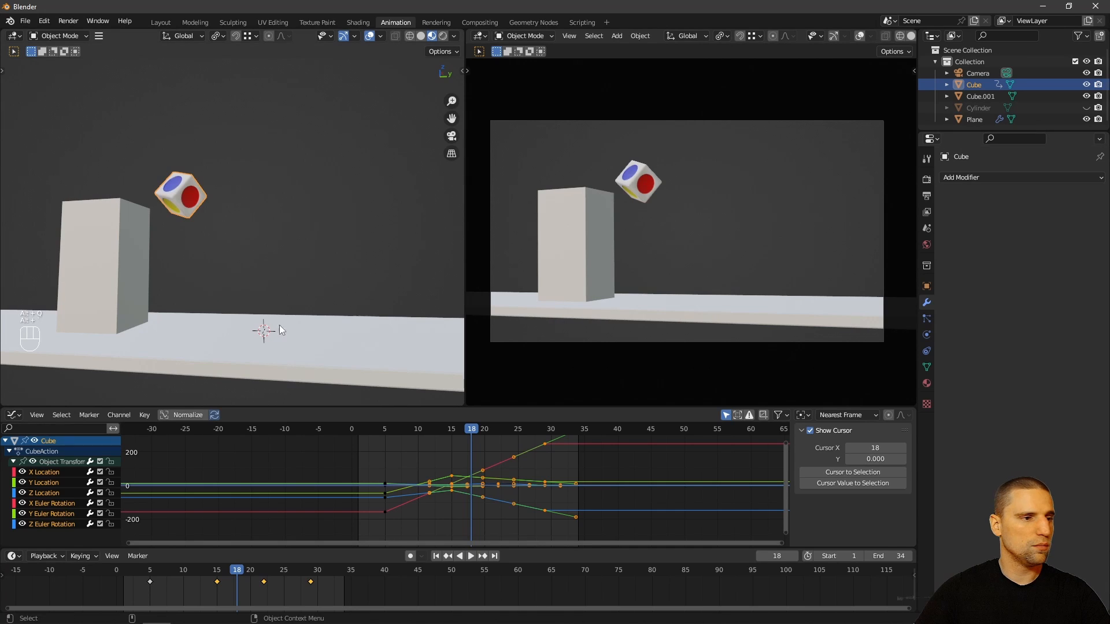
# Step: Go back to frame 22, lower the cube slightly along the global Z axis and insert a Location keyframe for the new height
pyautogui.click(270, 566)
pyautogui.moveTo(271, 578); pyautogui.dragTo(265, 577)
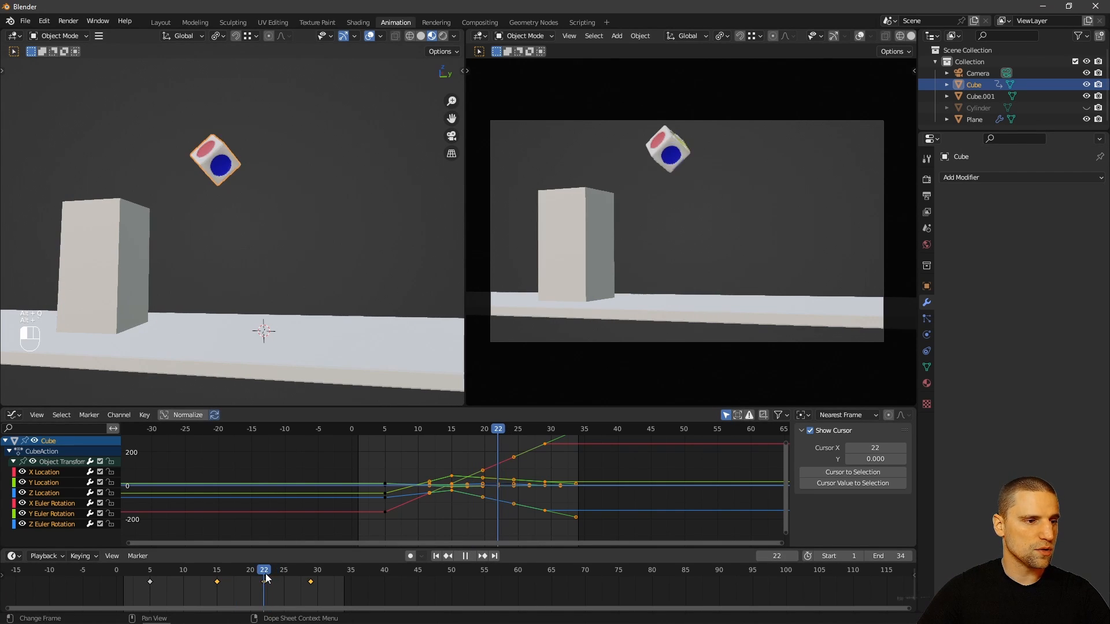
pyautogui.press('space')
pyautogui.moveTo(214, 119); pyautogui.dragTo(215, 130)
pyautogui.press('i')
pyautogui.click(274, 172)
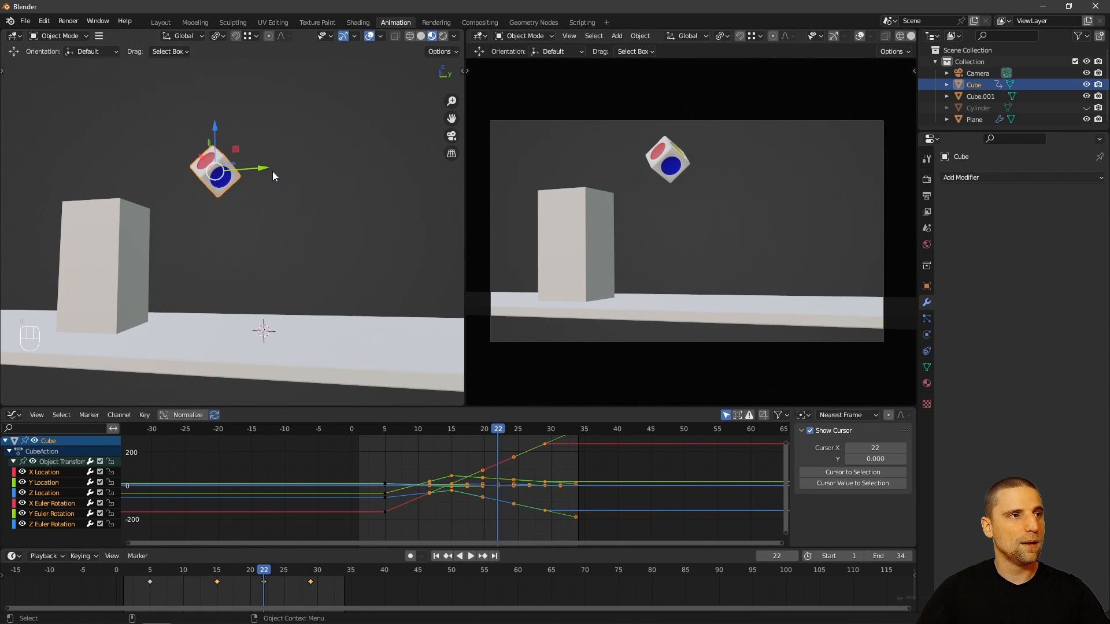
pyautogui.press('w')
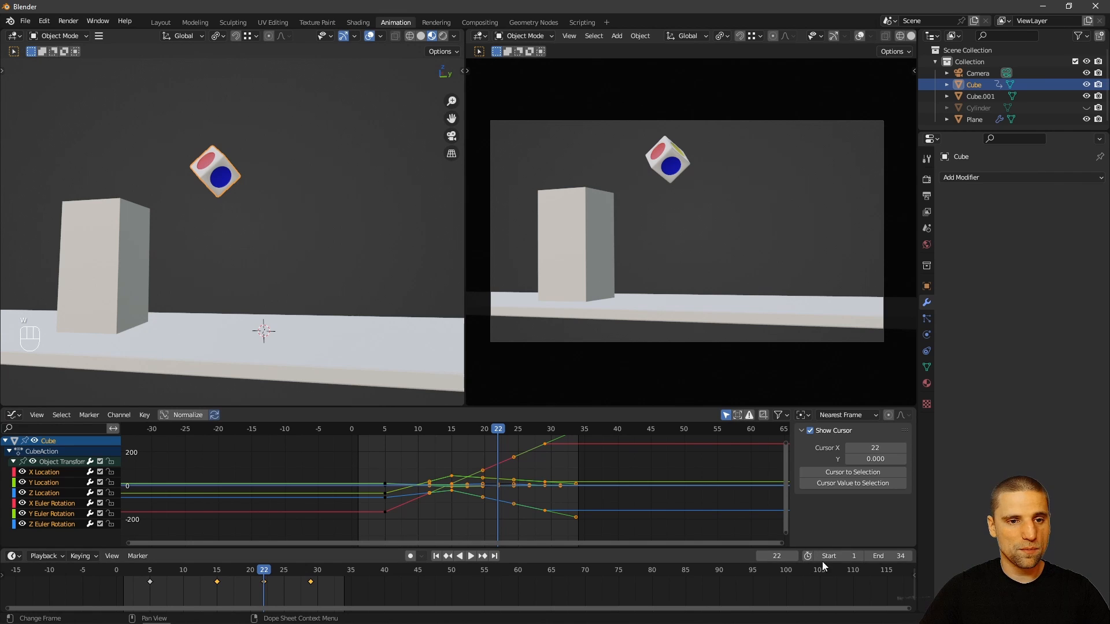
# Step: Extend the animation's end frame to 53 and set the current frame to 37
pyautogui.moveTo(900, 555); pyautogui.dragTo(919, 556)
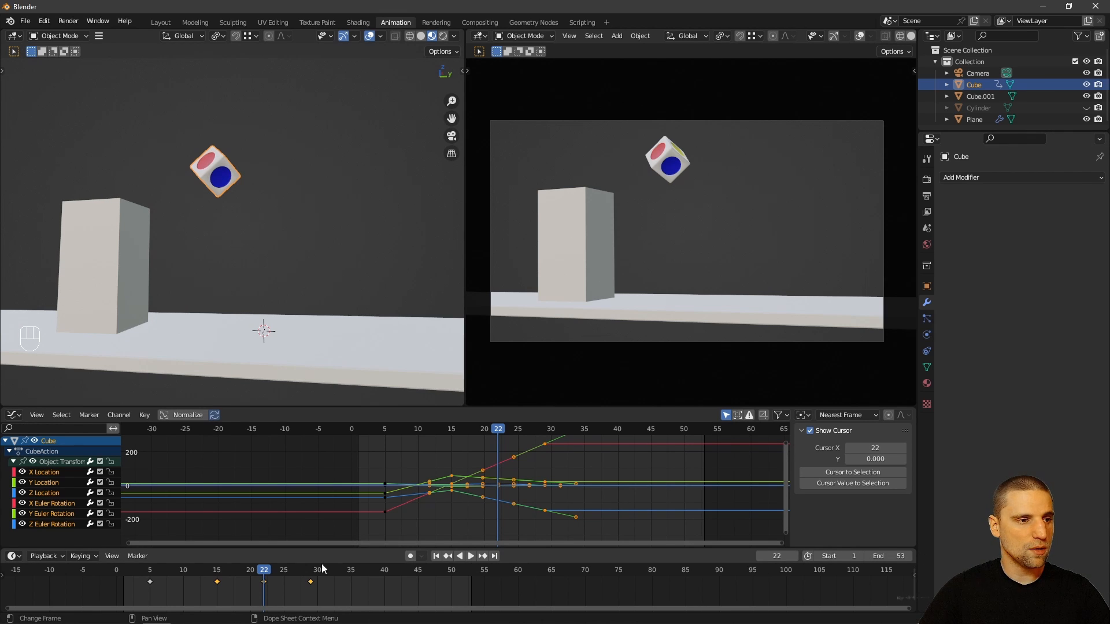
pyautogui.moveTo(310, 571); pyautogui.dragTo(312, 588)
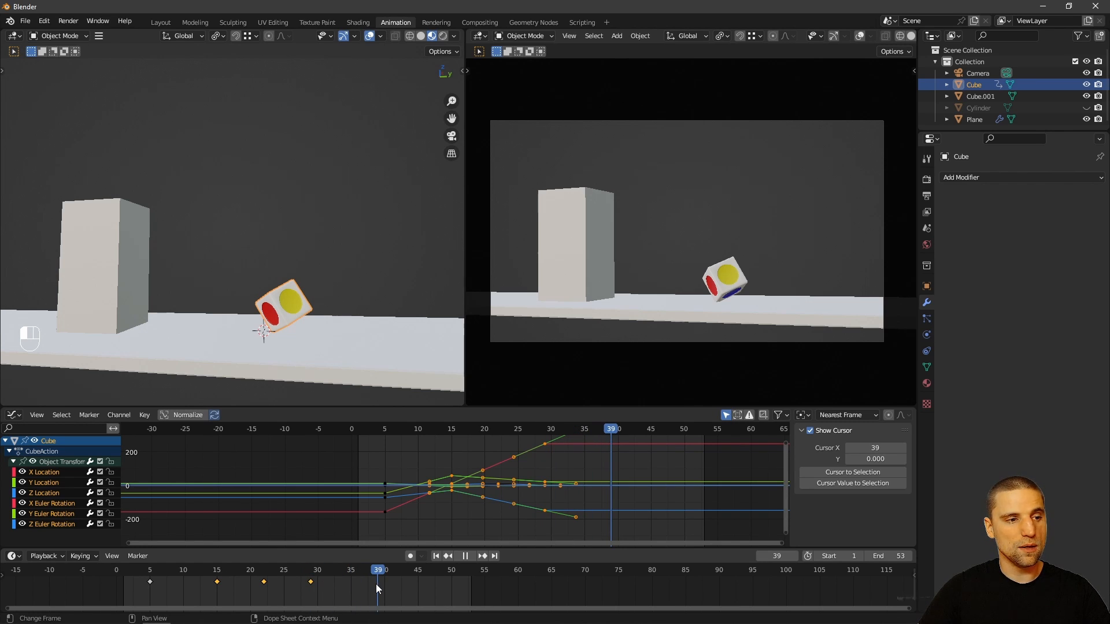
pyautogui.moveTo(367, 585); pyautogui.dragTo(366, 584)
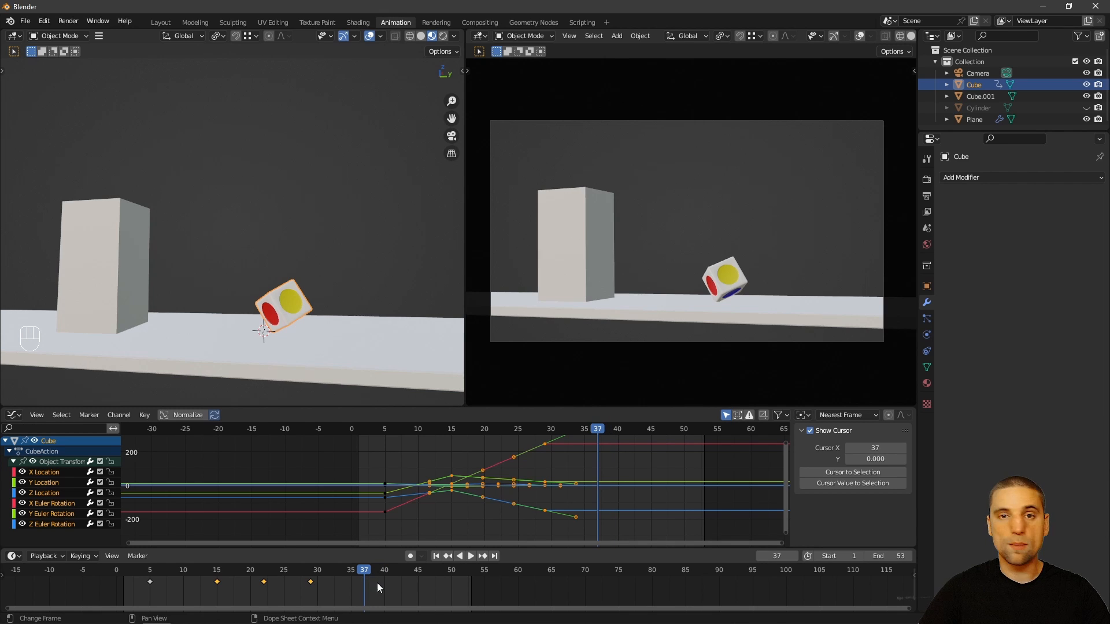
# Step: Move the cube along the global Y axis, farther away from the box, at frame 37
pyautogui.moveTo(305, 314); pyautogui.dragTo(290, 300, button='middle')
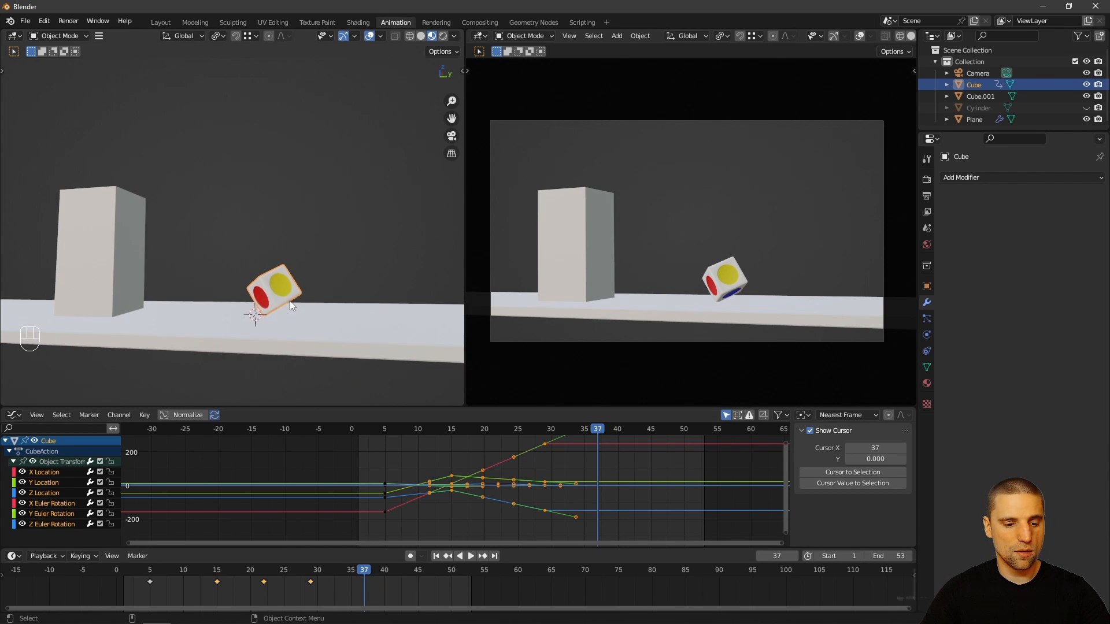
pyautogui.press('space')
pyautogui.moveTo(317, 251); pyautogui.dragTo(317, 286, button='middle')
pyautogui.moveTo(317, 287); pyautogui.dragTo(394, 294)
pyautogui.moveTo(393, 294); pyautogui.dragTo(318, 283, button='middle')
# Step: Rotate the cube in Local orientation until its blue and red faces show side by side in the camera view
pyautogui.press('space')
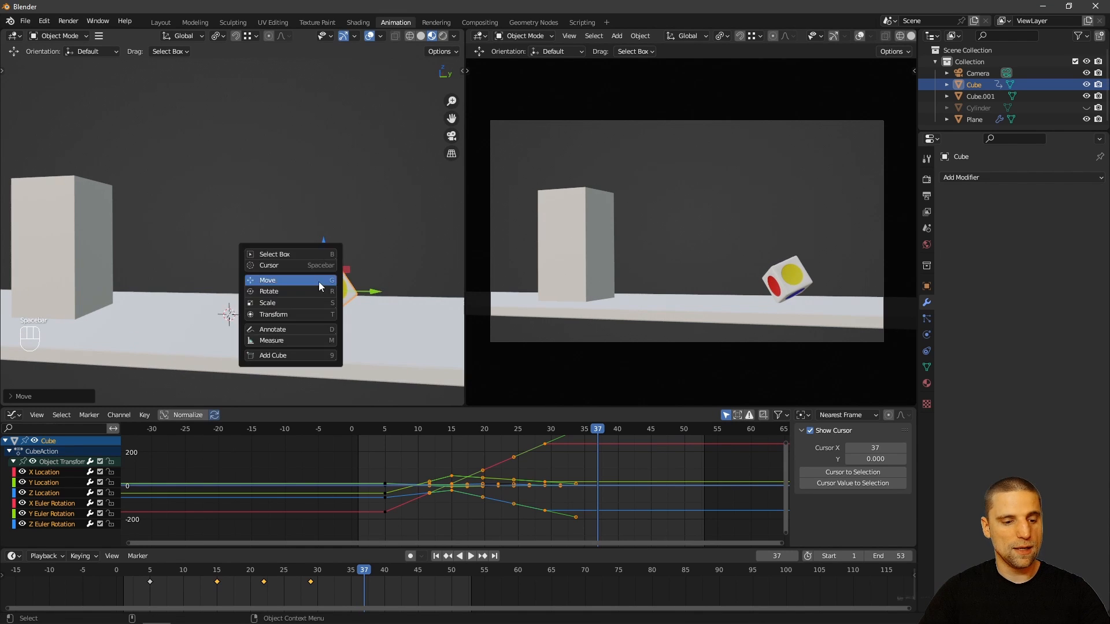
pyautogui.press('r')
pyautogui.click(180, 37)
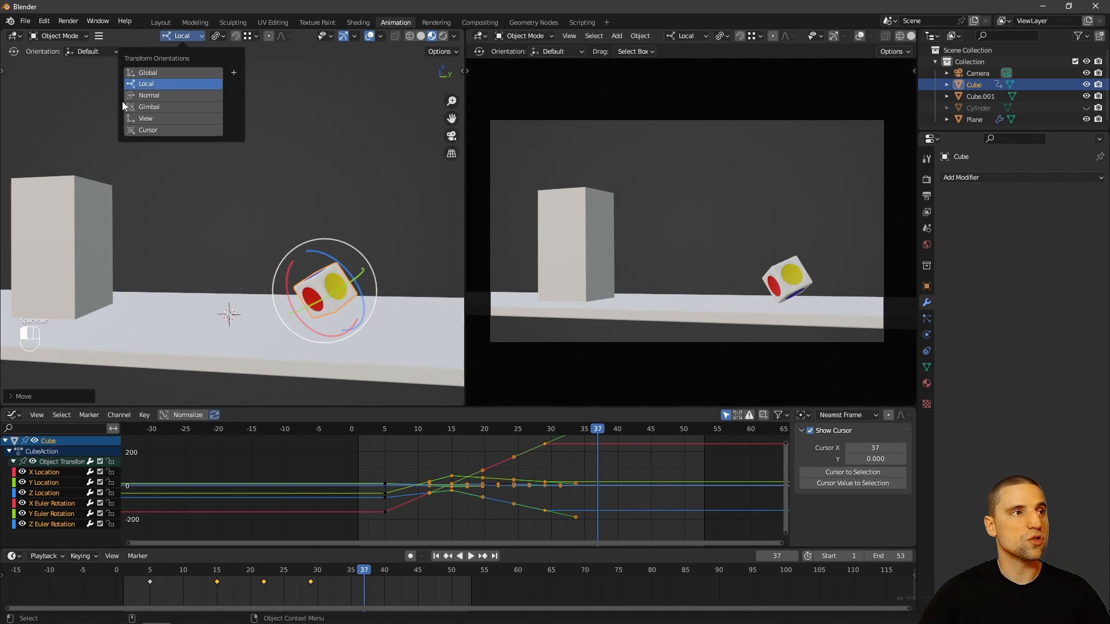
pyautogui.keyDown('alt'); pyautogui.moveTo(289, 260); pyautogui.dragTo(318, 285); pyautogui.keyUp('alt')
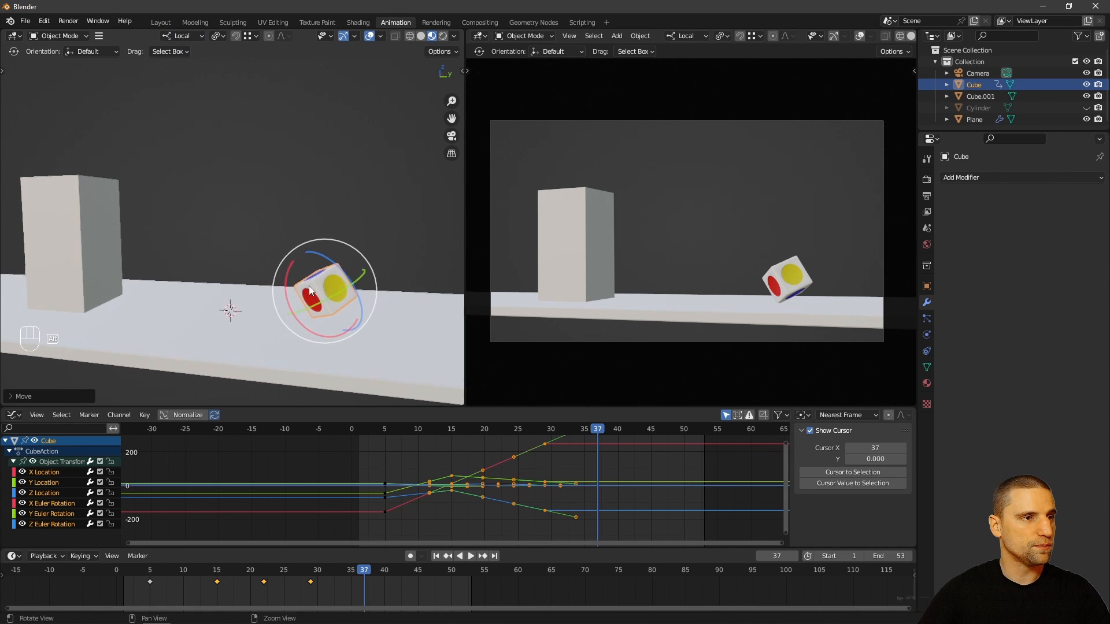
pyautogui.keyDown('alt'); pyautogui.moveTo(319, 285); pyautogui.dragTo(209, 211, button='middle'); pyautogui.keyUp('alt')
pyautogui.keyDown('alt'); pyautogui.moveTo(209, 210); pyautogui.dragTo(234, 259, button='right'); pyautogui.keyUp('alt')
pyautogui.moveTo(233, 259); pyautogui.dragTo(178, 239, button='middle')
pyautogui.moveTo(196, 244); pyautogui.dragTo(217, 227)
pyautogui.moveTo(210, 182); pyautogui.dragTo(194, 233)
# Step: Lower the cube toward the ground plane, tilt it slightly and reposition it so its lowest edge approaches the surface
pyautogui.press('space')
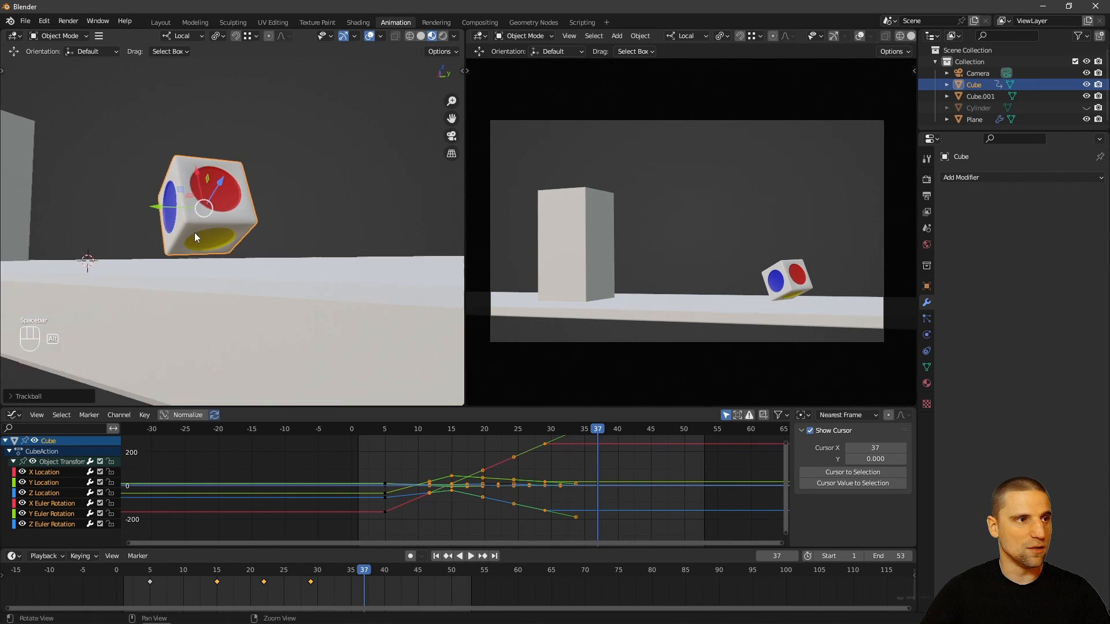
pyautogui.keyDown('alt'); pyautogui.moveTo(194, 233); pyautogui.dragTo(208, 221, button='right'); pyautogui.keyUp('alt')
pyautogui.moveTo(206, 198); pyautogui.dragTo(208, 211)
pyautogui.keyDown('alt'); pyautogui.moveTo(209, 215); pyautogui.dragTo(252, 306); pyautogui.keyUp('alt')
pyautogui.press('space')
pyautogui.moveTo(208, 228); pyautogui.dragTo(260, 277)
pyautogui.press('space')
pyautogui.press('g')
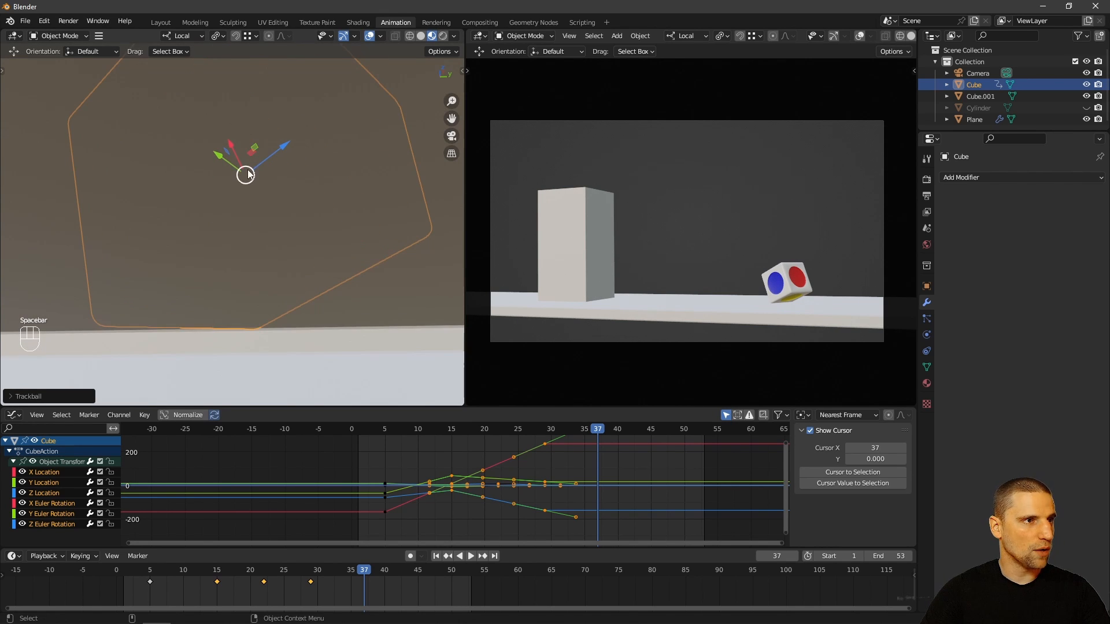
pyautogui.moveTo(245, 177); pyautogui.dragTo(245, 177)
# Step: Fine-tune the cube's rotation in close-up and nudge its position so the lowest edge rests on the ground plane
pyautogui.keyDown('alt'); pyautogui.moveTo(307, 268); pyautogui.dragTo(246, 237); pyautogui.keyUp('alt')
pyautogui.press('space')
pyautogui.press('r')
pyautogui.moveTo(233, 189); pyautogui.dragTo(299, 242)
pyautogui.press('space')
pyautogui.press('g')
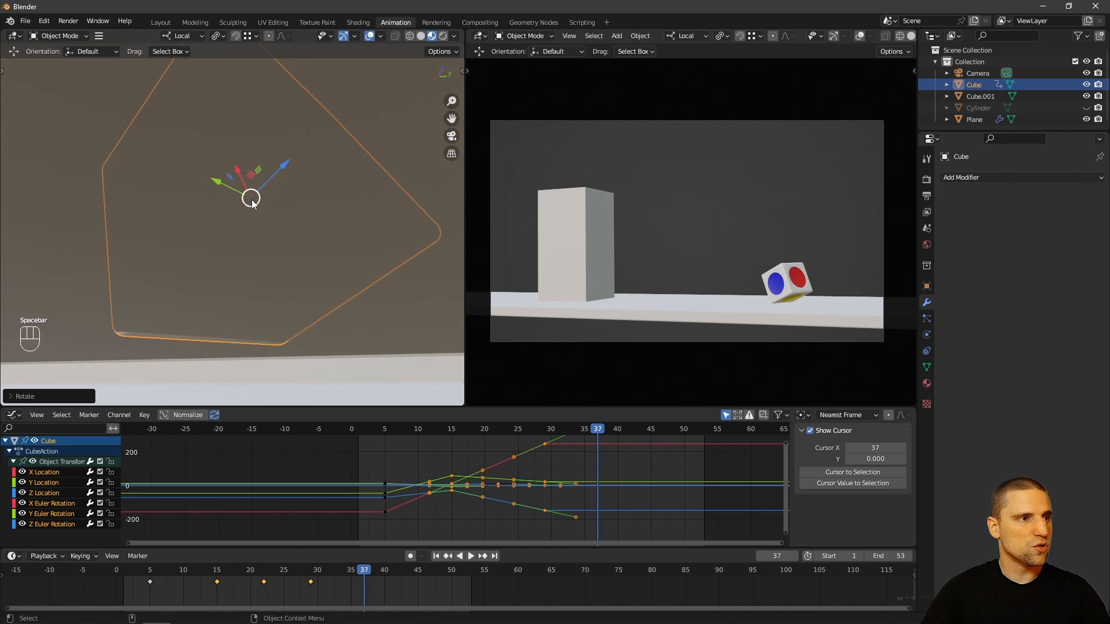
pyautogui.moveTo(252, 204); pyautogui.dragTo(235, 235)
pyautogui.press('w')
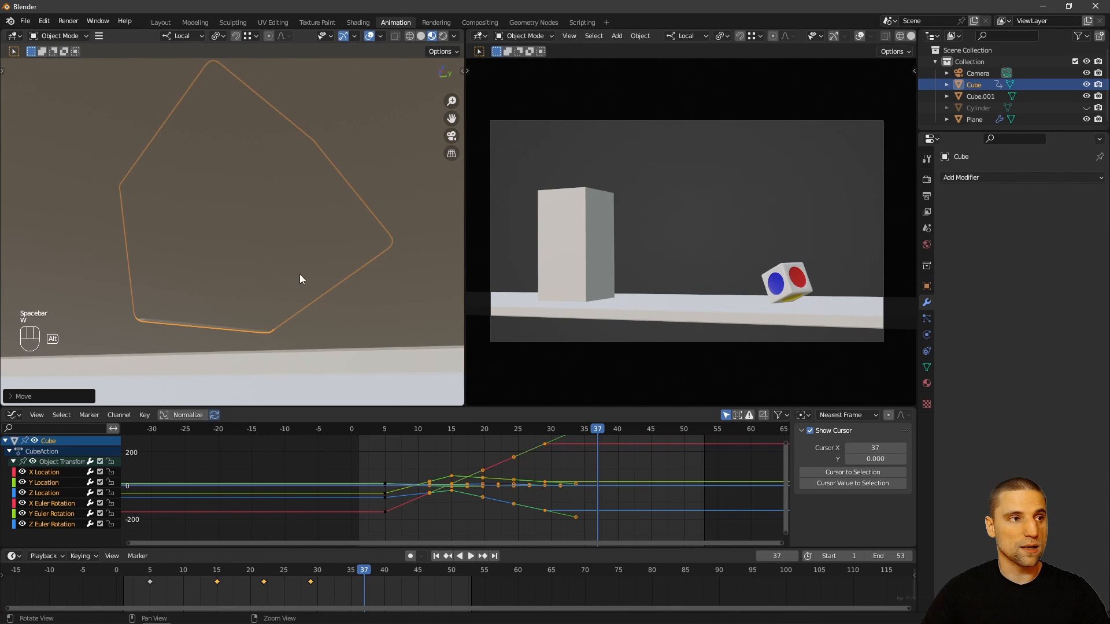
# Step: Insert a Location & Rotation keyframe for the cube's second landing pose at frame 37
pyautogui.scroll(-4, 290, 254)
pyautogui.press('i')
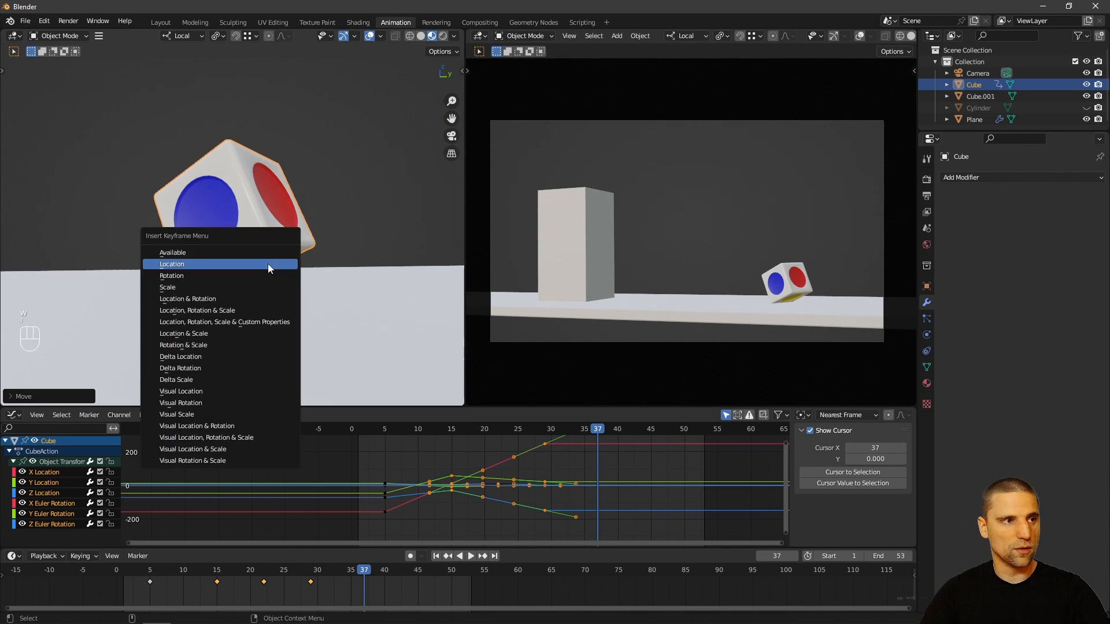
pyautogui.click(230, 297)
# Step: Set the handle type of the cube's frame 37 keyframes to Vector in the Graph Editor
pyautogui.click(627, 518)
pyautogui.press('Home')
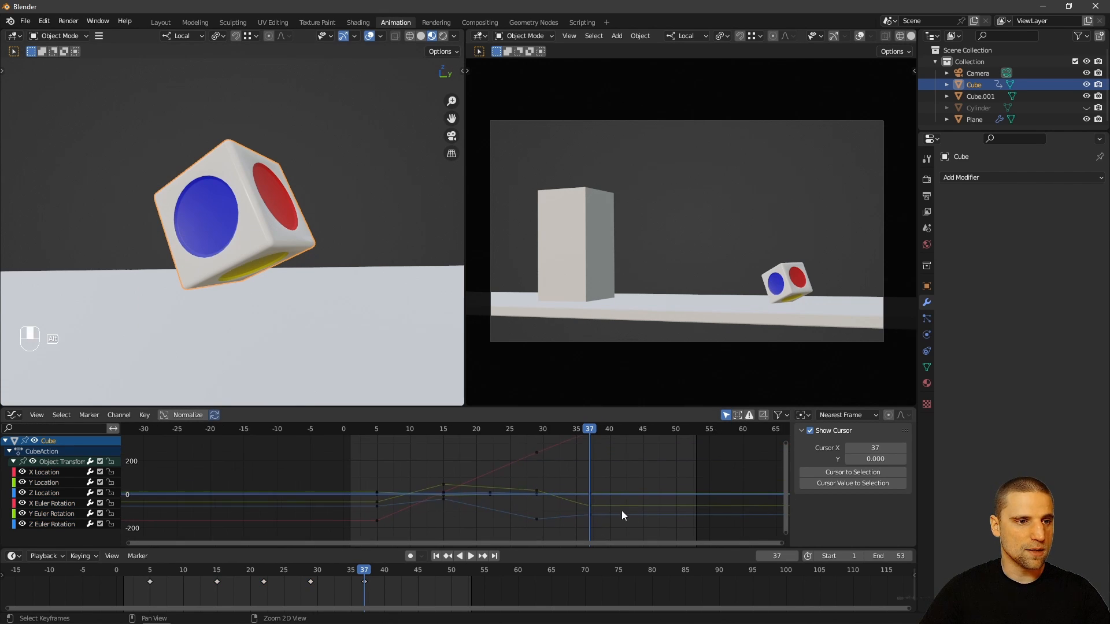
pyautogui.moveTo(668, 521); pyautogui.dragTo(517, 431)
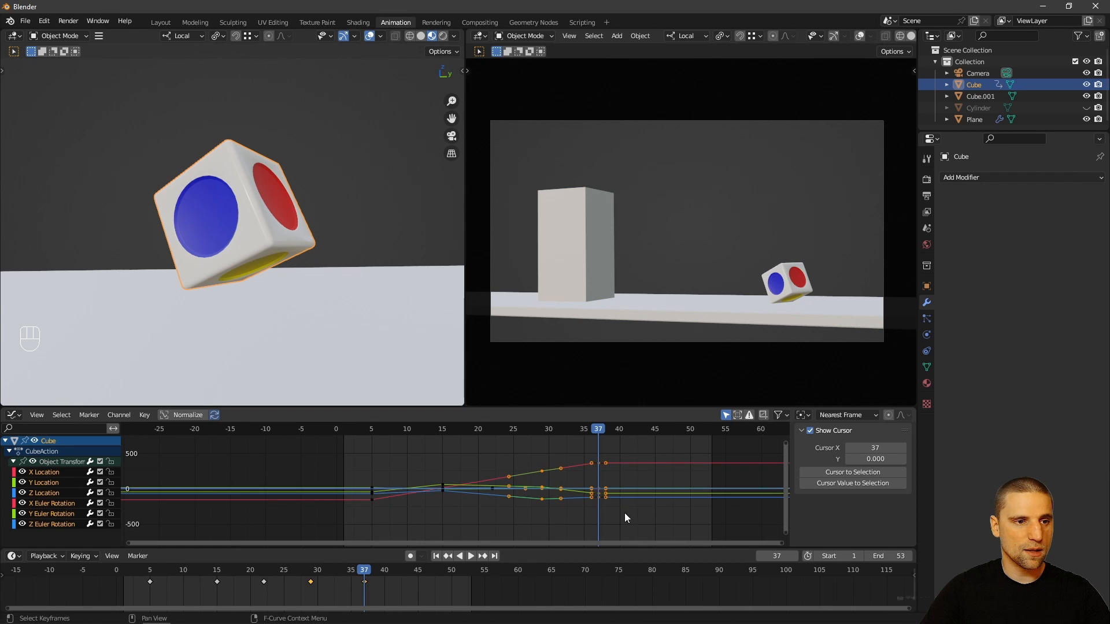
pyautogui.press('v')
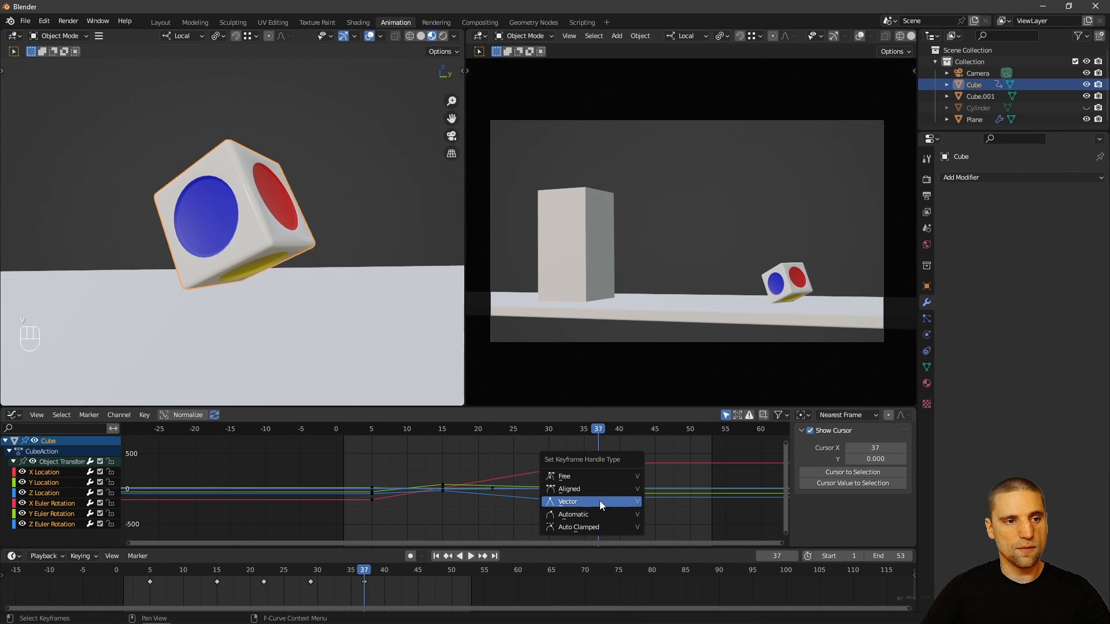
pyautogui.click(599, 502)
# Step: Play the animation with the second landing in the maximized camera view and return to the normal layout
pyautogui.keyDown('alt'); pyautogui.moveTo(303, 234); pyautogui.dragTo(546, 276); pyautogui.keyUp('alt')
pyautogui.hotkey('ctrl', 'alt', 'space')
pyautogui.press('space')
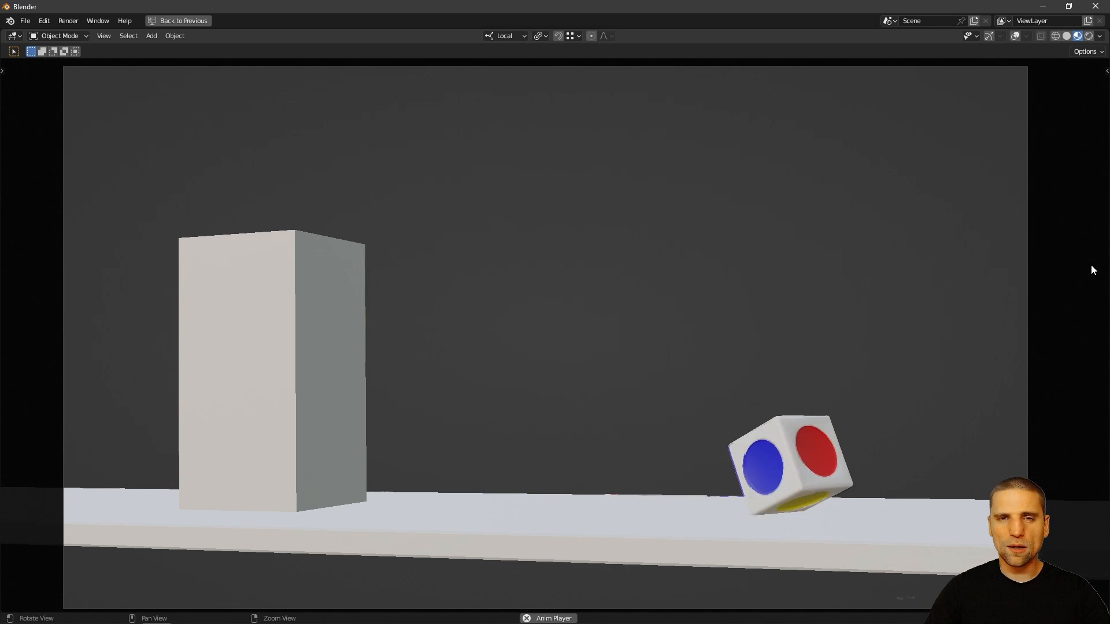
pyautogui.hotkey('alt', 'q')
# Step: At frame 33, switch to Global orientation and raise the cube off the ground along the Z axis
pyautogui.moveTo(347, 583); pyautogui.dragTo(338, 575)
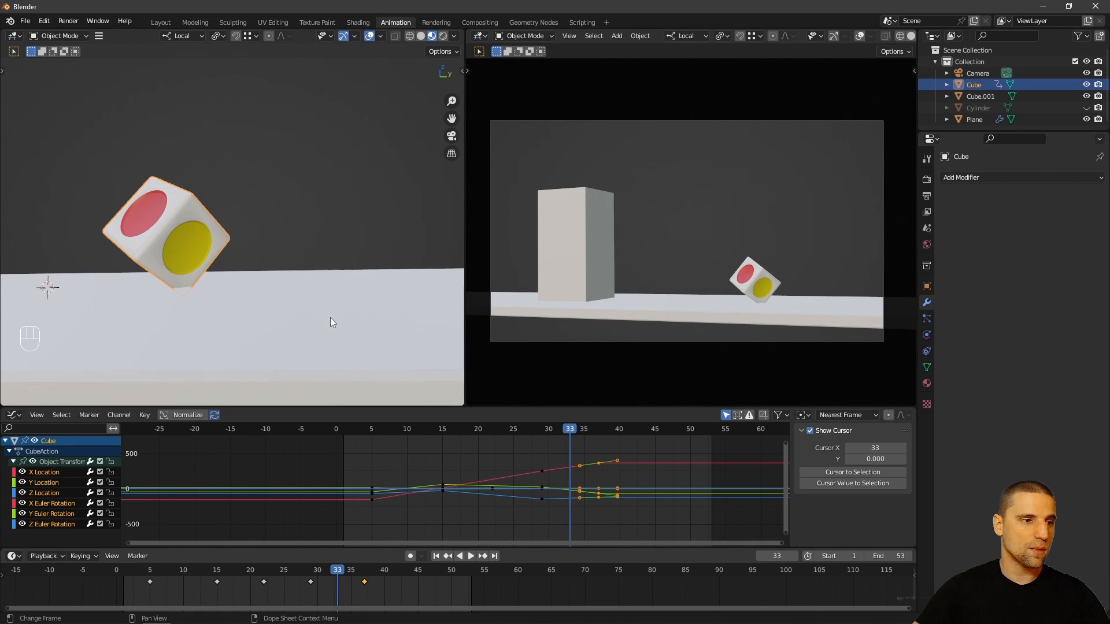
pyautogui.moveTo(316, 575)
pyautogui.mouseDown()
pyautogui.moveTo(300, 578)
pyautogui.moveTo(335, 577)
pyautogui.mouseUp()
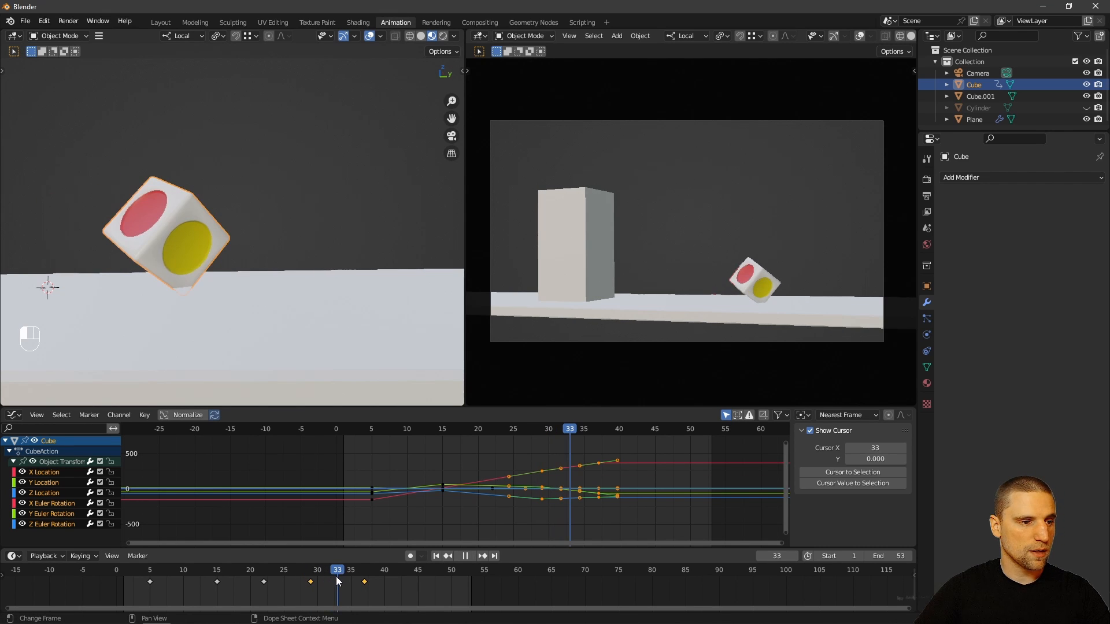
pyautogui.press('space')
pyautogui.click(183, 36)
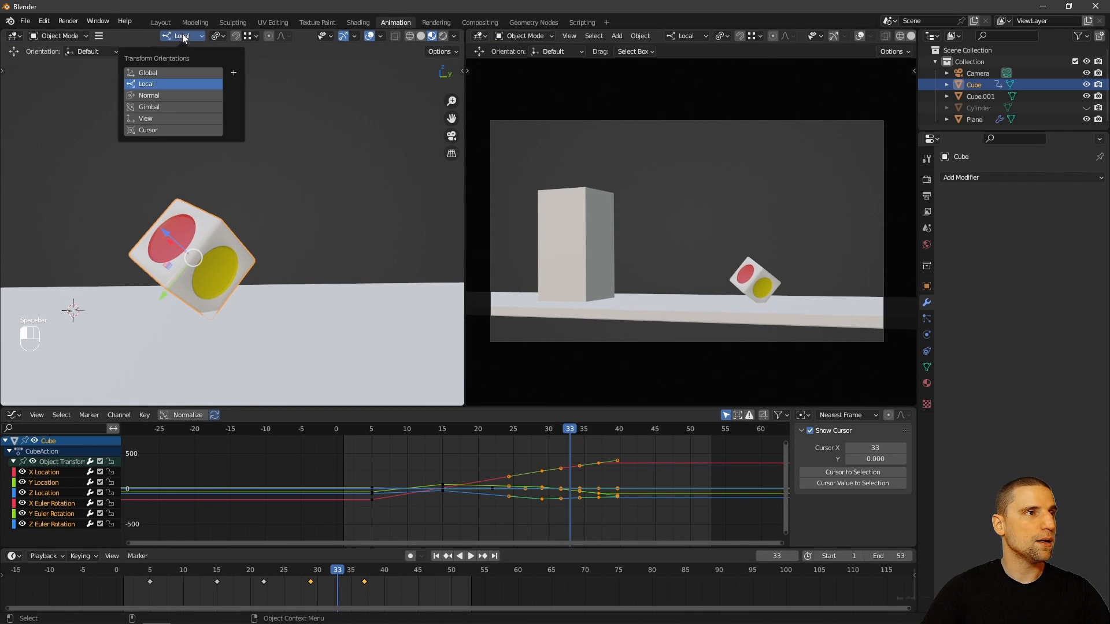
pyautogui.click(162, 74)
pyautogui.moveTo(192, 211); pyautogui.dragTo(190, 158)
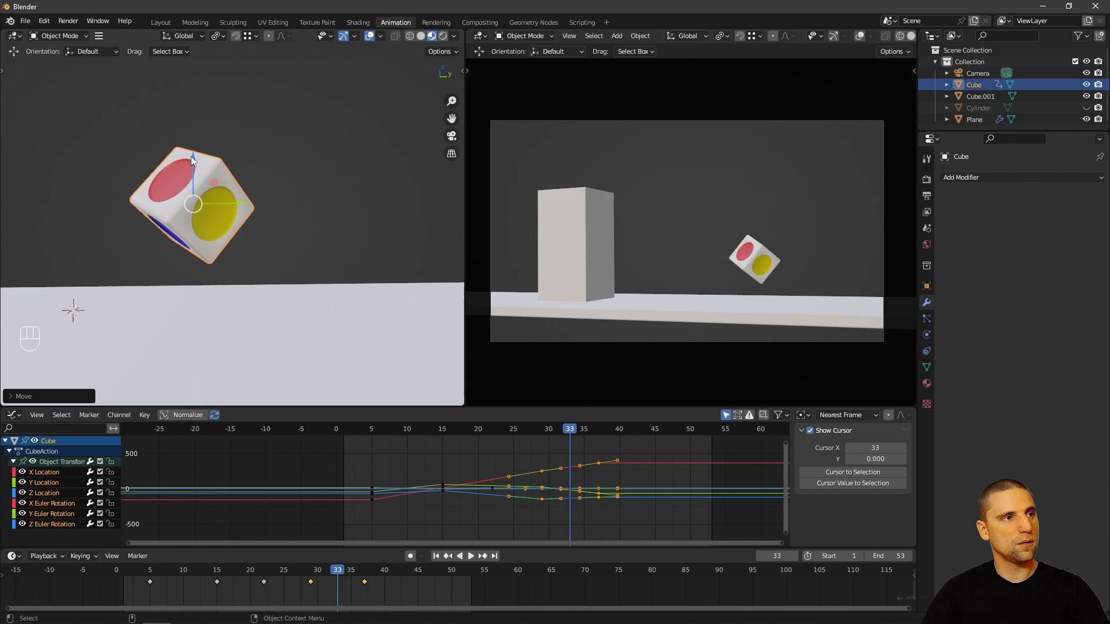
# Step: Insert a Location keyframe for the raised cube at frame 33 and play the animation in the maximized camera view
pyautogui.press('i')
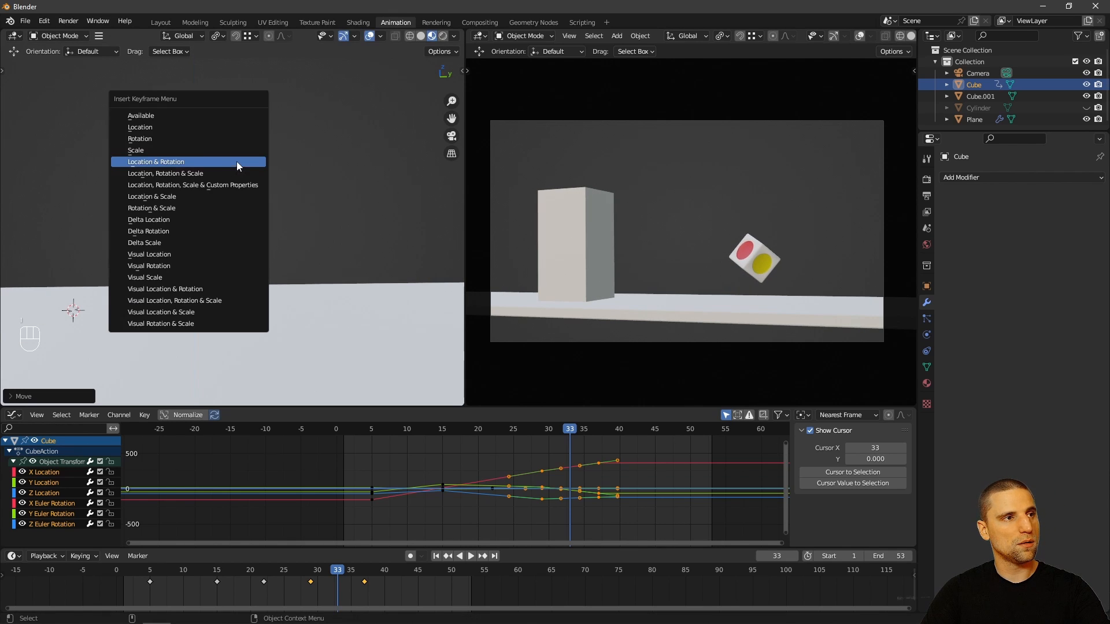
pyautogui.click(165, 126)
pyautogui.hotkey('ctrl', 'alt', 'space')
pyautogui.press('space')
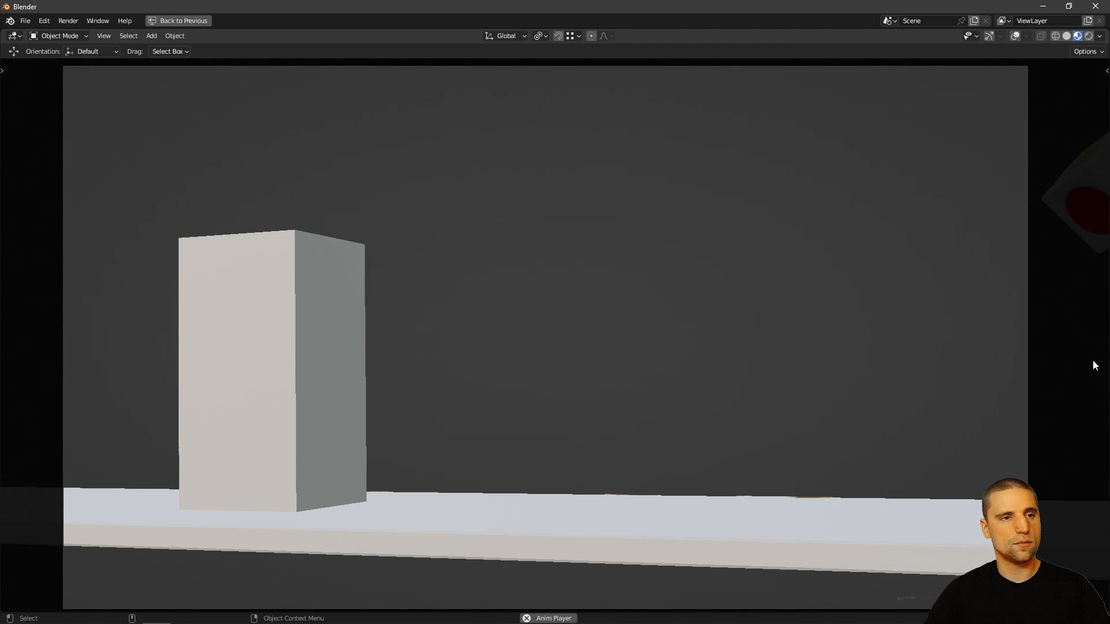
pyautogui.hotkey('ctrl', 'alt', 'space')
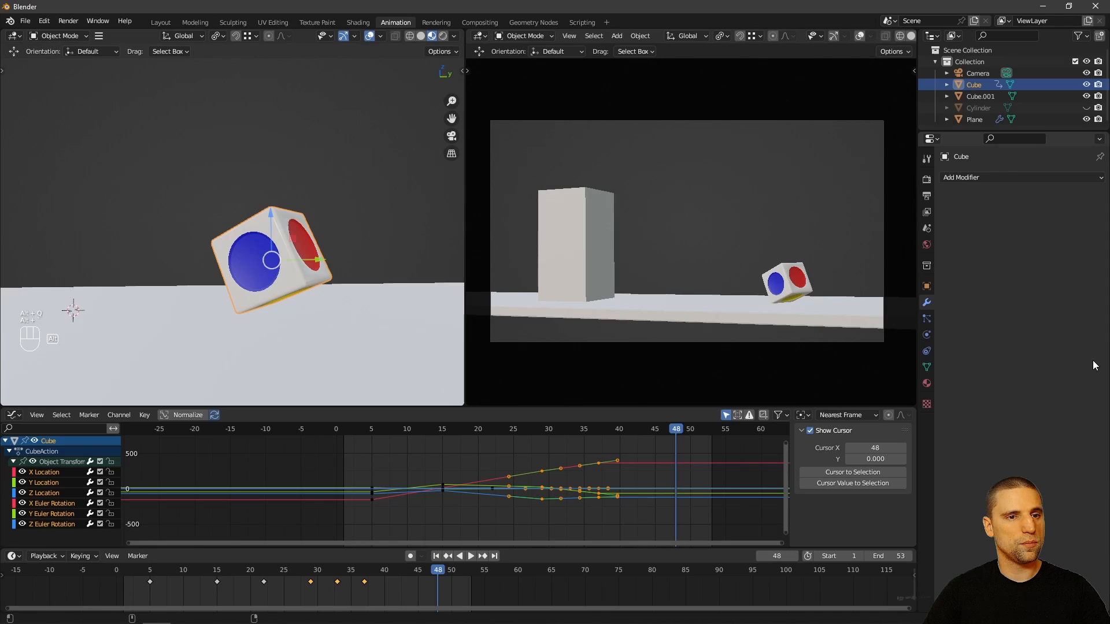
# Step: Compare the cube's ground contacts at frames 29 and 37 with its raised pose at frame 33
pyautogui.click(363, 575)
pyautogui.press('space')
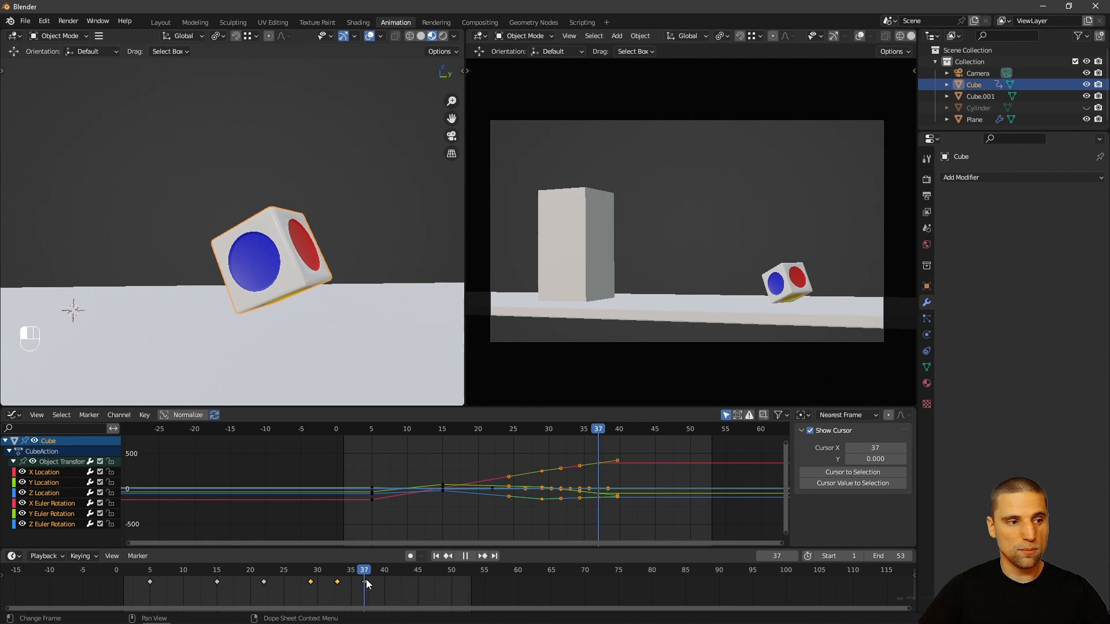
pyautogui.press('space')
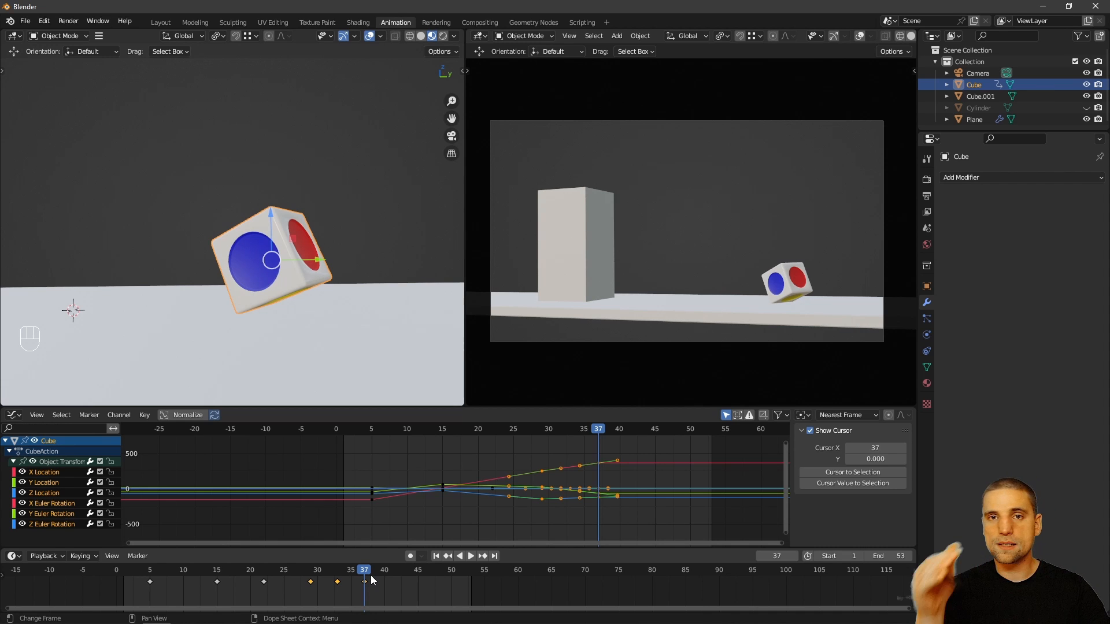
pyautogui.click(311, 571)
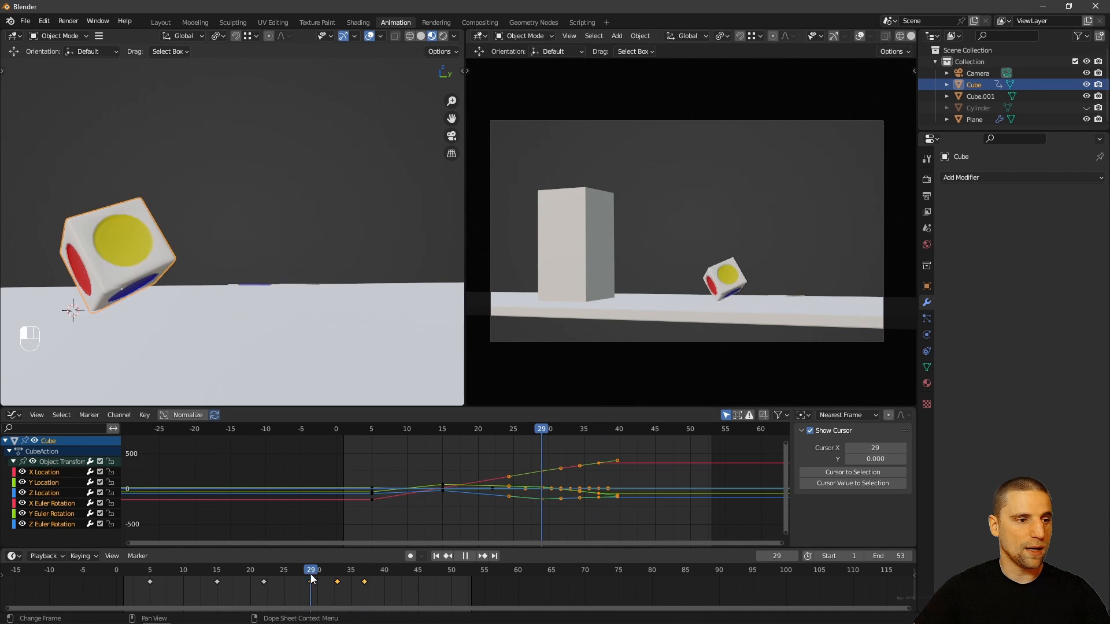
pyautogui.click(363, 570)
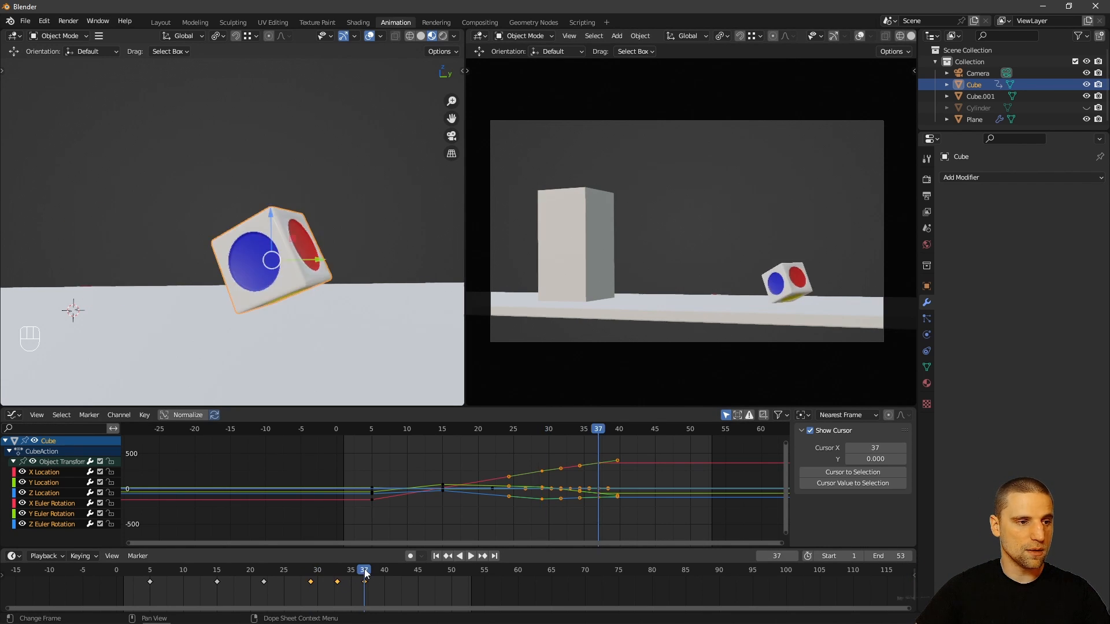
pyautogui.click(338, 572)
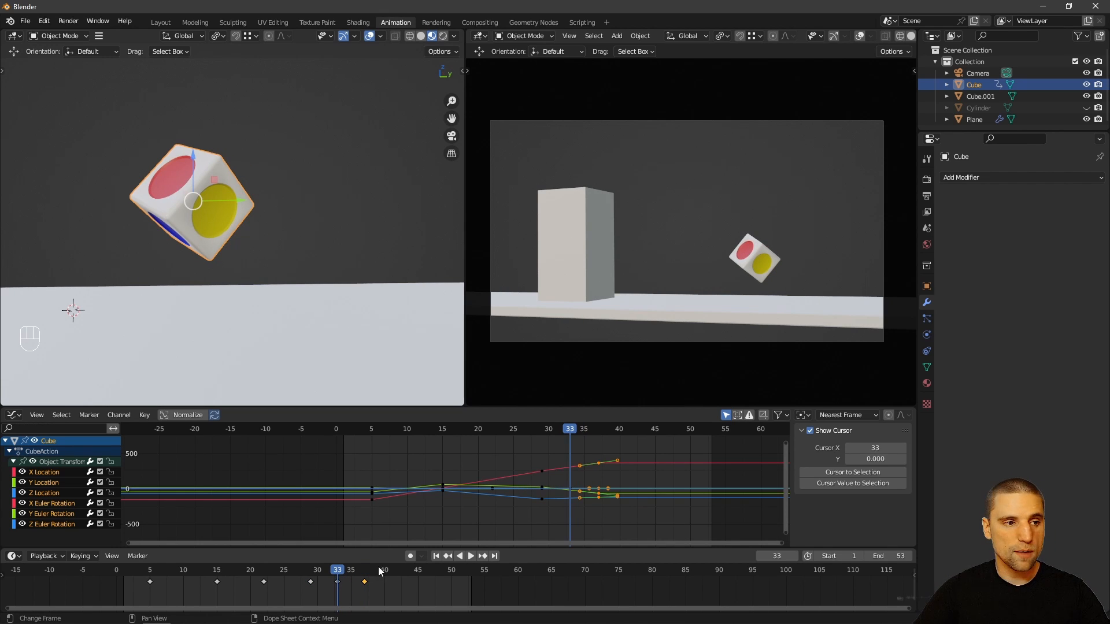
# Step: At frame 43, move the cube farther along the ground away from the box
pyautogui.press('space')
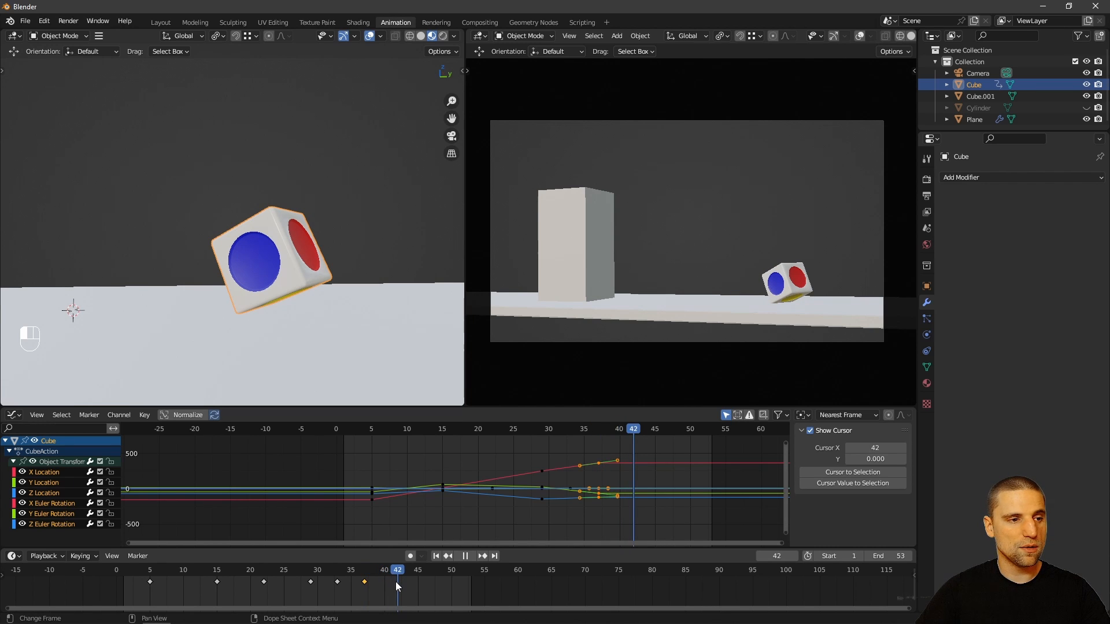
pyautogui.press('space')
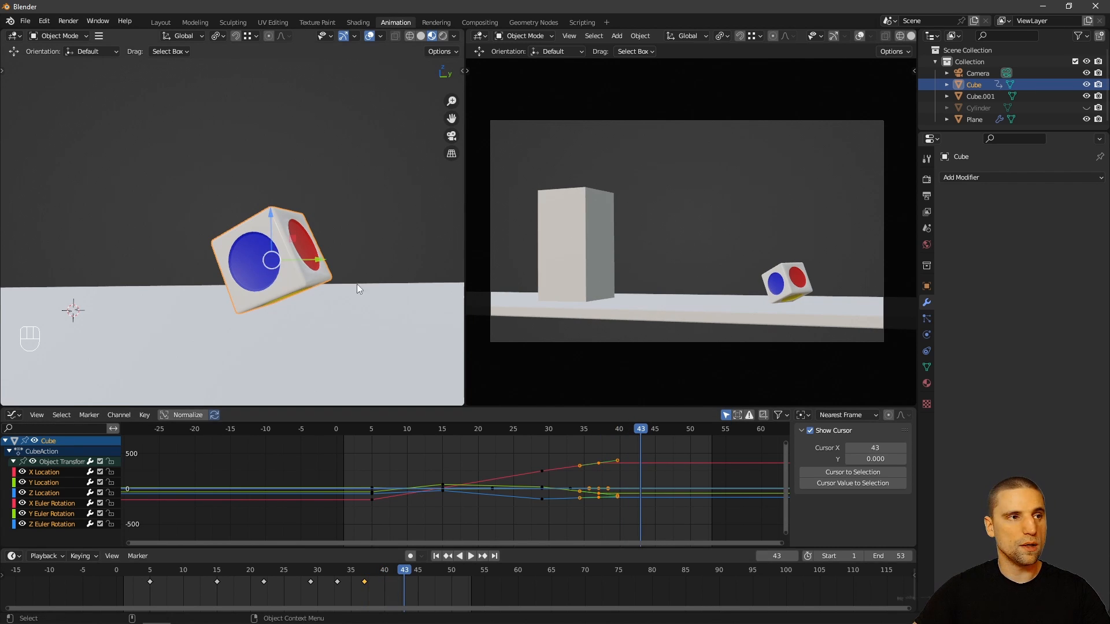
pyautogui.keyDown('alt'); pyautogui.moveTo(356, 283); pyautogui.dragTo(269, 309); pyautogui.keyUp('alt')
# Step: Rotate the cube in Local orientation into a new tilted landing pose at frame 43, undoing the last adjustment
pyautogui.hotkey('shift', 'space')
pyautogui.press('r')
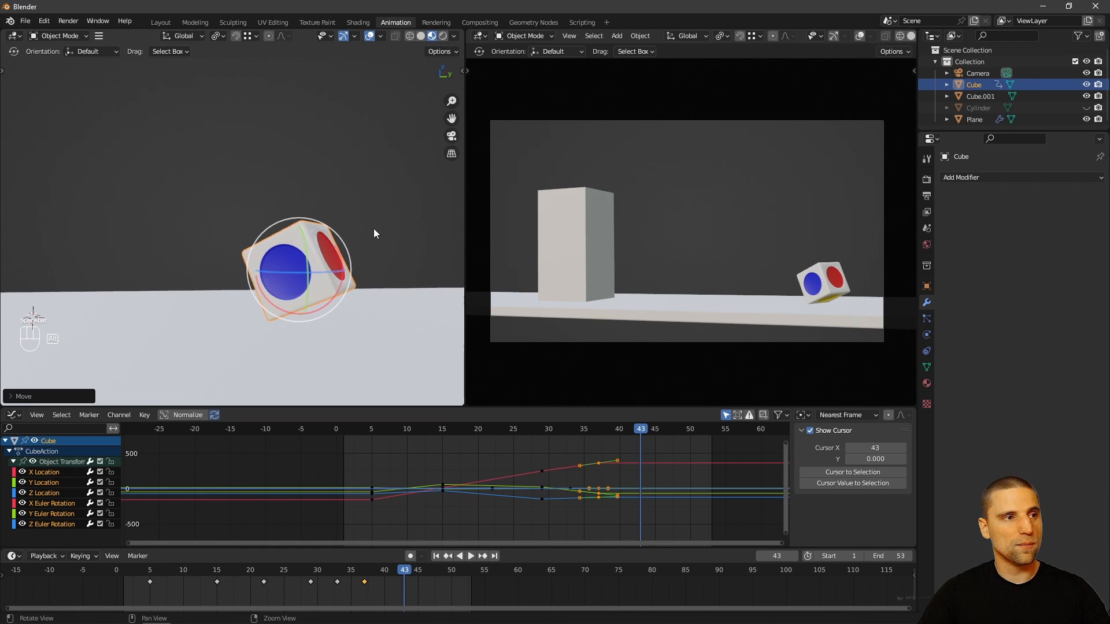
pyautogui.click(185, 36)
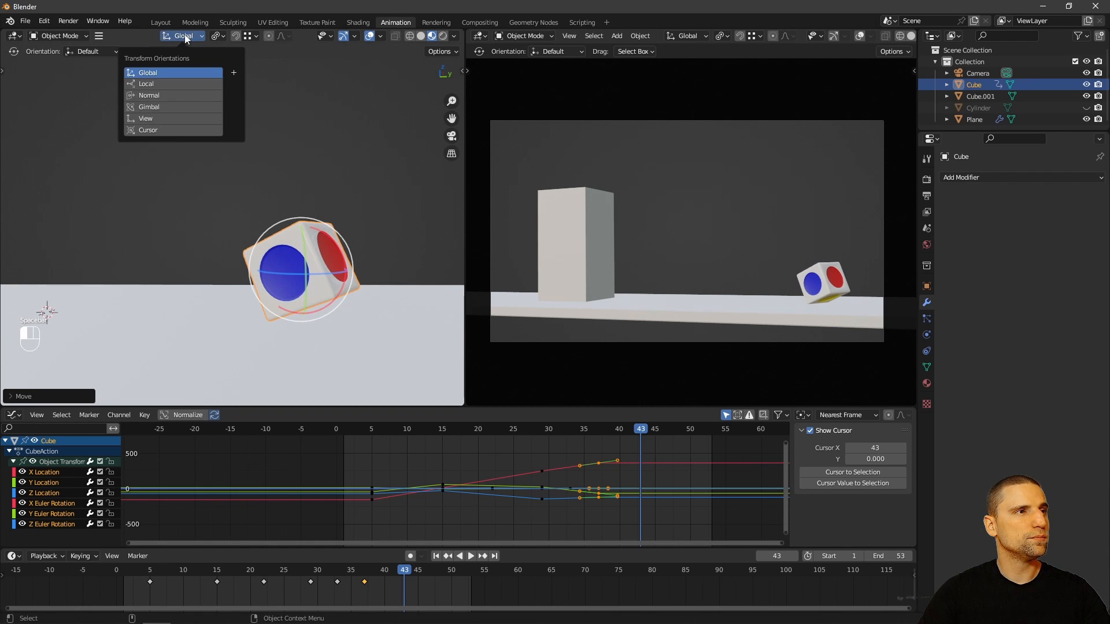
pyautogui.click(156, 87)
pyautogui.moveTo(326, 238); pyautogui.dragTo(333, 302)
pyautogui.keyDown('alt'); pyautogui.moveTo(333, 301); pyautogui.dragTo(317, 268); pyautogui.keyUp('alt')
pyautogui.scroll(5, 317, 248)
pyautogui.hotkey('ctrl', 'z')
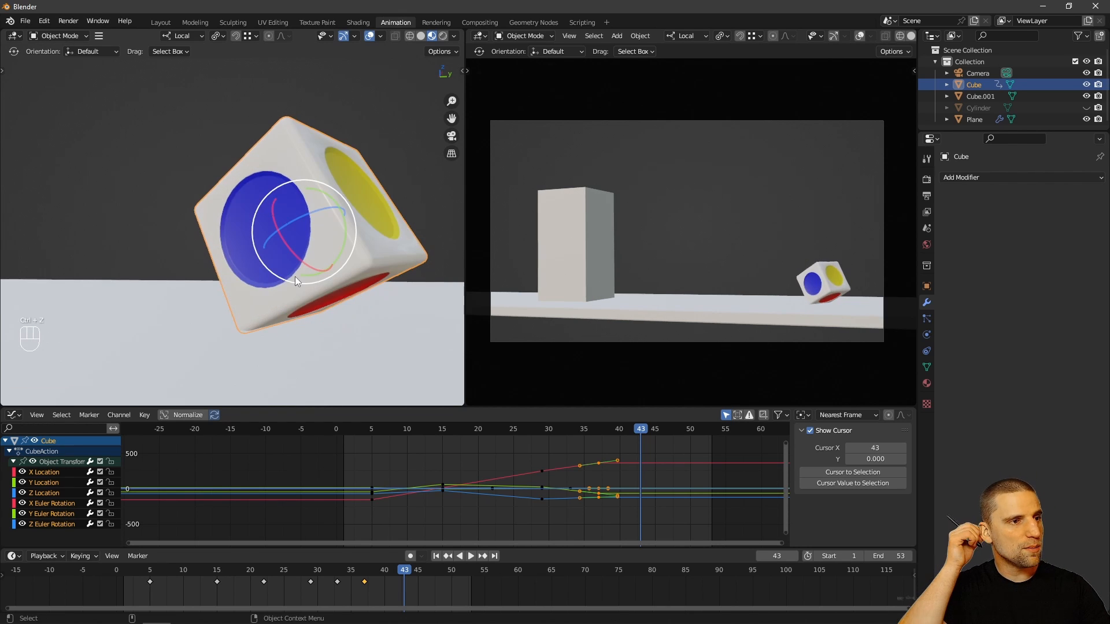
# Step: Fine-tune the tilted cube's contact with the ground and insert a Location & Rotation keyframe at frame 43
pyautogui.press('space')
pyautogui.keyDown('alt'); pyautogui.moveTo(251, 247); pyautogui.dragTo(301, 269); pyautogui.keyUp('alt')
pyautogui.moveTo(311, 220); pyautogui.dragTo(345, 242)
pyautogui.press('space')
pyautogui.press('r')
pyautogui.press('space')
pyautogui.press('g')
pyautogui.press('i')
pyautogui.click(294, 277)
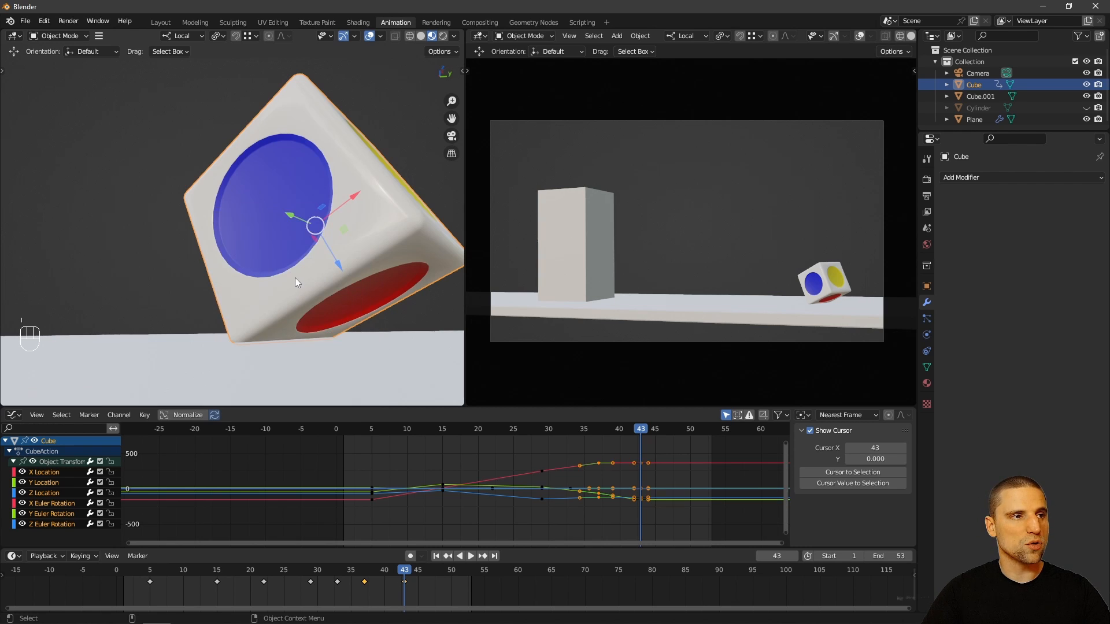
# Step: Set the handle type of the cube's frame 43 keyframes to Vector
pyautogui.press('w')
pyautogui.scroll(-5, 324, 277)
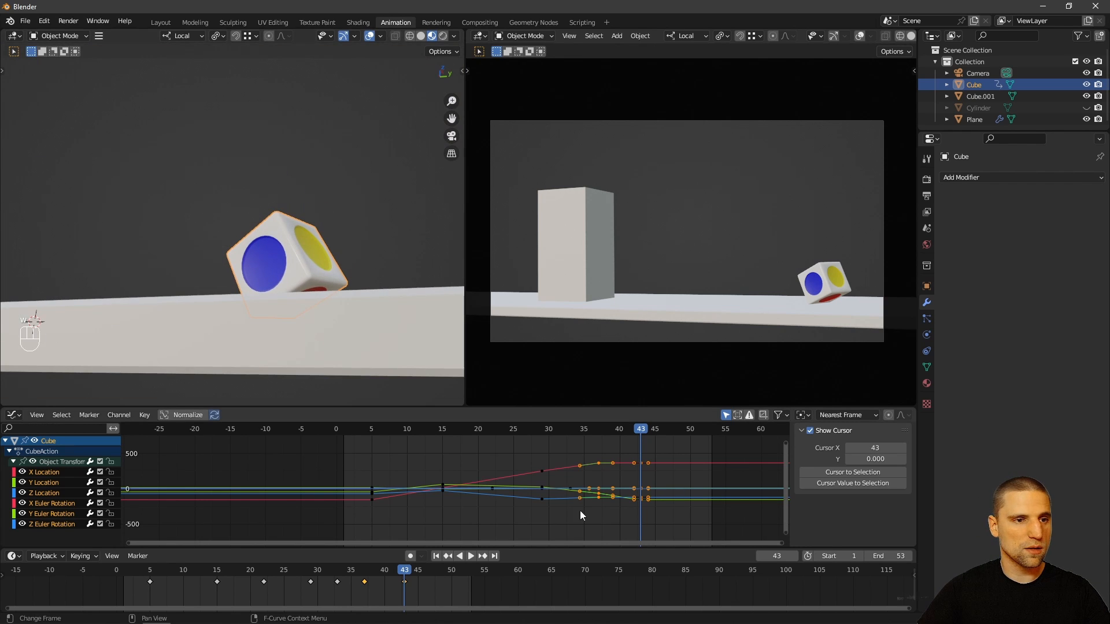
pyautogui.click(399, 582)
pyautogui.press('v')
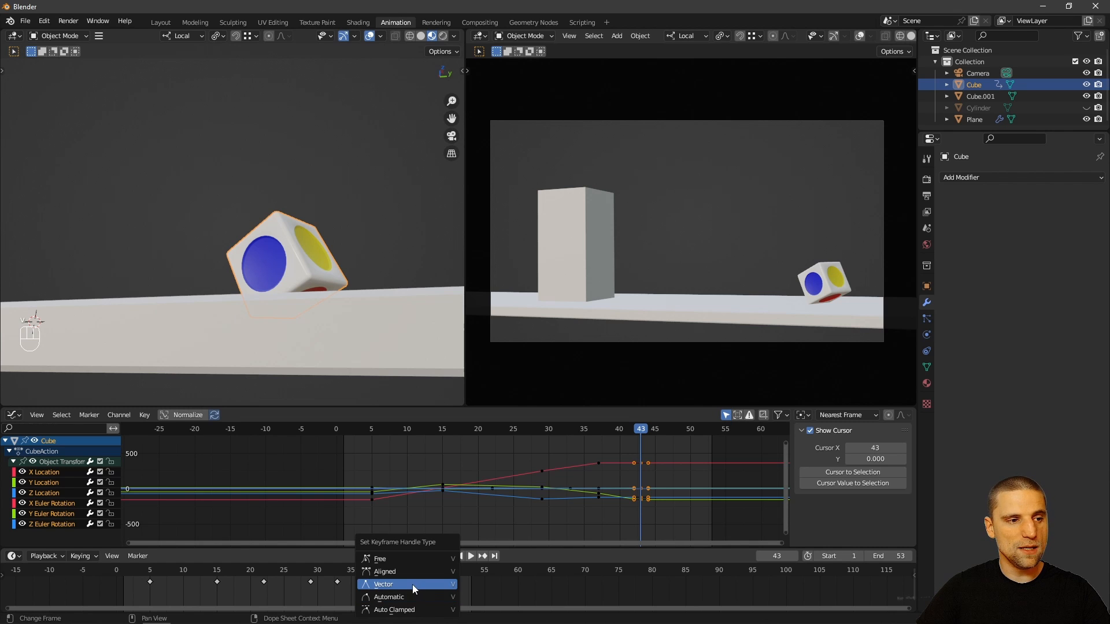
pyautogui.click(415, 584)
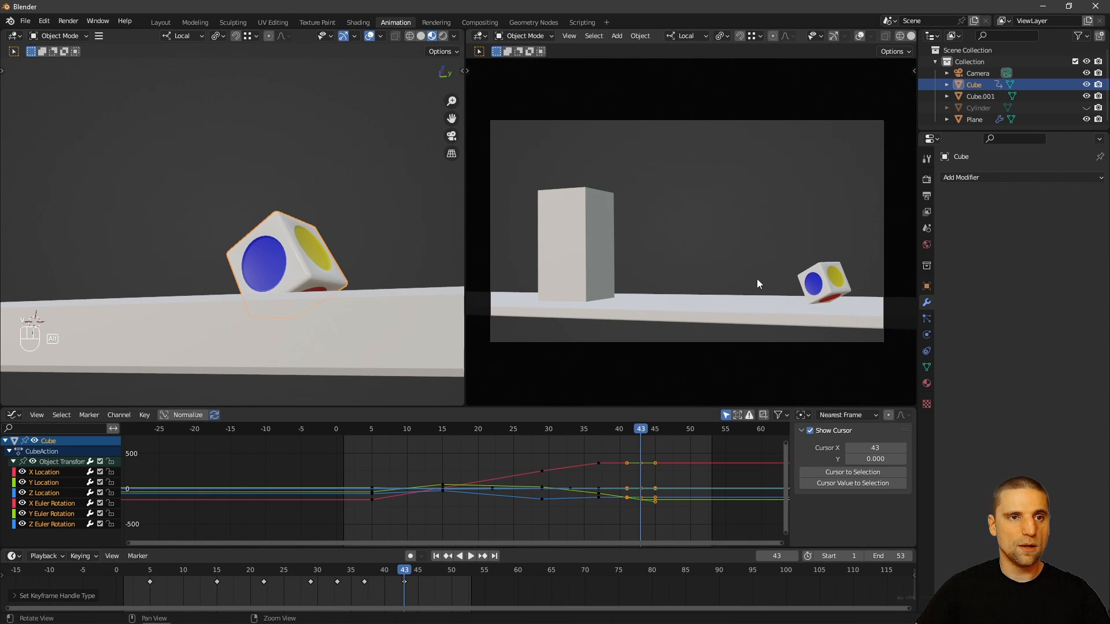
# Step: Play the animation with the third landing in the maximized camera view and return to the normal layout
pyautogui.hotkey('ctrl', 'space')
pyautogui.press('space')
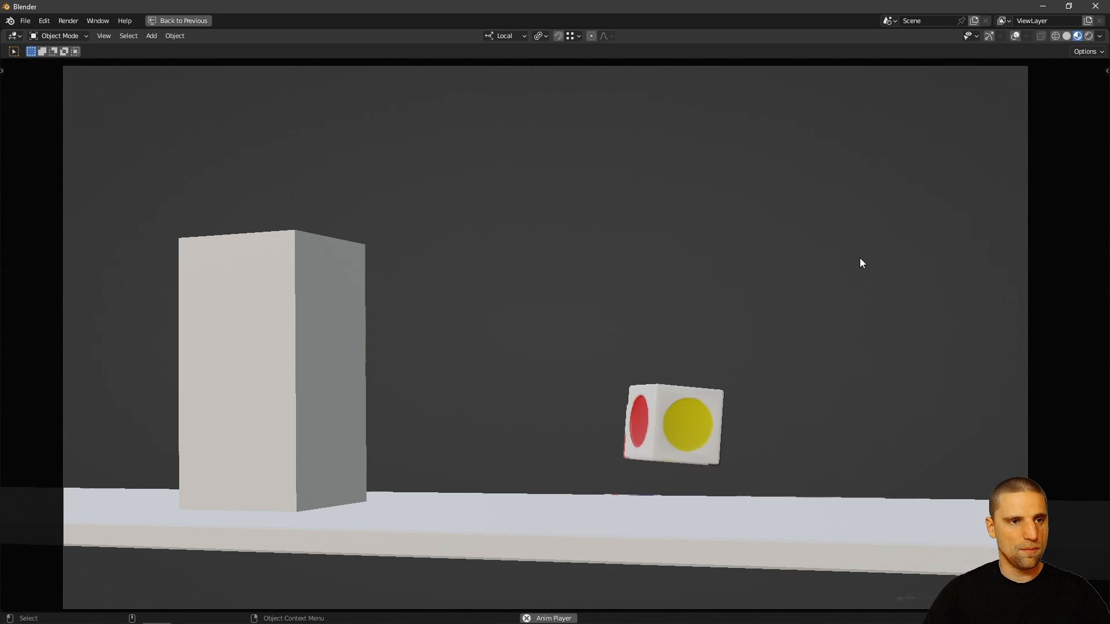
pyautogui.press('space')
pyautogui.hotkey('ctrl', 'space')
# Step: At frame 40, raise the cube slightly along the global Z axis and insert a Location keyframe
pyautogui.moveTo(376, 579)
pyautogui.mouseDown()
pyautogui.moveTo(363, 581)
pyautogui.moveTo(400, 586)
pyautogui.moveTo(387, 584)
pyautogui.mouseUp()
pyautogui.scroll(2, 255, 249)
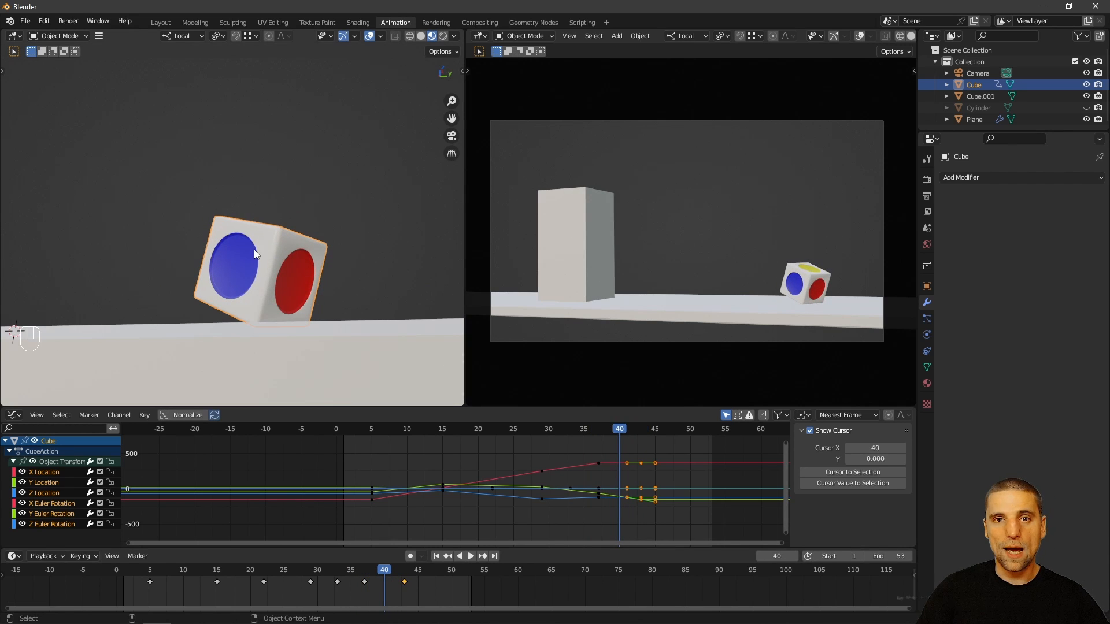
pyautogui.press('space')
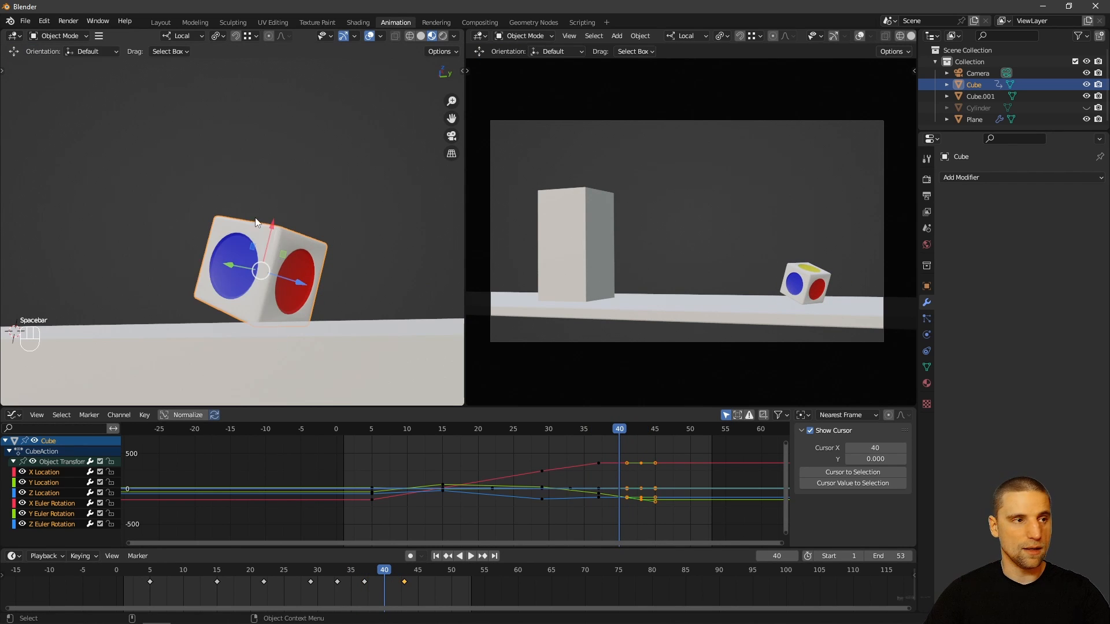
pyautogui.click(184, 36)
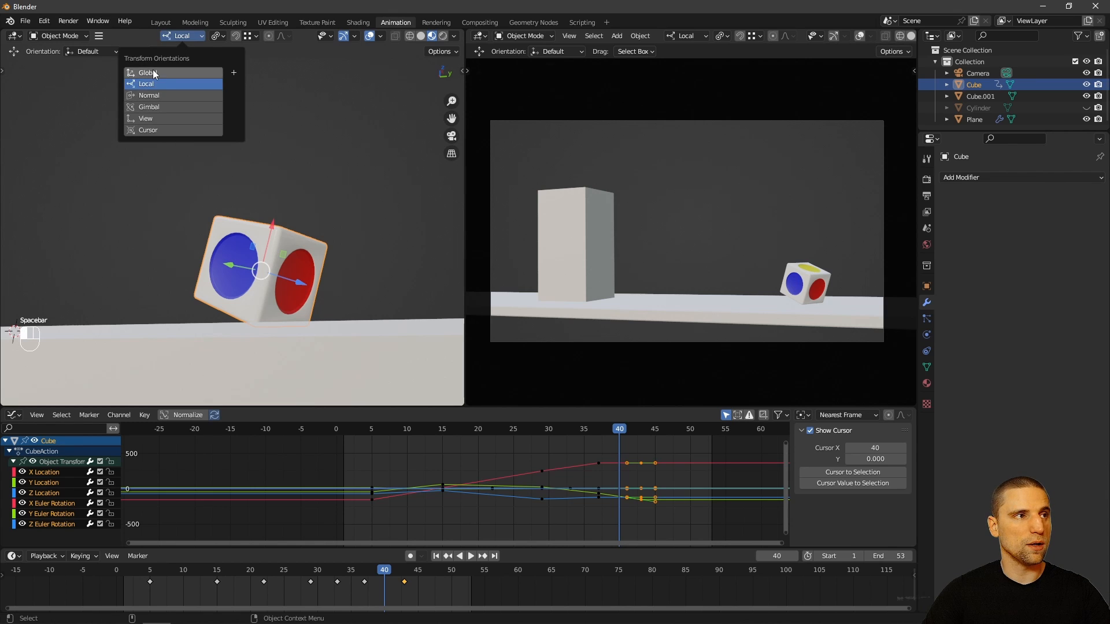
pyautogui.click(151, 73)
pyautogui.moveTo(259, 227); pyautogui.dragTo(263, 212)
pyautogui.press('i')
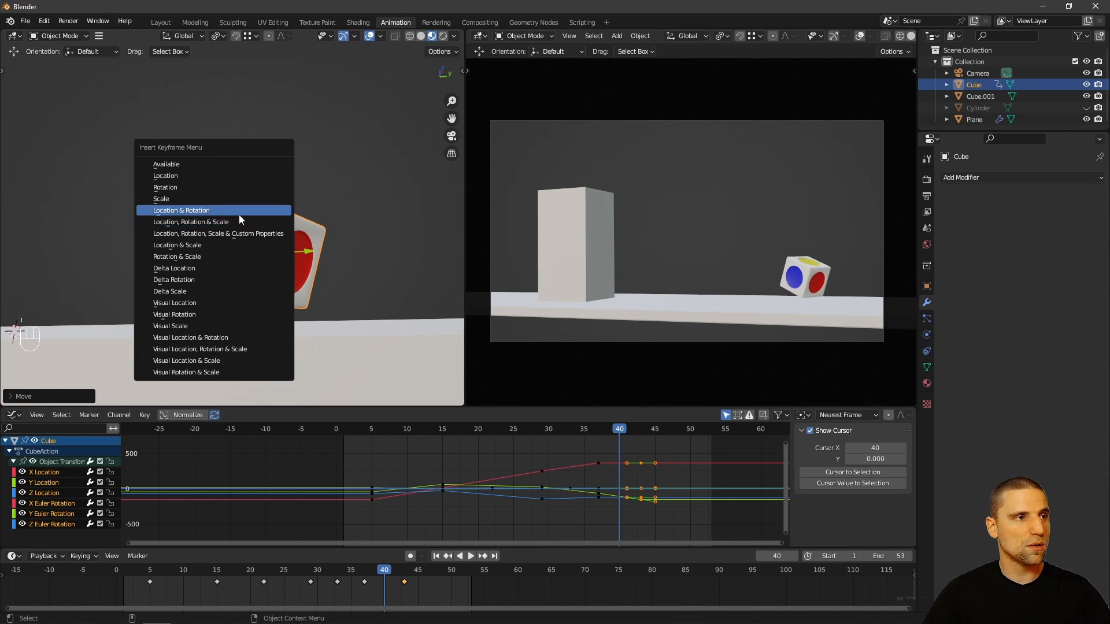
pyautogui.click(191, 176)
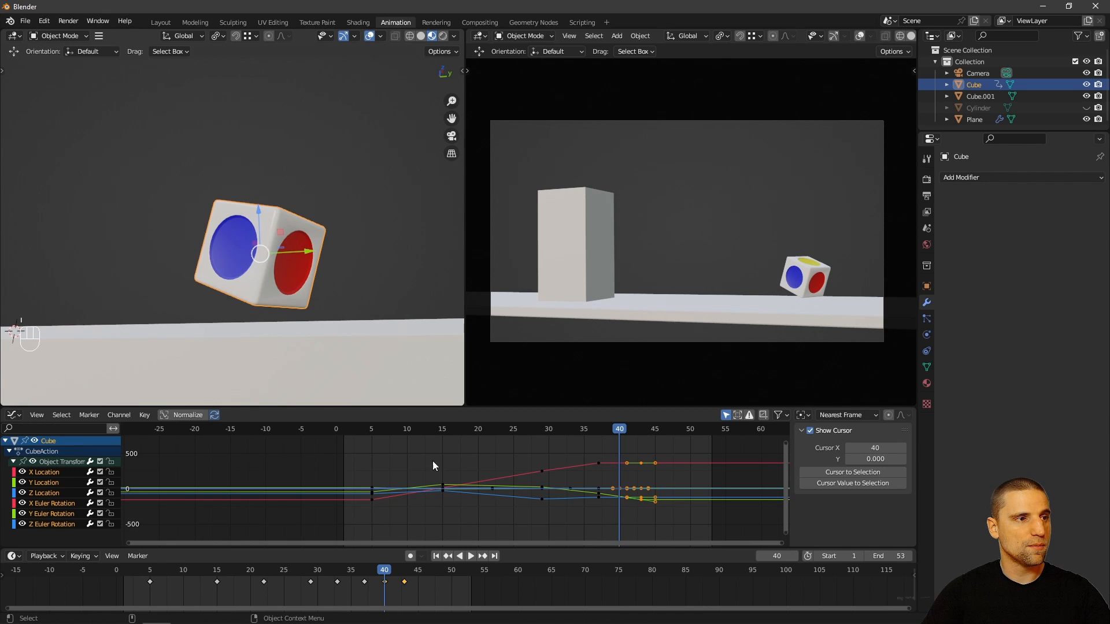
# Step: At frame 47, rotate the cube in Local orientation until its base is parallel to the ground
pyautogui.moveTo(372, 574); pyautogui.dragTo(420, 581)
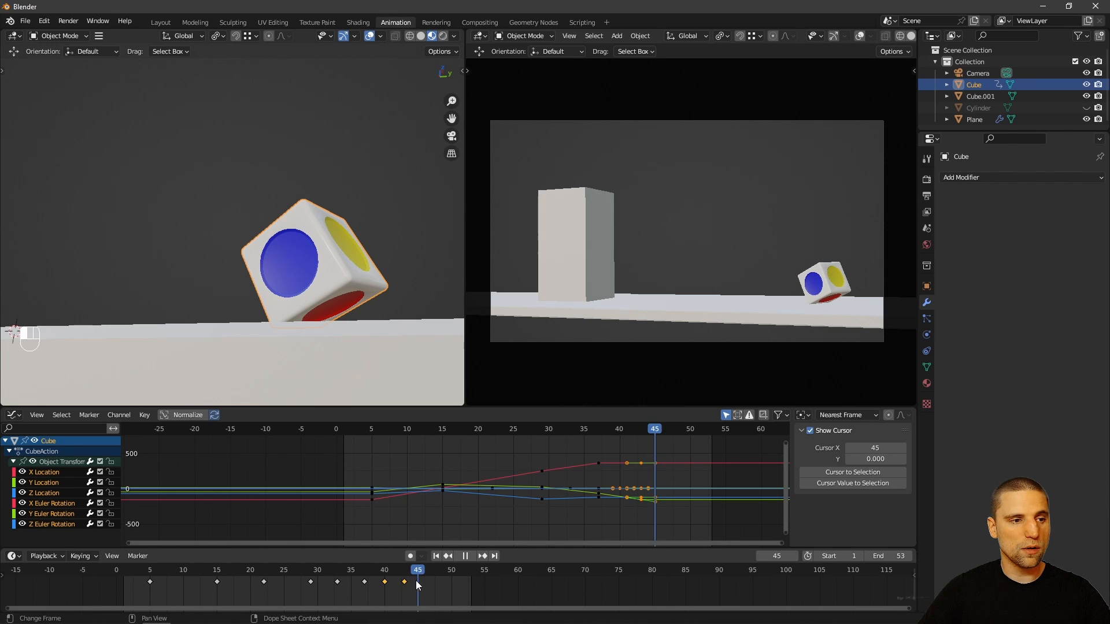
pyautogui.hotkey('shift', 'space')
pyautogui.press('r')
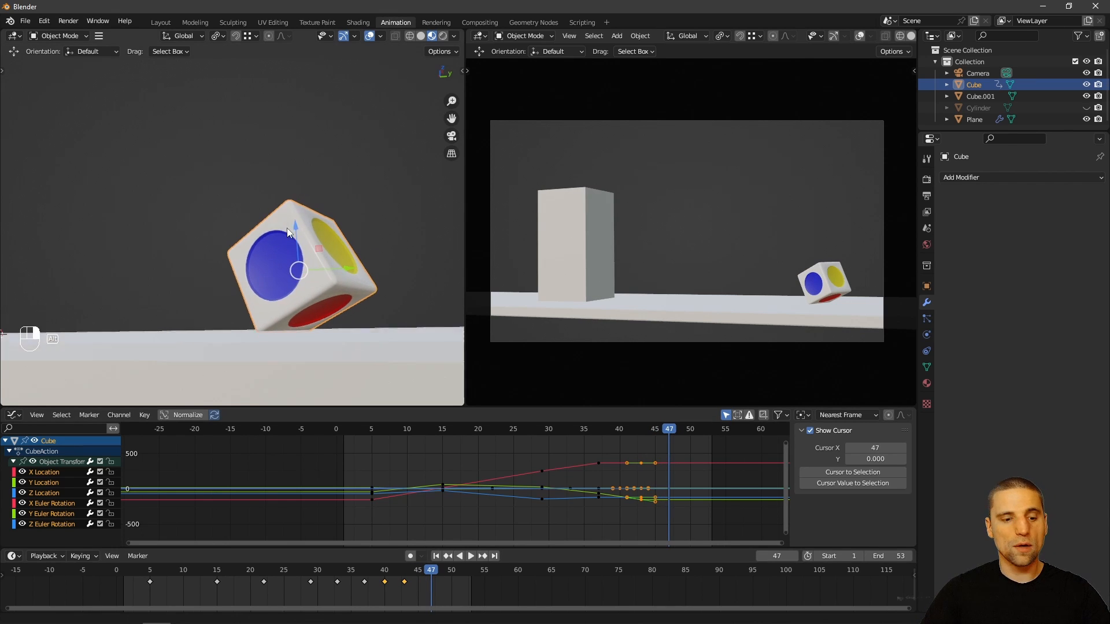
pyautogui.press('space')
pyautogui.moveTo(285, 240)
pyautogui.mouseDown()
pyautogui.moveTo(336, 219)
pyautogui.moveTo(292, 227)
pyautogui.mouseUp()
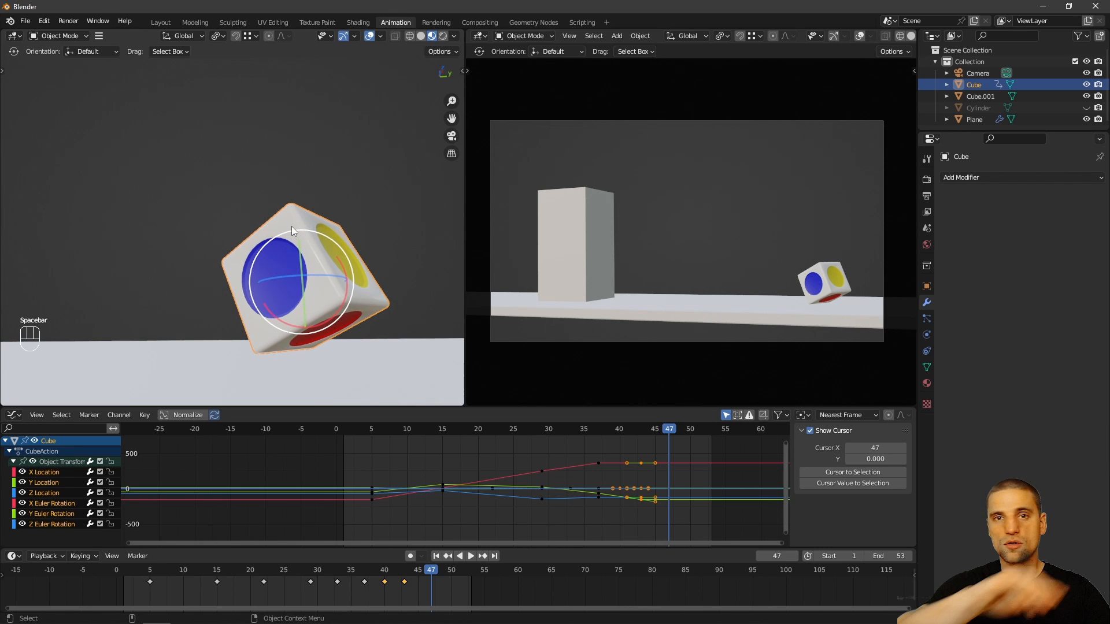
pyautogui.click(193, 36)
pyautogui.click(164, 85)
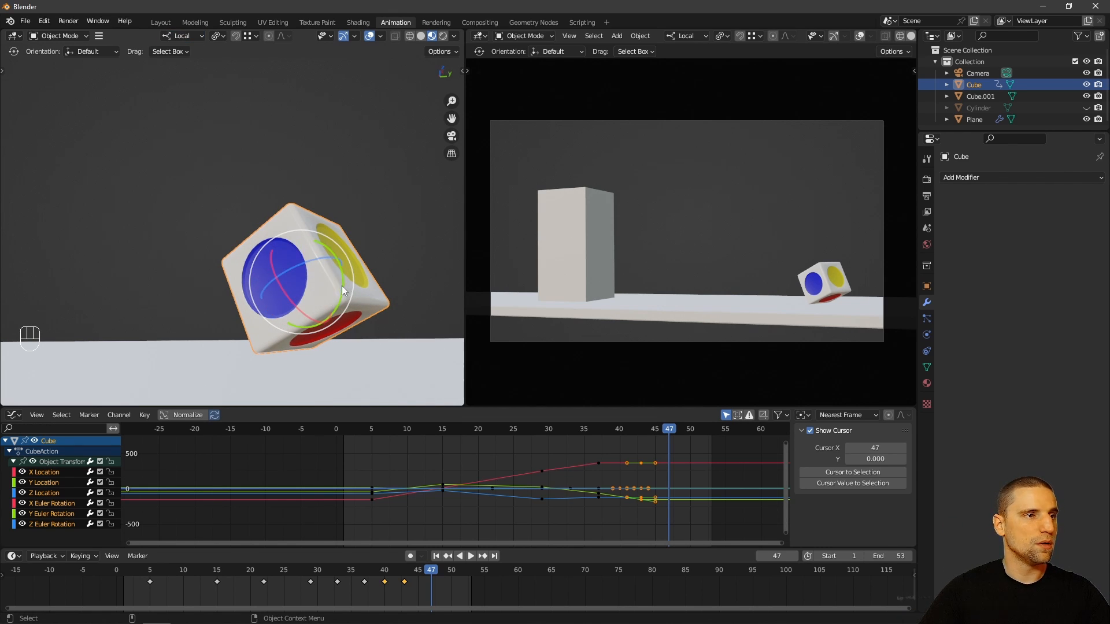
pyautogui.moveTo(342, 285); pyautogui.dragTo(390, 288)
# Step: Lower the levelled cube onto the ground and insert a Location & Rotation keyframe at frame 47
pyautogui.press('space')
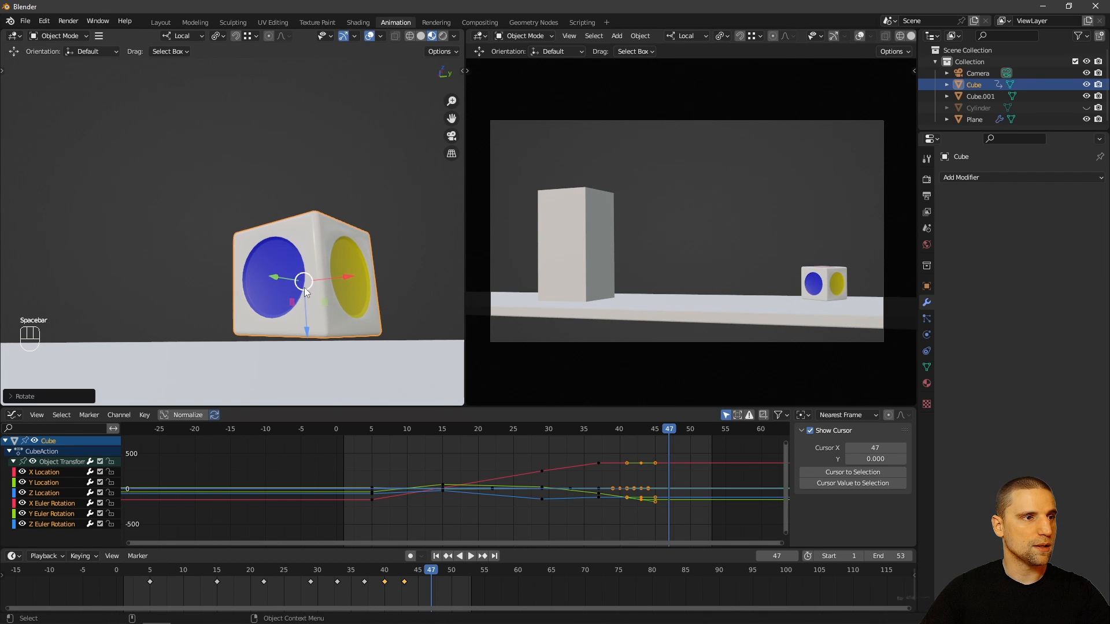
pyautogui.moveTo(307, 330); pyautogui.dragTo(312, 275)
pyautogui.press('f')
pyautogui.press('space')
pyautogui.keyDown('shift'); pyautogui.moveTo(283, 217); pyautogui.dragTo(262, 188); pyautogui.keyUp('shift')
pyautogui.press('space')
pyautogui.press('w')
pyautogui.press('i')
pyautogui.click(272, 311)
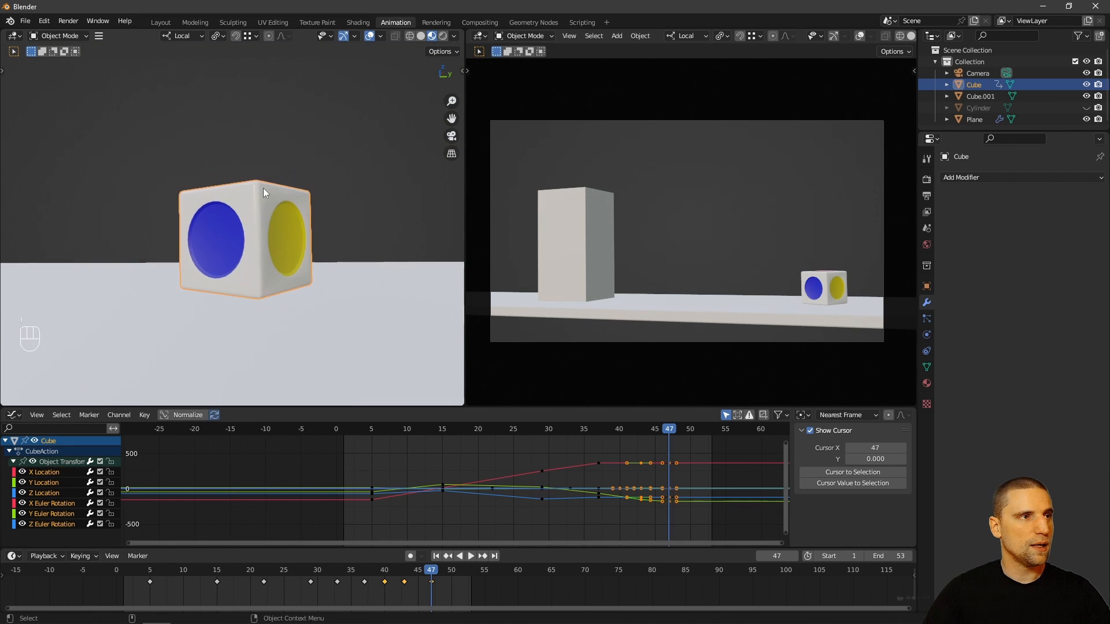
# Step: Switch to Global orientation, slide the resting cube farther from the box and update its keyframe at frame 47
pyautogui.click(182, 36)
pyautogui.click(154, 75)
pyautogui.keyDown('alt'); pyautogui.moveTo(289, 226); pyautogui.dragTo(321, 250); pyautogui.keyUp('alt')
pyautogui.press('space')
pyautogui.press('g')
pyautogui.press('i')
pyautogui.click(315, 252)
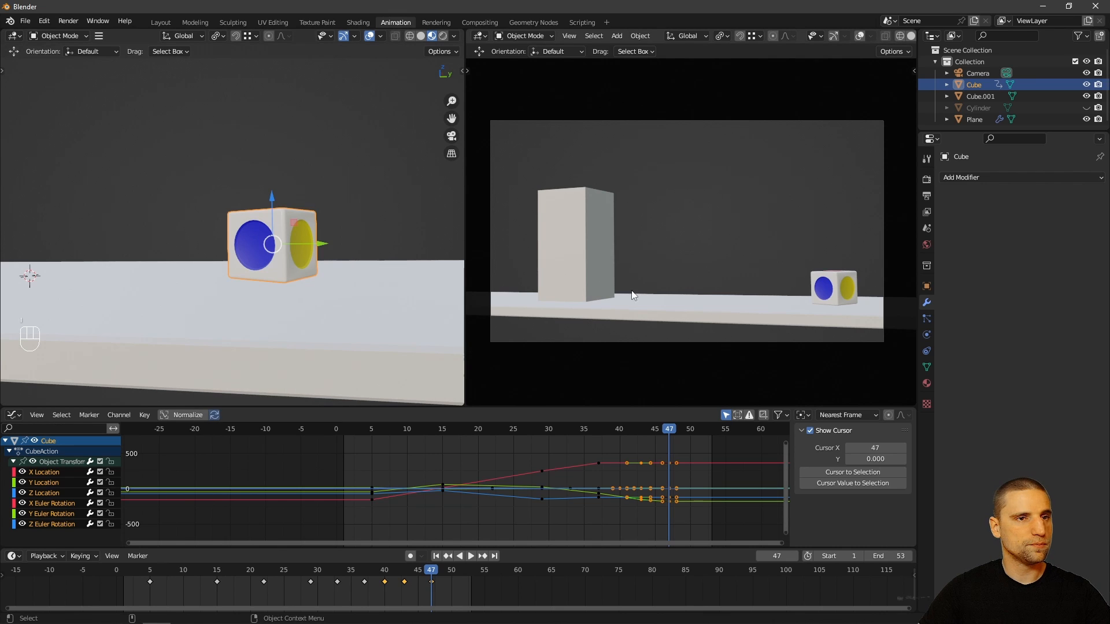
# Step: Nudge the resting cube slightly farther along the global Y axis and insert its keyframe again at frame 47
pyautogui.press('w')
pyautogui.press('space')
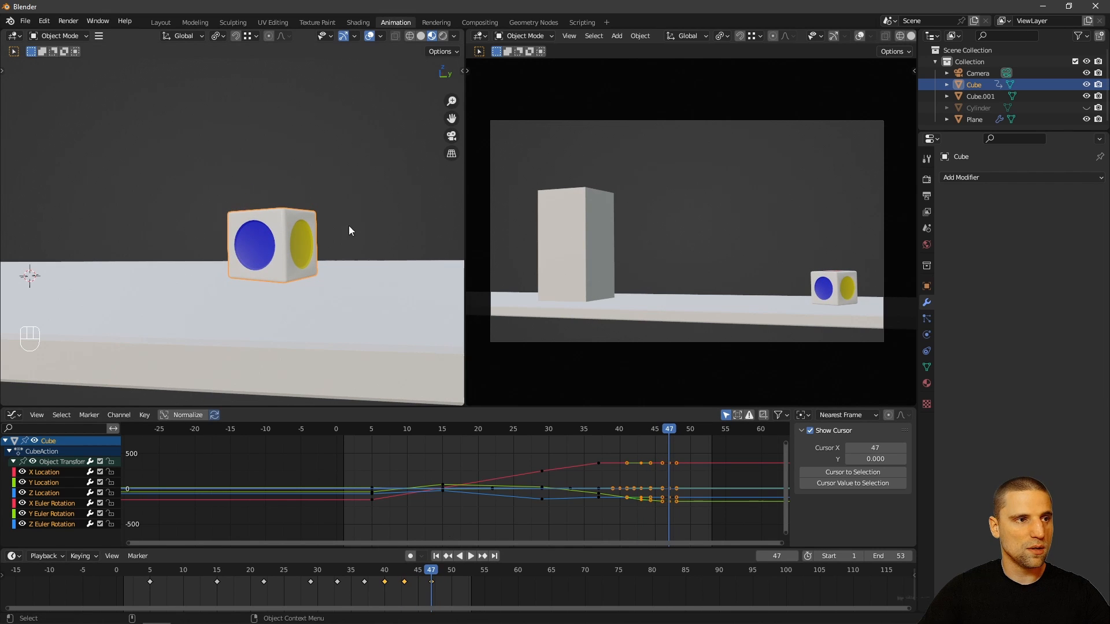
pyautogui.press('space')
pyautogui.moveTo(328, 242); pyautogui.dragTo(333, 244)
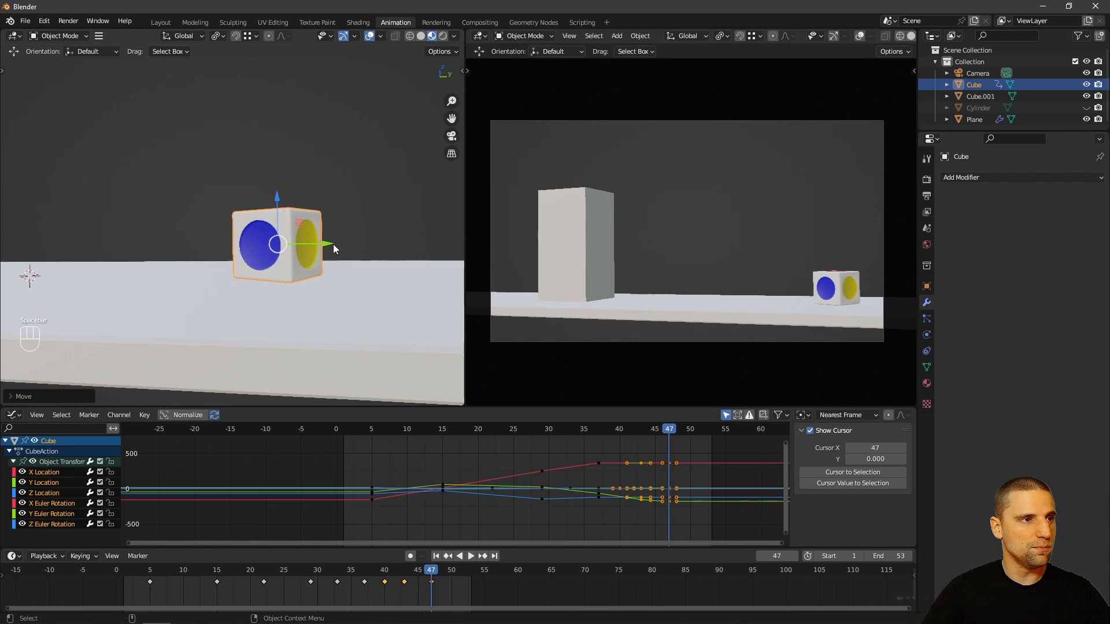
pyautogui.press('i')
pyautogui.click(331, 245)
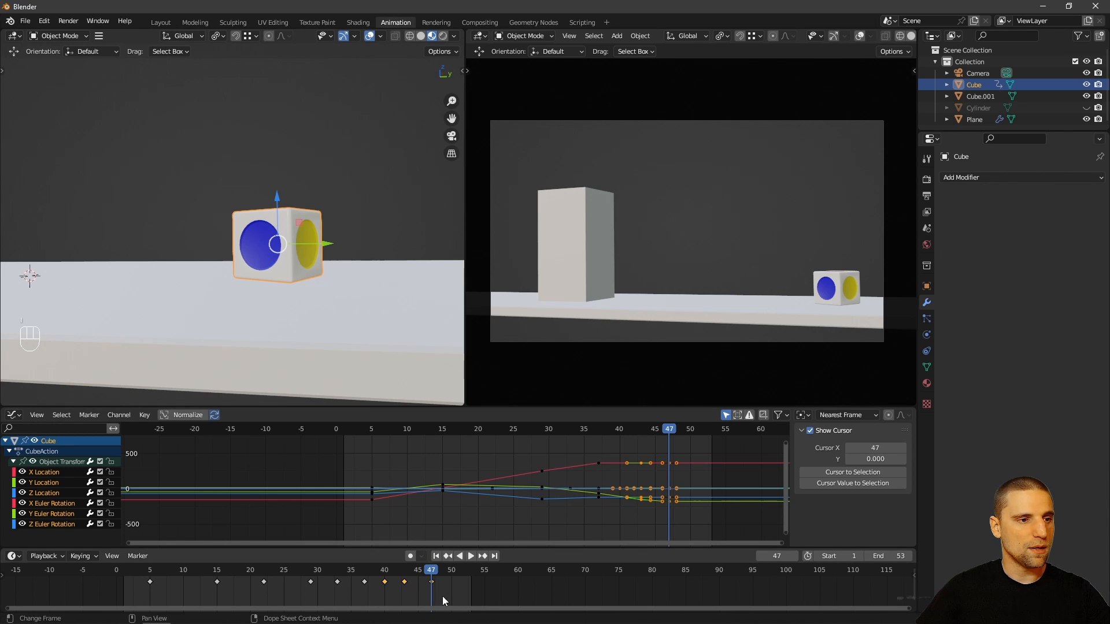
# Step: Set the handle type of the cube's frame 47 keyframes to Vector and play the animation in the maximized camera view
pyautogui.moveTo(424, 581); pyautogui.dragTo(460, 591)
pyautogui.press('v')
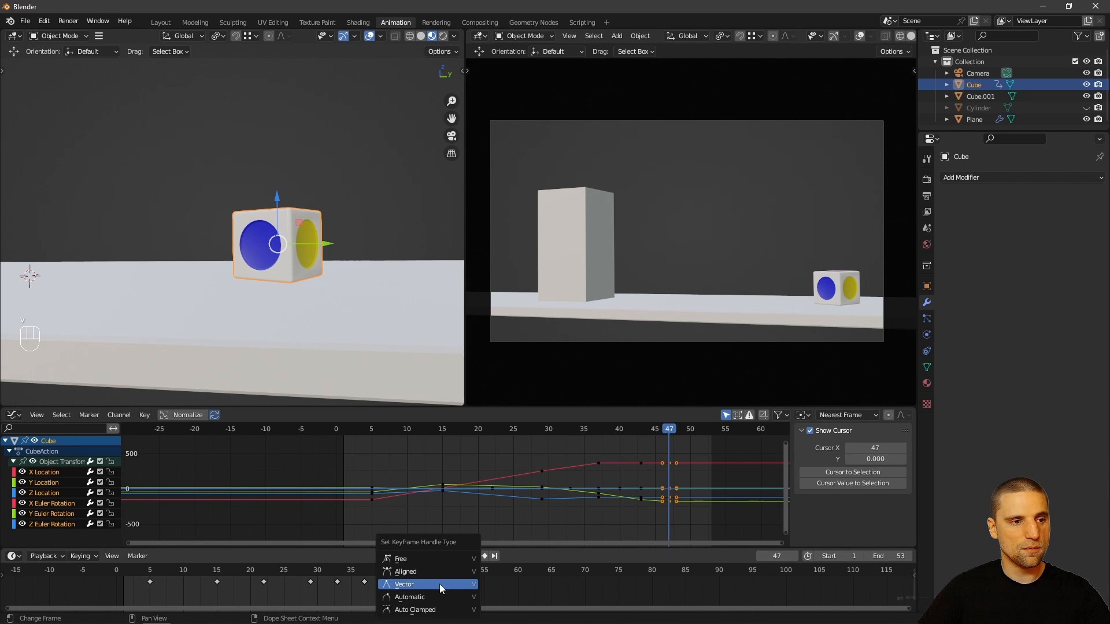
pyautogui.click(440, 584)
pyautogui.hotkey('ctrl', 'space')
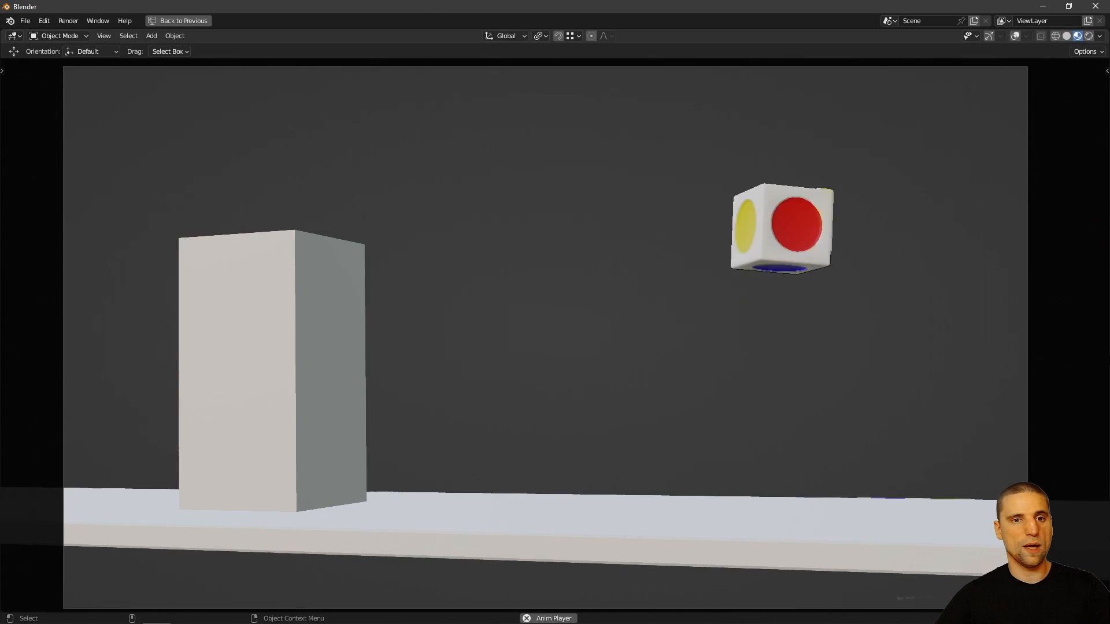
# Step: Stop the playback, restore the animation layout and move the cube's frame 47 keyframe to frame 46
pyautogui.press('space')
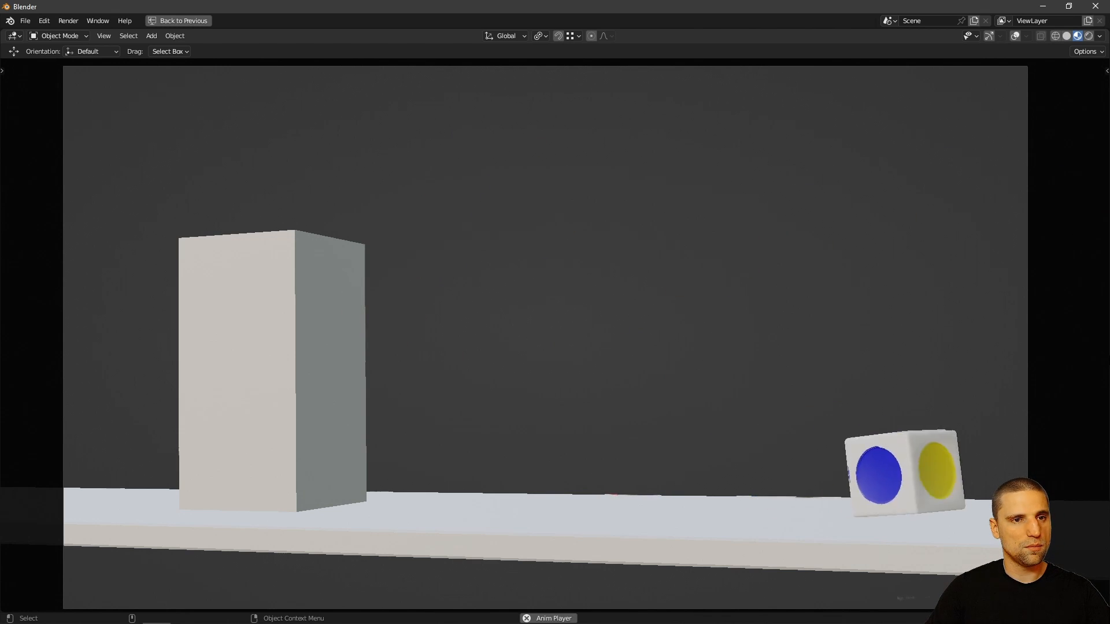
pyautogui.press('space')
pyautogui.hotkey('ctrl', 'space')
pyautogui.moveTo(422, 570)
pyautogui.mouseDown()
pyautogui.moveTo(410, 578)
pyautogui.moveTo(434, 584)
pyautogui.moveTo(420, 587)
pyautogui.mouseUp()
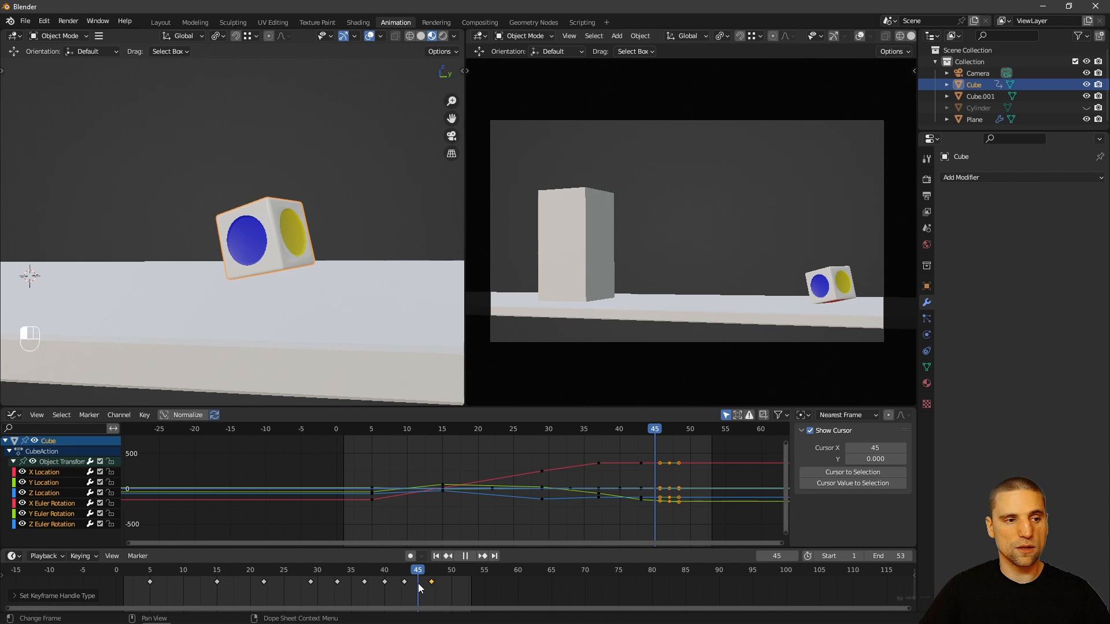
pyautogui.press('g')
pyautogui.click(474, 591)
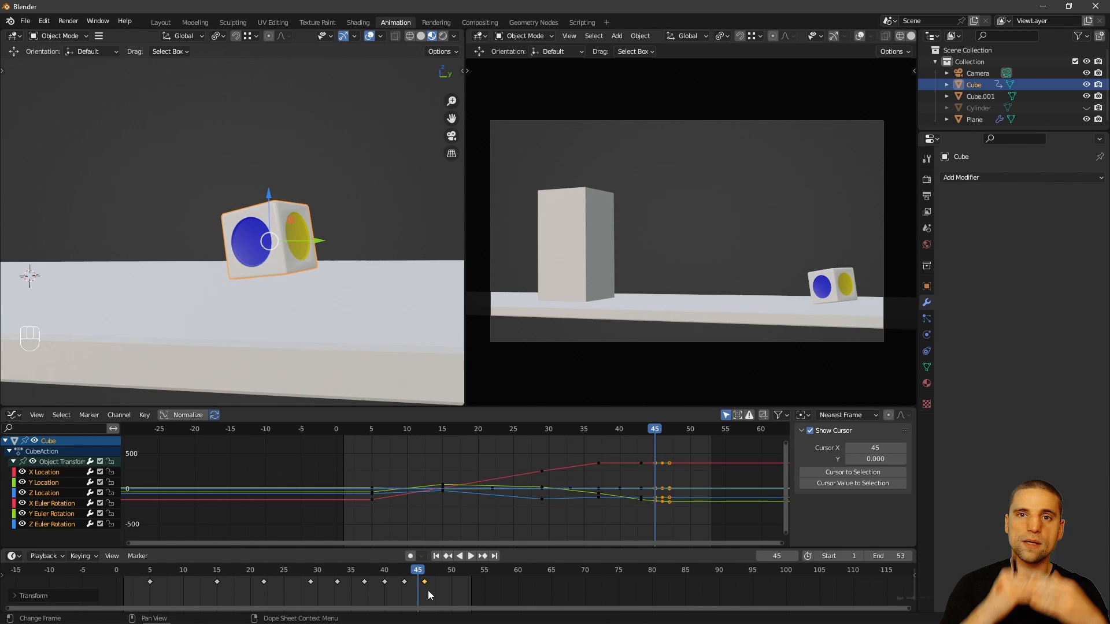
# Step: Play the animation in the maximized camera view and scrub to frame 46 to check the cube's landing
pyautogui.press('space')
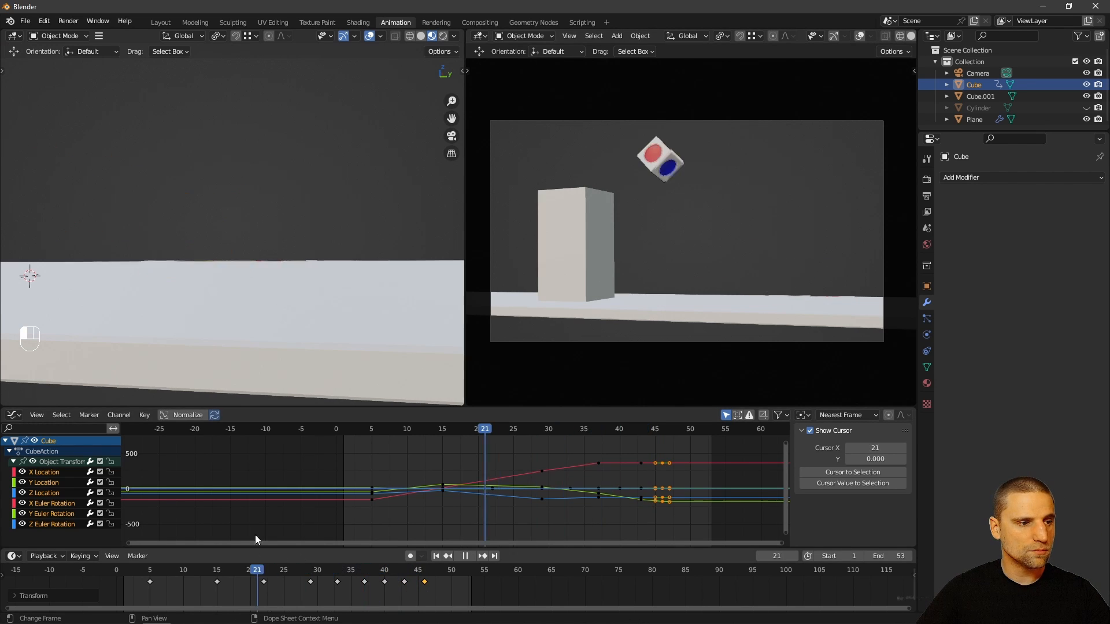
pyautogui.hotkey('ctrl', 'space')
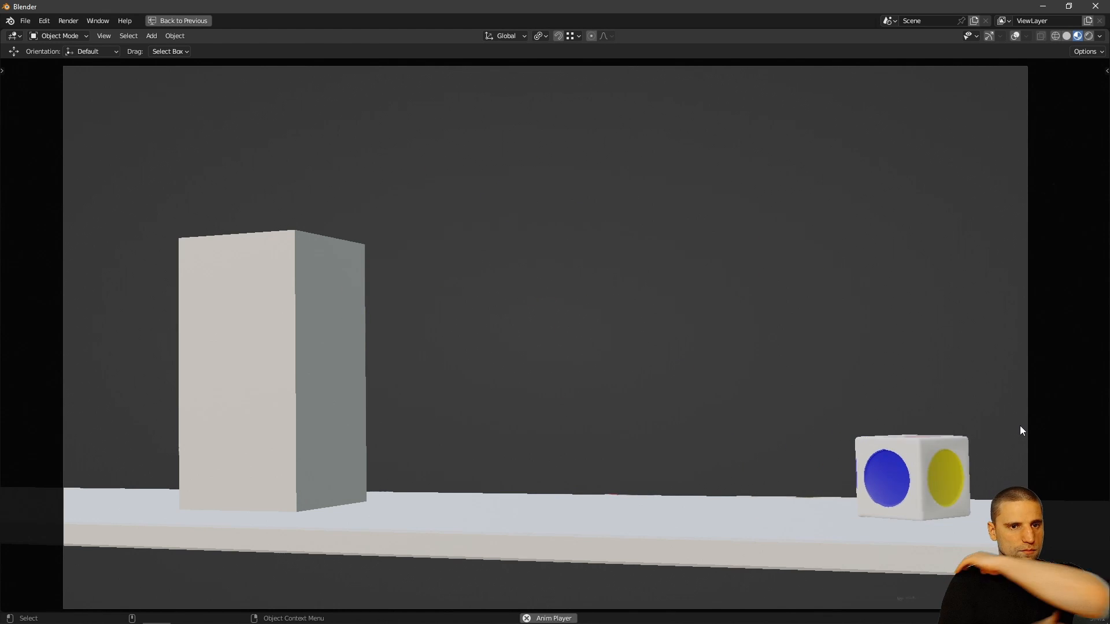
pyautogui.press('space')
pyautogui.hotkey('ctrl', 'space')
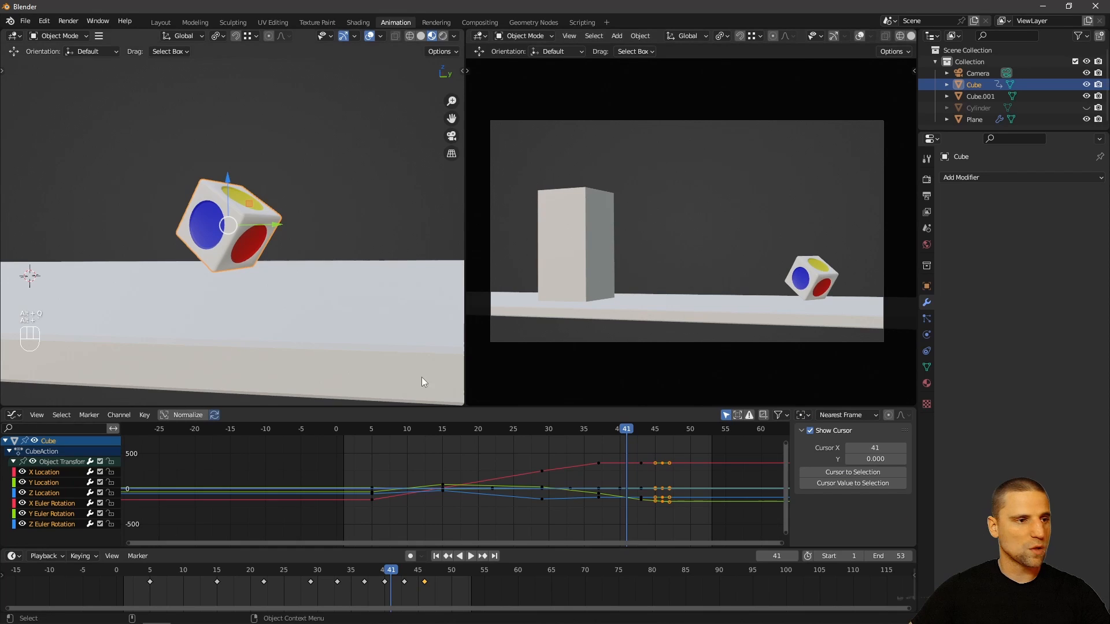
pyautogui.moveTo(397, 573); pyautogui.dragTo(426, 590)
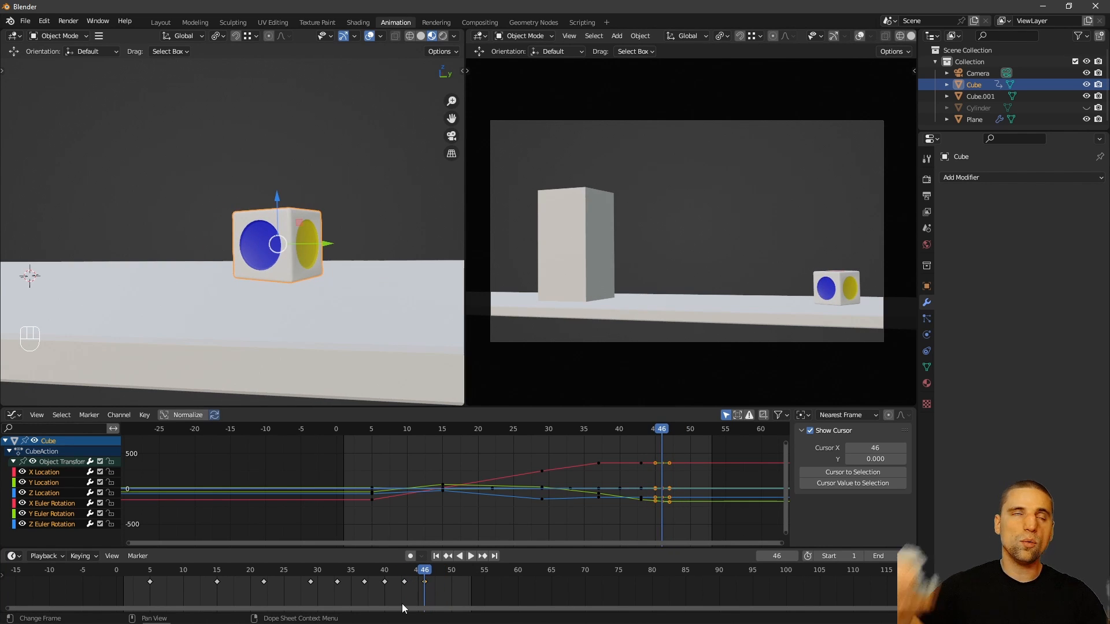
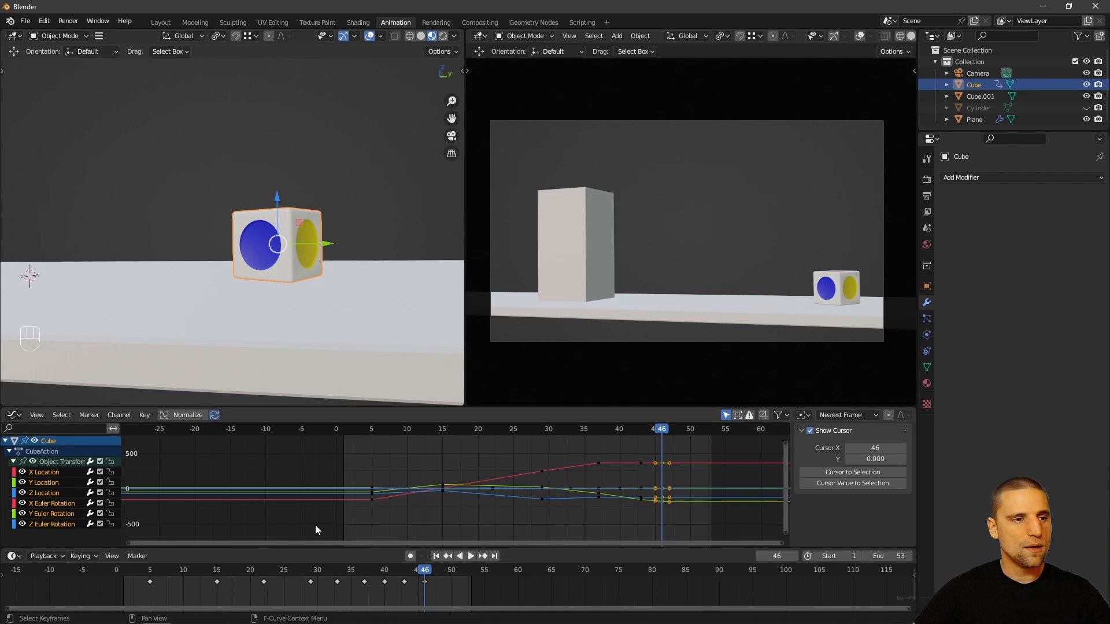
# Step: Insert a Location & Rotation keyframe for the resting cube at frame 50
pyautogui.press('i')
pyautogui.press('space')
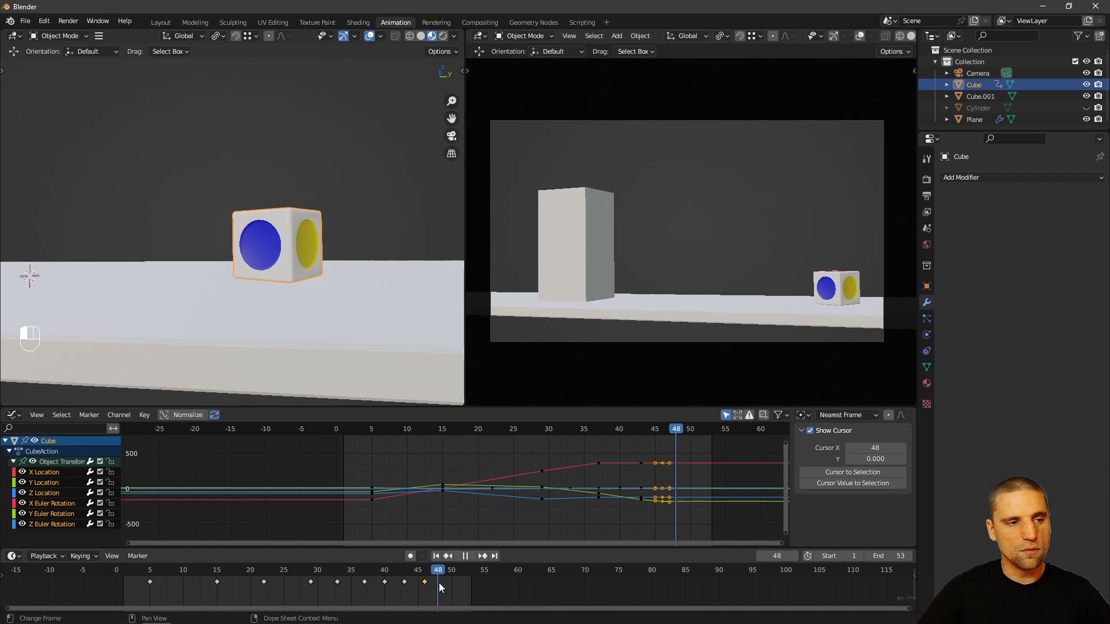
pyautogui.press('space')
pyautogui.scroll(1, 295, 243)
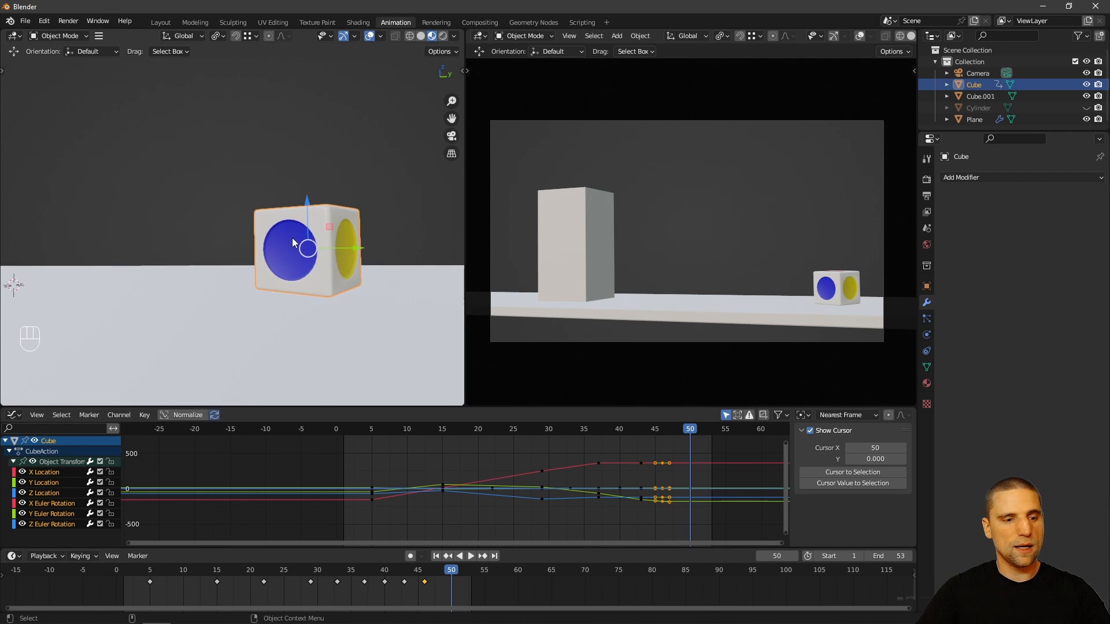
pyautogui.press('i')
pyautogui.click(275, 240)
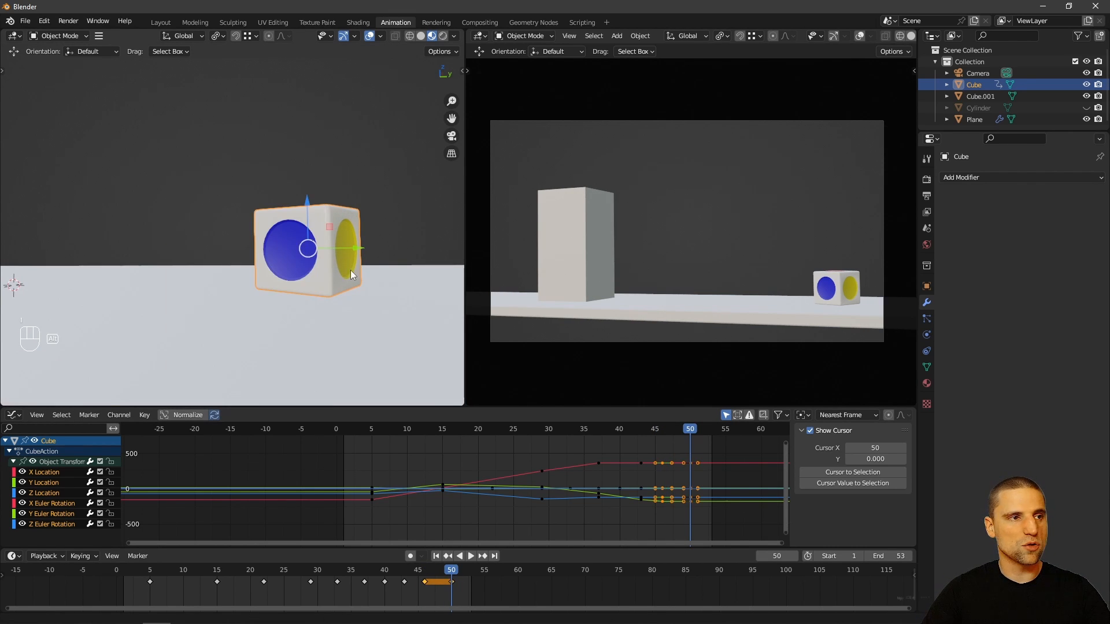
# Step: Slide the cube slightly farther from the box along the global Y axis and update its keyframe at frame 50
pyautogui.keyDown('ctrl'); pyautogui.scroll(-1, 338, 250); pyautogui.keyUp('ctrl')
pyautogui.moveTo(338, 250); pyautogui.dragTo(350, 258)
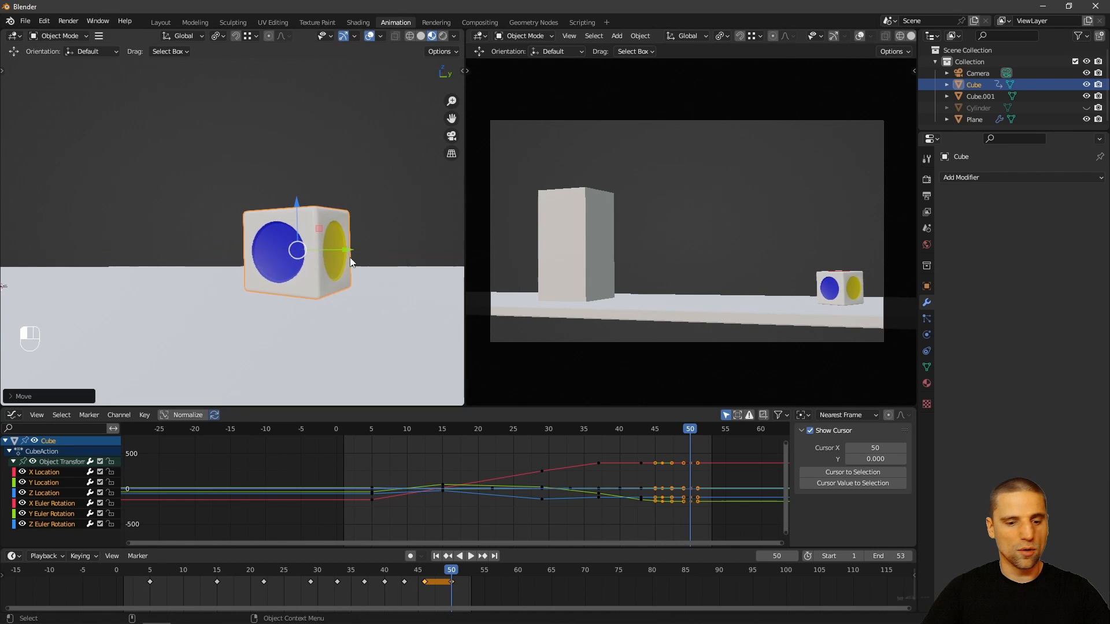
pyautogui.press('i')
pyautogui.click(351, 258)
# Step: Change the handle type of the cube's frame 50 keyframes and check its slide around frame 48
pyautogui.moveTo(424, 584); pyautogui.dragTo(438, 584)
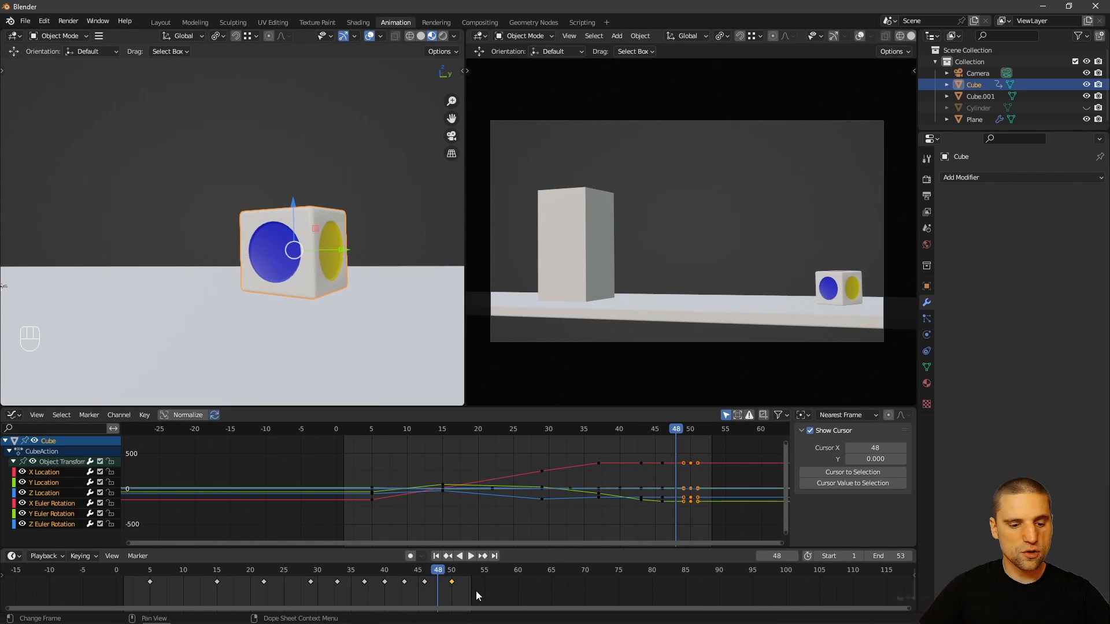
pyautogui.press('v')
pyautogui.click(447, 605)
# Step: At frame 48, raise the cube slightly off the ground along the Z axis for one last small bounce
pyautogui.press('space')
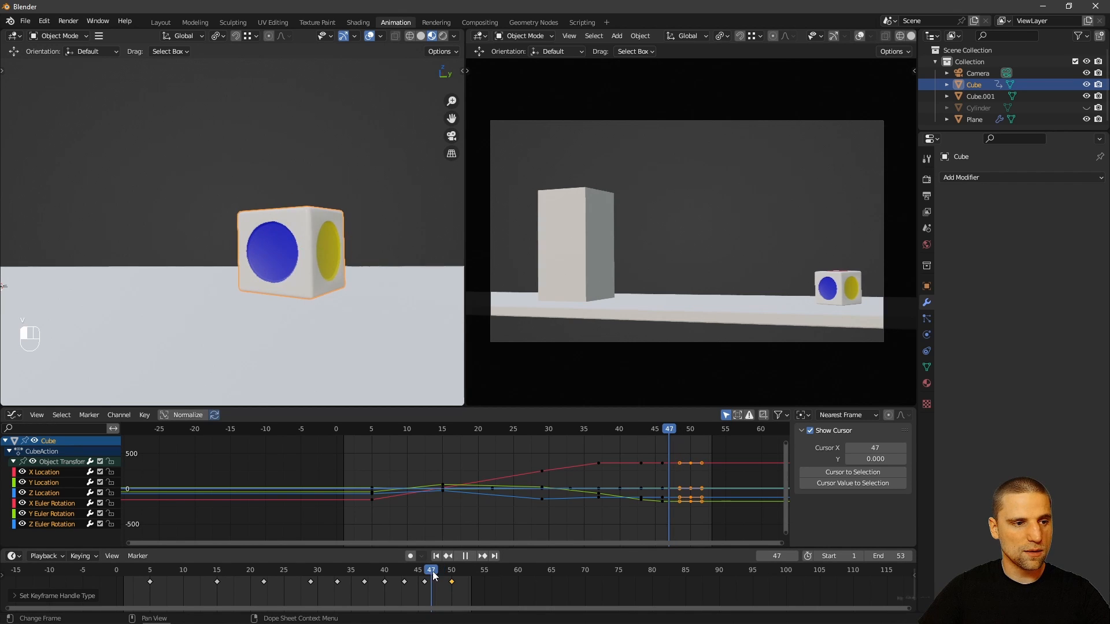
pyautogui.moveTo(430, 580); pyautogui.dragTo(445, 588)
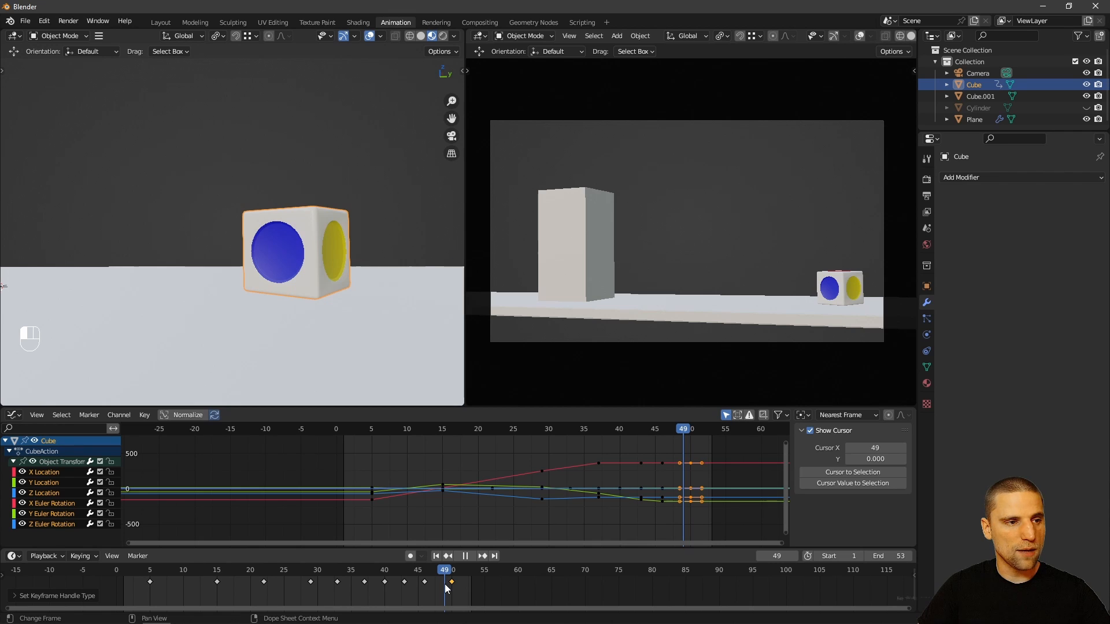
pyautogui.press('w')
pyautogui.keyDown('alt'); pyautogui.moveTo(368, 290); pyautogui.dragTo(347, 307, button='right'); pyautogui.keyUp('alt')
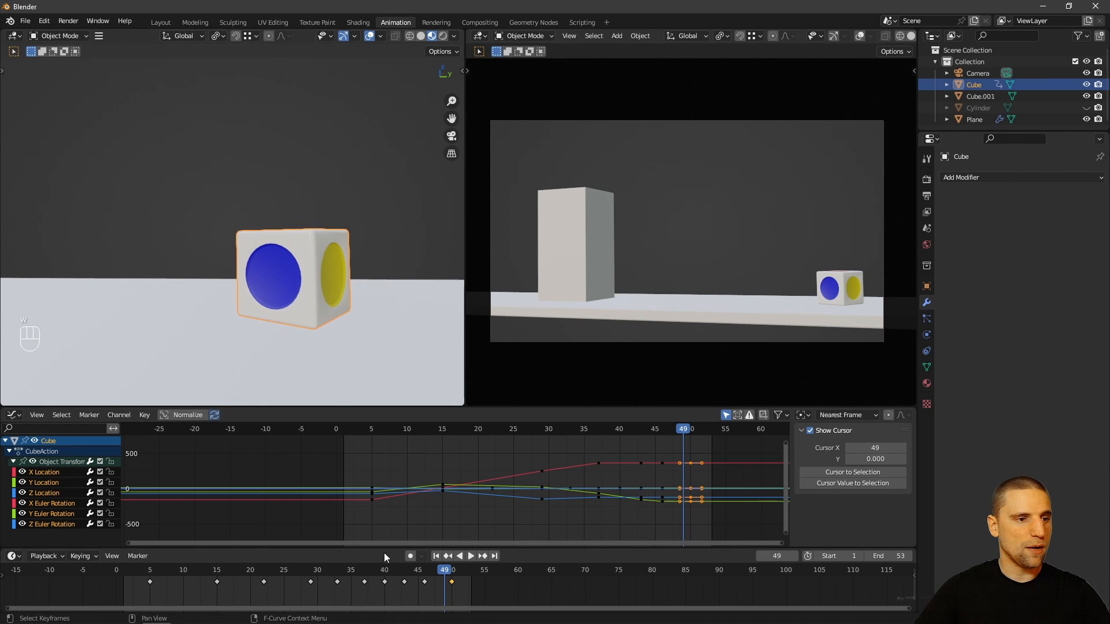
pyautogui.moveTo(423, 574); pyautogui.dragTo(437, 585)
pyautogui.keyDown('alt'); pyautogui.moveTo(336, 224); pyautogui.dragTo(315, 251, button='right'); pyautogui.keyUp('alt')
pyautogui.press('space')
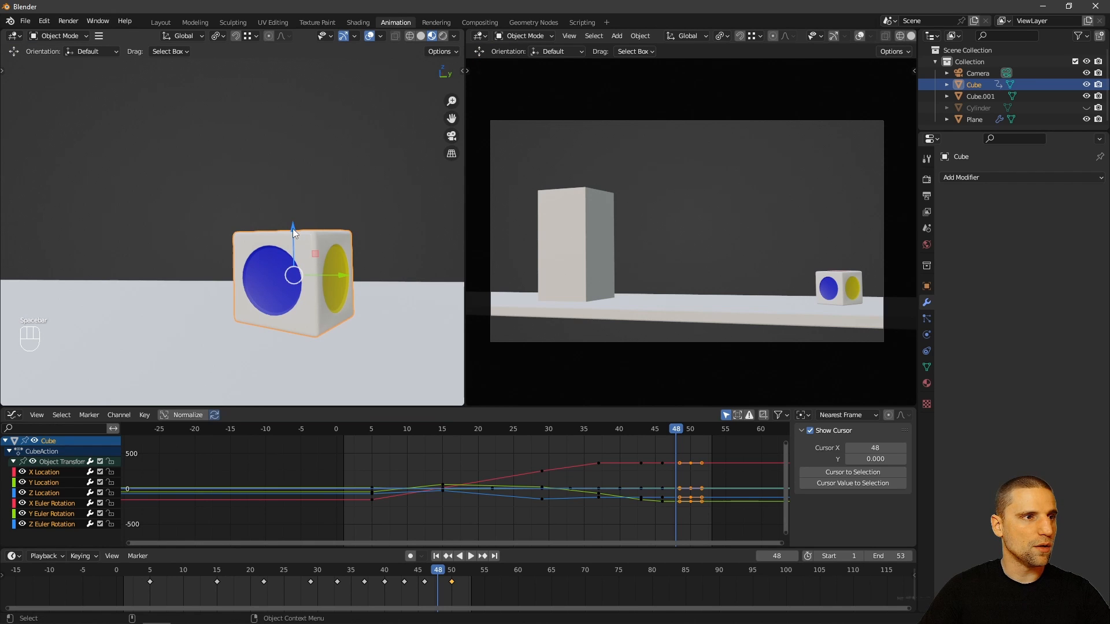
pyautogui.moveTo(292, 229); pyautogui.dragTo(293, 228)
# Step: Tilt the raised cube slightly with the Rotate tool and insert a Location & Rotation keyframe at frame 48
pyautogui.press('space')
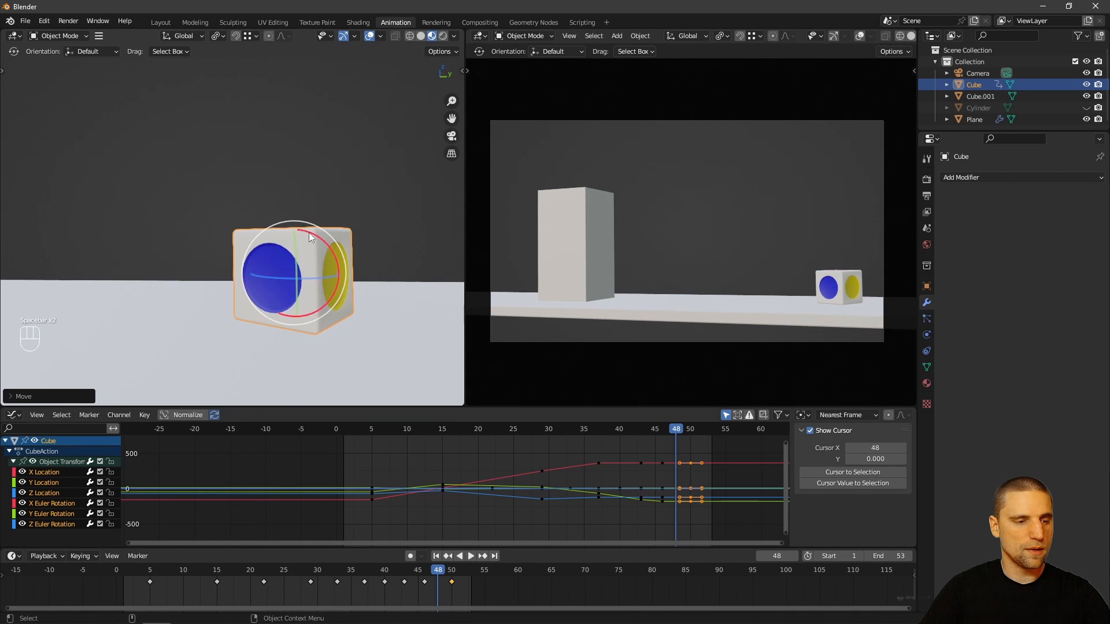
pyautogui.moveTo(327, 246)
pyautogui.mouseDown()
pyautogui.moveTo(318, 242)
pyautogui.moveTo(323, 253)
pyautogui.mouseUp()
pyautogui.press('i')
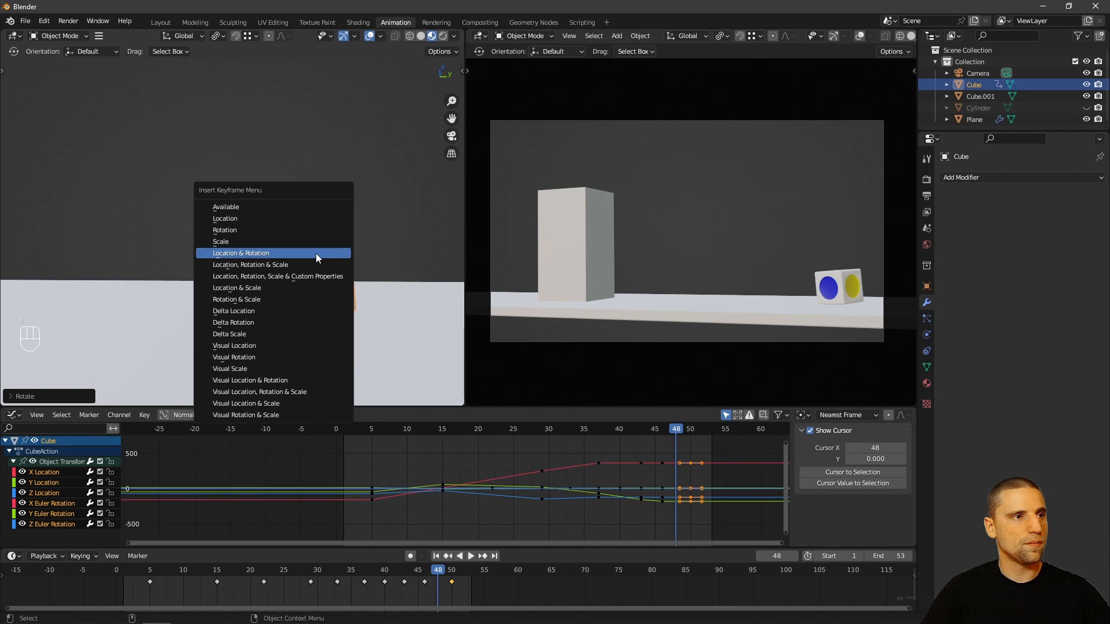
pyautogui.click(316, 252)
# Step: Play the animation in the maximized camera view to review the last bounce, stopping on frame 48
pyautogui.press('space')
pyautogui.moveTo(422, 575); pyautogui.dragTo(365, 573)
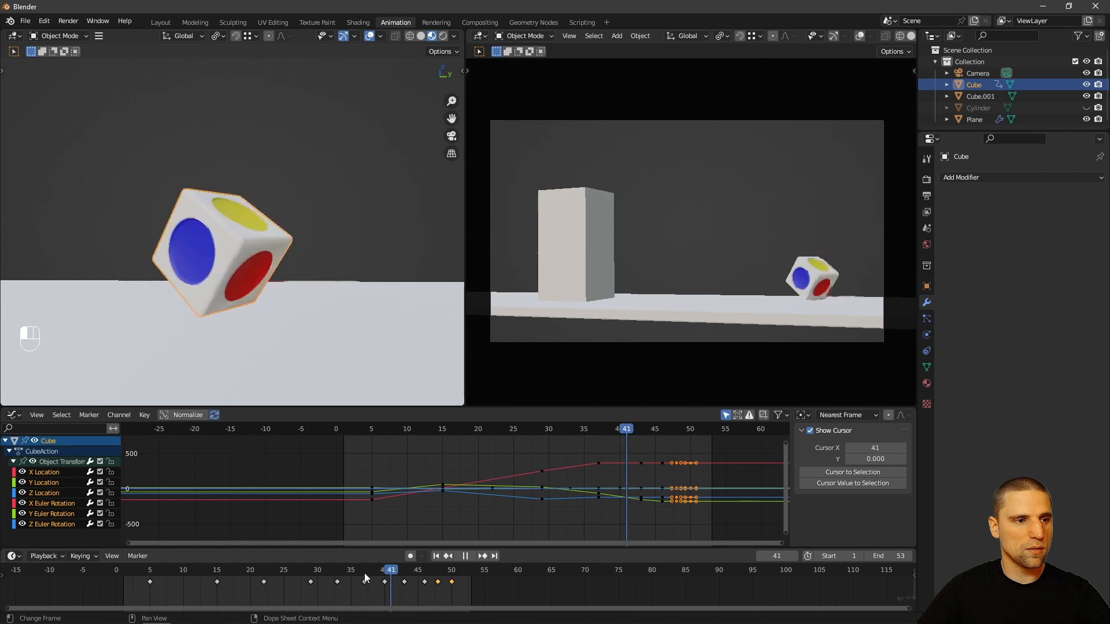
pyautogui.hotkey('ctrl', 'space')
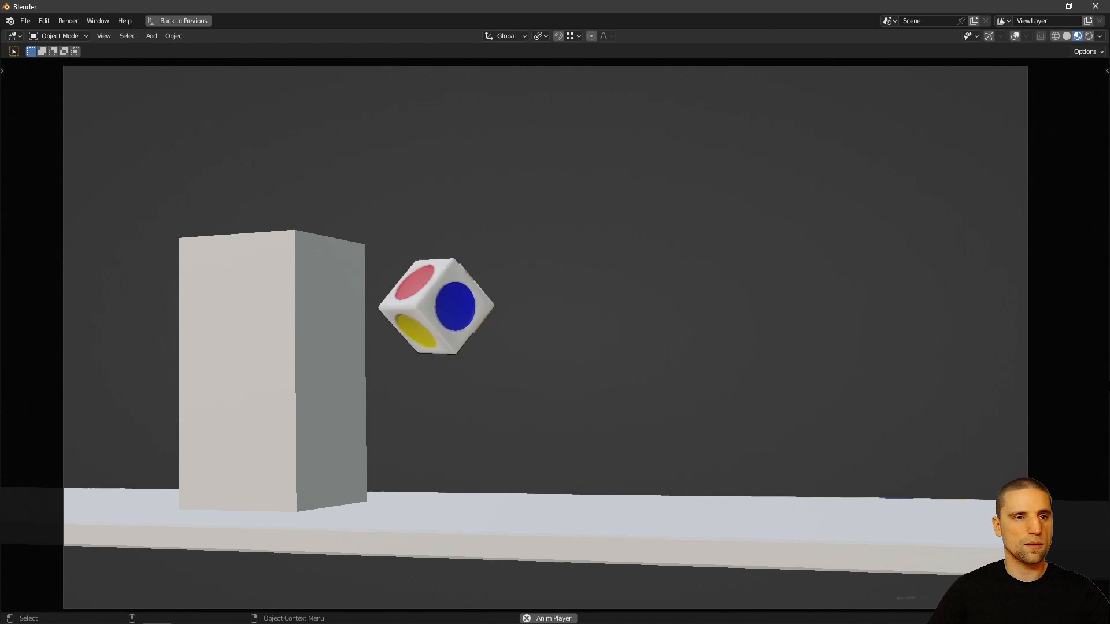
pyautogui.hotkey('ctrl', 'space')
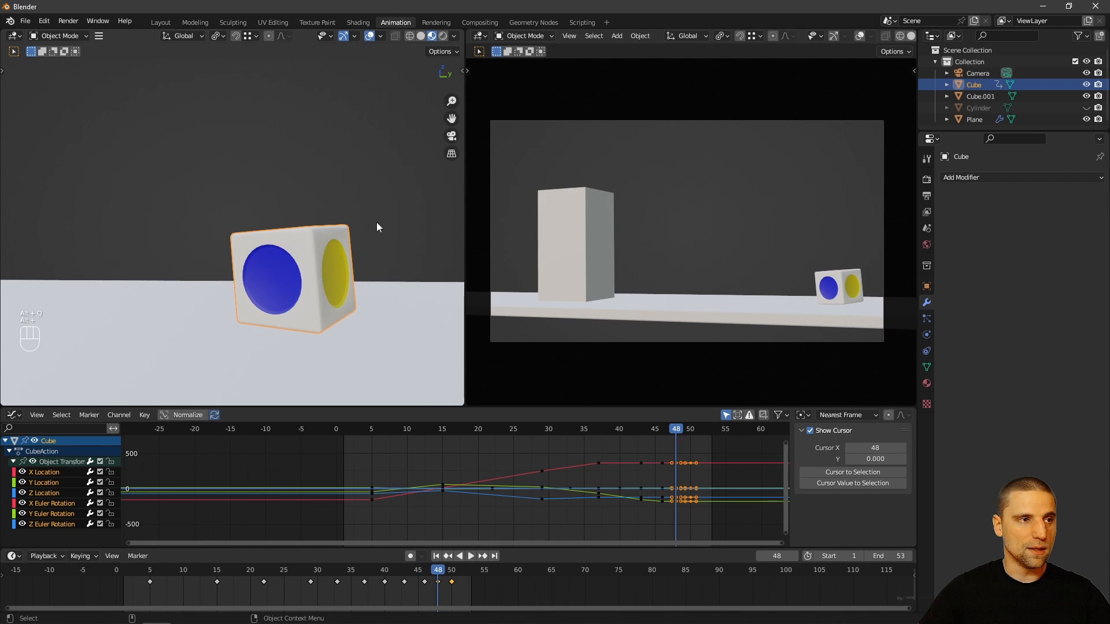
# Step: Rotate the cube slightly closer to level, lower it a little toward the ground and update its keyframe at frame 48
pyautogui.hotkey('alt', 'space')
pyautogui.keyDown('shift'); pyautogui.moveTo(329, 250); pyautogui.dragTo(332, 257); pyautogui.keyUp('shift')
pyautogui.hotkey('shift', 'space')
pyautogui.press('g')
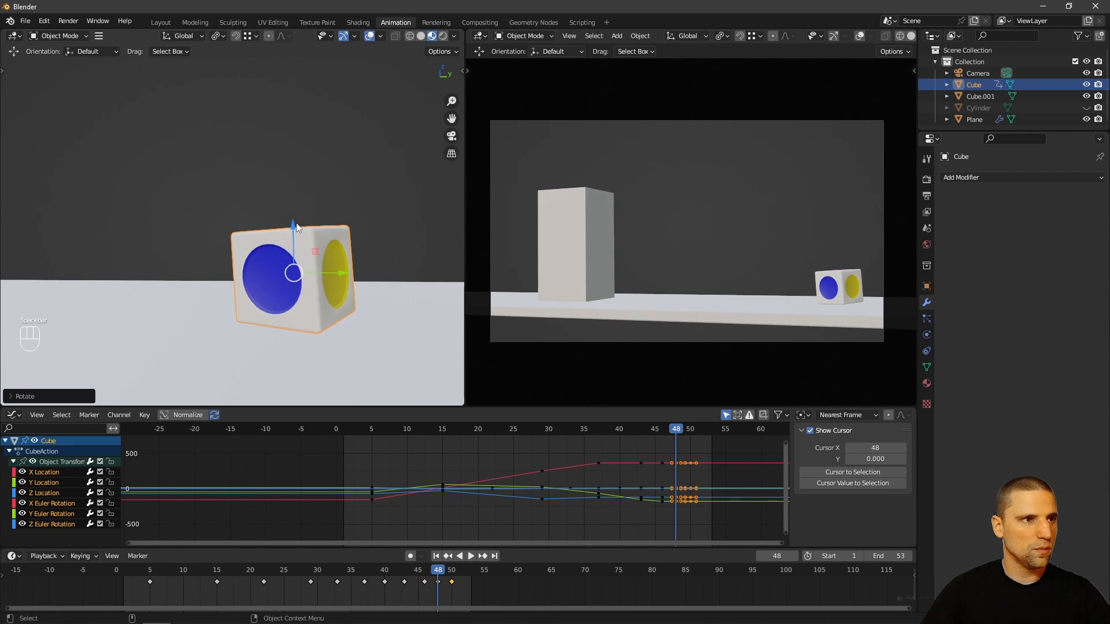
pyautogui.moveTo(293, 226); pyautogui.dragTo(293, 232)
pyautogui.keyDown('alt'); pyautogui.moveTo(208, 307); pyautogui.dragTo(256, 213); pyautogui.keyUp('alt')
pyautogui.press('i')
pyautogui.click(252, 216)
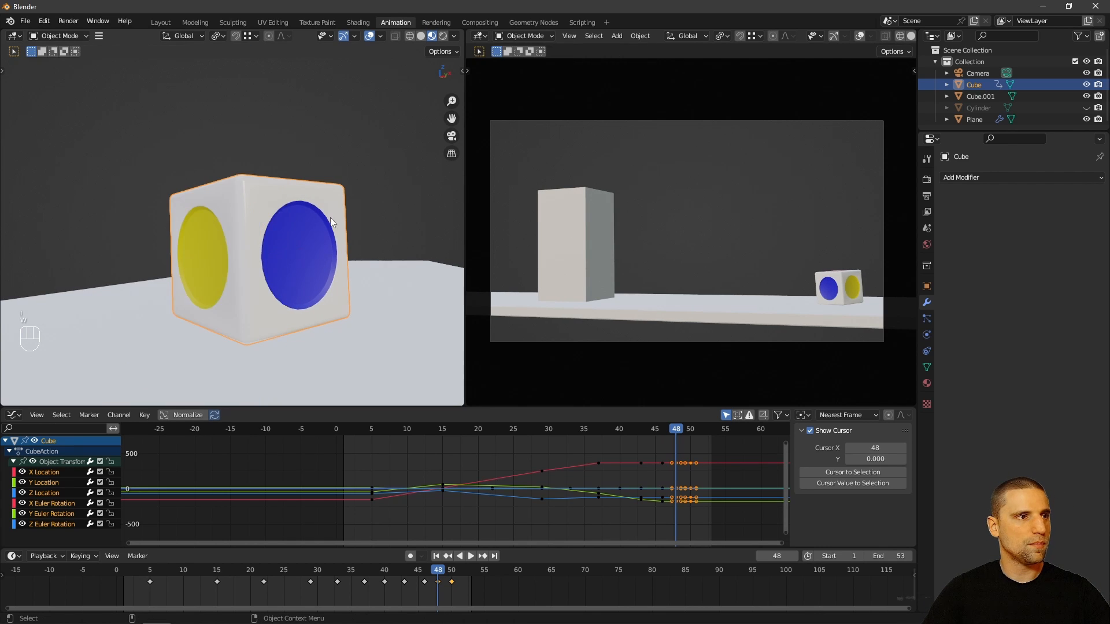
# Step: Play the whole animation in the maximized camera view to review the softened last bounce
pyautogui.hotkey('ctrl', 'space')
pyautogui.press('space')
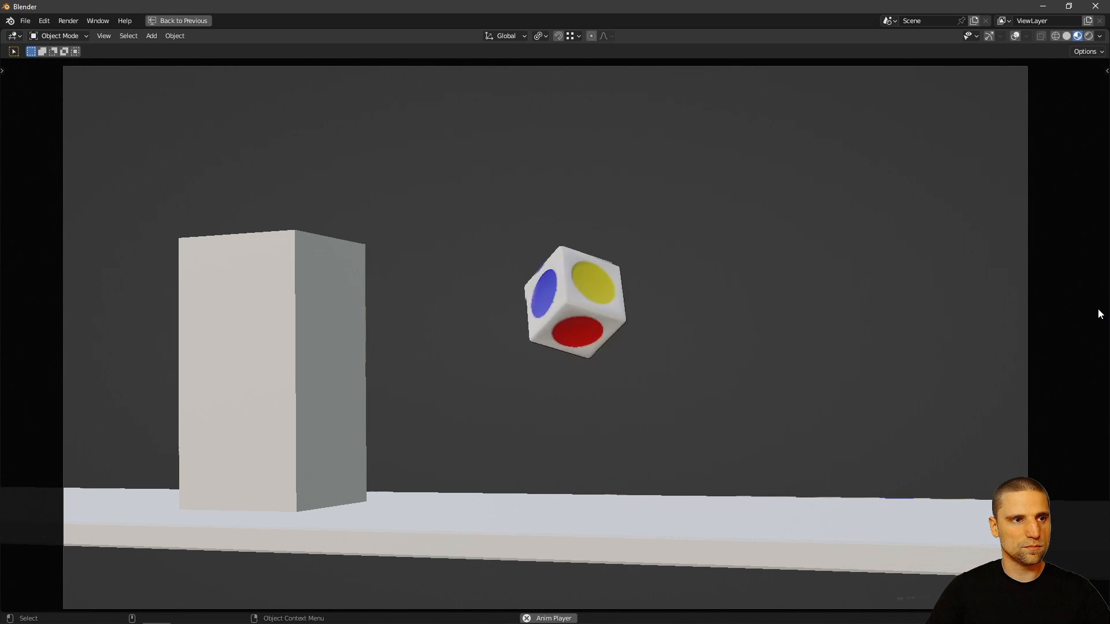
pyautogui.hotkey('ctrl', 'space')
pyautogui.press('space')
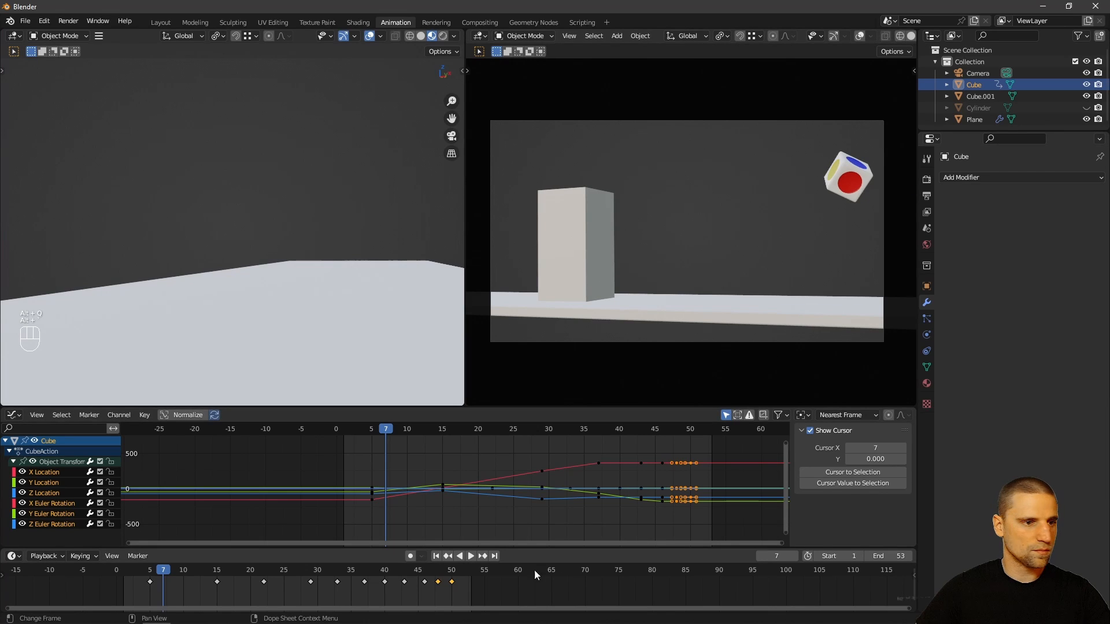
# Step: Select the cube's final keyframes at frame 50 and change their handle type again
pyautogui.click(454, 590)
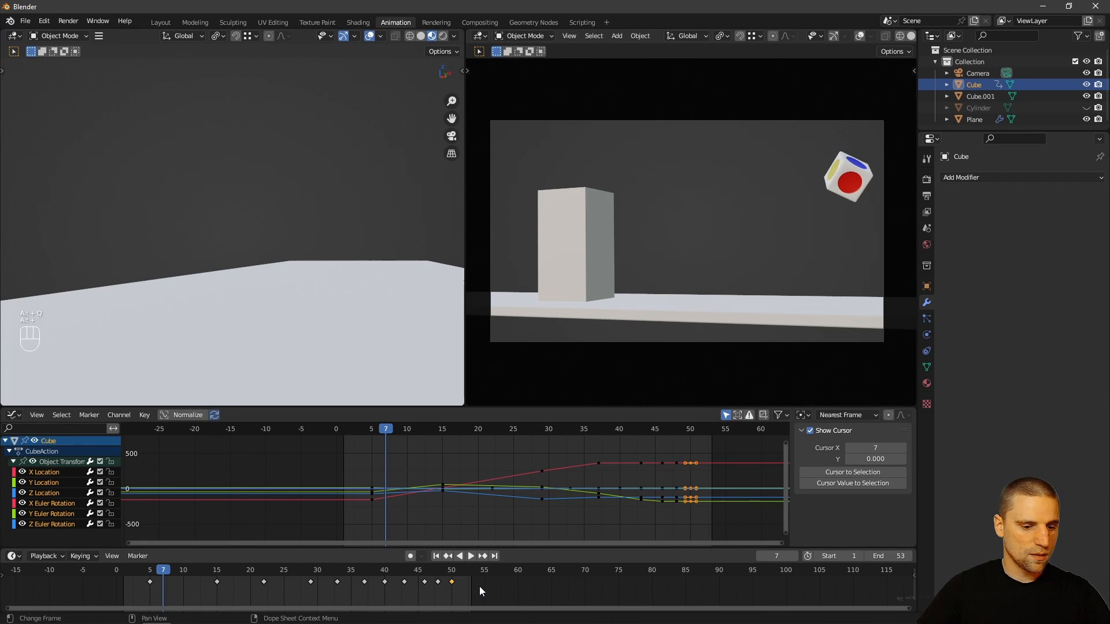
pyautogui.press('v')
pyautogui.click(440, 560)
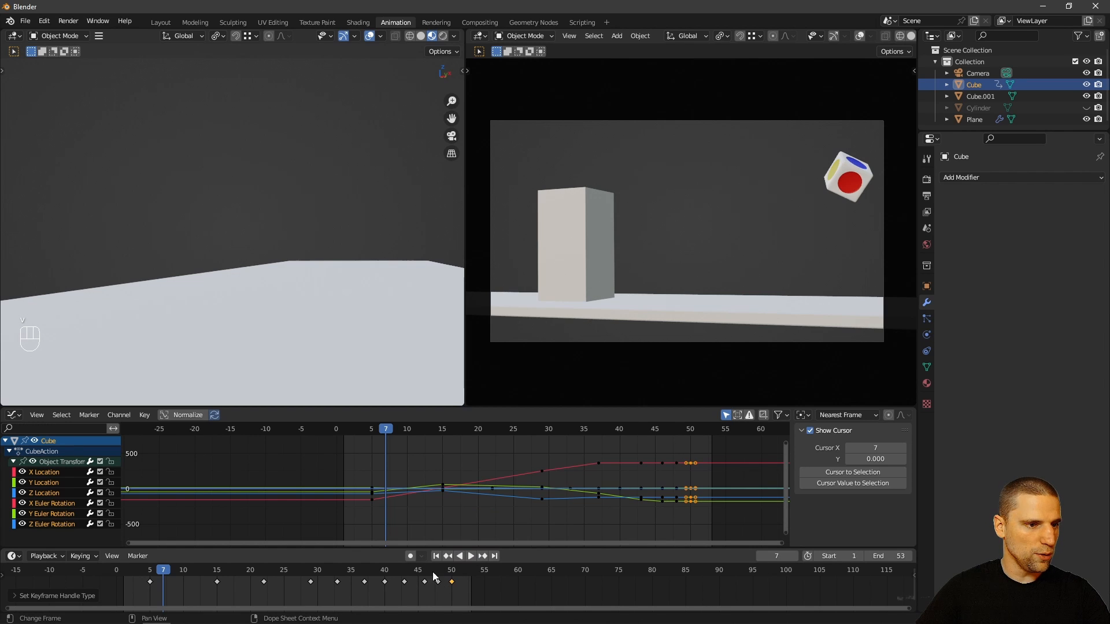
# Step: Move the cube's frame 48 keyframe to frame 47 and play the animation in the maximized camera view
pyautogui.press('space')
pyautogui.press('space')
pyautogui.click(436, 584)
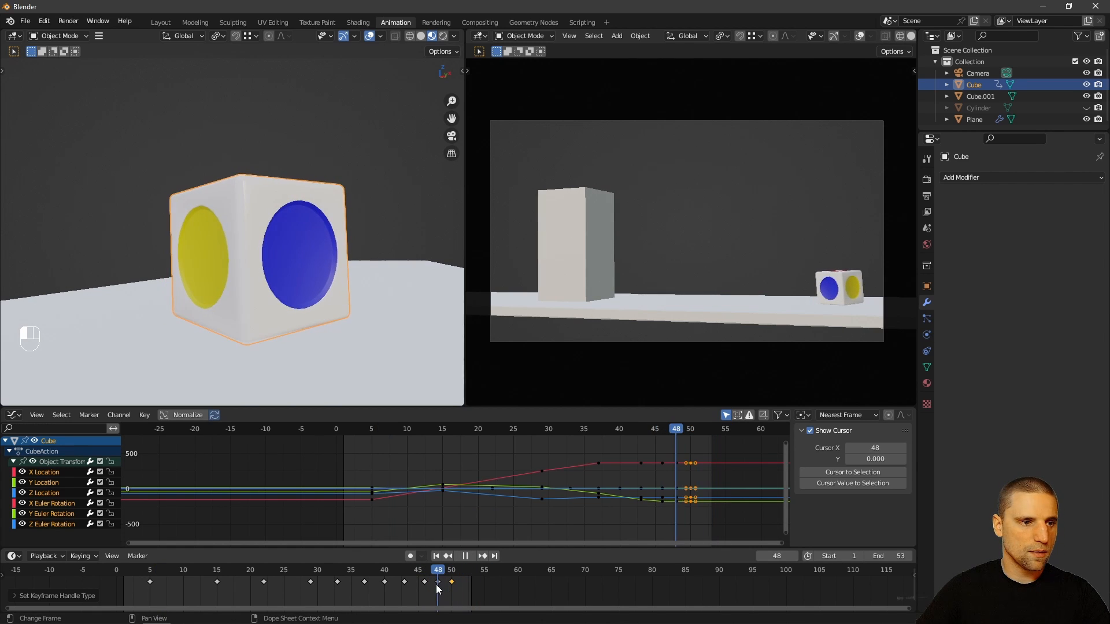
pyautogui.press('g')
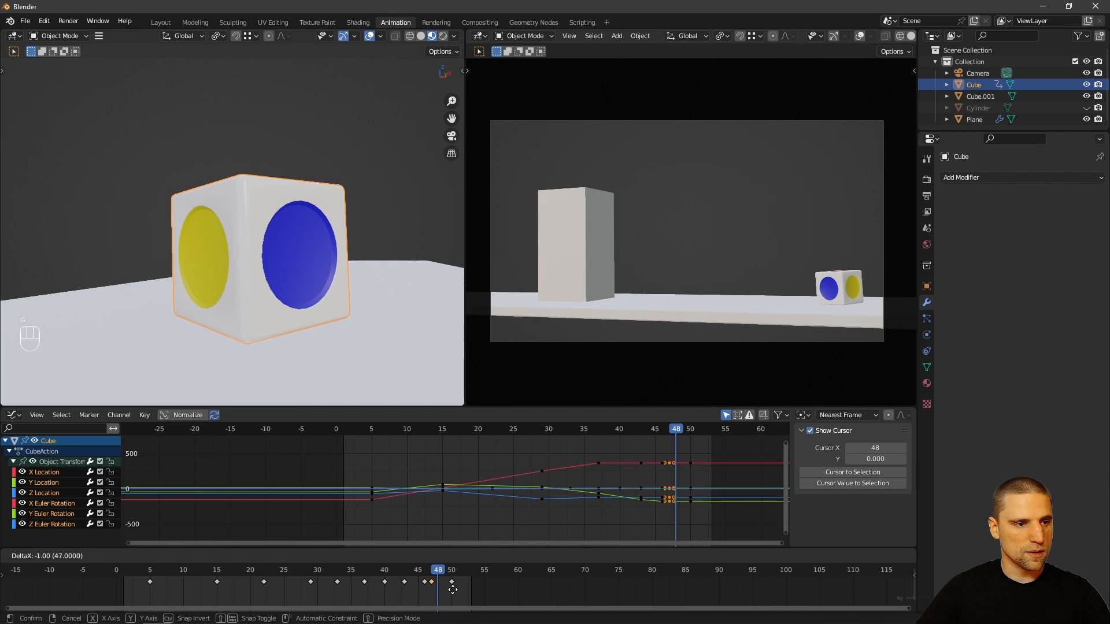
pyautogui.click(428, 574)
pyautogui.moveTo(428, 576); pyautogui.dragTo(466, 583)
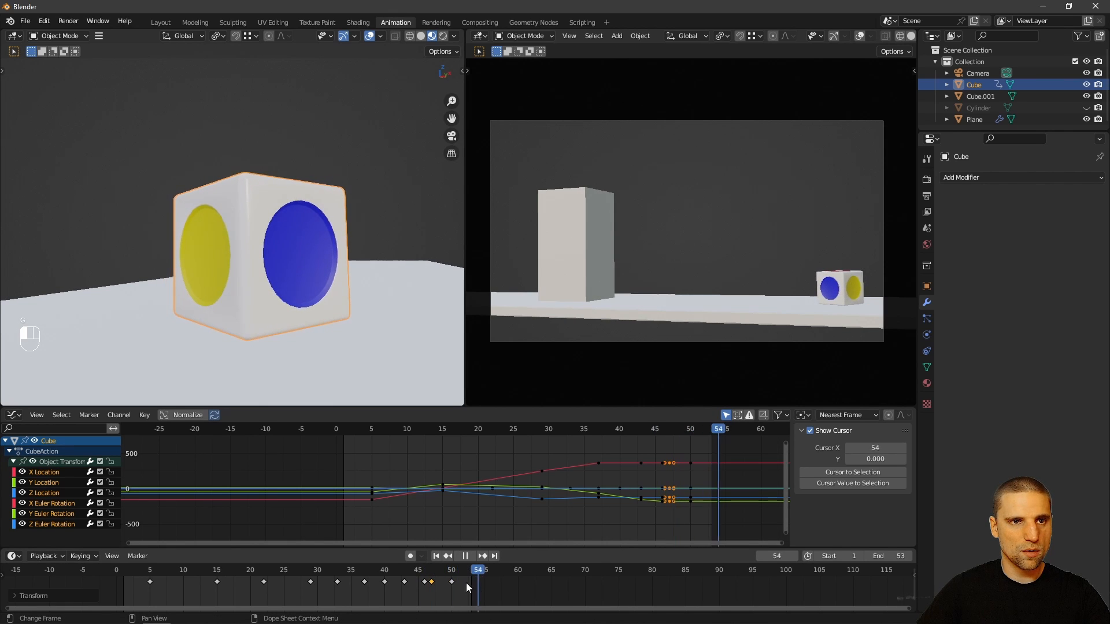
pyautogui.hotkey('ctrl', 'space')
pyautogui.press('space')
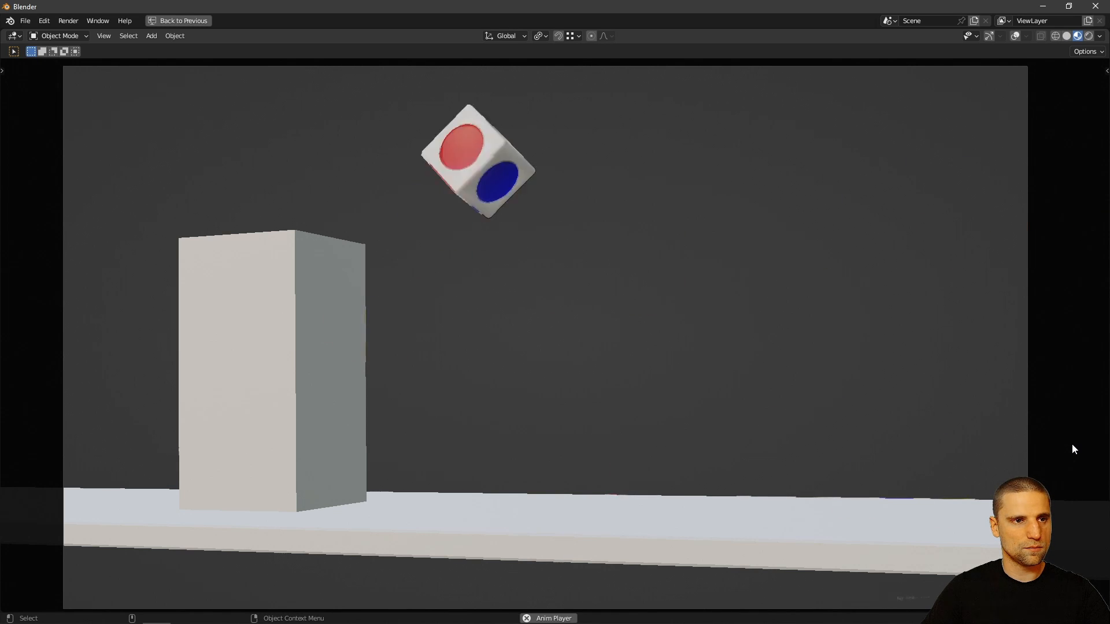
pyautogui.press('Escape')
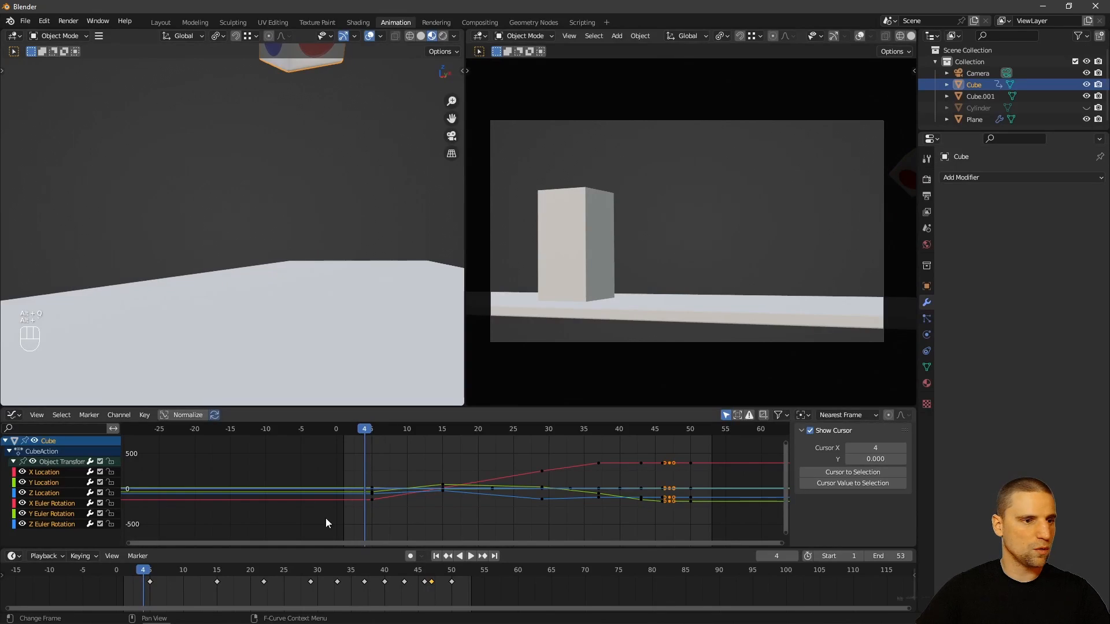
# Step: Adjust the timing of the cube's final keyframe at frame 50 and replay the animation in the maximized camera view
pyautogui.press('g')
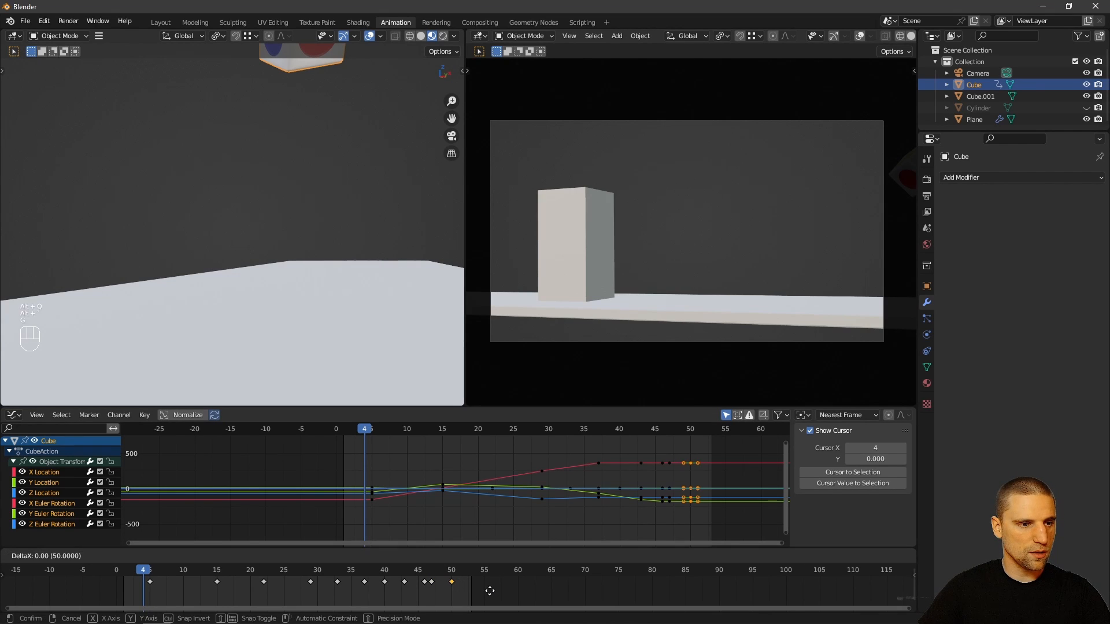
pyautogui.click(484, 592)
pyautogui.hotkey('ctrl', 'F11')
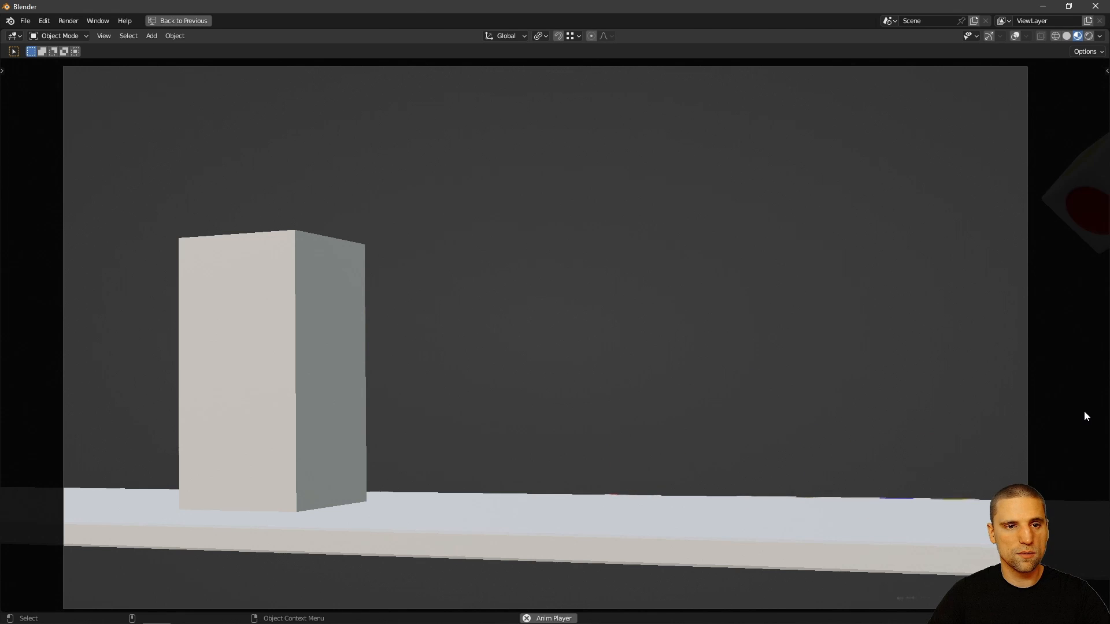
# Step: Stop playback, go to frame 49 and try moving the cube in the viewport
pyautogui.press('Escape')
pyautogui.moveTo(437, 571); pyautogui.dragTo(443, 584)
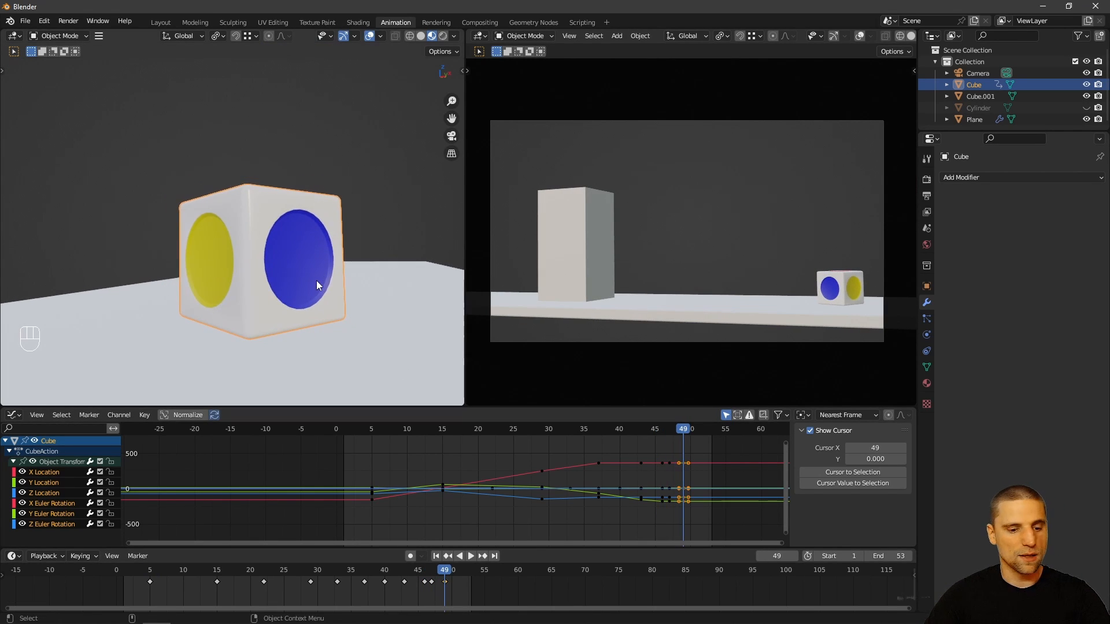
pyautogui.keyDown('alt'); pyautogui.moveTo(327, 270); pyautogui.dragTo(319, 195); pyautogui.keyUp('alt')
pyautogui.press('g')
pyautogui.click(324, 301)
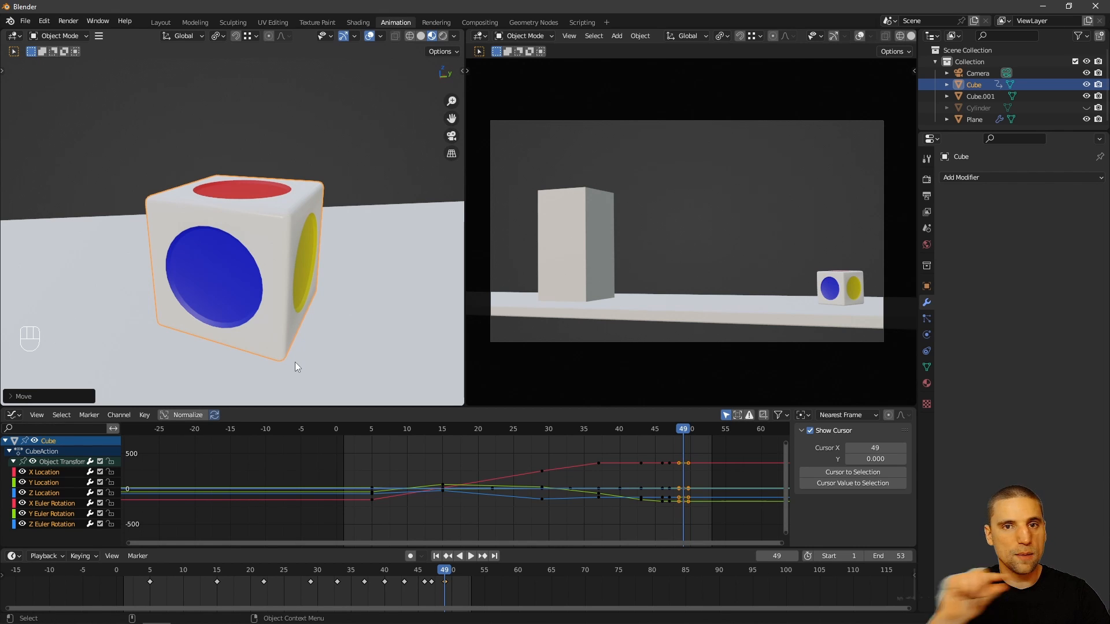
# Step: Isolate the cube's Y Location curve and bring its final keyframe into close view
pyautogui.click(44, 484)
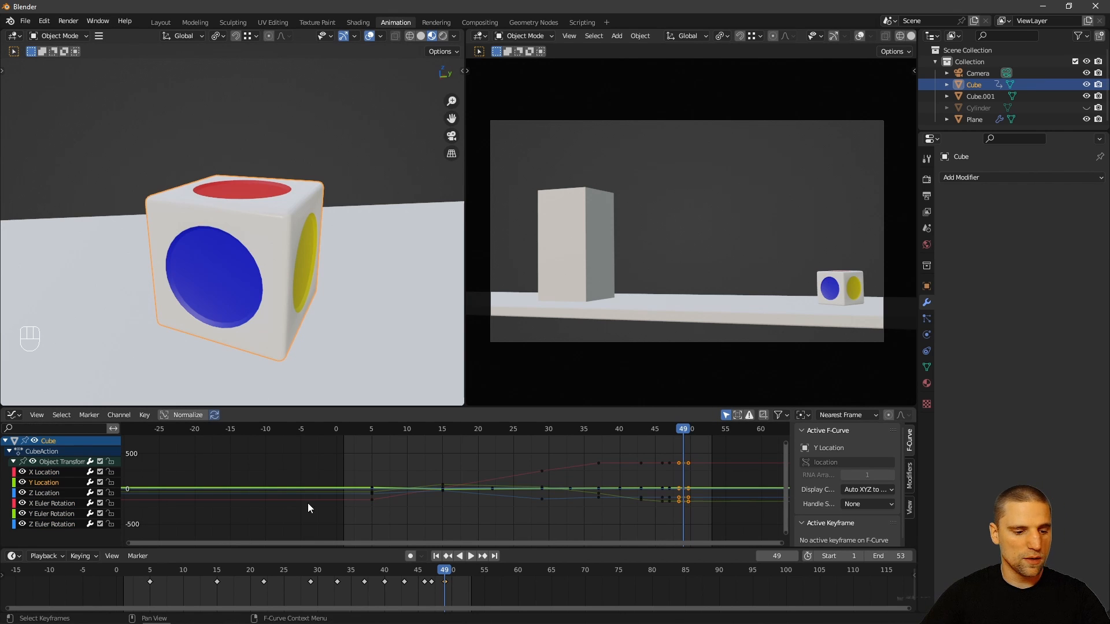
pyautogui.hotkey('shift', 'h')
pyautogui.press('a')
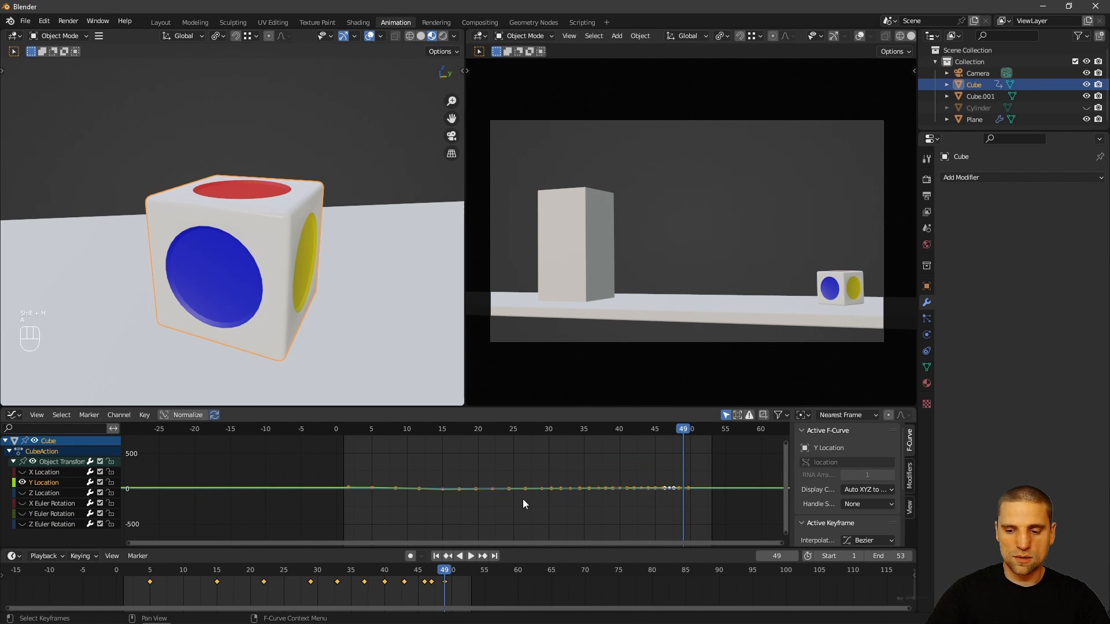
pyautogui.press('KP_Decimal')
pyautogui.moveTo(642, 491); pyautogui.dragTo(531, 497, button='middle')
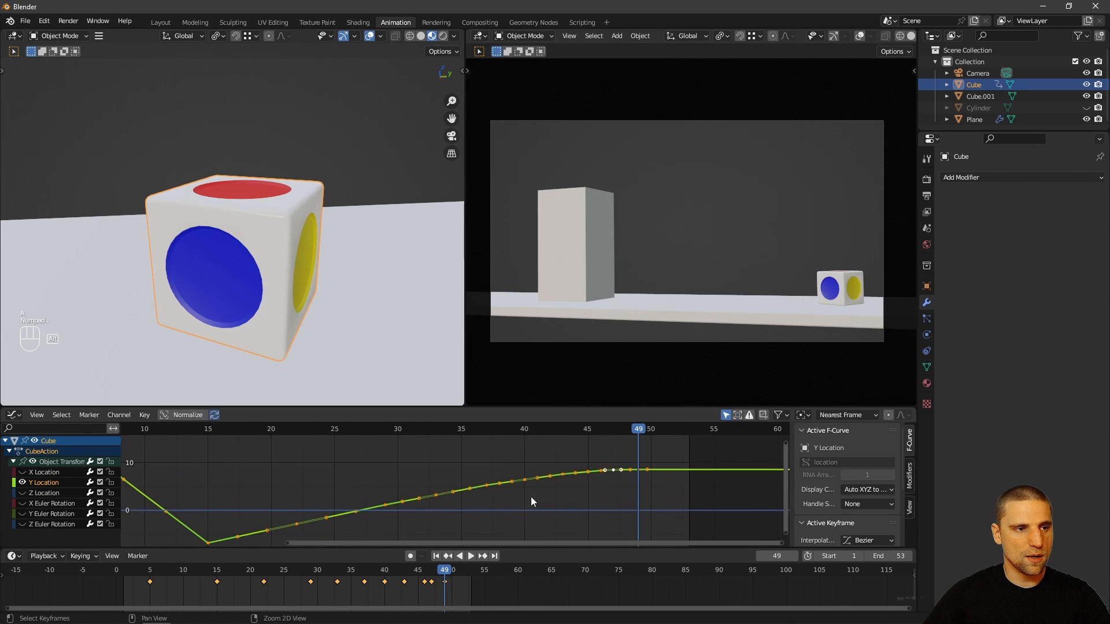
pyautogui.moveTo(665, 514); pyautogui.dragTo(604, 457)
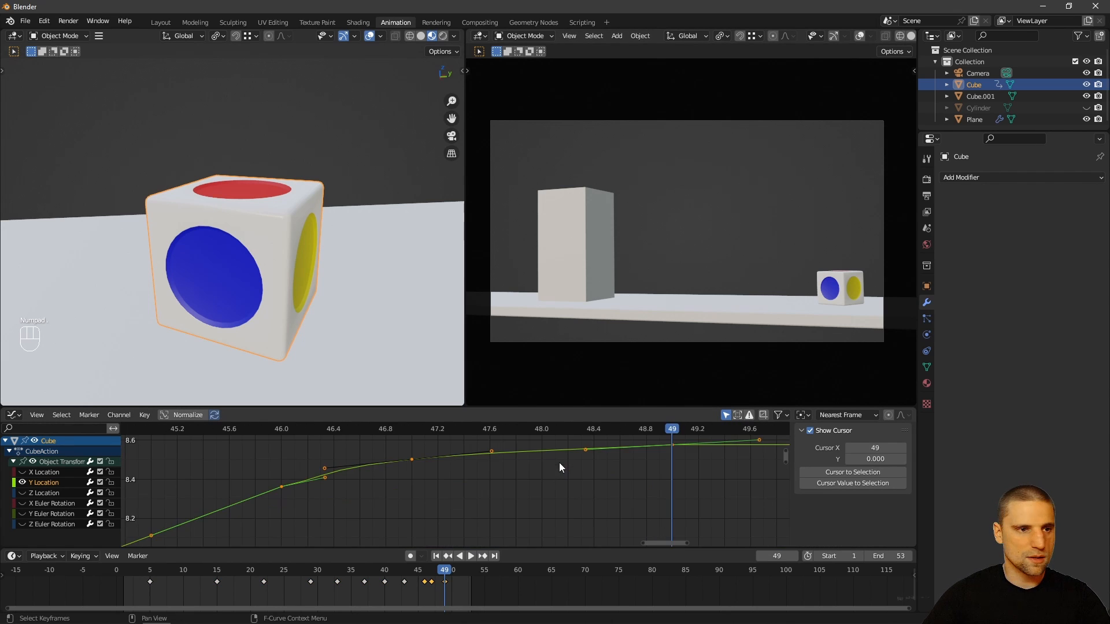
pyautogui.press('KP_Decimal')
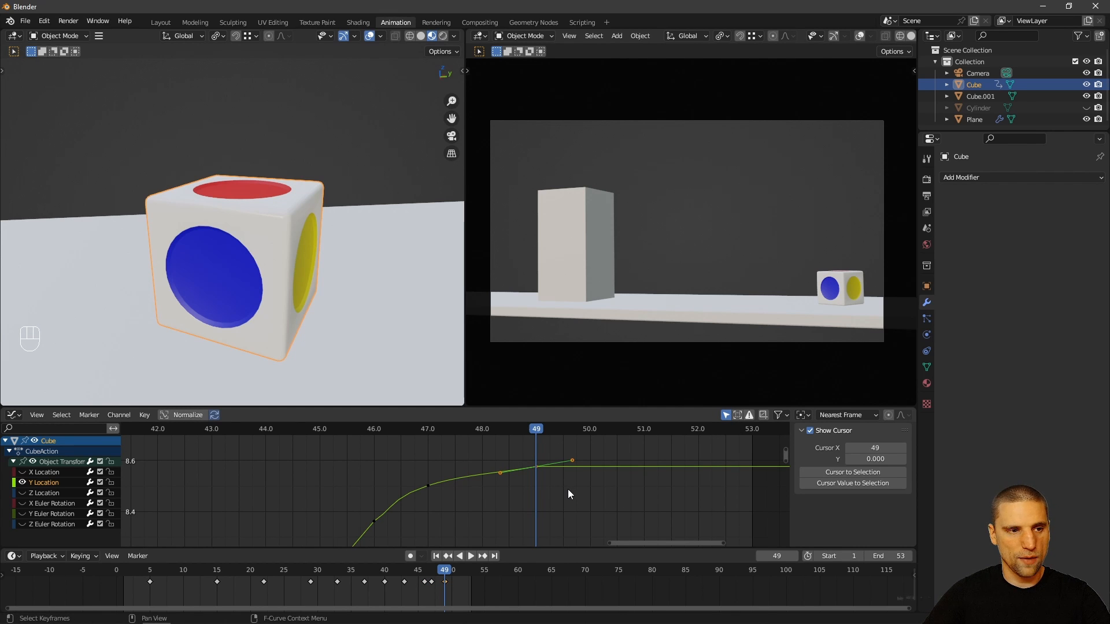
# Step: Try shifting the Y Location curve's keyframe at frame 49, and set that keyframe's handle type to Auto Clamped
pyautogui.press('g')
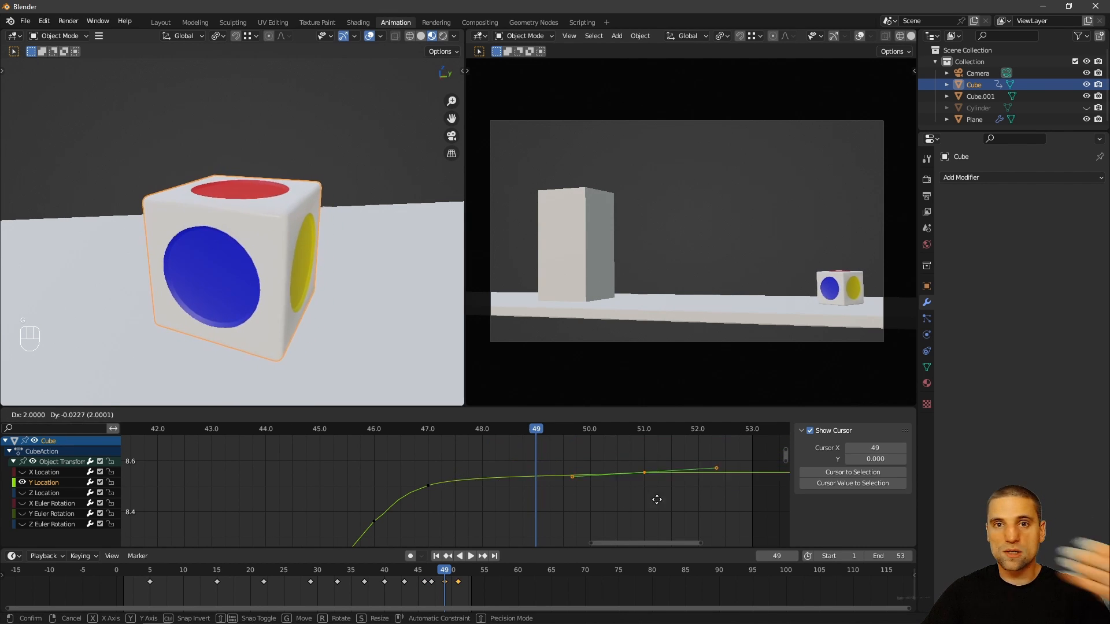
pyautogui.click(556, 491)
pyautogui.moveTo(581, 496); pyautogui.dragTo(515, 445)
pyautogui.press('v')
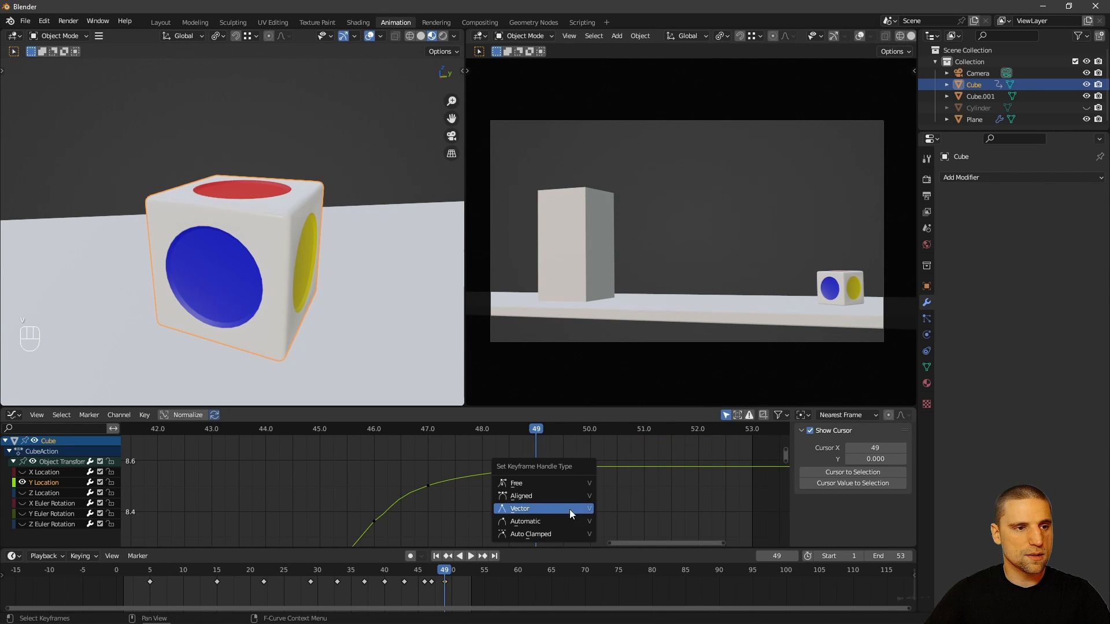
pyautogui.click(539, 534)
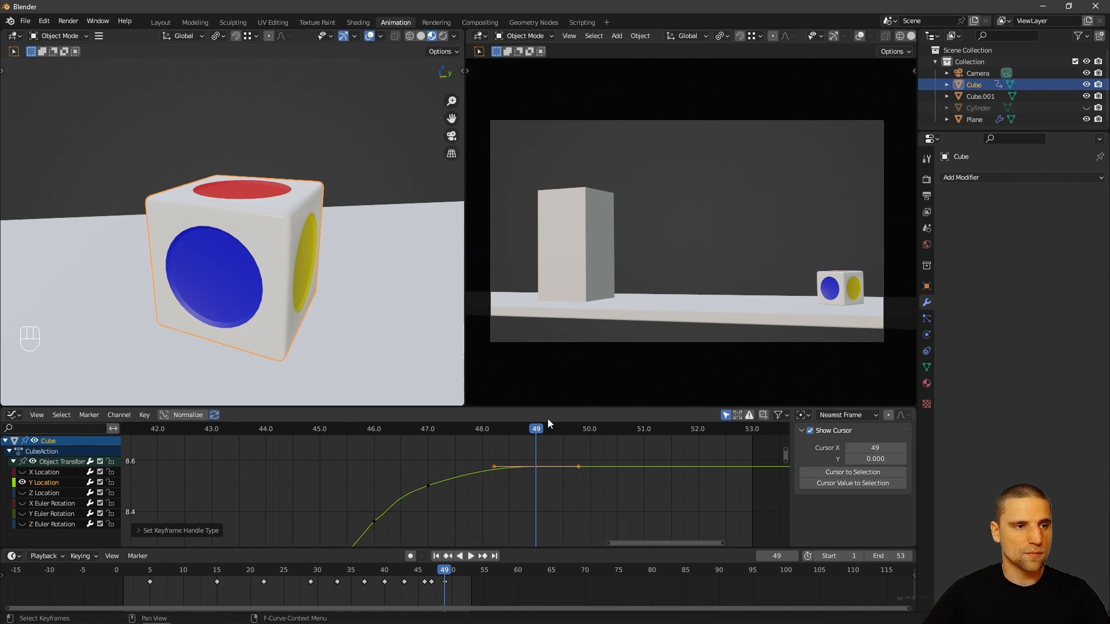
# Step: Play the animation in the maximized camera view to check how the cube comes to rest, and restore the layout
pyautogui.hotkey('ctrl', 'space')
pyautogui.press('space')
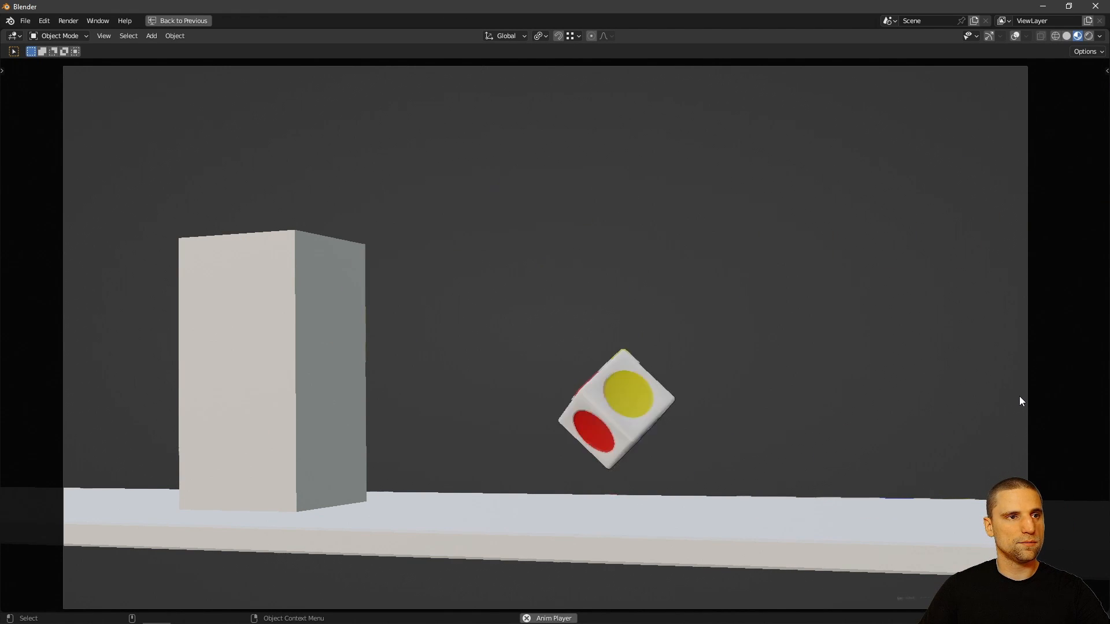
pyautogui.press('space')
pyautogui.hotkey('ctrl', 'space')
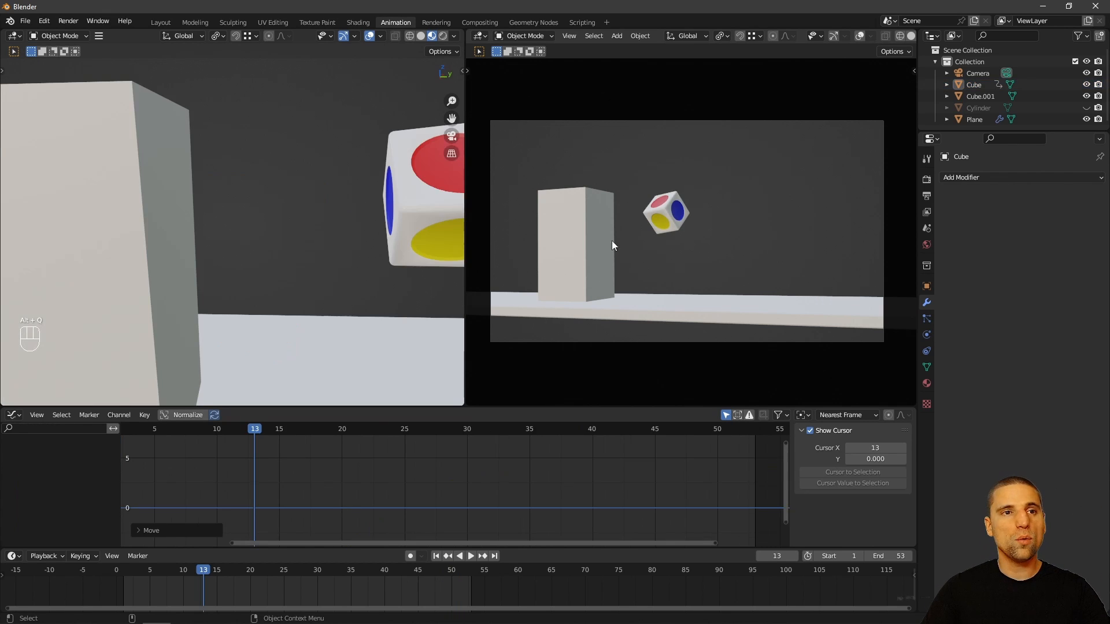
# Step: Select the tall box and enter Edit Mode with edge selection
pyautogui.scroll(-6, 234, 191)
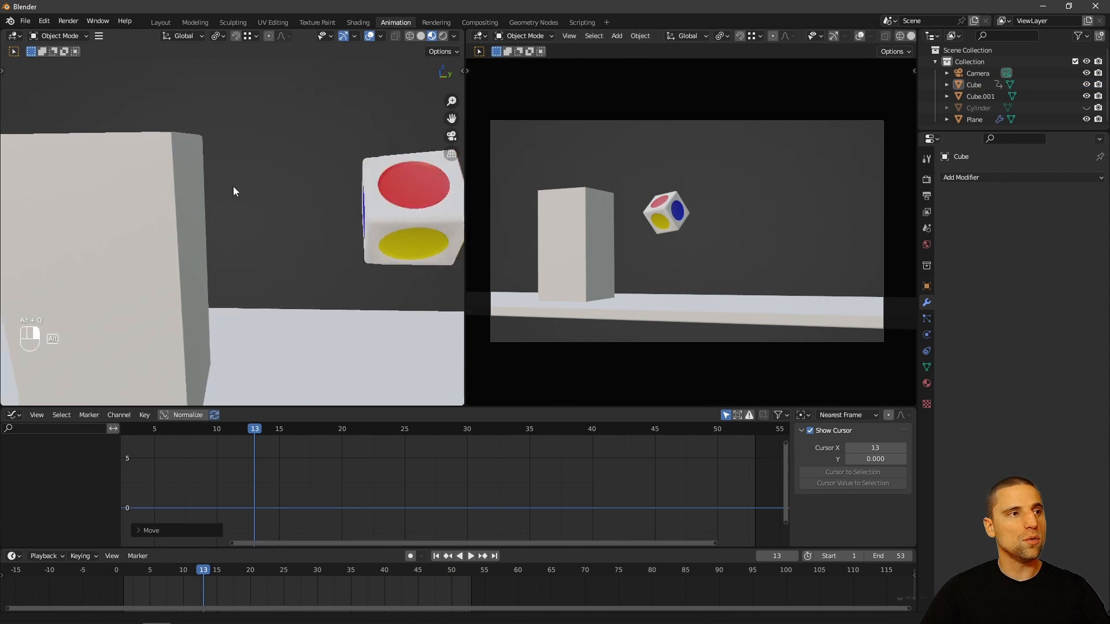
pyautogui.click(200, 232)
pyautogui.keyDown('alt'); pyautogui.moveTo(243, 310); pyautogui.dragTo(241, 279, button='middle'); pyautogui.keyUp('alt')
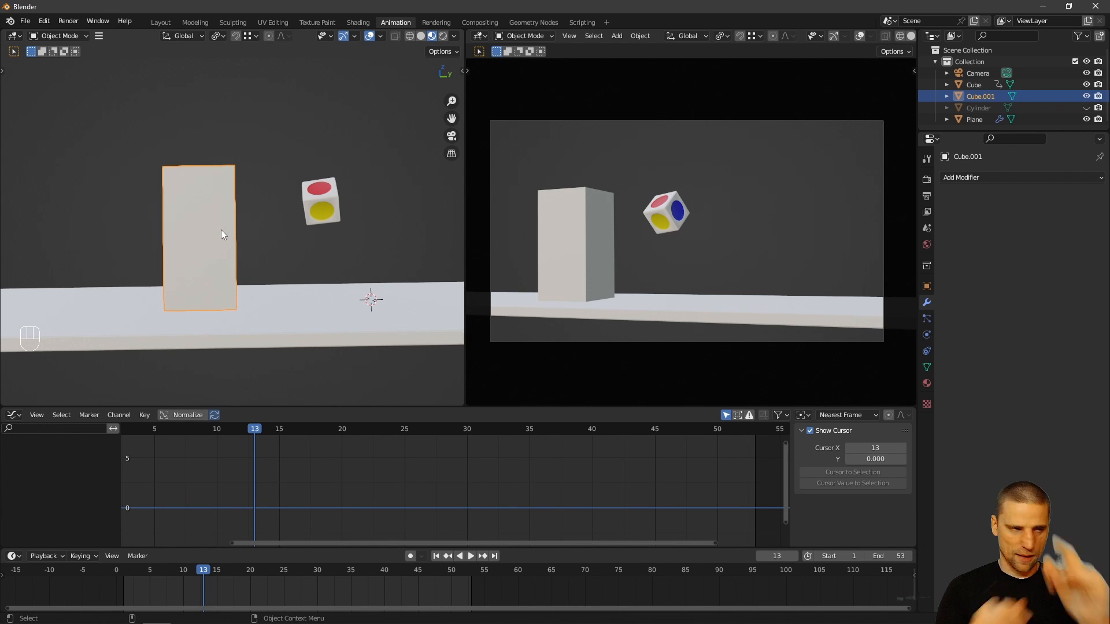
pyautogui.keyDown('alt'); pyautogui.moveTo(227, 230); pyautogui.dragTo(188, 148); pyautogui.keyUp('alt')
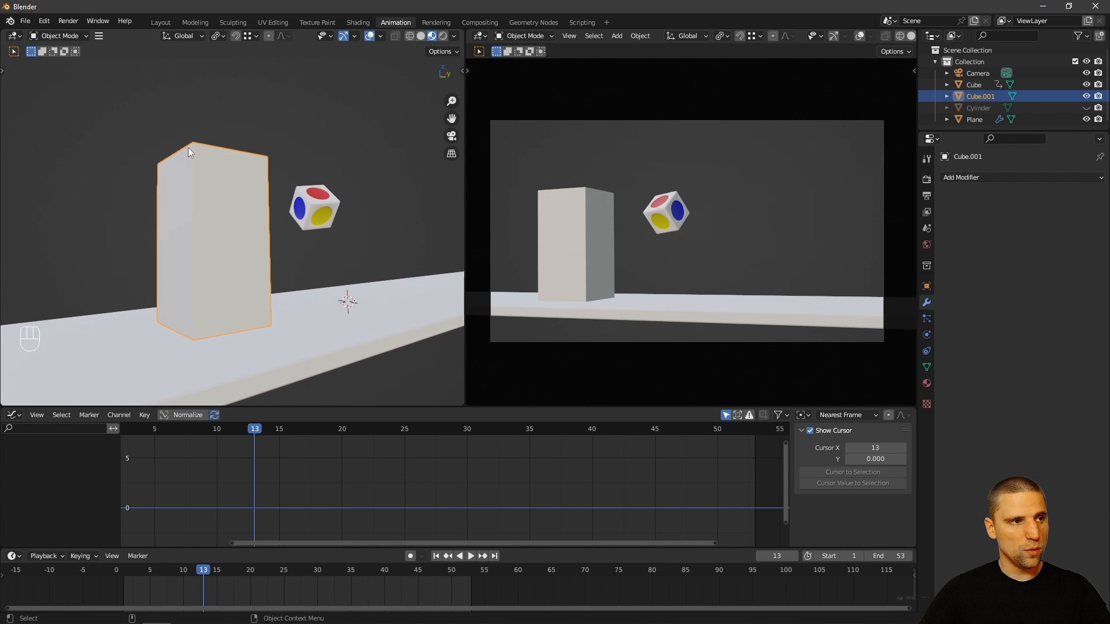
pyautogui.keyDown('alt'); pyautogui.moveTo(265, 215); pyautogui.dragTo(244, 269); pyautogui.keyUp('alt')
pyautogui.press('Tab')
pyautogui.press('2')
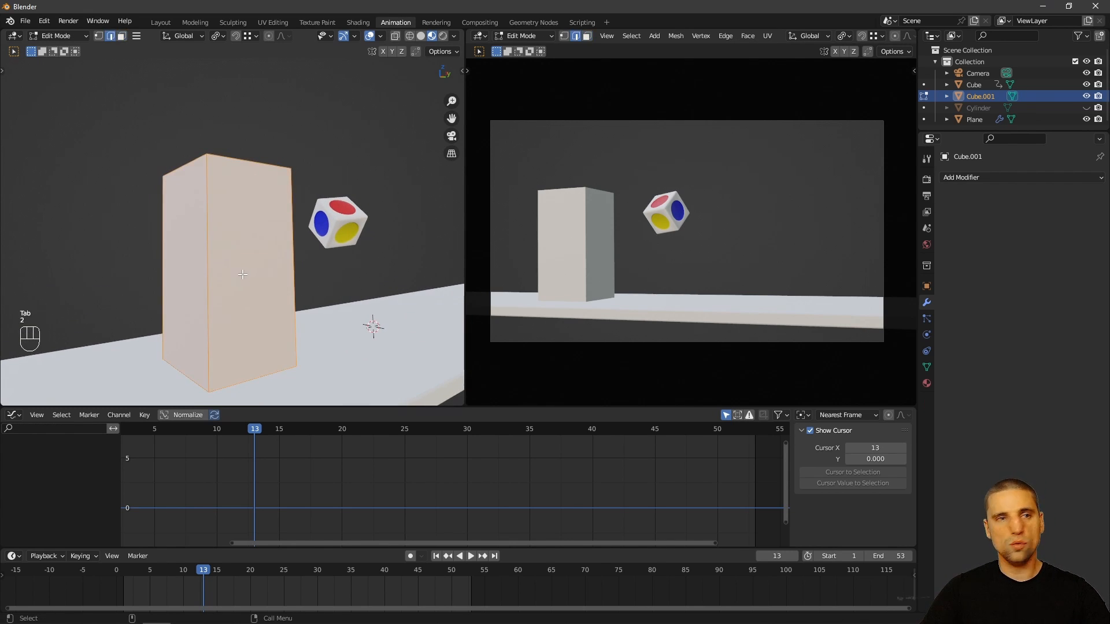
# Step: Select only the box's bottom edge on the side away from the cube and snap the 3D cursor to it
pyautogui.hotkey('alt', 'a')
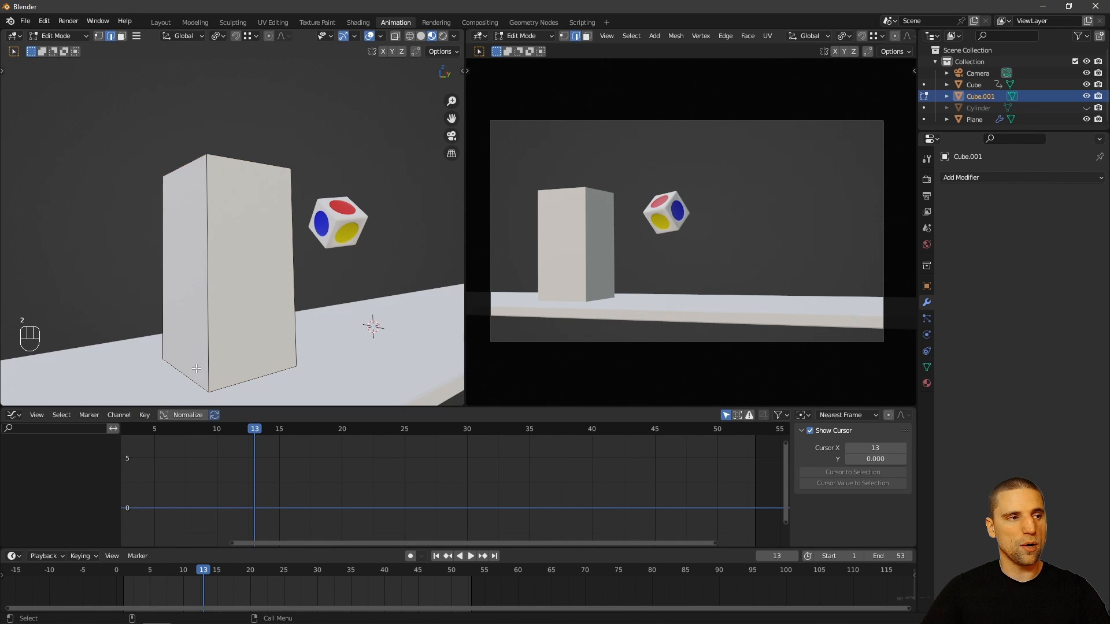
pyautogui.keyDown('alt'); pyautogui.moveTo(190, 363); pyautogui.dragTo(212, 347); pyautogui.keyUp('alt')
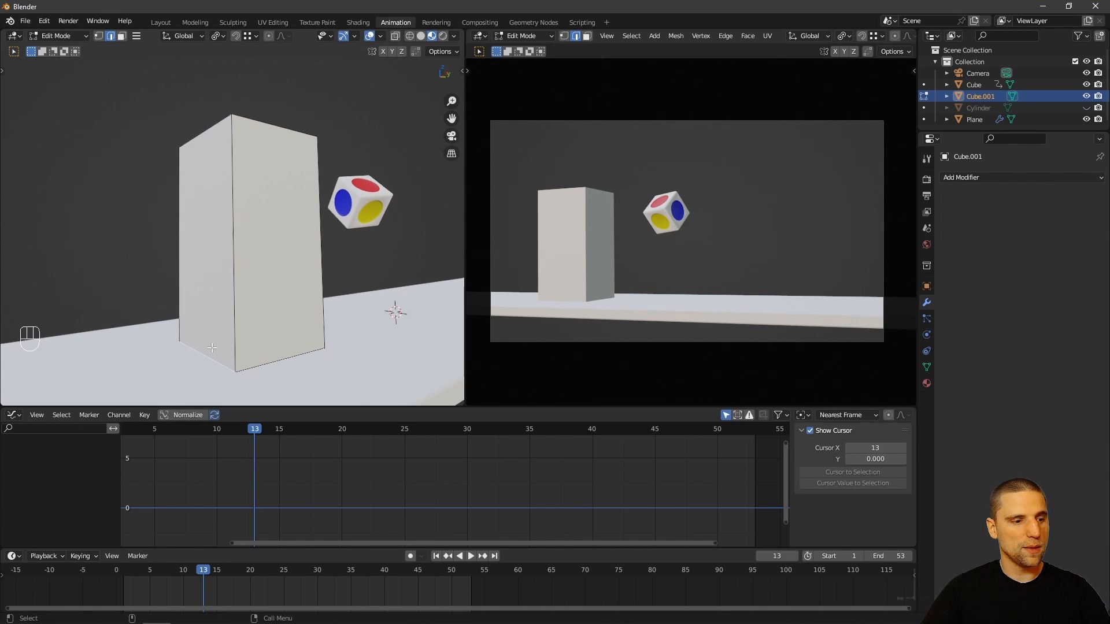
pyautogui.hotkey('shift', 's')
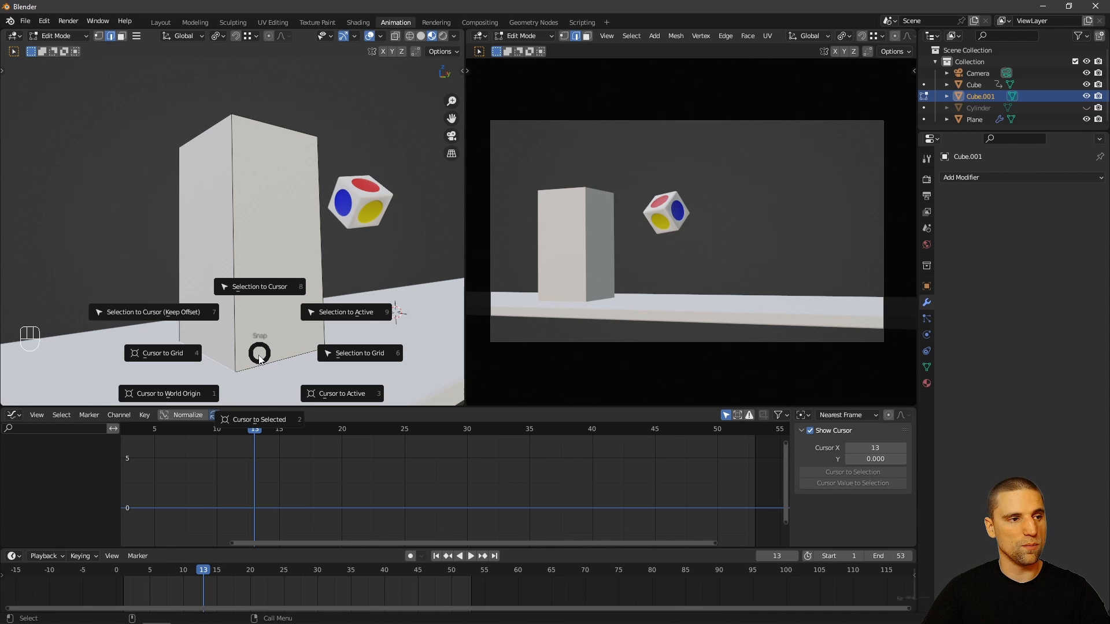
pyautogui.click(258, 422)
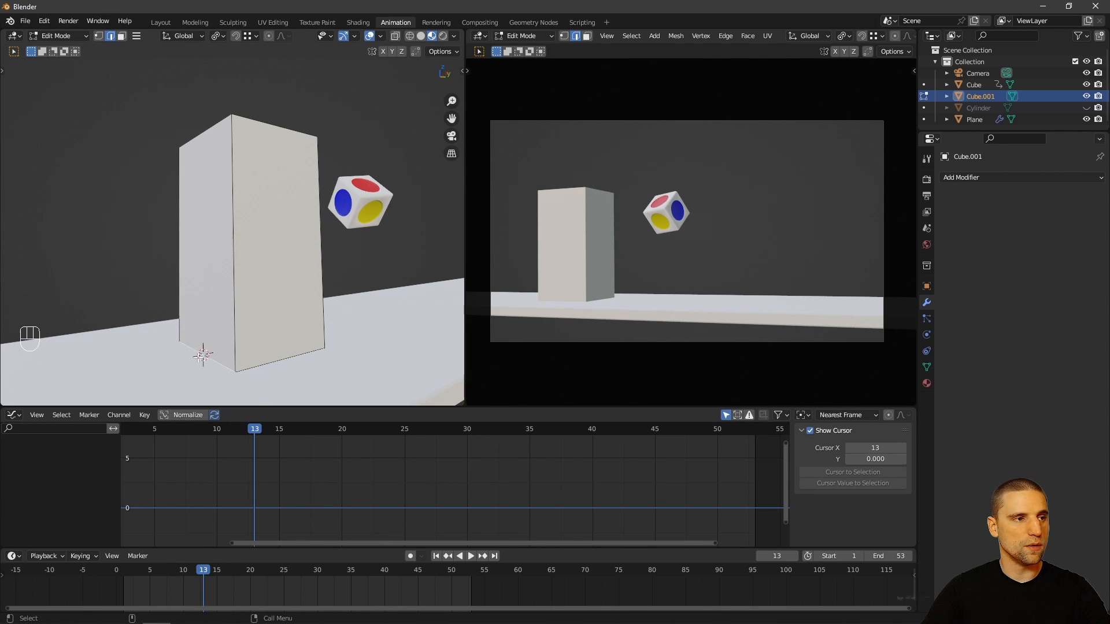
# Step: Return to Object Mode and set the transform pivot point to 3D Cursor
pyautogui.moveTo(240, 315); pyautogui.dragTo(252, 311, button='middle')
pyautogui.press('Tab')
pyautogui.keyDown('alt'); pyautogui.moveTo(320, 307); pyautogui.dragTo(286, 285); pyautogui.keyUp('alt')
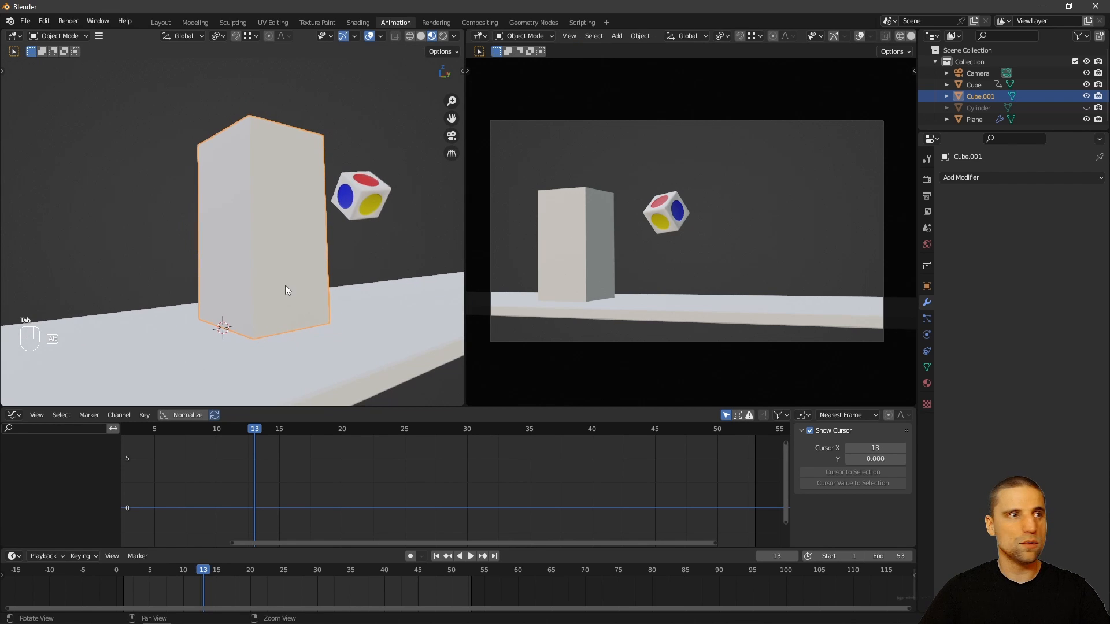
pyautogui.click(217, 36)
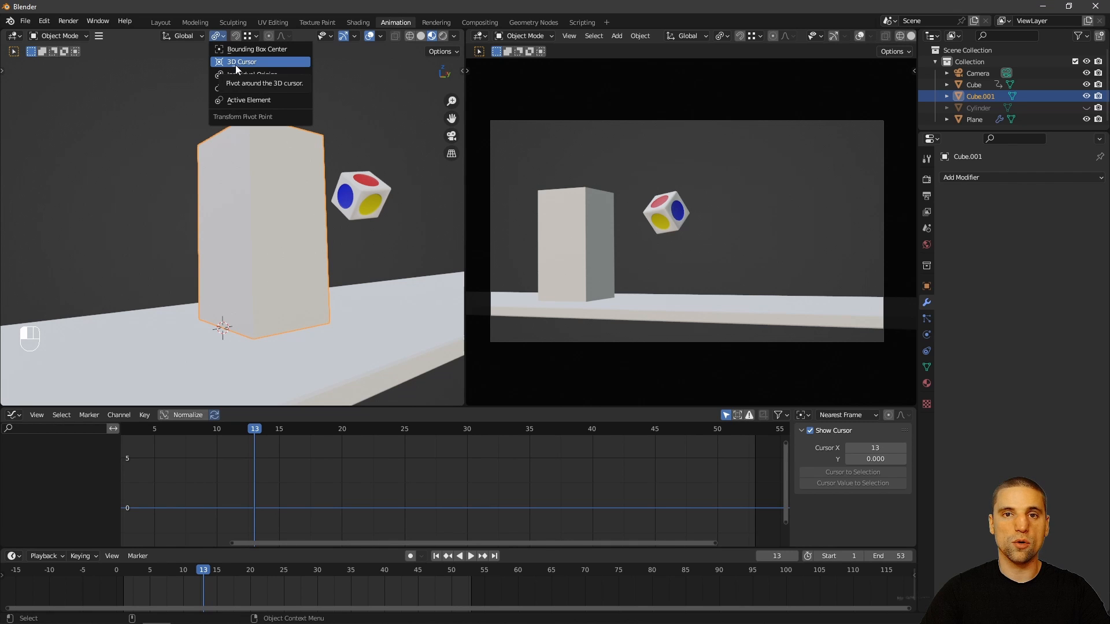
pyautogui.click(234, 61)
# Step: Try tilting the box away from the cube around the 3D cursor, and undo the rotation
pyautogui.press('space')
pyautogui.press('r')
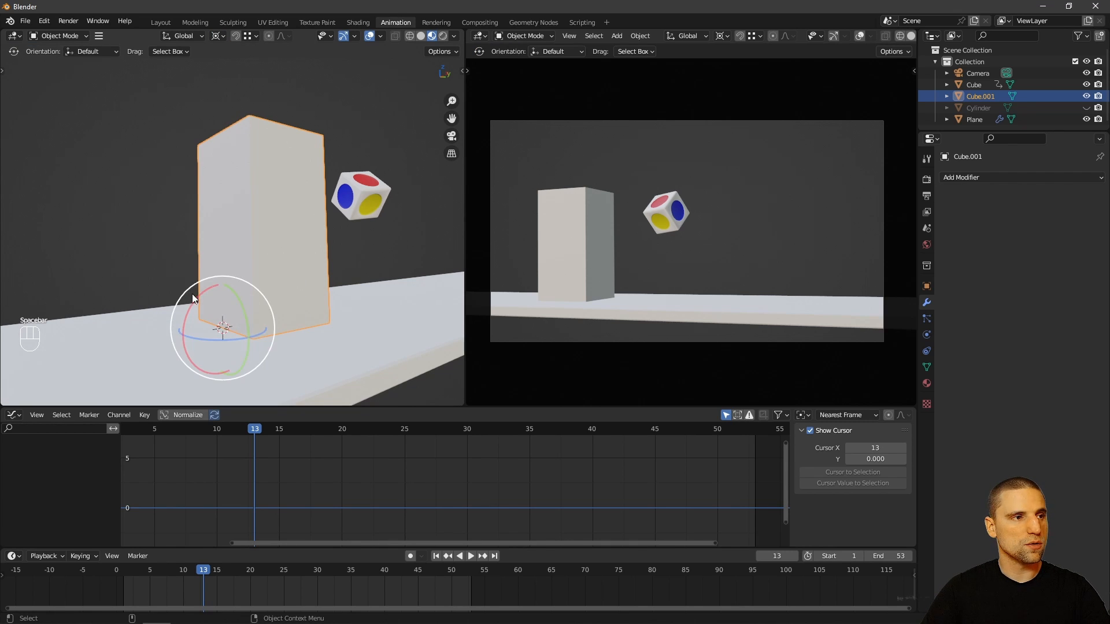
pyautogui.moveTo(192, 294); pyautogui.dragTo(192, 300)
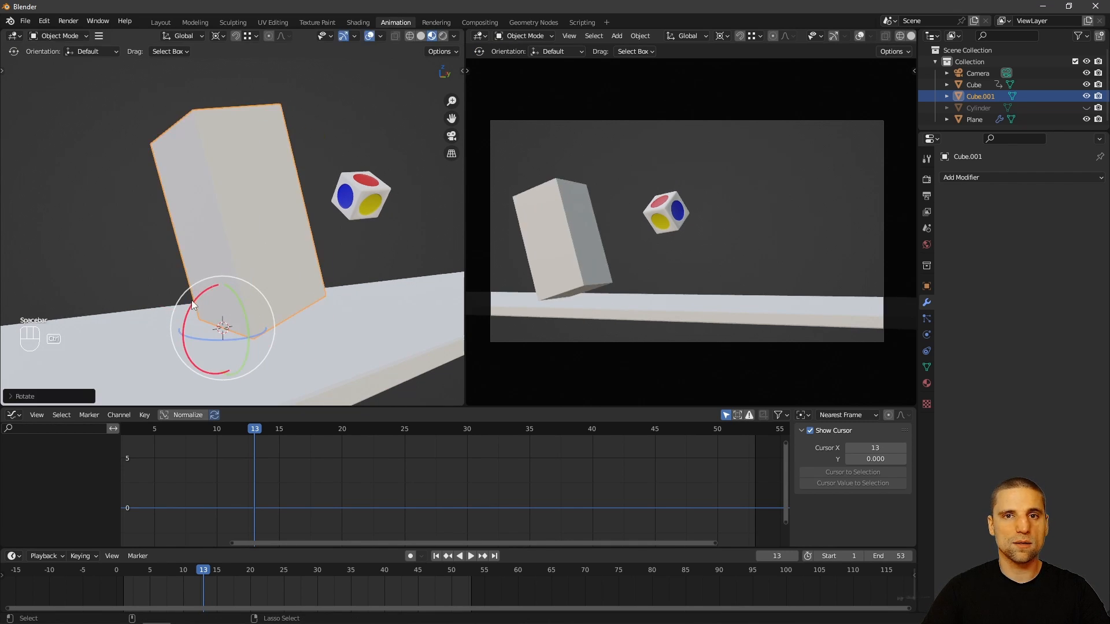
pyautogui.hotkey('ctrl', 'z')
pyautogui.press('w')
# Step: Insert a Location & Rotation keyframe for the box at frame 15
pyautogui.keyDown('alt'); pyautogui.moveTo(314, 265); pyautogui.dragTo(304, 241); pyautogui.keyUp('alt')
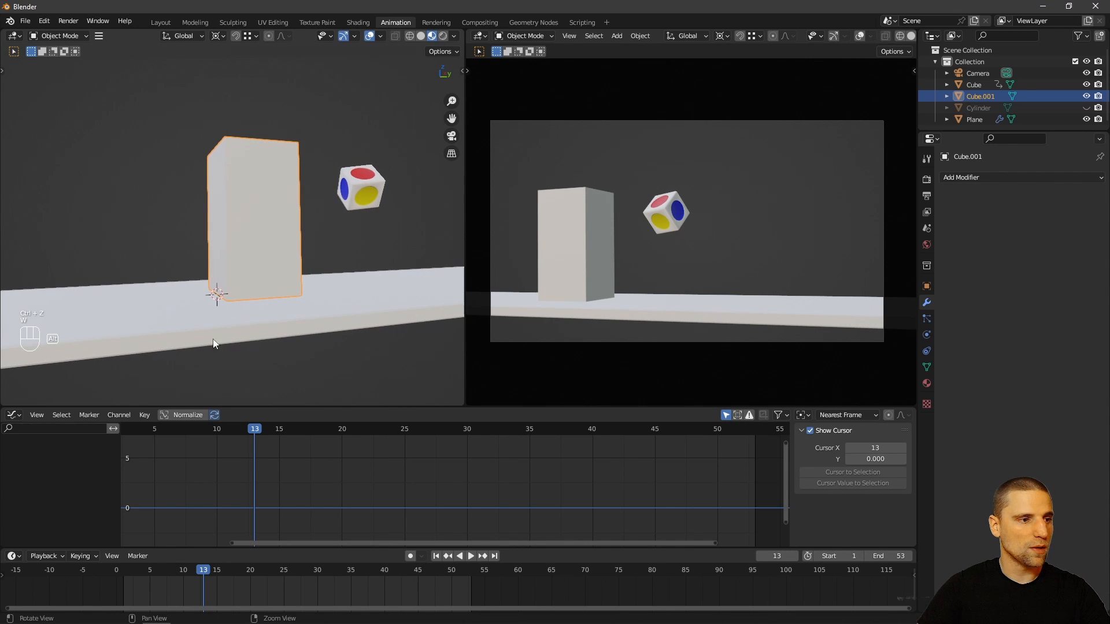
pyautogui.moveTo(212, 572); pyautogui.dragTo(216, 573)
pyautogui.scroll(2, 243, 253)
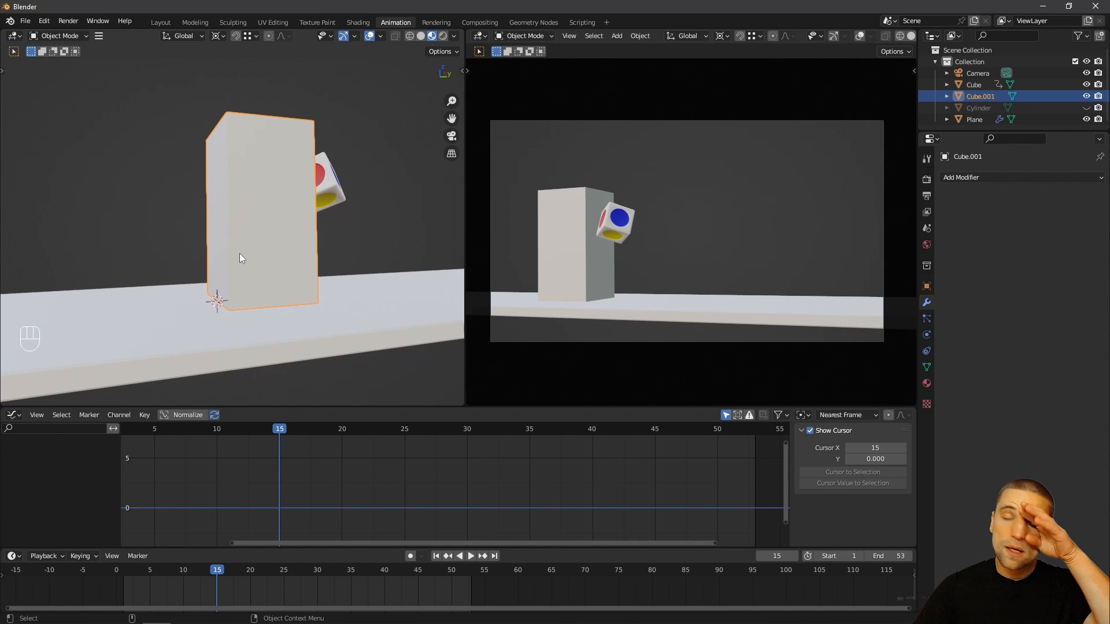
pyautogui.press('i')
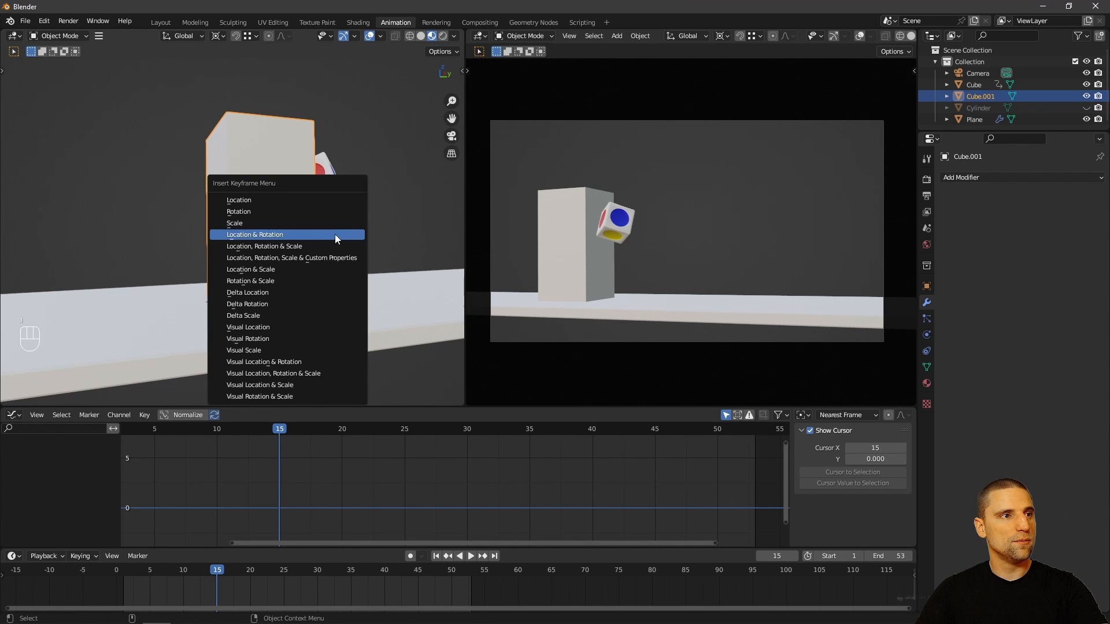
pyautogui.click(314, 237)
pyautogui.scroll(4, 298, 238)
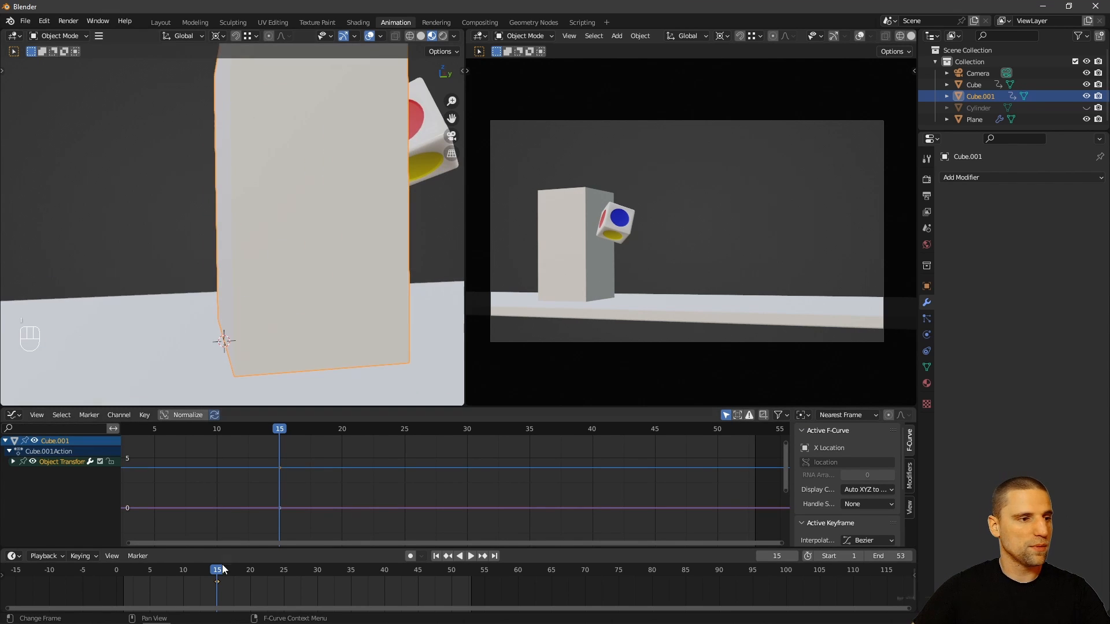
# Step: At frame 23, move the box slightly away from the cube along the Y axis and insert a keyframe
pyautogui.moveTo(216, 572); pyautogui.dragTo(270, 581)
pyautogui.scroll(-3, 281, 212)
pyautogui.press('space')
pyautogui.press('g')
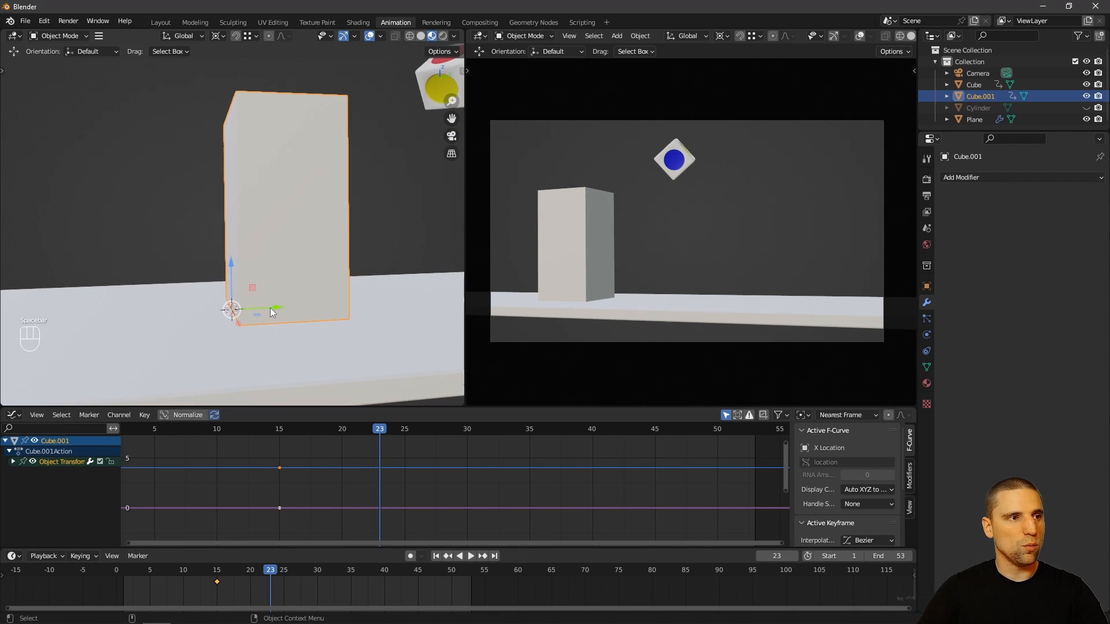
pyautogui.moveTo(270, 308); pyautogui.dragTo(251, 309)
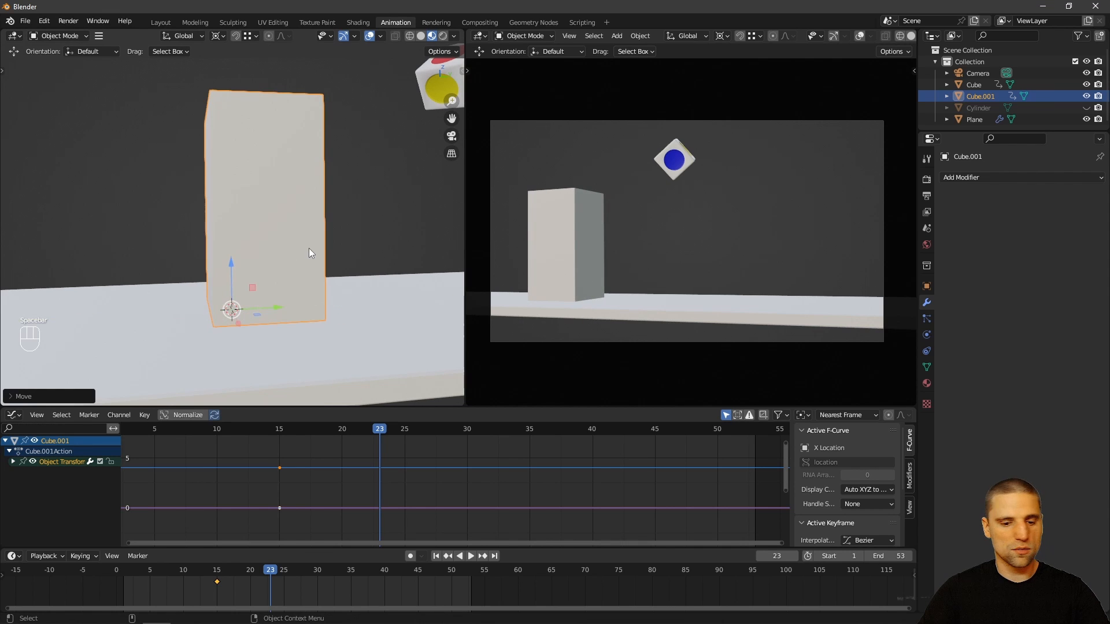
pyautogui.press('i')
pyautogui.click(297, 249)
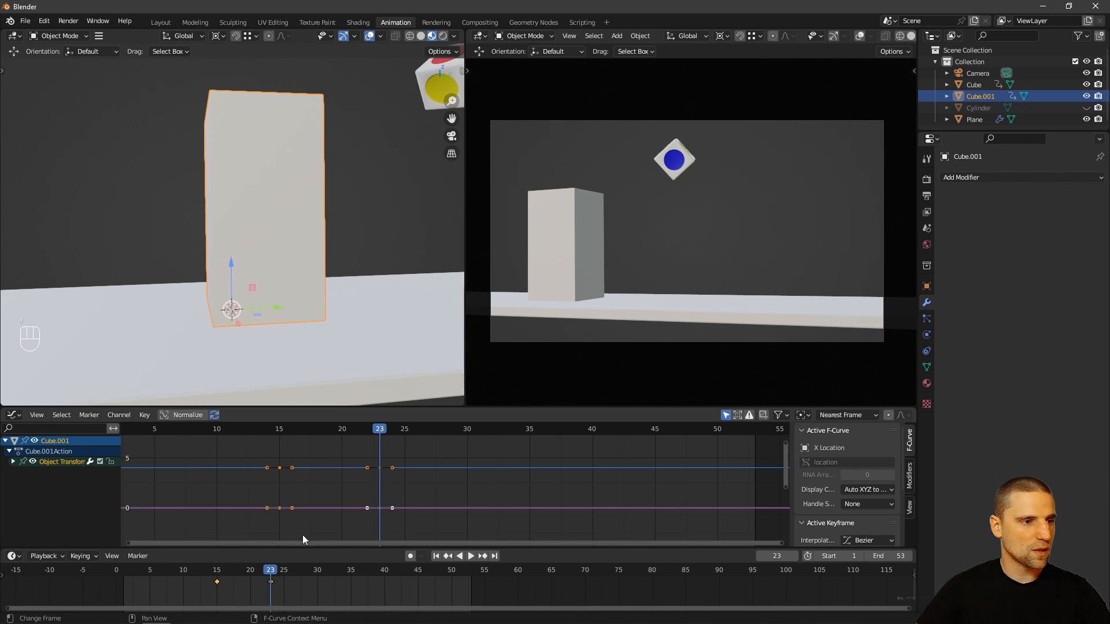
# Step: Set the handle type of the box's frame 15 keyframes to Vector
pyautogui.hotkey('ctrl', 'z')
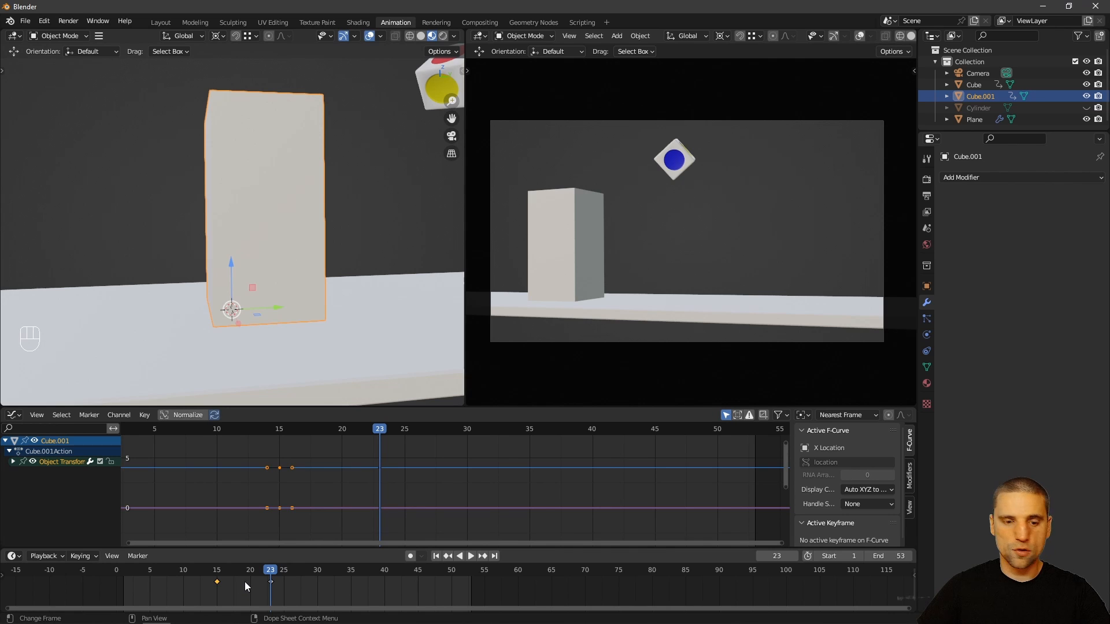
pyautogui.press('v')
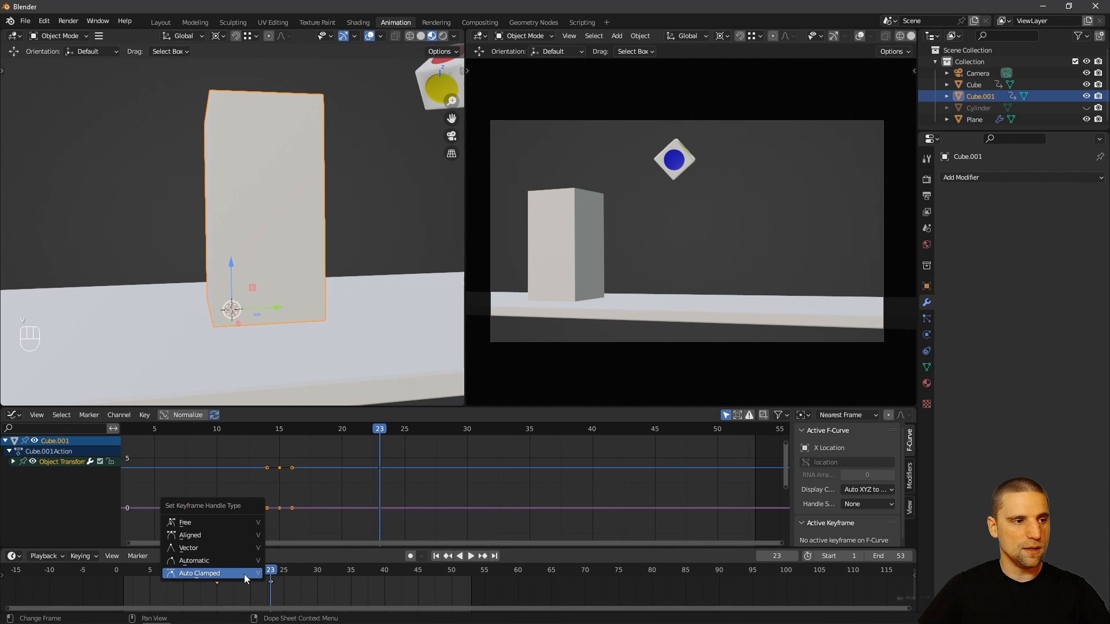
pyautogui.click(230, 543)
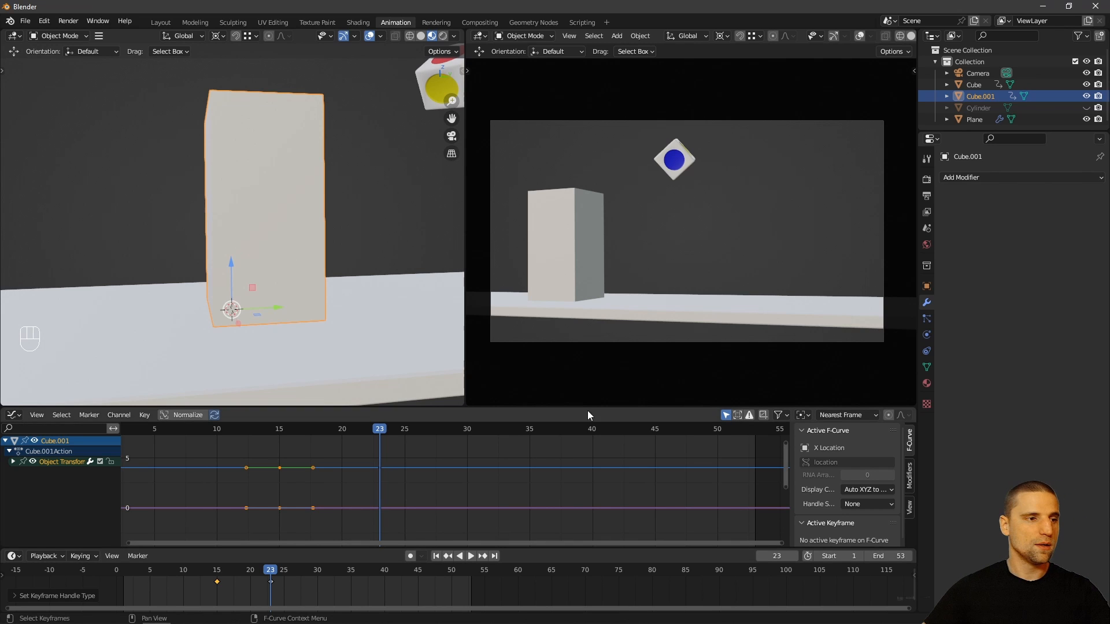
# Step: Set the handle type of the box's frame 23 keyframes to Auto Clamped
pyautogui.moveTo(301, 594); pyautogui.dragTo(257, 569)
pyautogui.press('v')
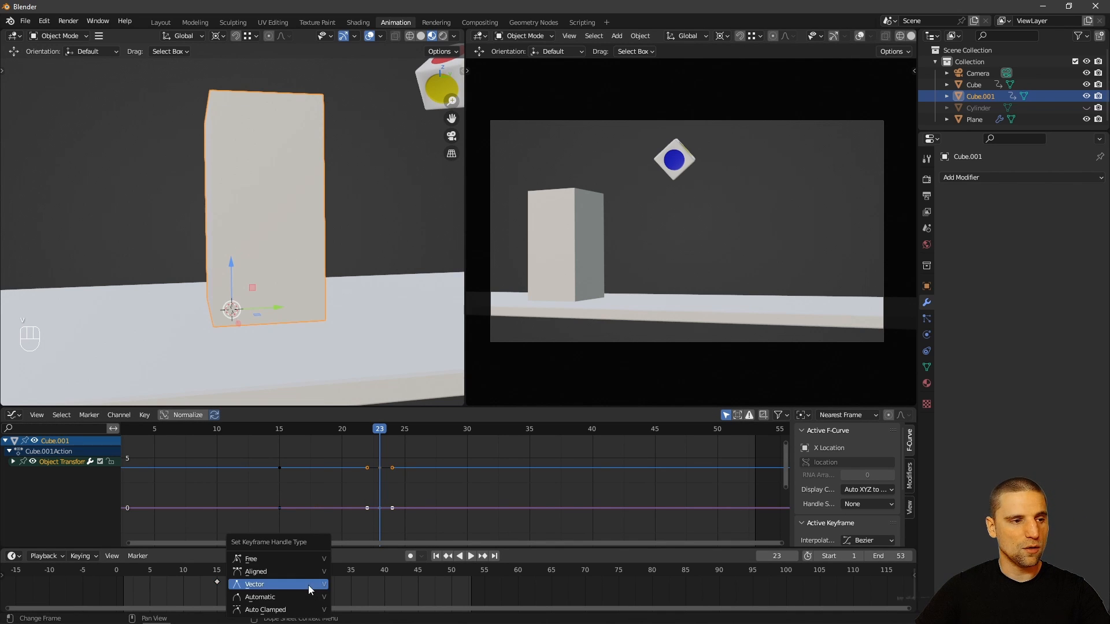
pyautogui.click(291, 614)
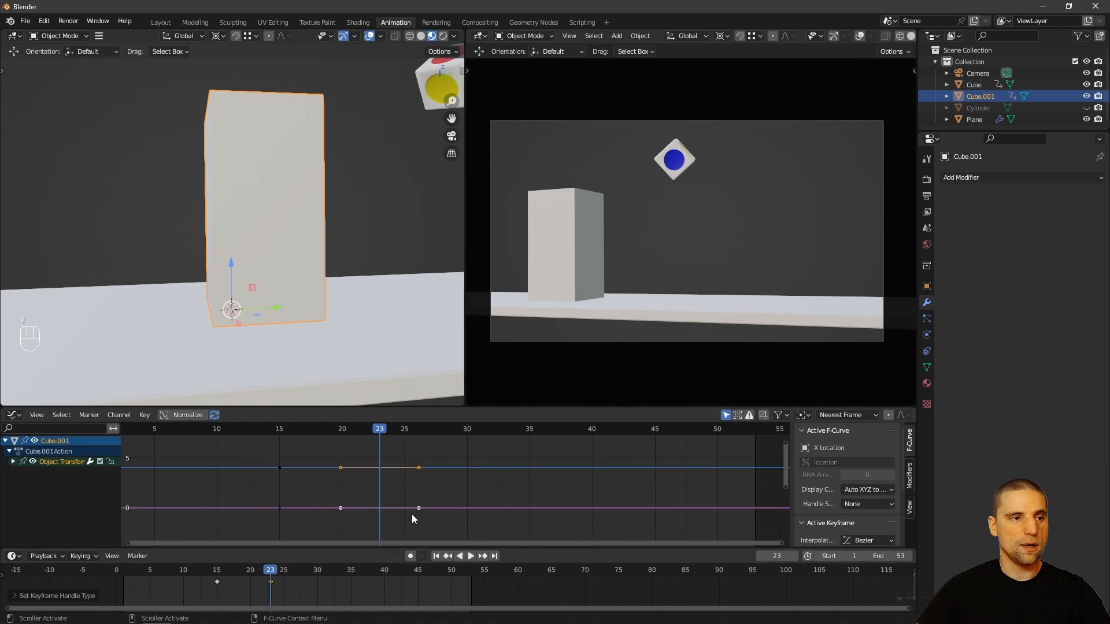
pyautogui.click(448, 497)
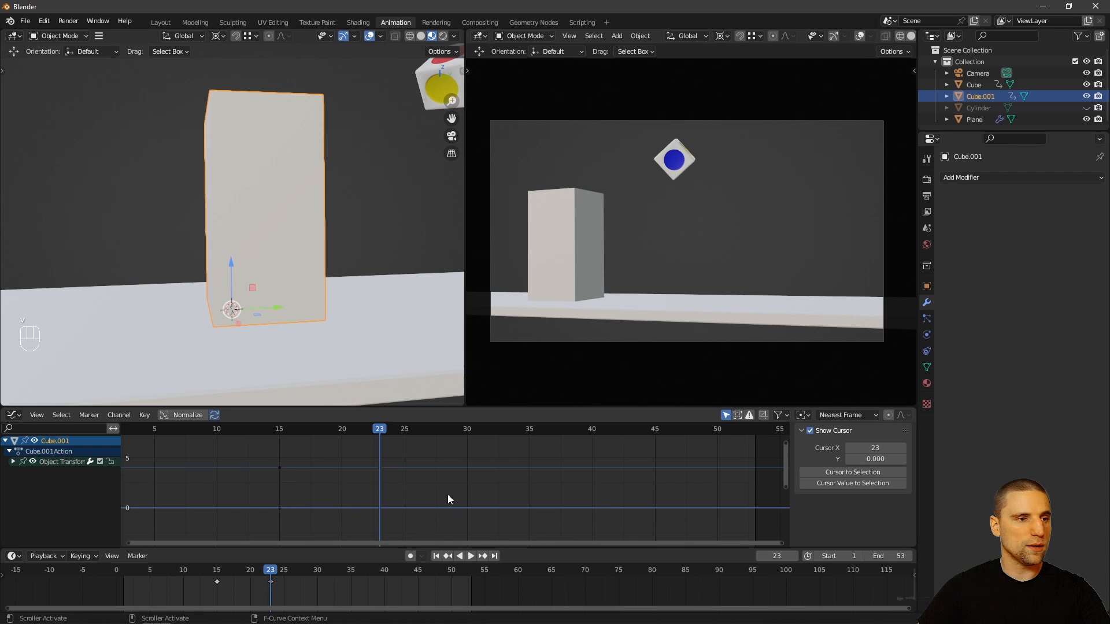
# Step: Isolate the box's Y Location curve in the Graph Editor and frame its keyframes
pyautogui.click(12, 461)
pyautogui.click(52, 484)
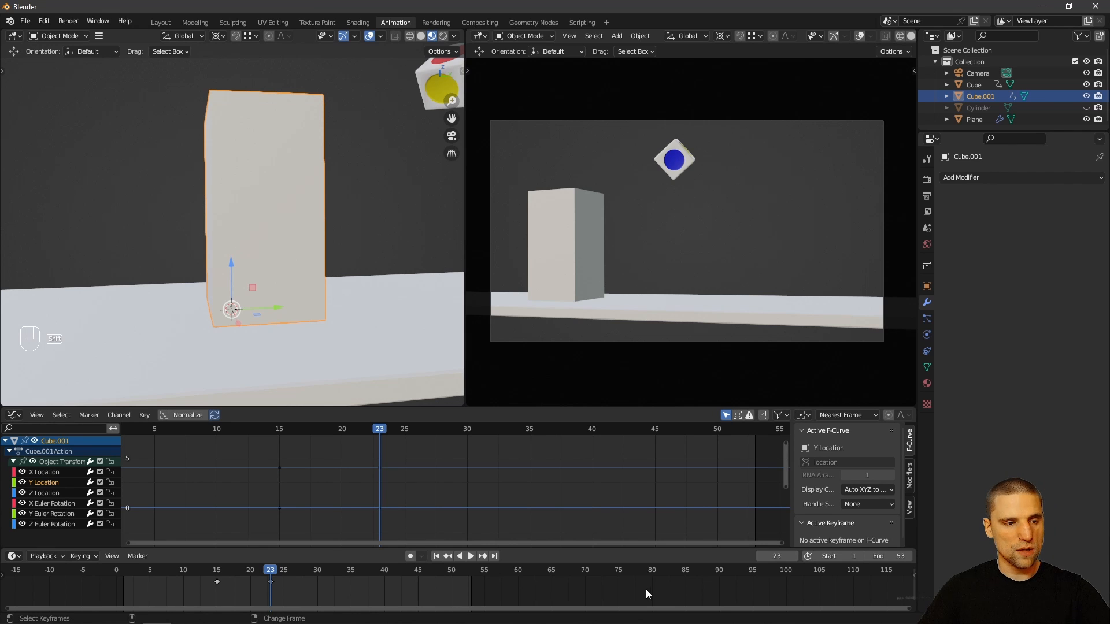
pyautogui.hotkey('shift', 'h')
pyautogui.press('a')
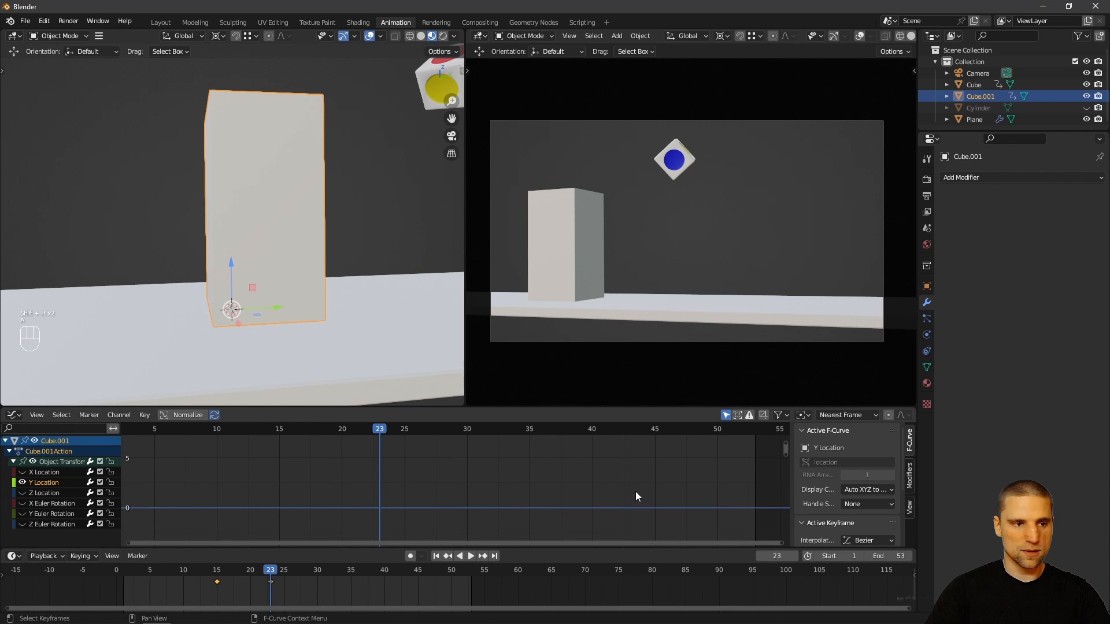
pyautogui.press('KP_Decimal')
pyautogui.keyDown('ctrl'); pyautogui.moveTo(542, 496); pyautogui.dragTo(407, 454, button='middle'); pyautogui.keyUp('ctrl')
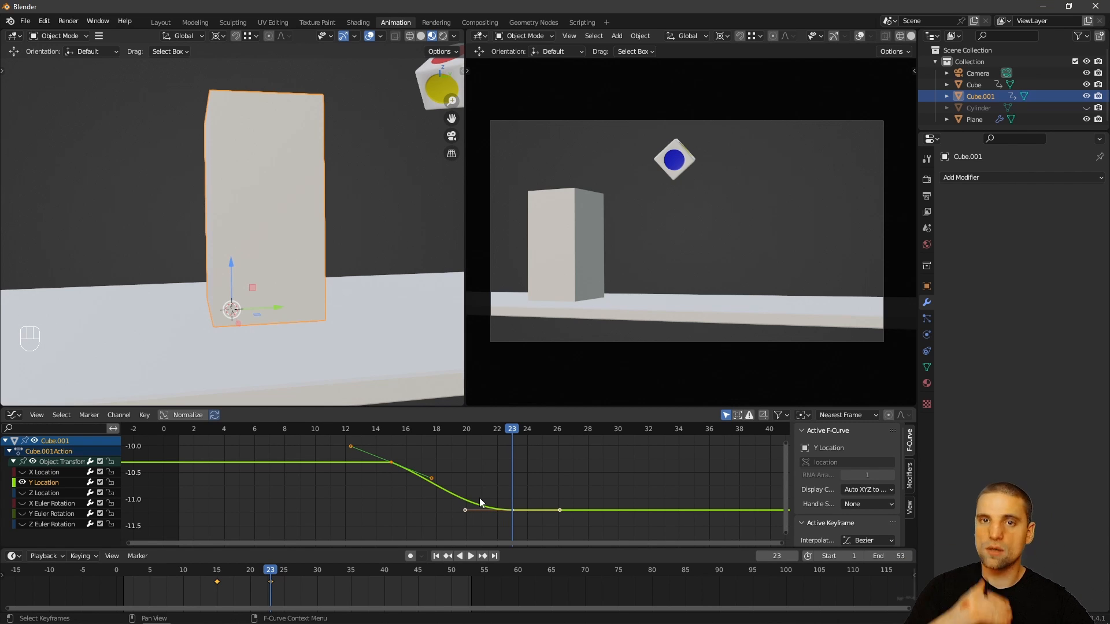
# Step: Play the animation in the maximized camera view to check how the box slides after the impact
pyautogui.hotkey('ctrl', 'alt', 'space')
pyautogui.press('space')
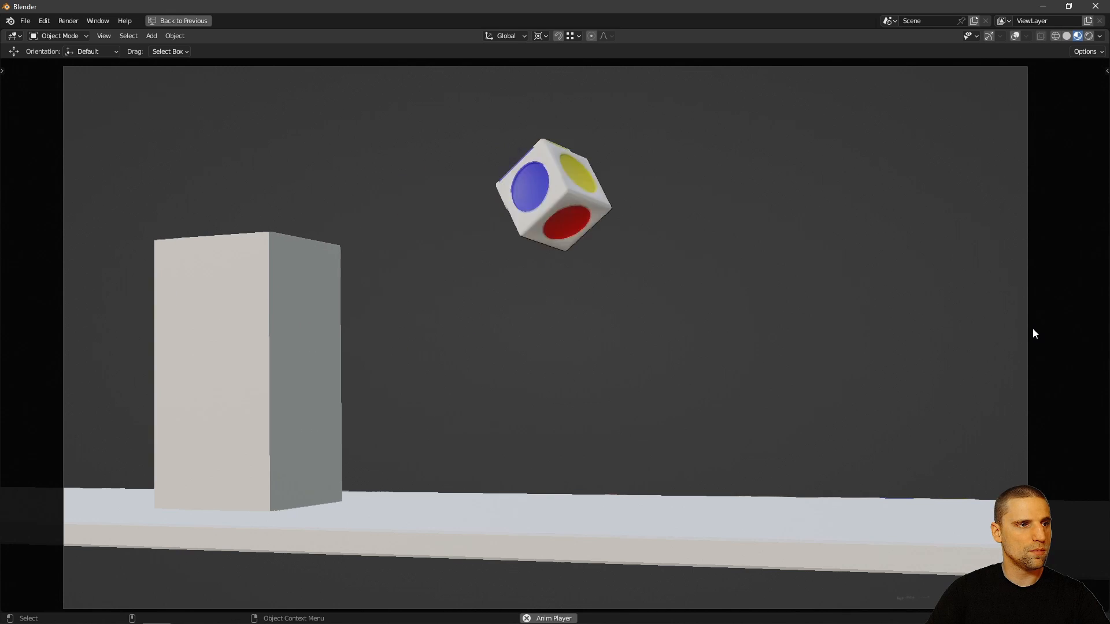
pyautogui.hotkey('ctrl', 'alt', 'space')
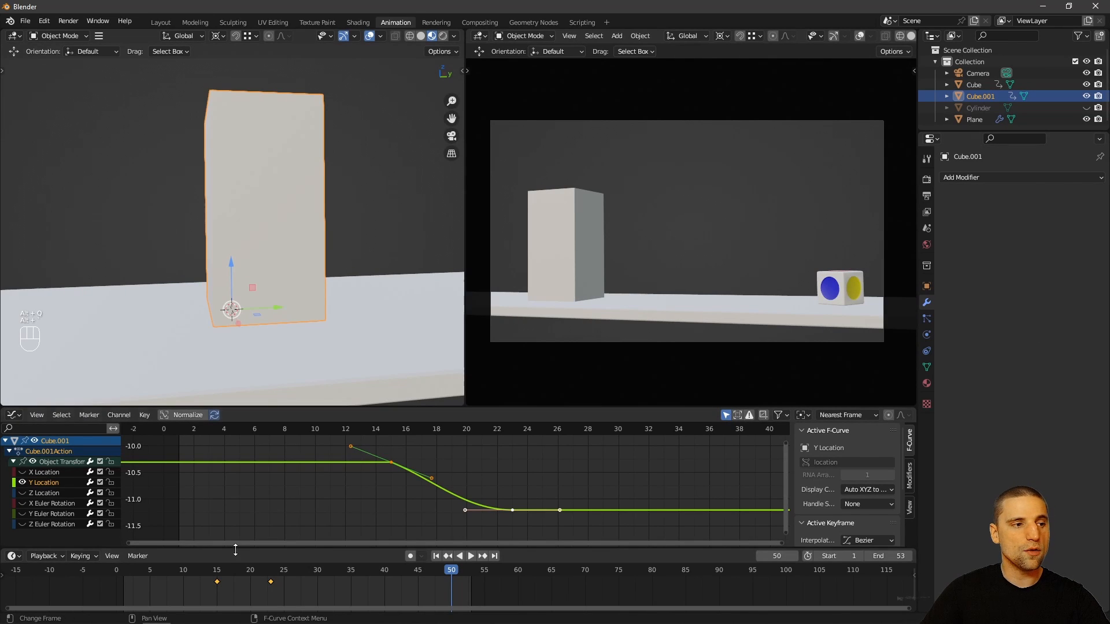
# Step: Shorten the outgoing handle of the frame 15 keyframe on the box's Y Location curve slightly
pyautogui.click(445, 454)
pyautogui.click(431, 478)
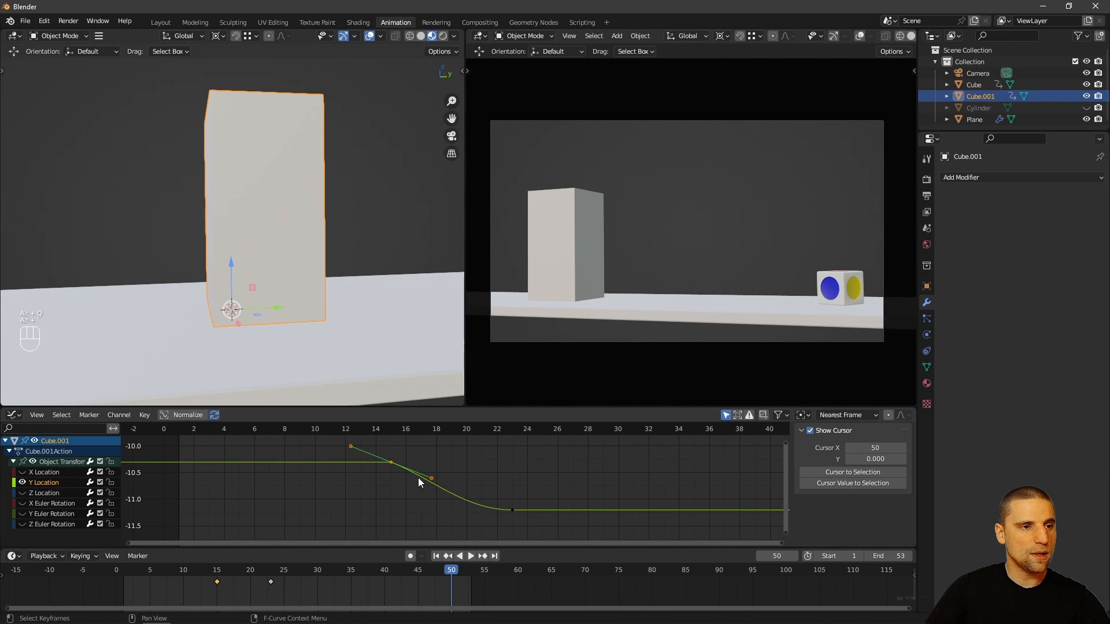
pyautogui.press('g')
pyautogui.click(424, 479)
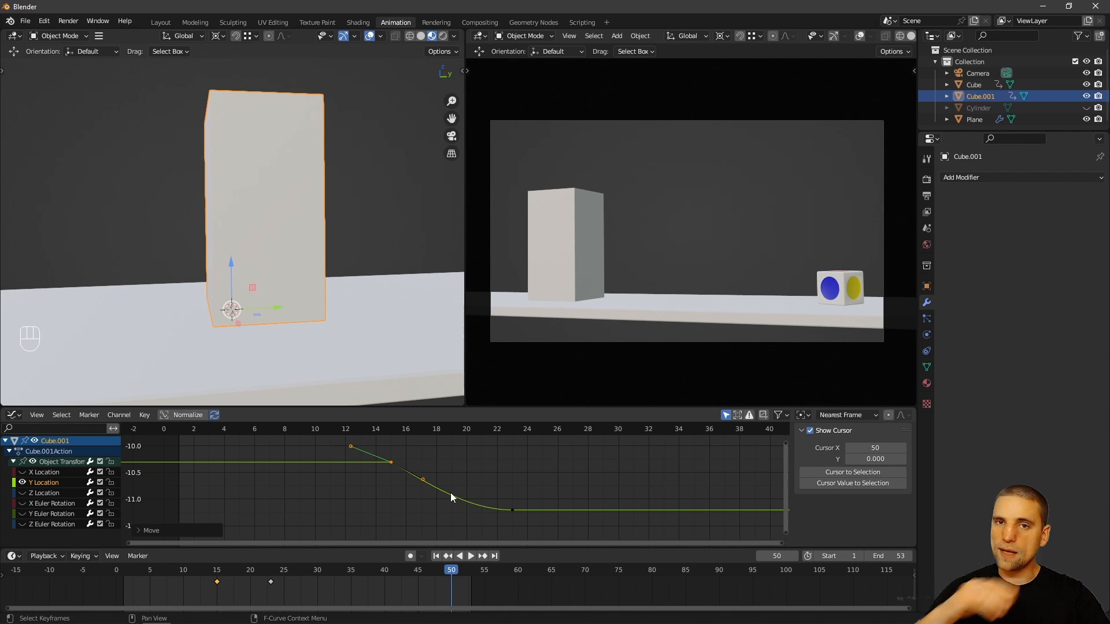
# Step: Insert a Rotation keyframe for the upright box at frame 20 and reveal all its hidden animation curves
pyautogui.moveTo(218, 574); pyautogui.dragTo(251, 581)
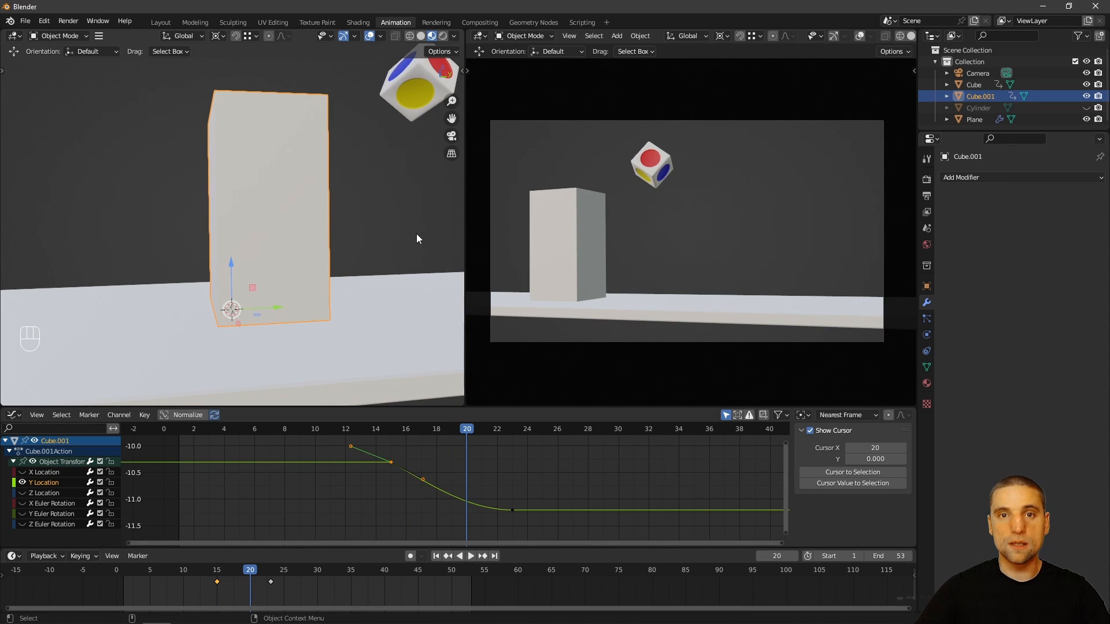
pyautogui.keyDown('alt'); pyautogui.moveTo(406, 219); pyautogui.dragTo(354, 250, button='middle'); pyautogui.keyUp('alt')
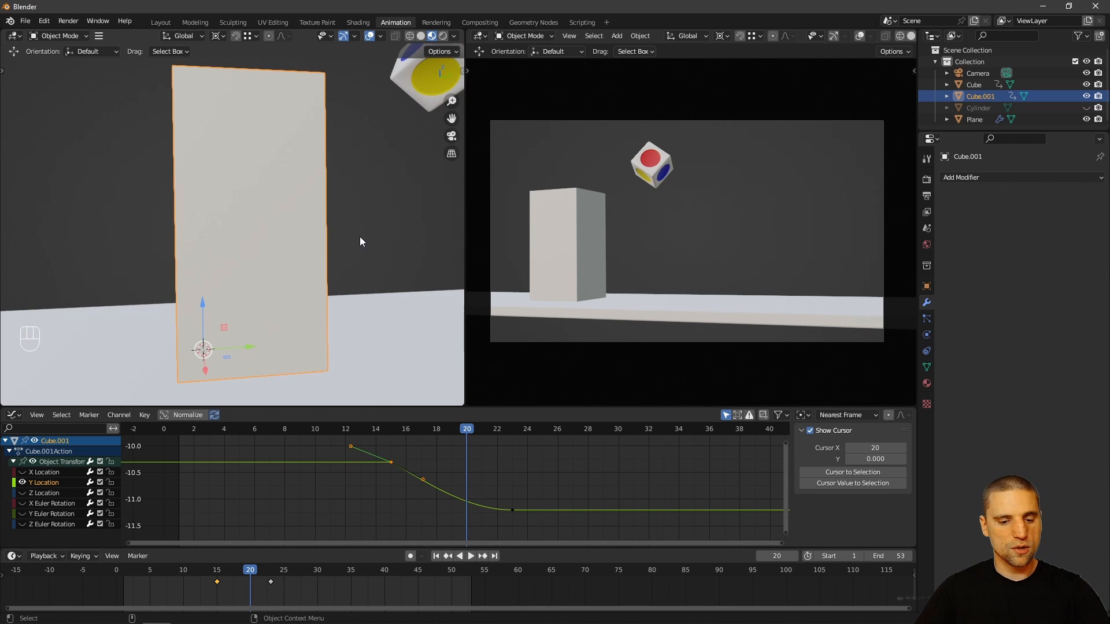
pyautogui.press('i')
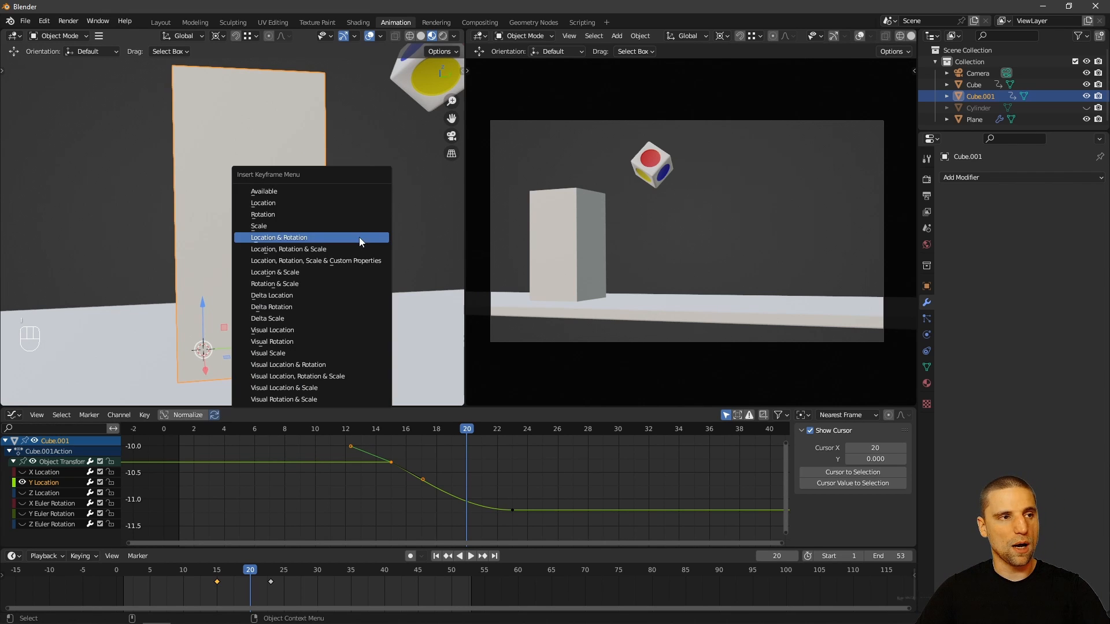
pyautogui.click(297, 213)
pyautogui.click(313, 509)
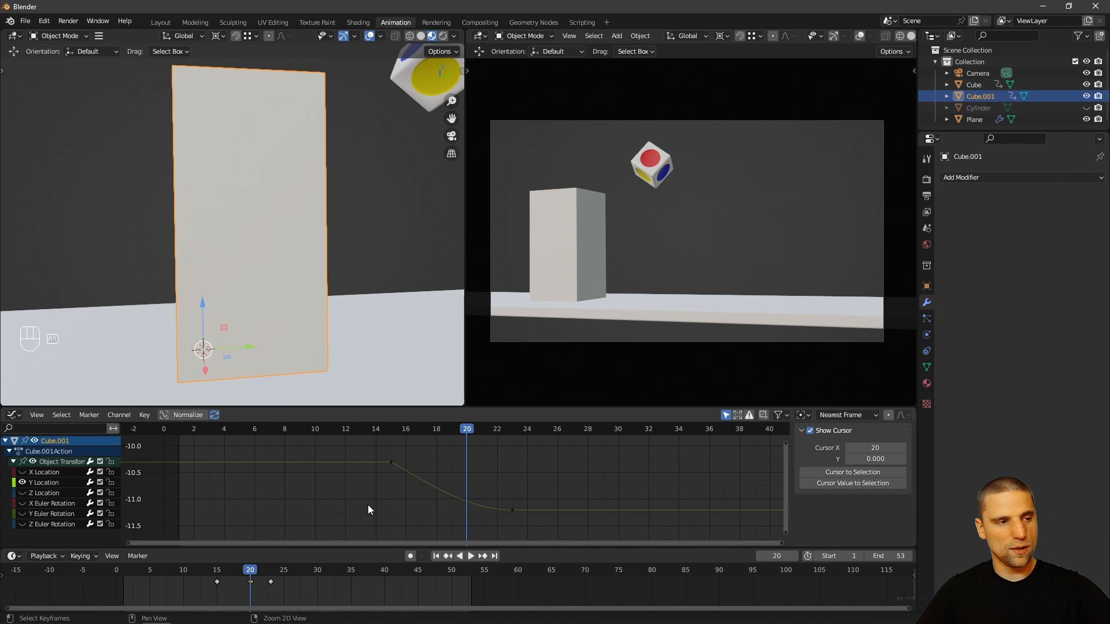
pyautogui.hotkey('alt', 'h')
pyautogui.keyDown('alt'); pyautogui.moveTo(326, 164); pyautogui.dragTo(236, 262); pyautogui.keyUp('alt')
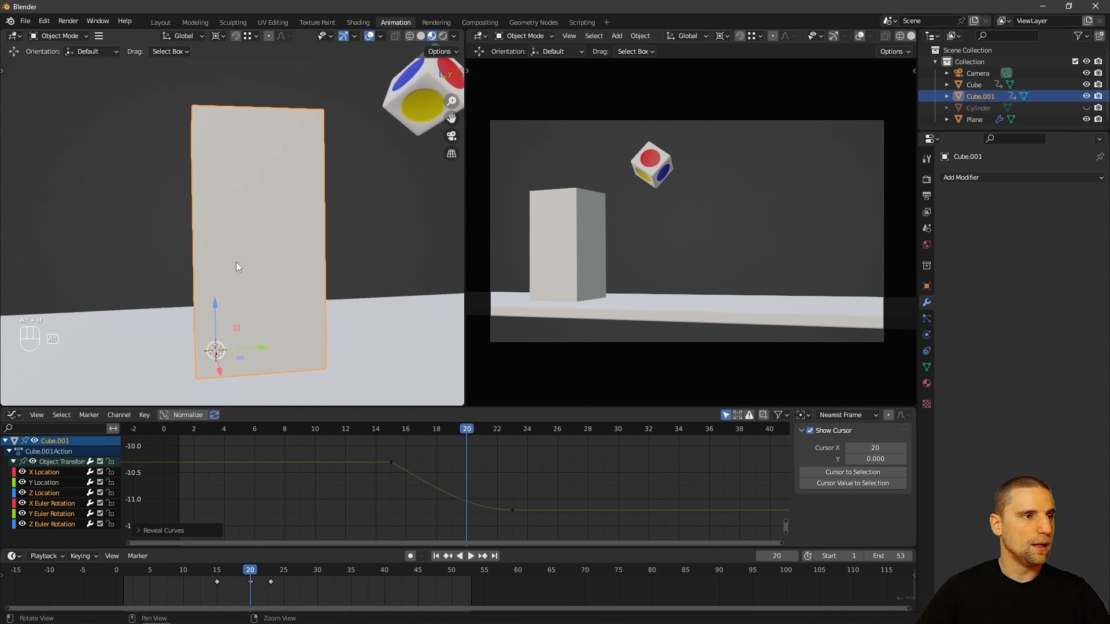
# Step: At frame 17, tilt the box slightly away from the cube around the 3D cursor and insert a Rotation keyframe
pyautogui.moveTo(250, 573); pyautogui.dragTo(222, 580)
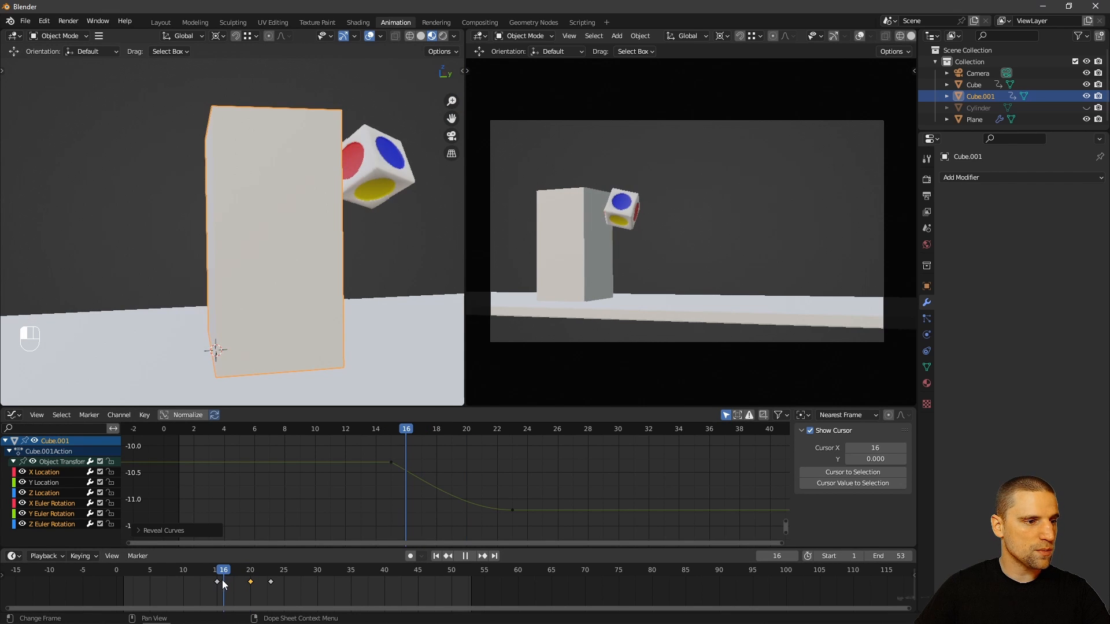
pyautogui.press('space')
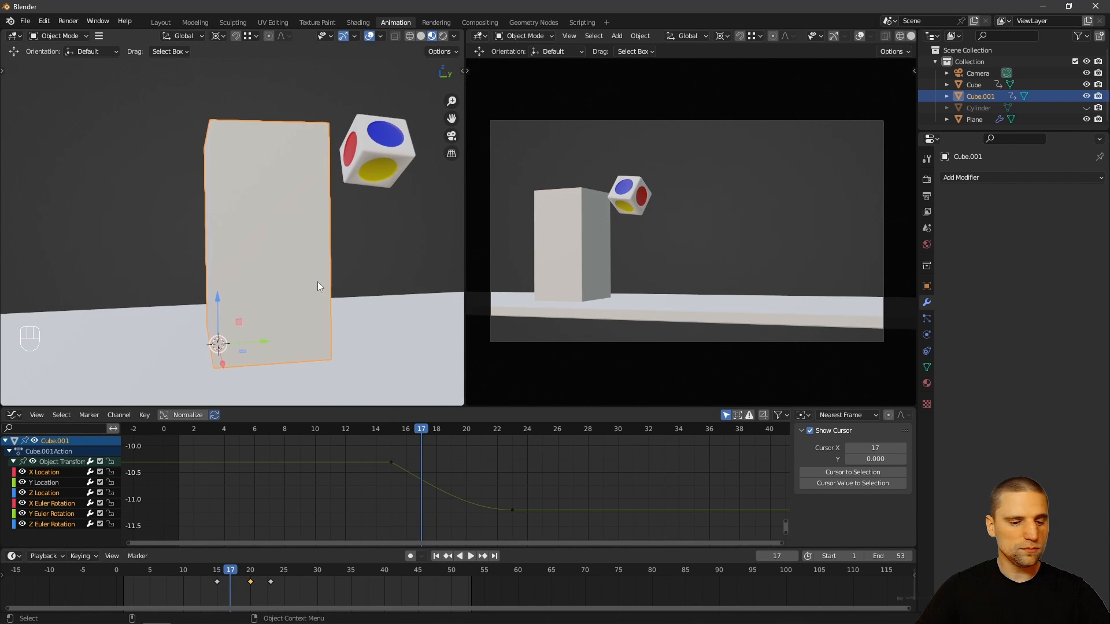
pyautogui.hotkey('shift', 'space')
pyautogui.press('r')
pyautogui.moveTo(197, 307); pyautogui.dragTo(189, 315)
pyautogui.hotkey('ctrl', 'z')
pyautogui.press('i')
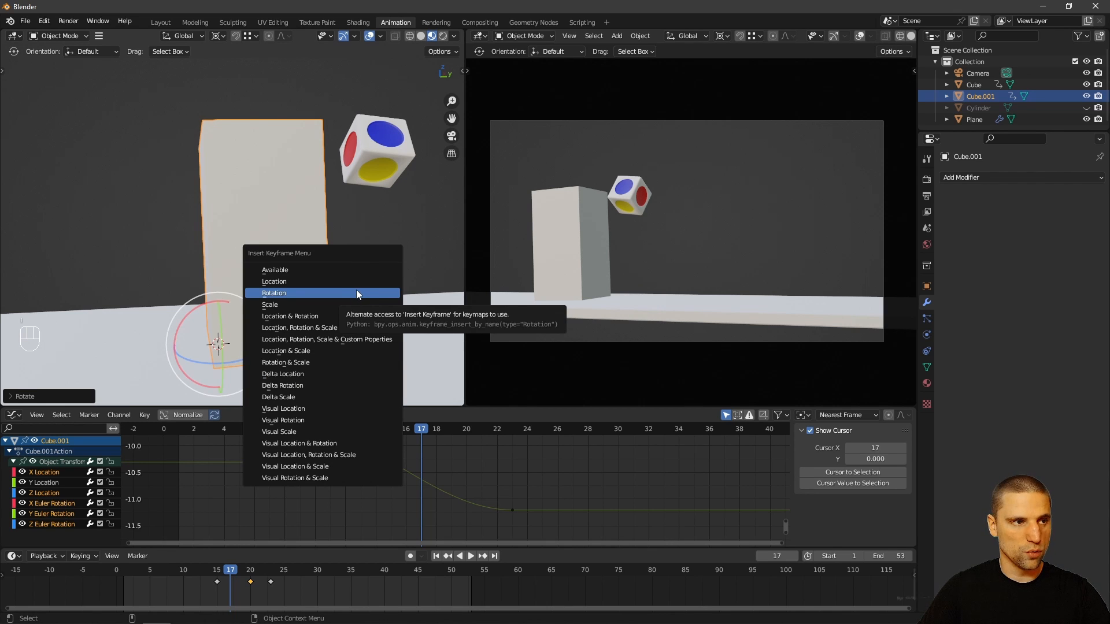
pyautogui.click(356, 293)
pyautogui.press('w')
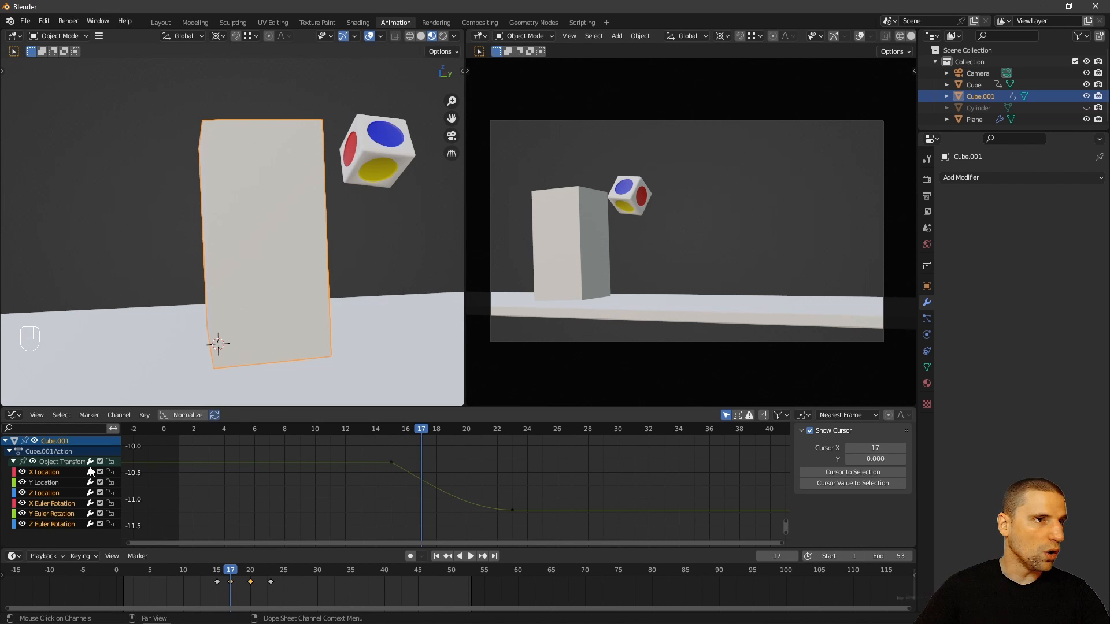
# Step: Isolate the box's X Euler Rotation curve in the Graph Editor and frame its keyframes
pyautogui.press('space')
pyautogui.keyDown('alt'); pyautogui.moveTo(289, 286); pyautogui.dragTo(299, 289); pyautogui.keyUp('alt')
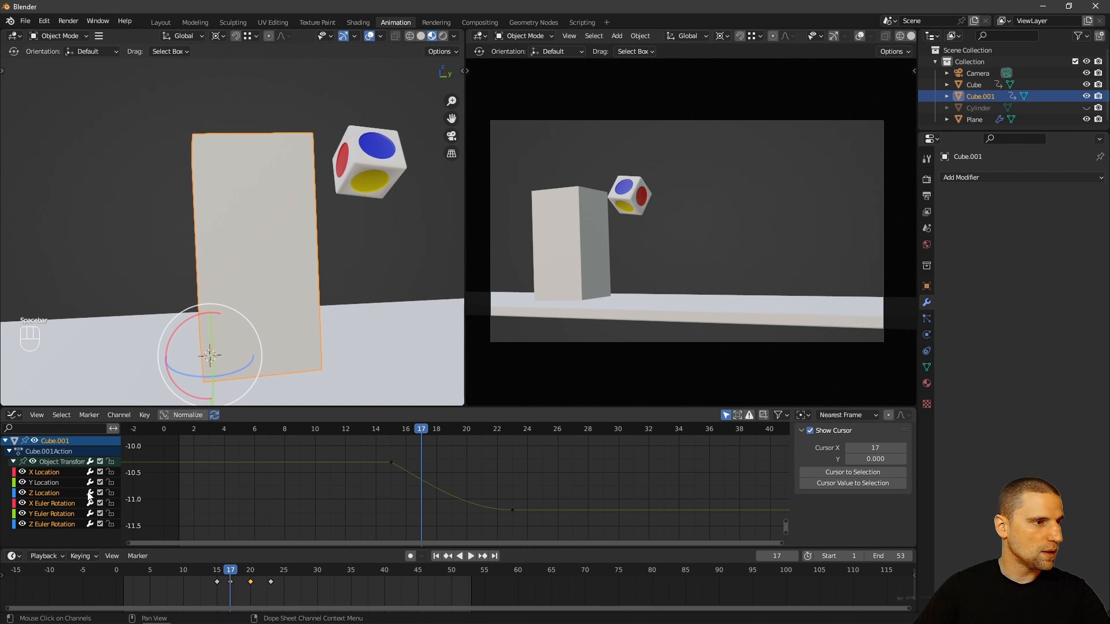
pyautogui.click(60, 503)
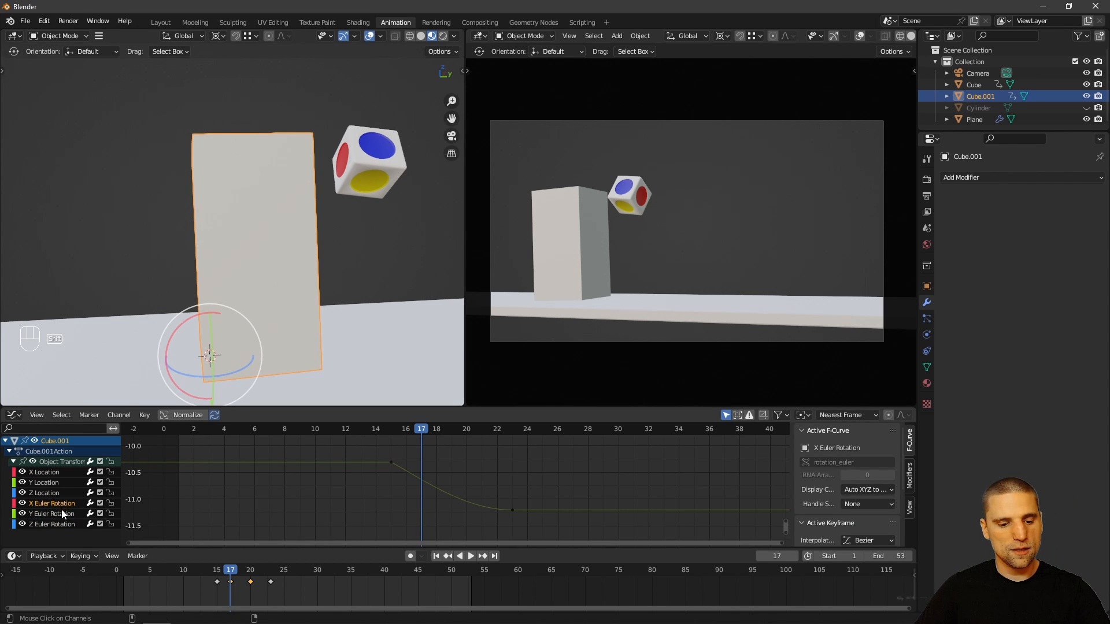
pyautogui.hotkey('shift', 'h')
pyautogui.press('a')
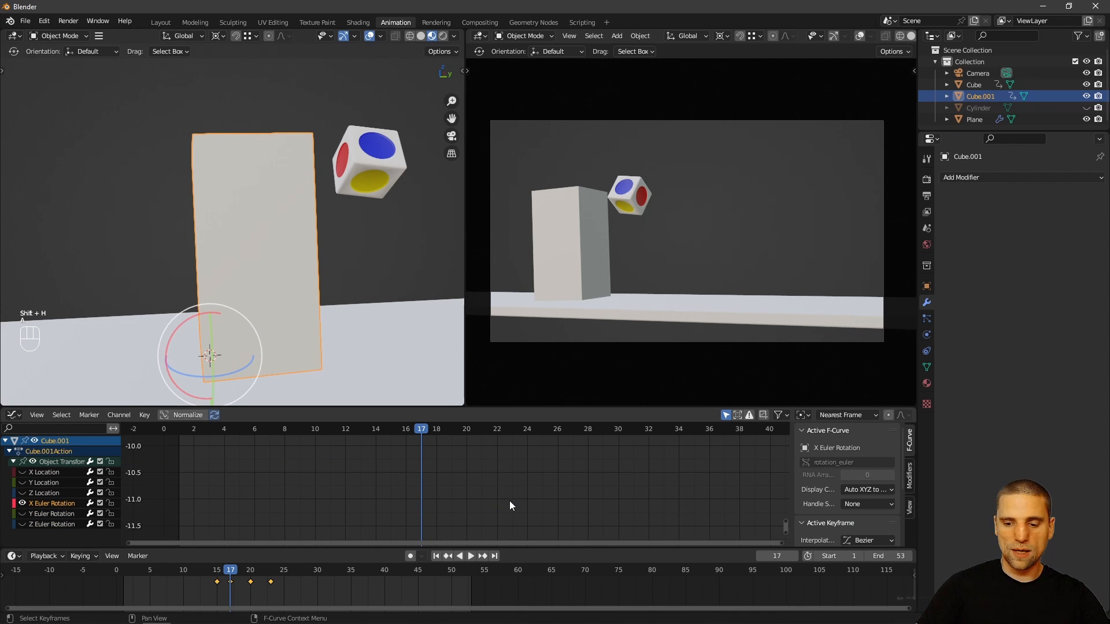
pyautogui.press('KP_Decimal')
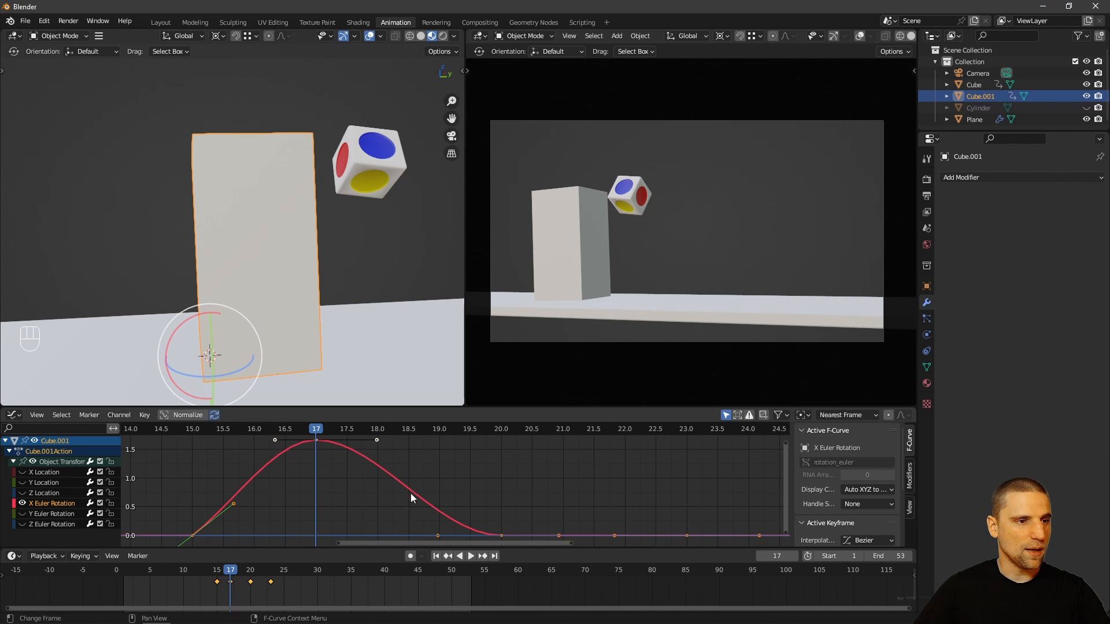
pyautogui.keyDown('ctrl'); pyautogui.moveTo(512, 511); pyautogui.dragTo(473, 516, button='middle'); pyautogui.keyUp('ctrl')
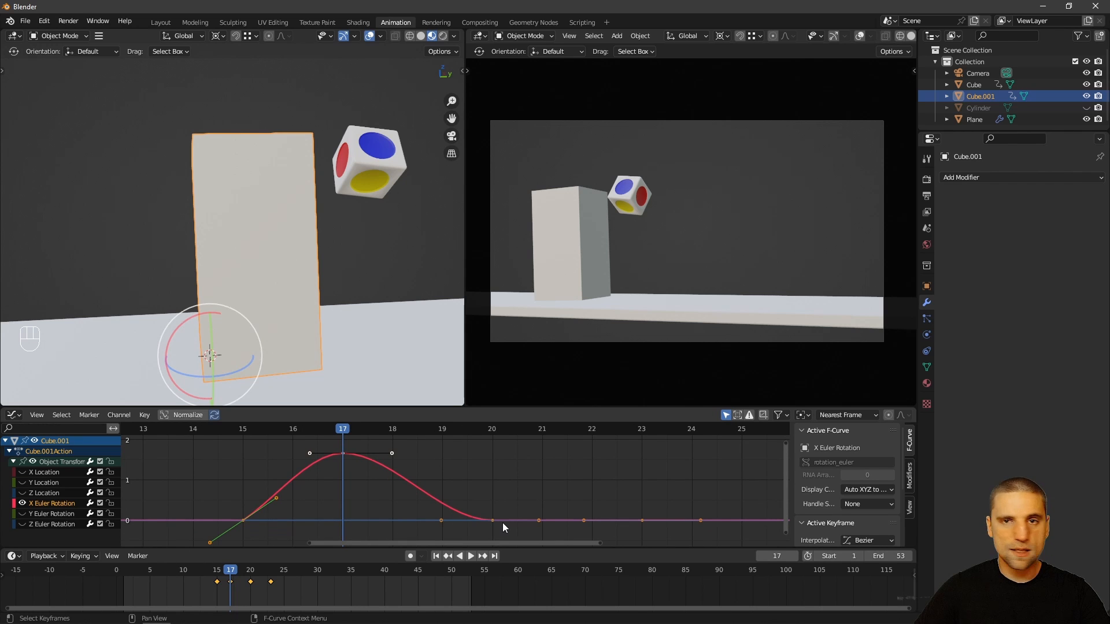
# Step: Set the frame 20 X Euler Rotation keyframe's handle type to Vector and raise its incoming handle for a steeper landing
pyautogui.click(516, 534)
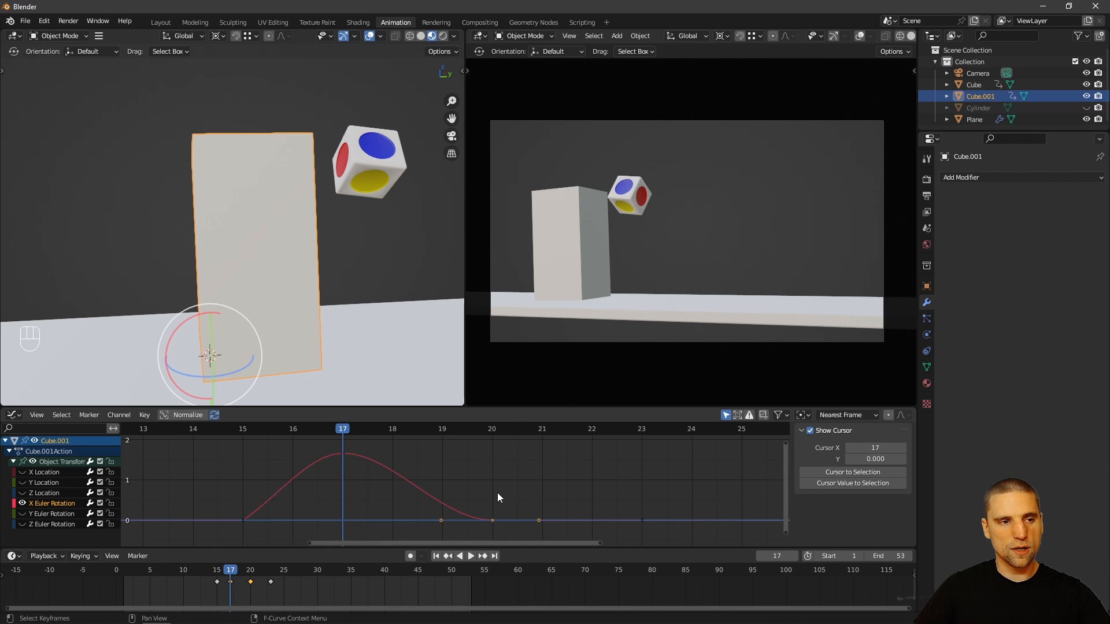
pyautogui.press('v')
pyautogui.click(470, 466)
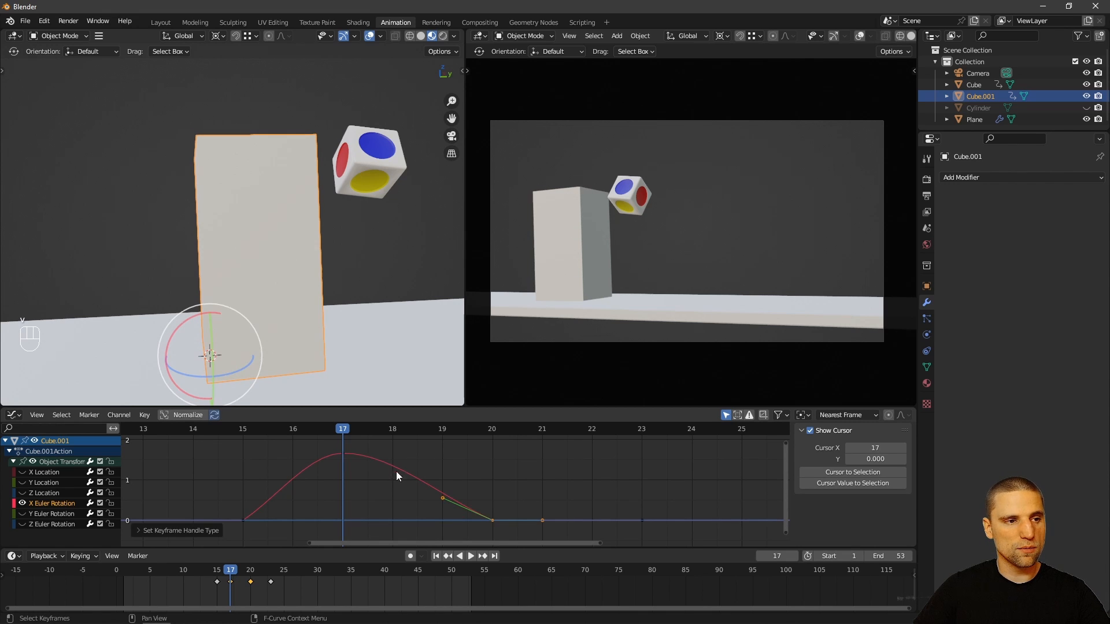
pyautogui.moveTo(445, 499); pyautogui.dragTo(453, 484)
# Step: Raise and lengthen the outgoing handle of the frame 17 X Euler Rotation keyframe slightly to hold the tilt longer
pyautogui.click(344, 454)
pyautogui.moveTo(392, 453); pyautogui.dragTo(399, 447)
pyautogui.press('w')
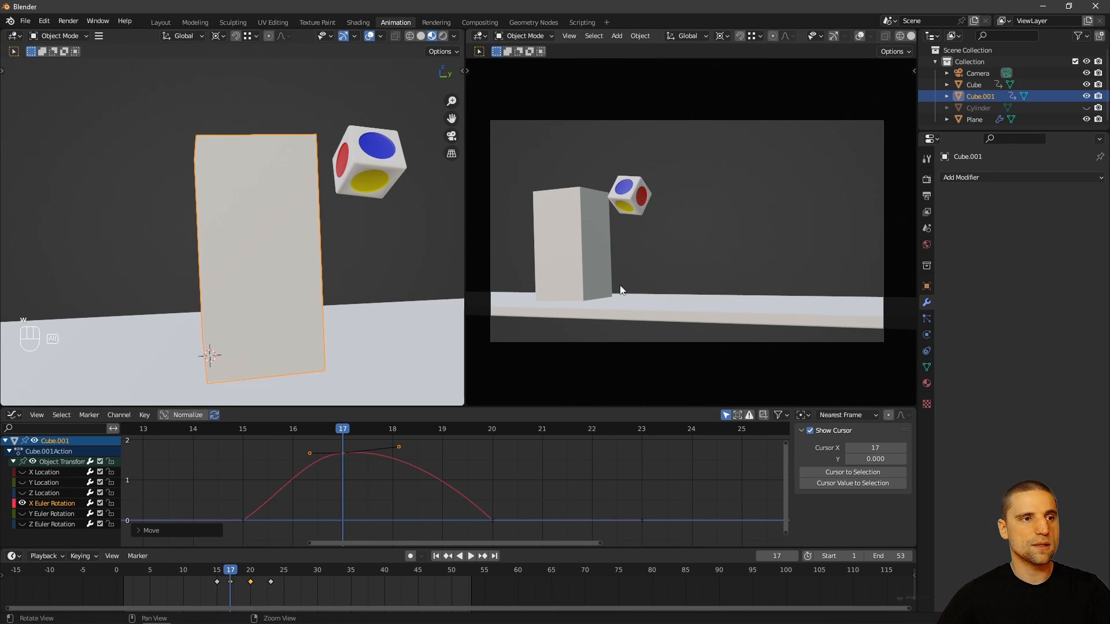
# Step: Play the animation from frame 1 in the maximized camera view to review the box's slide and tilt
pyautogui.moveTo(125, 572); pyautogui.dragTo(122, 574)
pyautogui.hotkey('ctrl', 'space')
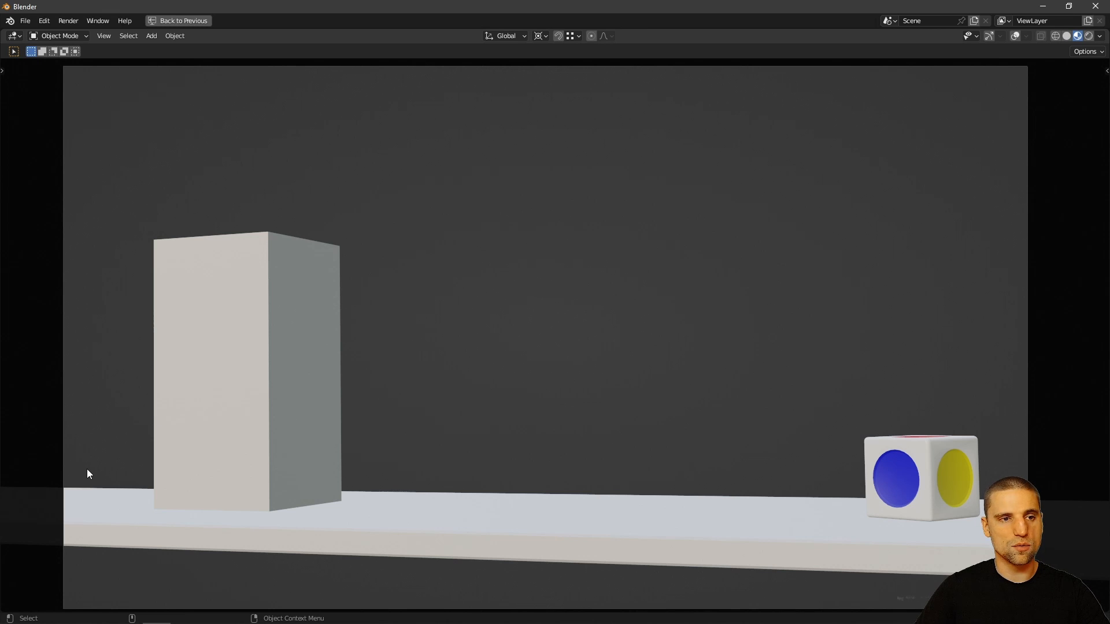
pyautogui.hotkey('alt', 'q')
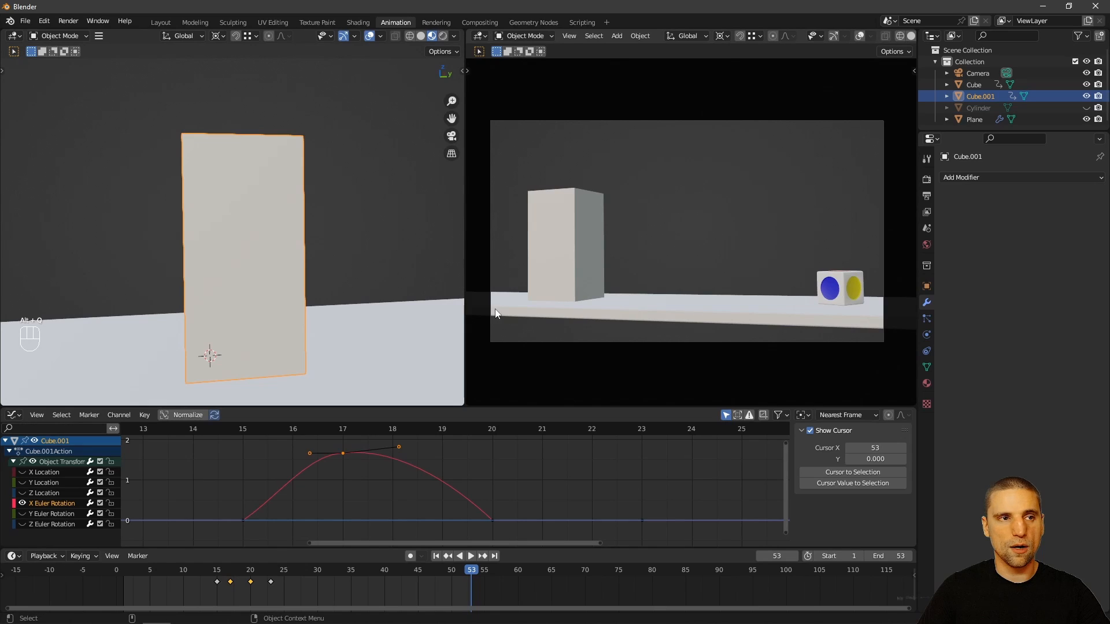
# Step: Lock the camera to the view and reframe the shot slightly wider around the box and the resting cube
pyautogui.press('n')
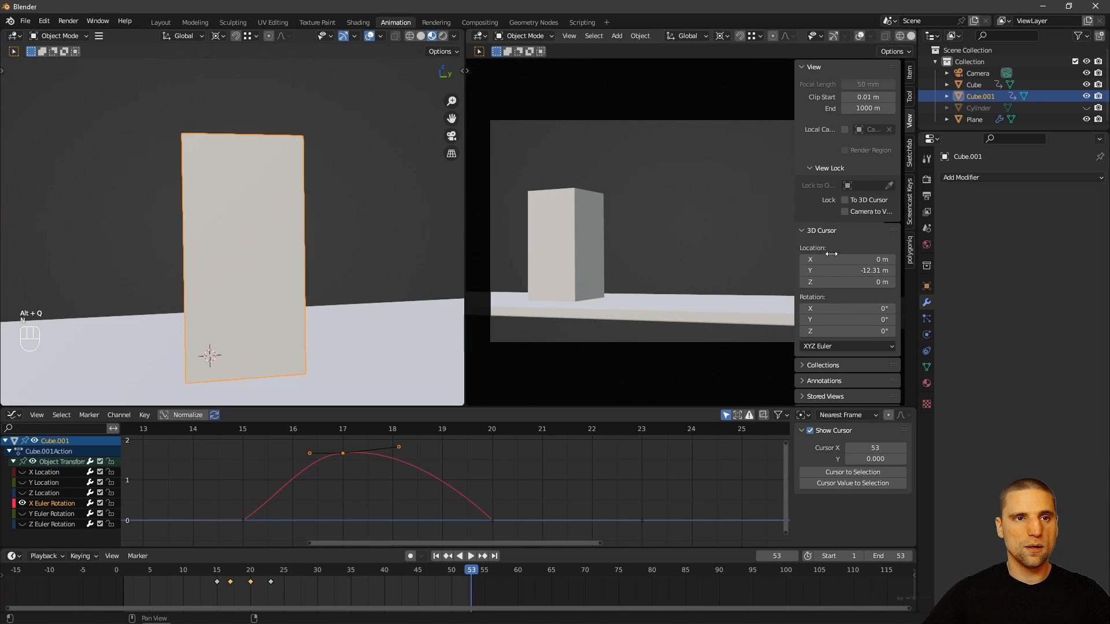
pyautogui.click(845, 212)
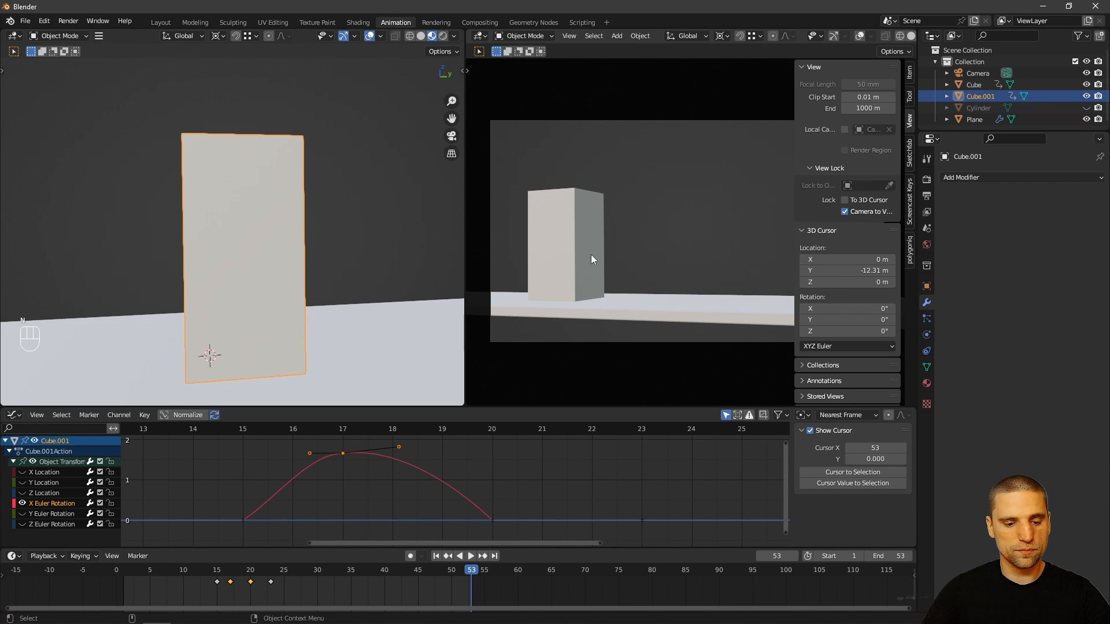
pyautogui.press('n')
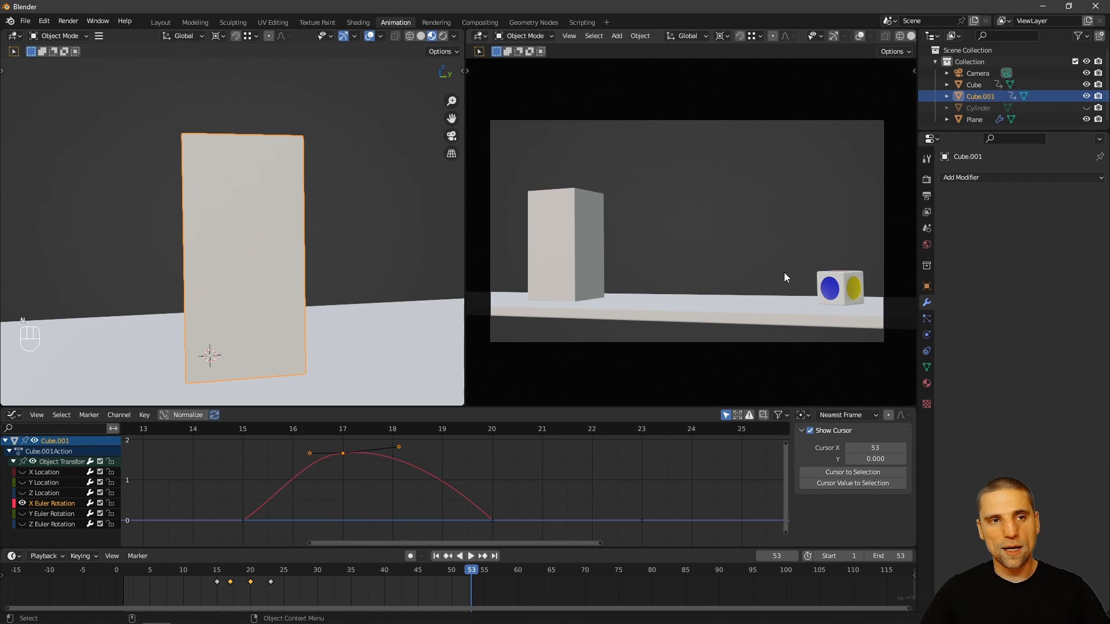
pyautogui.hotkey('ctrl', 'space')
pyautogui.moveTo(746, 318); pyautogui.dragTo(651, 337, button='middle')
pyautogui.hotkey('alt', 'q')
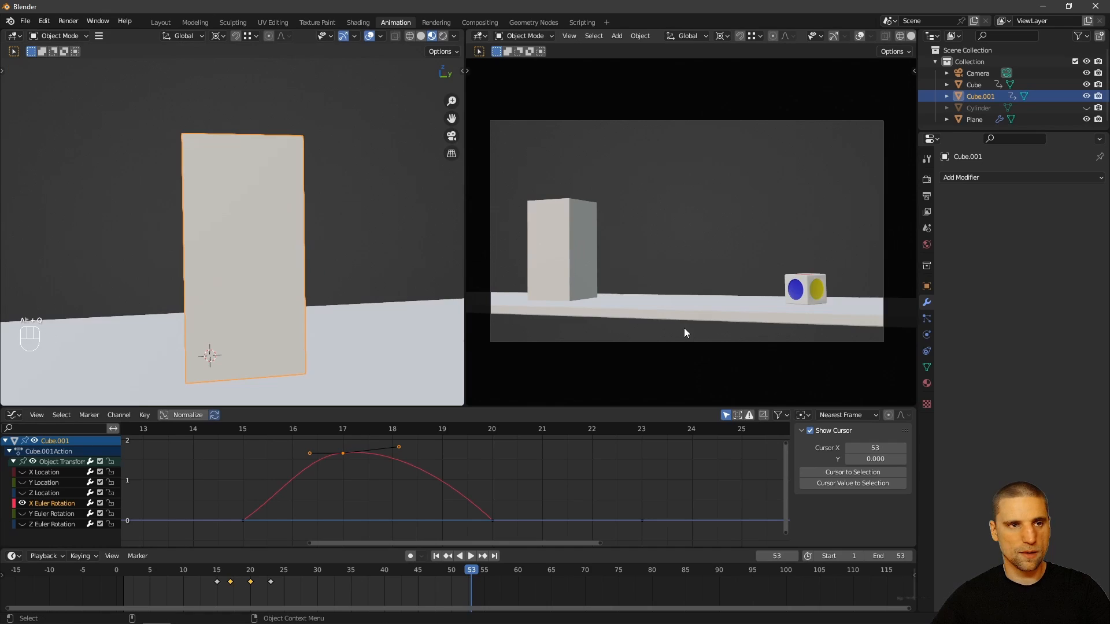
# Step: Unlock the camera from the view and orbit out of the camera view to see the scene from above
pyautogui.press('n')
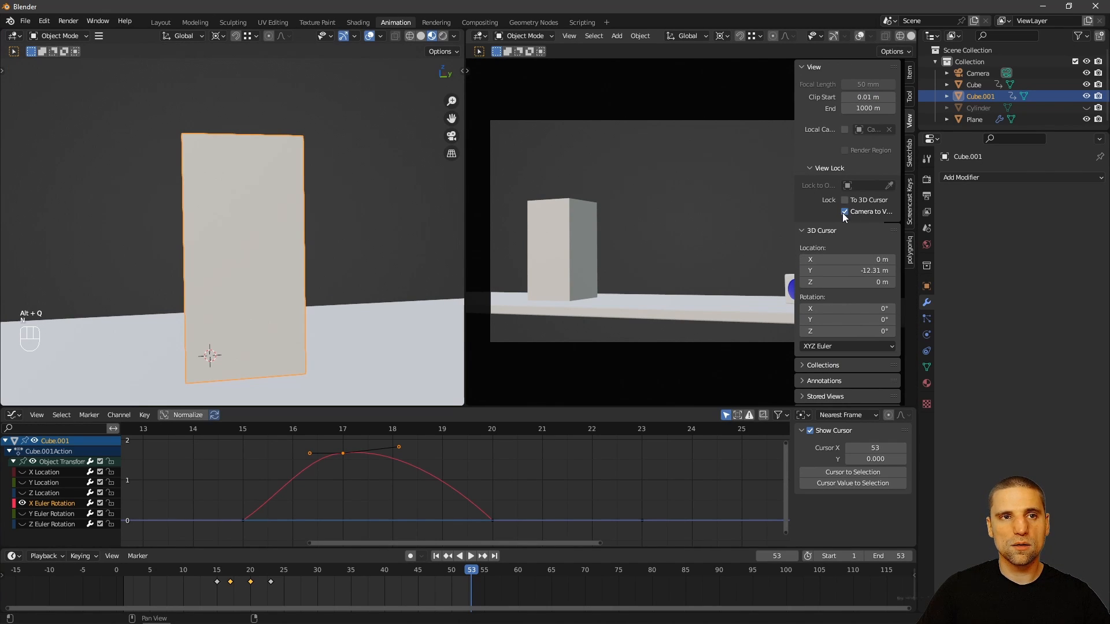
pyautogui.press('n')
pyautogui.moveTo(758, 292)
pyautogui.mouseDown(button='middle')
pyautogui.moveTo(786, 298)
pyautogui.moveTo(706, 314)
pyautogui.moveTo(745, 308)
pyautogui.mouseUp(button='middle')
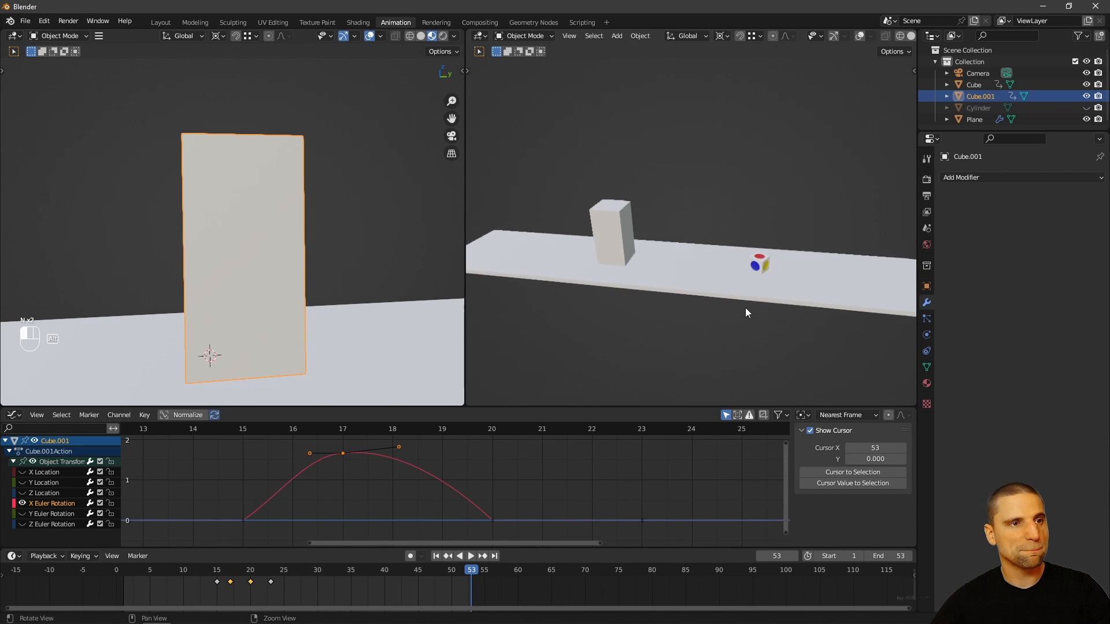
# Step: Return to the camera view, rename the box's material as grey and darken its base color to mid grey
pyautogui.press('KP_0')
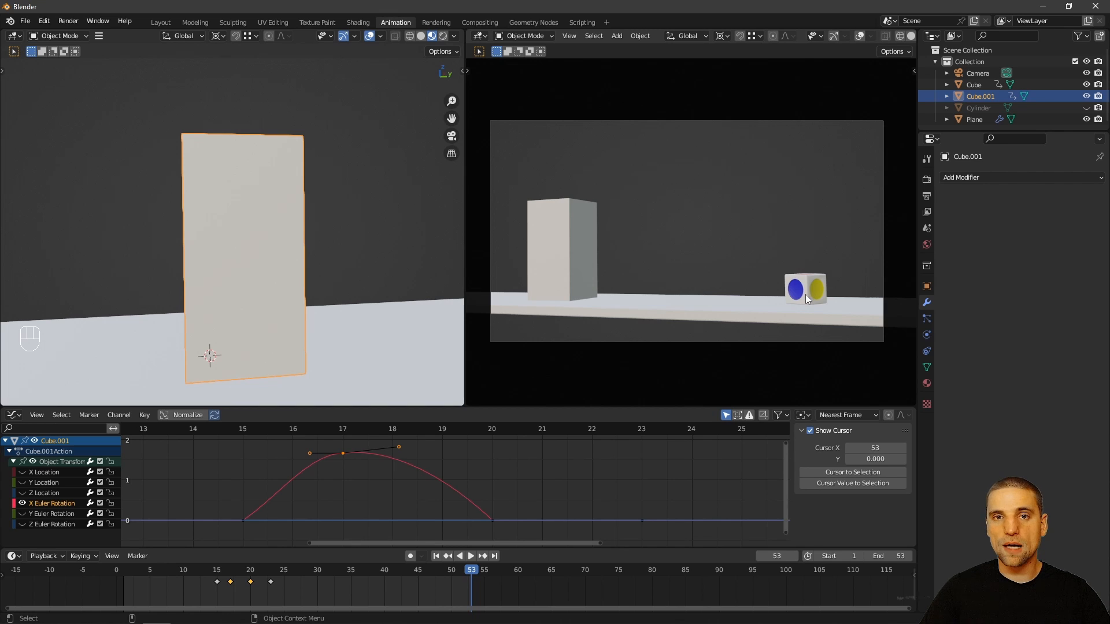
pyautogui.click(663, 186)
pyautogui.click(561, 255)
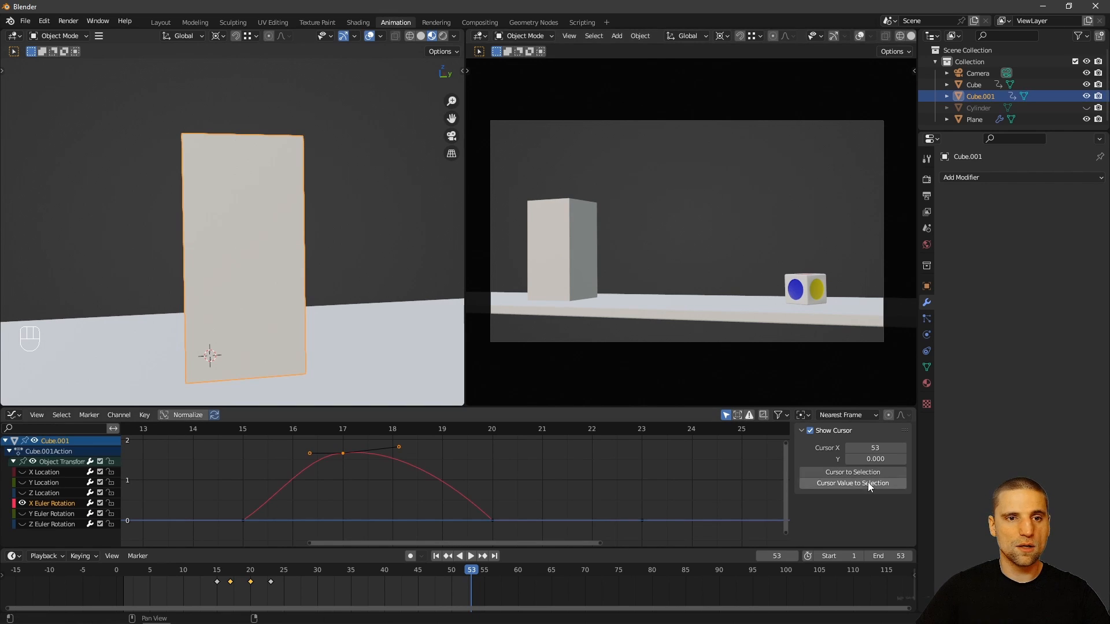
pyautogui.click(927, 384)
pyautogui.click(1017, 228)
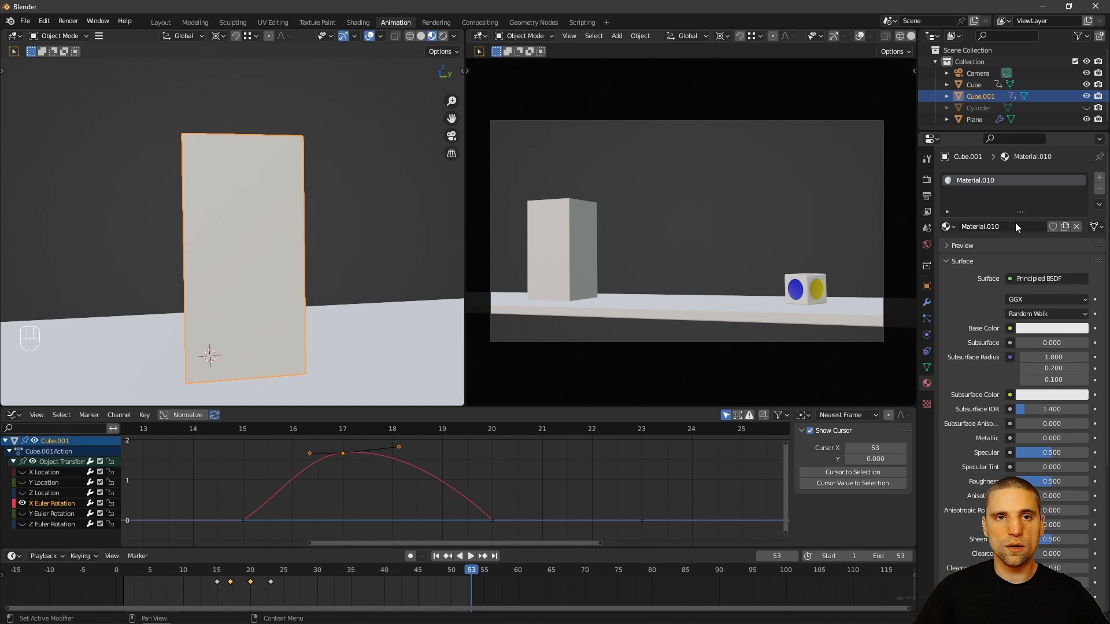
pyautogui.click(961, 226)
pyautogui.write('gr')
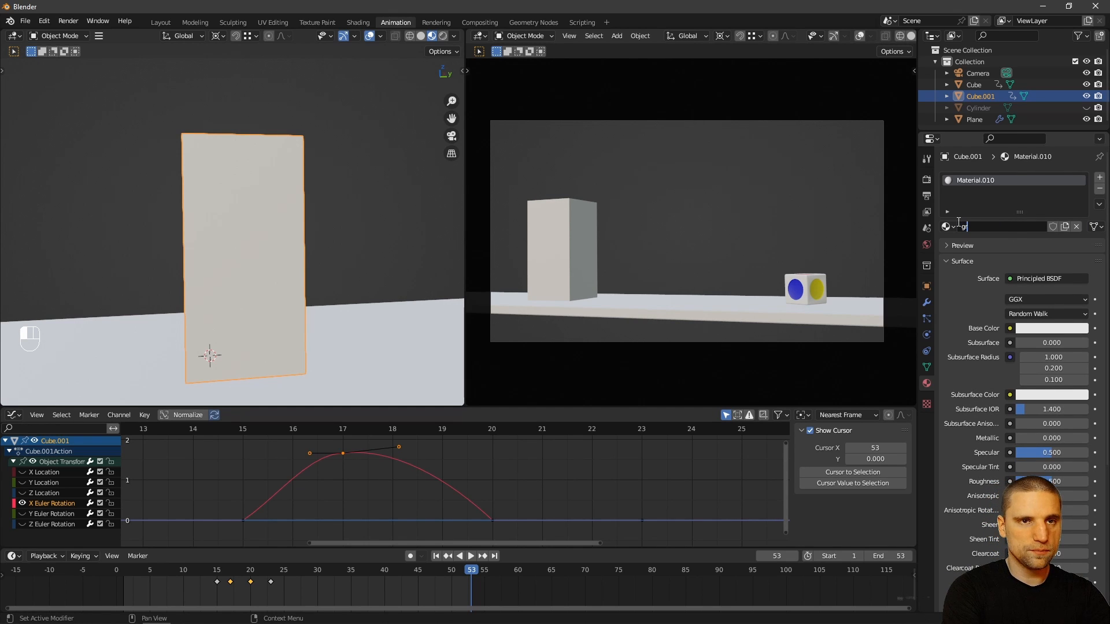
pyautogui.write('ey')
pyautogui.press('Return')
pyautogui.click(1047, 328)
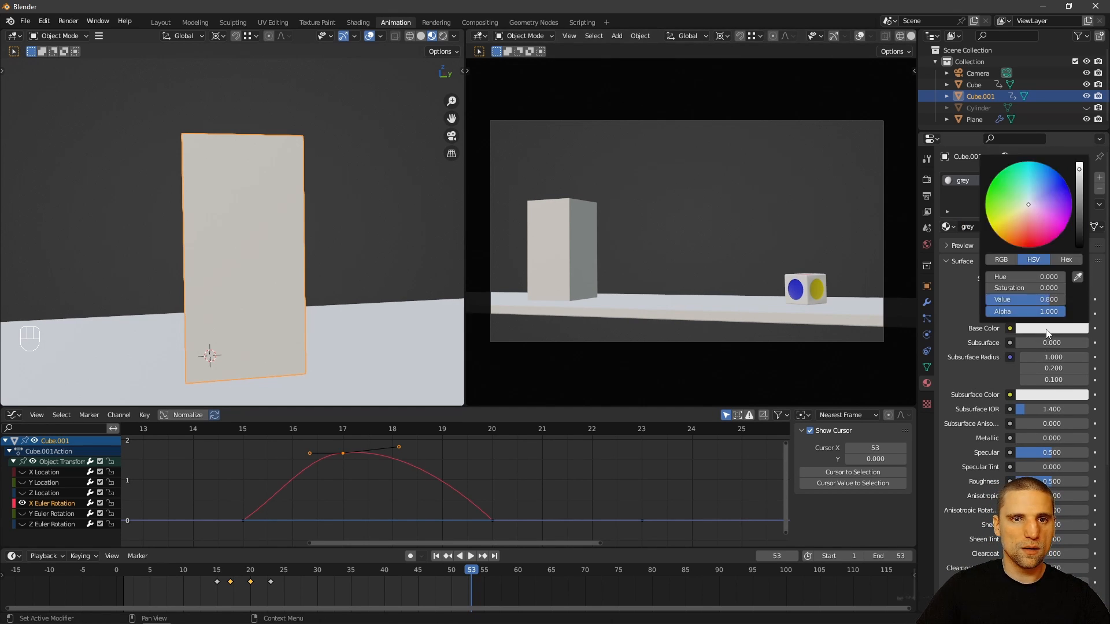
pyautogui.moveTo(1083, 194); pyautogui.dragTo(1079, 204)
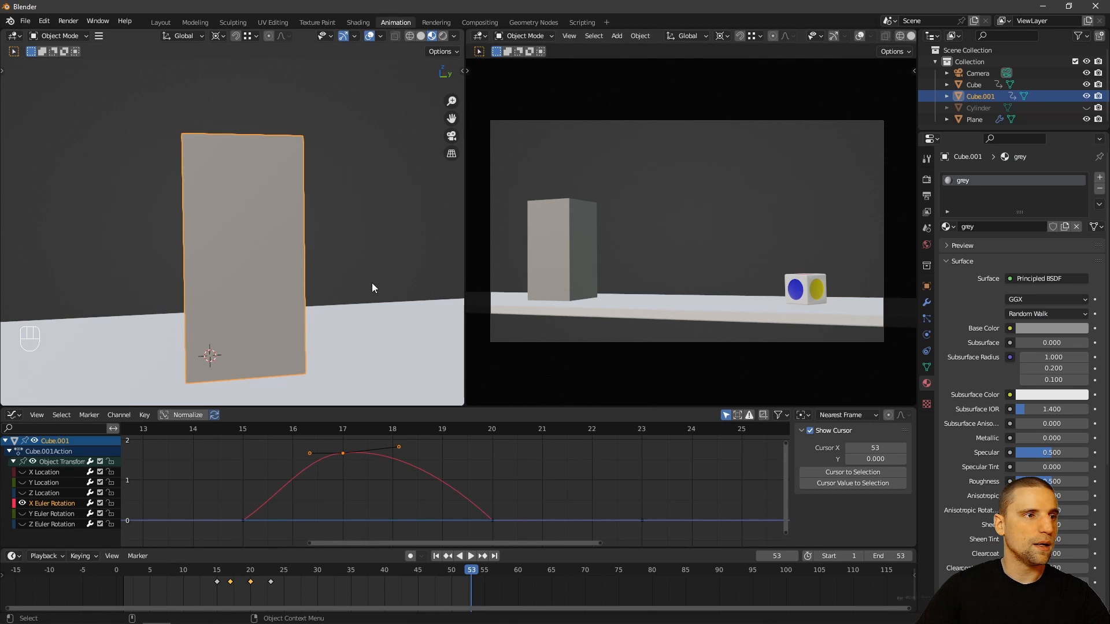
# Step: Assign the existing grey material to the floor plane
pyautogui.click(395, 314)
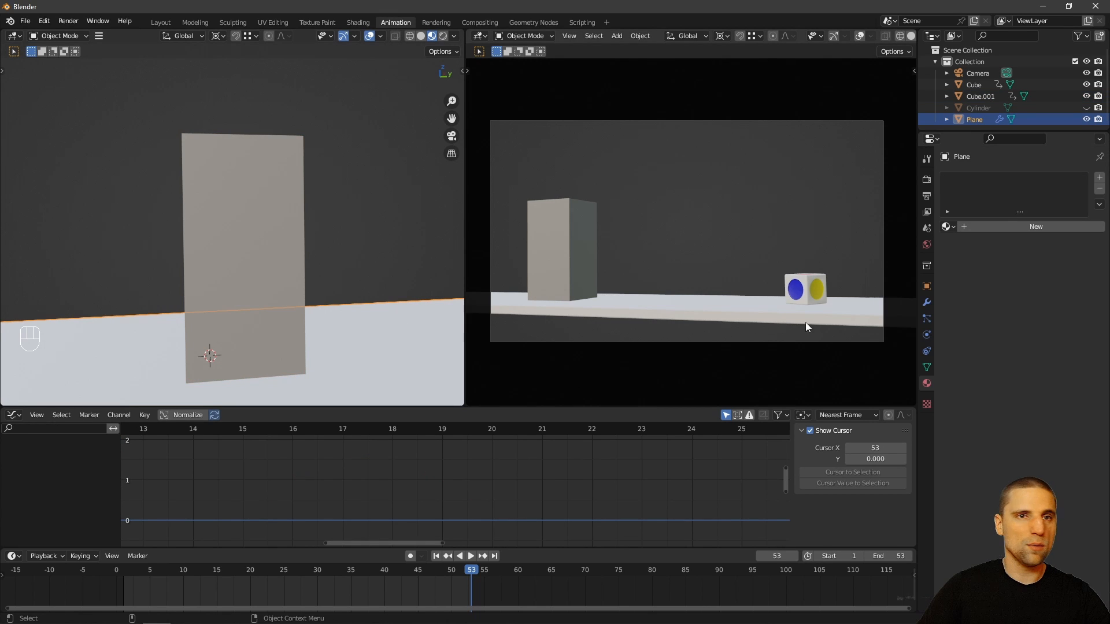
pyautogui.click(948, 226)
pyautogui.click(966, 261)
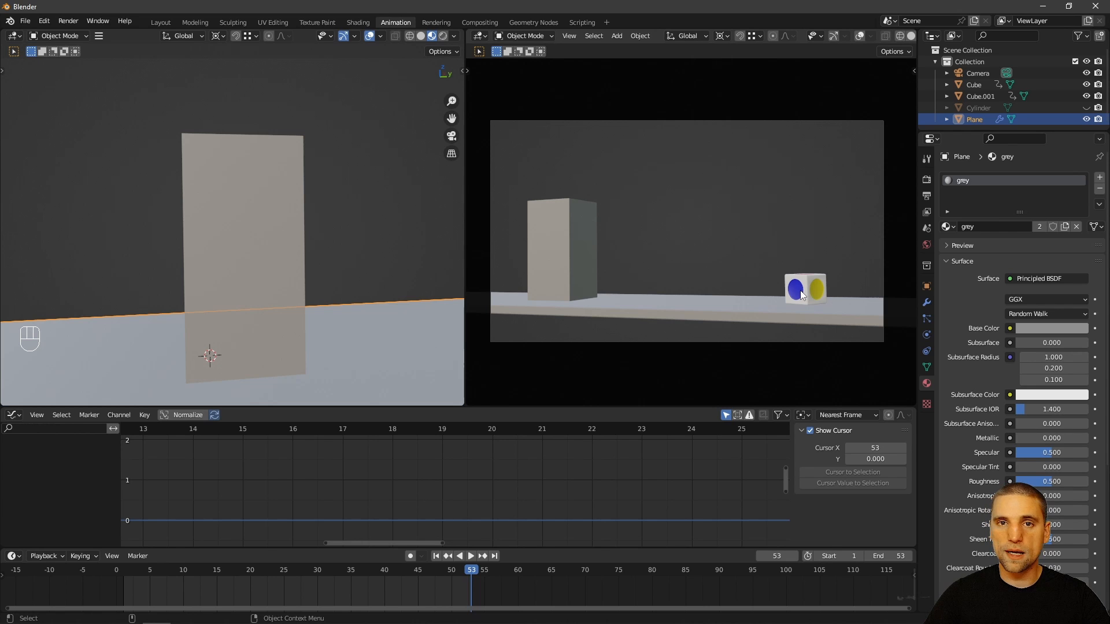
# Step: Add a new mesh plane at the 3D cursor and scale it up far beyond the floor slab
pyautogui.click(354, 161)
pyautogui.hotkey('shift', 'a')
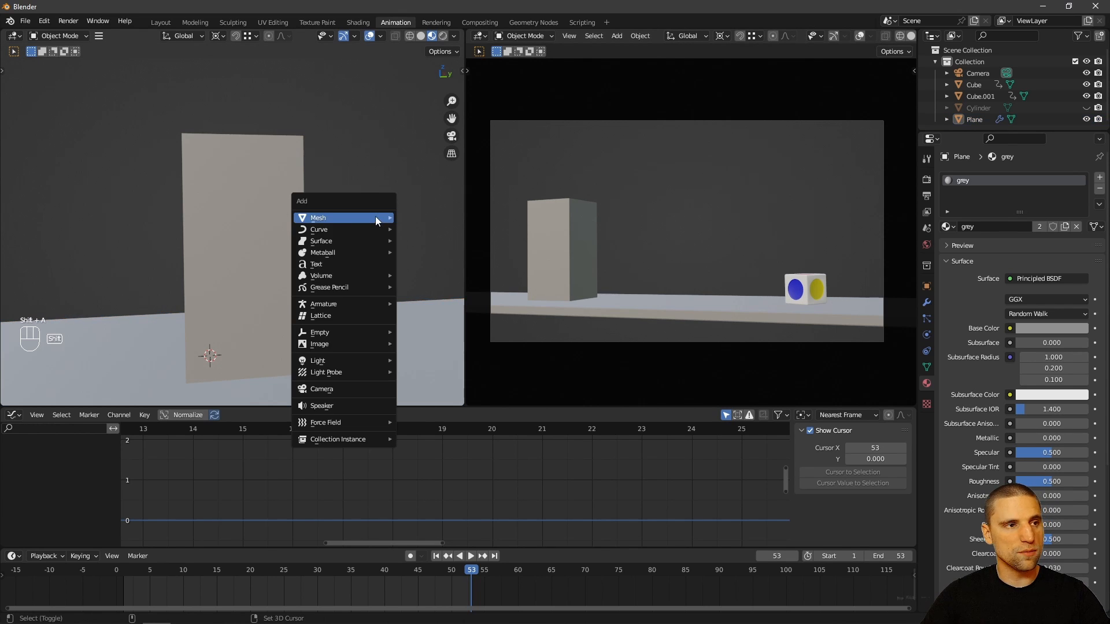
pyautogui.moveTo(337, 217)
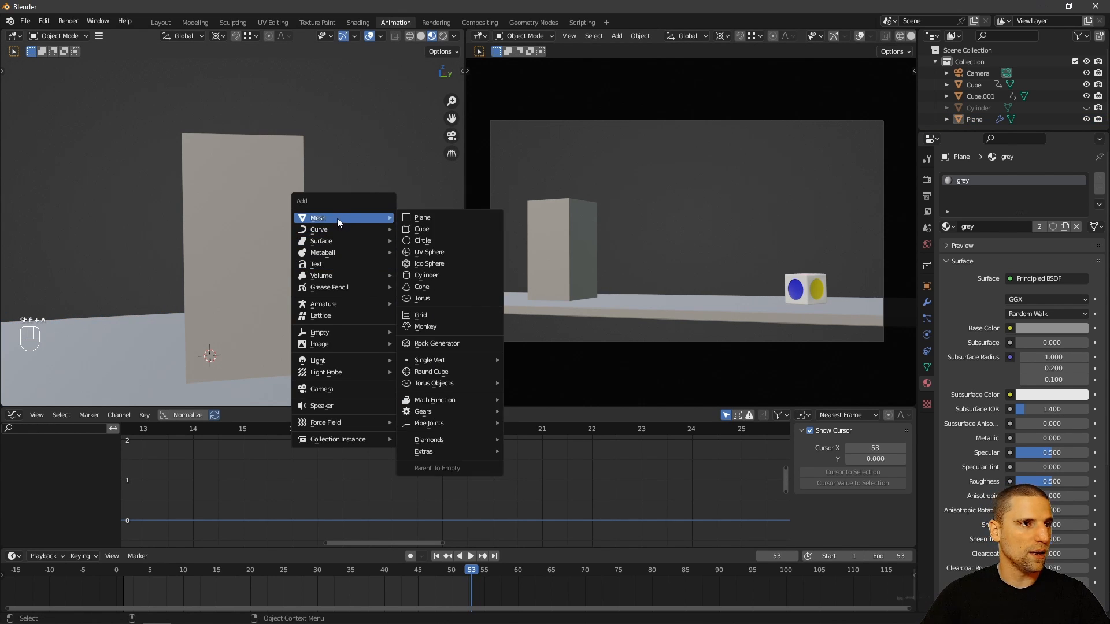
pyautogui.click(445, 218)
pyautogui.scroll(-3, 408, 224)
pyautogui.moveTo(302, 205); pyautogui.dragTo(280, 228, button='middle')
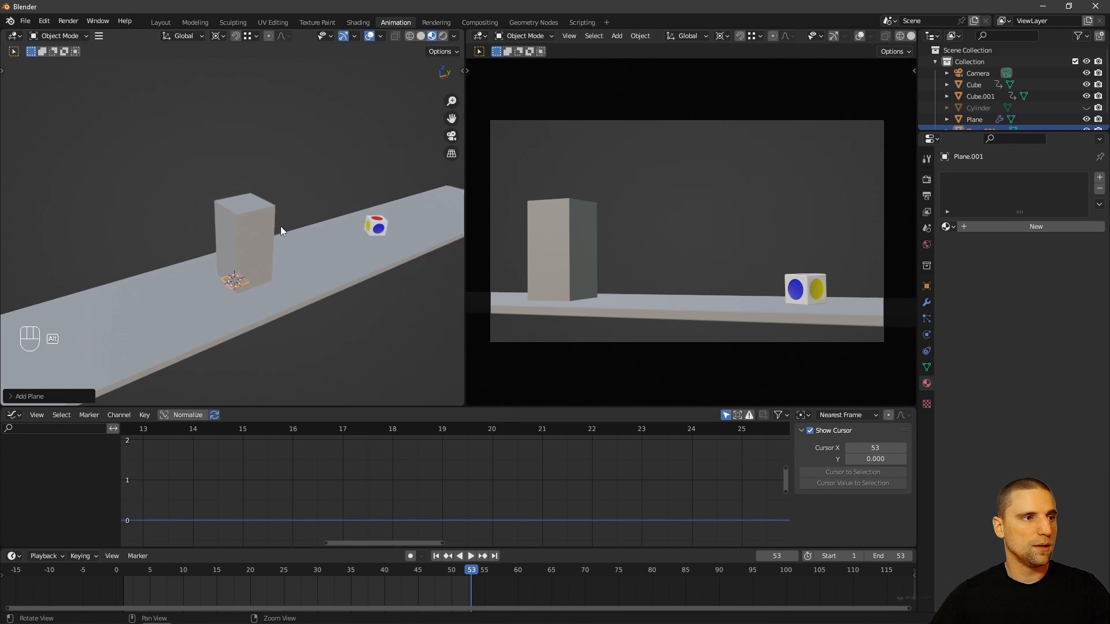
pyautogui.press('s')
pyautogui.click(396, 264)
pyautogui.press('s')
pyautogui.click(721, 307)
pyautogui.keyDown('alt'); pyautogui.moveTo(288, 225); pyautogui.dragTo(307, 245); pyautogui.keyUp('alt')
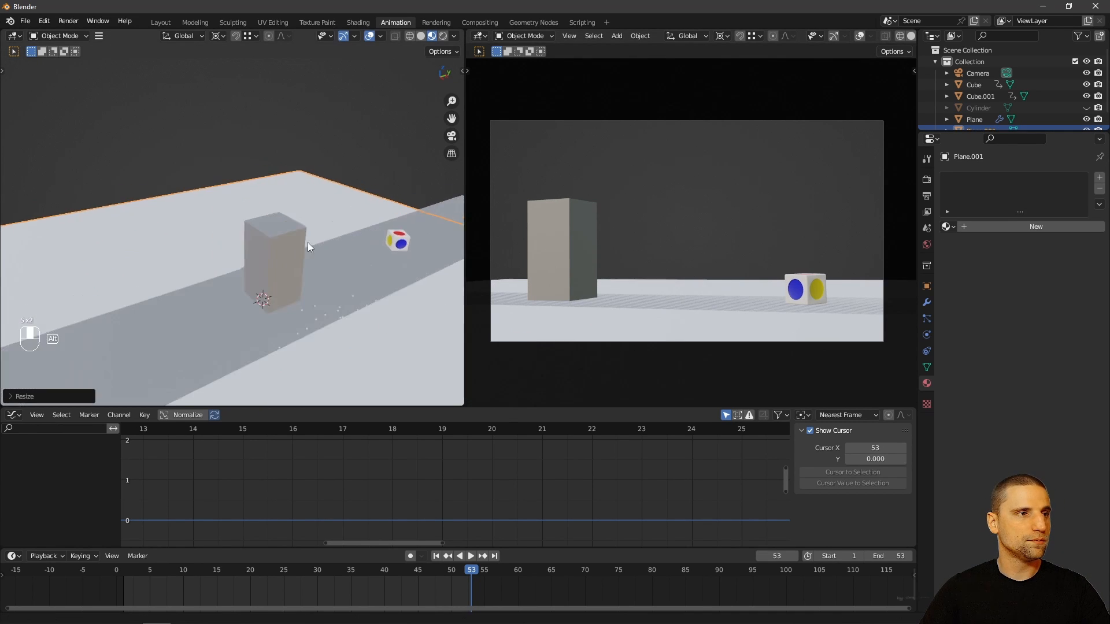
pyautogui.keyDown('alt'); pyautogui.moveTo(307, 245); pyautogui.dragTo(252, 214, button='right'); pyautogui.keyUp('alt')
pyautogui.press('s')
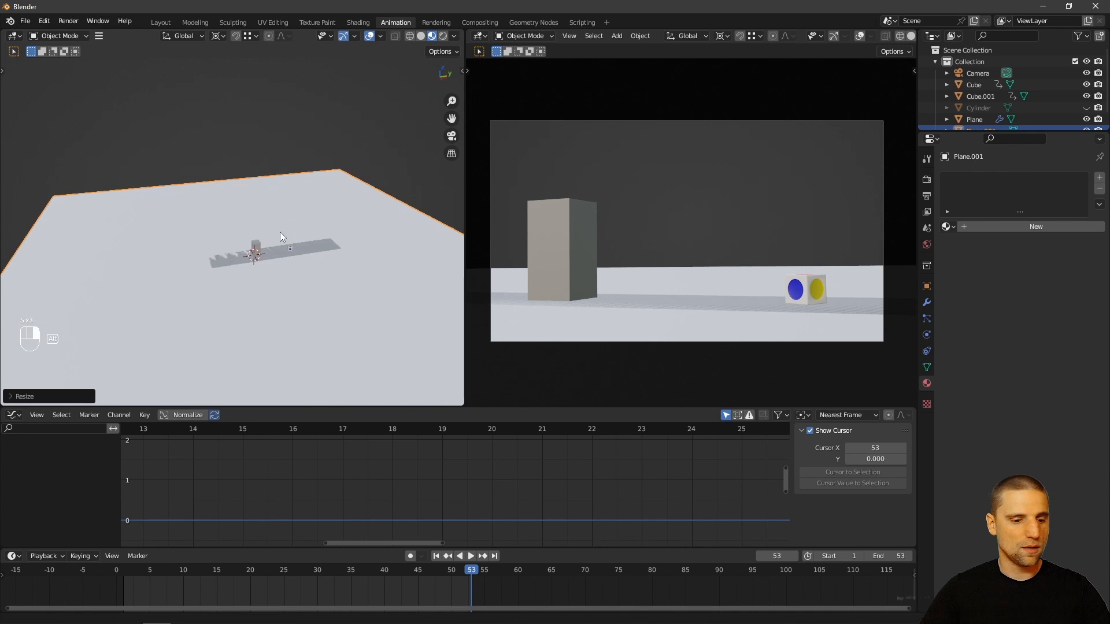
# Step: Rotate the large plane 90° so it stands upright and move it back behind the box and cube
pyautogui.press('space')
pyautogui.moveTo(266, 217); pyautogui.dragTo(148, 188)
pyautogui.write('90')
pyautogui.press('space')
pyautogui.press('g')
pyautogui.keyDown('alt'); pyautogui.moveTo(235, 202); pyautogui.dragTo(236, 256); pyautogui.keyUp('alt')
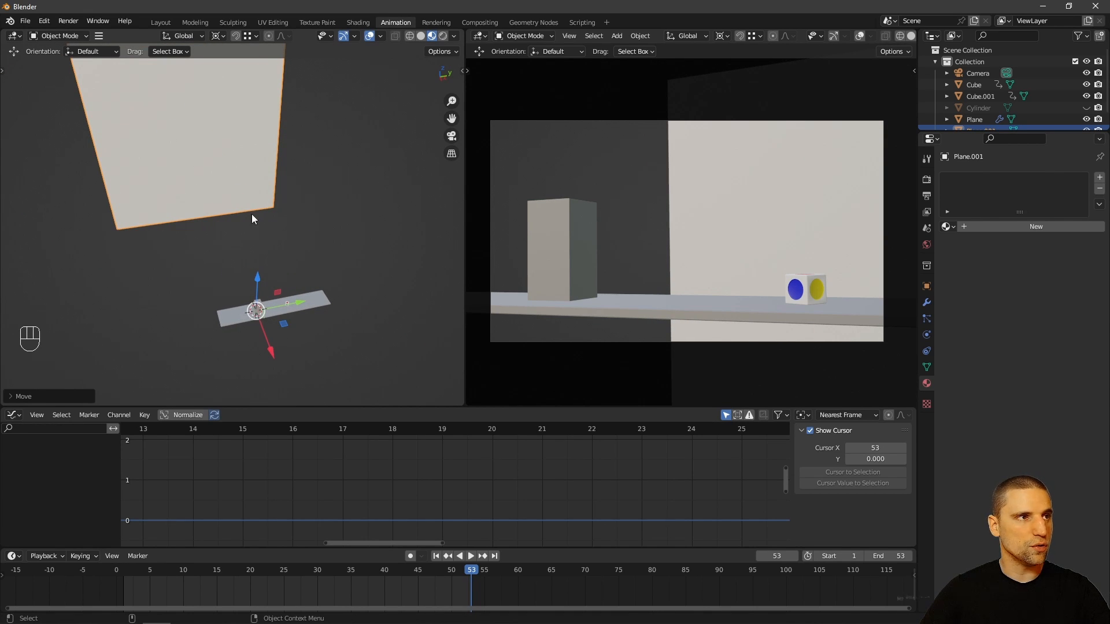
# Step: Set the transform pivot to Individual Origins and widen the backdrop plane until it fills the camera frame
pyautogui.click(223, 36)
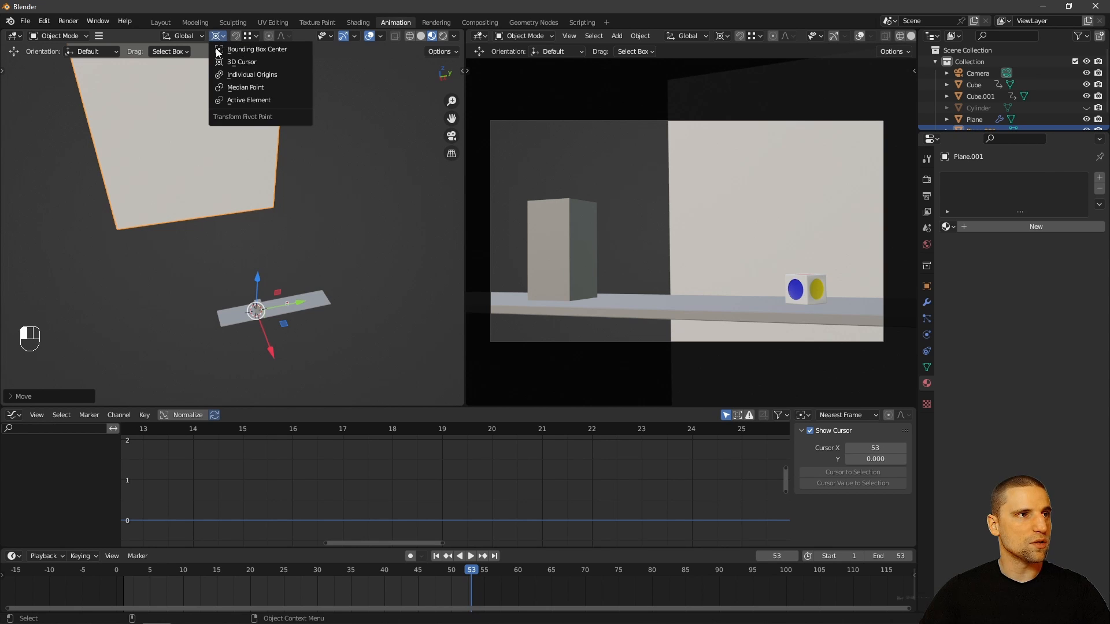
pyautogui.click(252, 75)
pyautogui.moveTo(295, 168); pyautogui.dragTo(253, 186, button='middle')
pyautogui.moveTo(258, 178); pyautogui.dragTo(217, 183)
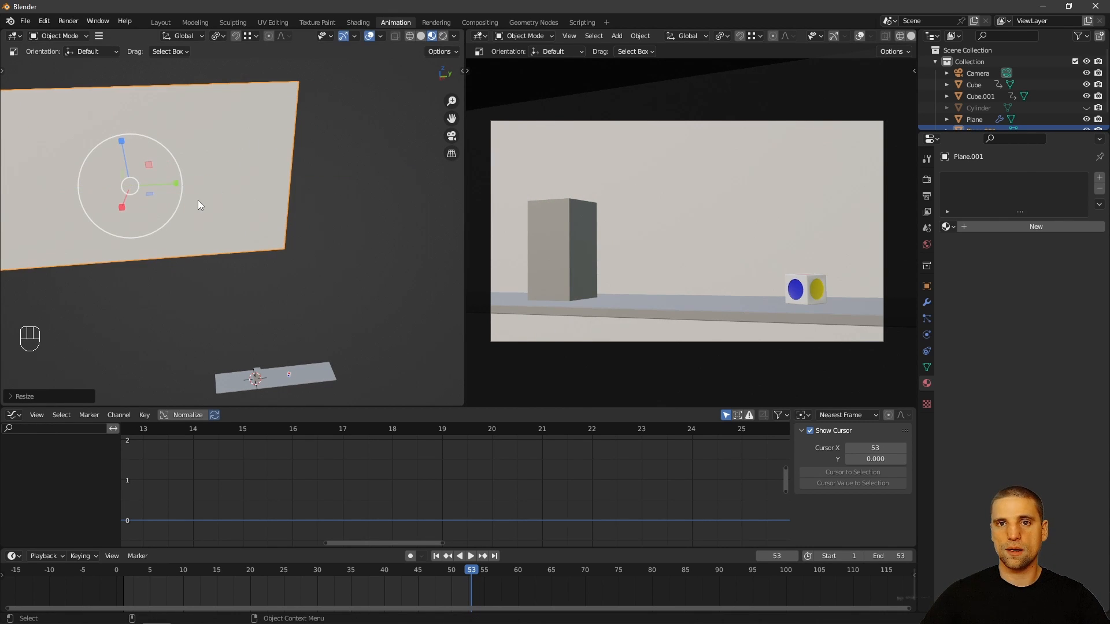
pyautogui.press('w')
pyautogui.keyDown('alt'); pyautogui.moveTo(211, 255); pyautogui.dragTo(244, 225); pyautogui.keyUp('alt')
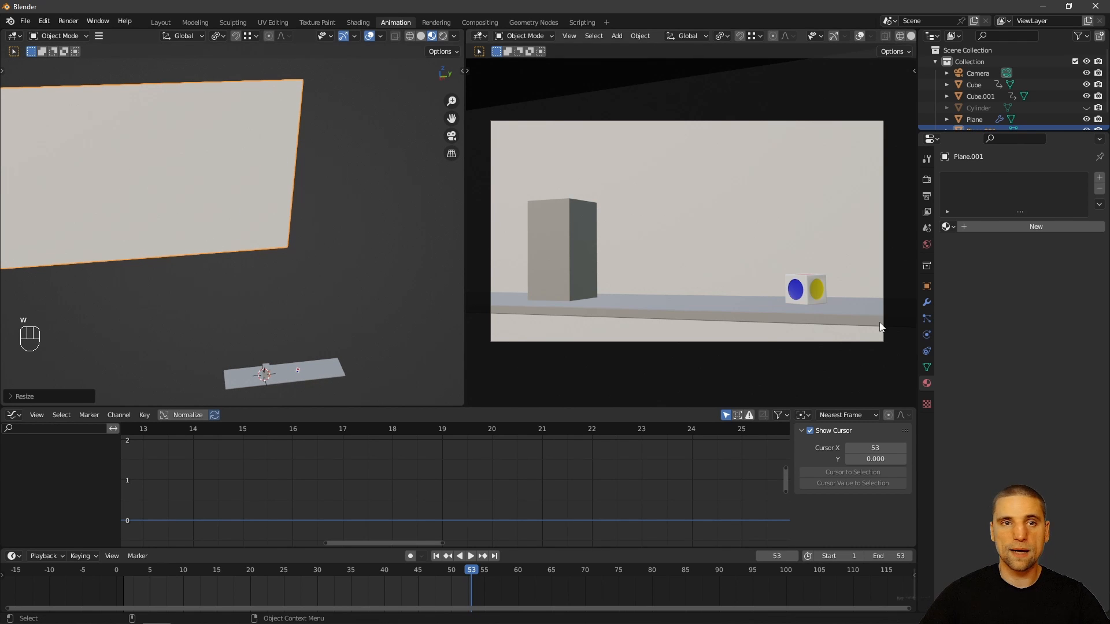
# Step: Create a new material for the backdrop plane and give it a saturated orange-red base color
pyautogui.click(1017, 227)
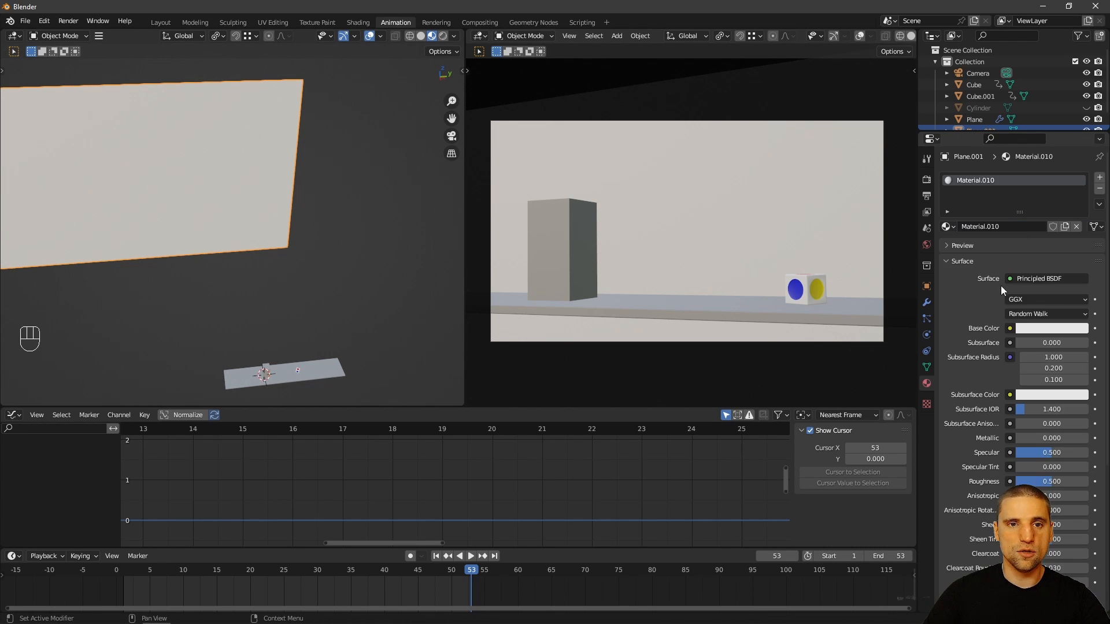
pyautogui.click(1052, 328)
pyautogui.click(1025, 233)
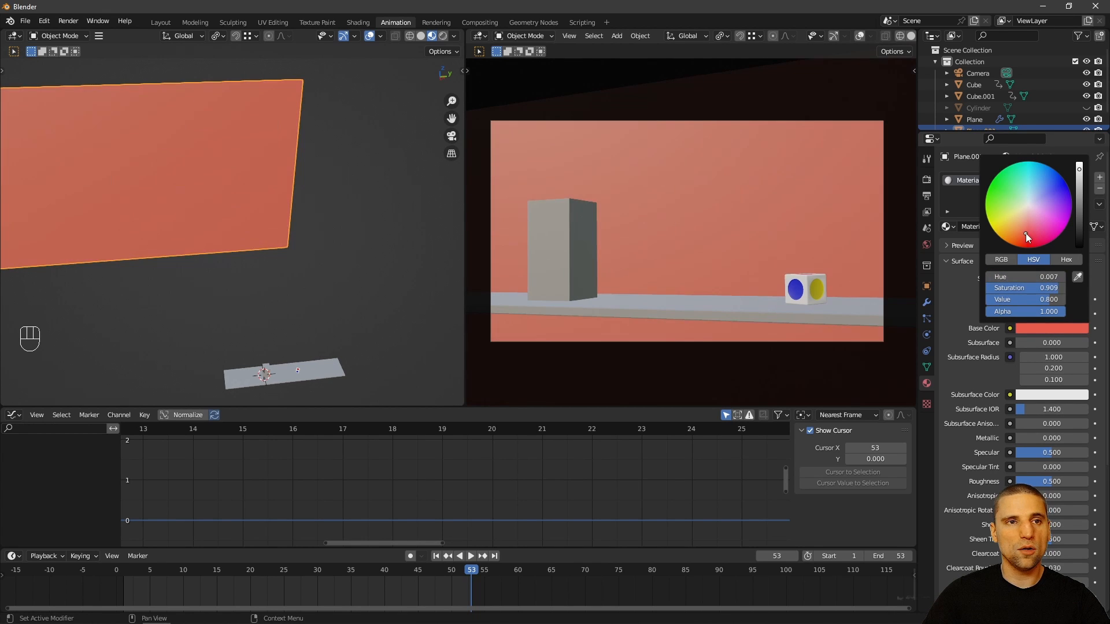
pyautogui.click(1042, 221)
pyautogui.click(1001, 171)
pyautogui.moveTo(989, 168); pyautogui.dragTo(1017, 252)
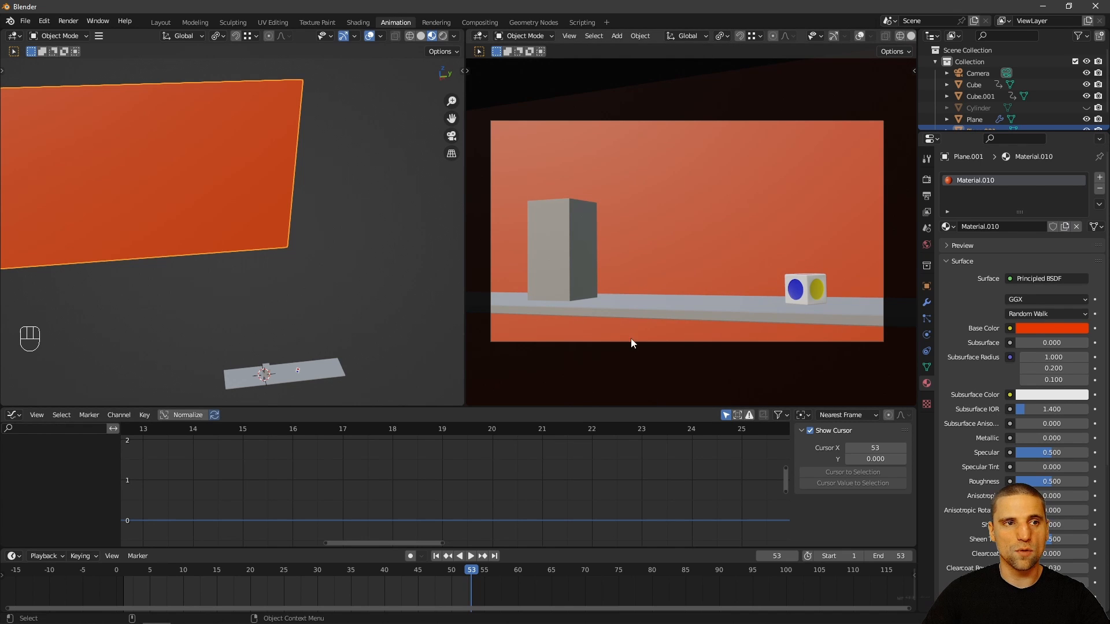
# Step: Compare the camera viewport in Solid and Material Preview shading and set it to Rendered
pyautogui.keyDown('alt'); pyautogui.moveTo(223, 179); pyautogui.dragTo(375, 188); pyautogui.keyUp('alt')
pyautogui.moveTo(828, 38); pyautogui.dragTo(752, 15, button='middle')
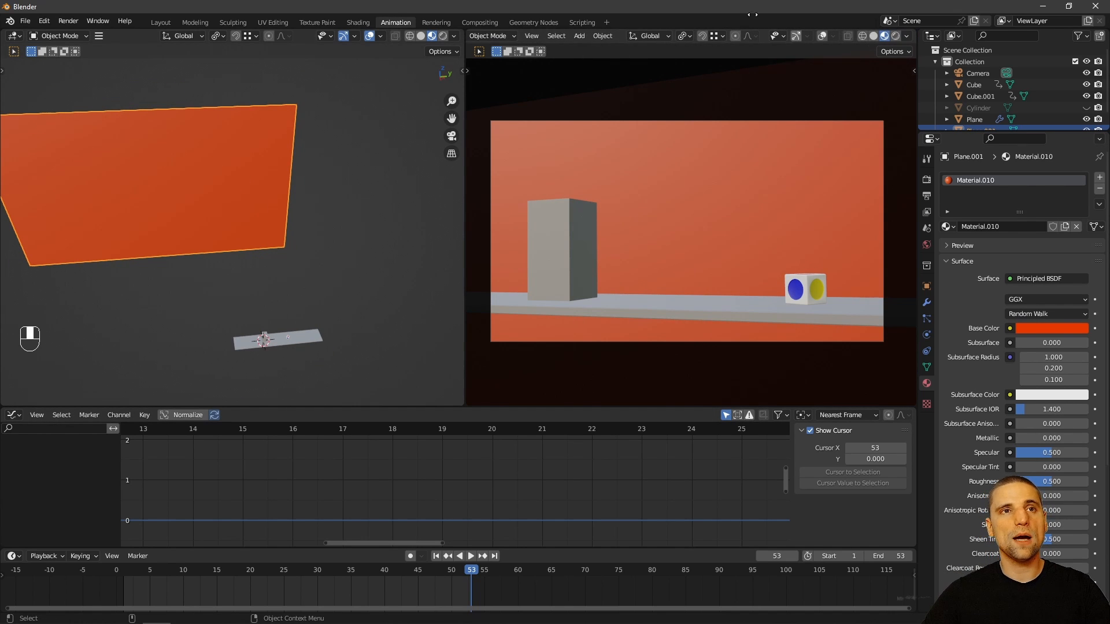
pyautogui.click(874, 37)
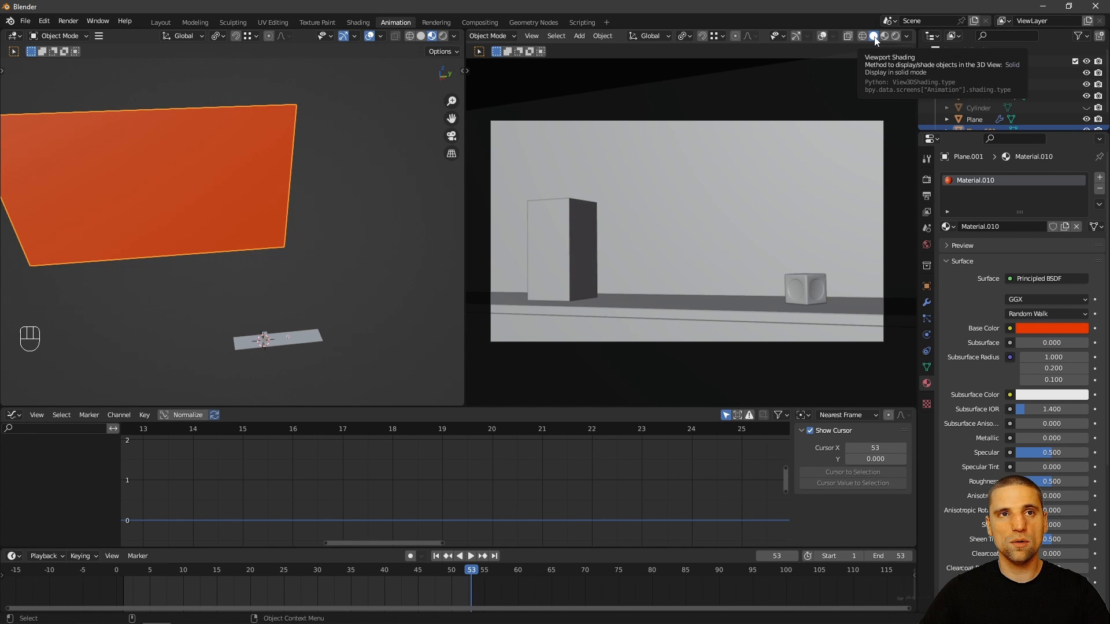
pyautogui.click(886, 37)
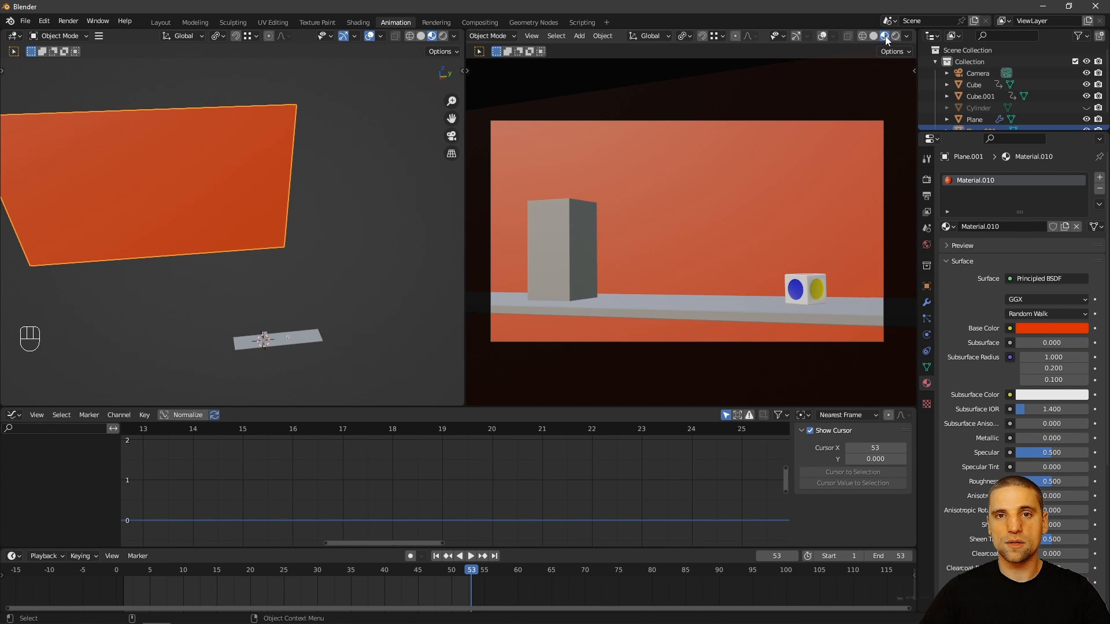
pyautogui.click(896, 37)
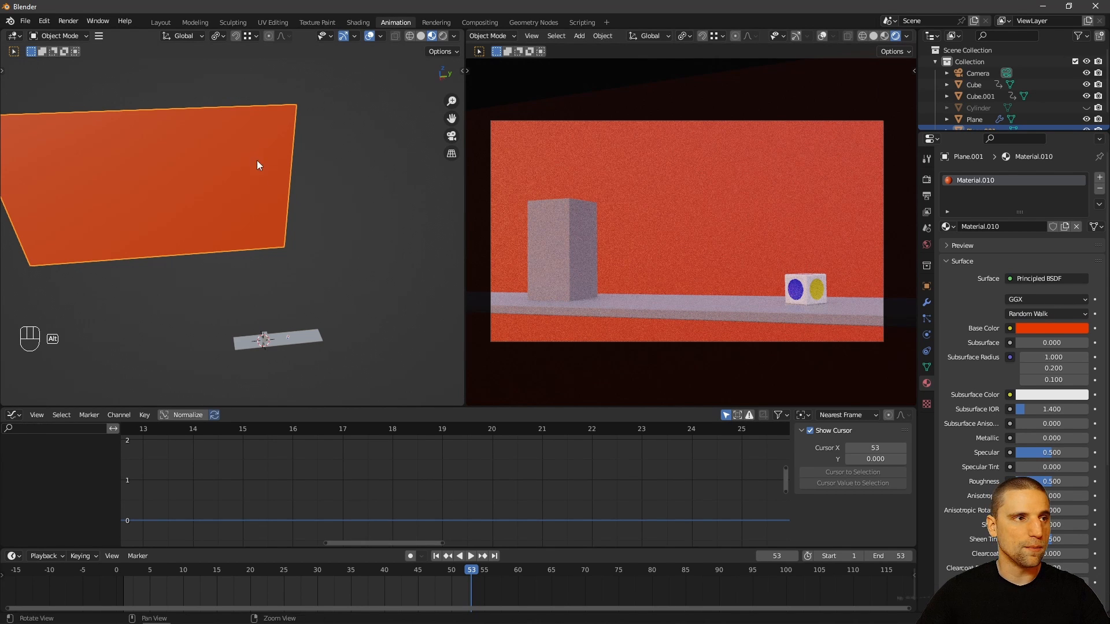
# Step: Add an area light at the 3D cursor and scale it up
pyautogui.keyDown('alt'); pyautogui.moveTo(257, 166); pyautogui.dragTo(313, 252); pyautogui.keyUp('alt')
pyautogui.hotkey('shift', 'a')
pyautogui.moveTo(310, 259)
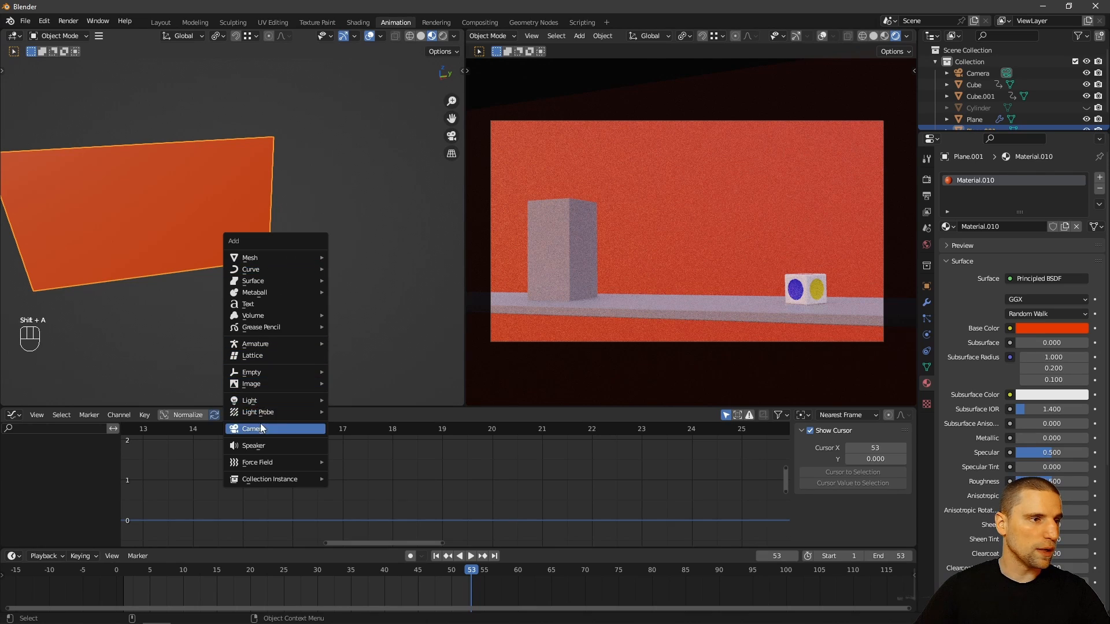
pyautogui.moveTo(272, 401)
pyautogui.click(370, 438)
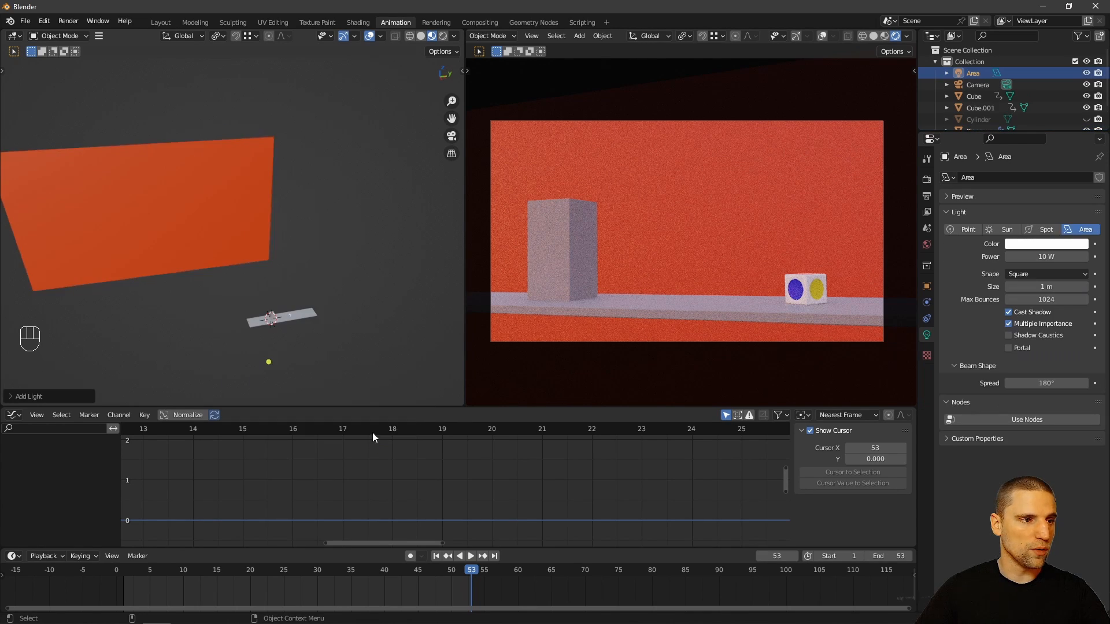
pyautogui.keyDown('alt'); pyautogui.moveTo(347, 370); pyautogui.dragTo(318, 304); pyautogui.keyUp('alt')
pyautogui.press('s')
pyautogui.click(505, 280)
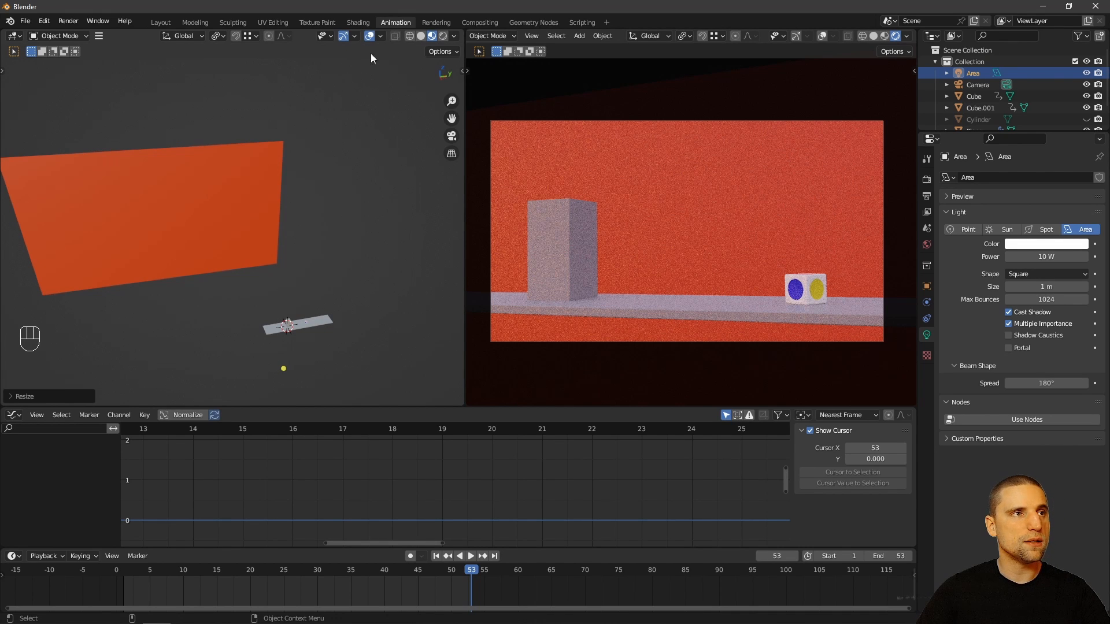
# Step: Enable the Extras overlay in the working viewport to display the light and scale the area light
pyautogui.click(380, 36)
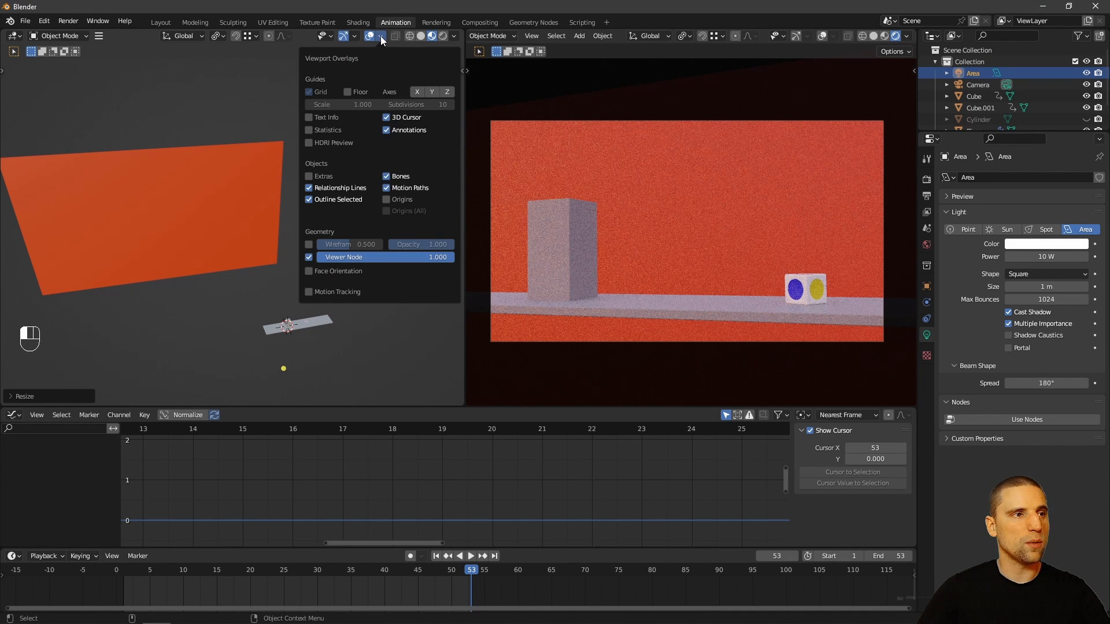
pyautogui.click(308, 177)
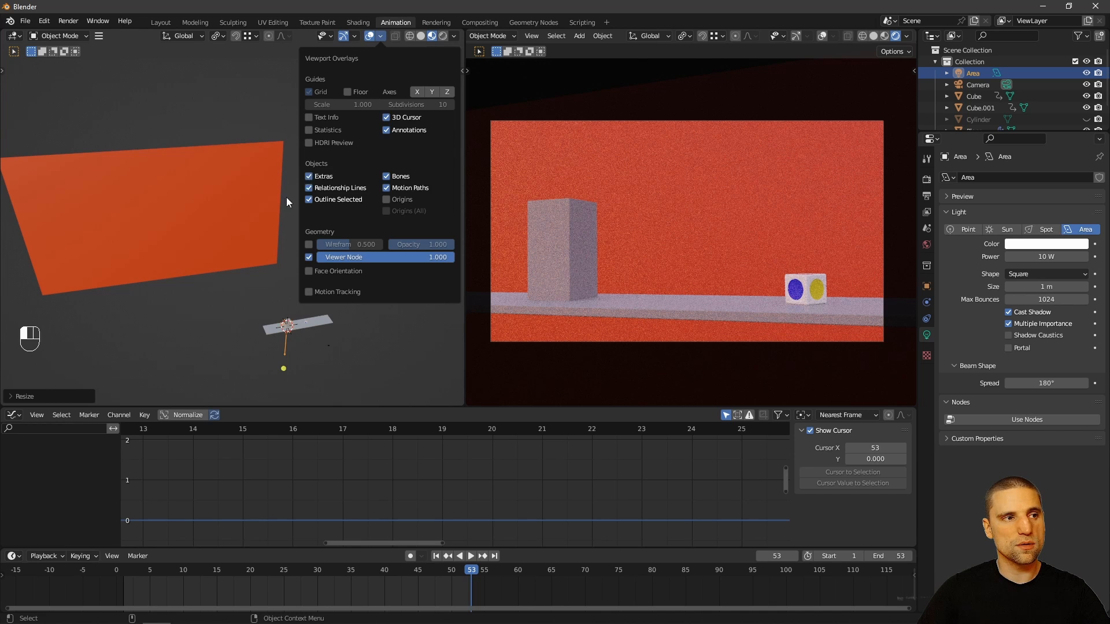
pyautogui.keyDown('alt'); pyautogui.moveTo(286, 196); pyautogui.dragTo(335, 248); pyautogui.keyUp('alt')
pyautogui.press('s')
pyautogui.click(323, 205)
# Step: Move the area light away from the floor slab to just in front of the orange backdrop
pyautogui.hotkey('shift', 'space')
pyautogui.press('space')
pyautogui.hotkey('shift', 'space')
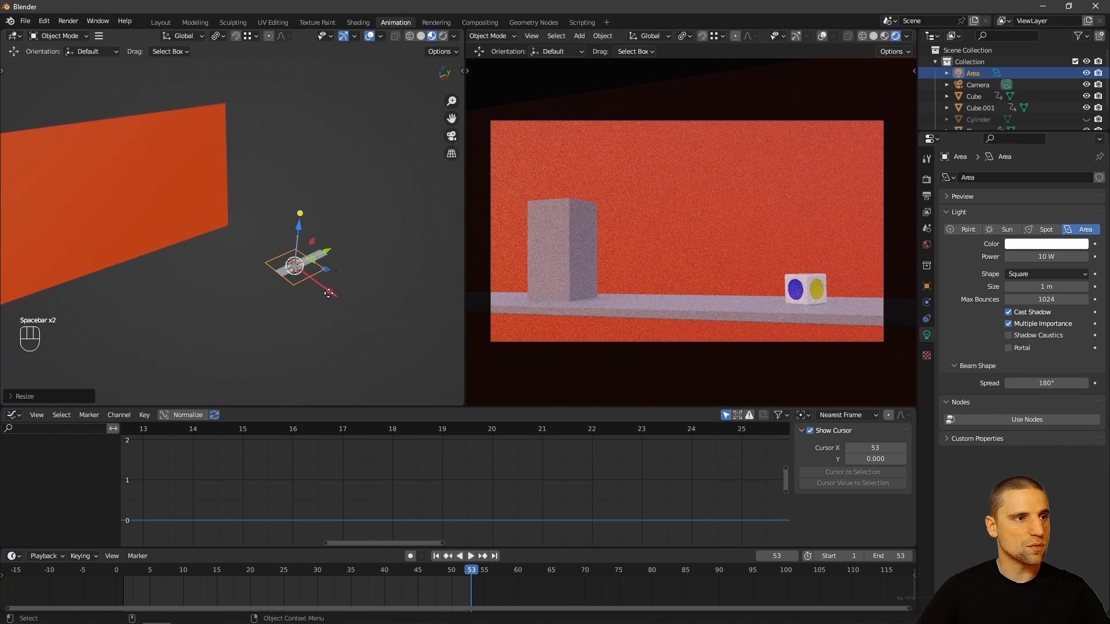
pyautogui.moveTo(328, 293); pyautogui.dragTo(277, 203)
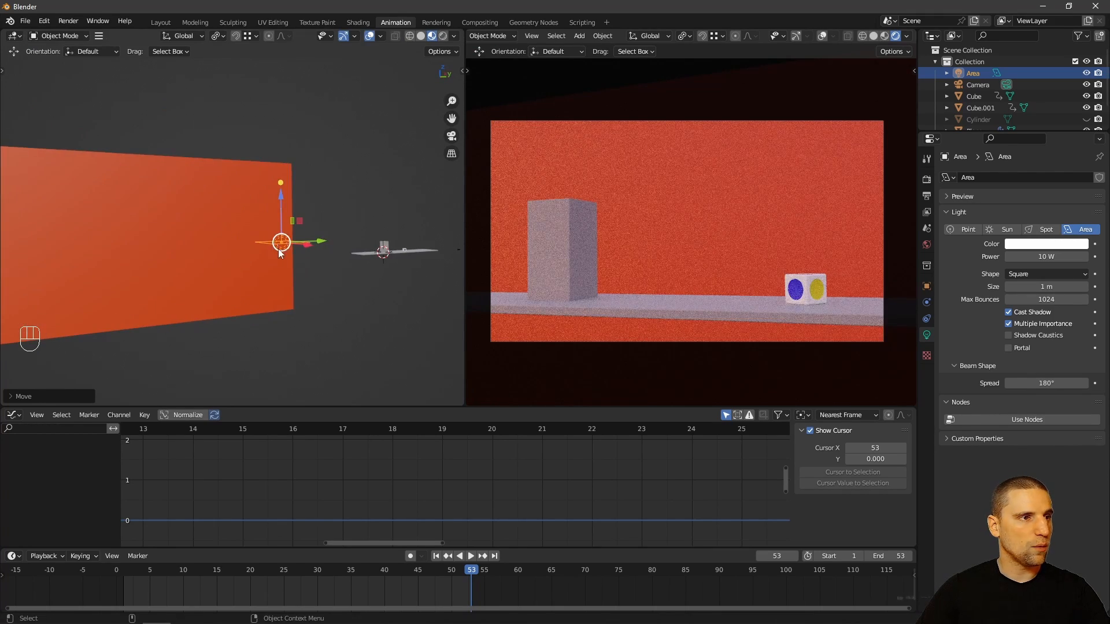
pyautogui.keyDown('alt'); pyautogui.moveTo(278, 249); pyautogui.dragTo(316, 294); pyautogui.keyUp('alt')
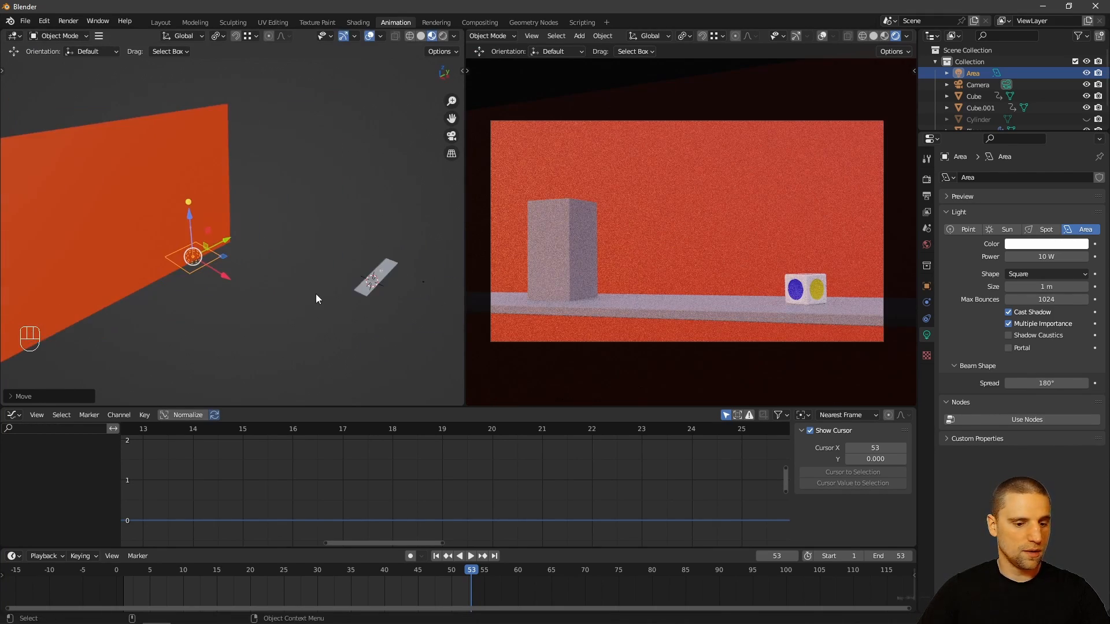
# Step: Rotate the area light upright so that it faces the orange backdrop
pyautogui.hotkey('shift', 'space')
pyautogui.press('r')
pyautogui.moveTo(213, 237); pyautogui.dragTo(236, 241)
pyautogui.hotkey('ctrl', 'z')
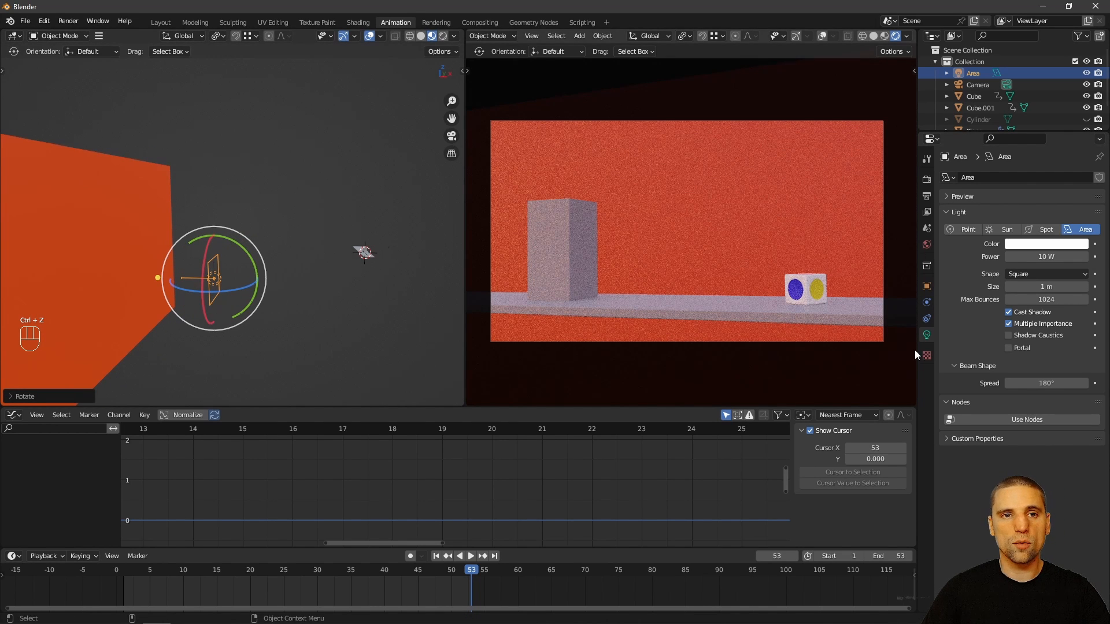
# Step: Set the power of the area light in front of the orange backdrop to 100000 W
pyautogui.click(1063, 258)
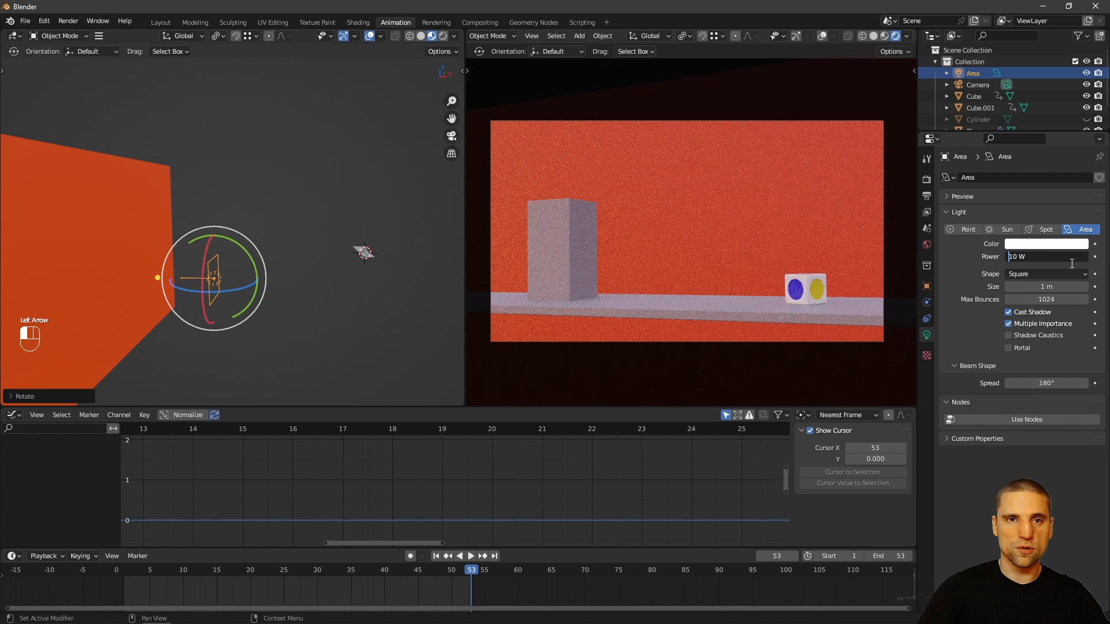
pyautogui.write('000')
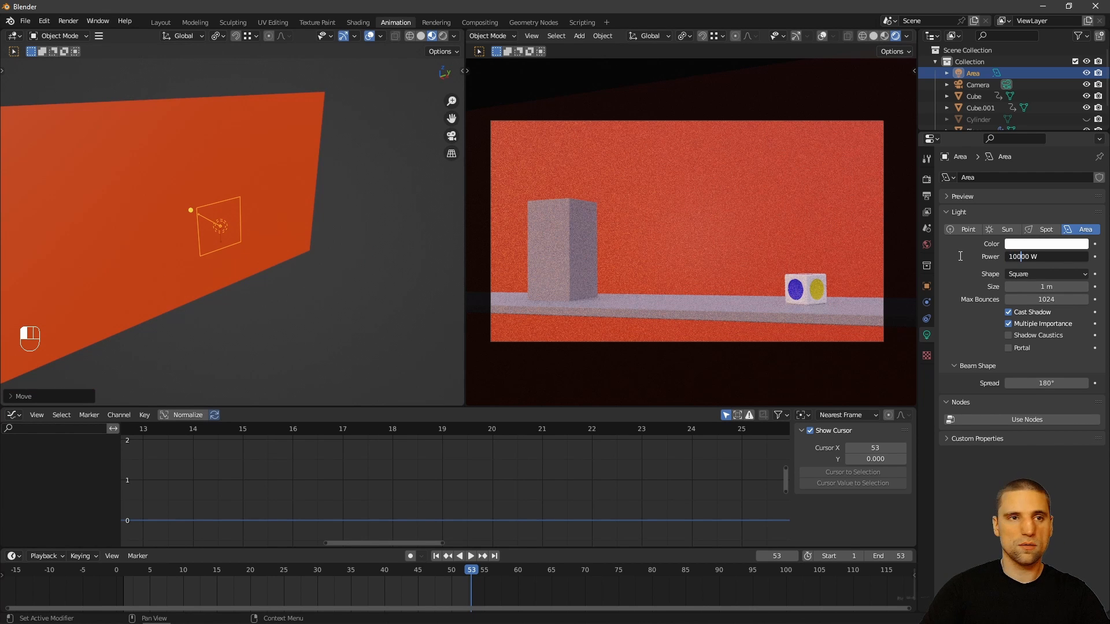
pyautogui.write('0')
pyautogui.press('Return')
# Step: Scale the area light up in two passes so that it covers more of the orange backdrop
pyautogui.keyDown('alt'); pyautogui.moveTo(351, 199); pyautogui.dragTo(268, 248); pyautogui.keyUp('alt')
pyautogui.press('s')
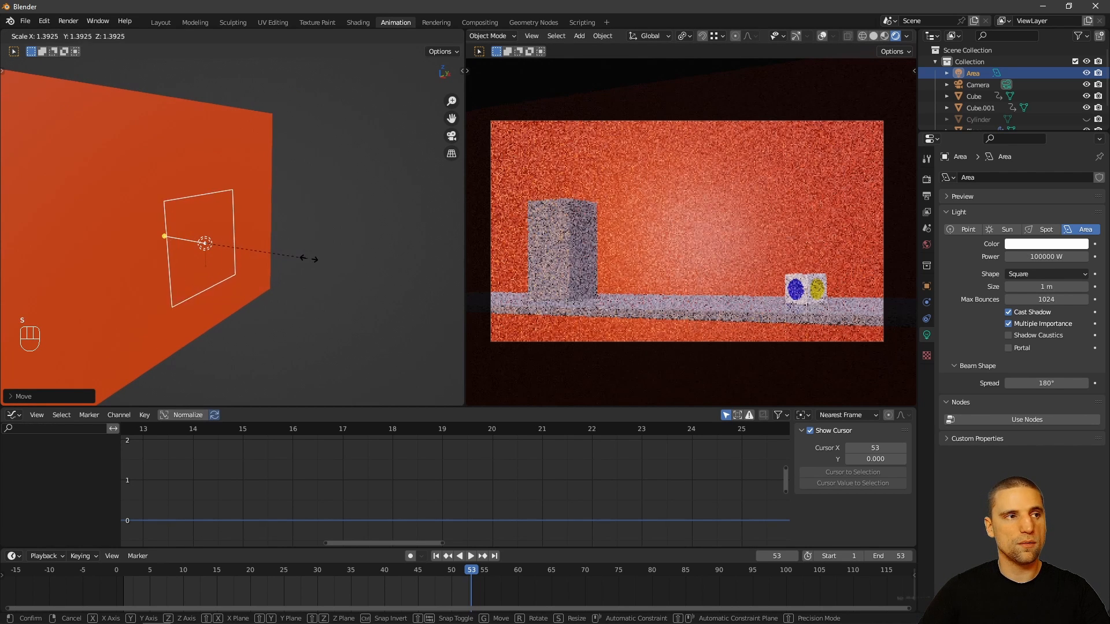
pyautogui.click(359, 273)
pyautogui.keyDown('alt'); pyautogui.moveTo(316, 246); pyautogui.dragTo(302, 222); pyautogui.keyUp('alt')
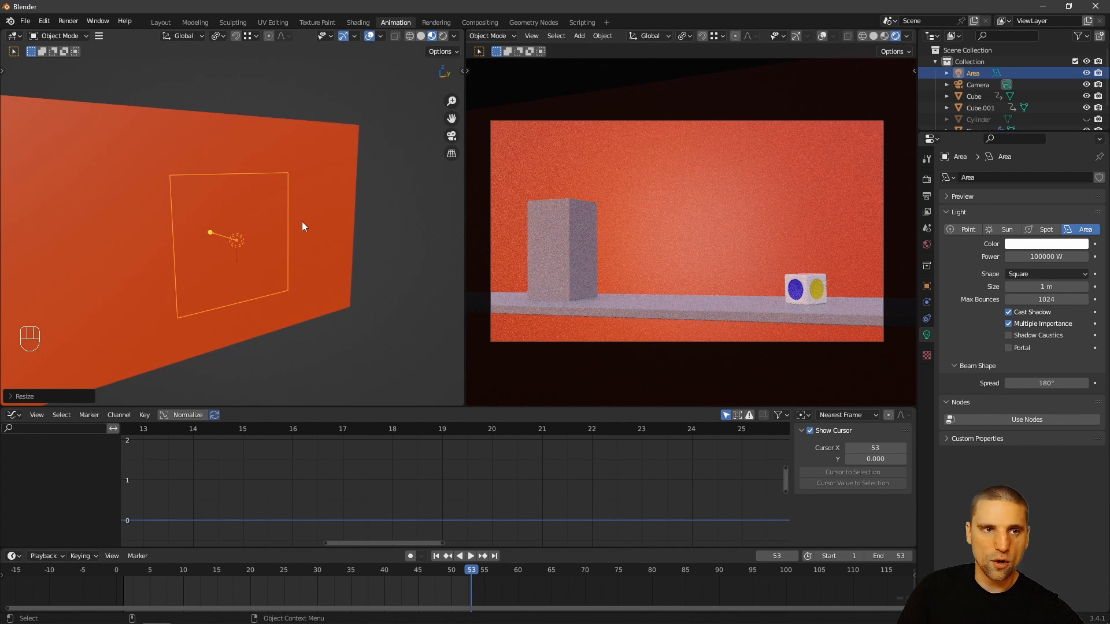
pyautogui.press('s')
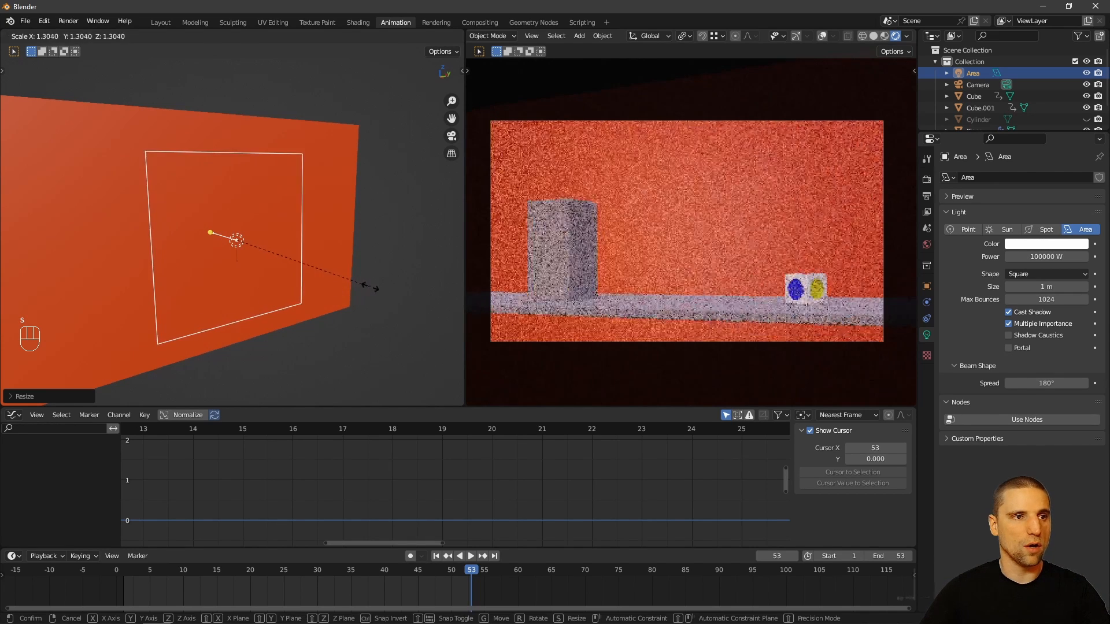
pyautogui.click(379, 379)
pyautogui.keyDown('alt'); pyautogui.moveTo(305, 212); pyautogui.dragTo(314, 268); pyautogui.keyUp('alt')
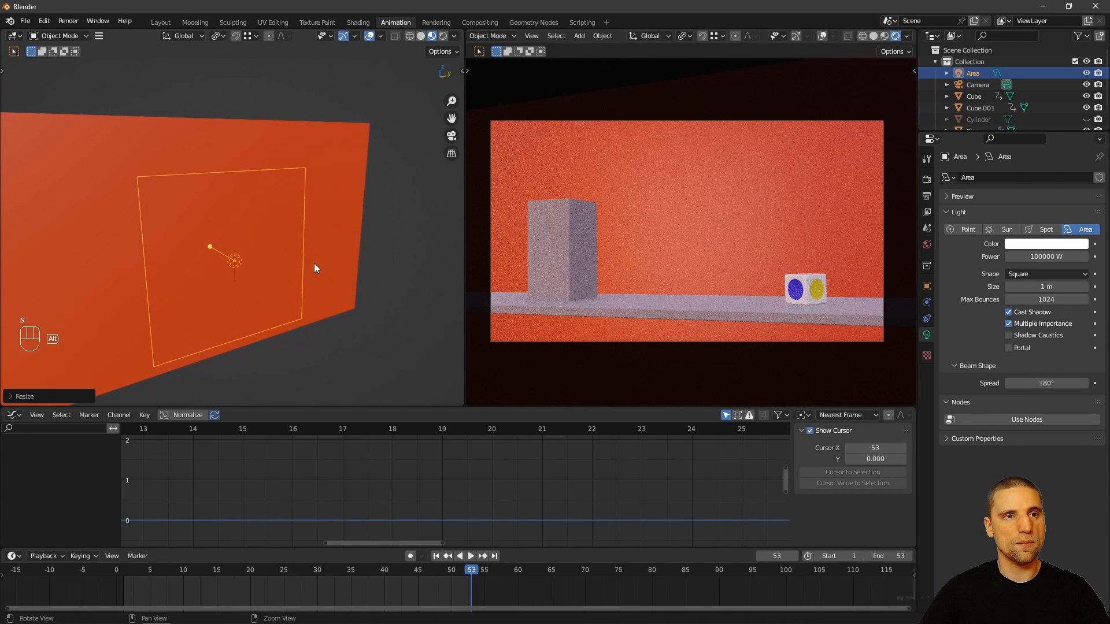
pyautogui.keyDown('alt'); pyautogui.moveTo(280, 235); pyautogui.dragTo(230, 296); pyautogui.keyUp('alt')
# Step: Undo the last three changes to the area light
pyautogui.hotkey('ctrl', 'z')
pyautogui.hotkey('ctrl', 'z')
pyautogui.hotkey('ctrl', 'z')
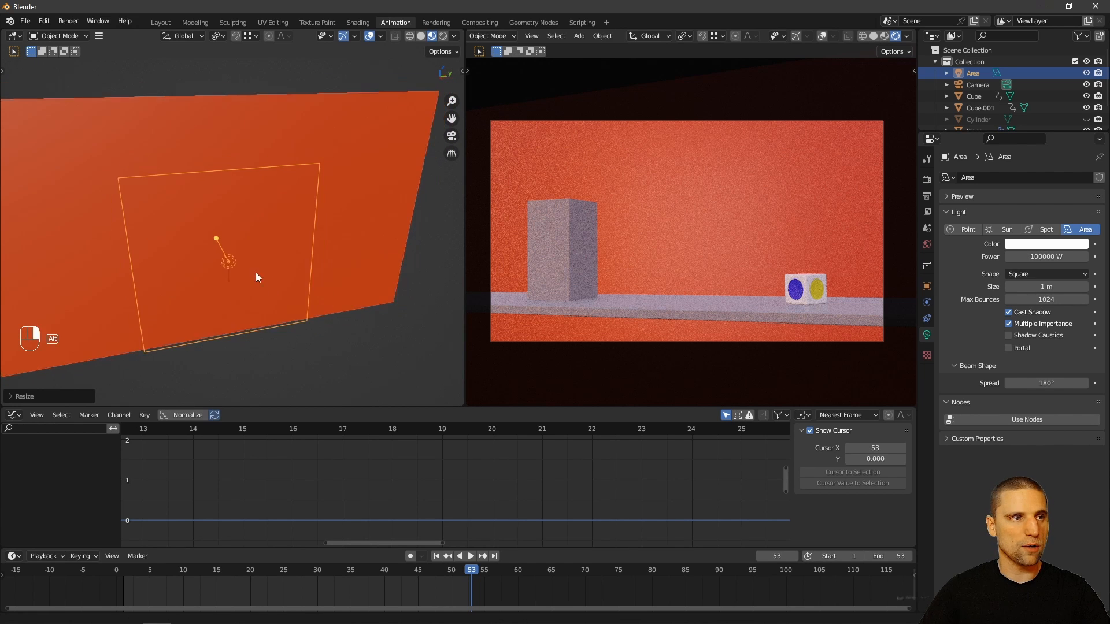
# Step: Duplicate the area light and move the copy sideways to the backdrop's edge, closer to the floor slab
pyautogui.press('w')
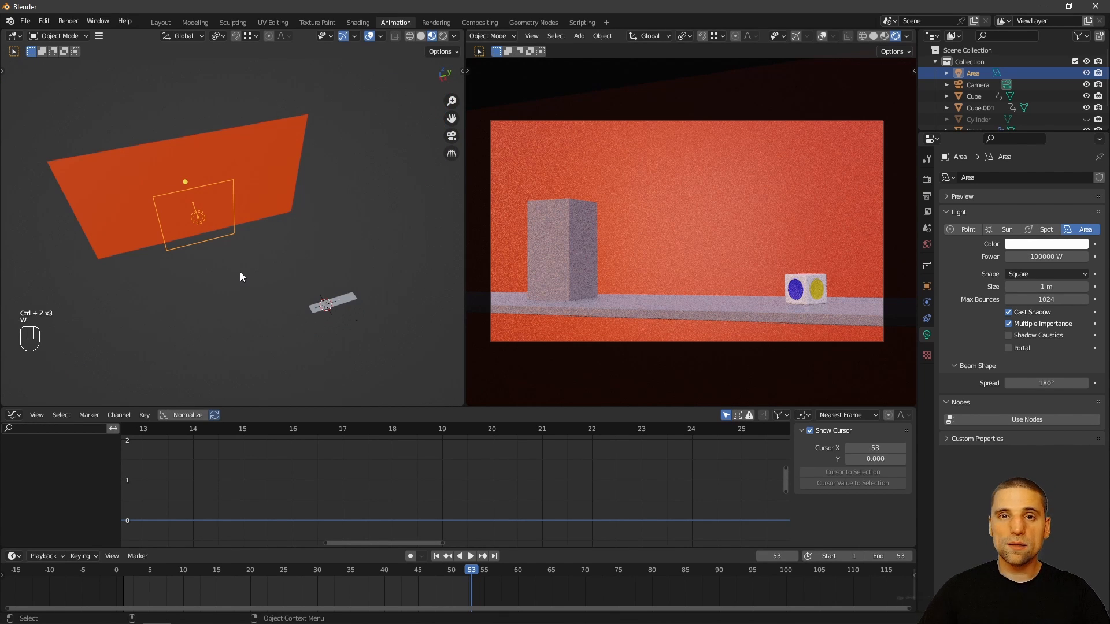
pyautogui.scroll(1, 241, 235)
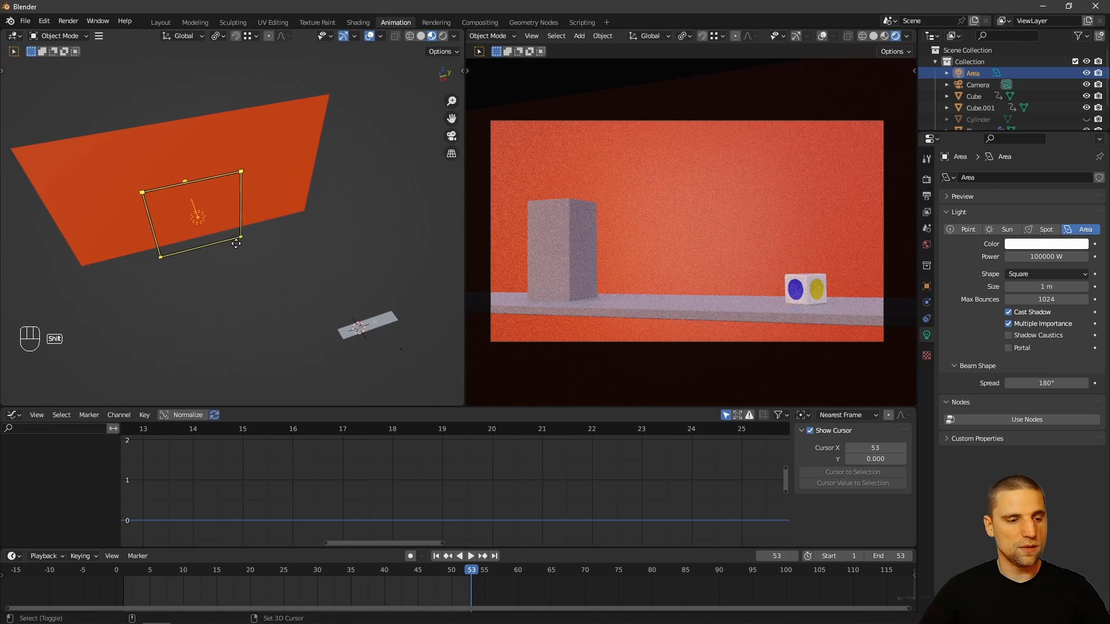
pyautogui.hotkey('shift', 'd')
pyautogui.rightClick(234, 234)
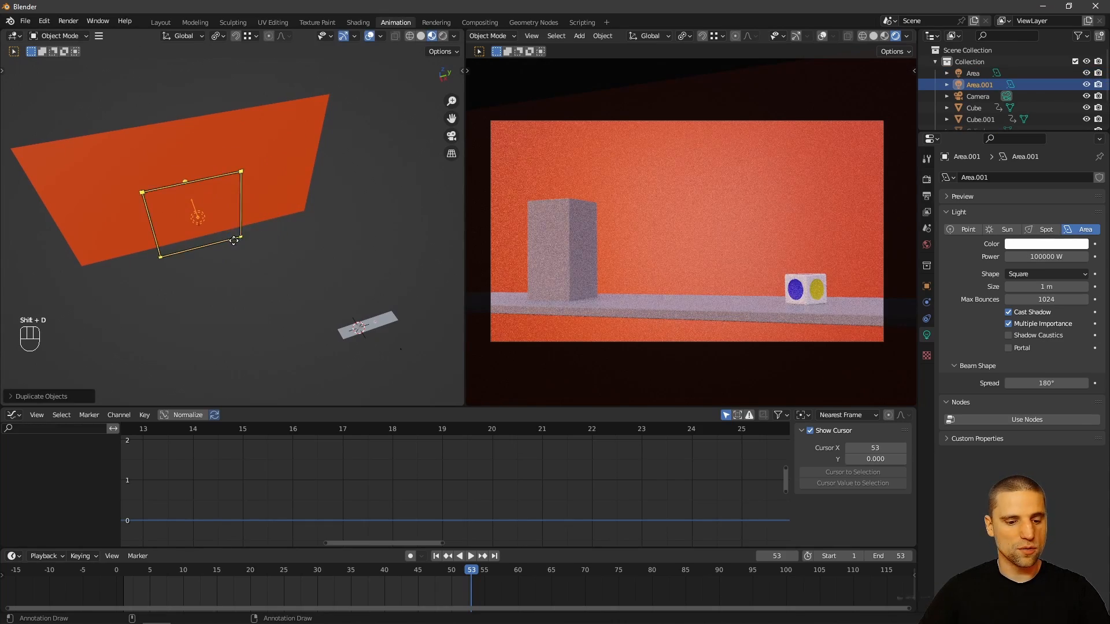
pyautogui.press('space')
pyautogui.moveTo(225, 230); pyautogui.dragTo(227, 275)
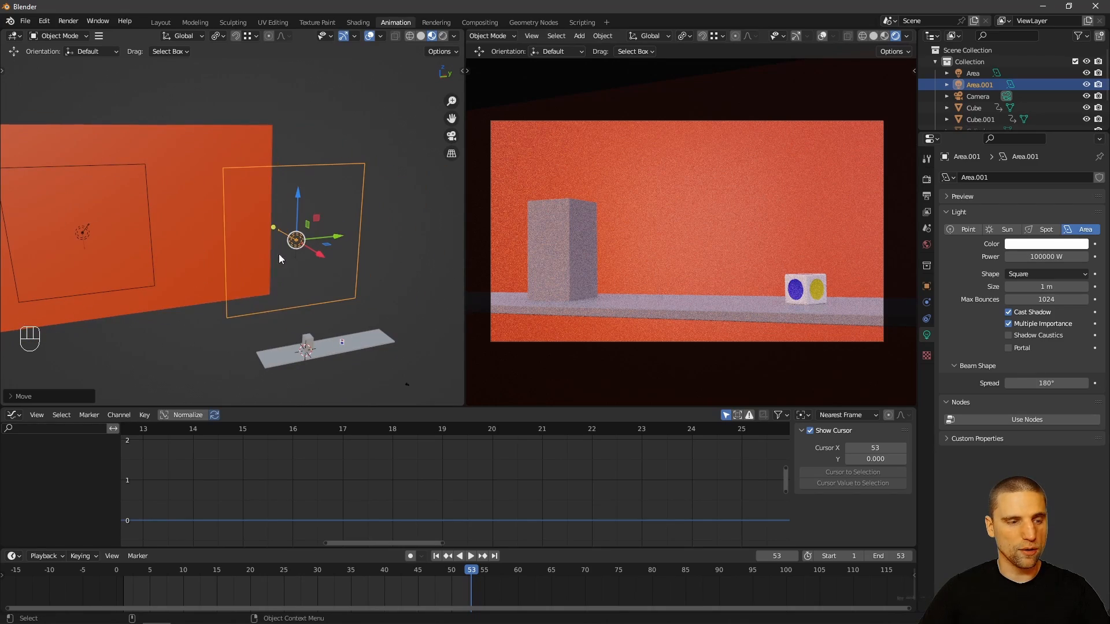
# Step: Rotate the duplicated area light so that it points down towards the floor slab
pyautogui.press('space')
pyautogui.press('s')
pyautogui.moveTo(298, 195); pyautogui.dragTo(292, 256)
pyautogui.press('space')
pyautogui.press('r')
pyautogui.press('space')
pyautogui.press('w')
pyautogui.press('space')
pyautogui.press('r')
pyautogui.moveTo(292, 256); pyautogui.dragTo(260, 241, button='middle')
pyautogui.moveTo(260, 240); pyautogui.dragTo(288, 250)
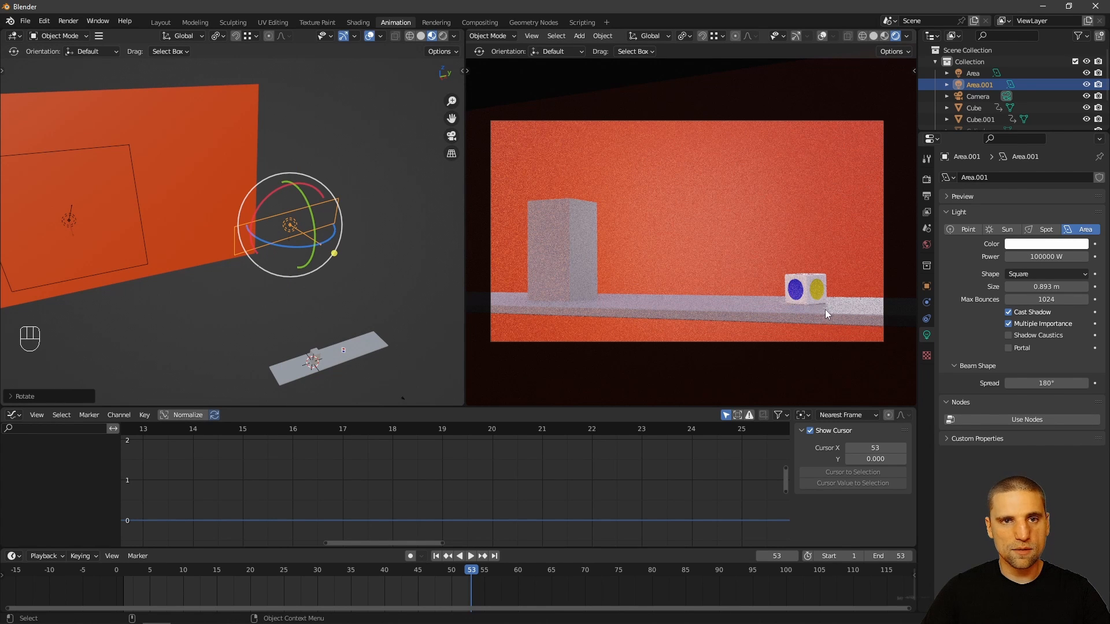
pyautogui.moveTo(375, 217); pyautogui.dragTo(298, 225, button='middle')
pyautogui.moveTo(315, 230); pyautogui.dragTo(304, 243)
# Step: Raise the duplicated area light above the floor slab and tilt it freely towards the scene
pyautogui.press('space')
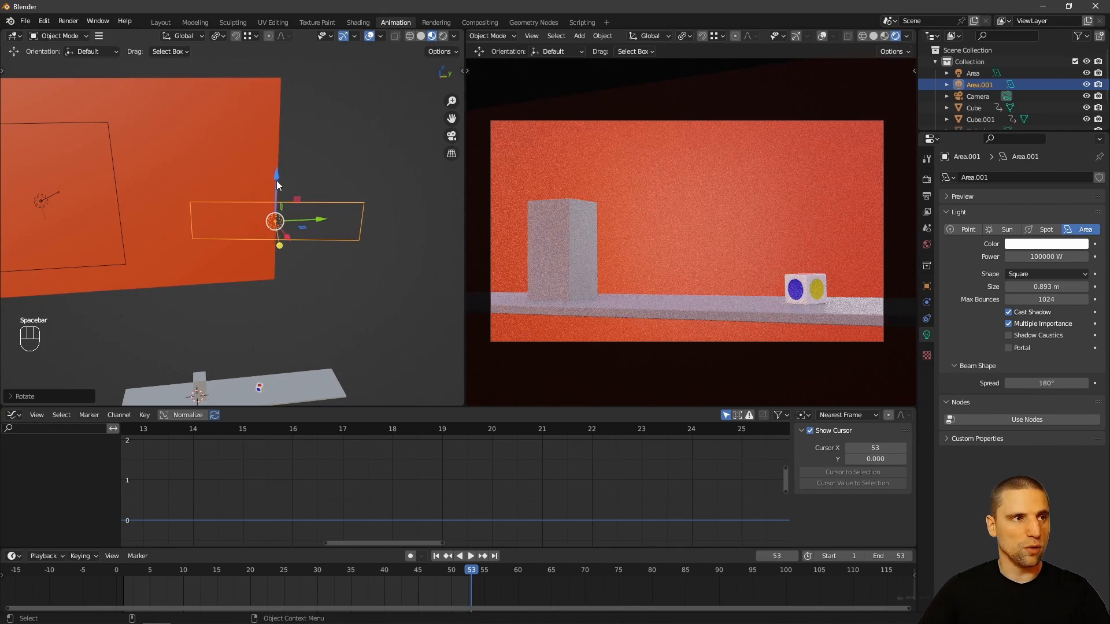
pyautogui.moveTo(276, 185); pyautogui.dragTo(280, 115)
pyautogui.moveTo(298, 189); pyautogui.dragTo(314, 258, button='middle')
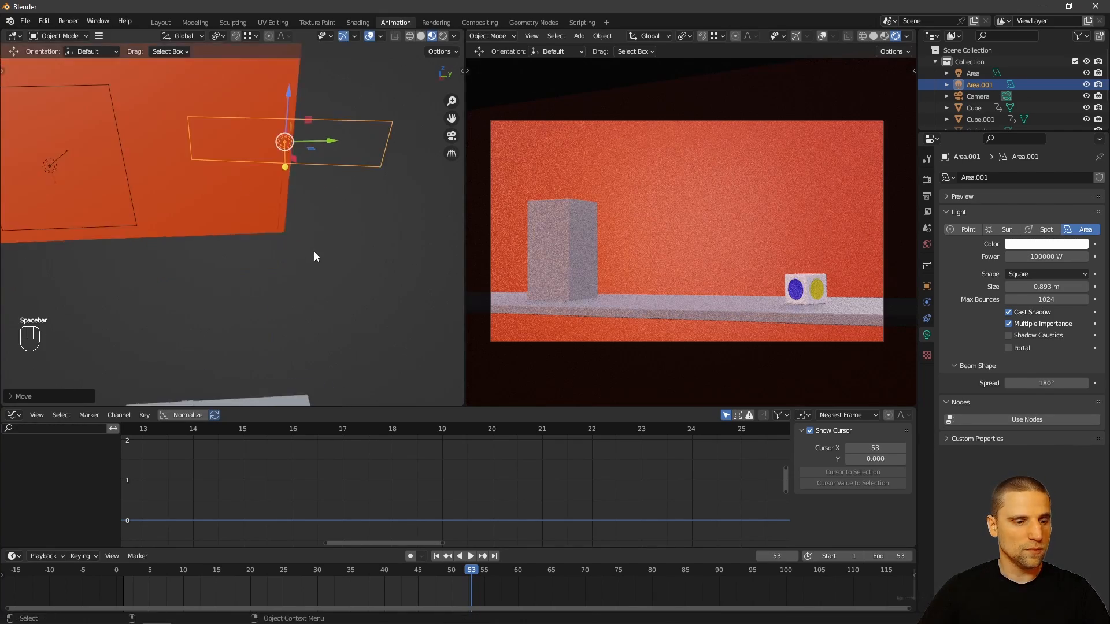
pyautogui.press('space')
pyautogui.moveTo(287, 173); pyautogui.dragTo(269, 132)
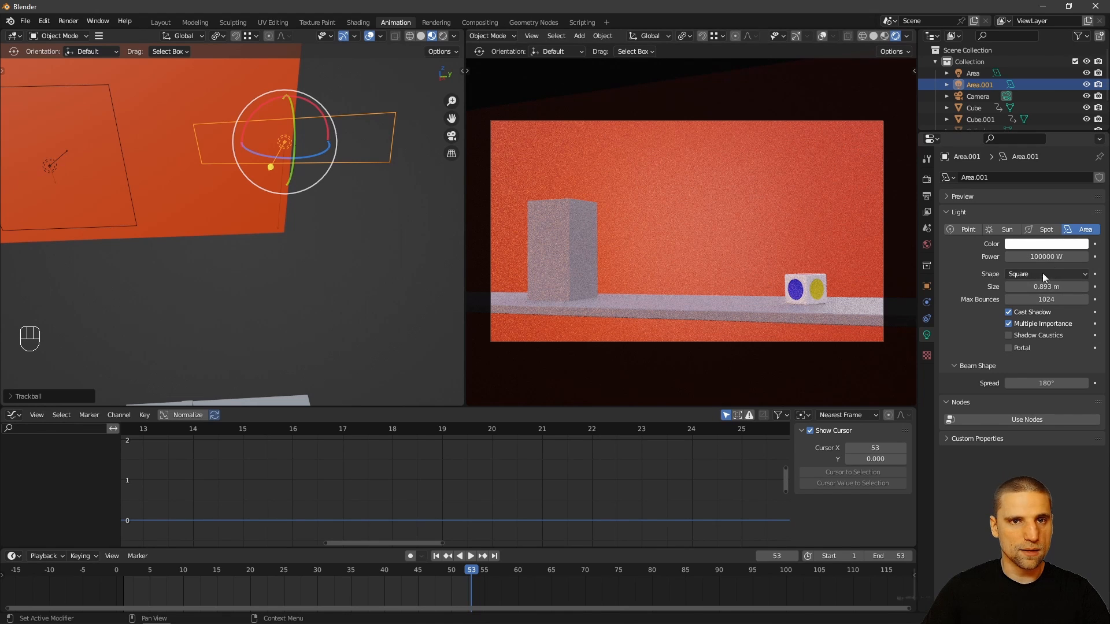
# Step: Set the duplicated light's power to 1000000 W and reposition it higher and closer to the first area light
pyautogui.click(1043, 256)
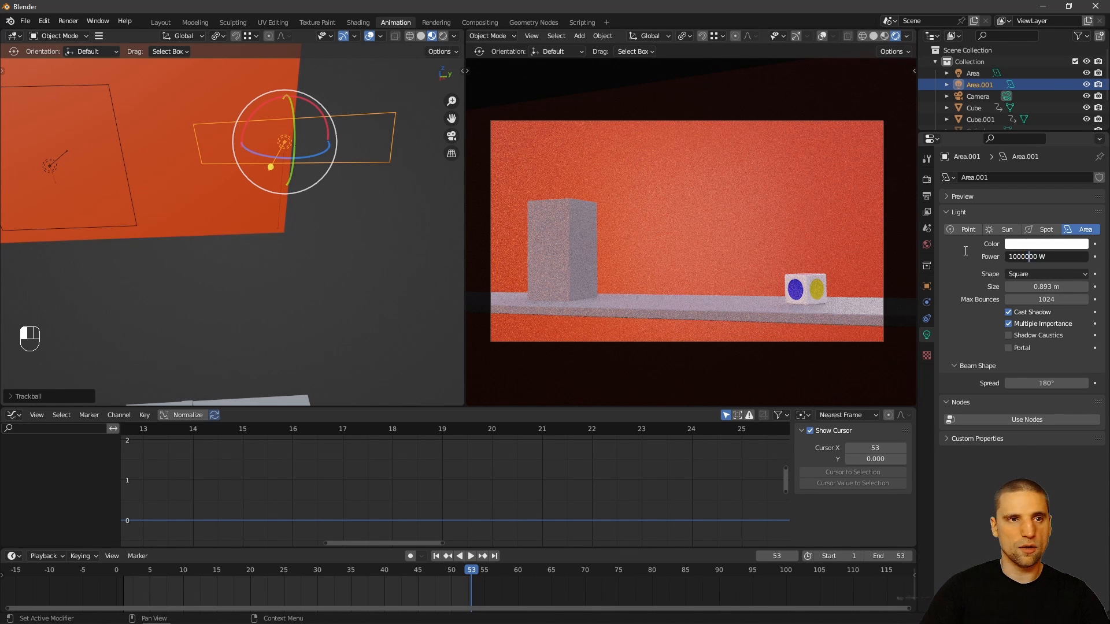
pyautogui.press('Return')
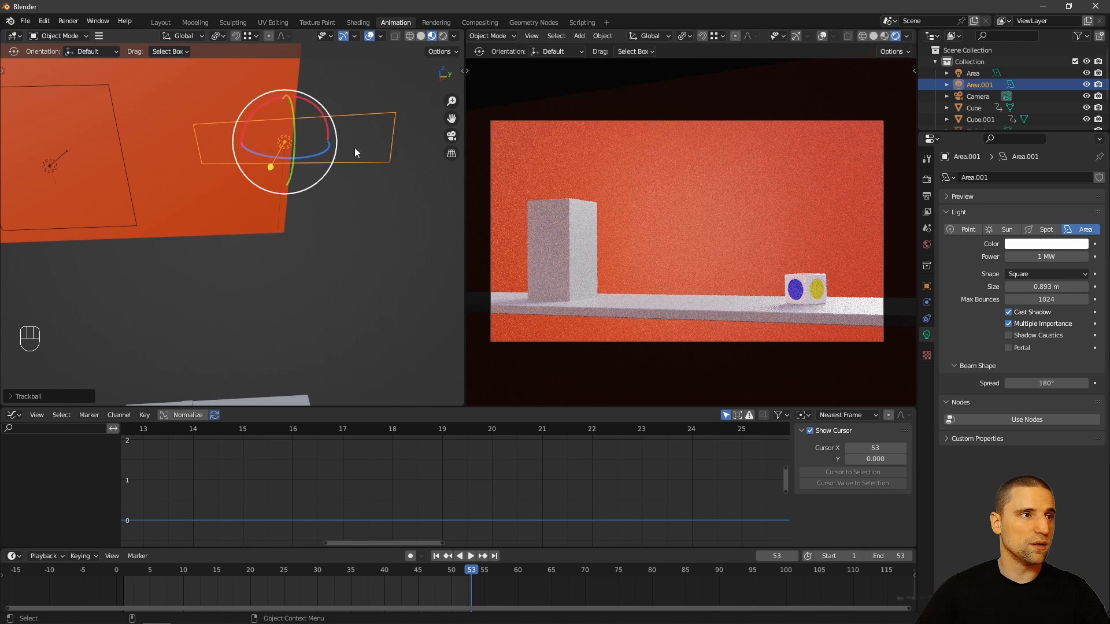
pyautogui.press('w')
pyautogui.keyDown('alt'); pyautogui.moveTo(347, 210); pyautogui.dragTo(307, 218); pyautogui.keyUp('alt')
pyautogui.press('space')
pyautogui.press('g')
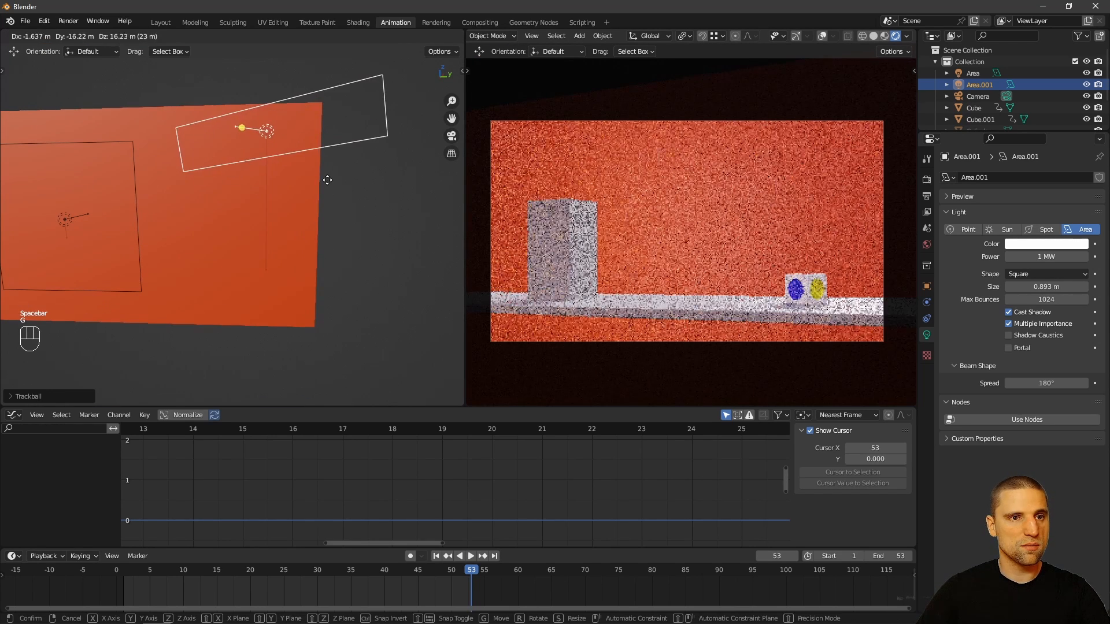
pyautogui.click(303, 196)
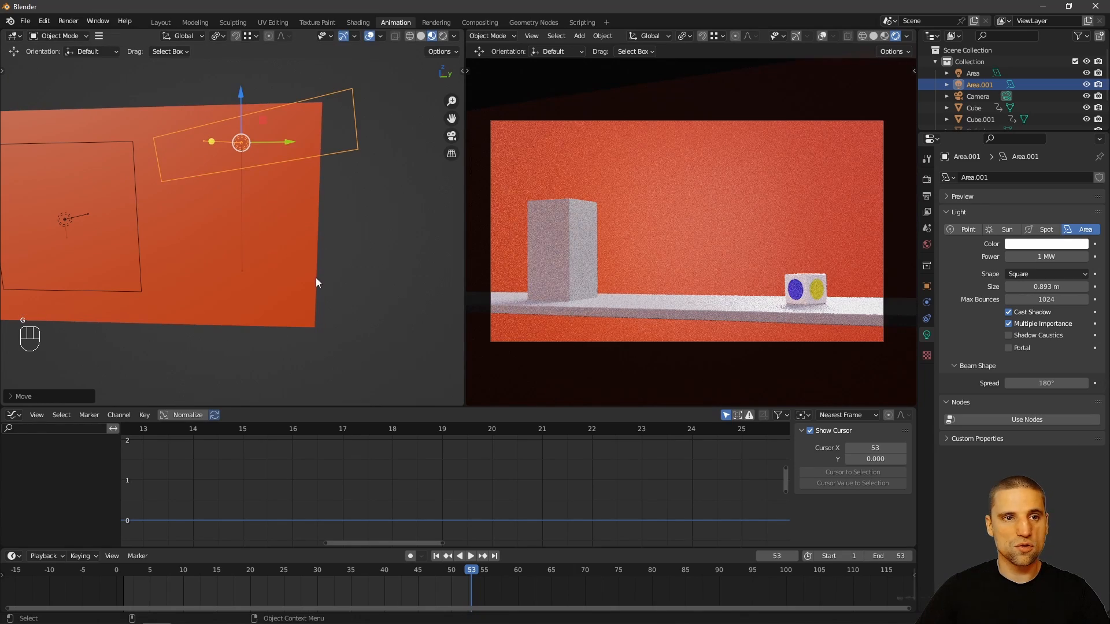
pyautogui.press('g')
pyautogui.click(335, 229)
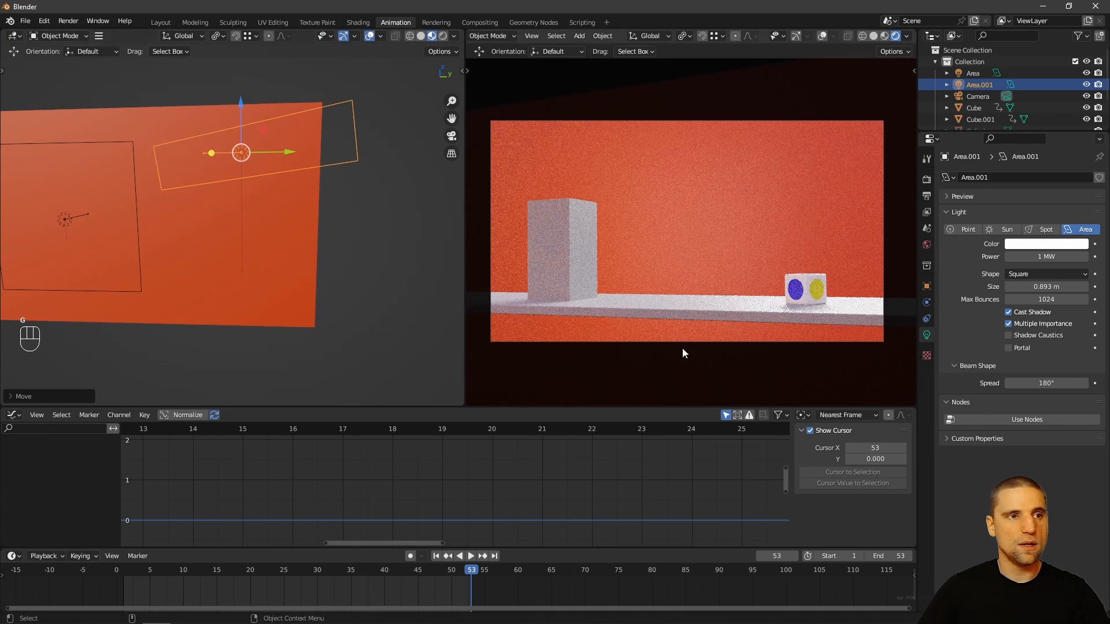
# Step: Set the roughness of the floor slab's grey material to 0
pyautogui.click(712, 315)
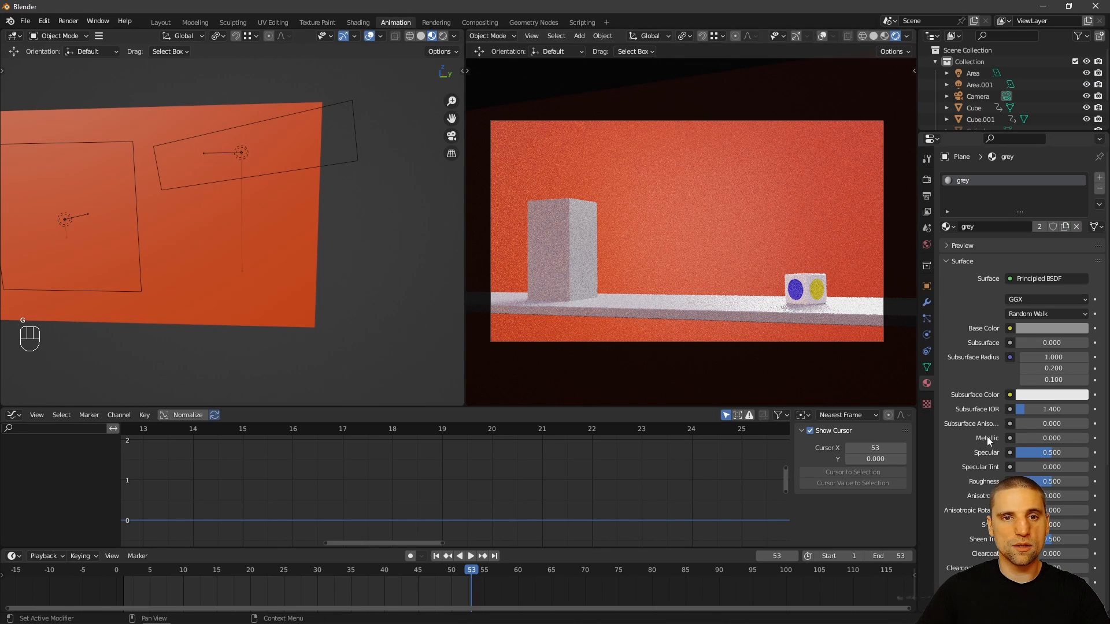
pyautogui.moveTo(1051, 487); pyautogui.dragTo(977, 467)
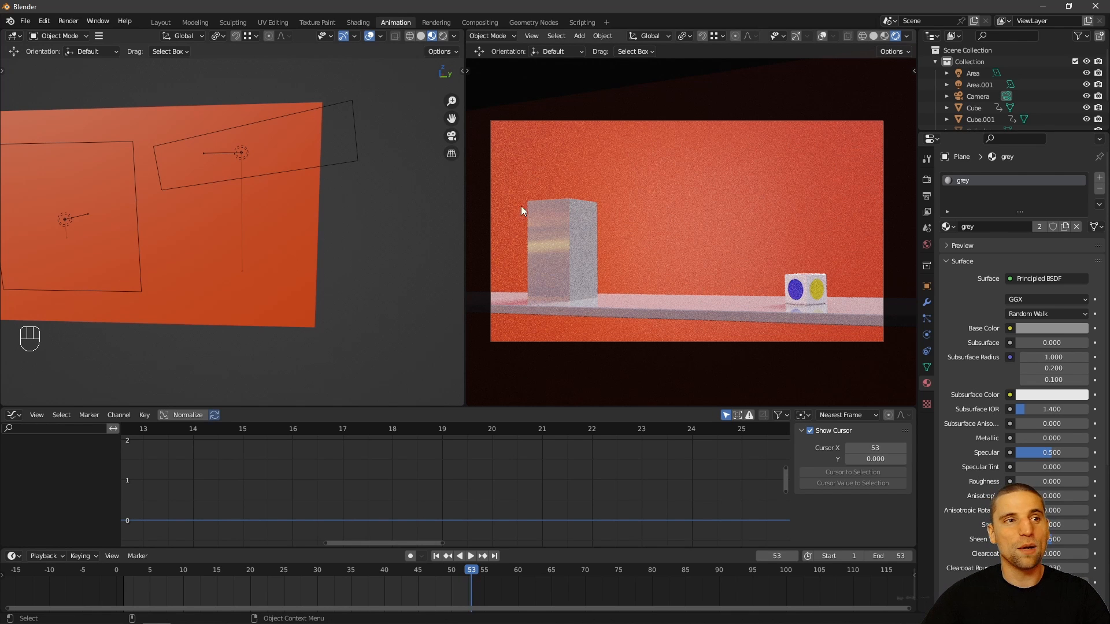
# Step: Add a second material slot to the tall box with a new material in a warm grey base colour
pyautogui.click(557, 242)
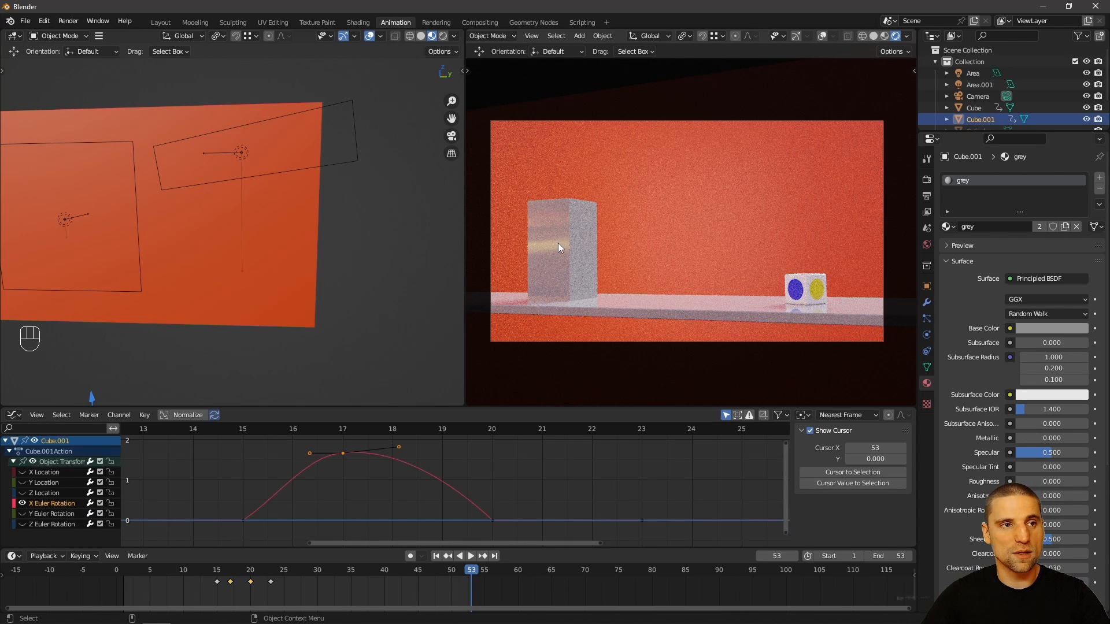
pyautogui.click(1100, 177)
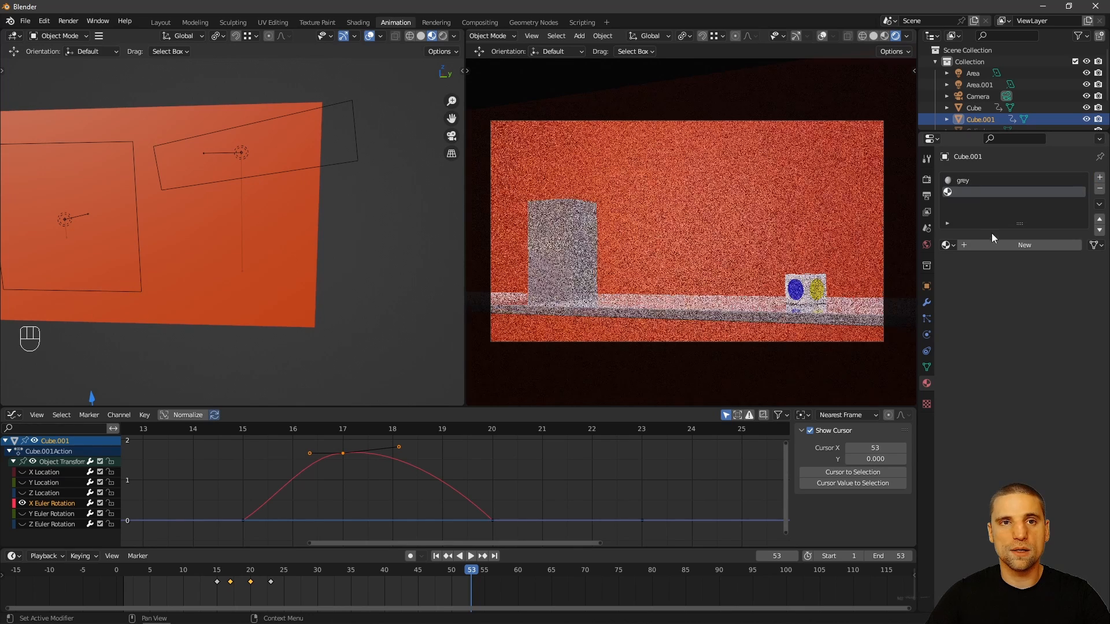
pyautogui.click(996, 246)
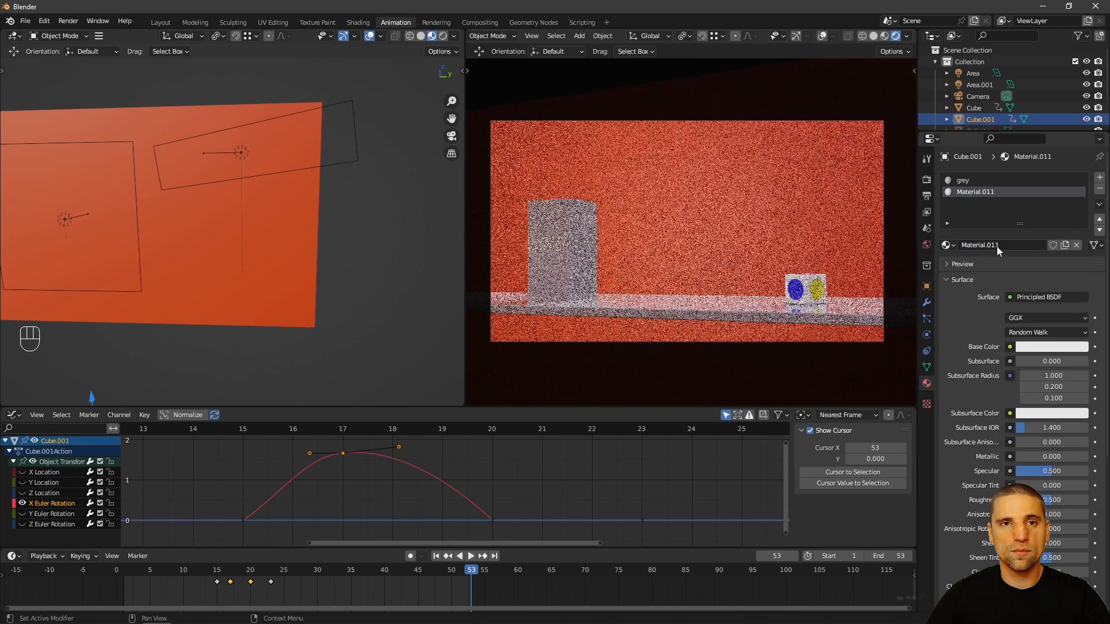
pyautogui.click(1041, 350)
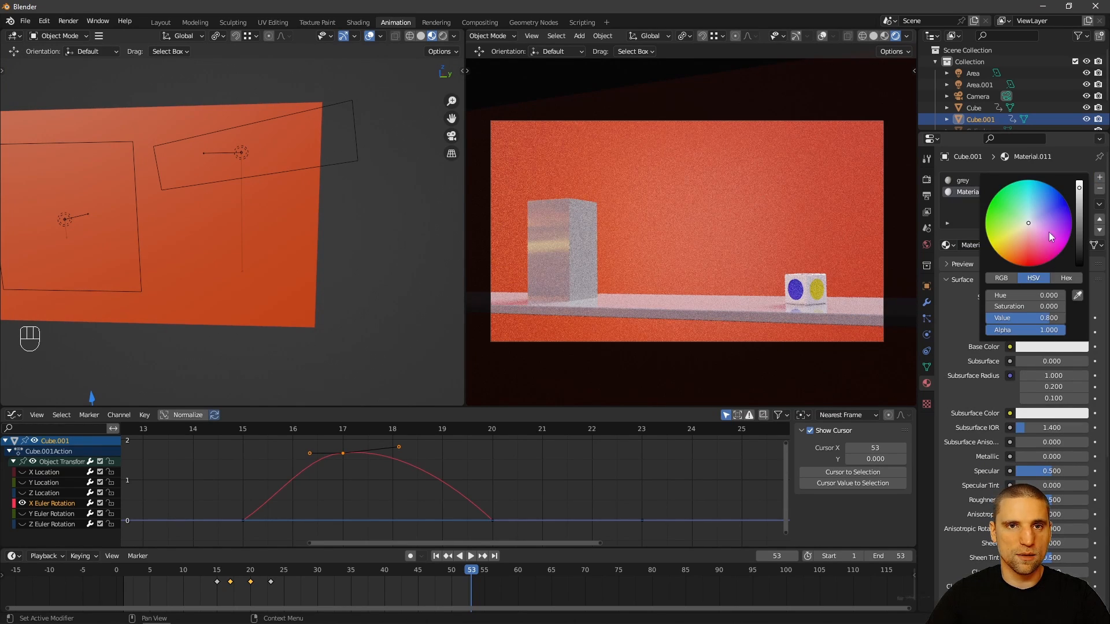
pyautogui.moveTo(1049, 231); pyautogui.dragTo(1025, 220)
pyautogui.moveTo(1079, 189); pyautogui.dragTo(1025, 230)
pyautogui.click(1044, 349)
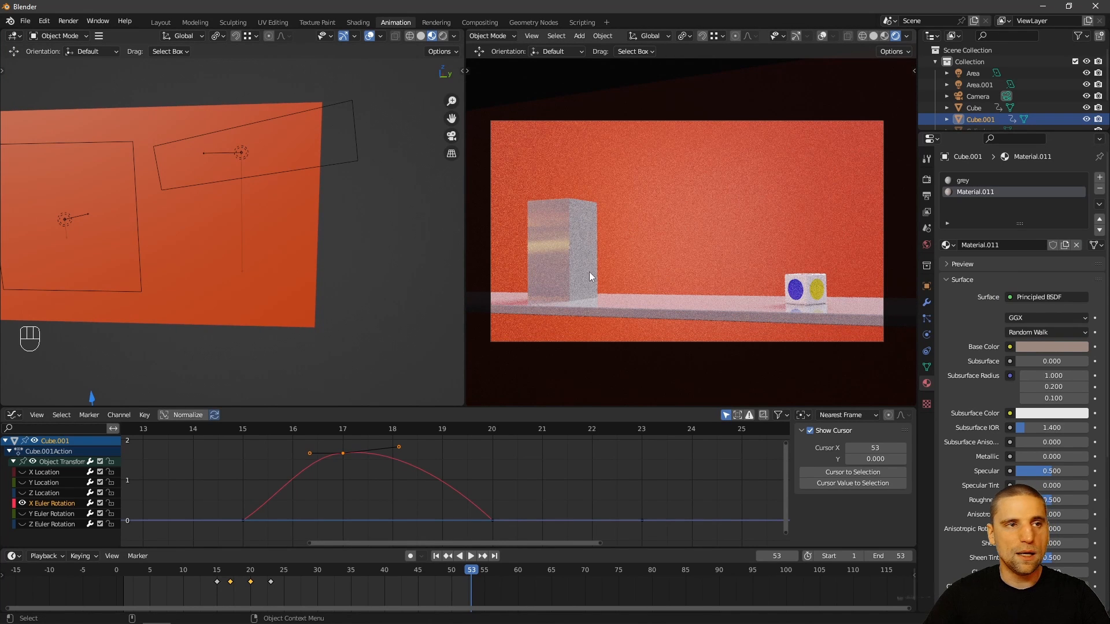
# Step: Assign the new warm grey material to all faces of the tall box and check the full-screen rendered camera view
pyautogui.keyDown('alt'); pyautogui.moveTo(225, 238); pyautogui.dragTo(238, 234, button='middle'); pyautogui.keyUp('alt')
pyautogui.press('f')
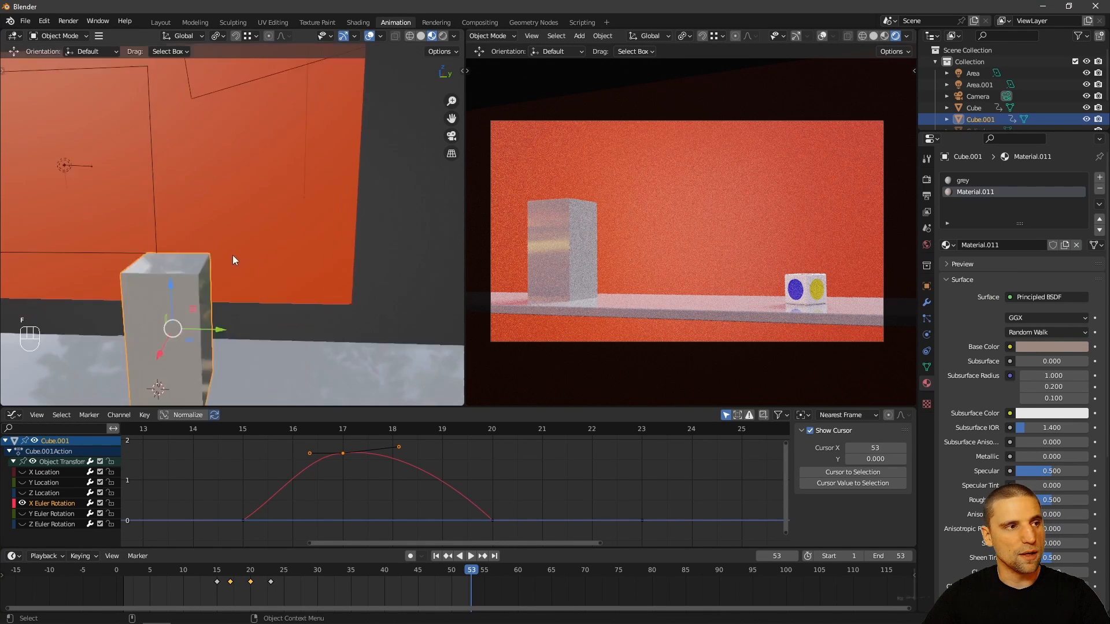
pyautogui.keyDown('alt'); pyautogui.moveTo(307, 256); pyautogui.dragTo(260, 223, button='right'); pyautogui.keyUp('alt')
pyautogui.keyDown('alt'); pyautogui.moveTo(259, 223); pyautogui.dragTo(296, 257, button='middle'); pyautogui.keyUp('alt')
pyautogui.press('w')
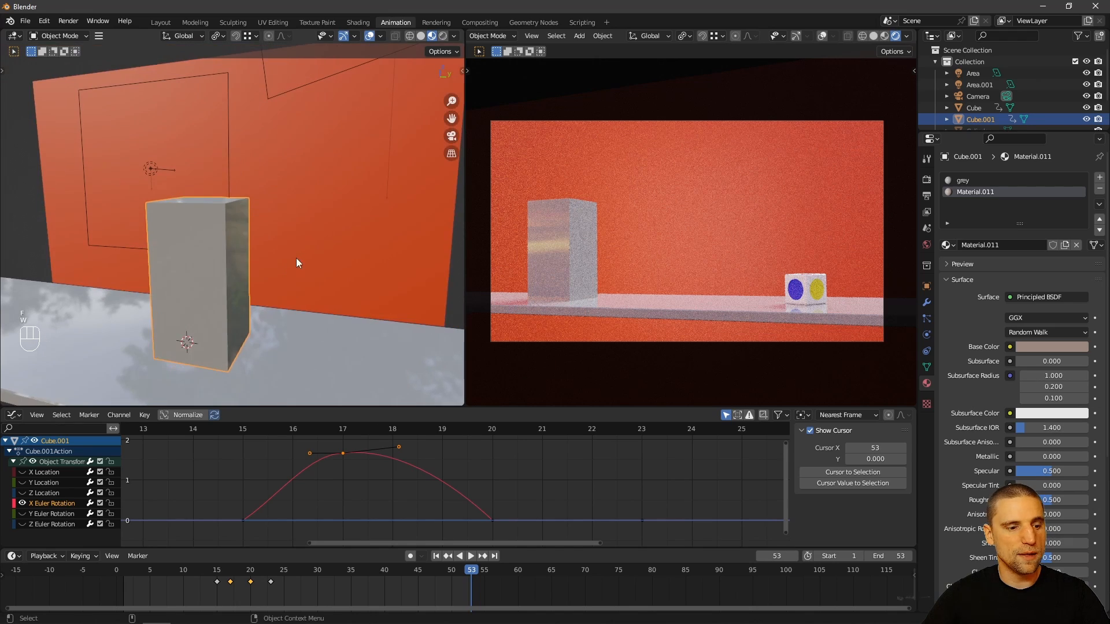
pyautogui.press('Tab')
pyautogui.press('3')
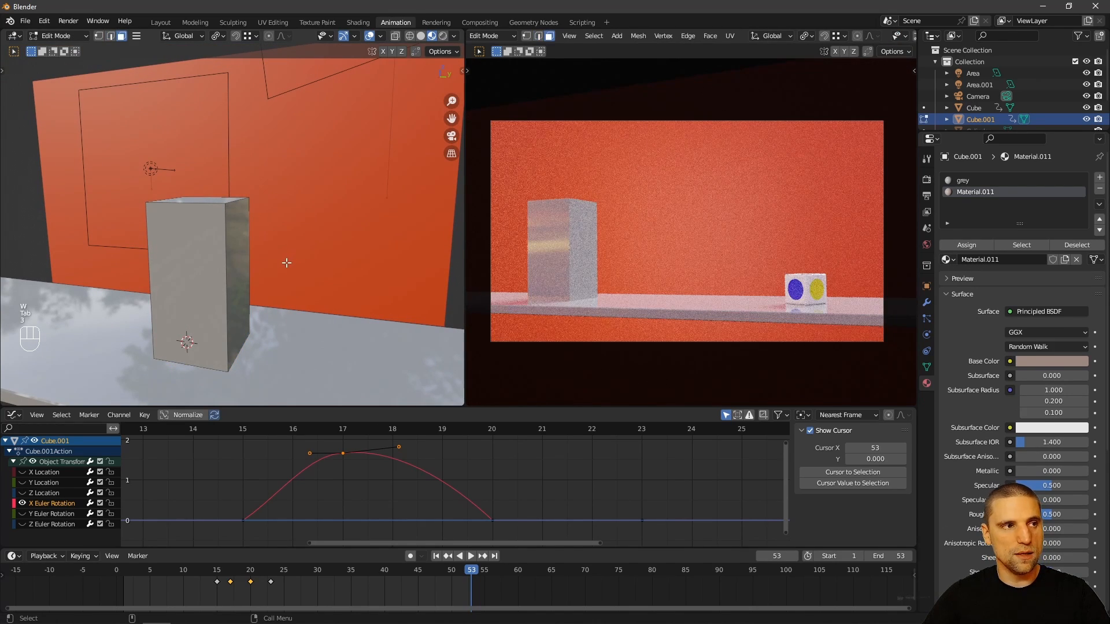
pyautogui.press('a')
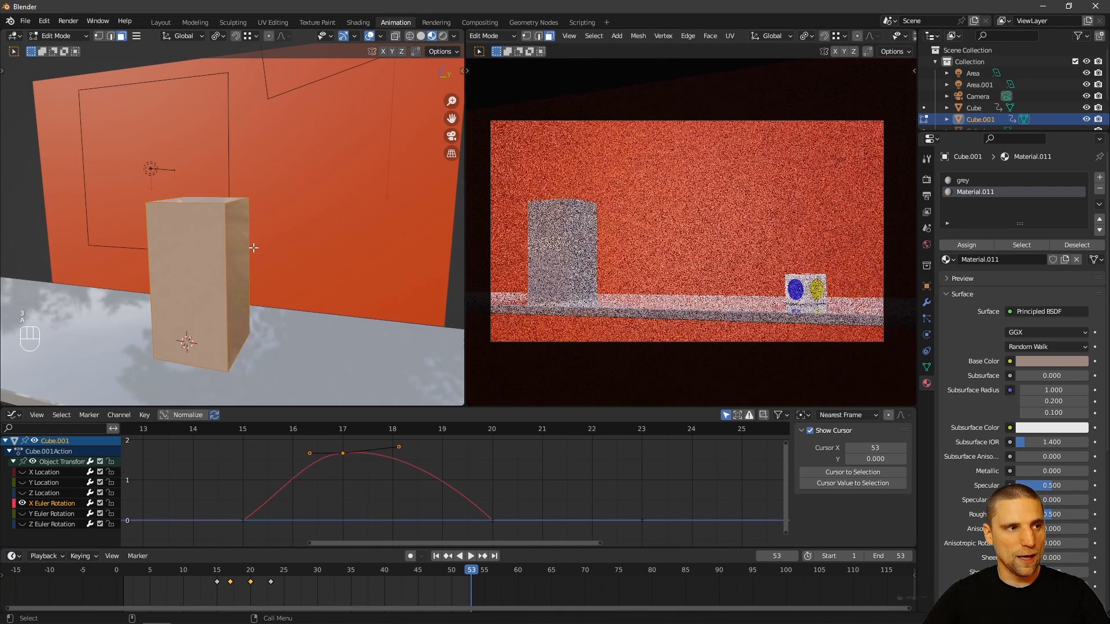
pyautogui.click(978, 244)
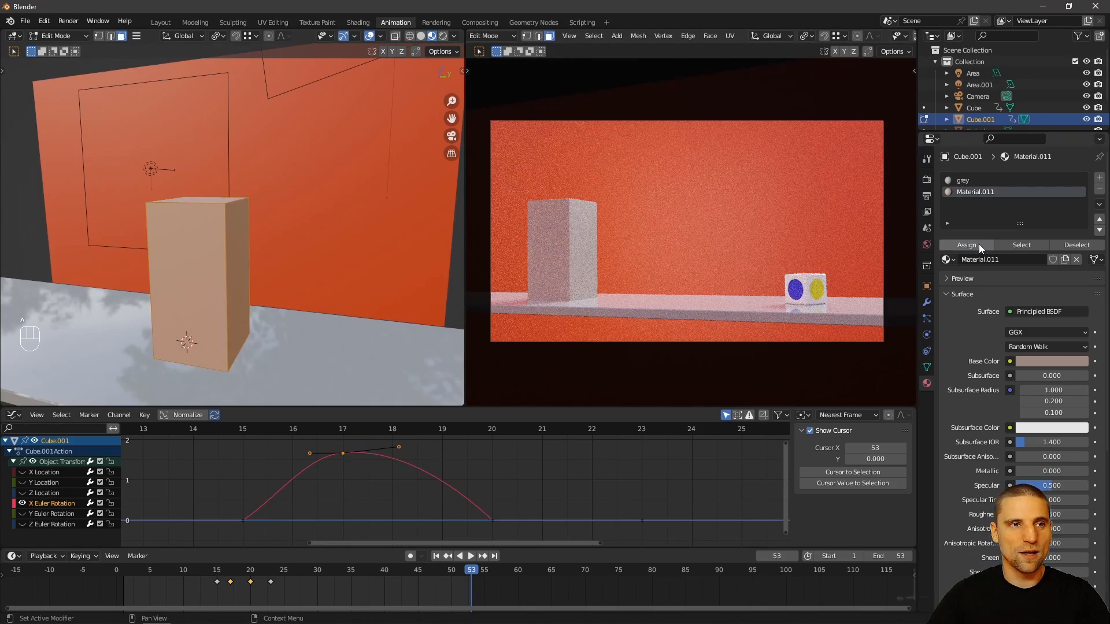
pyautogui.press('Tab')
pyautogui.hotkey('ctrl', 'alt', 'space')
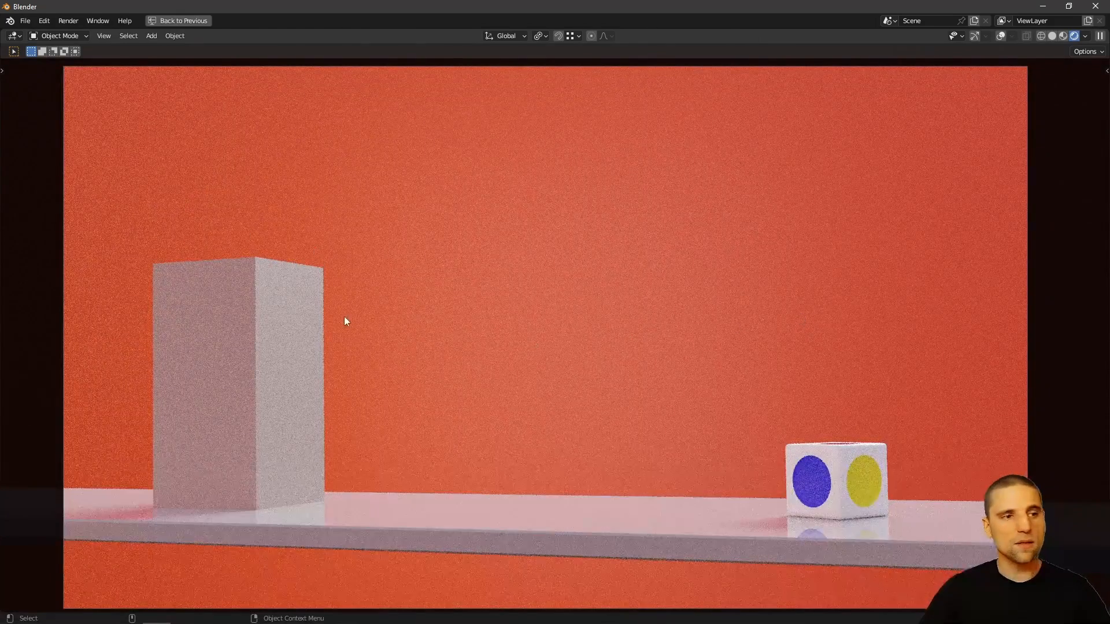
pyautogui.hotkey('ctrl', 'alt', 'space')
# Step: Add a Bevel modifier with 6 segments to the tall box and check its edges in the full-screen rendered camera view
pyautogui.click(927, 302)
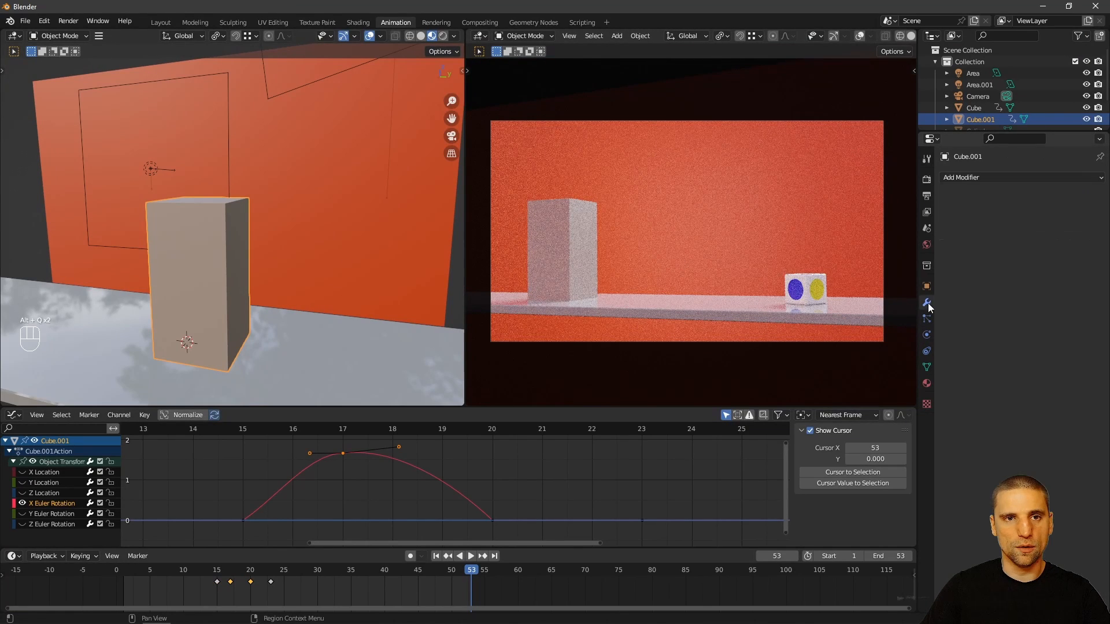
pyautogui.click(970, 178)
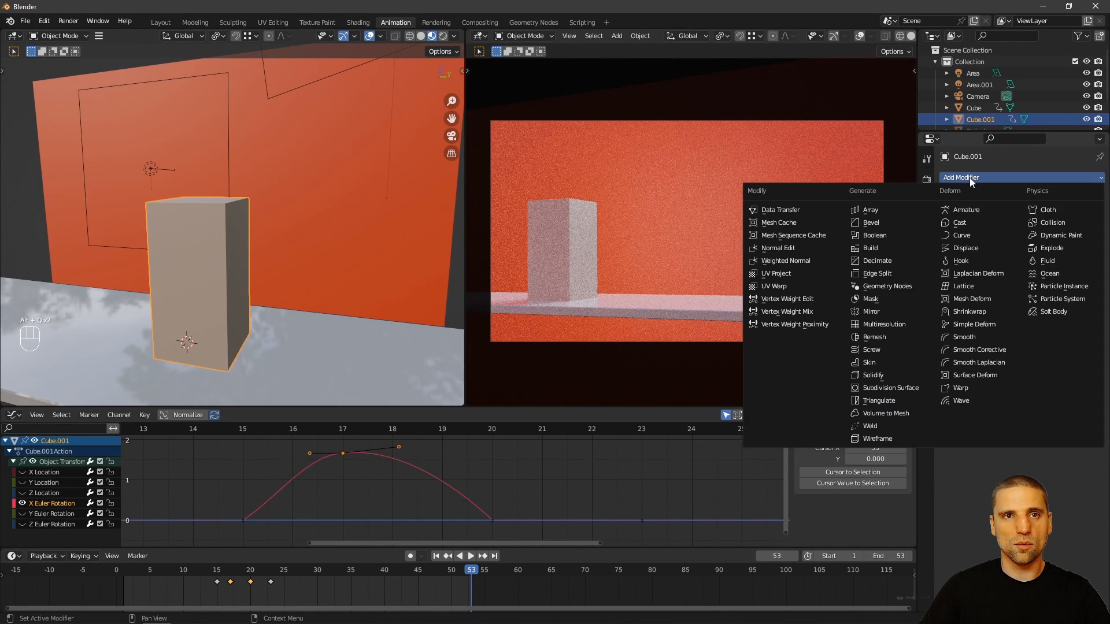
pyautogui.click(887, 223)
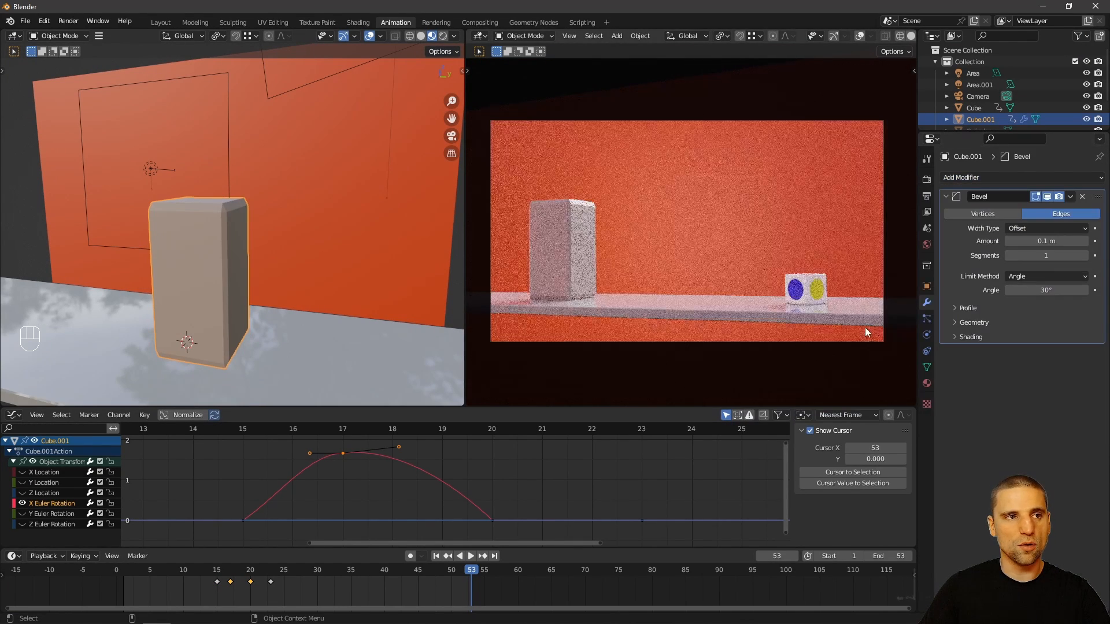
pyautogui.click(1085, 255)
pyautogui.click(1086, 255)
pyautogui.click(1086, 256)
pyautogui.click(1085, 256)
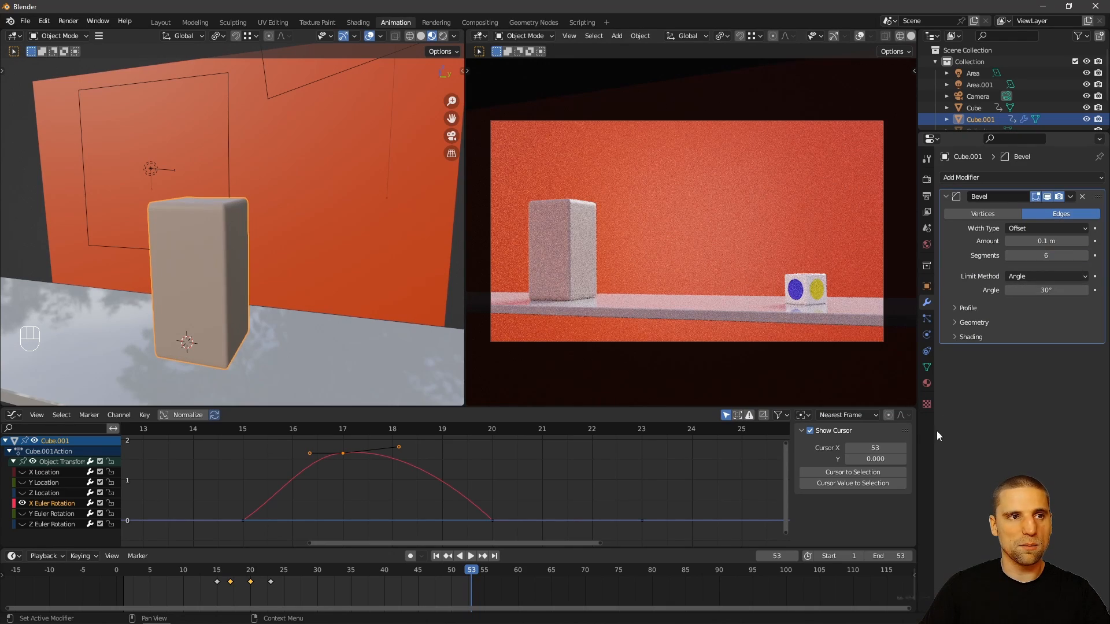
pyautogui.keyDown('alt'); pyautogui.moveTo(280, 261); pyautogui.dragTo(106, 177); pyautogui.keyUp('alt')
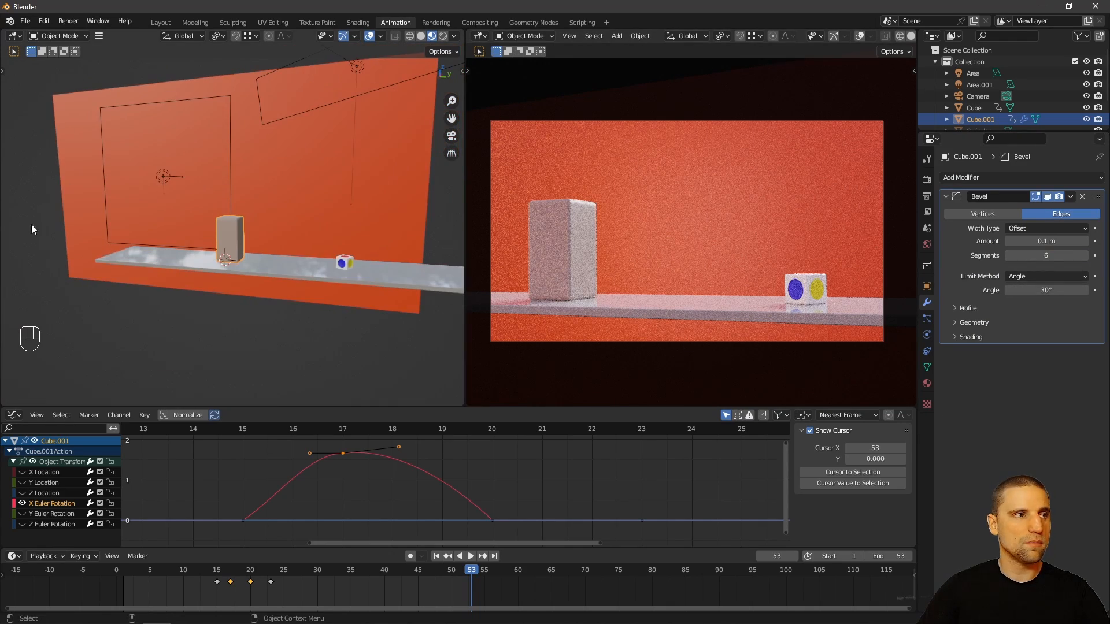
pyautogui.hotkey('ctrl', 'space')
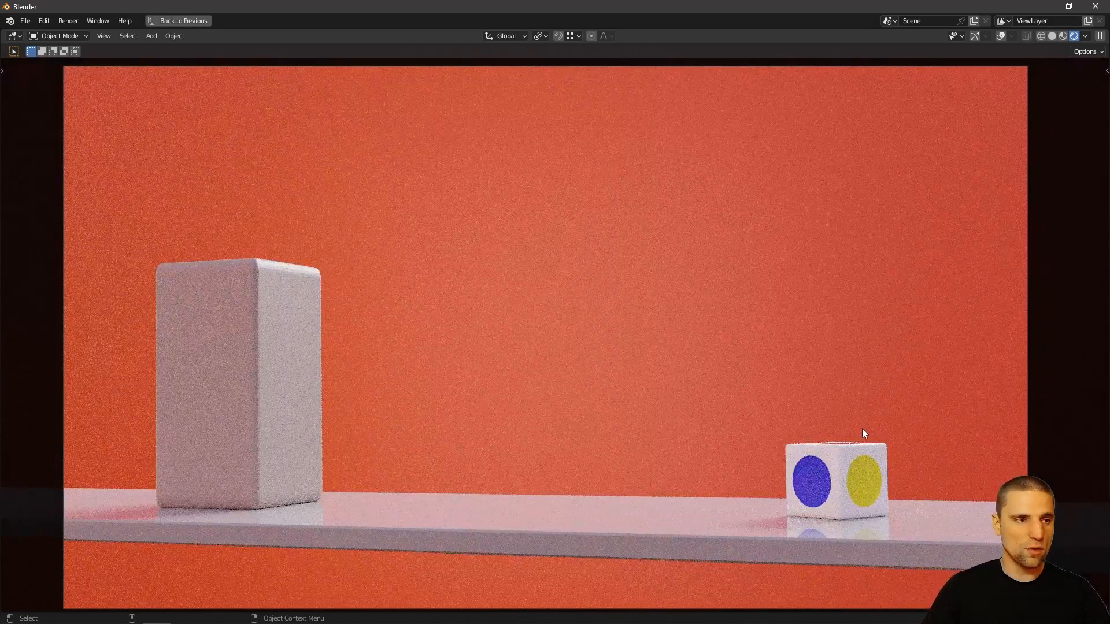
pyautogui.hotkey('alt', 'q')
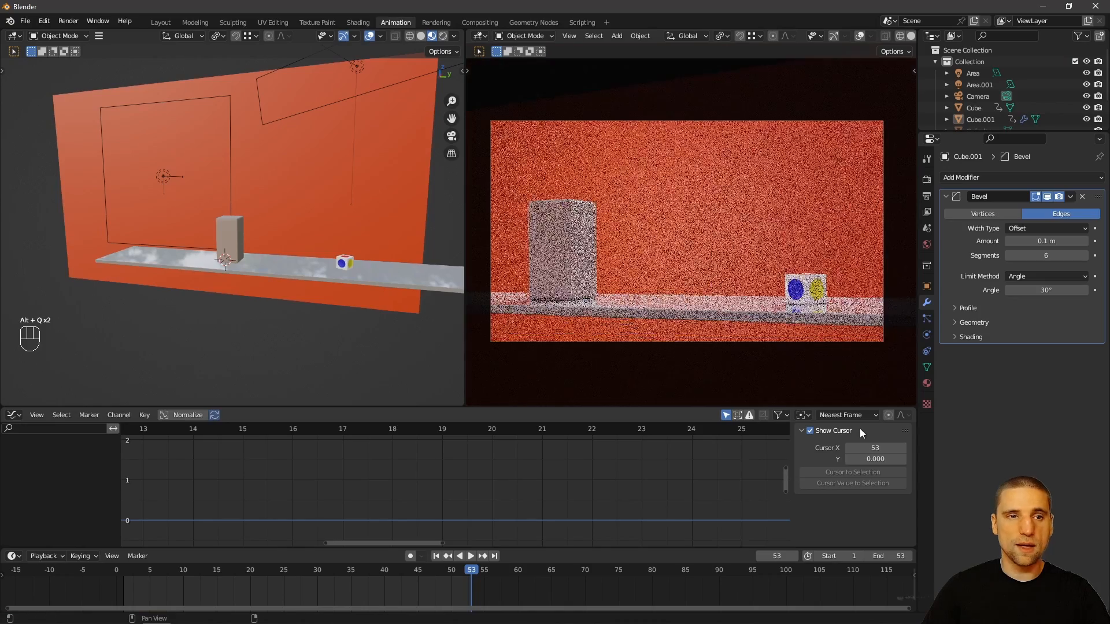
pyautogui.hotkey('ctrl', 'space')
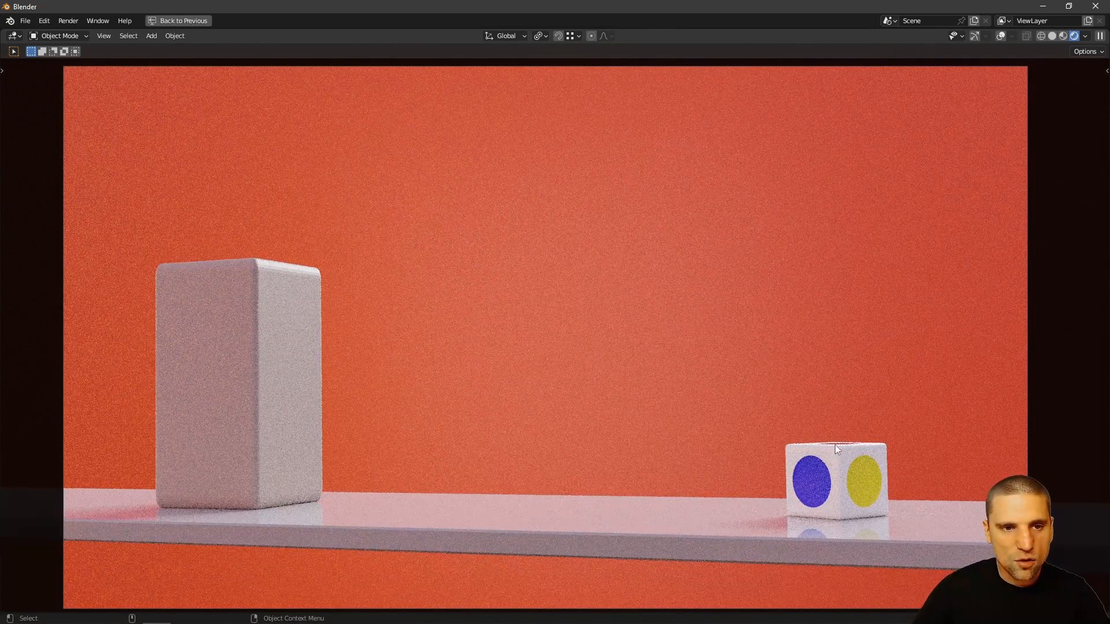
pyautogui.hotkey('alt', 'q')
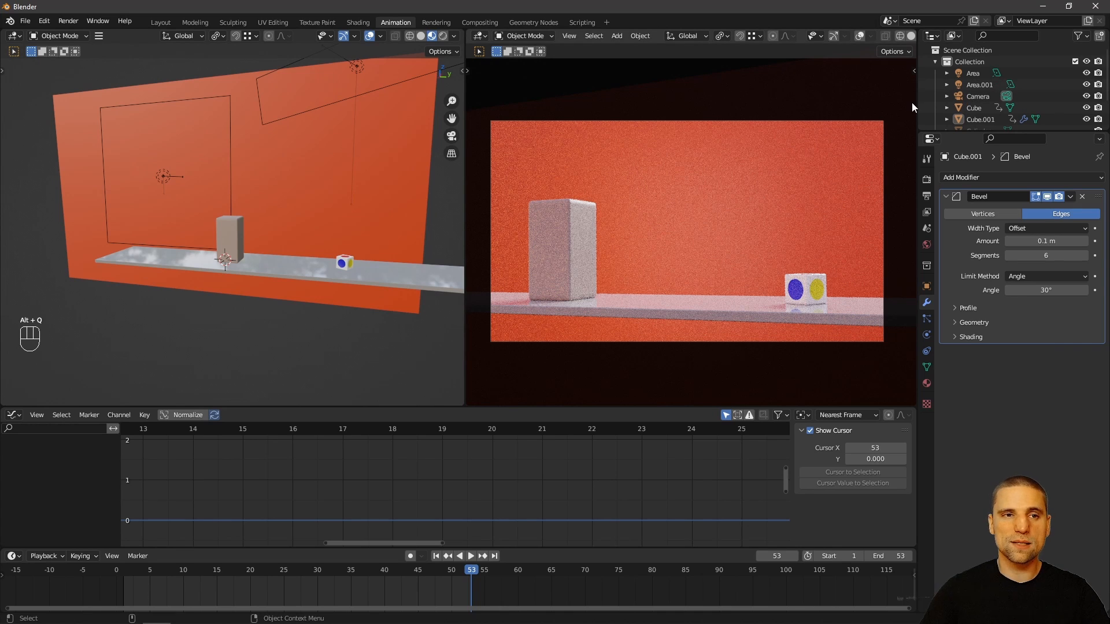
# Step: Raise the camera vertically to about the floor slab's height and check the full-screen rendered shot
pyautogui.click(976, 97)
pyautogui.press('f')
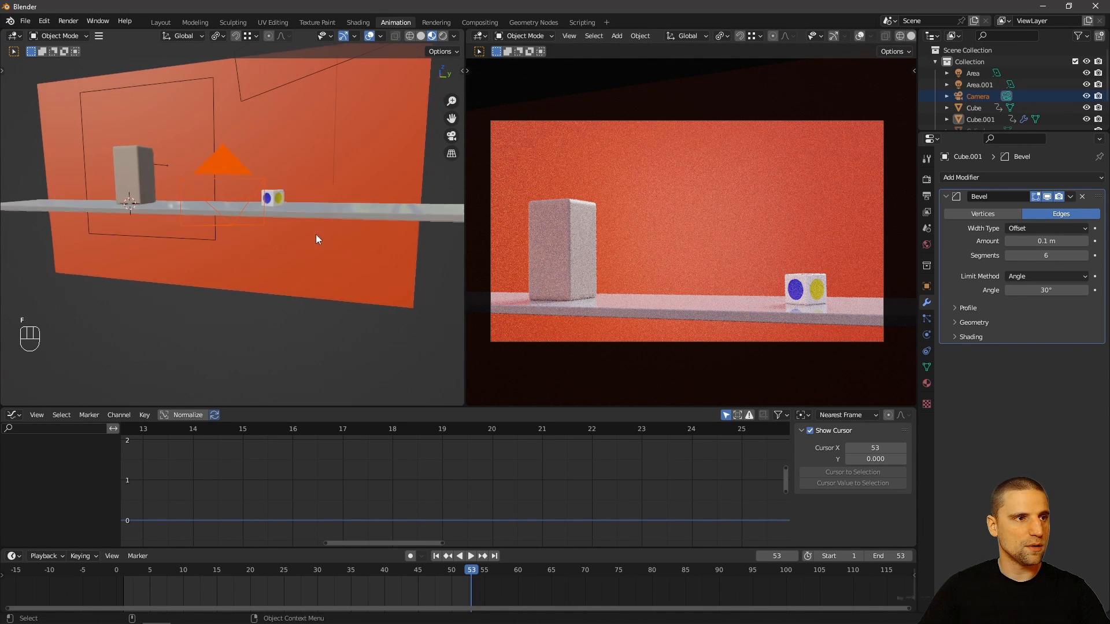
pyautogui.press('space')
pyautogui.moveTo(229, 169); pyautogui.dragTo(233, 177, button='middle')
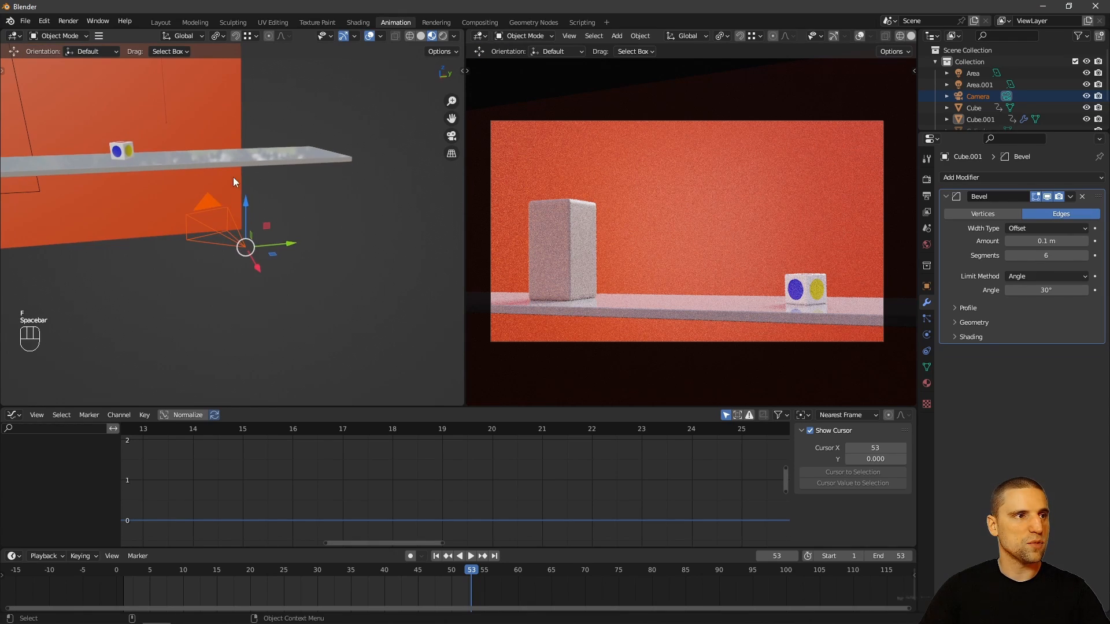
pyautogui.moveTo(243, 202); pyautogui.dragTo(249, 130)
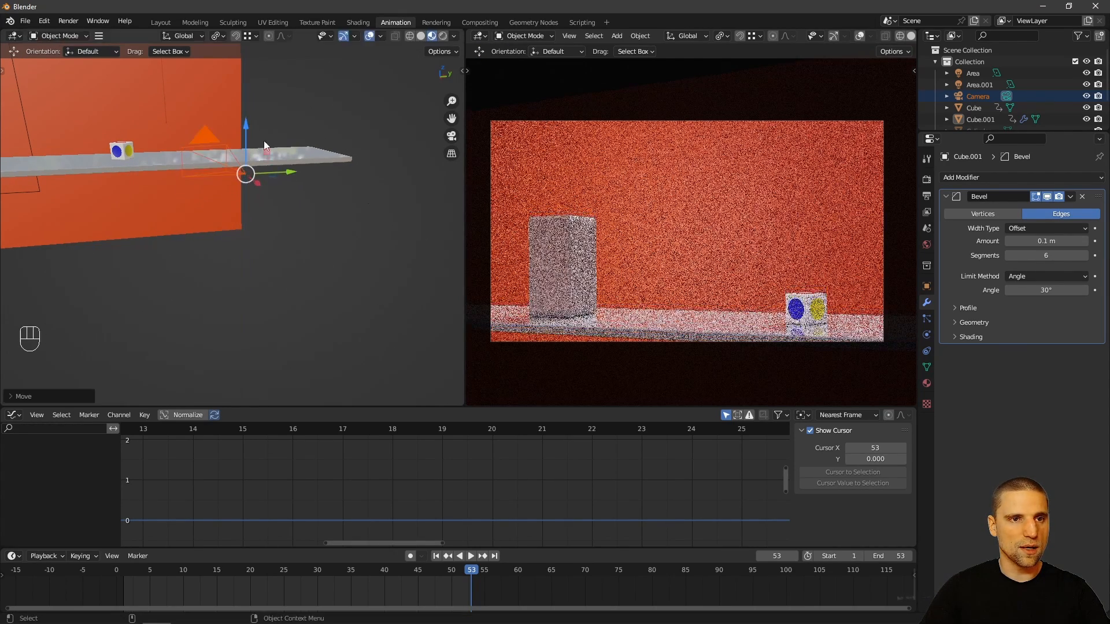
pyautogui.hotkey('ctrl', 'alt', 'space')
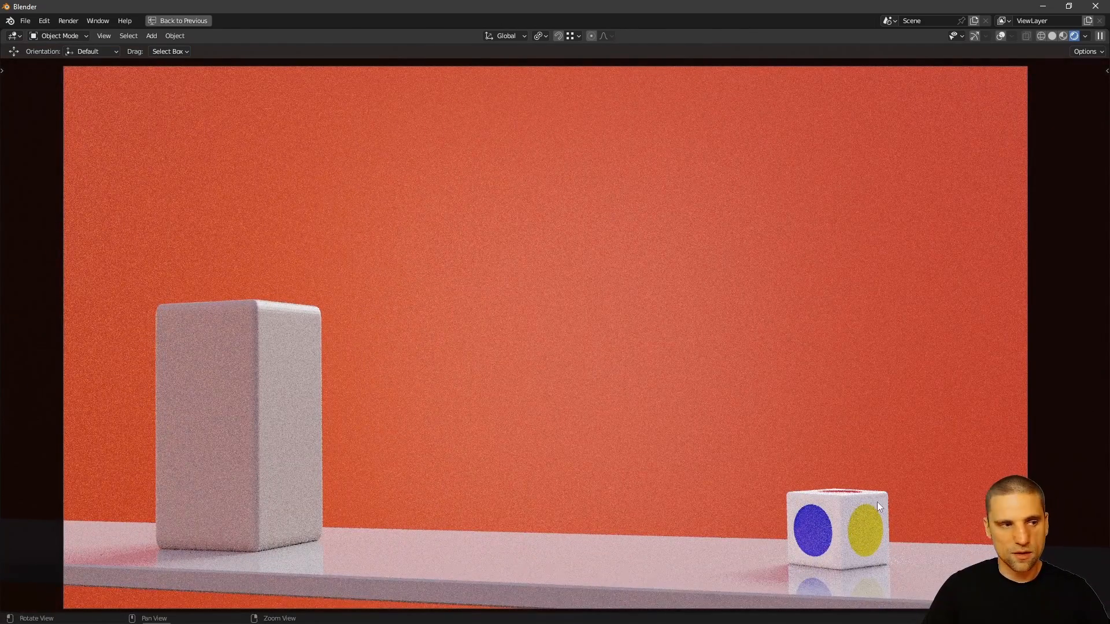
pyautogui.hotkey('ctrl', 'alt', 'space')
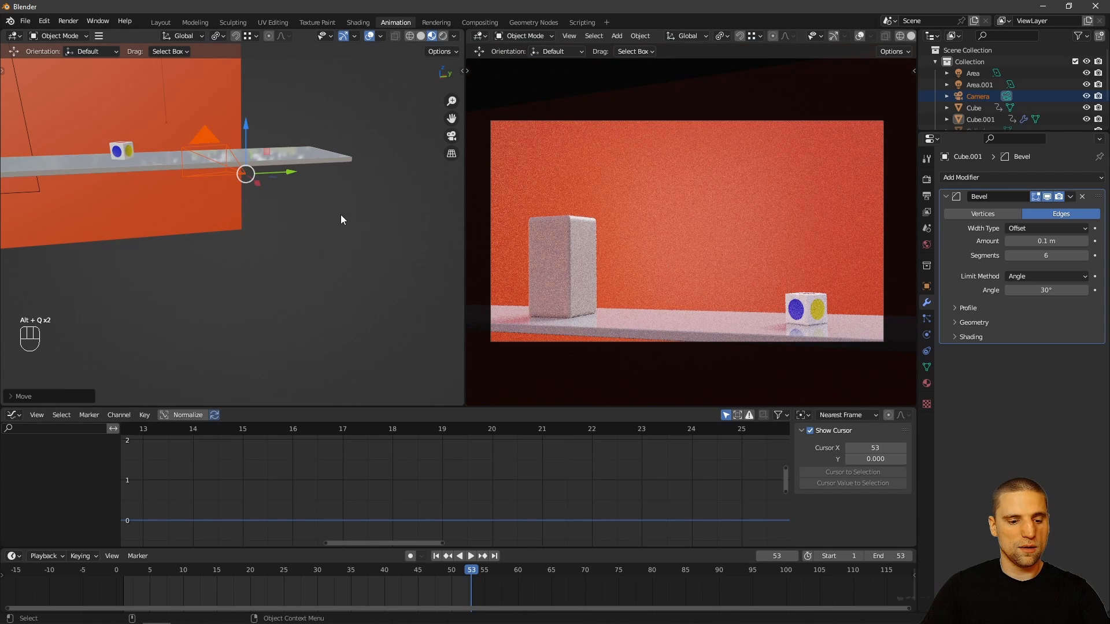
# Step: Switch the transform orientation to Local, tilt the camera slightly downward to reframe the box and cube, and check the full-screen shot
pyautogui.press('space')
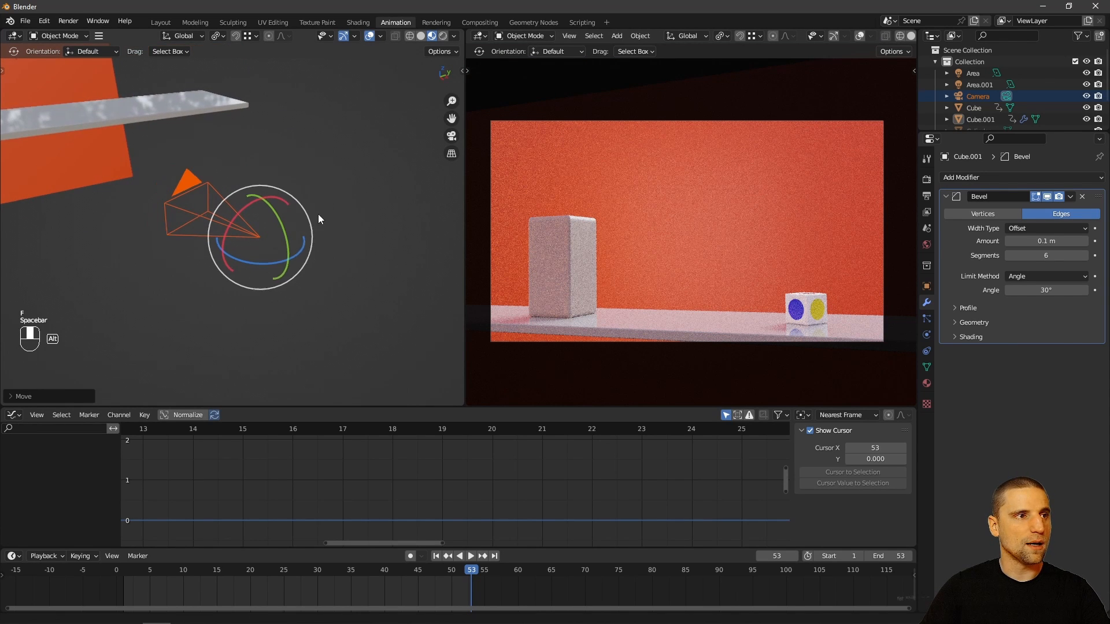
pyautogui.click(180, 35)
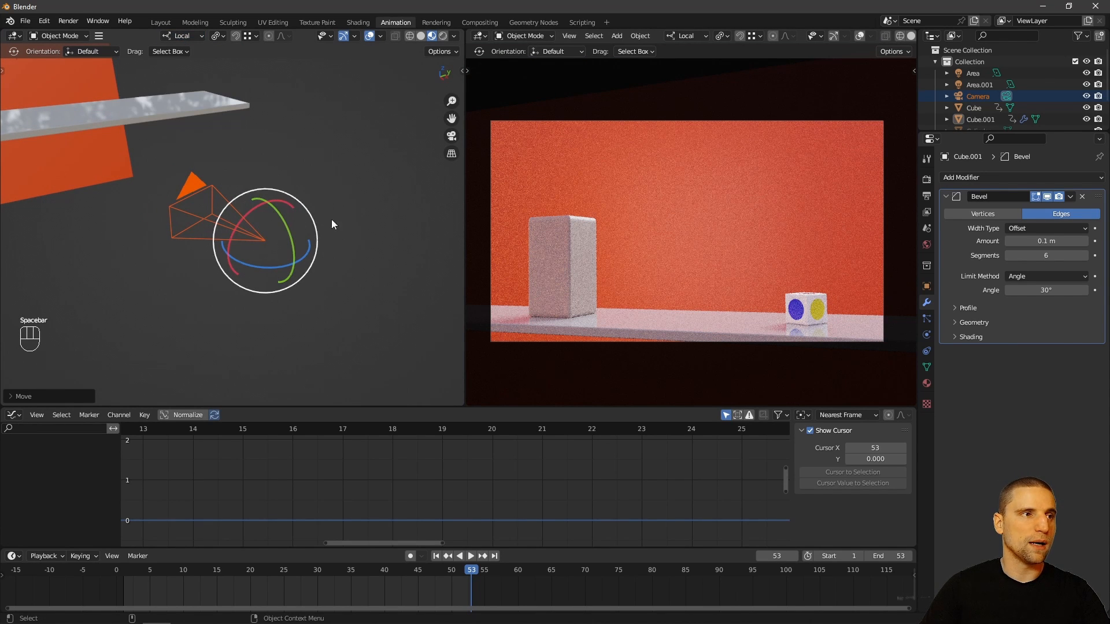
pyautogui.moveTo(227, 83); pyautogui.dragTo(286, 209, button='middle')
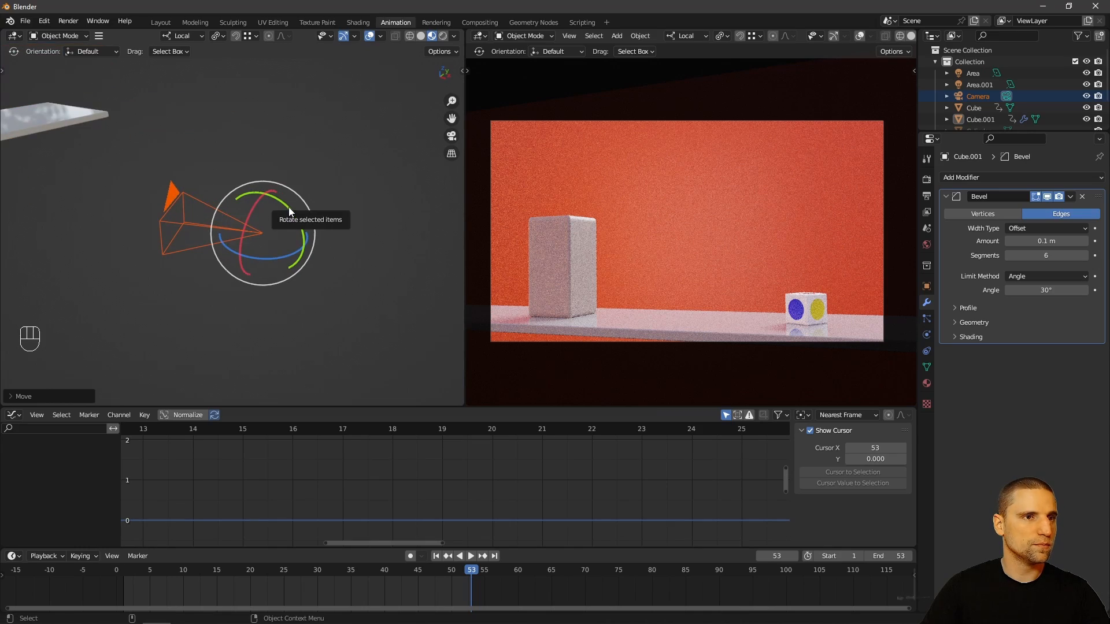
pyautogui.moveTo(287, 207); pyautogui.dragTo(227, 115)
pyautogui.press('g')
pyautogui.click(334, 233)
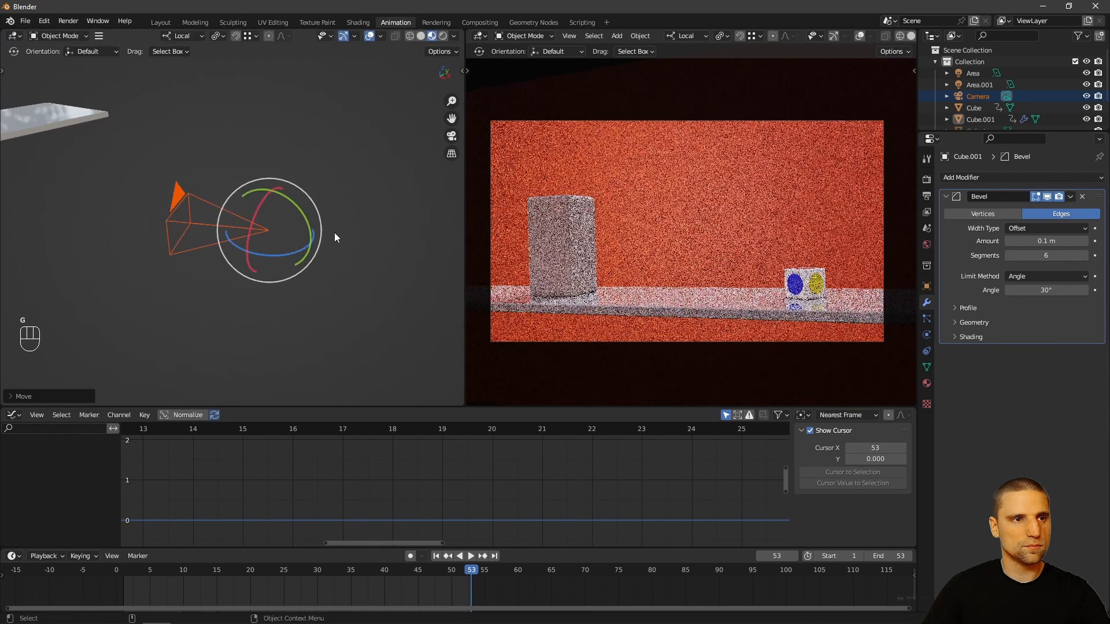
pyautogui.press('w')
pyautogui.keyDown('alt'); pyautogui.moveTo(325, 234); pyautogui.dragTo(269, 217); pyautogui.keyUp('alt')
pyautogui.hotkey('ctrl', 'space')
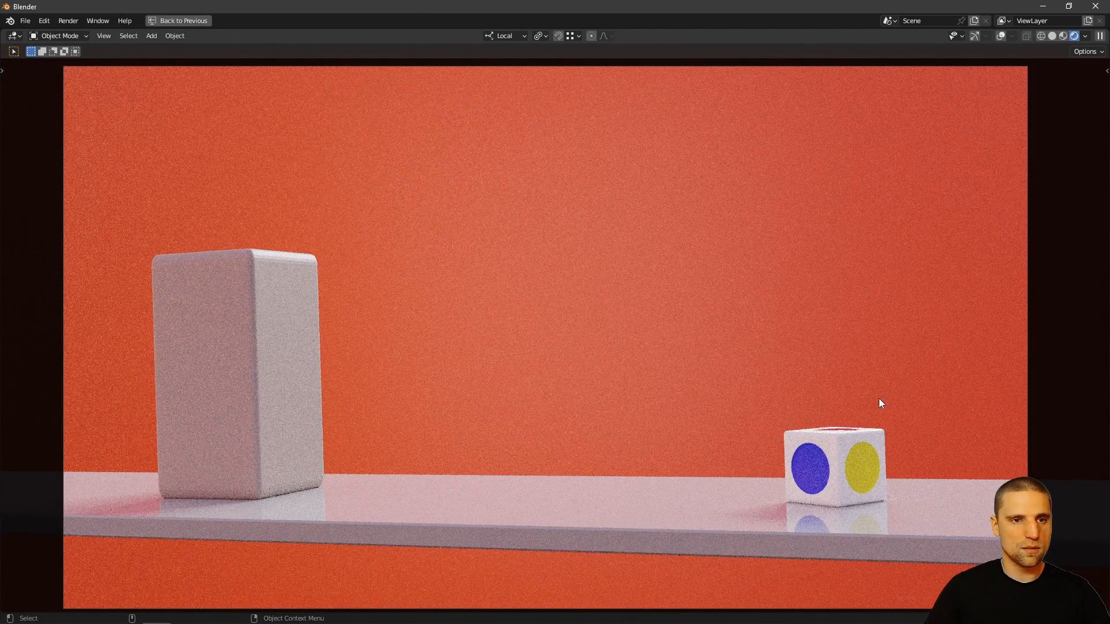
pyautogui.hotkey('ctrl', 'space')
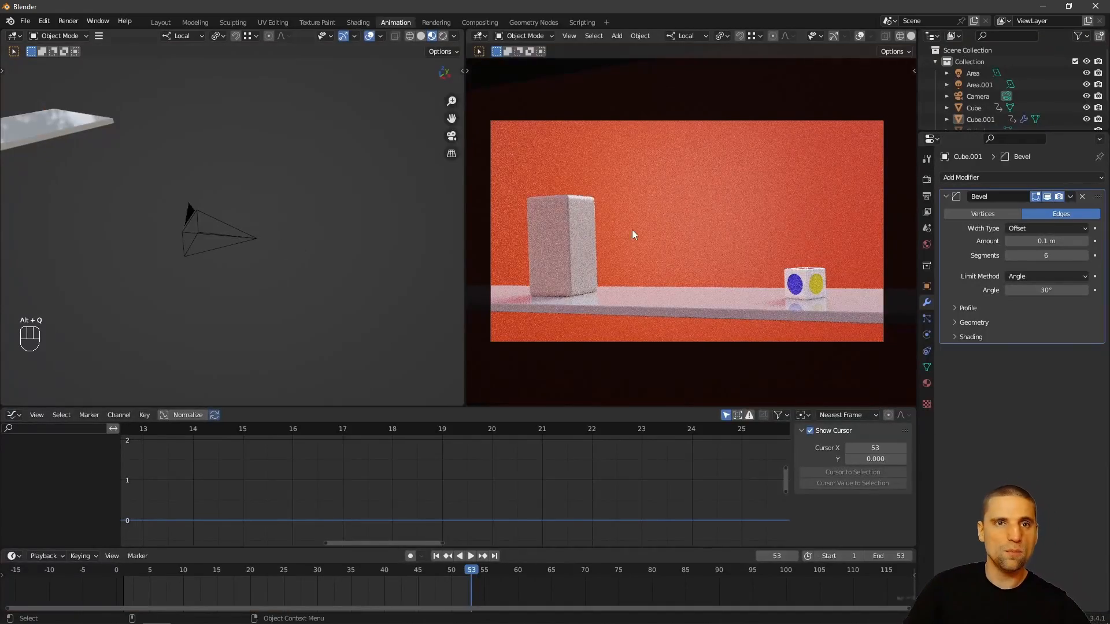
# Step: Render frame 53 as a still image and inspect it for unwanted objects
pyautogui.click(927, 181)
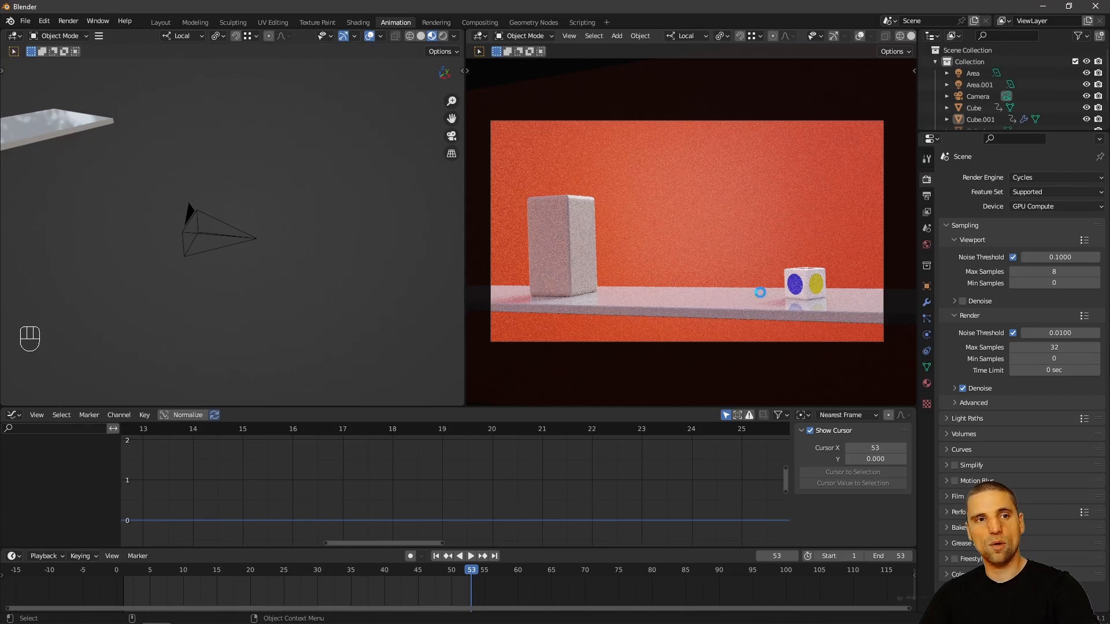
pyautogui.press('F12')
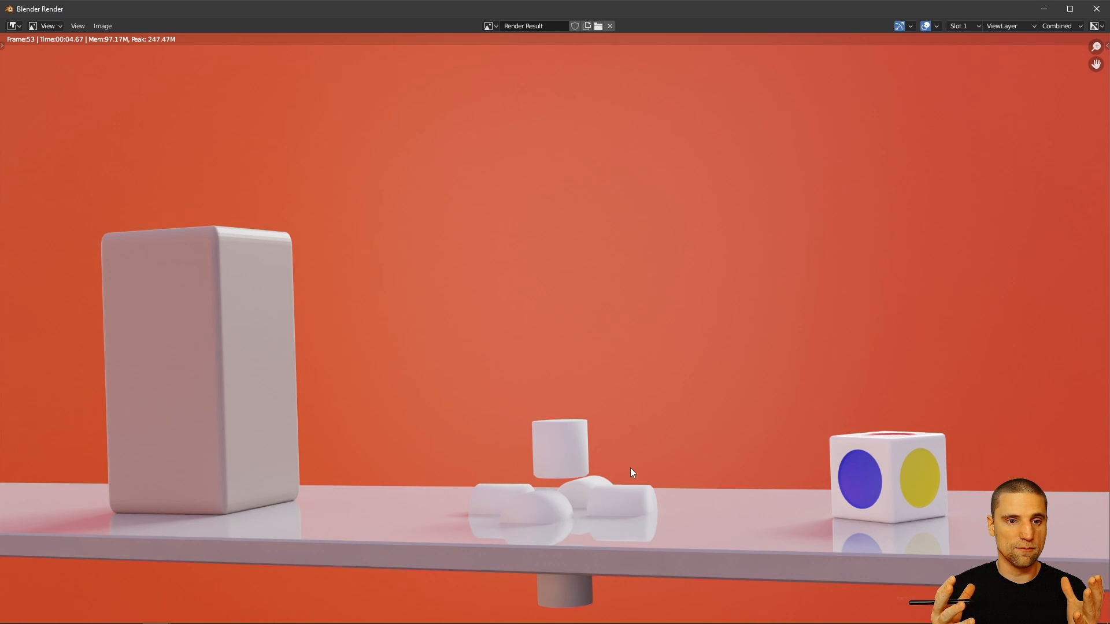
pyautogui.press('Escape')
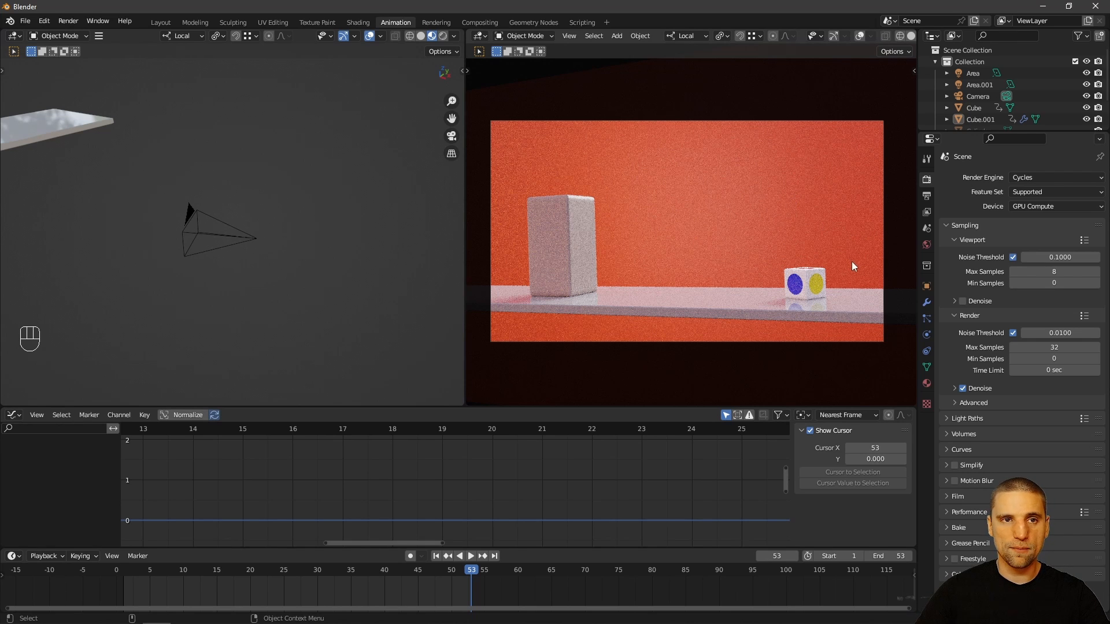
# Step: Disable the hidden Cylinder object in renders and render frame 53 again
pyautogui.moveTo(975, 133); pyautogui.dragTo(986, 264)
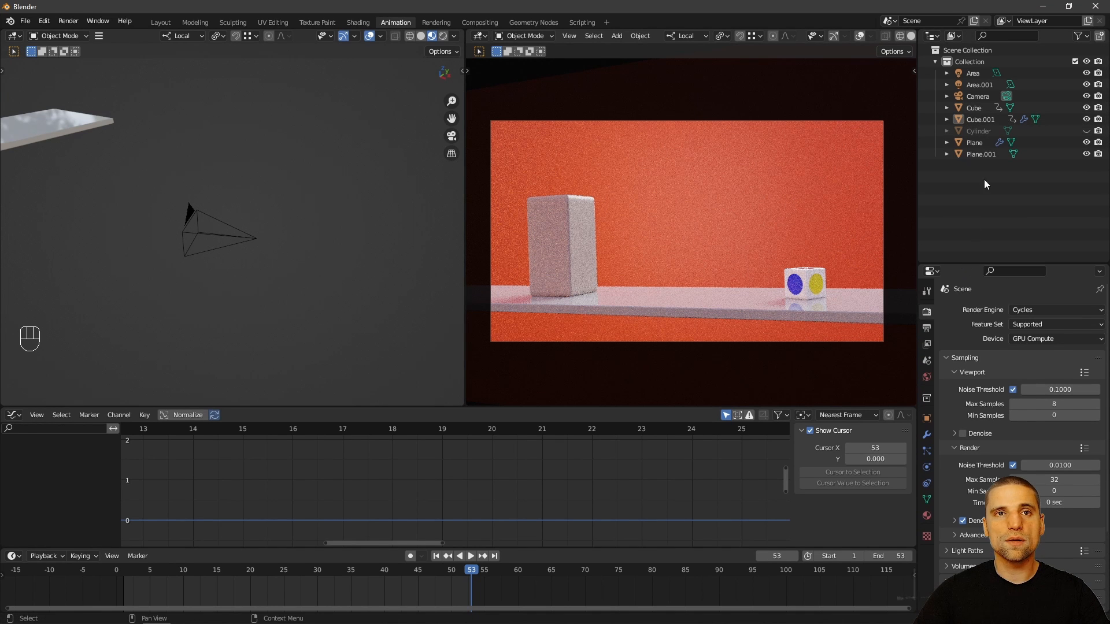
pyautogui.click(1089, 132)
pyautogui.click(1089, 132)
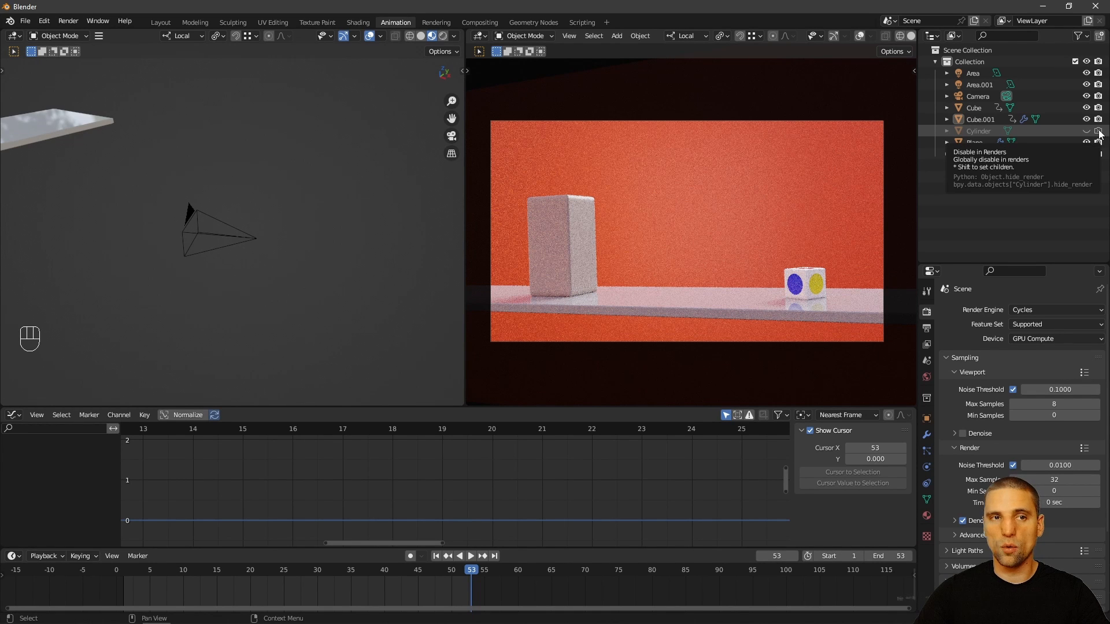
pyautogui.press('F12')
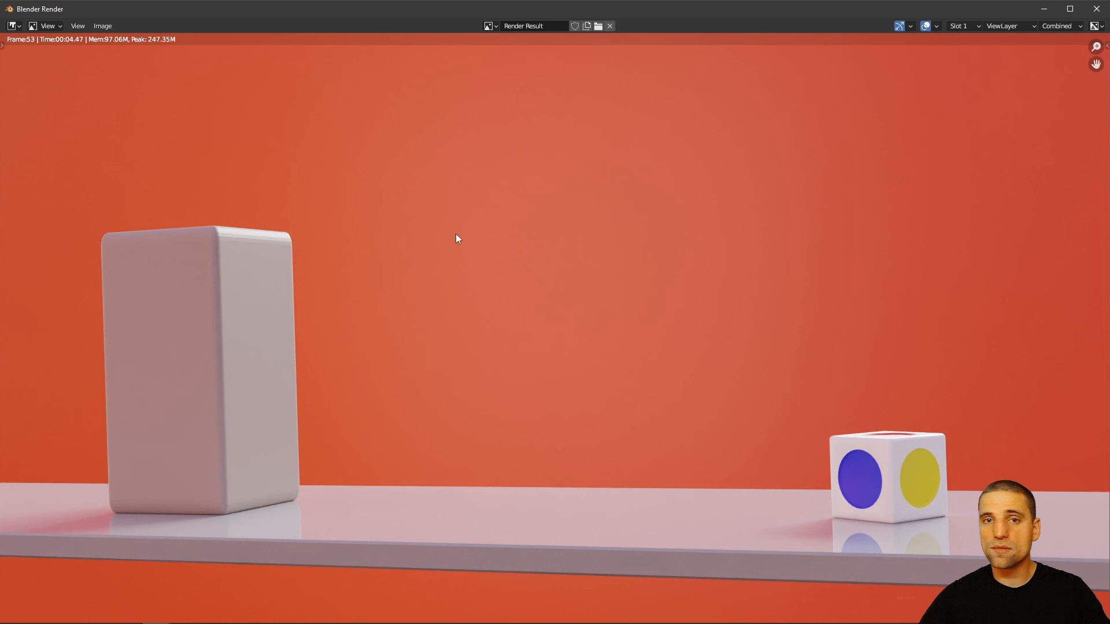
pyautogui.press('Escape')
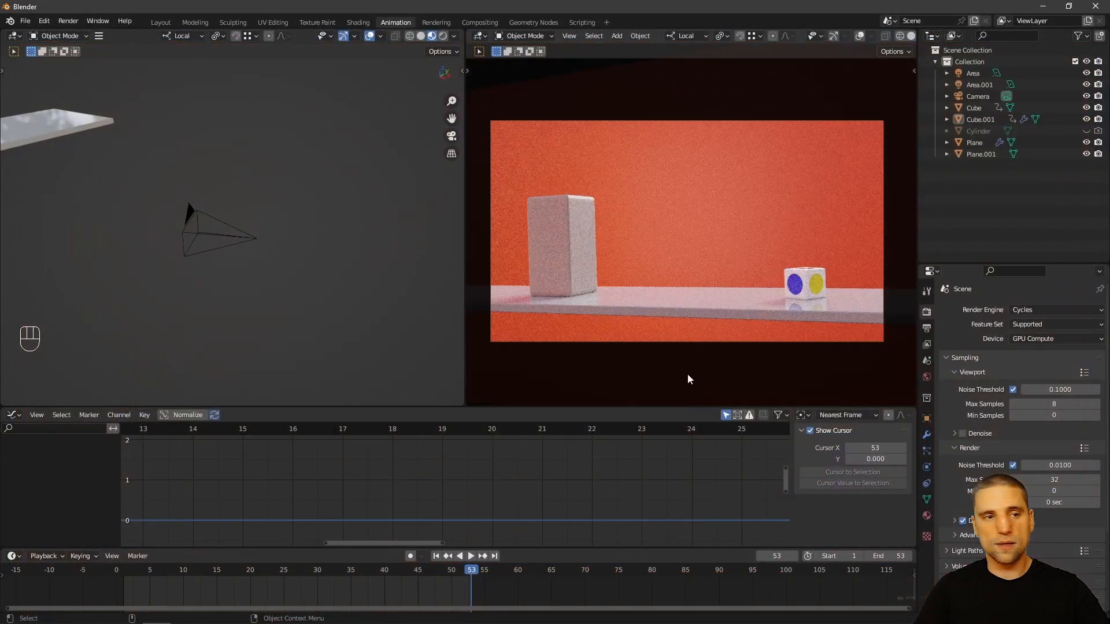
# Step: Move the current frame to 60 and set the animation's end frame to 60
pyautogui.click(518, 576)
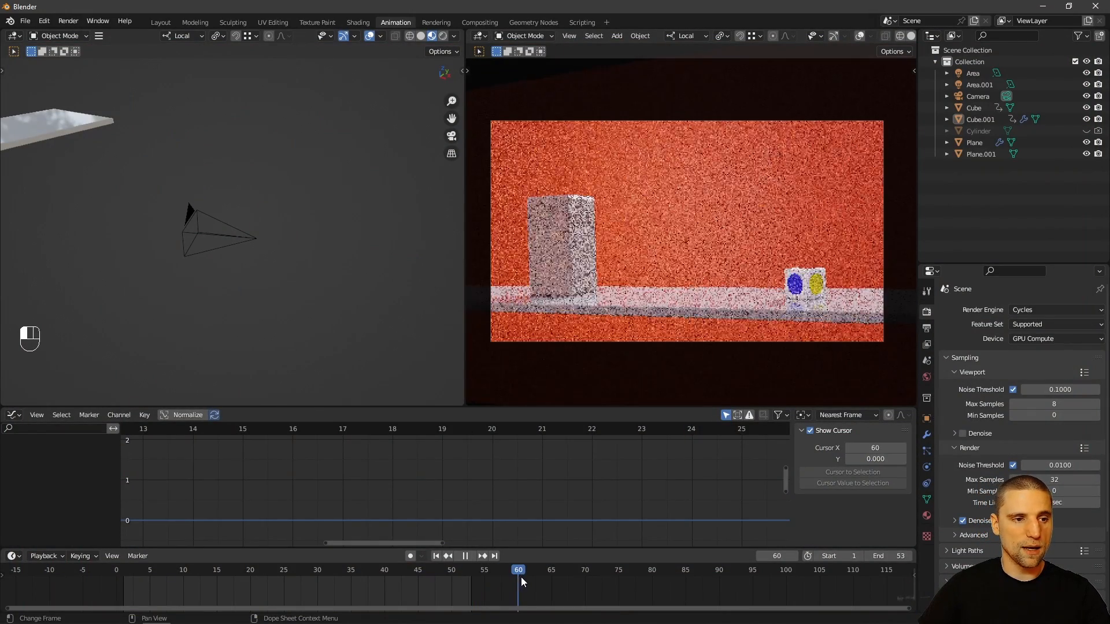
pyautogui.press('space')
pyautogui.moveTo(518, 575)
pyautogui.mouseDown()
pyautogui.moveTo(400, 562)
pyautogui.moveTo(518, 575)
pyautogui.mouseUp()
pyautogui.press('space')
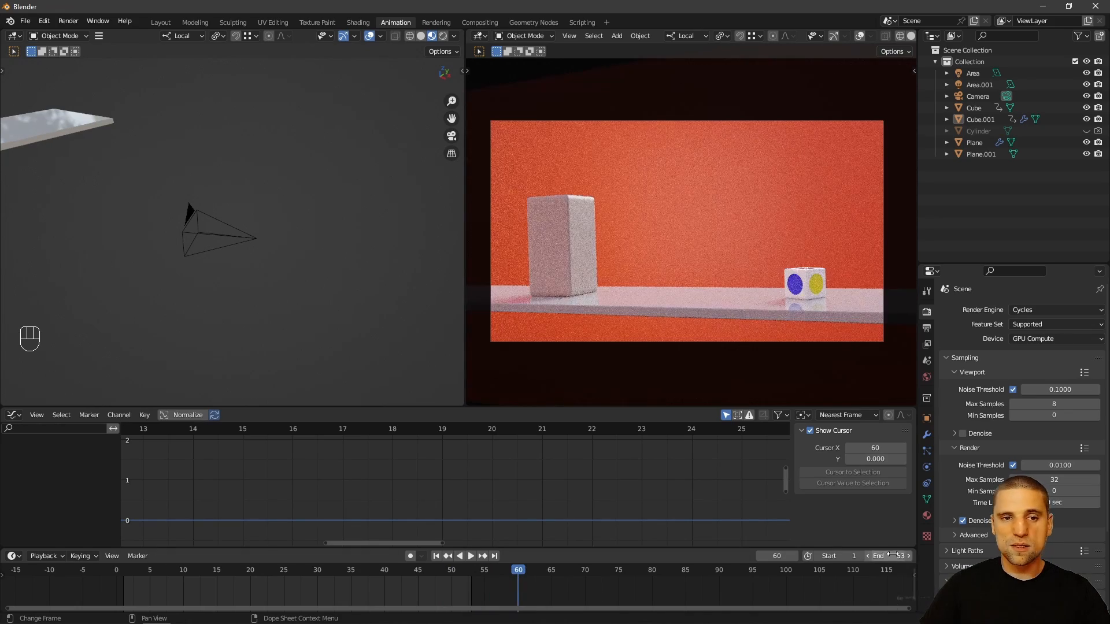
pyautogui.click(896, 562)
pyautogui.write('60')
pyautogui.press('Return')
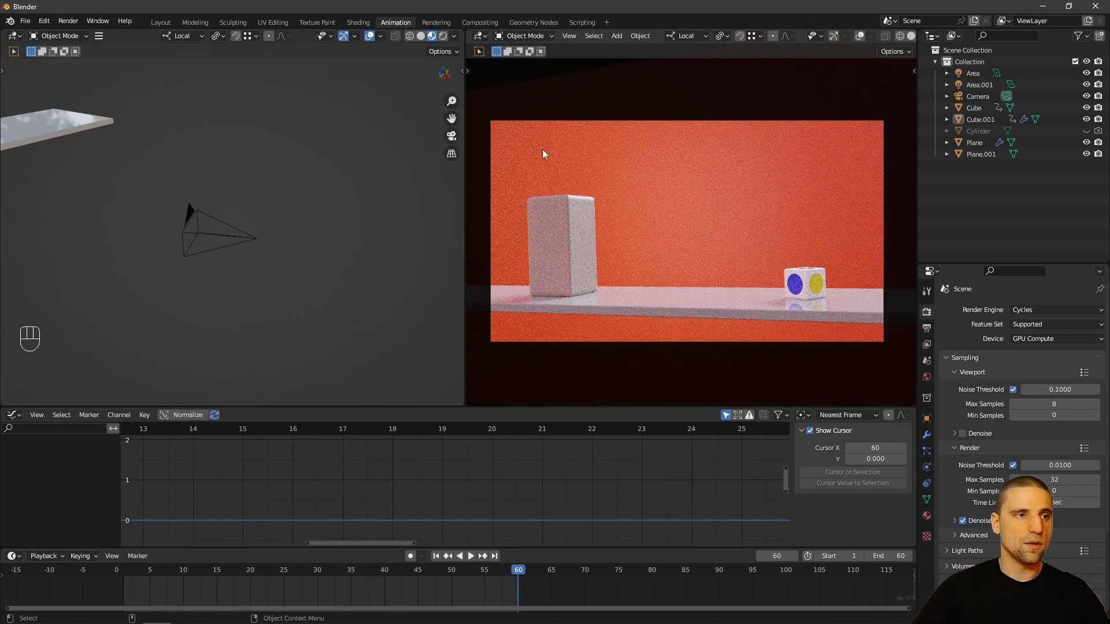
# Step: Set the render output path to a file named test in the ep1_cube folder
pyautogui.click(926, 328)
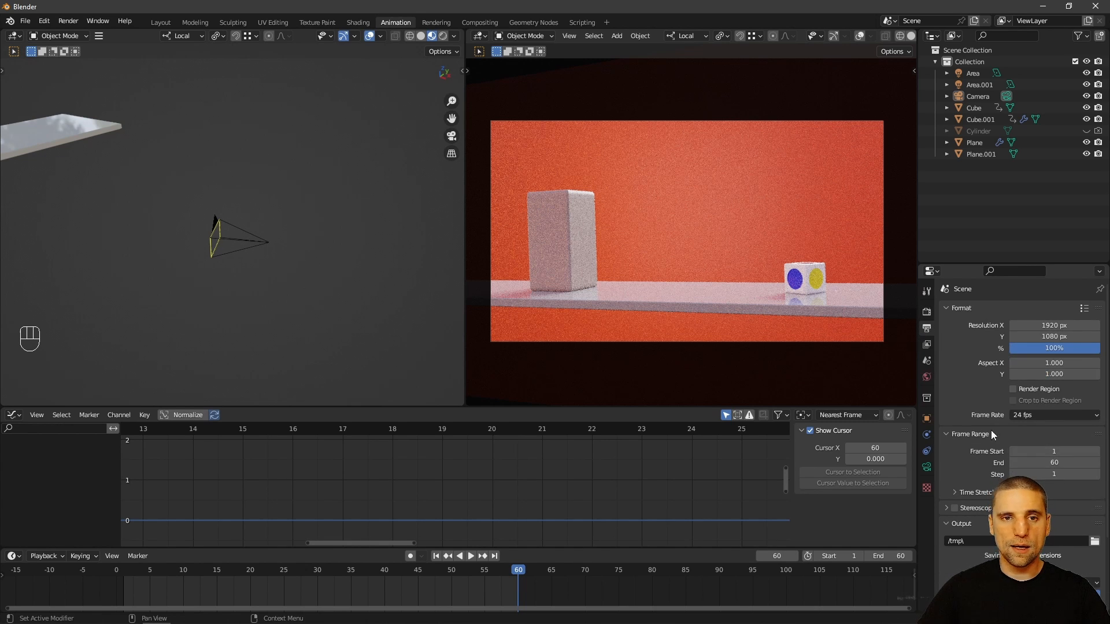
pyautogui.scroll(-4, 991, 430)
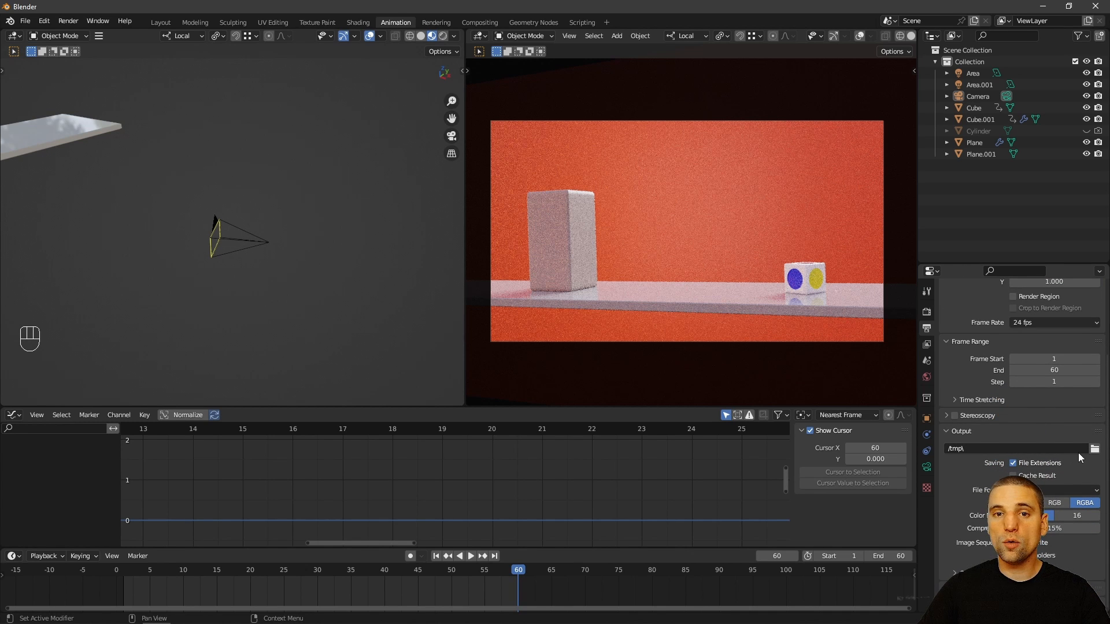
pyautogui.click(1094, 449)
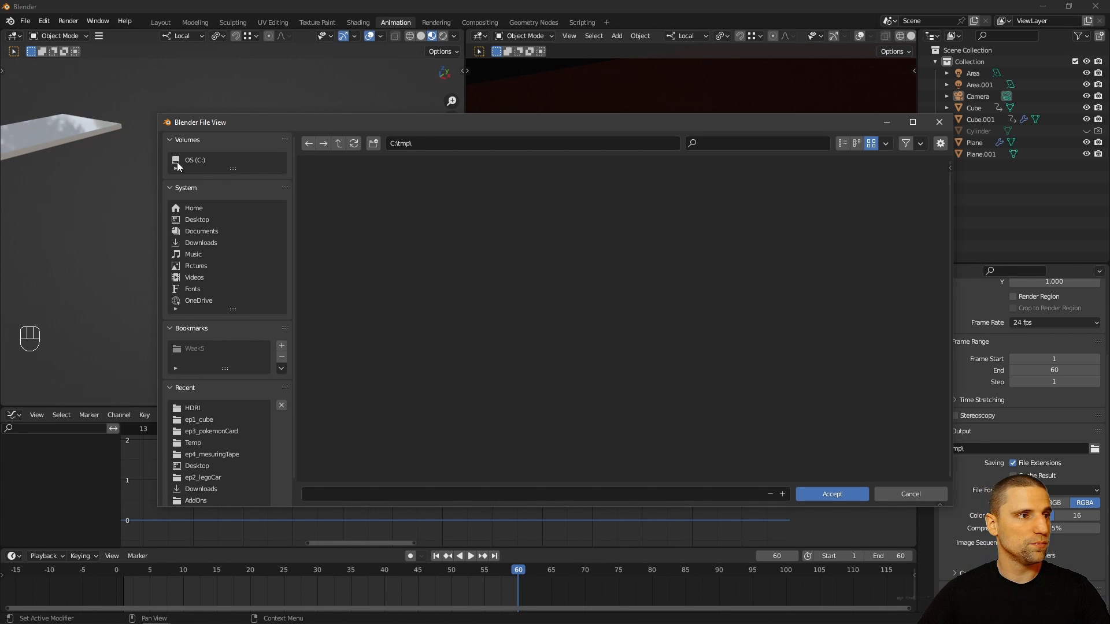
pyautogui.click(202, 419)
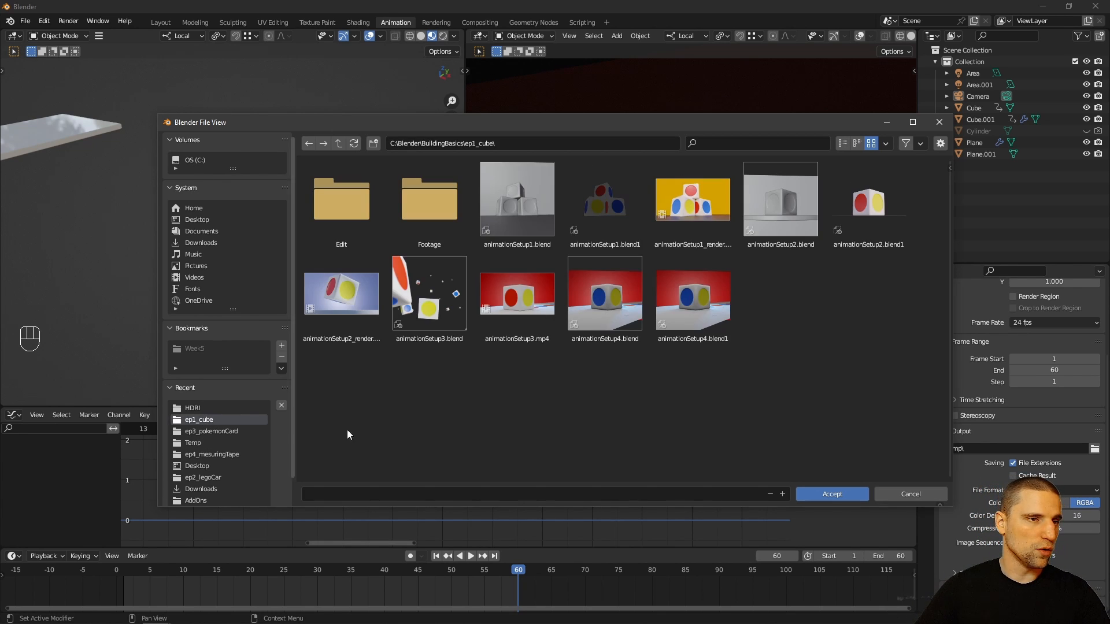
pyautogui.click(436, 496)
pyautogui.write('test')
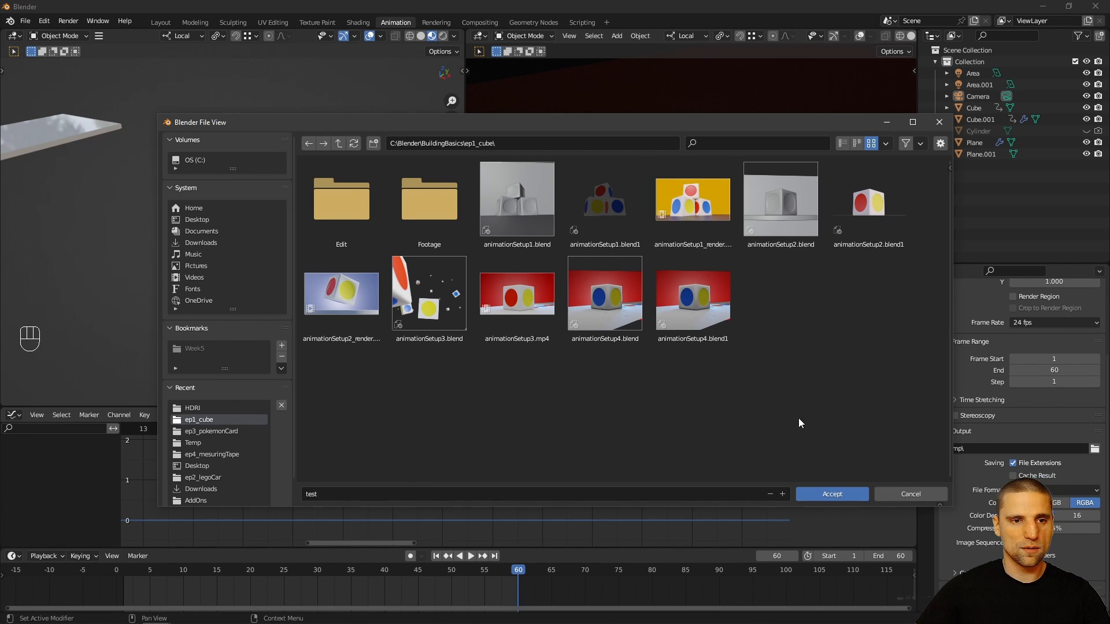
pyautogui.click(811, 494)
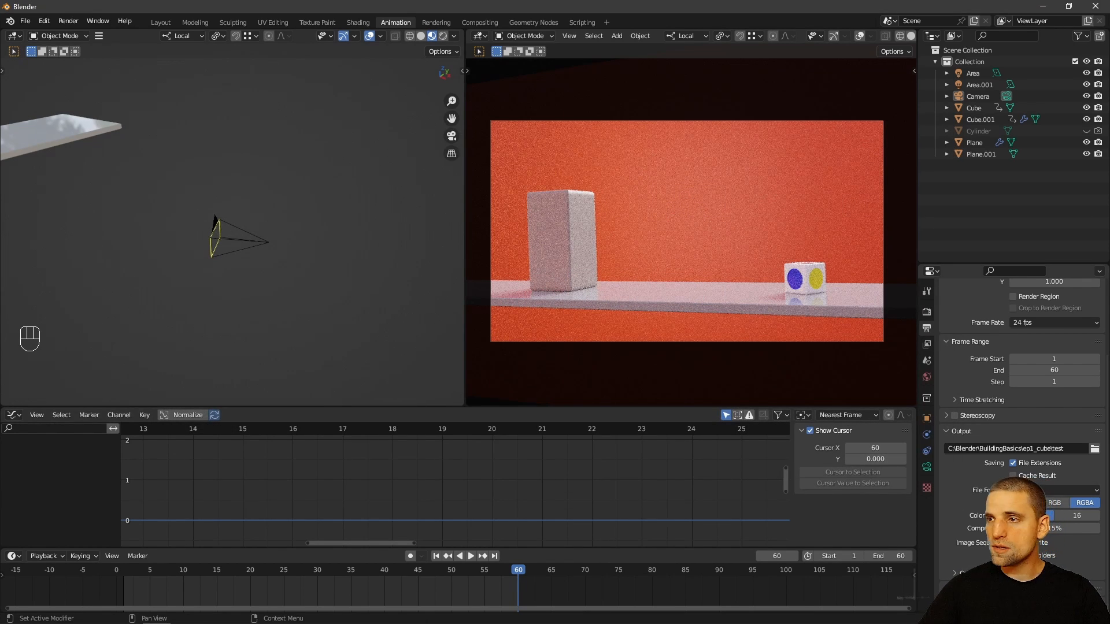
# Step: Set the output file format to FFmpeg Video with a QuickTime container
pyautogui.click(1057, 491)
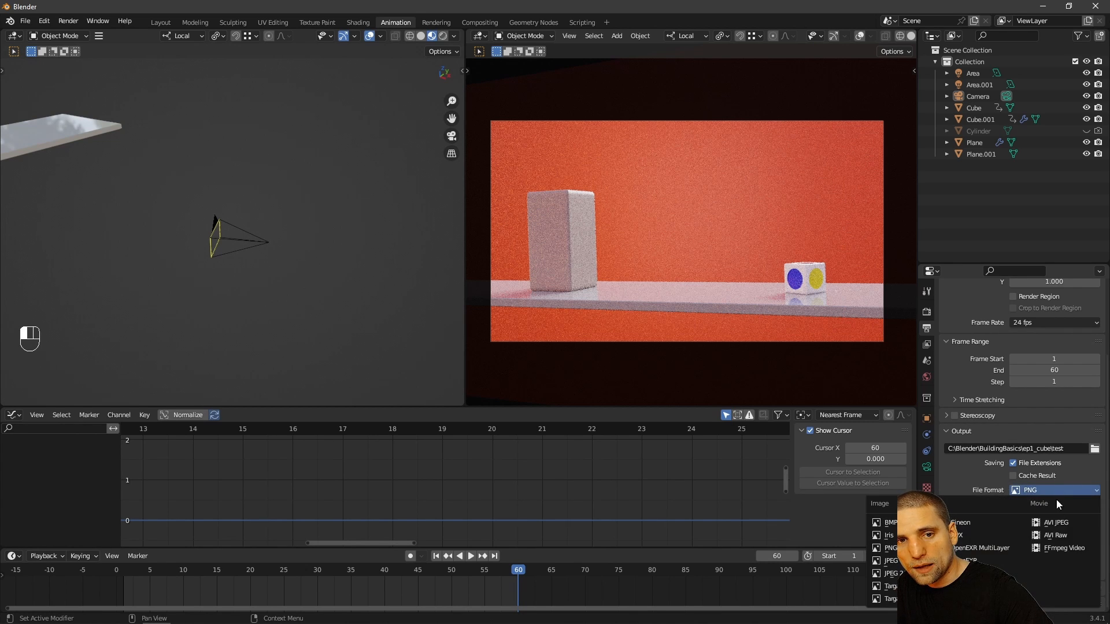
pyautogui.click(1068, 553)
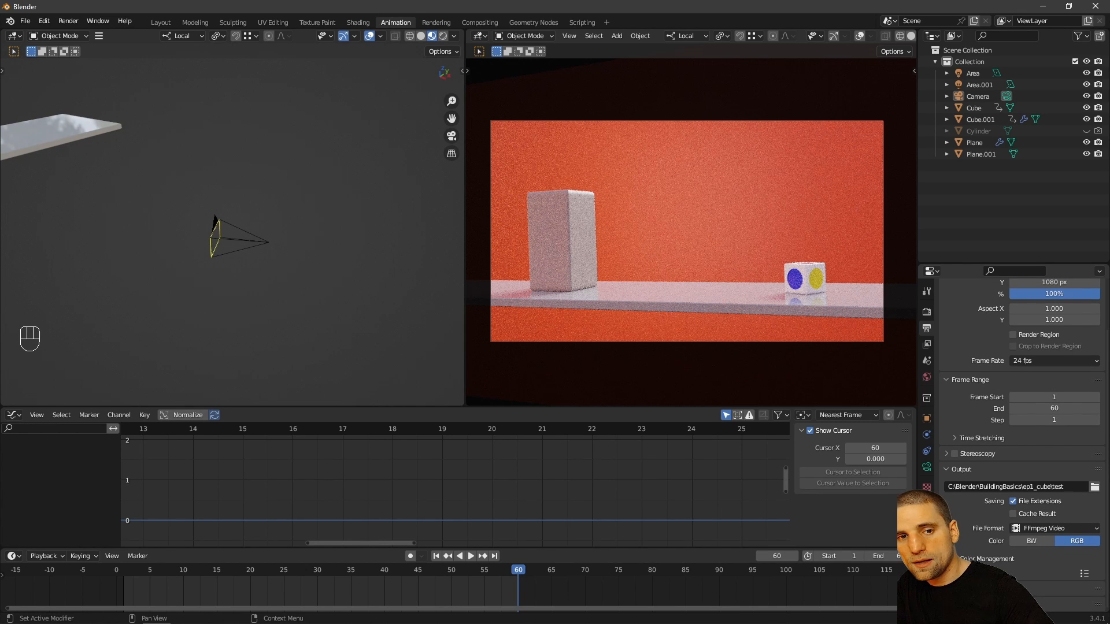
pyautogui.scroll(-7, 1035, 433)
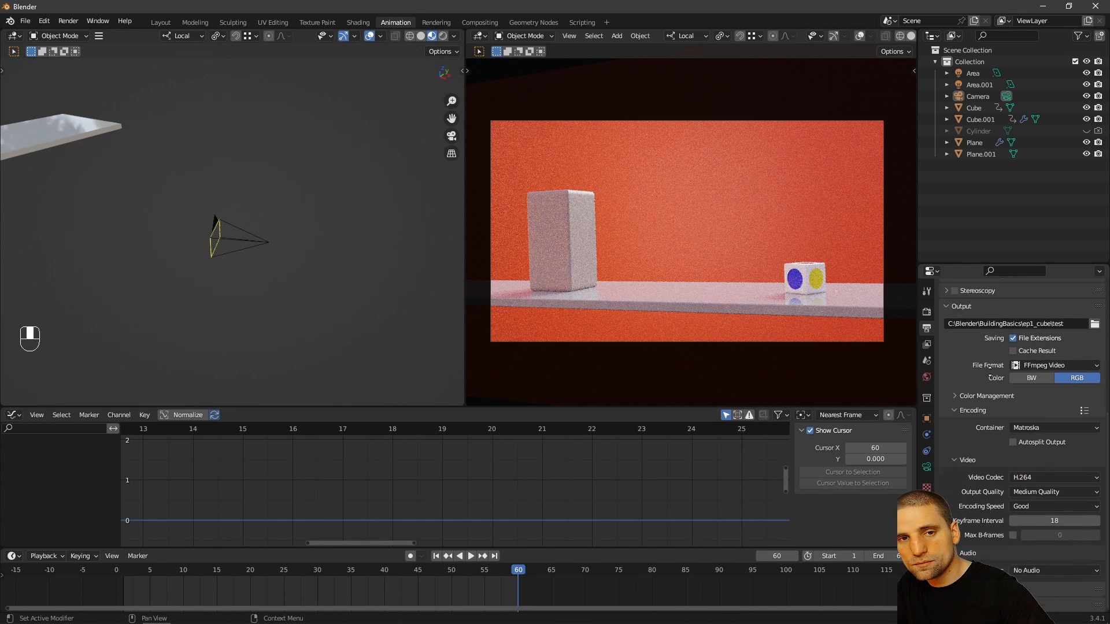
pyautogui.click(1045, 428)
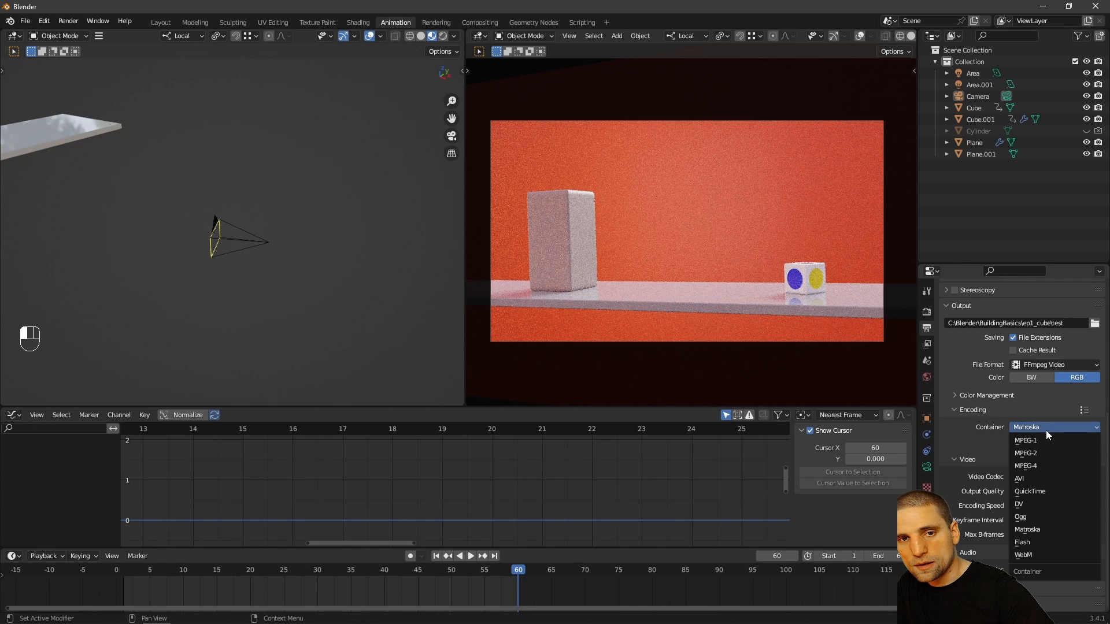
pyautogui.click(1036, 490)
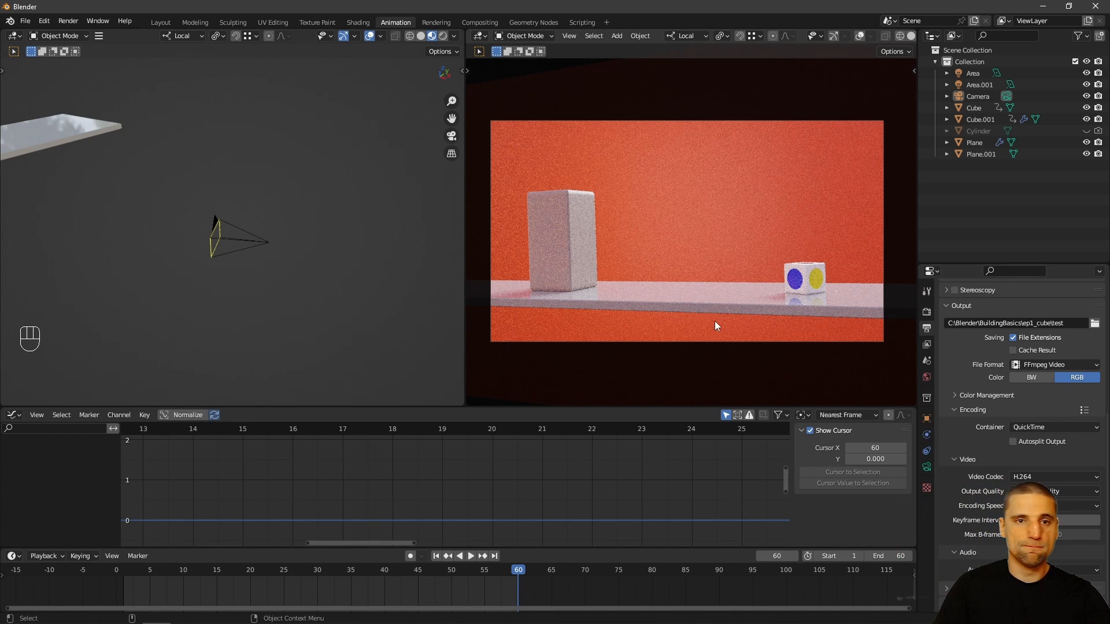
# Step: Check the camera shot in a maximized viewport and start rendering the full animation
pyautogui.hotkey('ctrl', 'space')
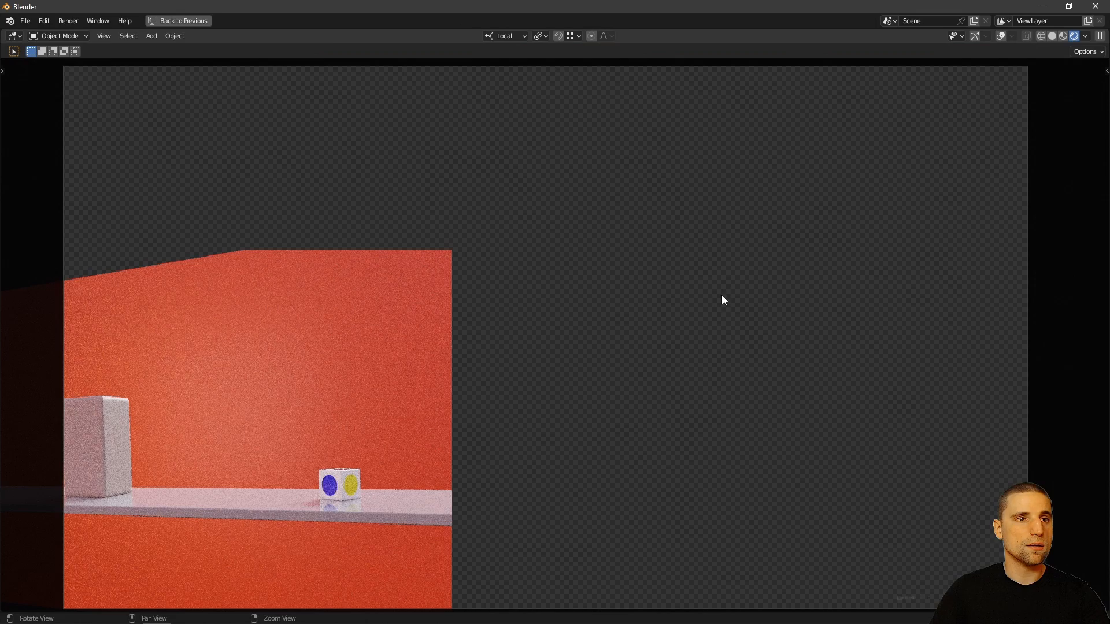
pyautogui.click(71, 22)
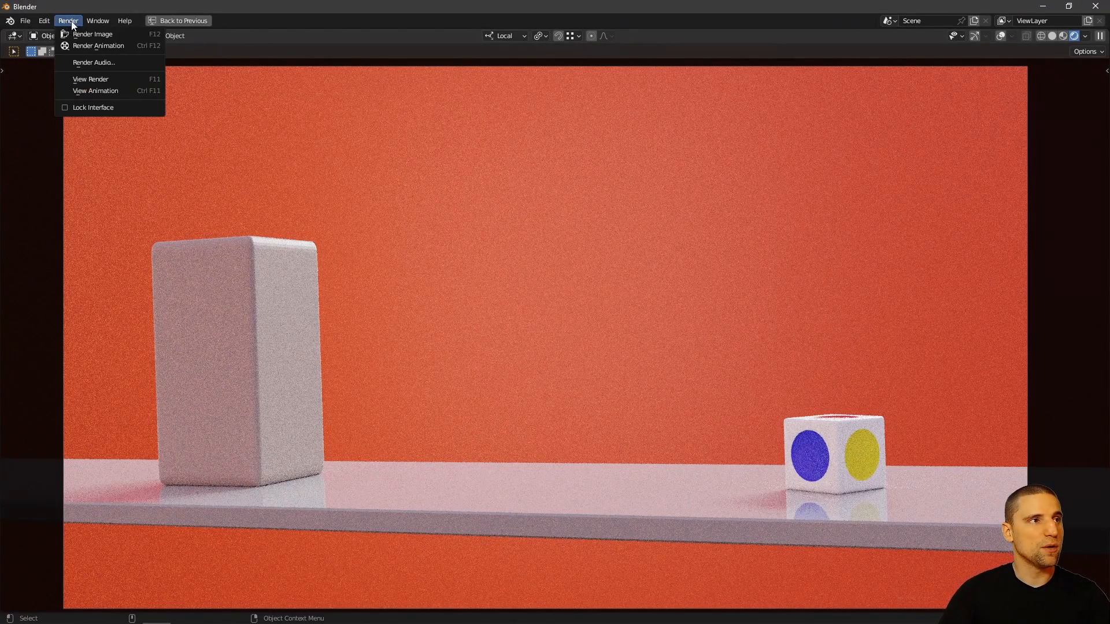
pyautogui.click(105, 47)
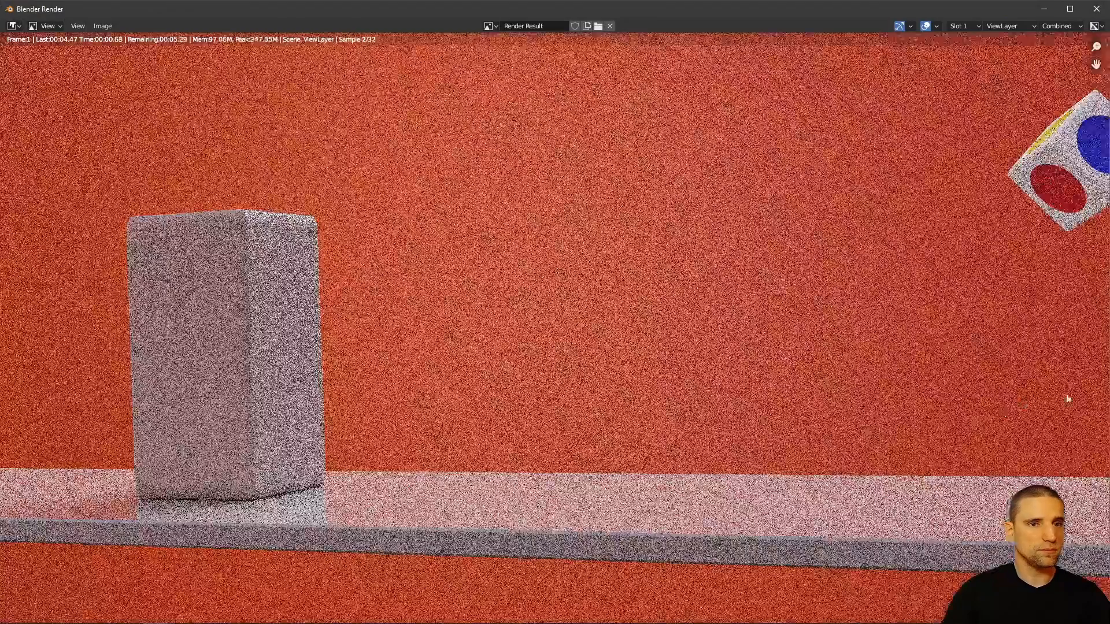